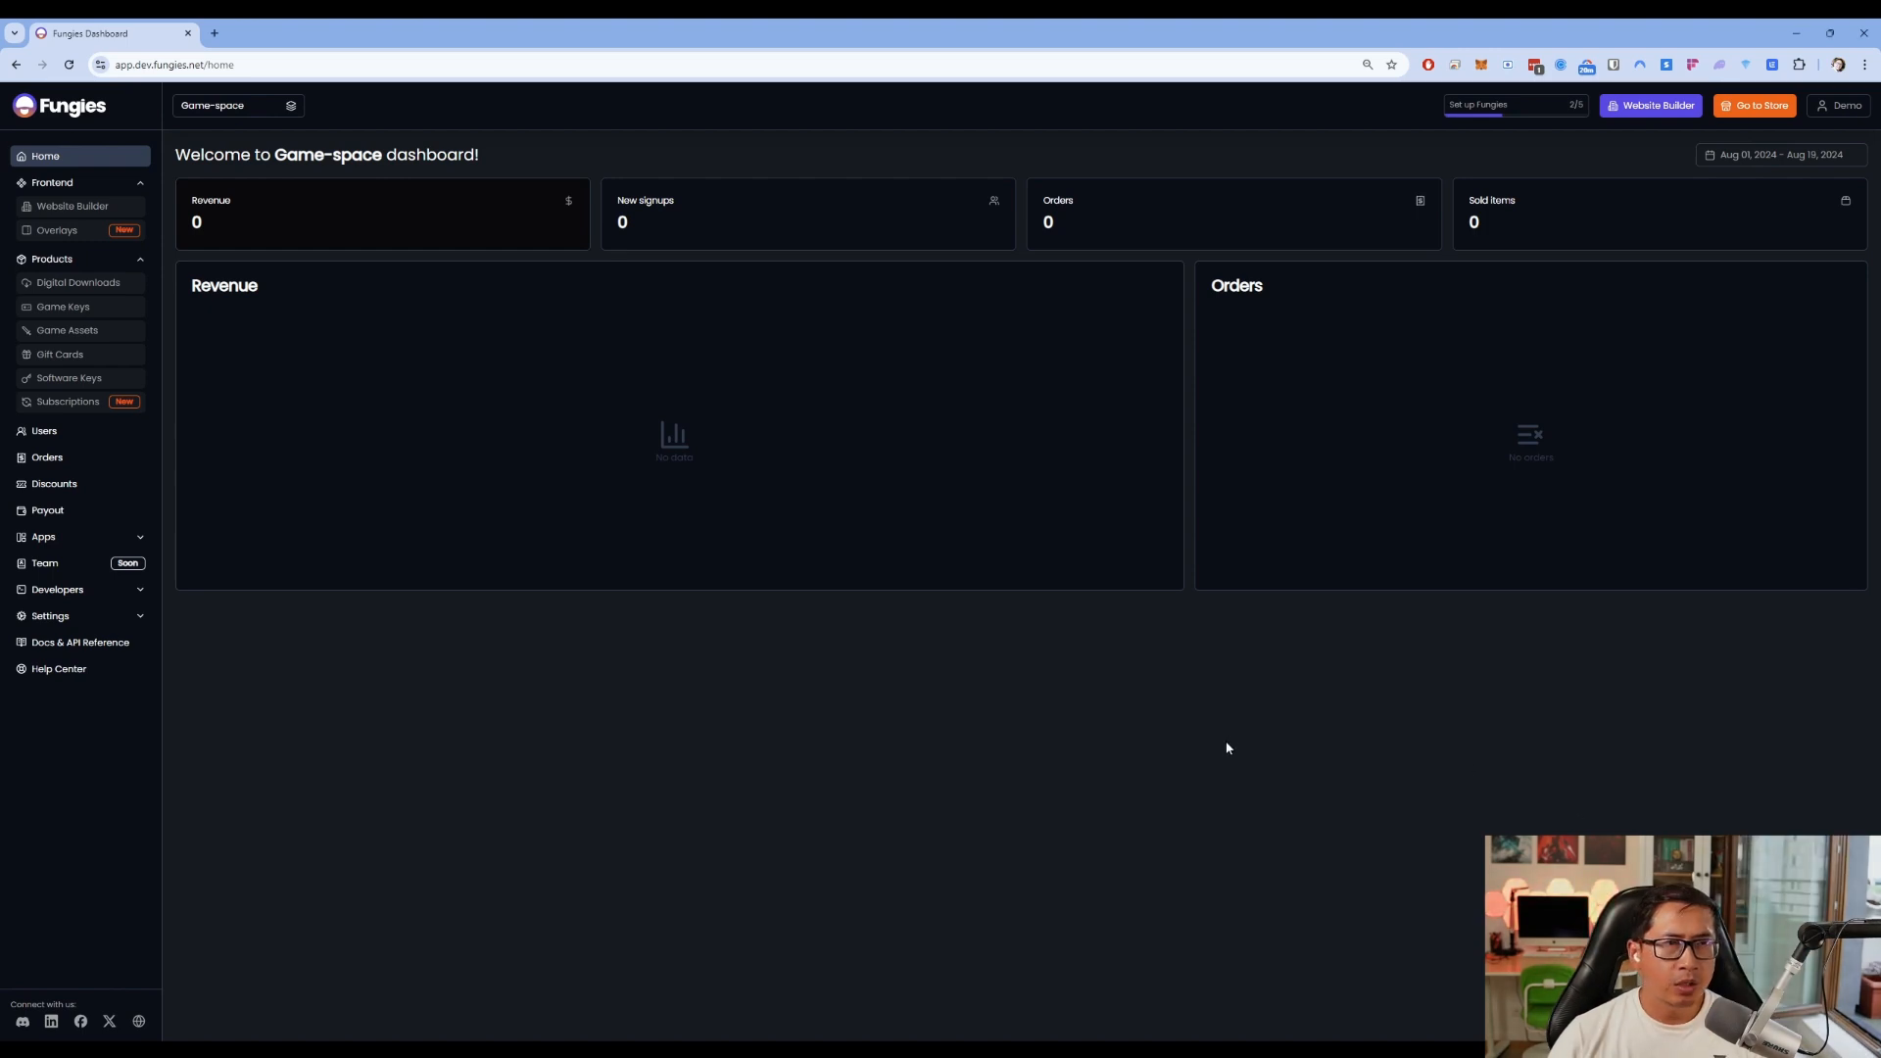
# Check the workspace list, keep Game-space selected, and go to its Website Builder
pyautogui.click(240, 105)
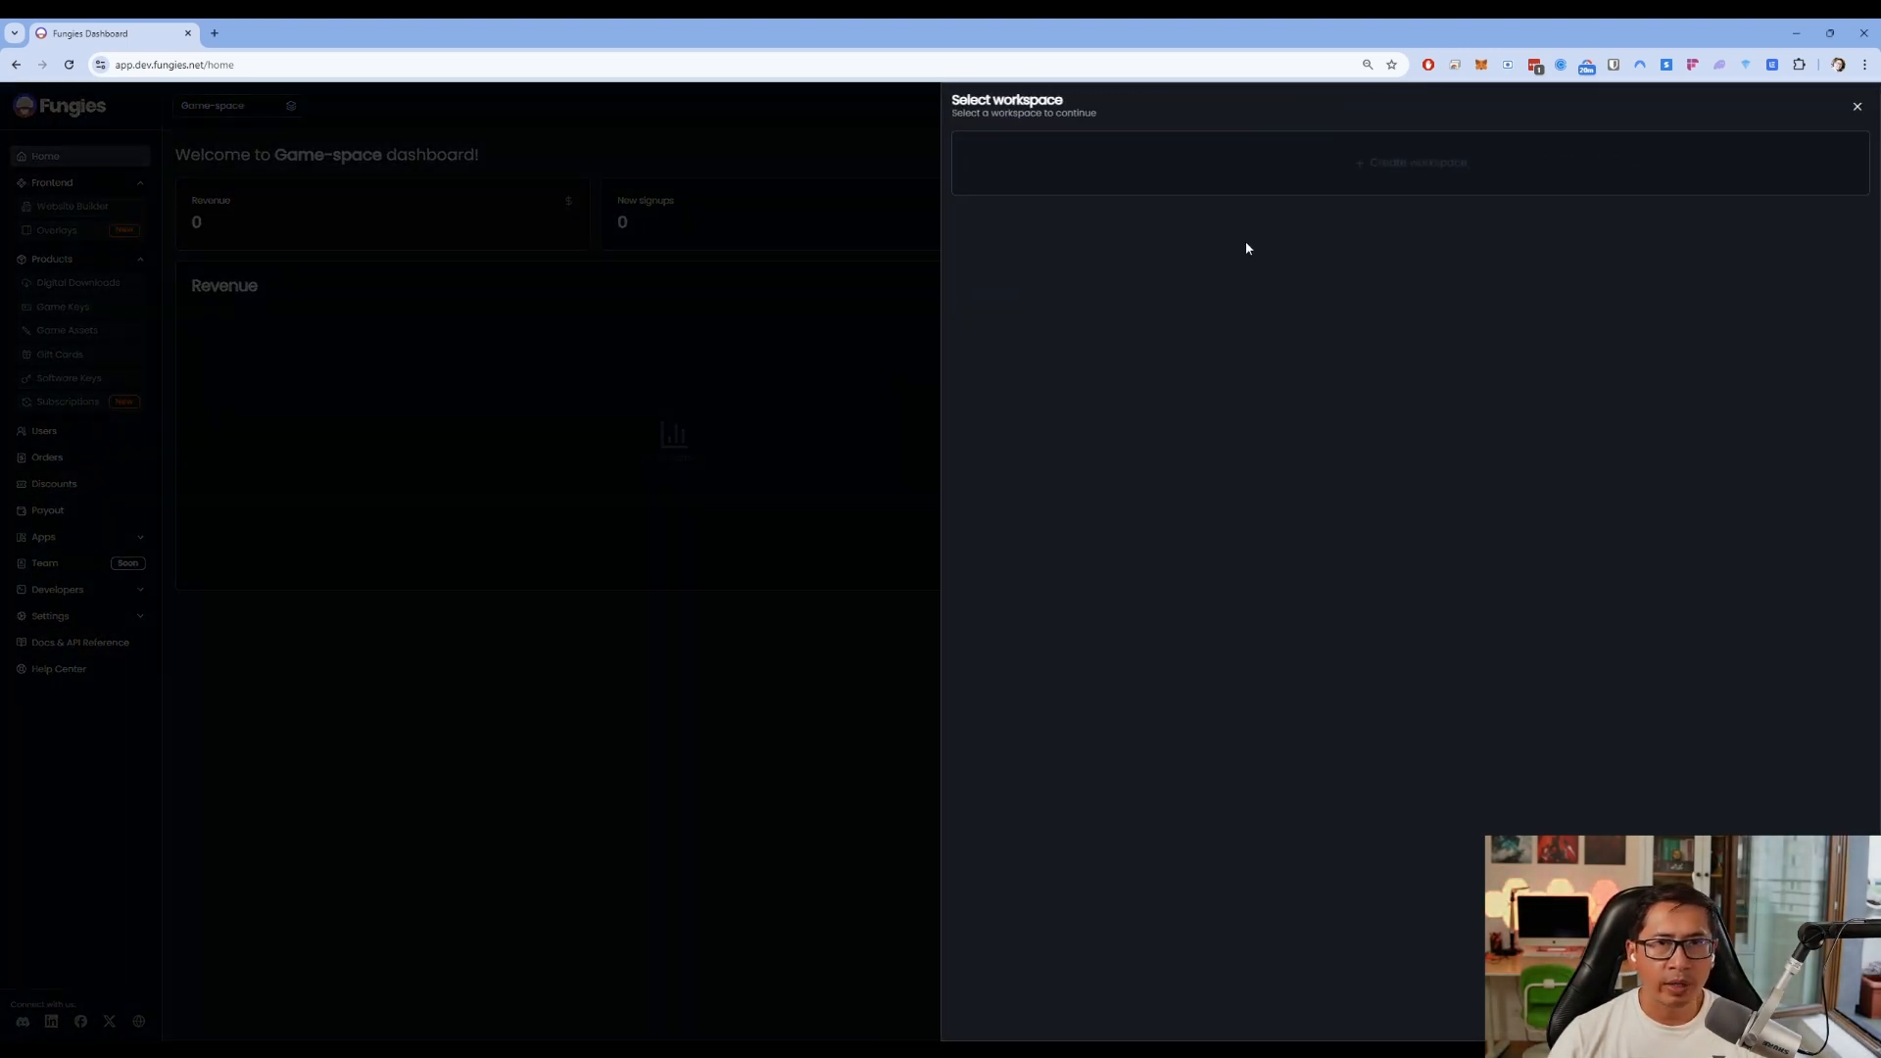
pyautogui.scroll(-2, 1336, 899)
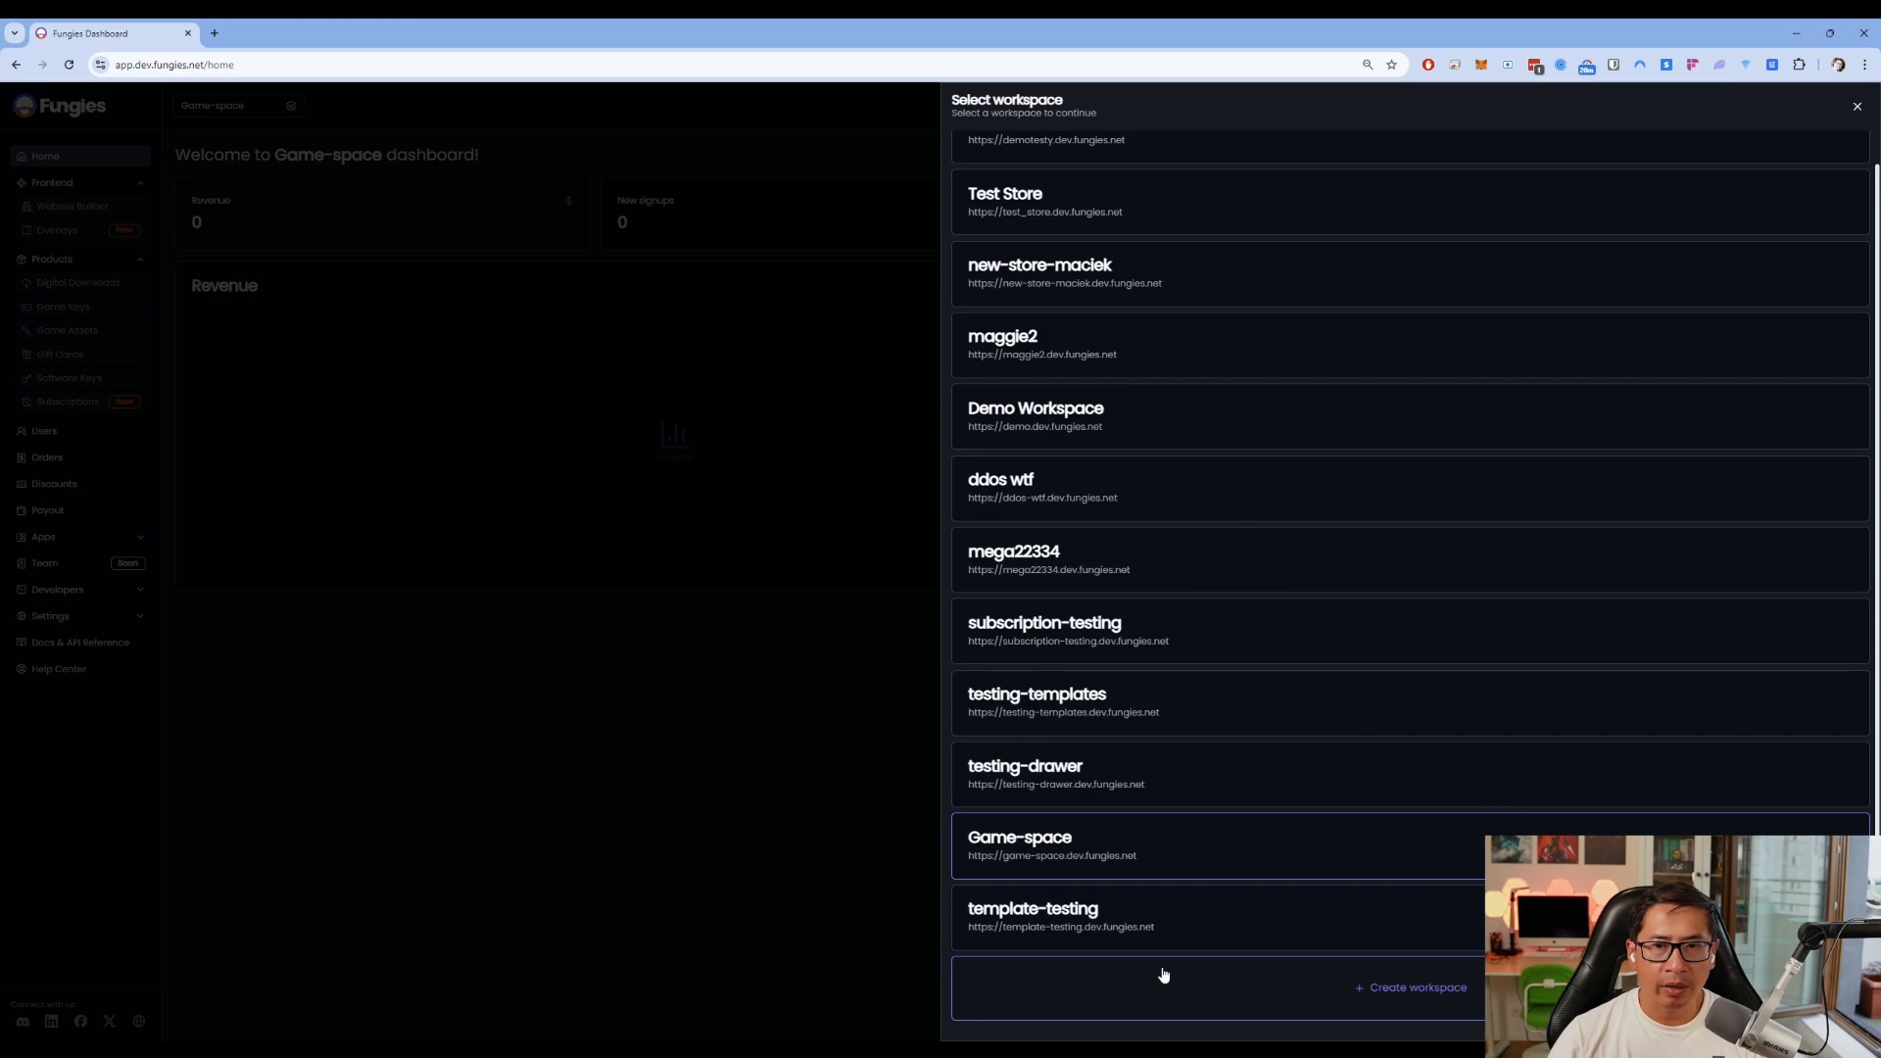
pyautogui.click(719, 581)
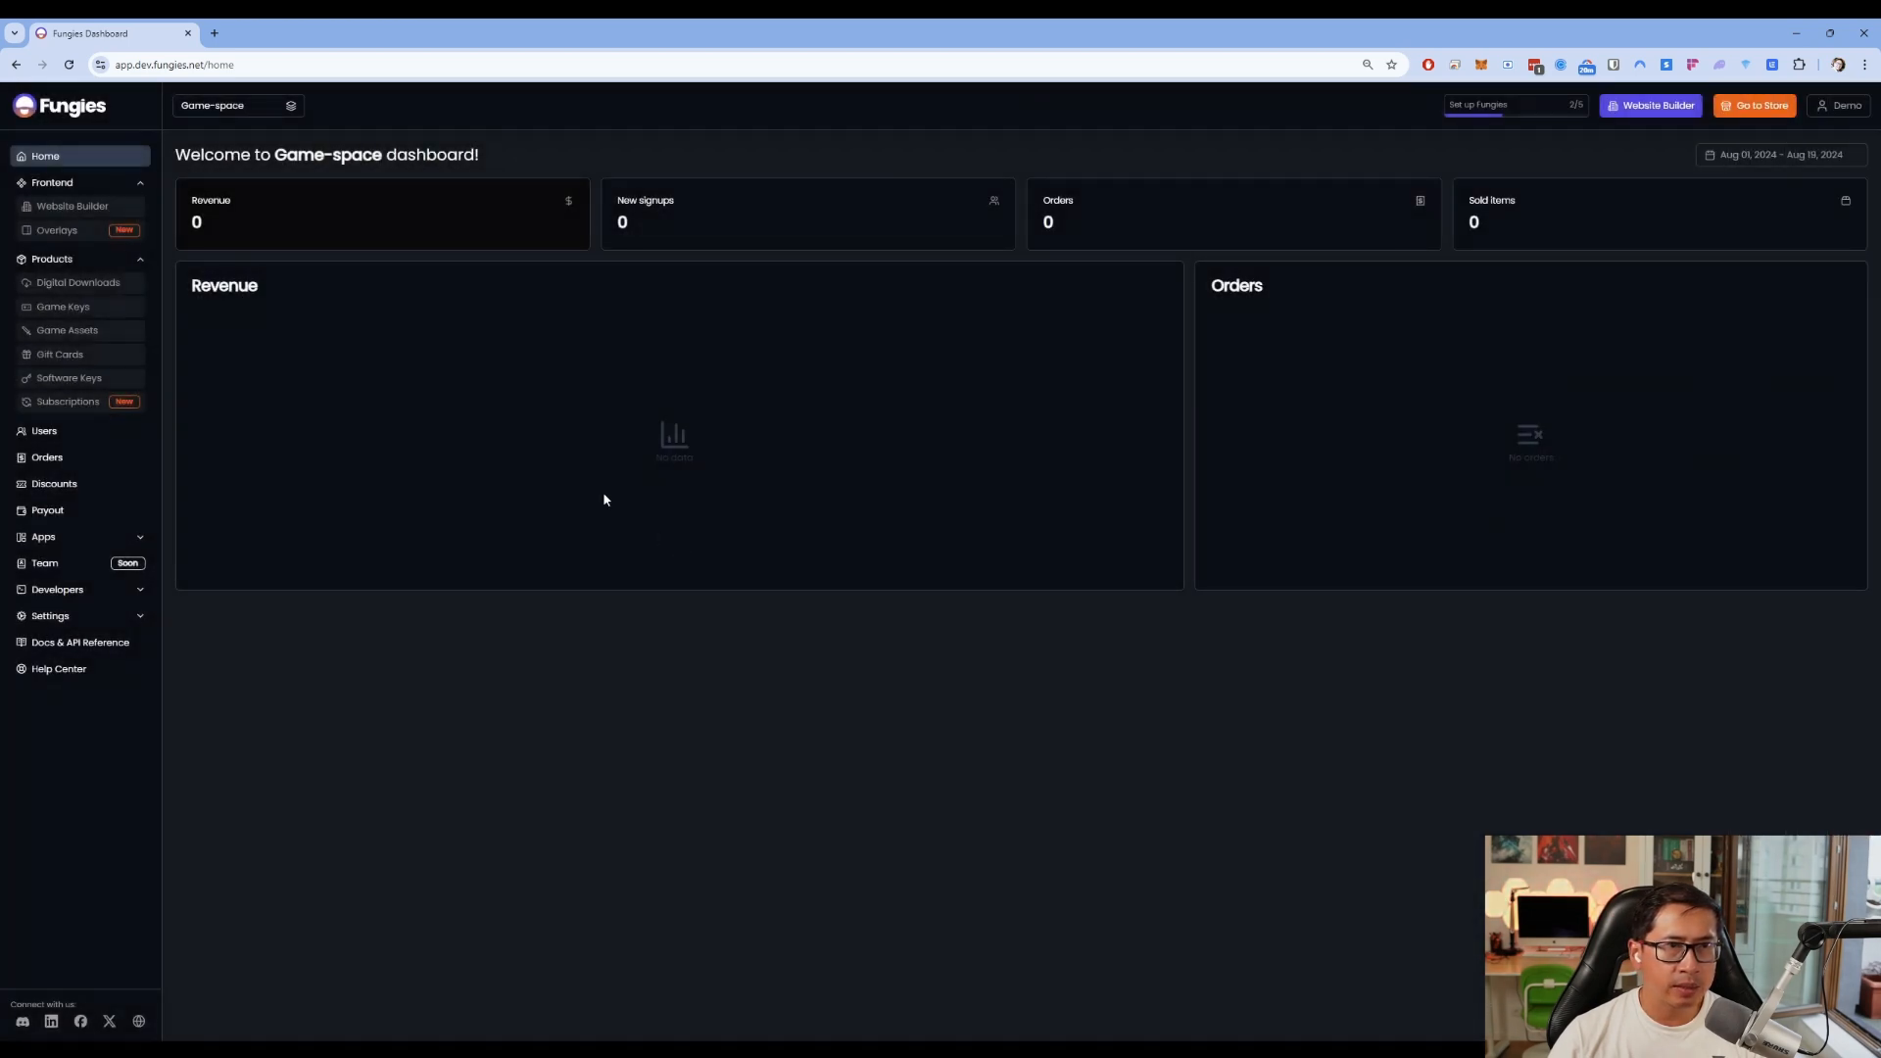
pyautogui.click(131, 205)
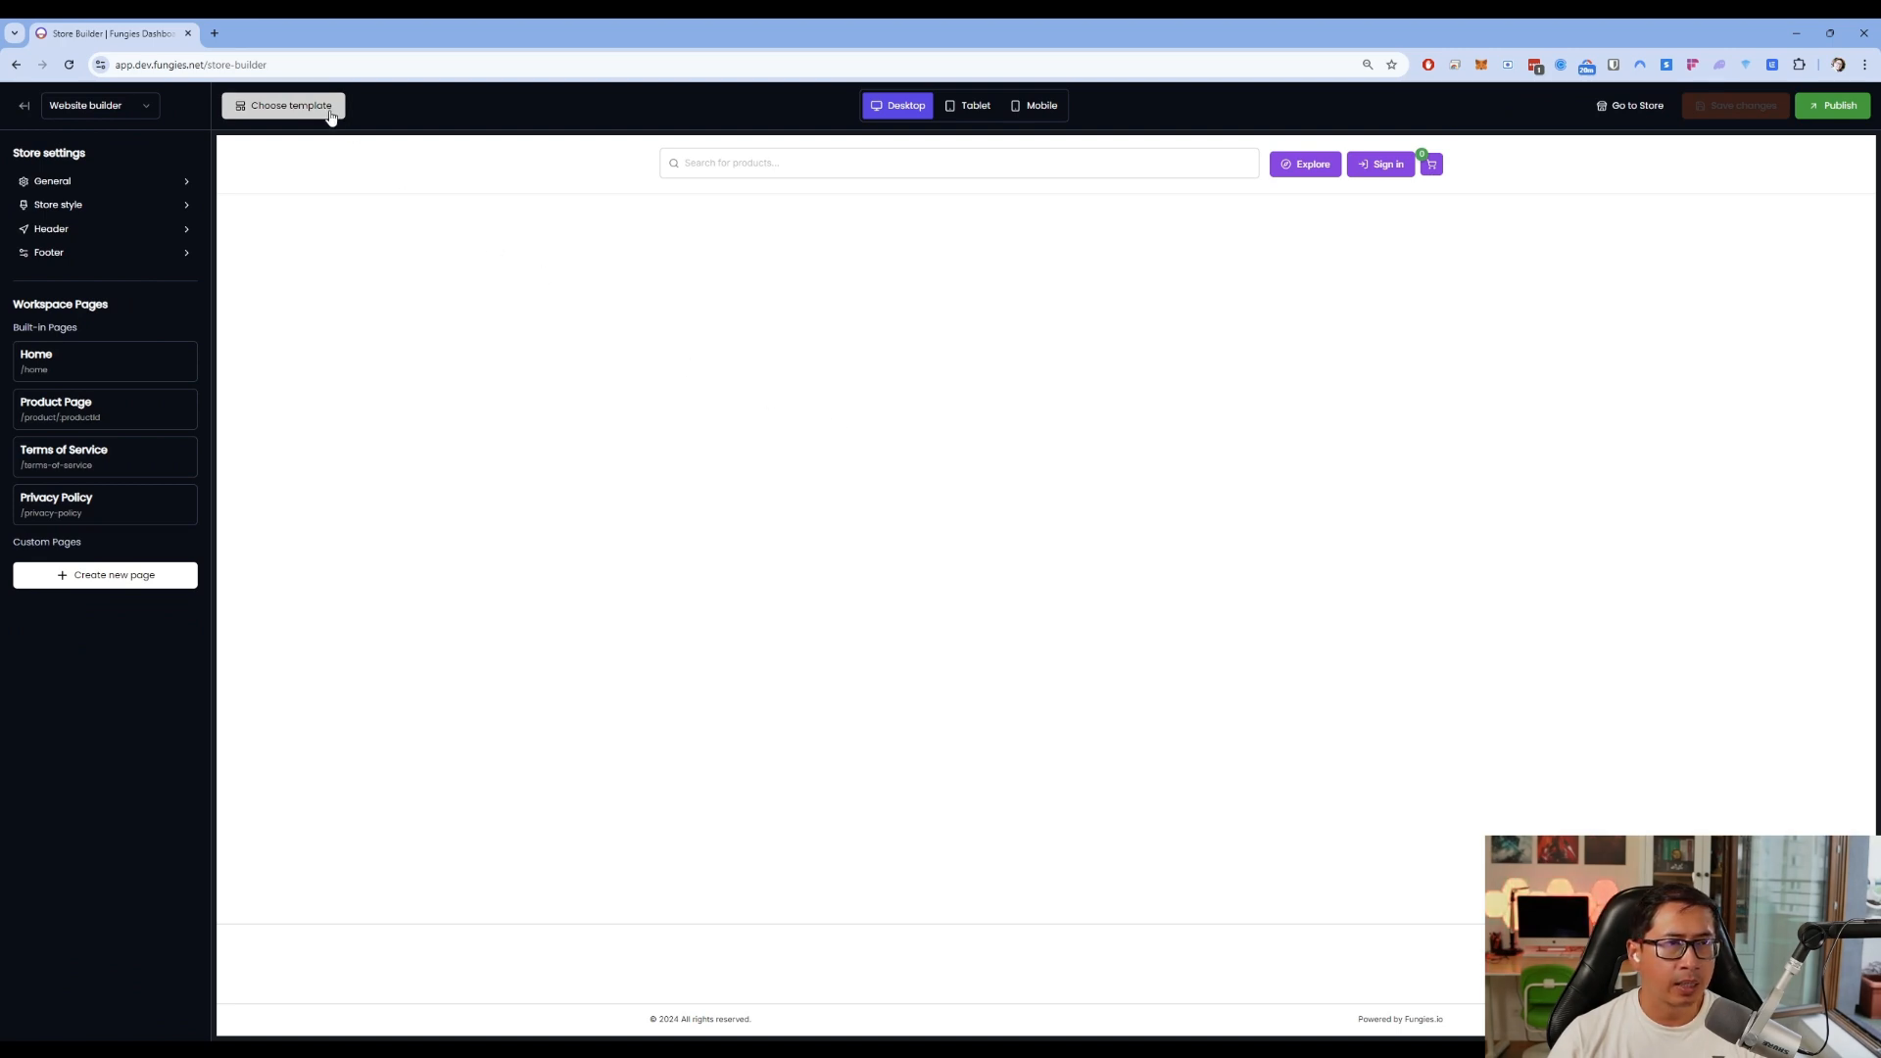
# Apply the Platformer Game template to the store home page
pyautogui.click(330, 116)
pyautogui.scroll(-10, 1470, 945)
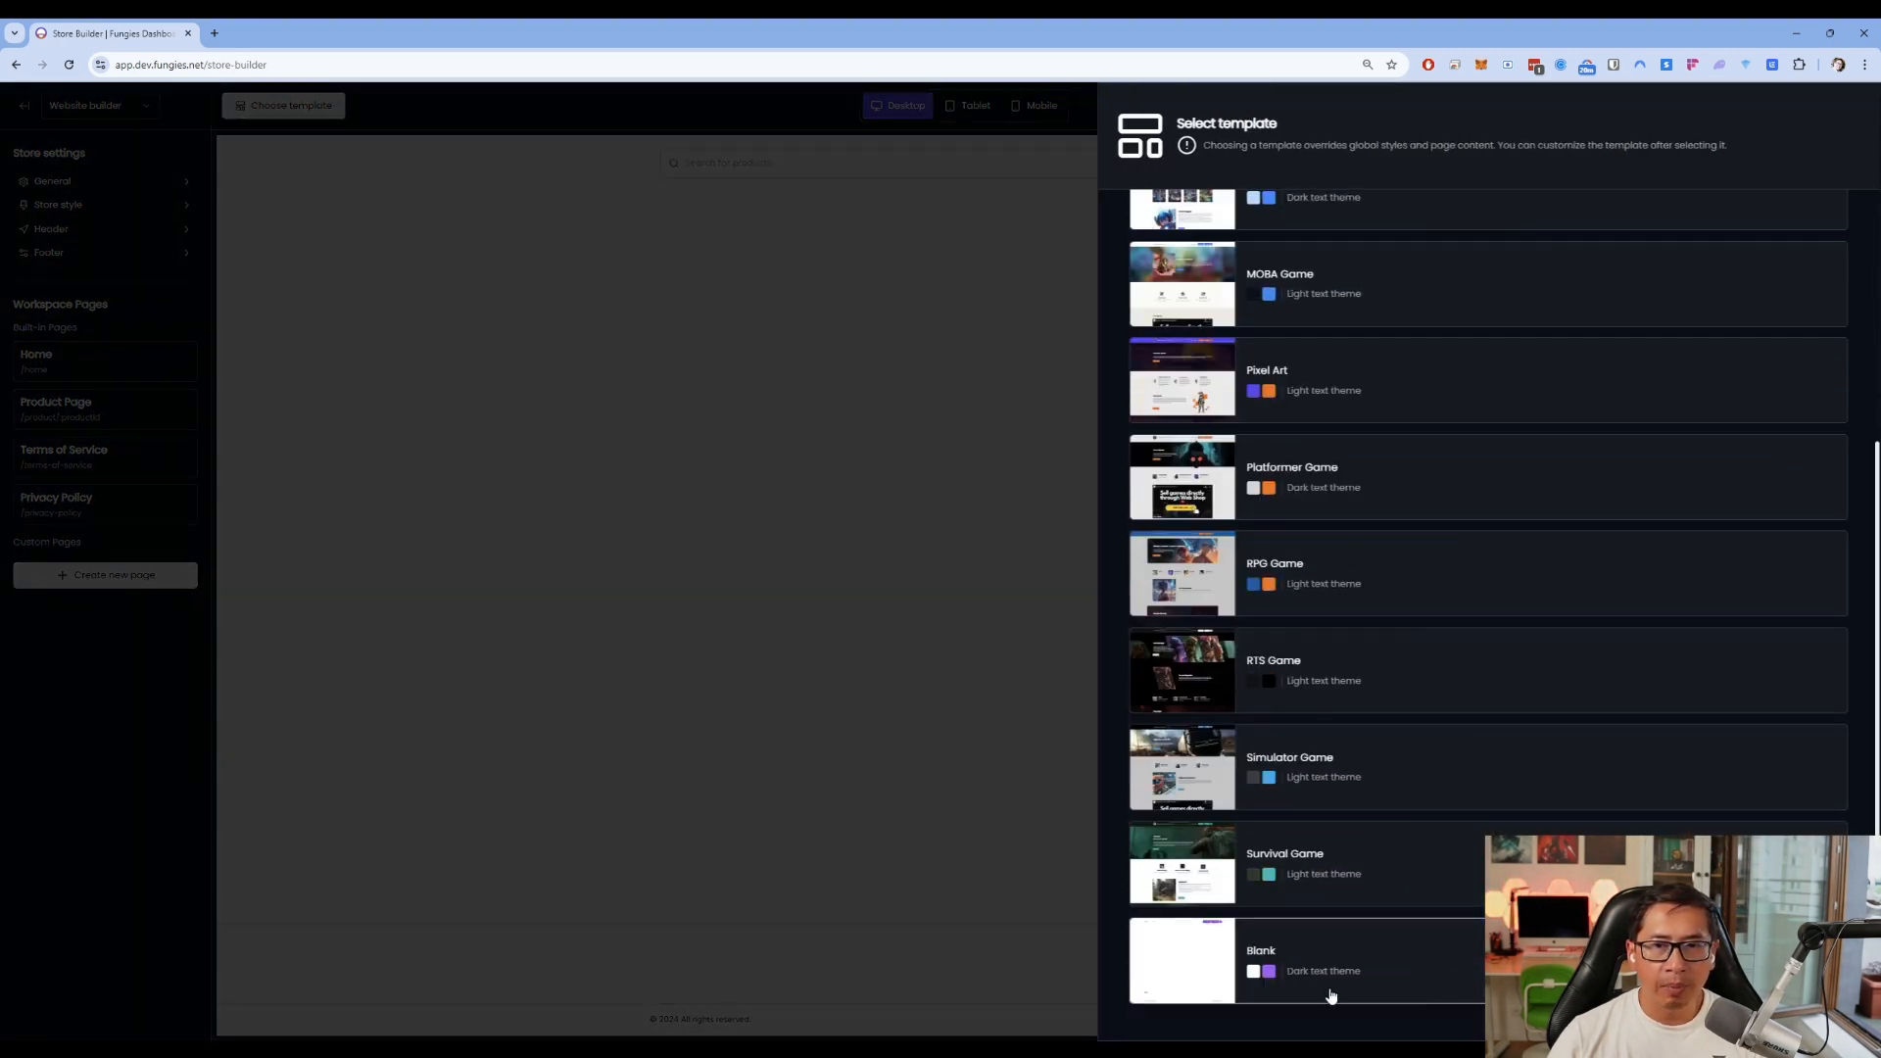
pyautogui.scroll(4, 1470, 921)
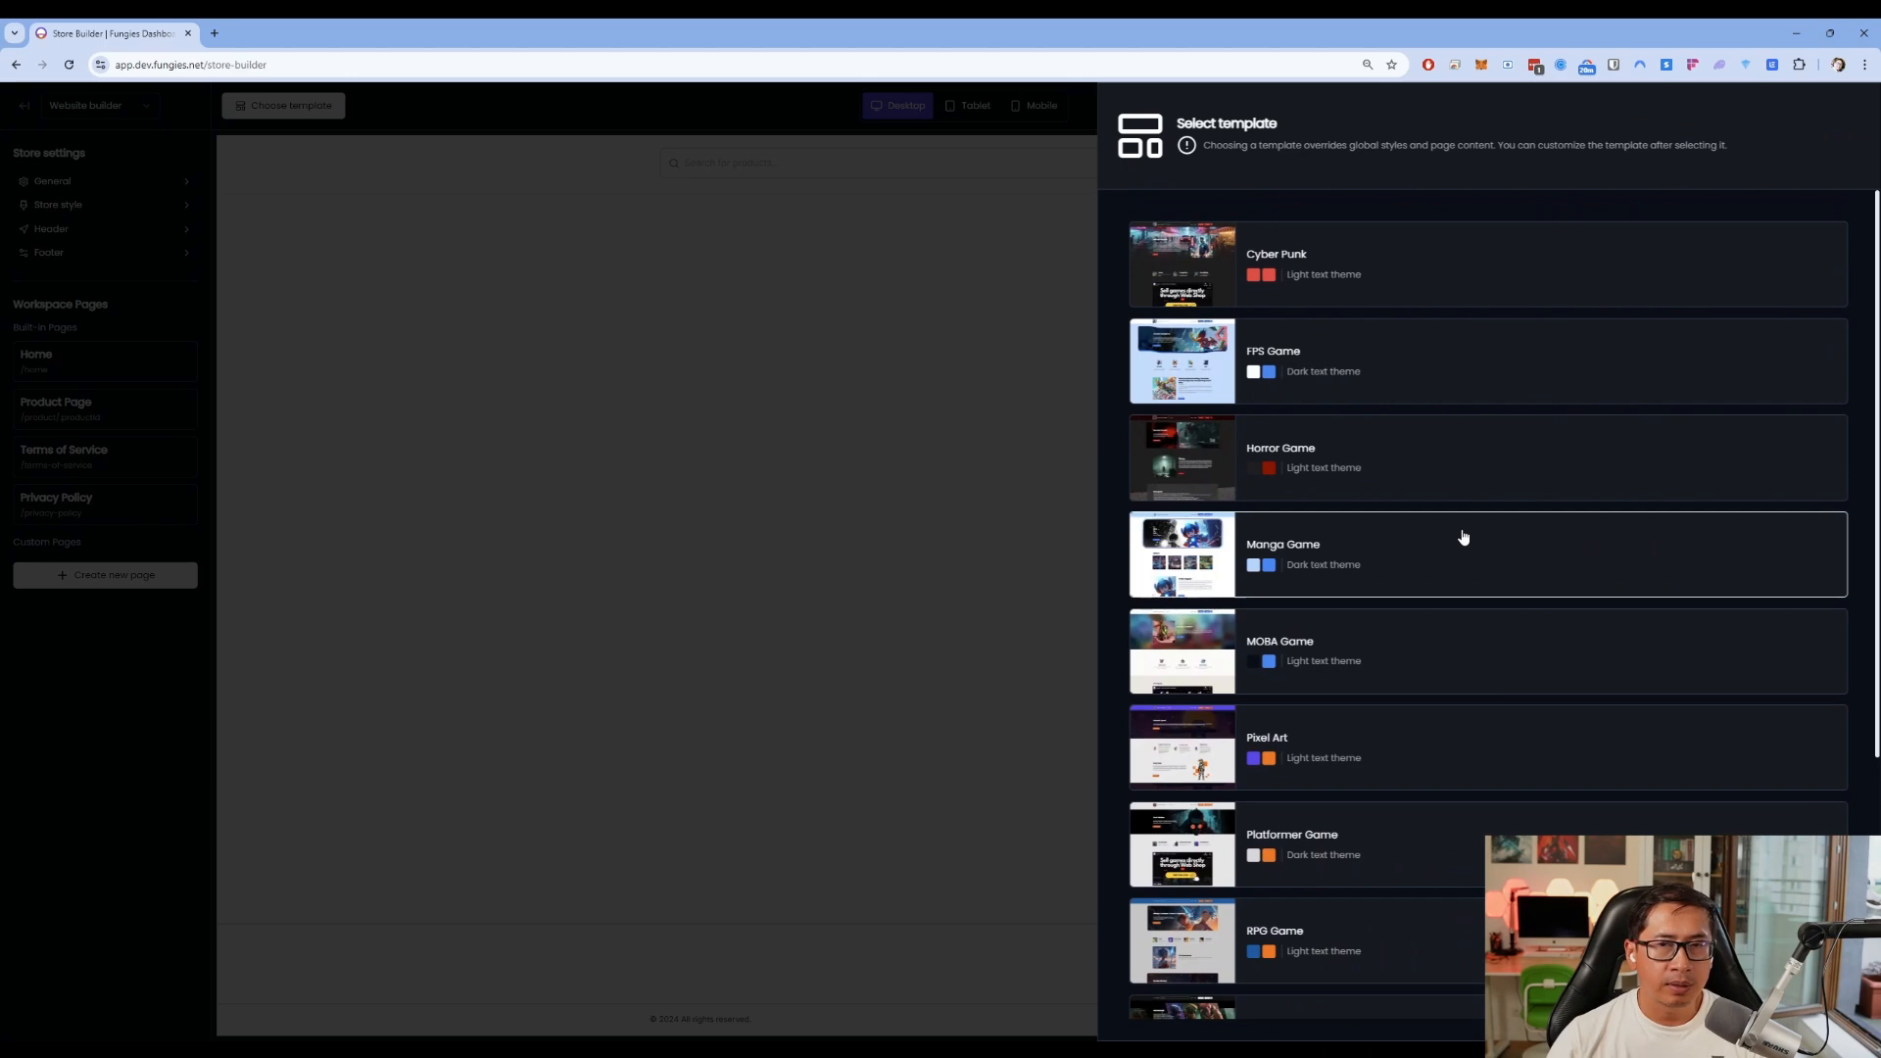
pyautogui.scroll(-2, 1343, 663)
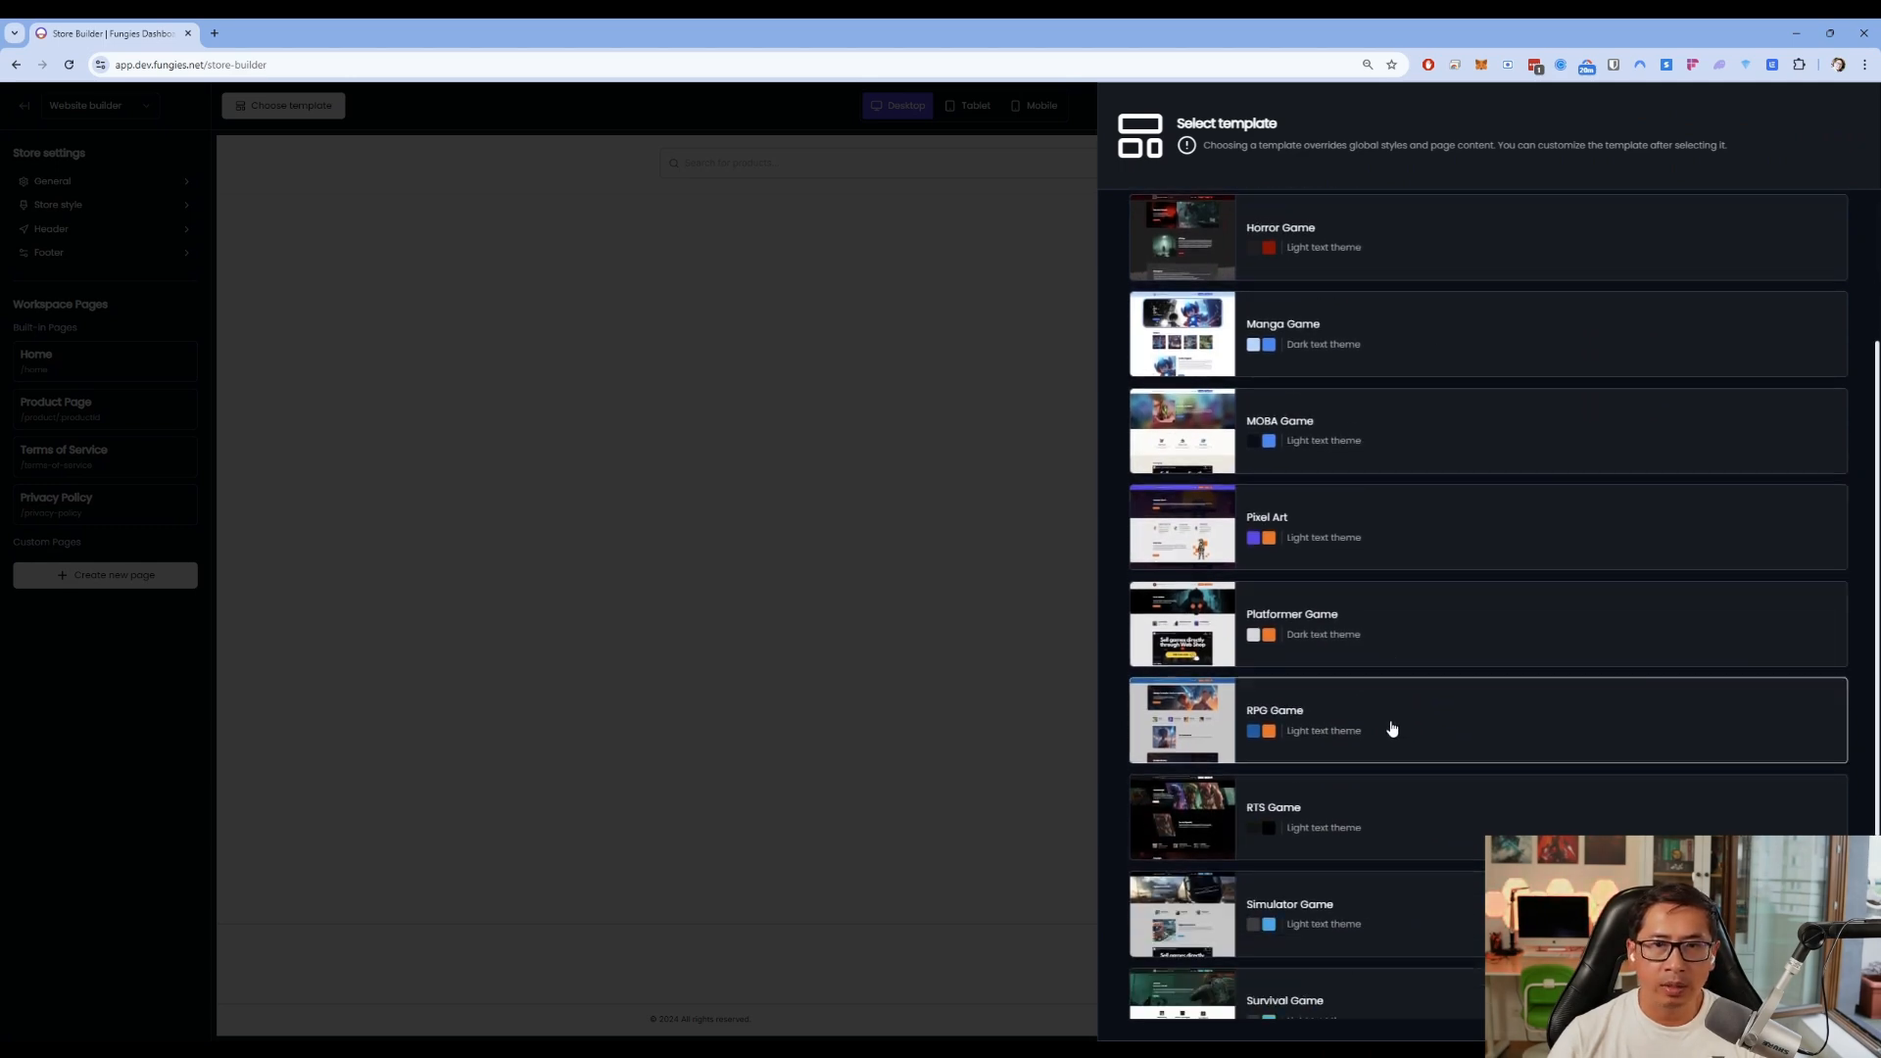
pyautogui.click(1396, 638)
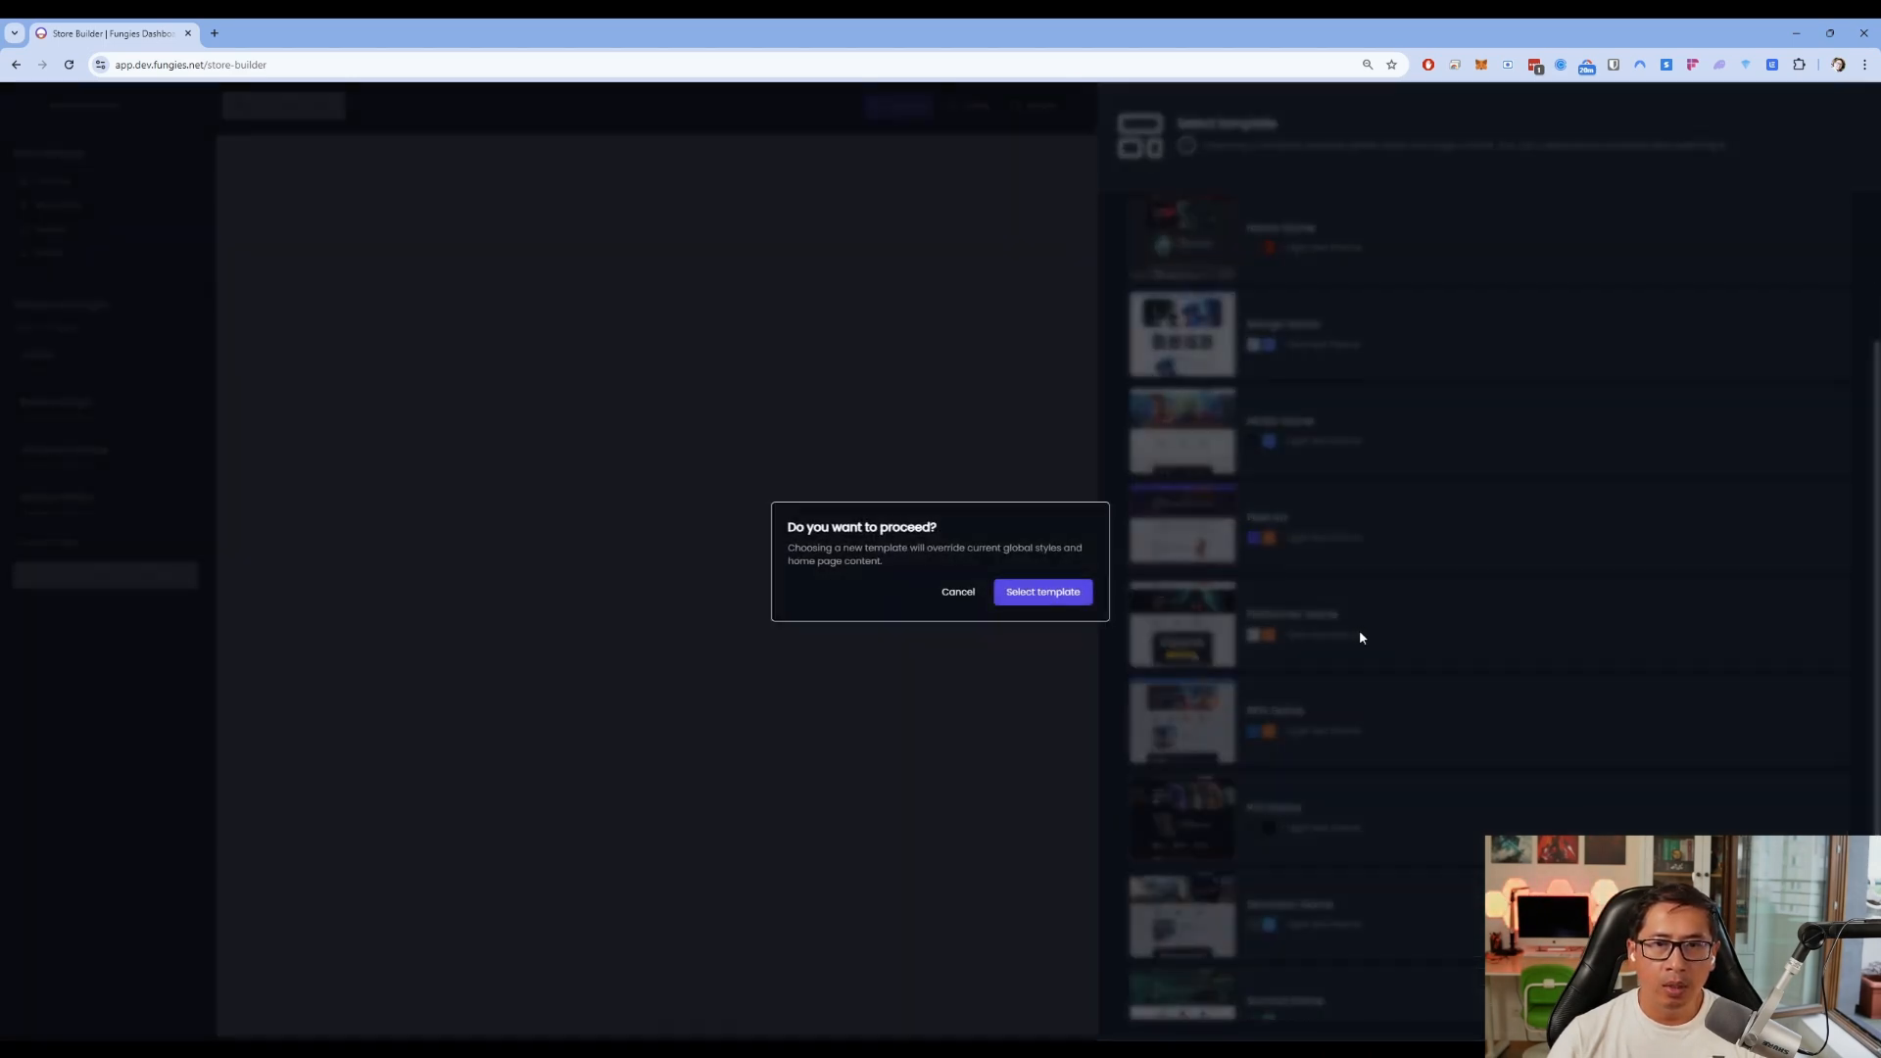
pyautogui.click(1039, 589)
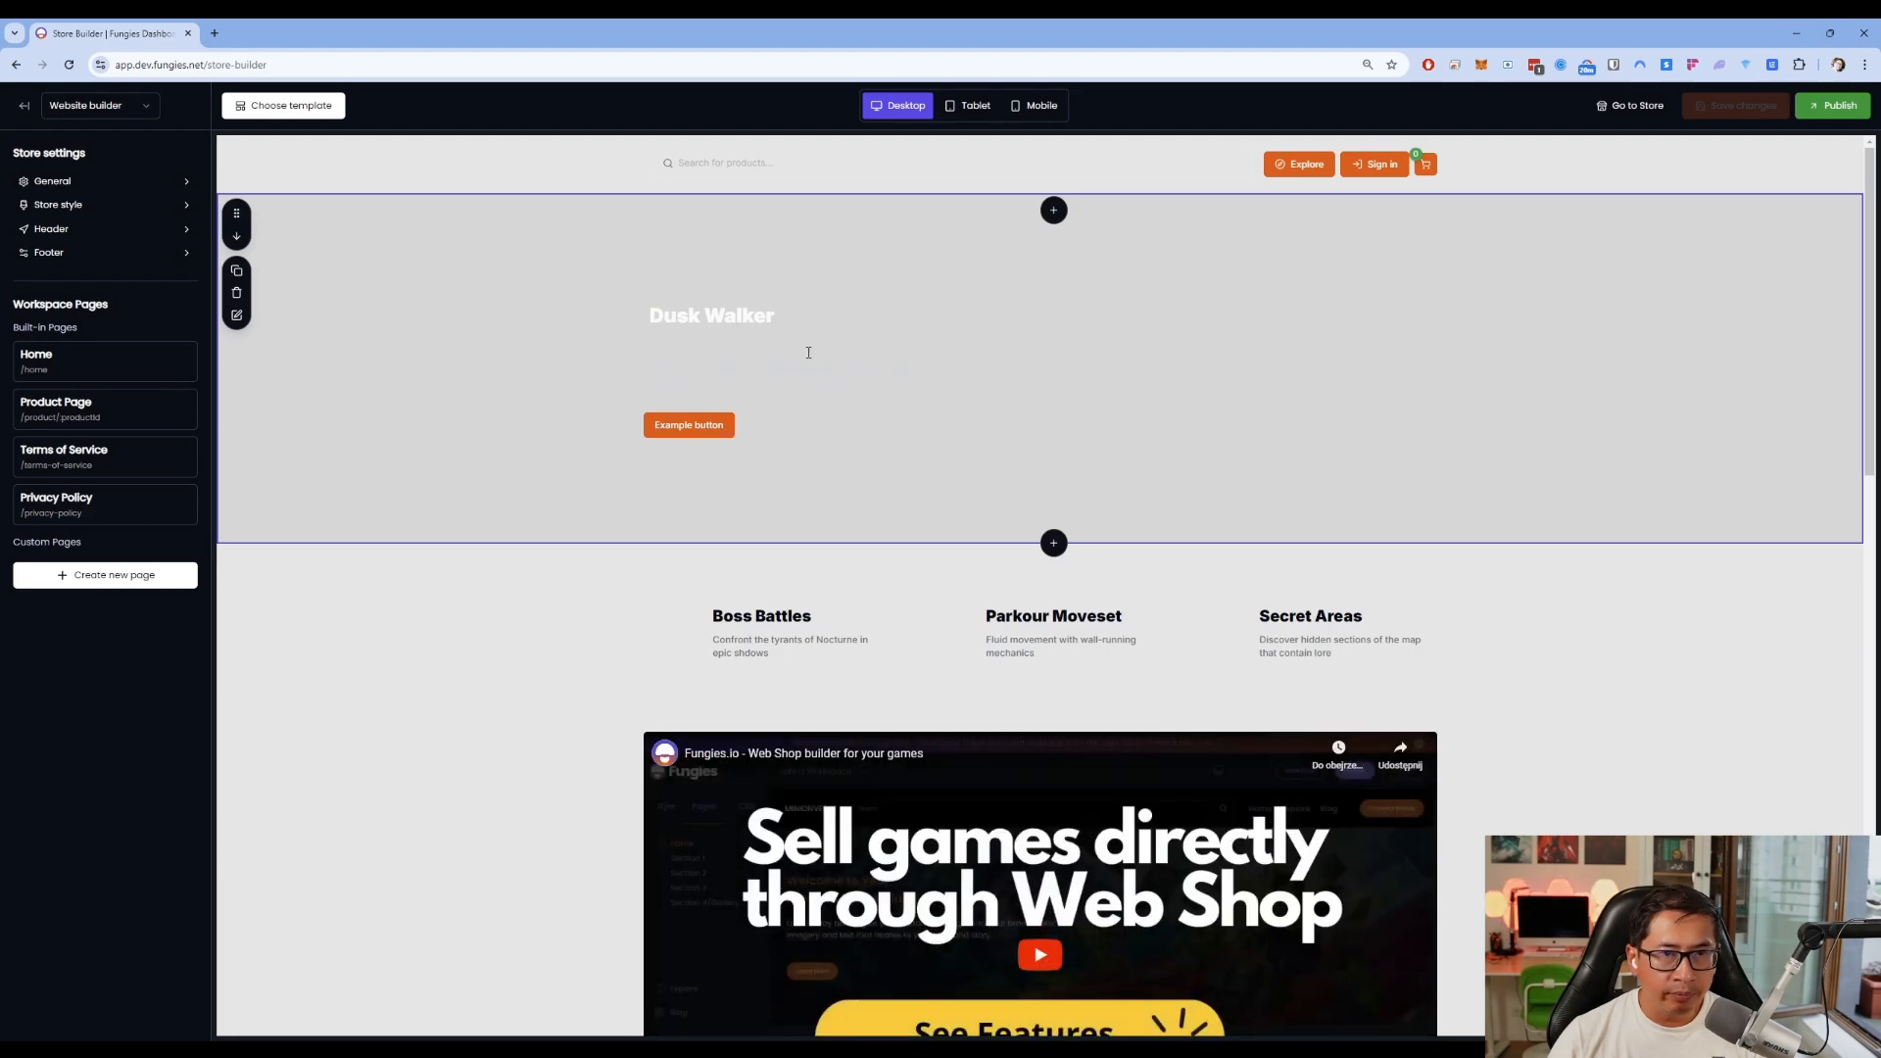
# Review the template list again without changes and scroll through the Dusk Walker page
pyautogui.scroll(-4, 1218, 619)
pyautogui.scroll(-3, 1218, 620)
pyautogui.click(284, 105)
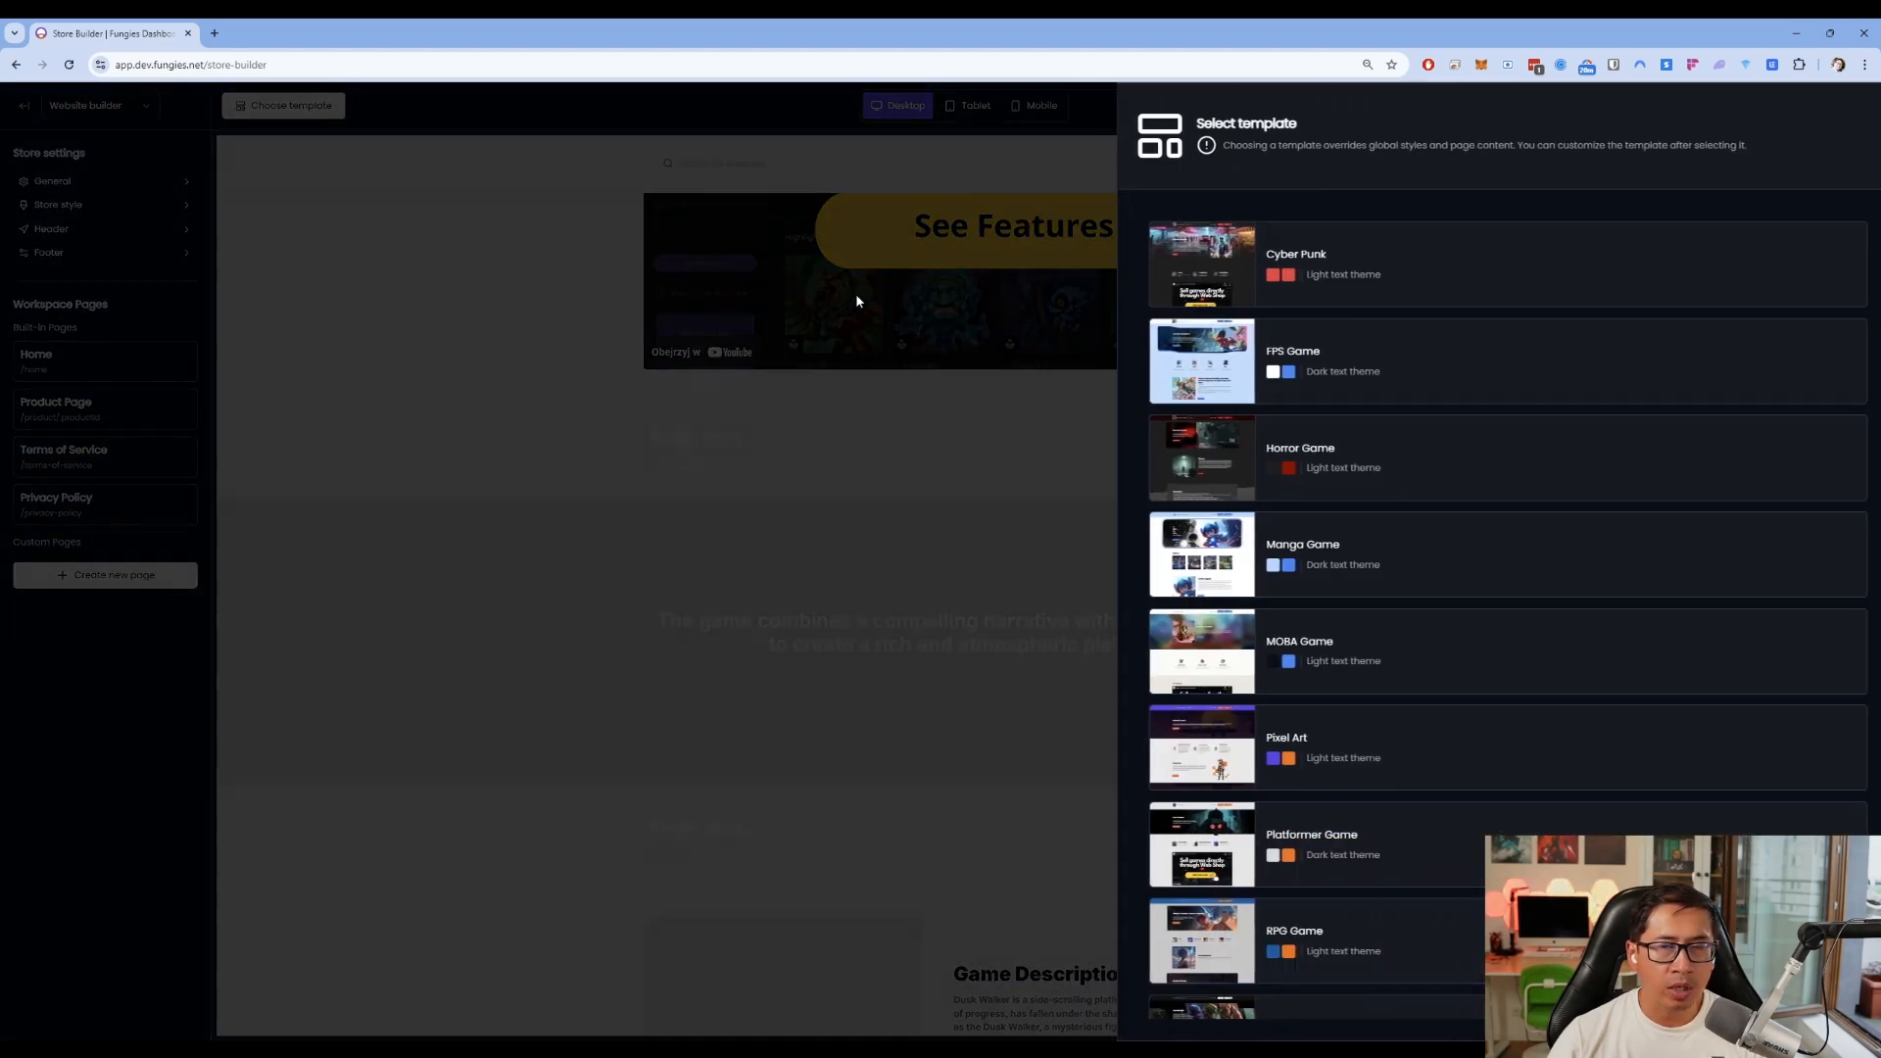
pyautogui.scroll(-5, 1395, 785)
pyautogui.scroll(5, 1420, 849)
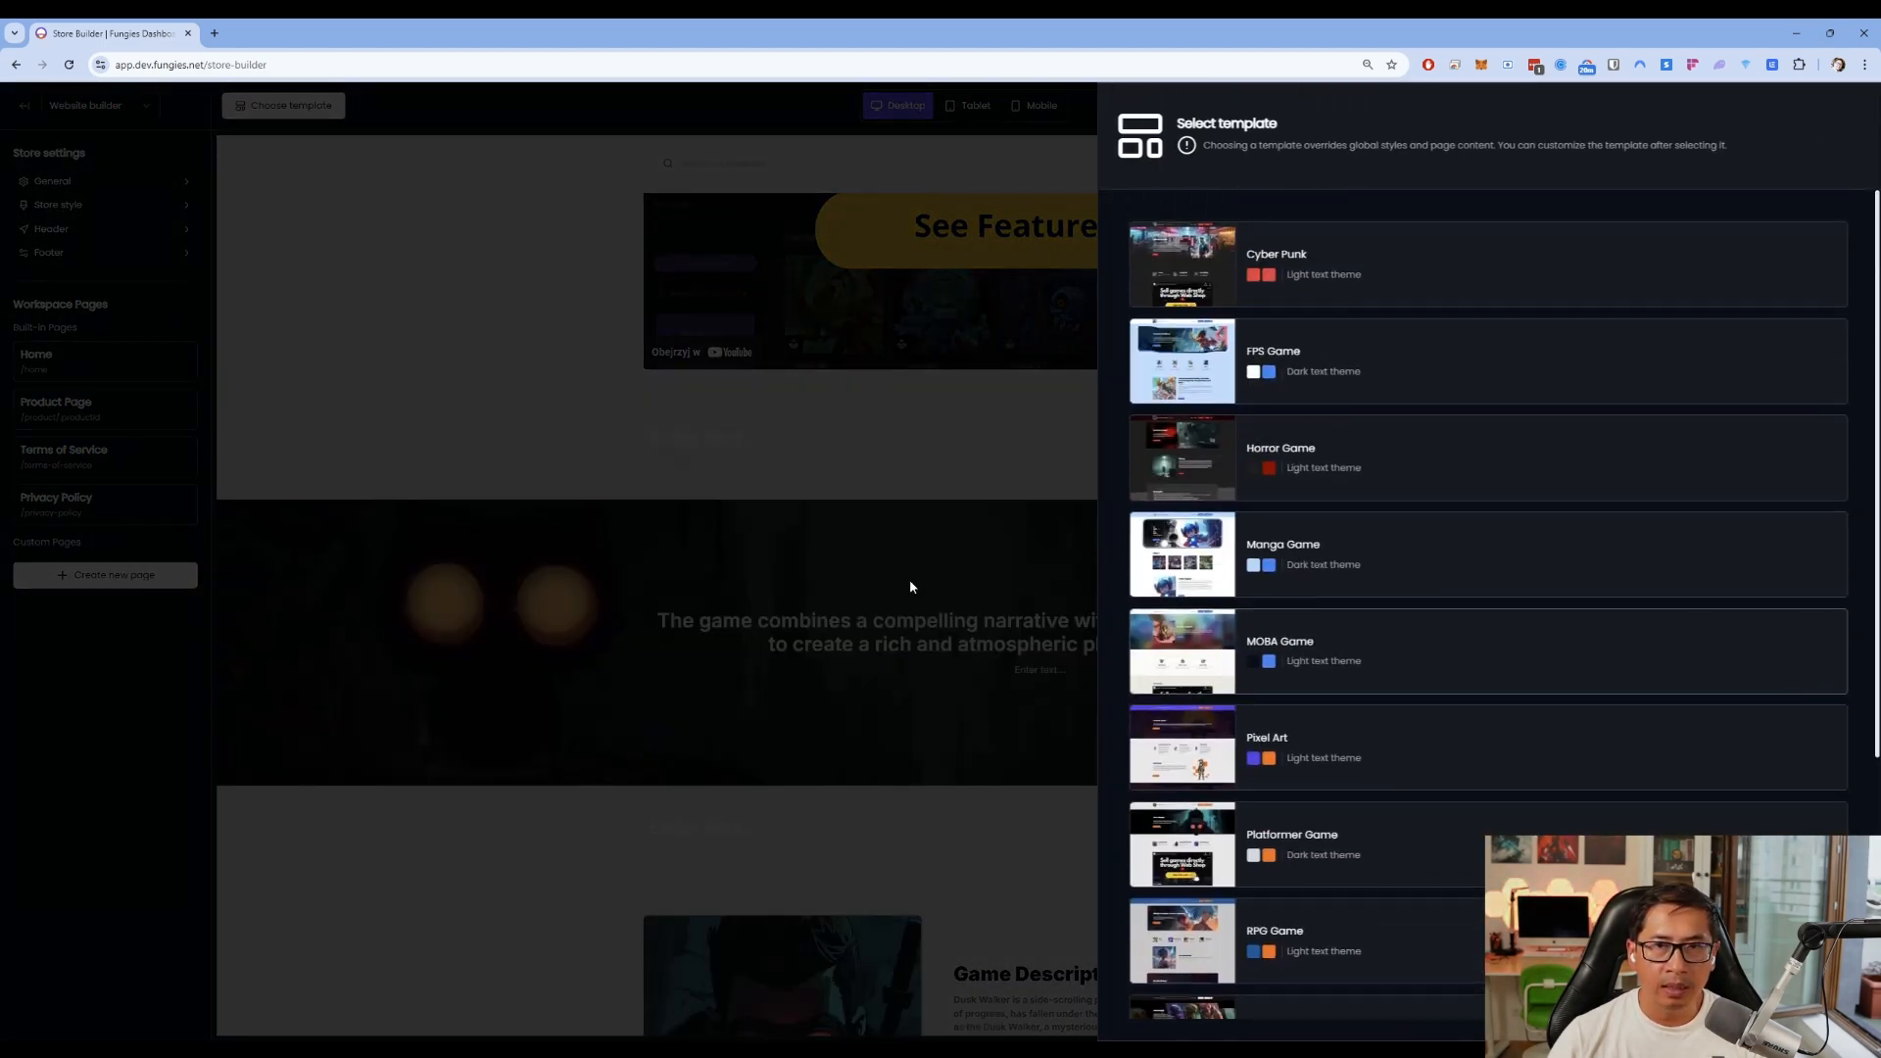
pyautogui.click(1023, 588)
pyautogui.scroll(7, 1649, 768)
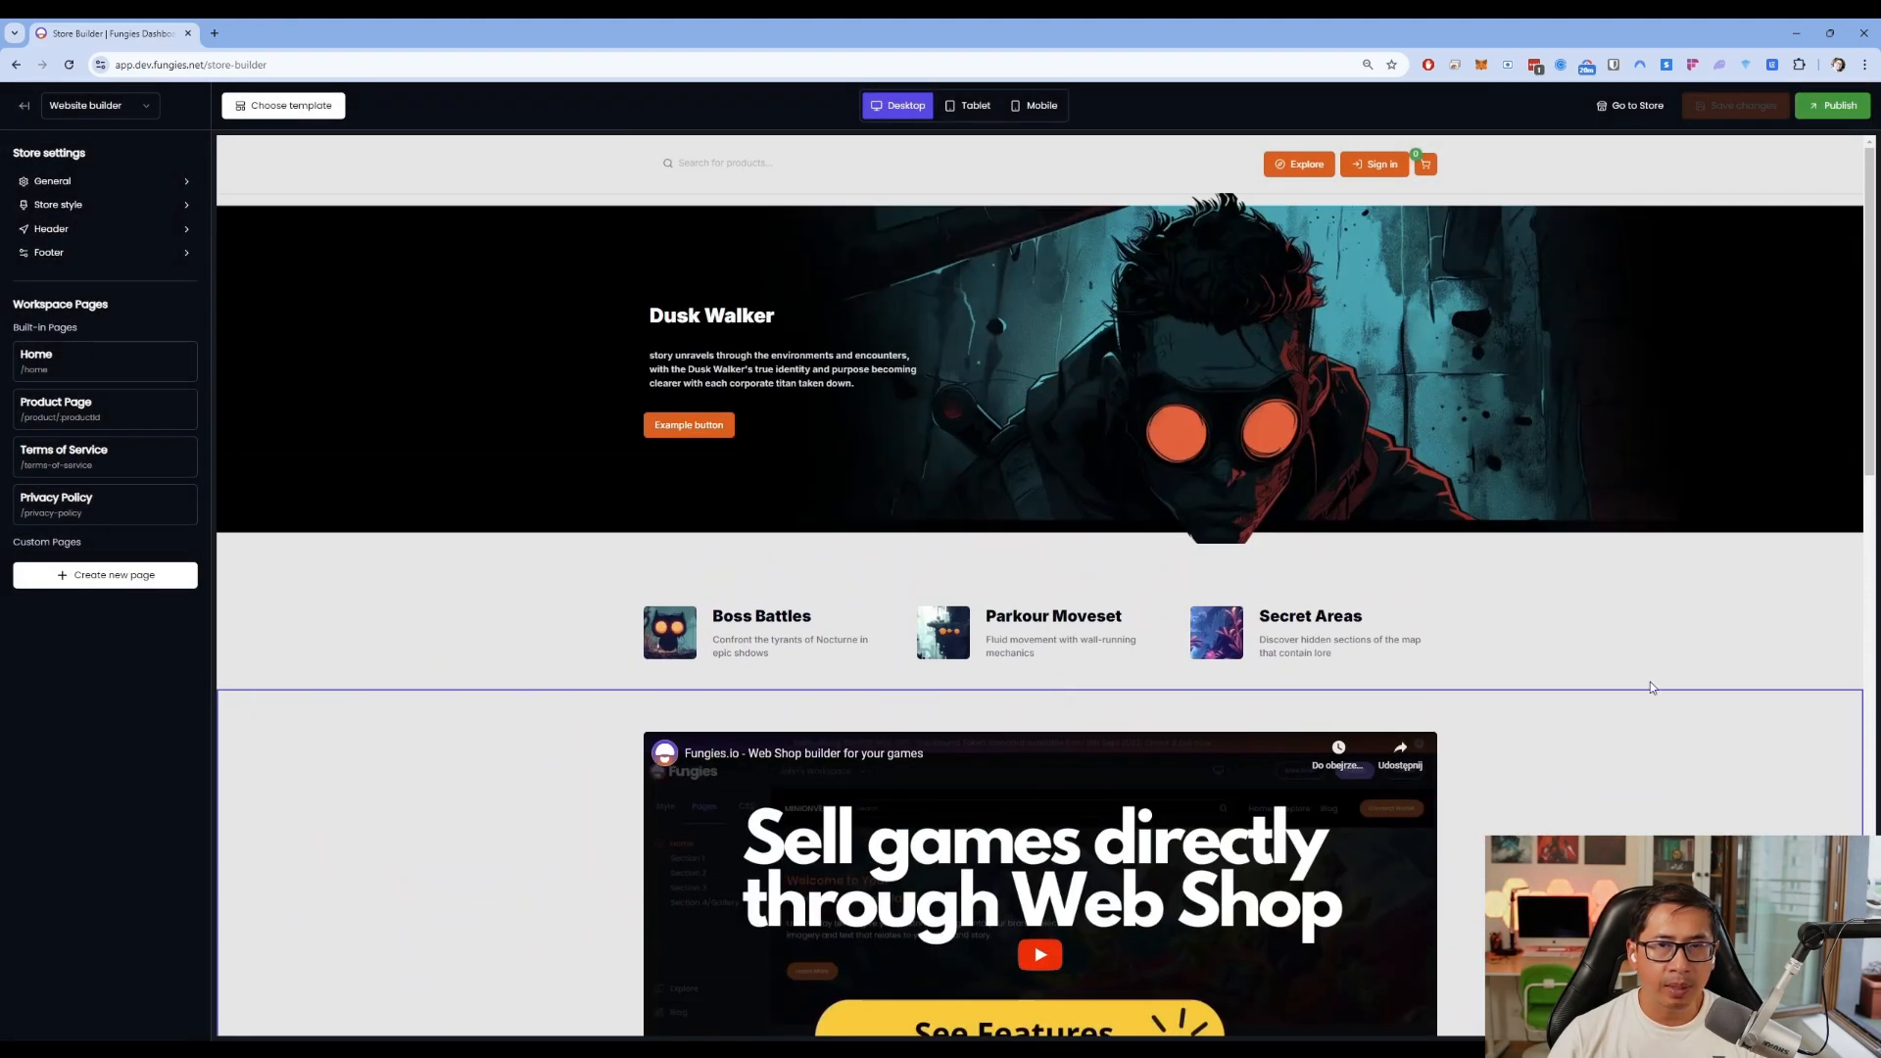
pyautogui.scroll(-4, 733, 384)
pyautogui.scroll(4, 586, 419)
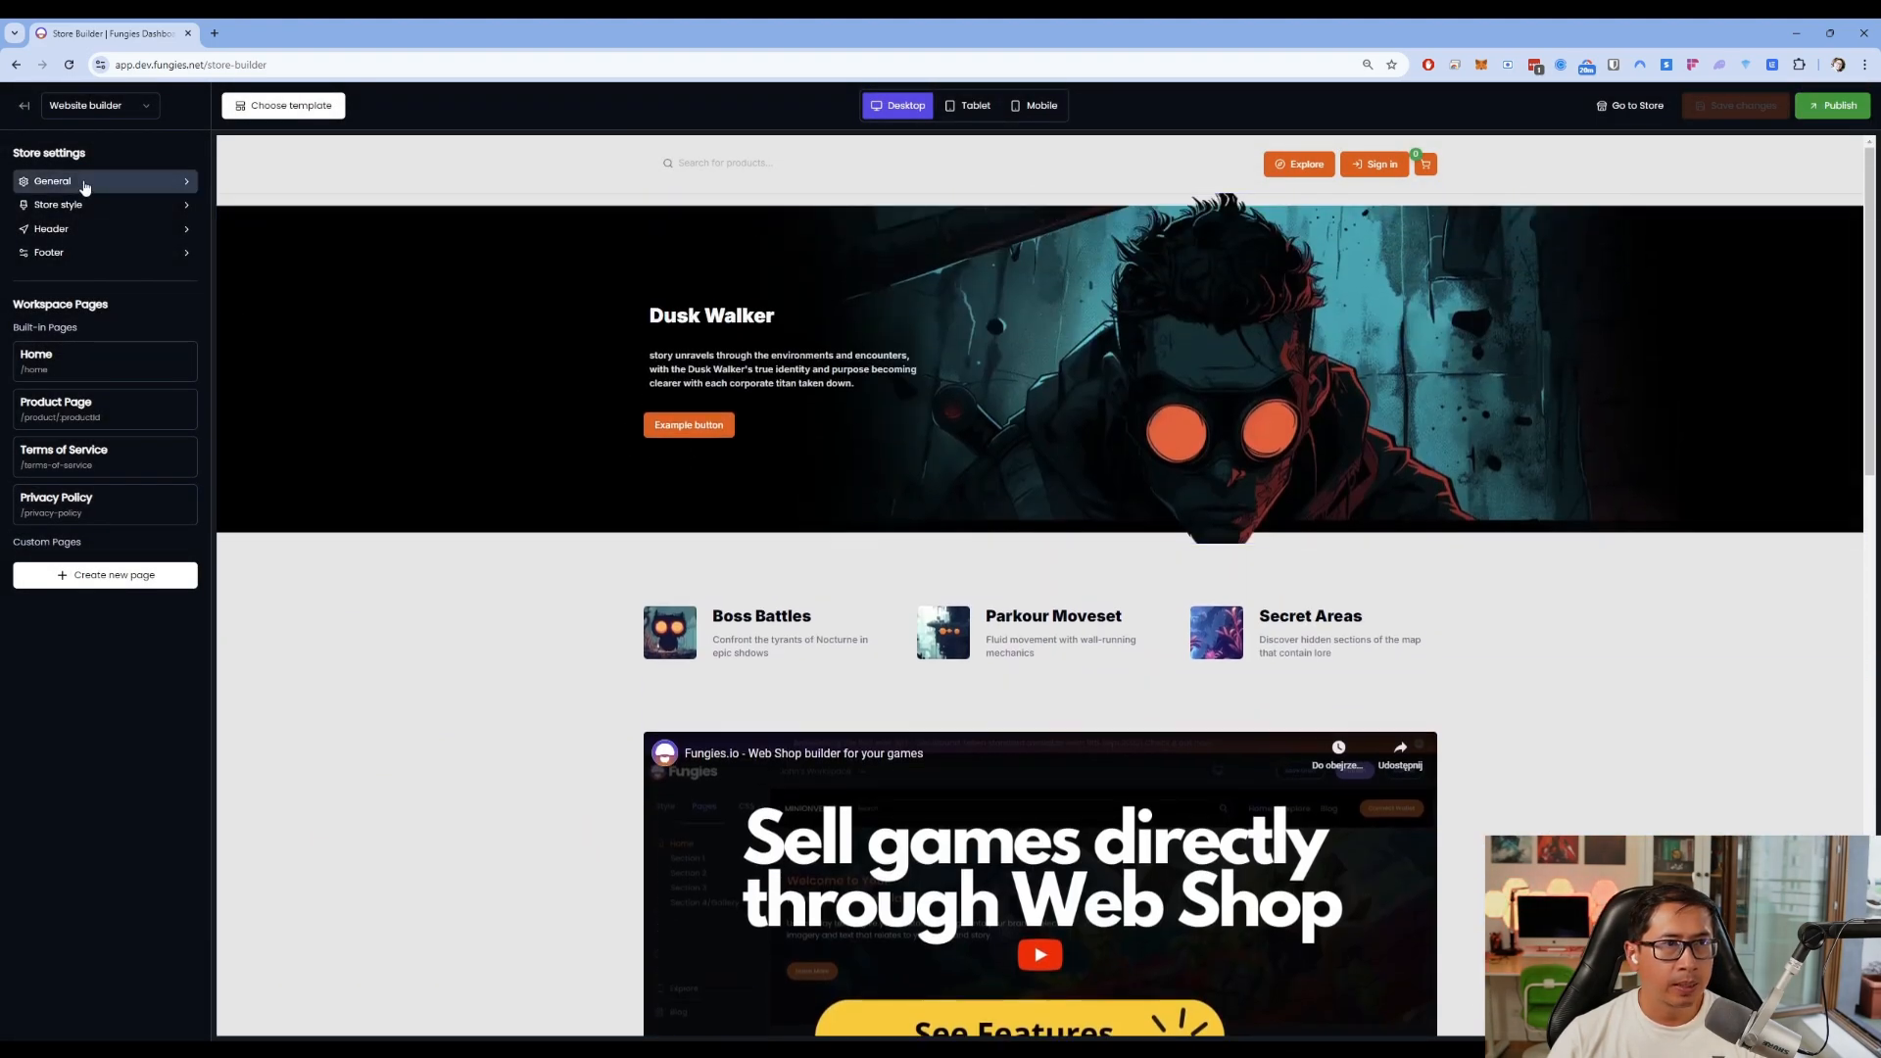
# Upload and crop the skull picture as the store logo in General settings
pyautogui.click(147, 180)
pyautogui.click(84, 376)
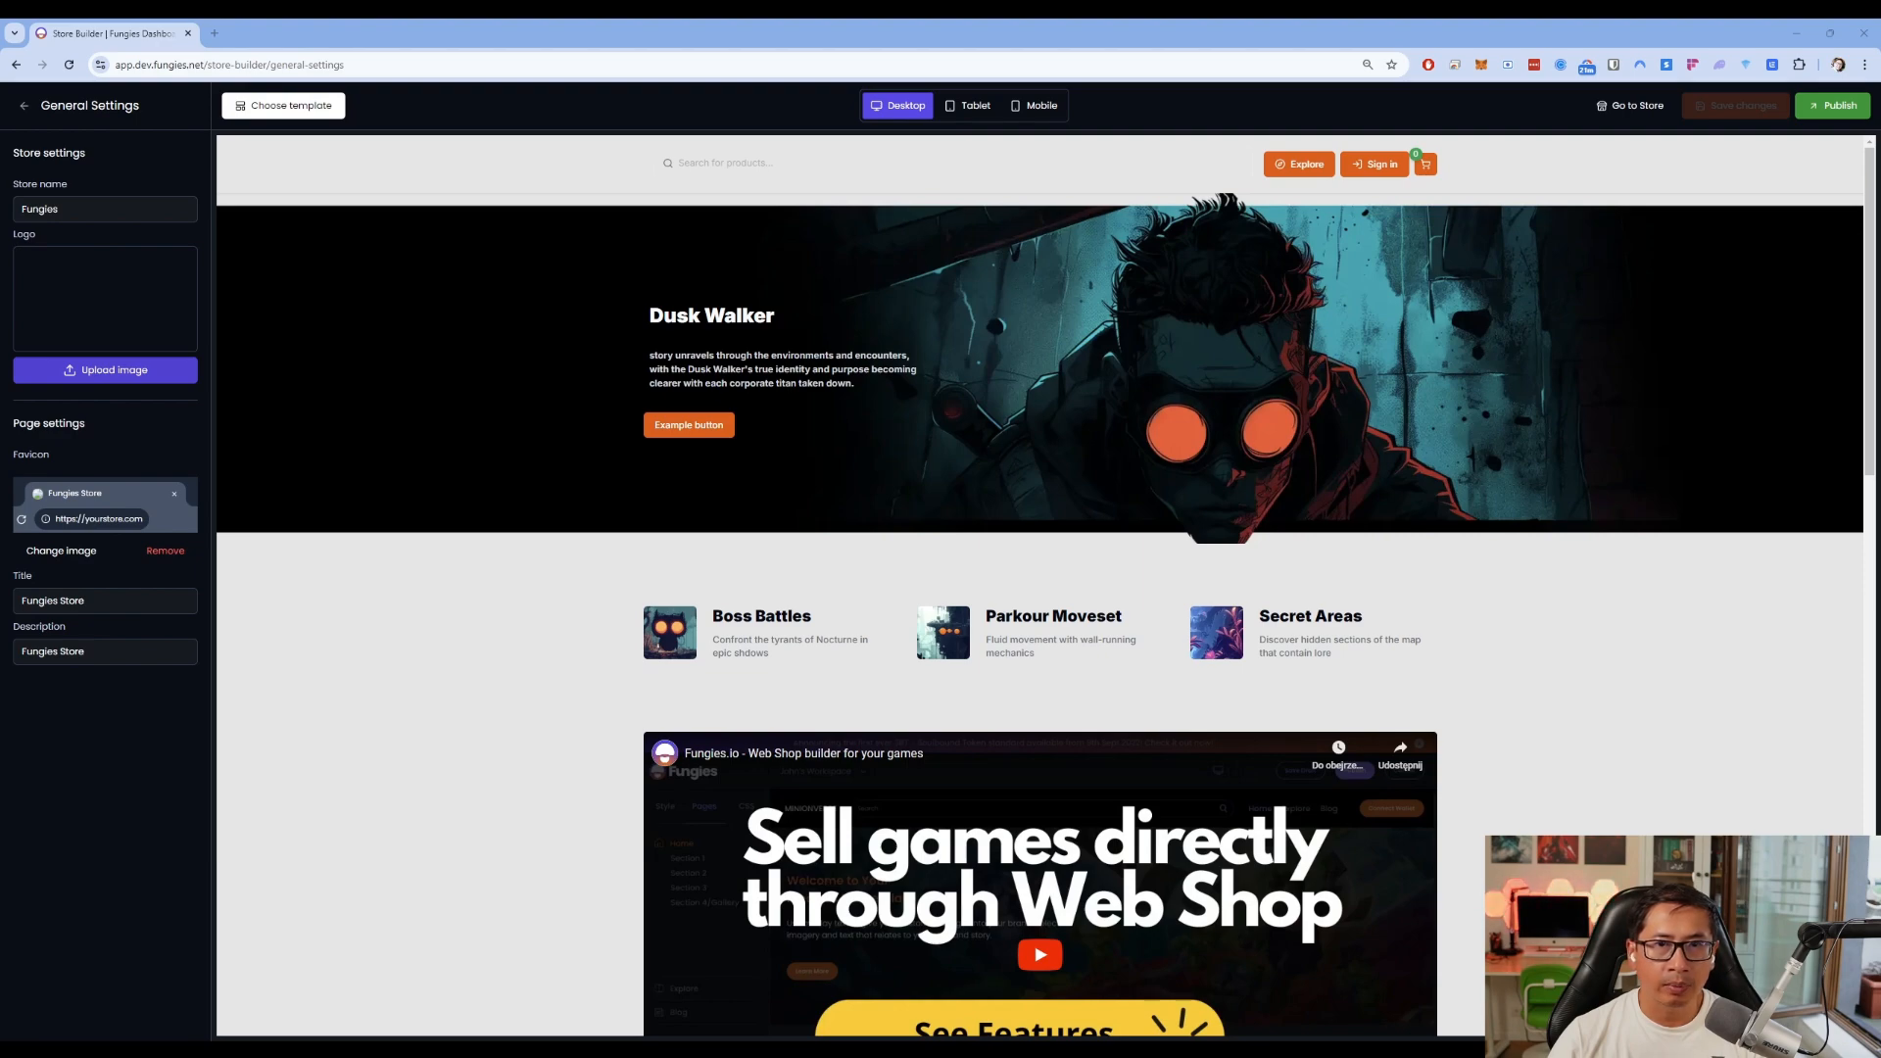
pyautogui.doubleClick(1407, 461)
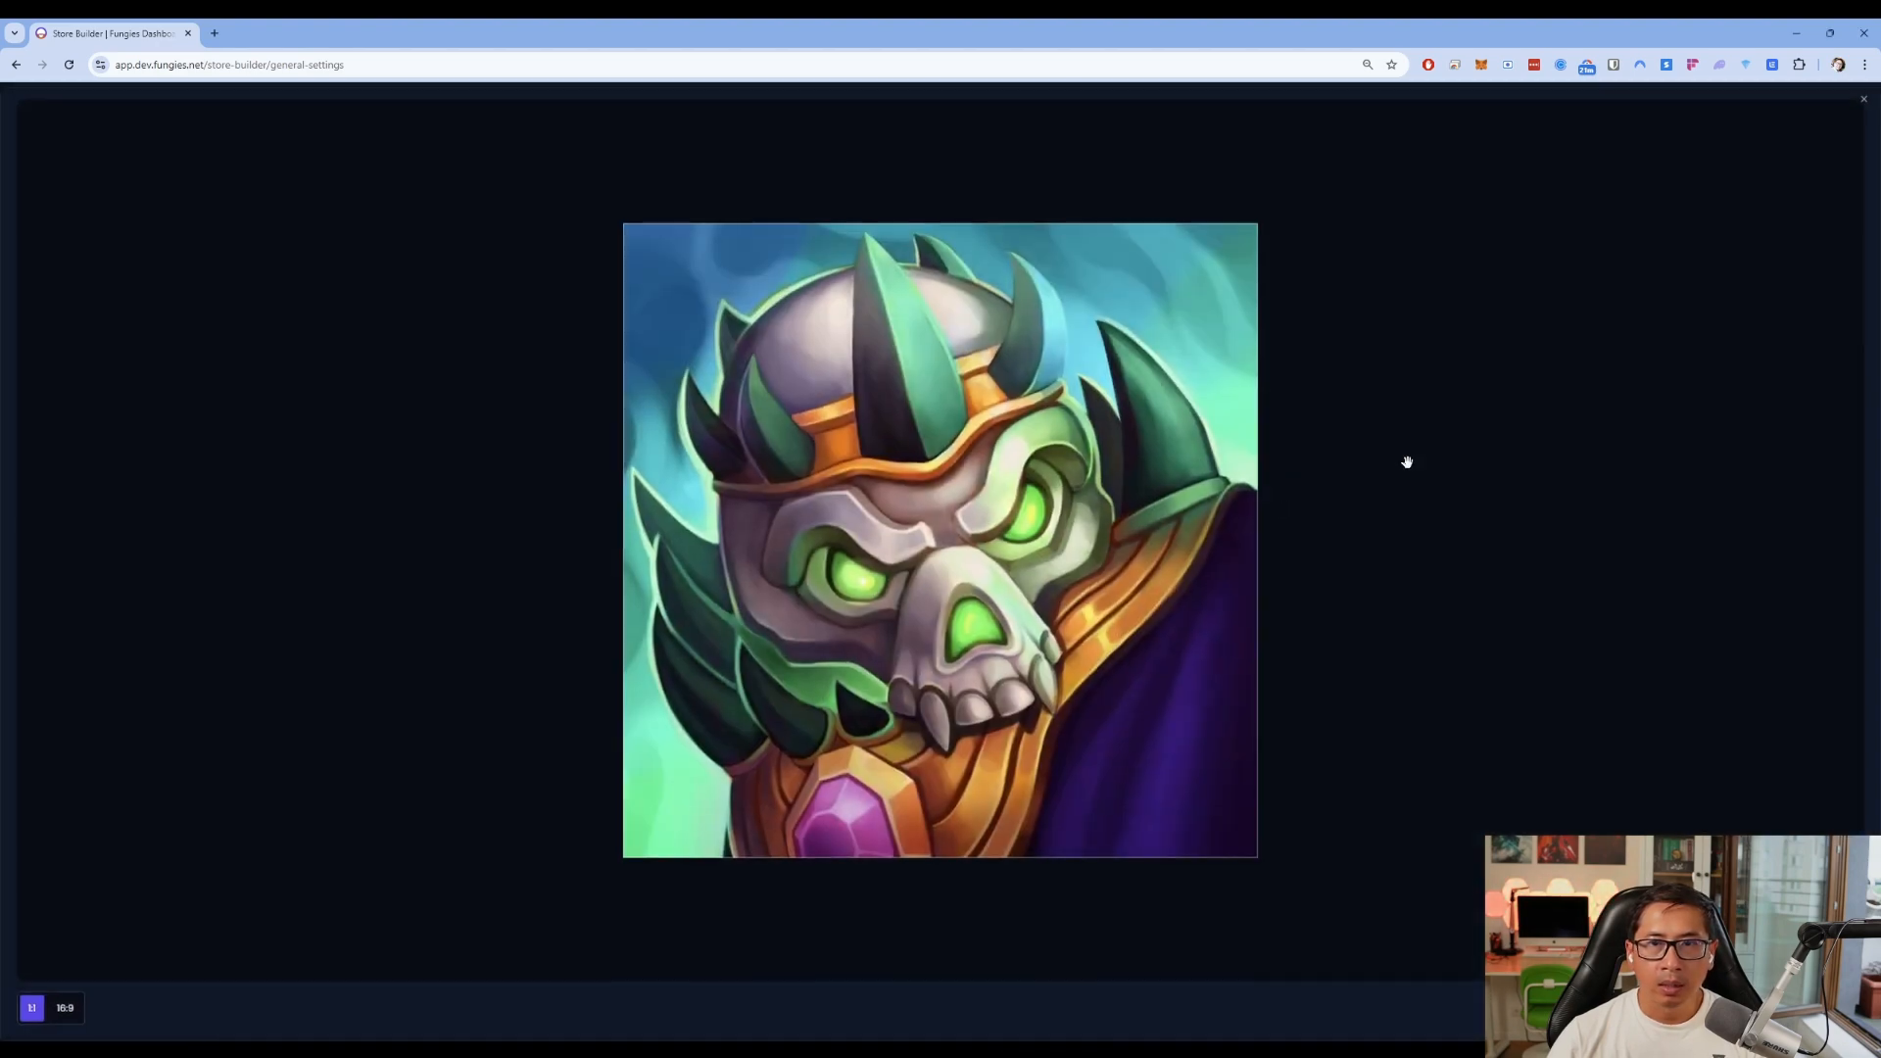
pyautogui.click(33, 1007)
# Set the store name to Mobile Game Store and copy it
pyautogui.click(115, 209)
pyautogui.hotkey('ctrl', 'a')
pyautogui.write('Mobile')
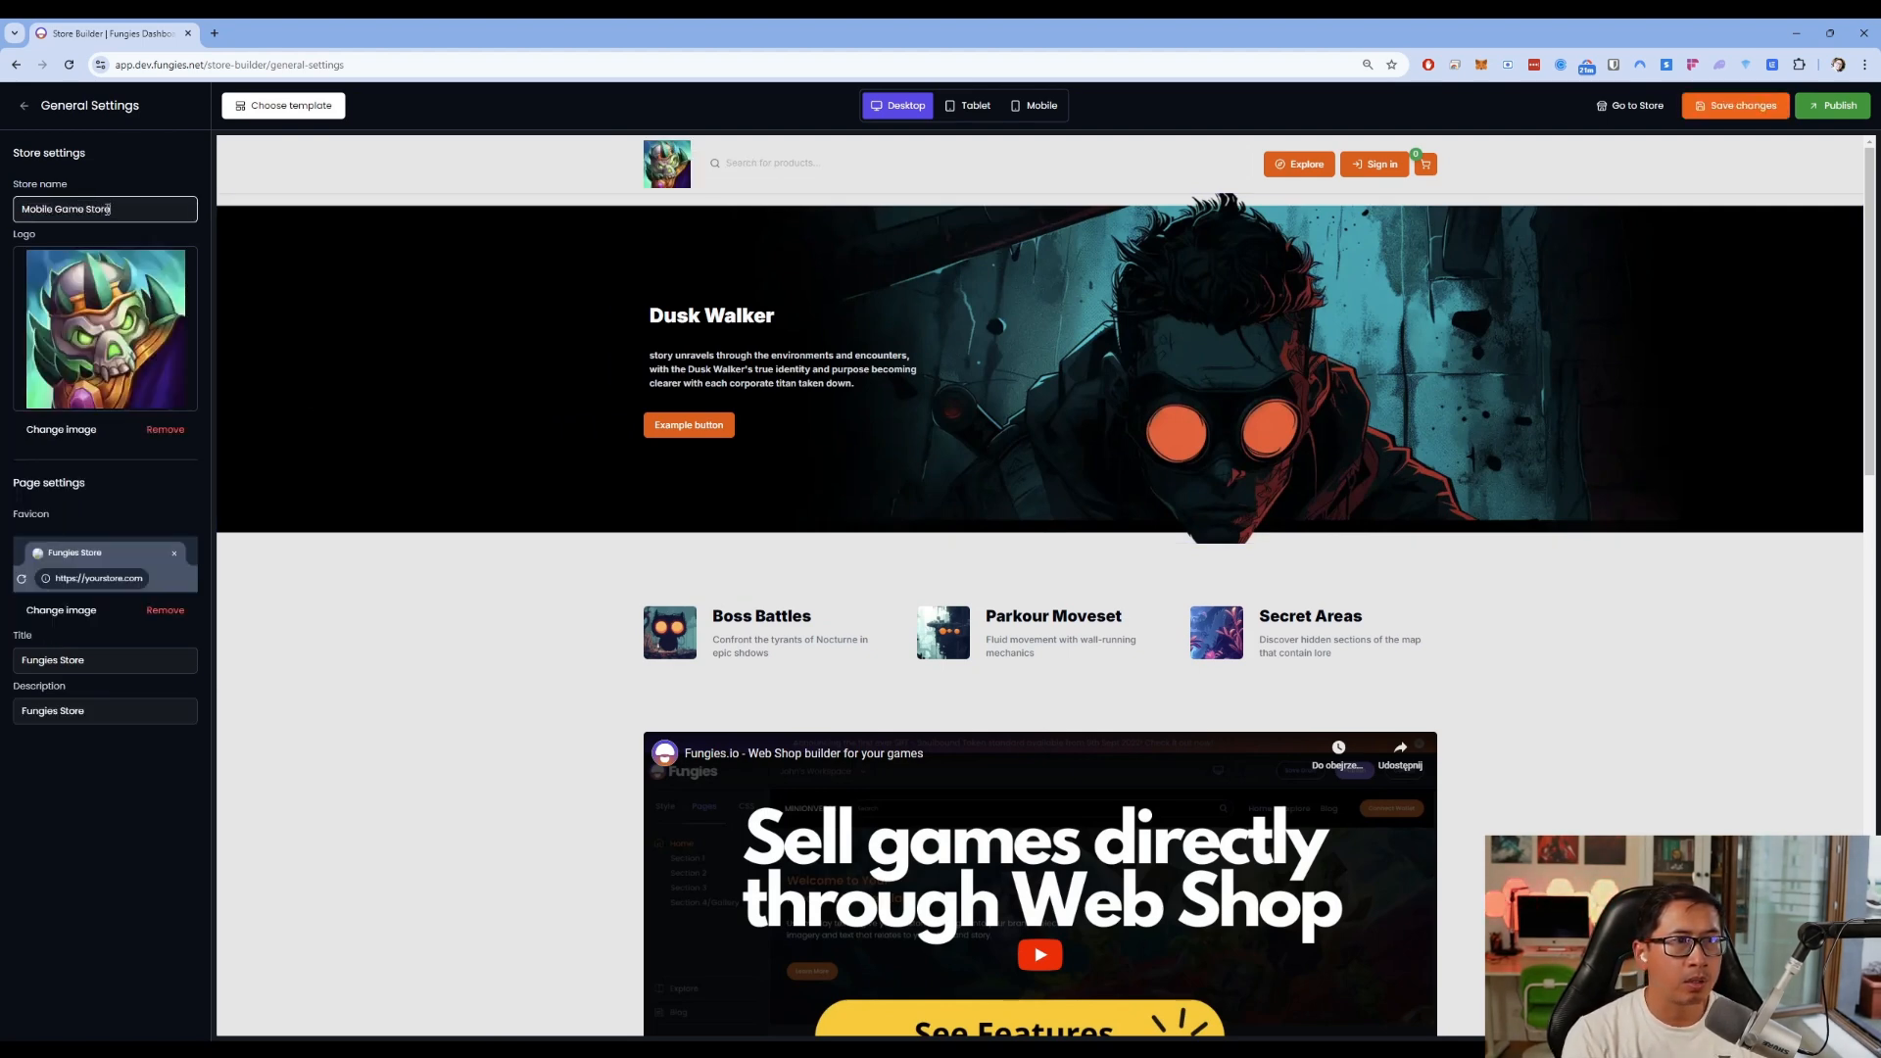
pyautogui.click(154, 662)
pyautogui.click(138, 210)
pyautogui.hotkey('ctrl', 'a')
pyautogui.hotkey('ctrl', 'c')
# Use Mobile Game Store as page title and description, then save and publish the store
pyautogui.click(114, 659)
pyautogui.hotkey('ctrl', 'a')
pyautogui.hotkey('ctrl', 'v')
pyautogui.click(124, 712)
pyautogui.hotkey('ctrl', 'a')
pyautogui.hotkey('ctrl', 'v')
pyautogui.click(1749, 106)
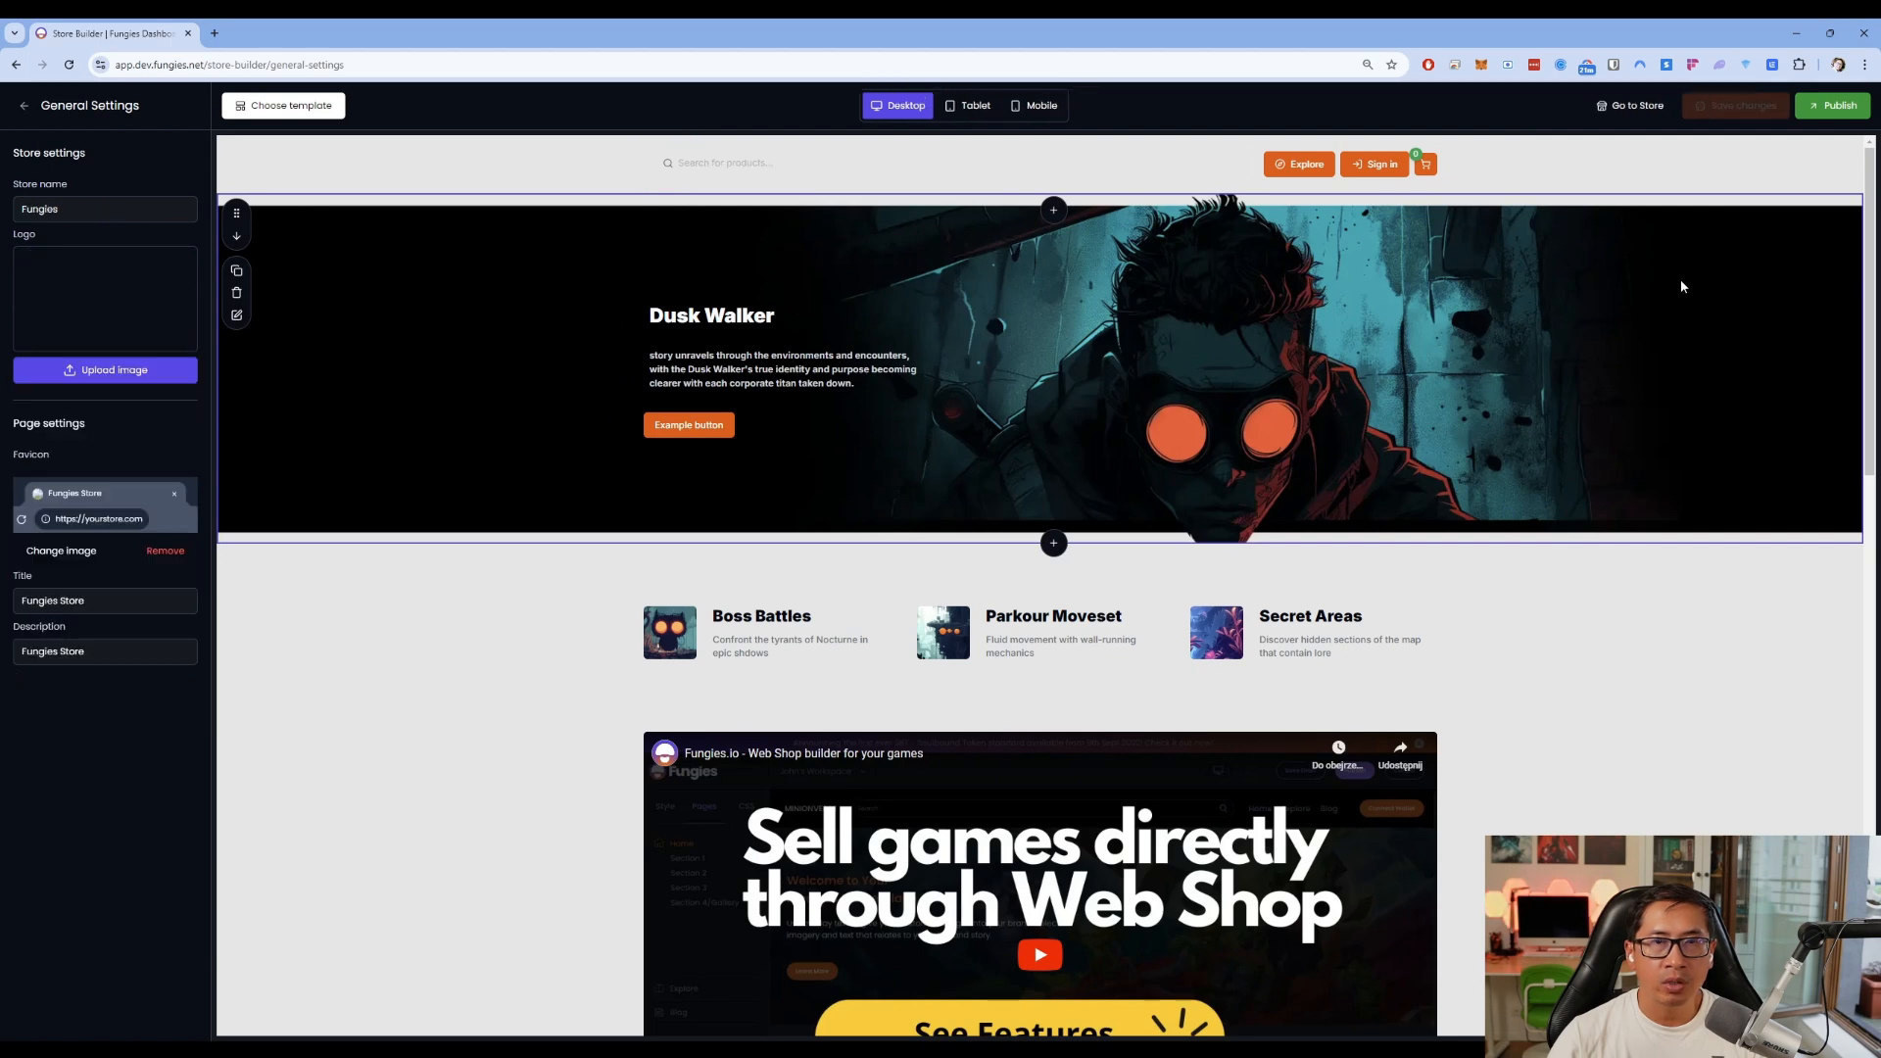
pyautogui.click(1838, 106)
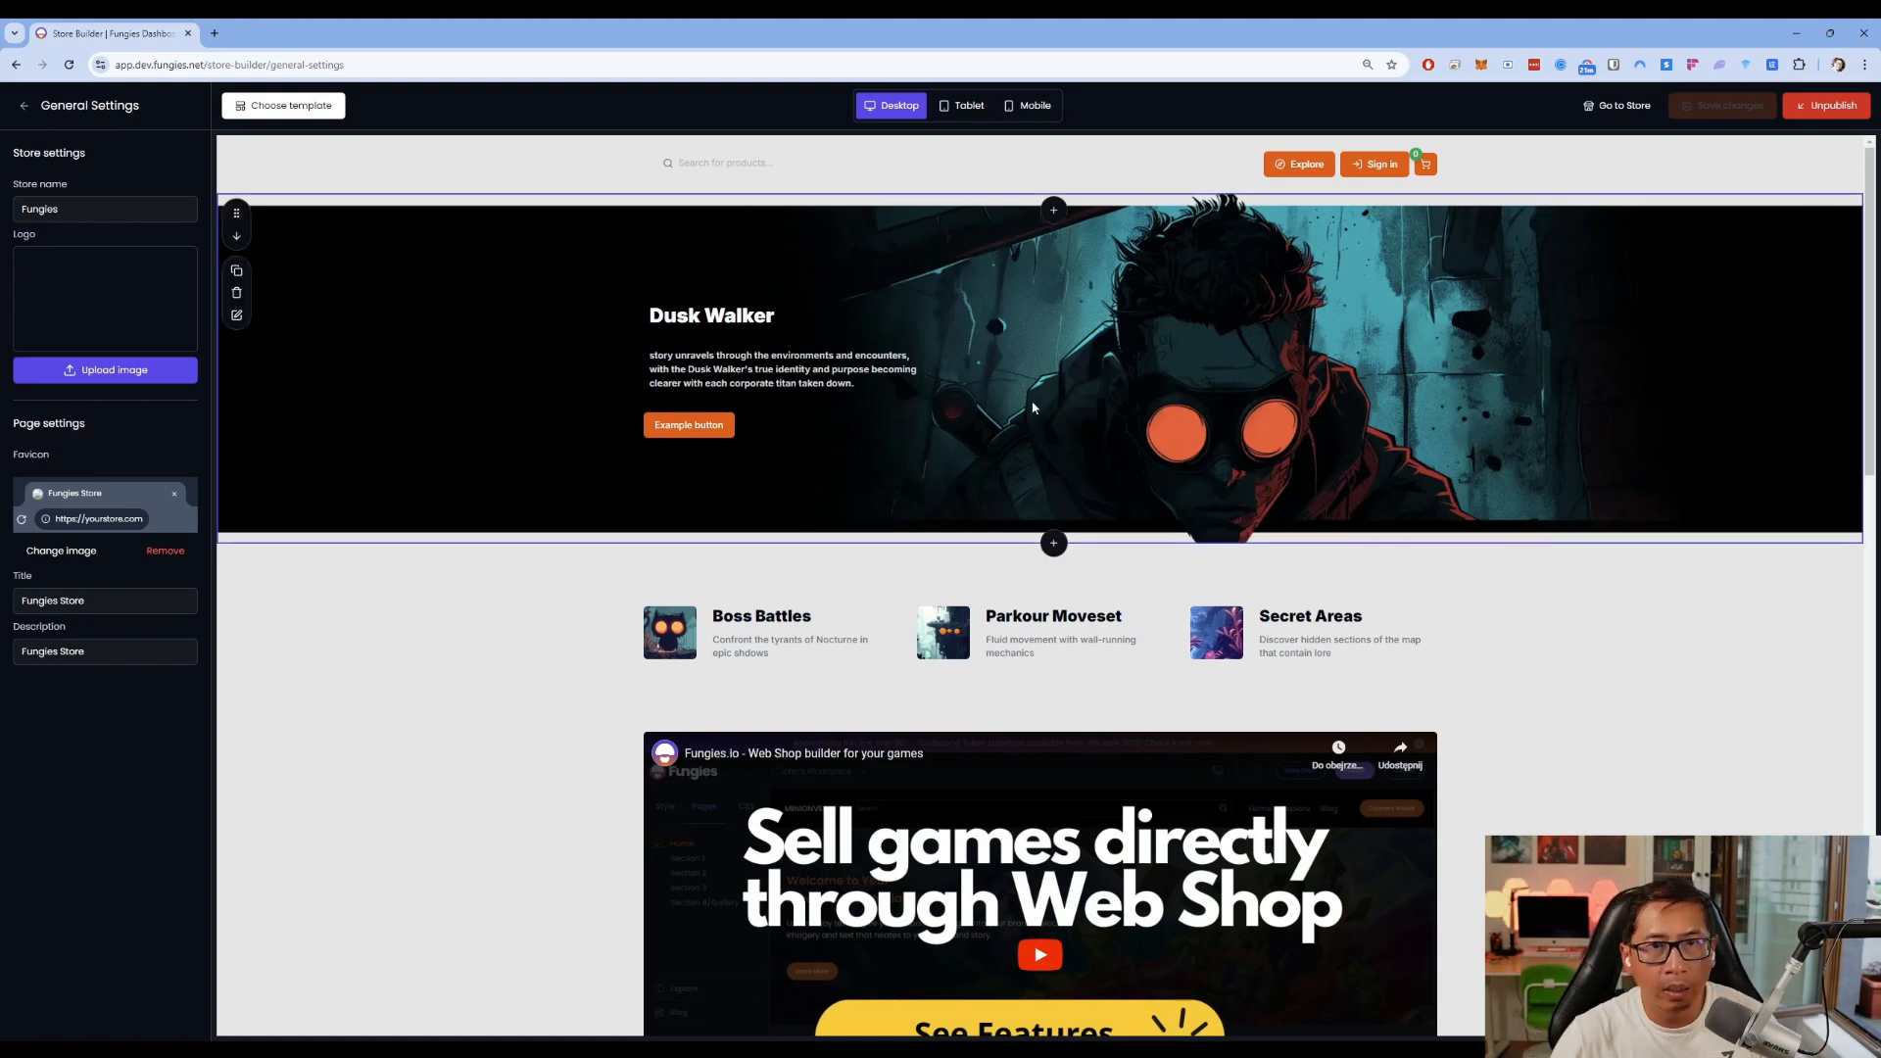
# Insert a five-card Recent Products section below the Dusk Walker hero, titled 'Recent products'
pyautogui.click(1053, 545)
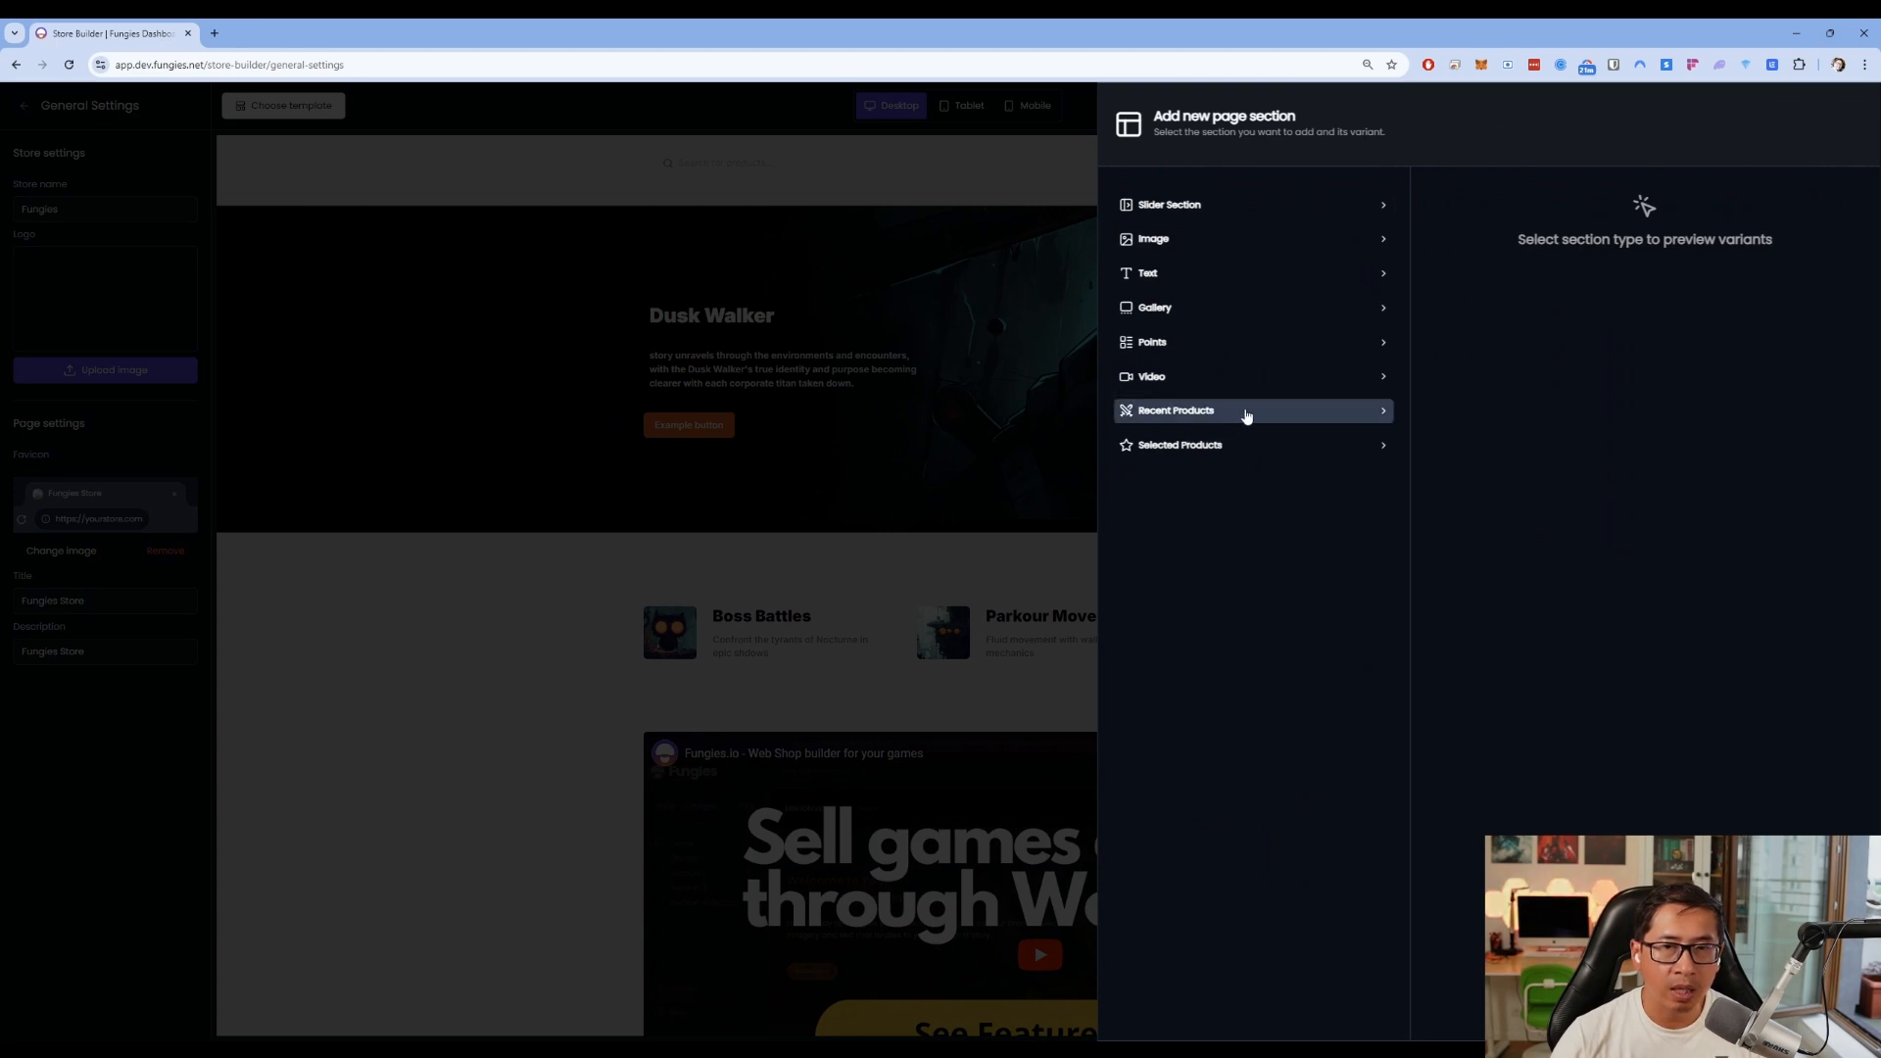
pyautogui.click(1246, 412)
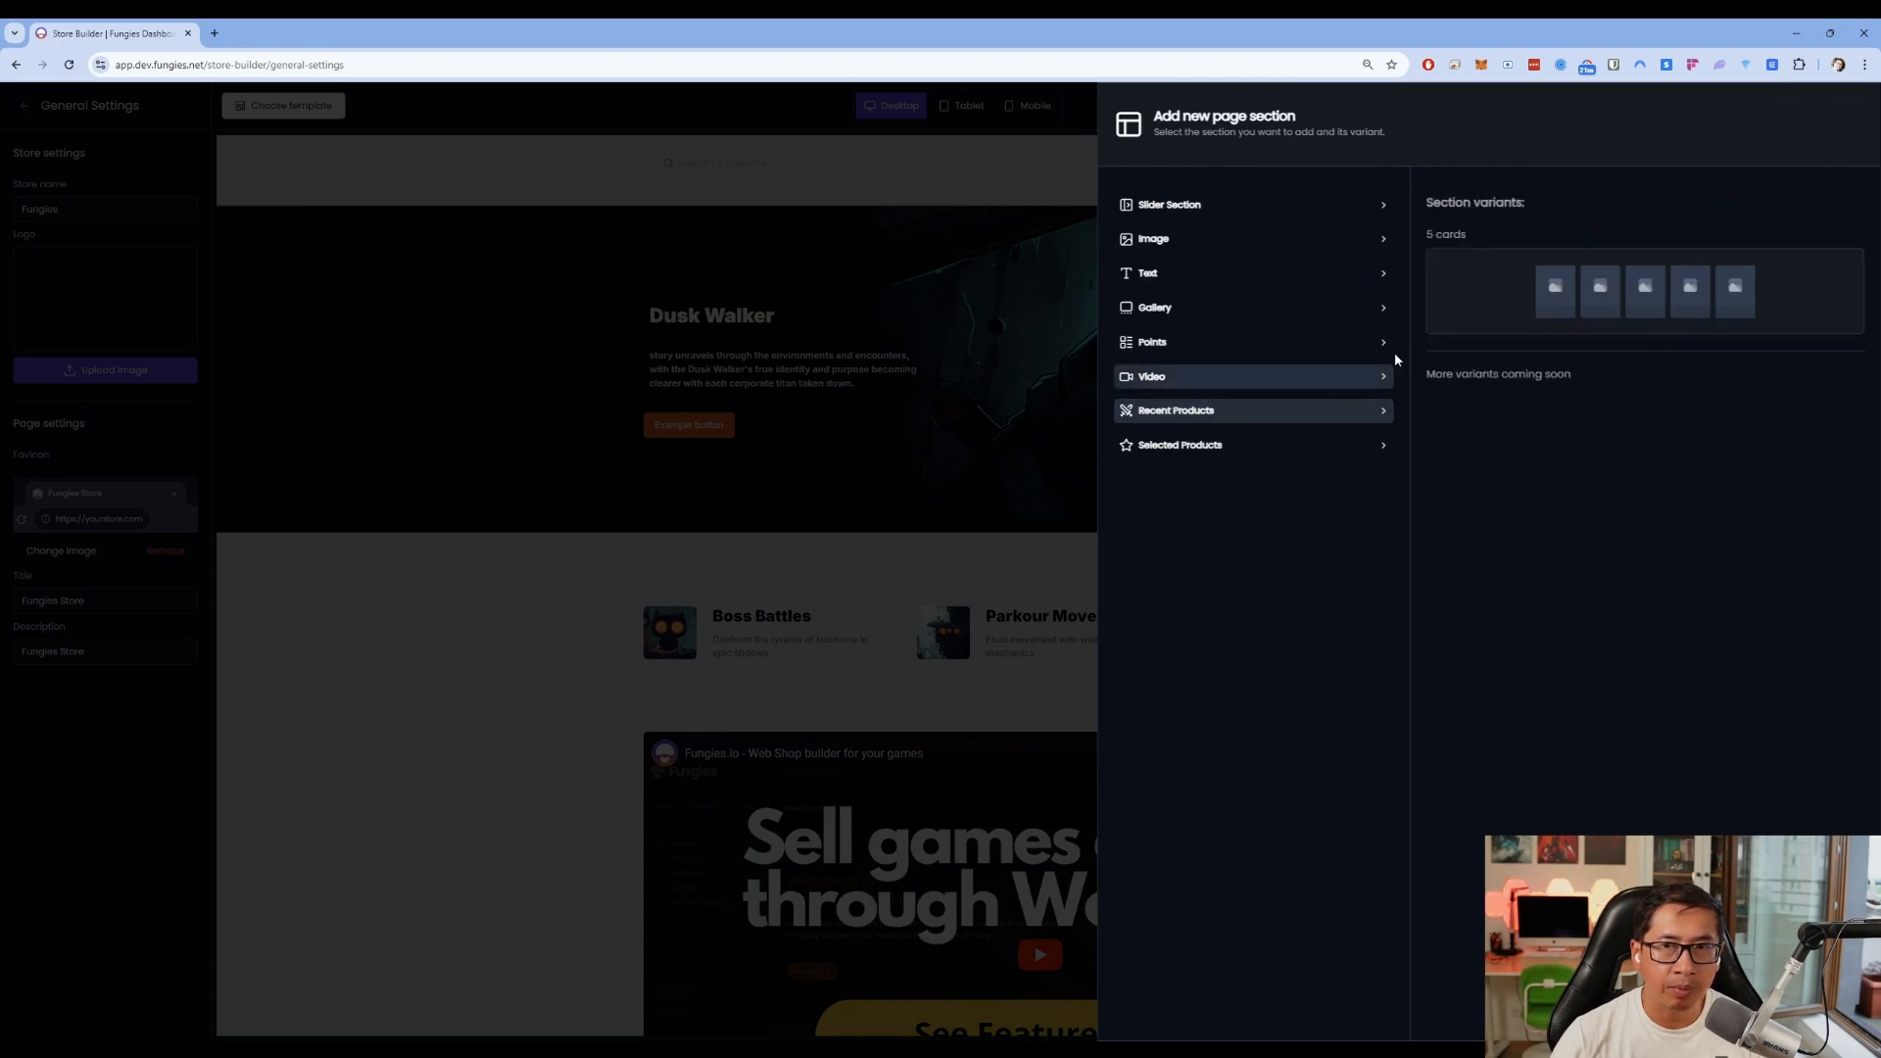
pyautogui.click(1492, 309)
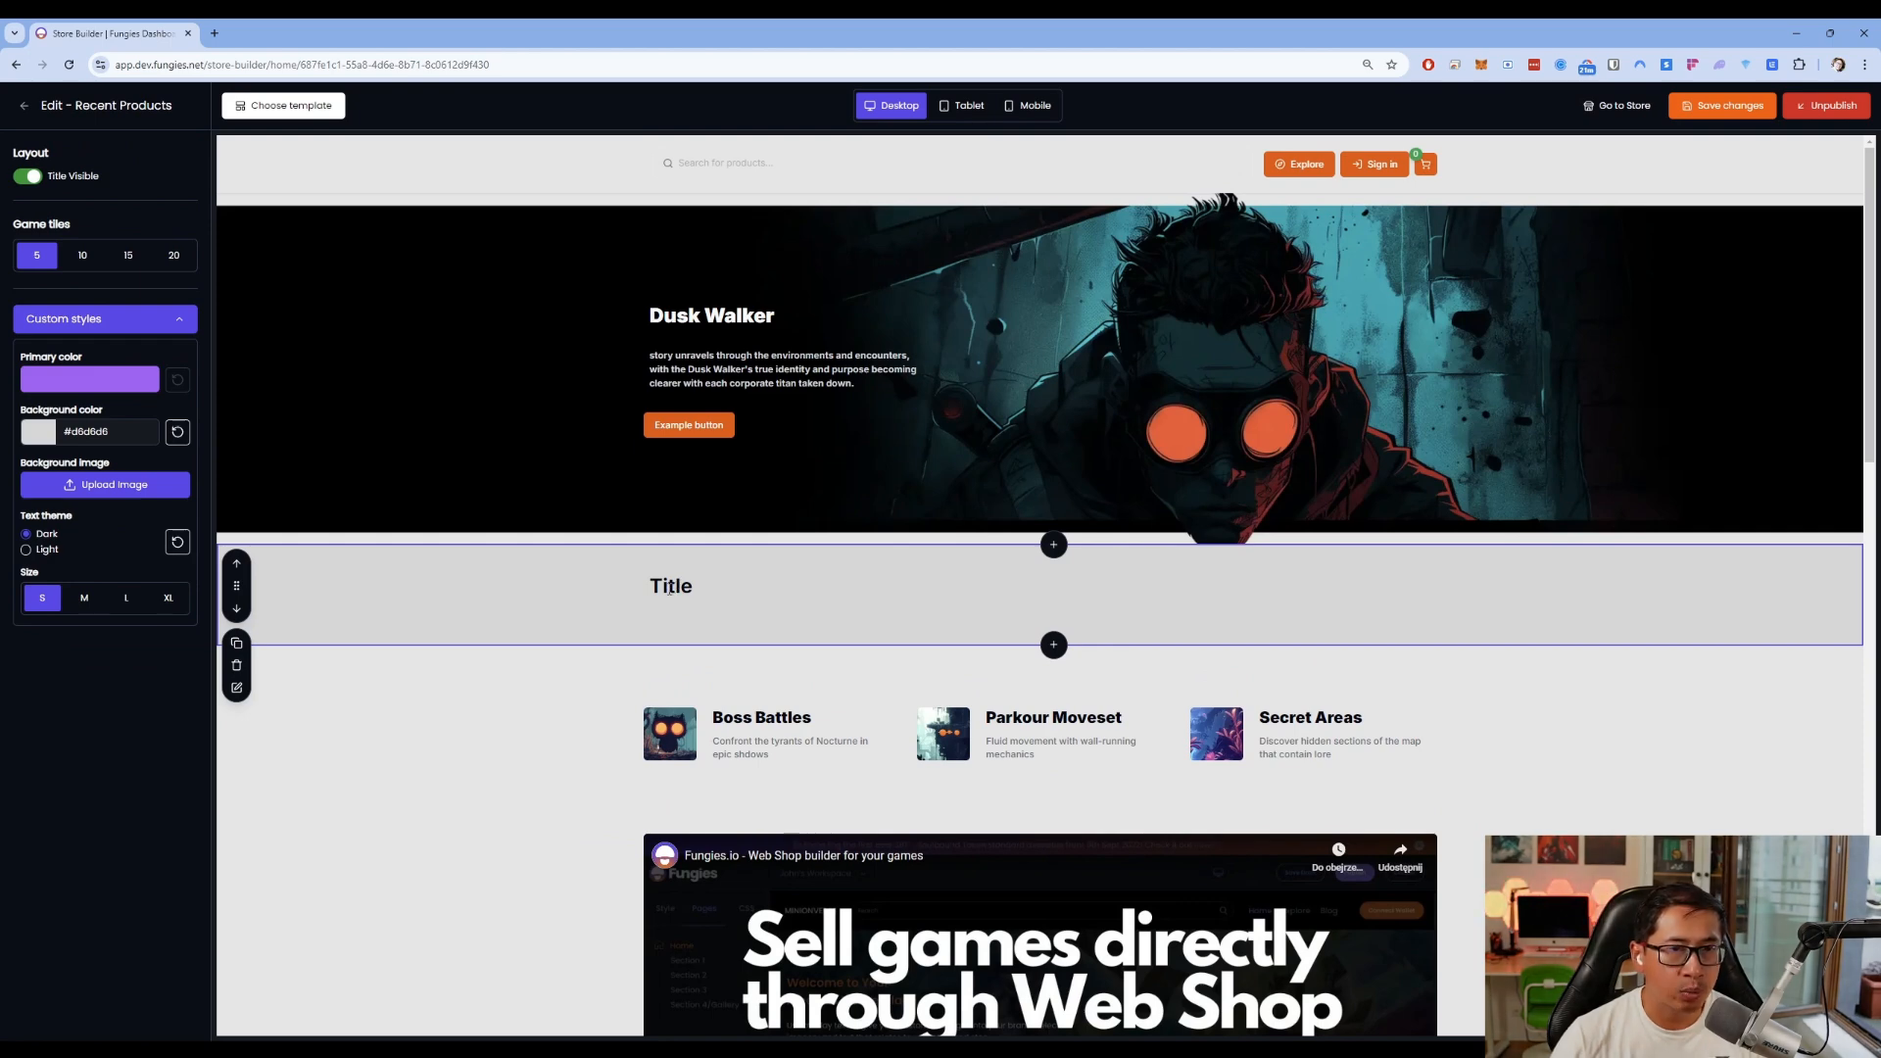
pyautogui.doubleClick(669, 588)
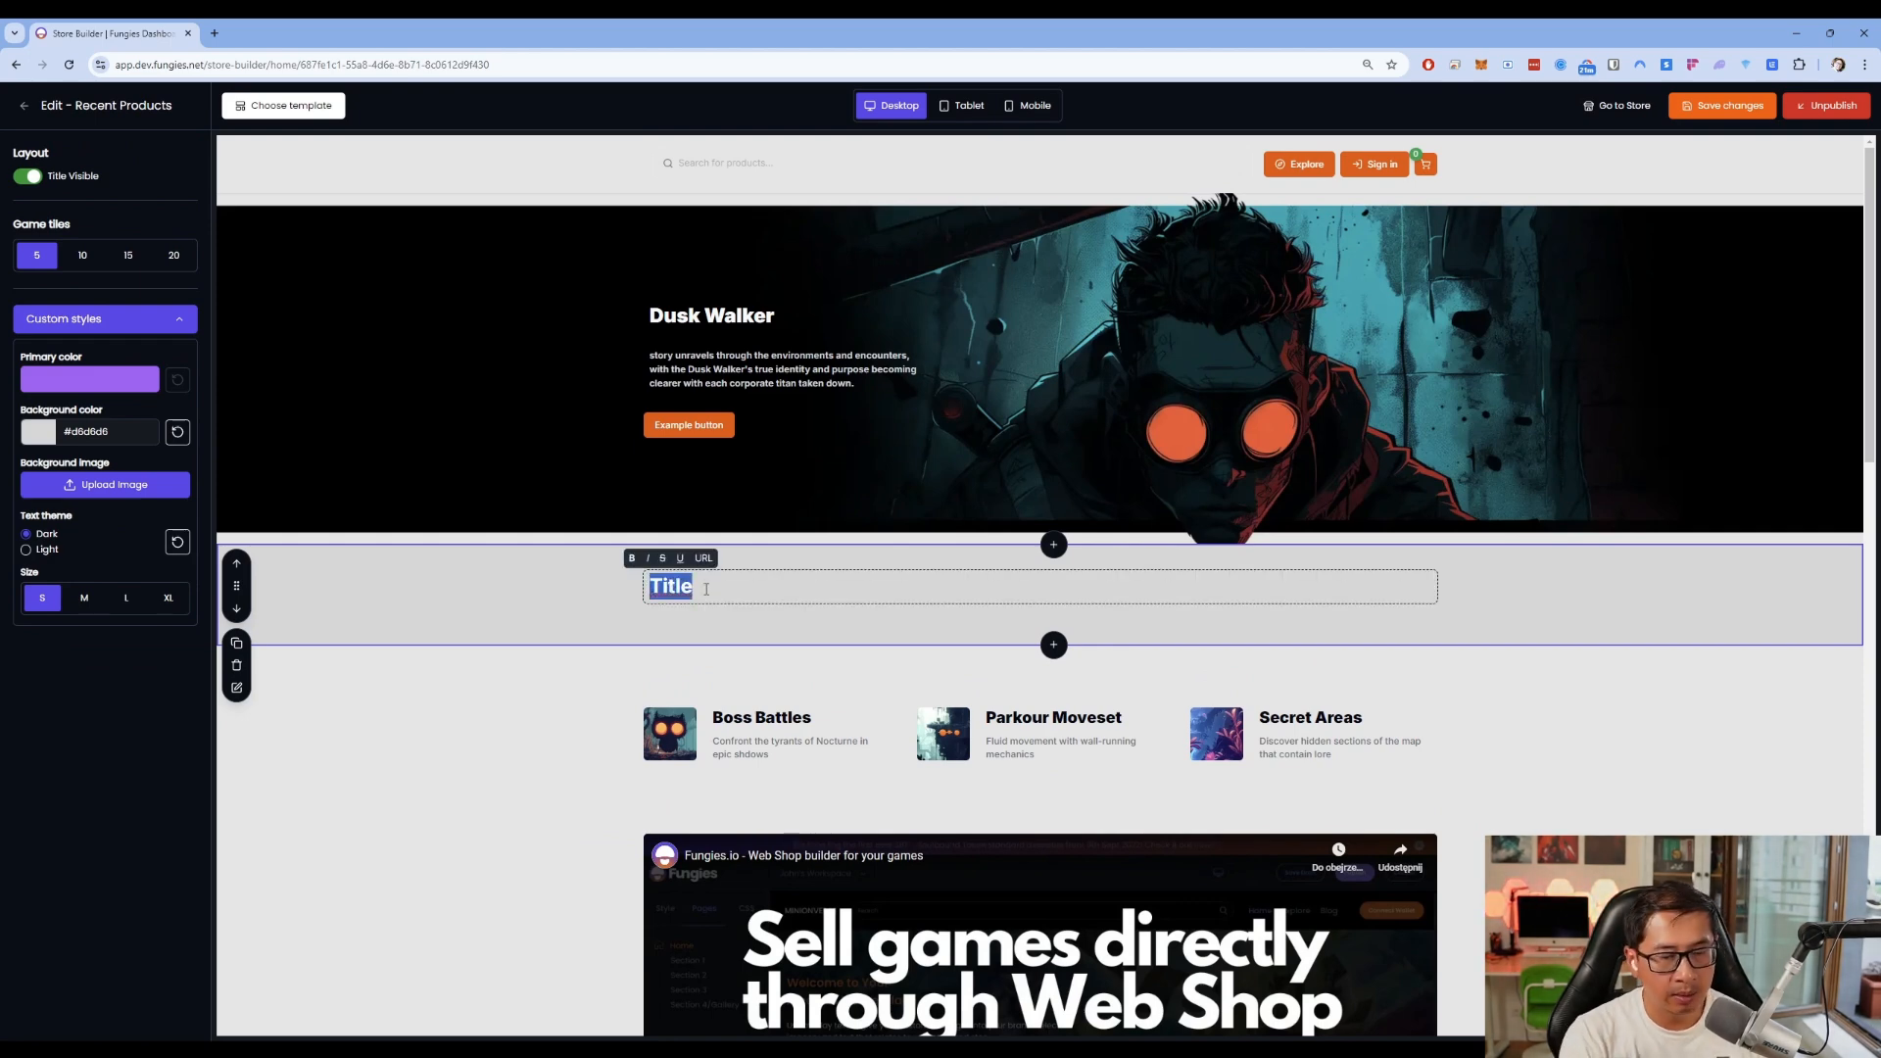
pyautogui.write('Recent products')
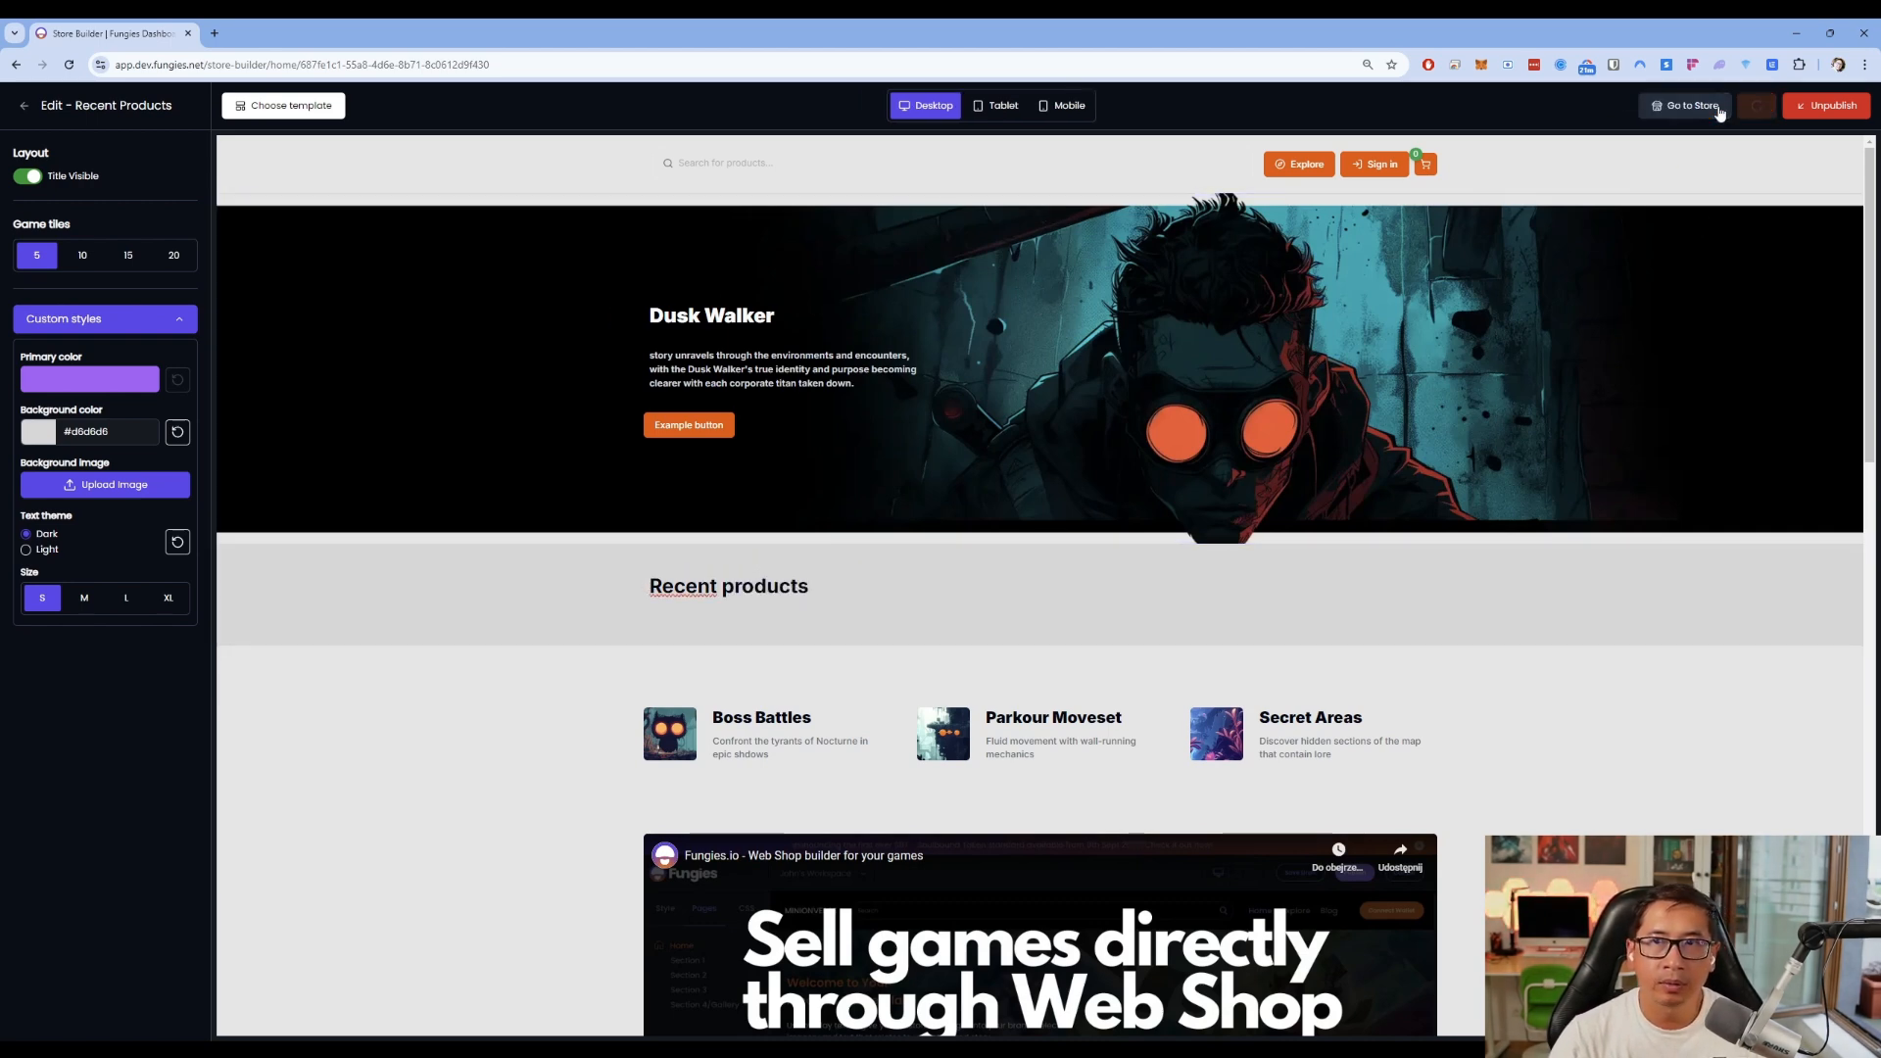
# Open the live store in a new tab and scroll through its home page
pyautogui.click(1618, 105)
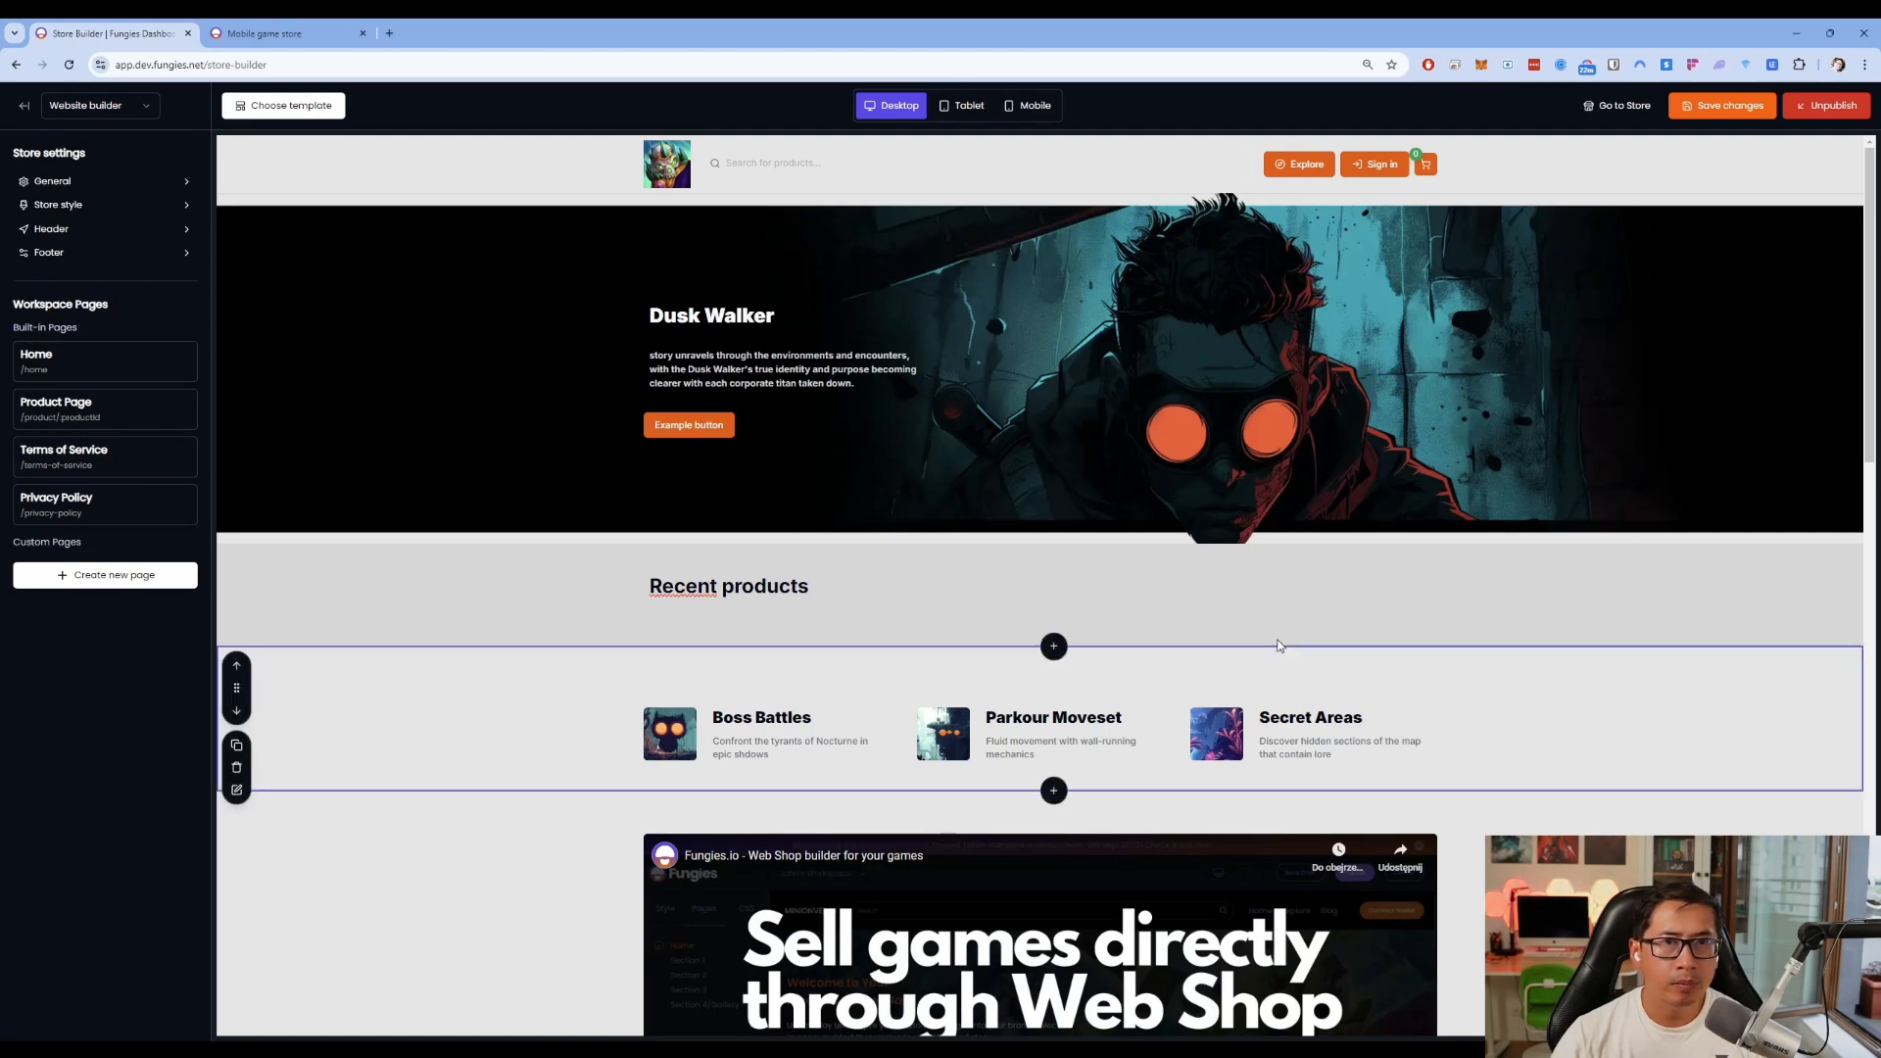
pyautogui.click(305, 28)
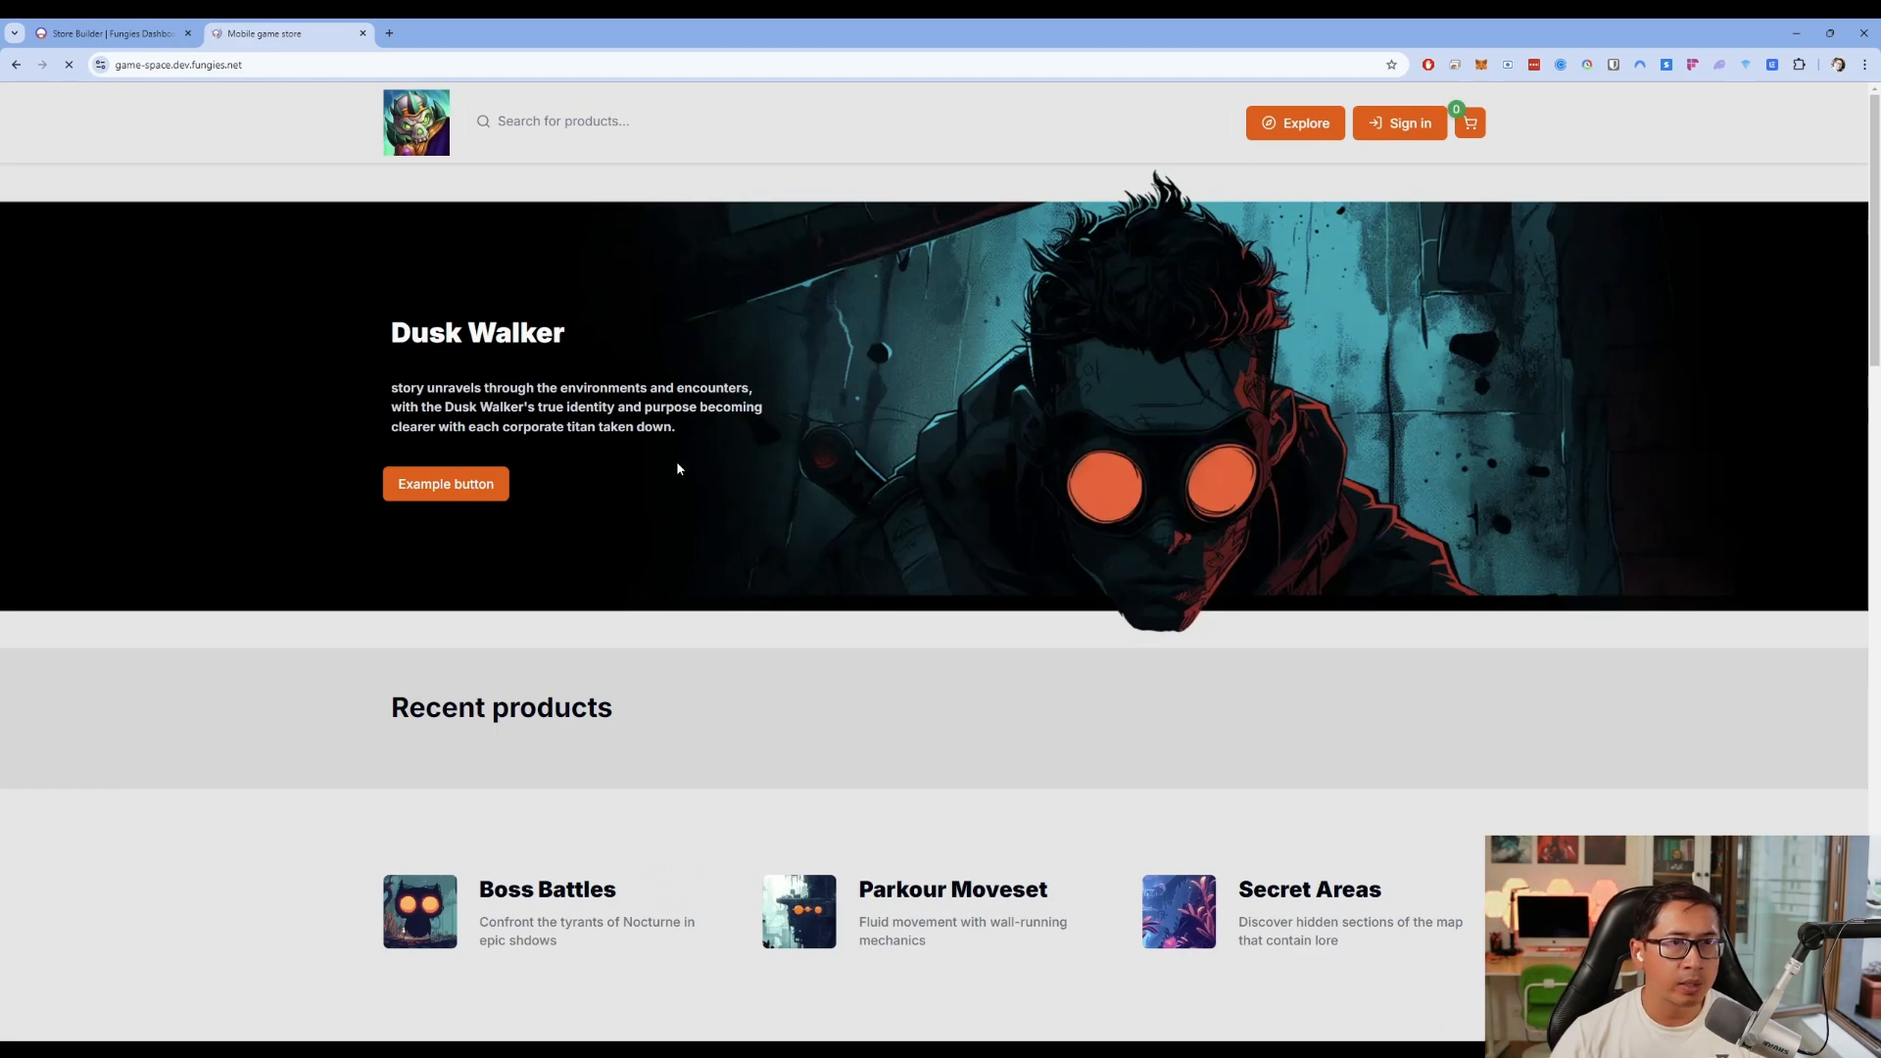
pyautogui.scroll(-4, 1224, 660)
pyautogui.scroll(-4, 927, 461)
pyautogui.scroll(8, 731, 672)
pyautogui.scroll(-2, 537, 487)
pyautogui.scroll(-6, 927, 344)
pyautogui.scroll(8, 927, 344)
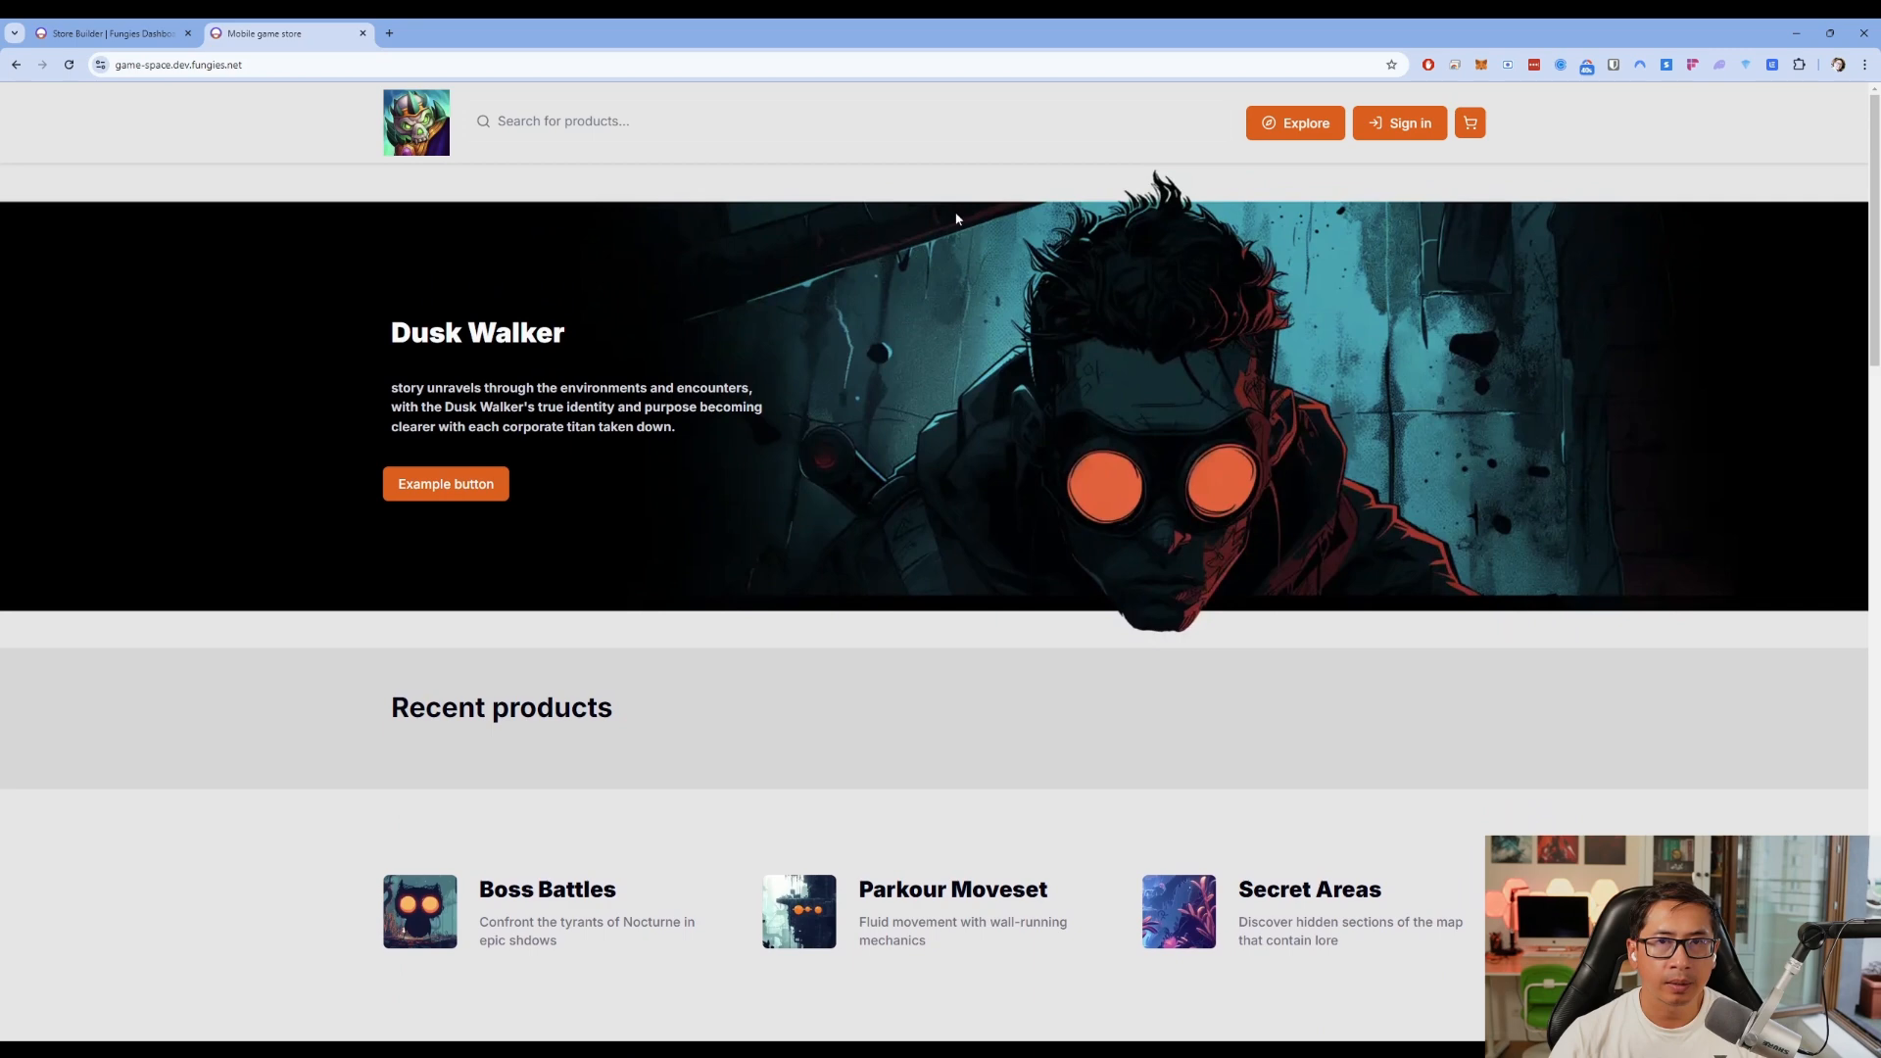
# Browse the live store's search, Explore, Sign in and cart pages, then return to the builder
pyautogui.click(570, 118)
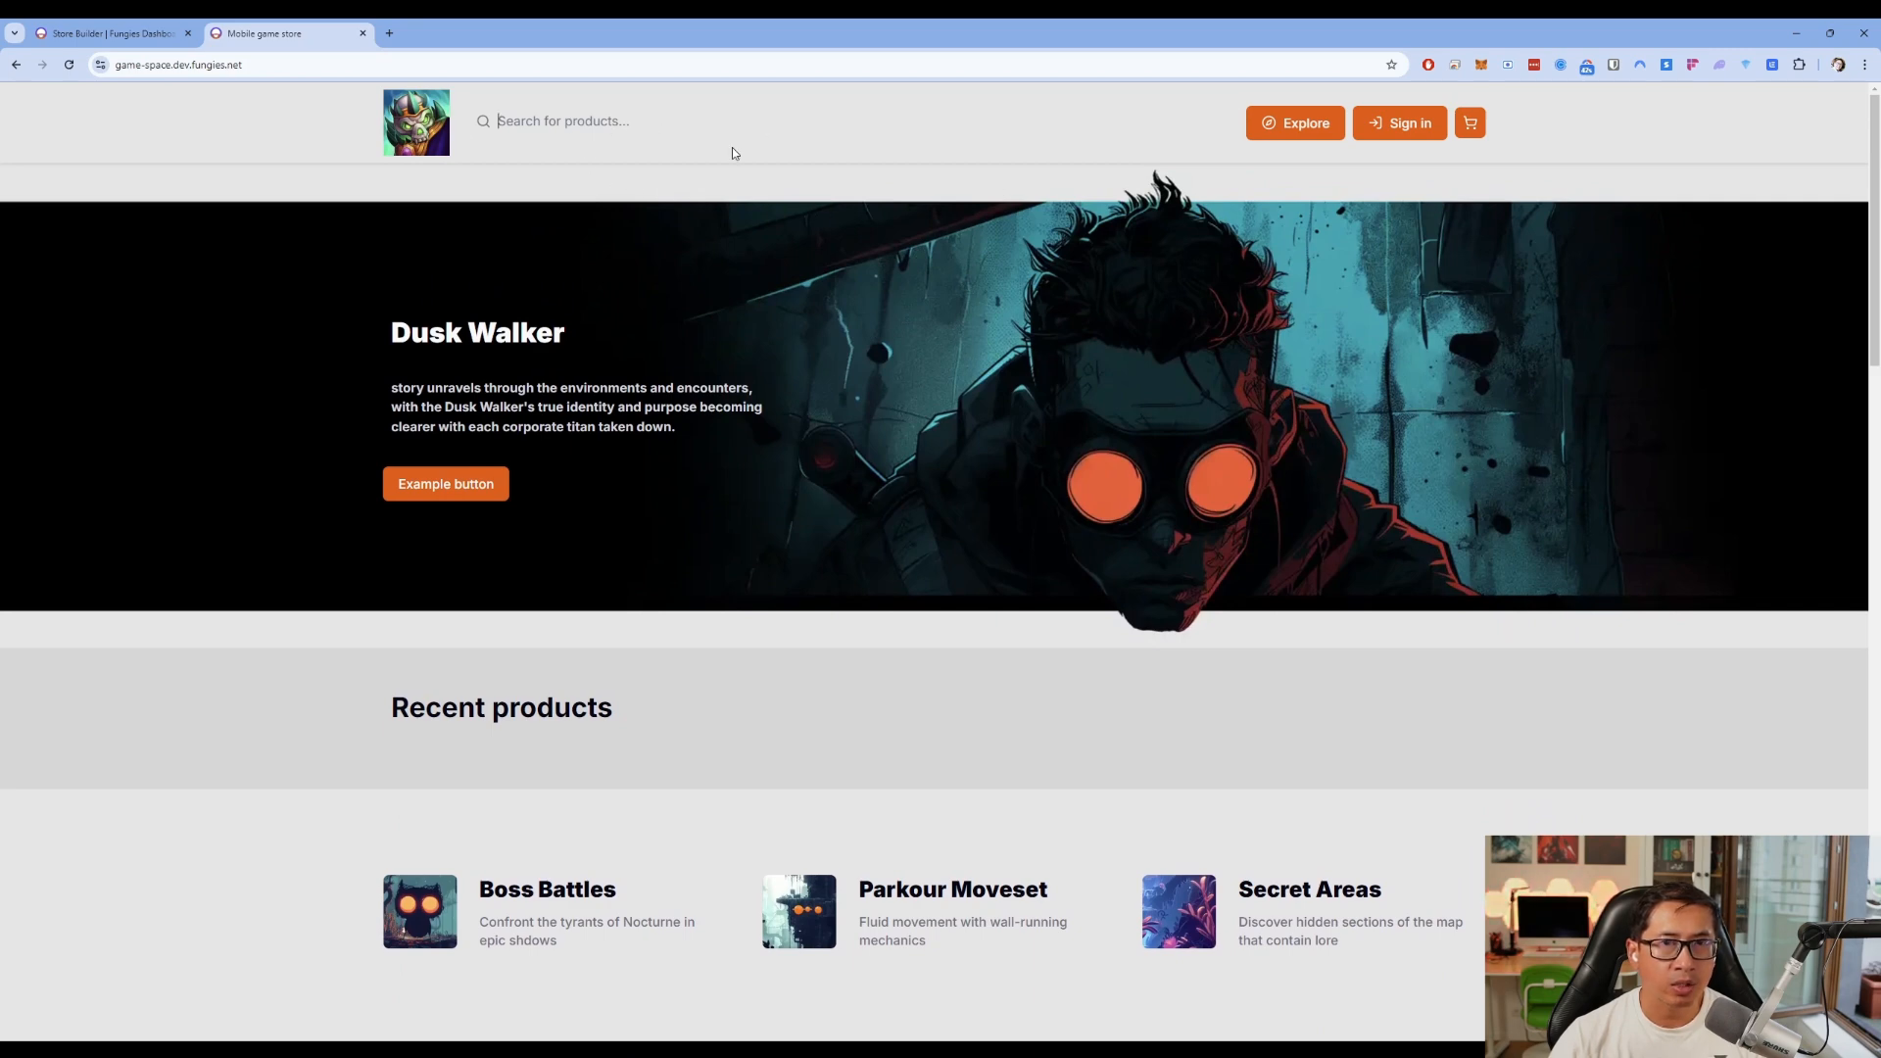
pyautogui.click(1308, 124)
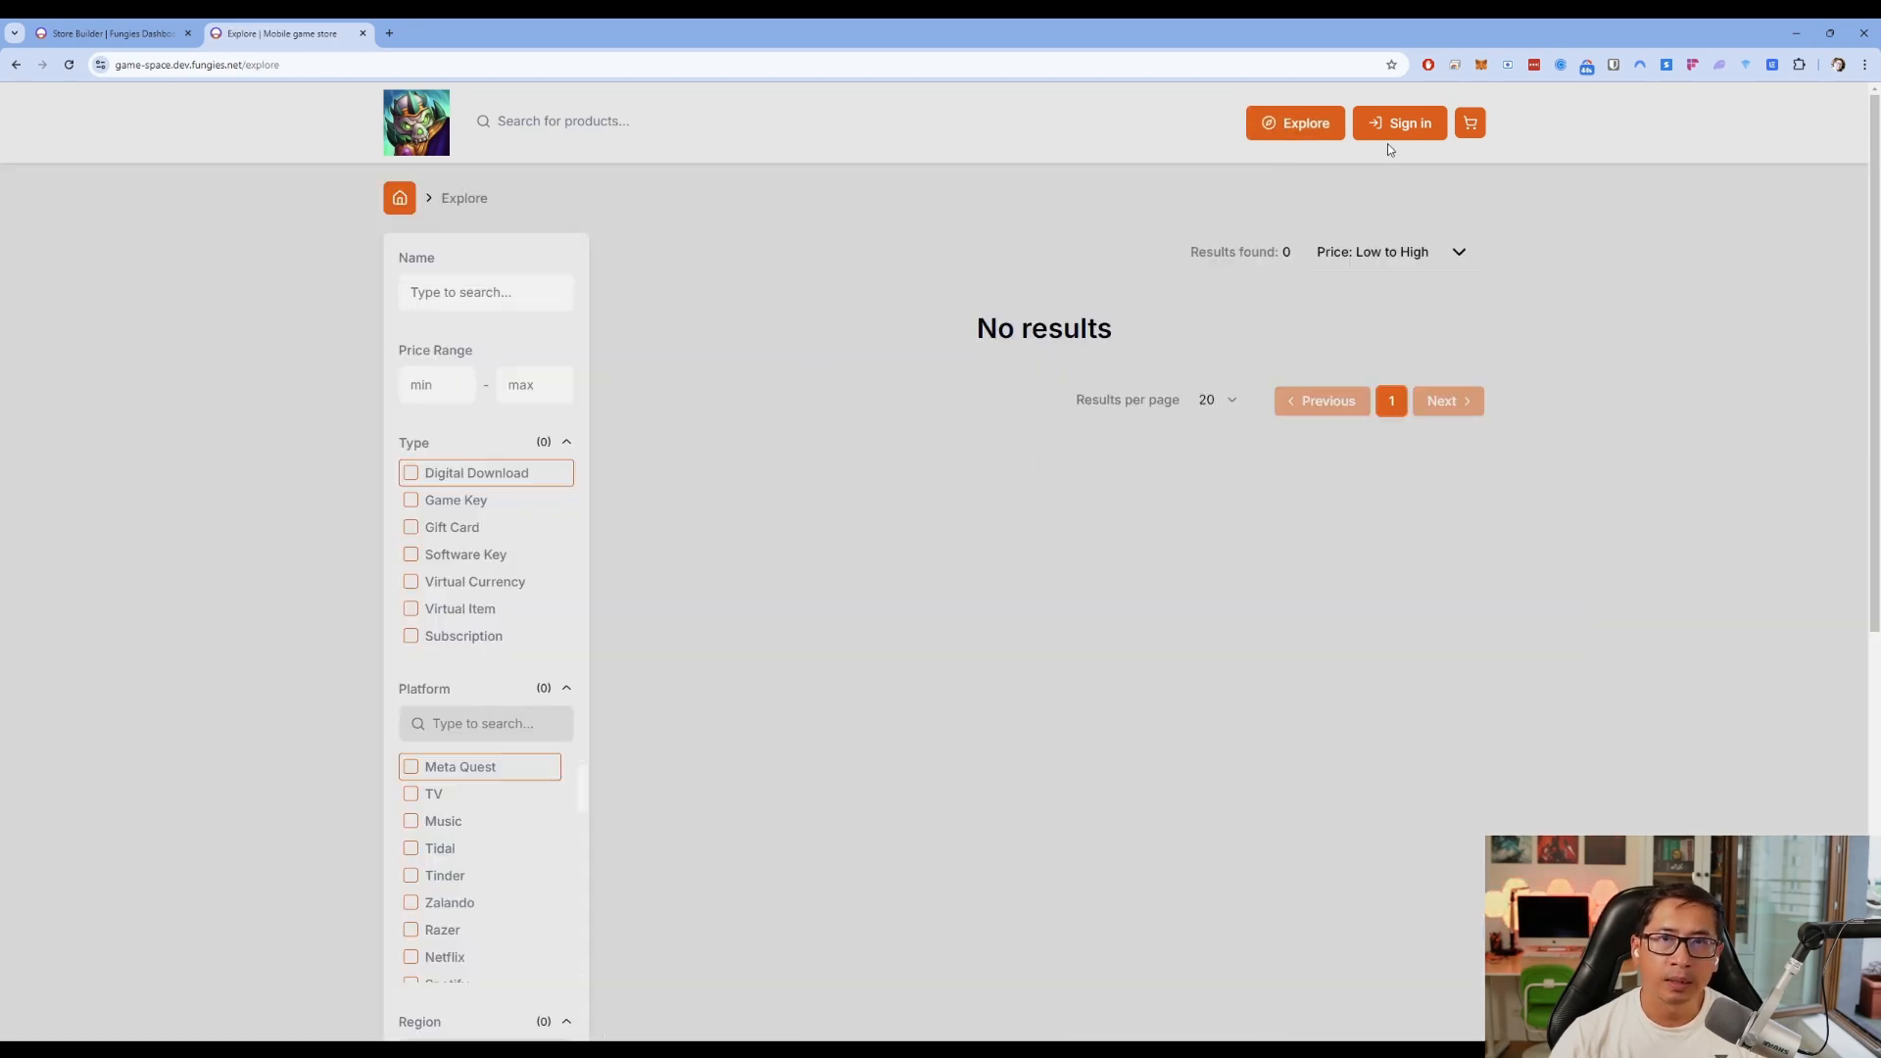
pyautogui.click(1399, 128)
pyautogui.click(1477, 122)
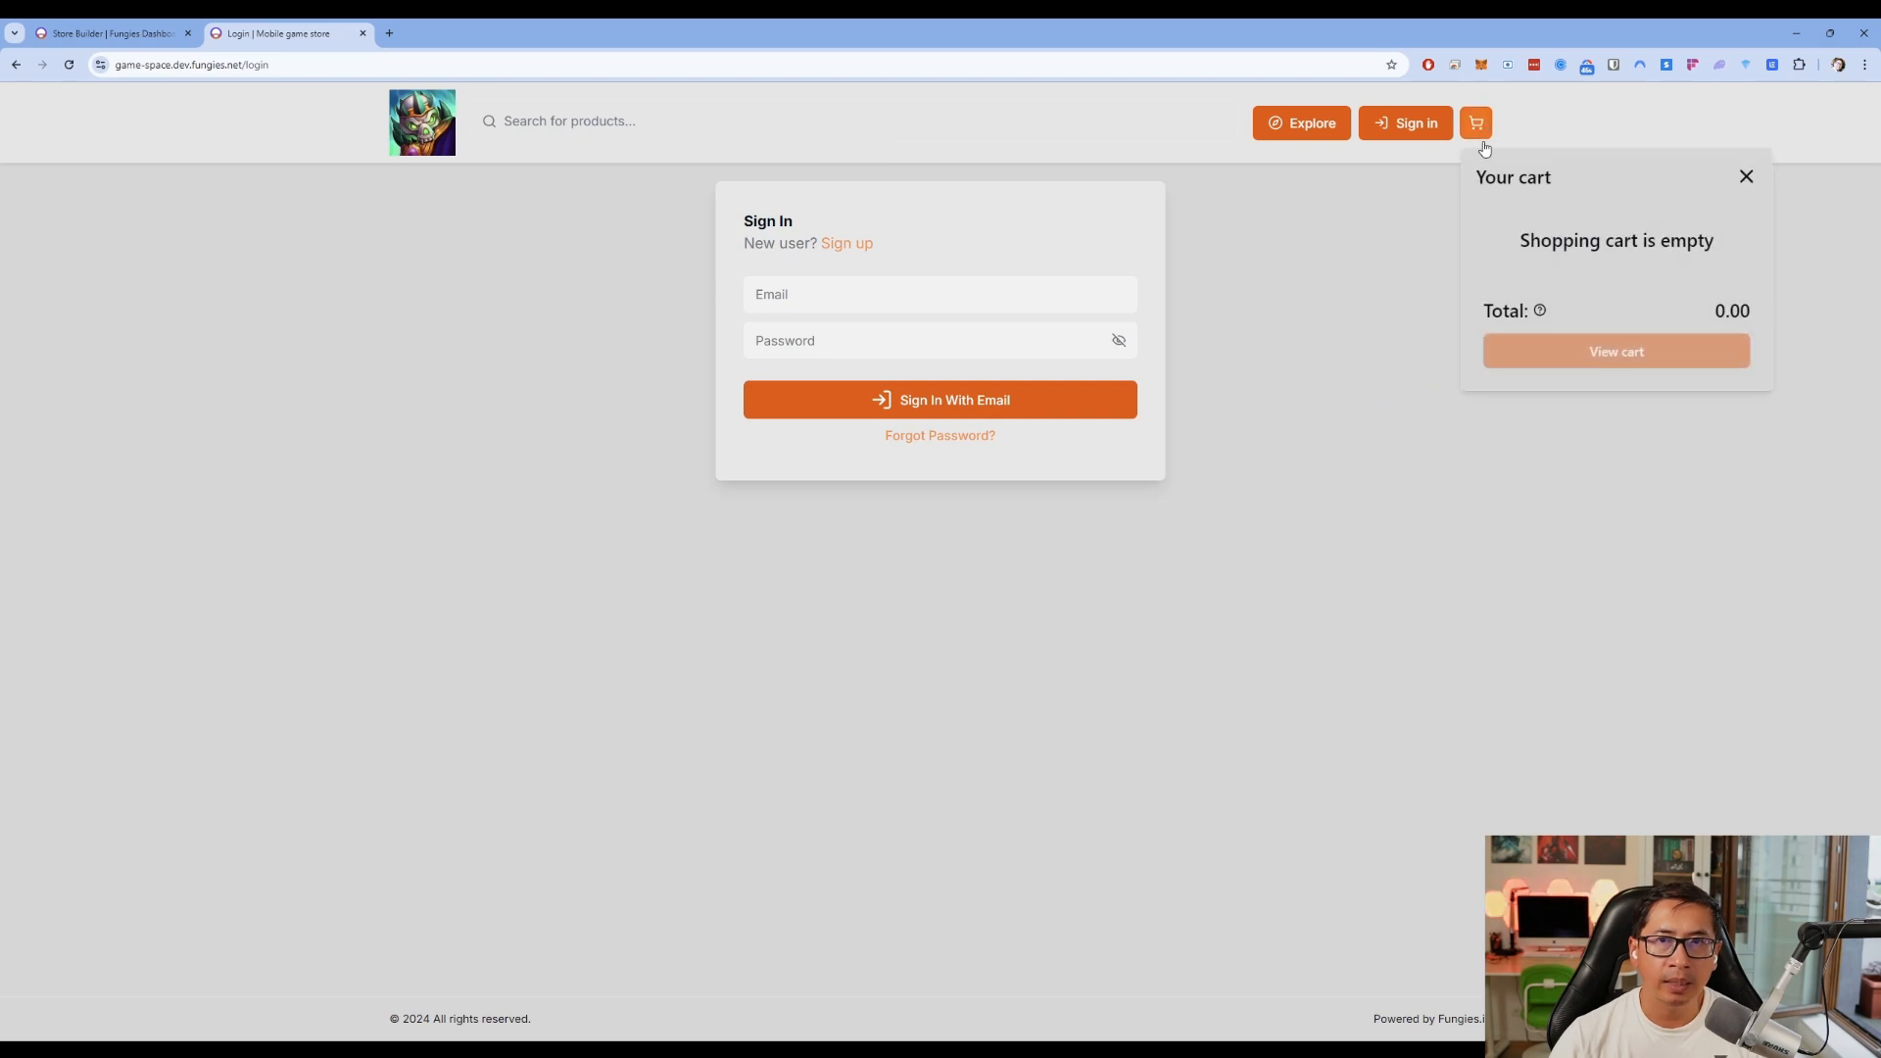
pyautogui.click(421, 123)
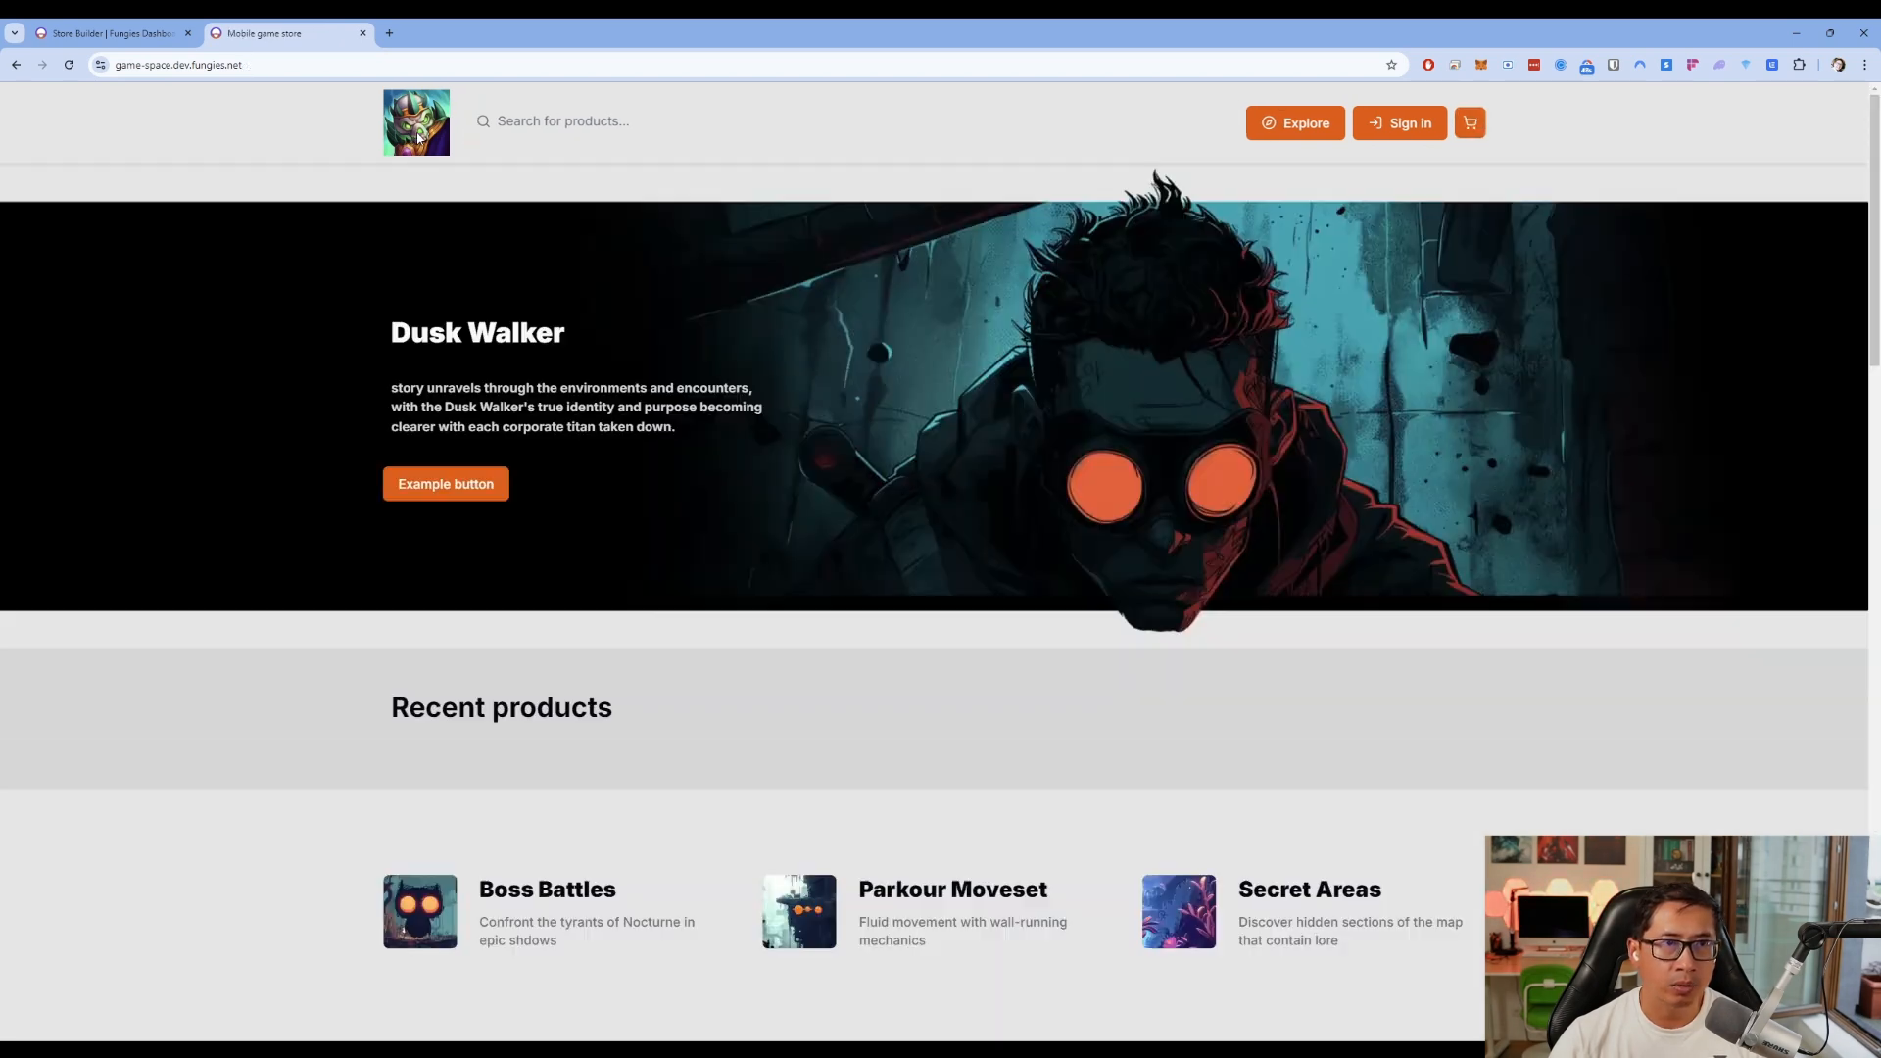
pyautogui.click(82, 41)
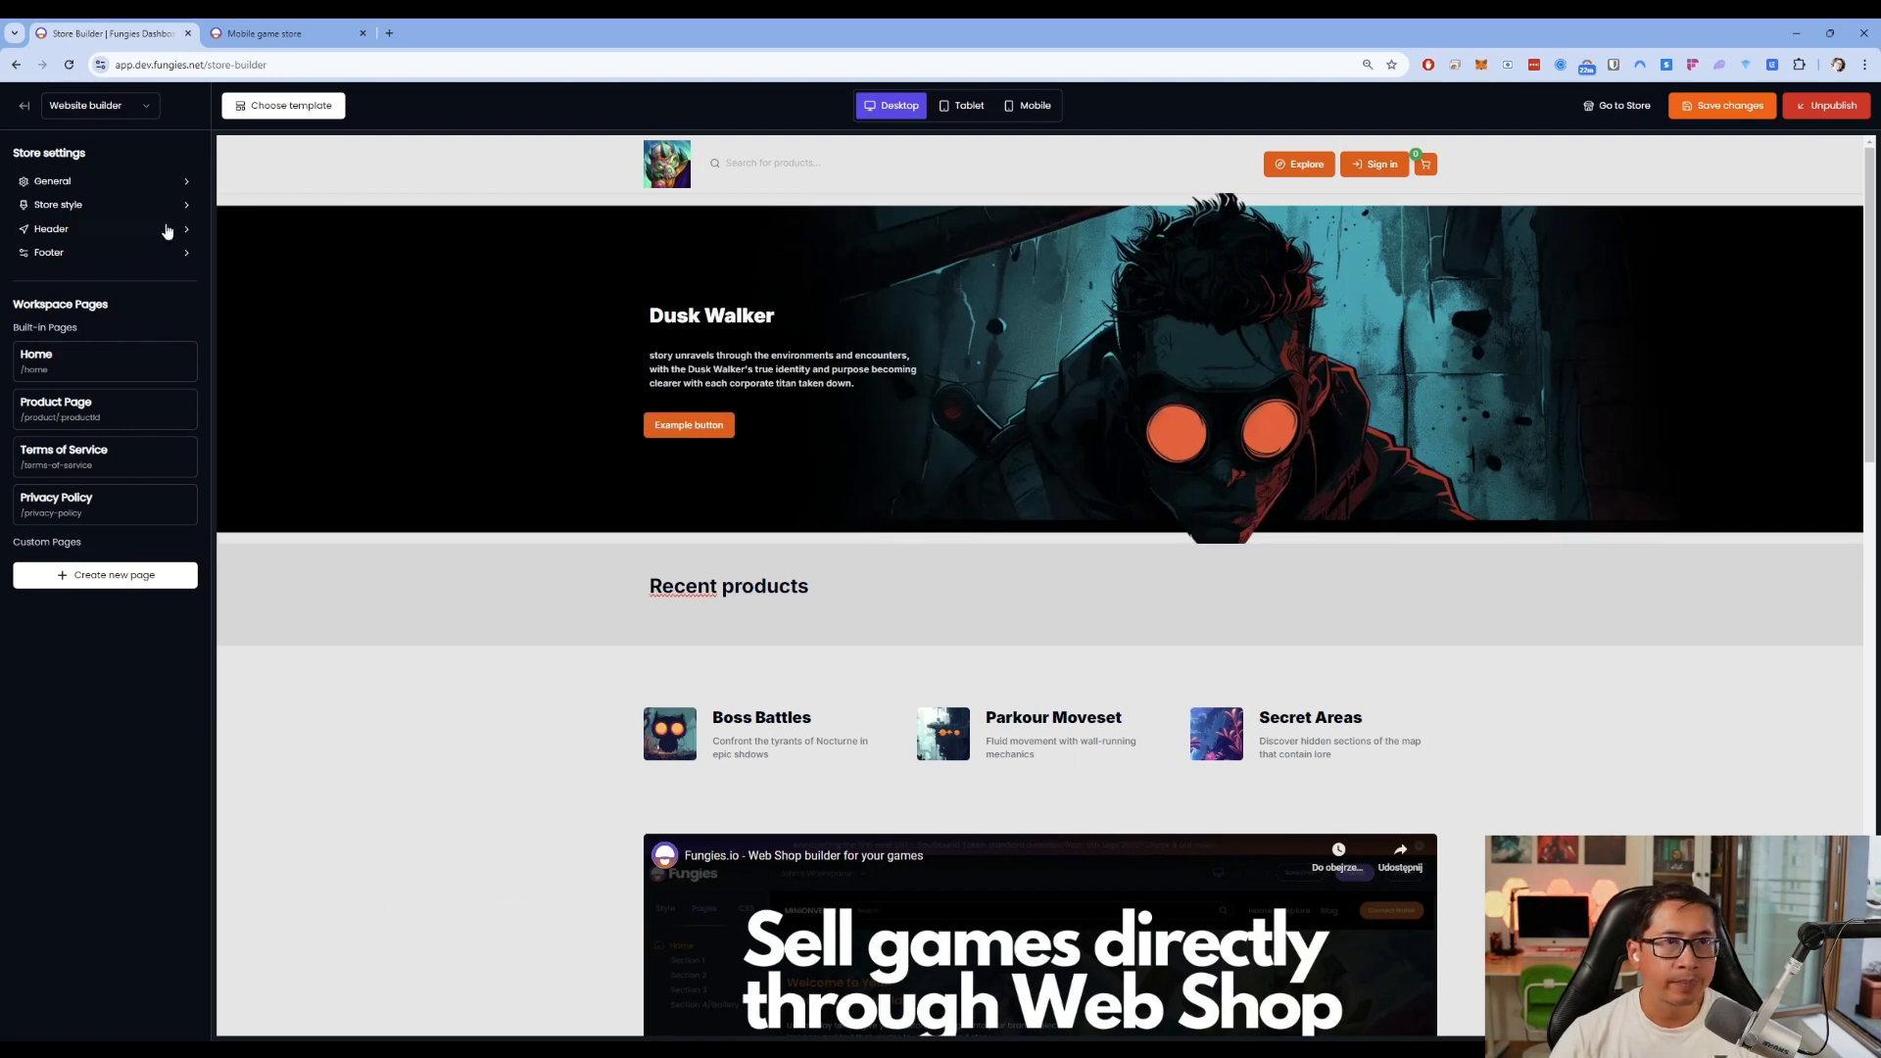
# Turn on Store Name Visible so Mobile Game shows beside the logo, save, and check the live store
pyautogui.click(720, 159)
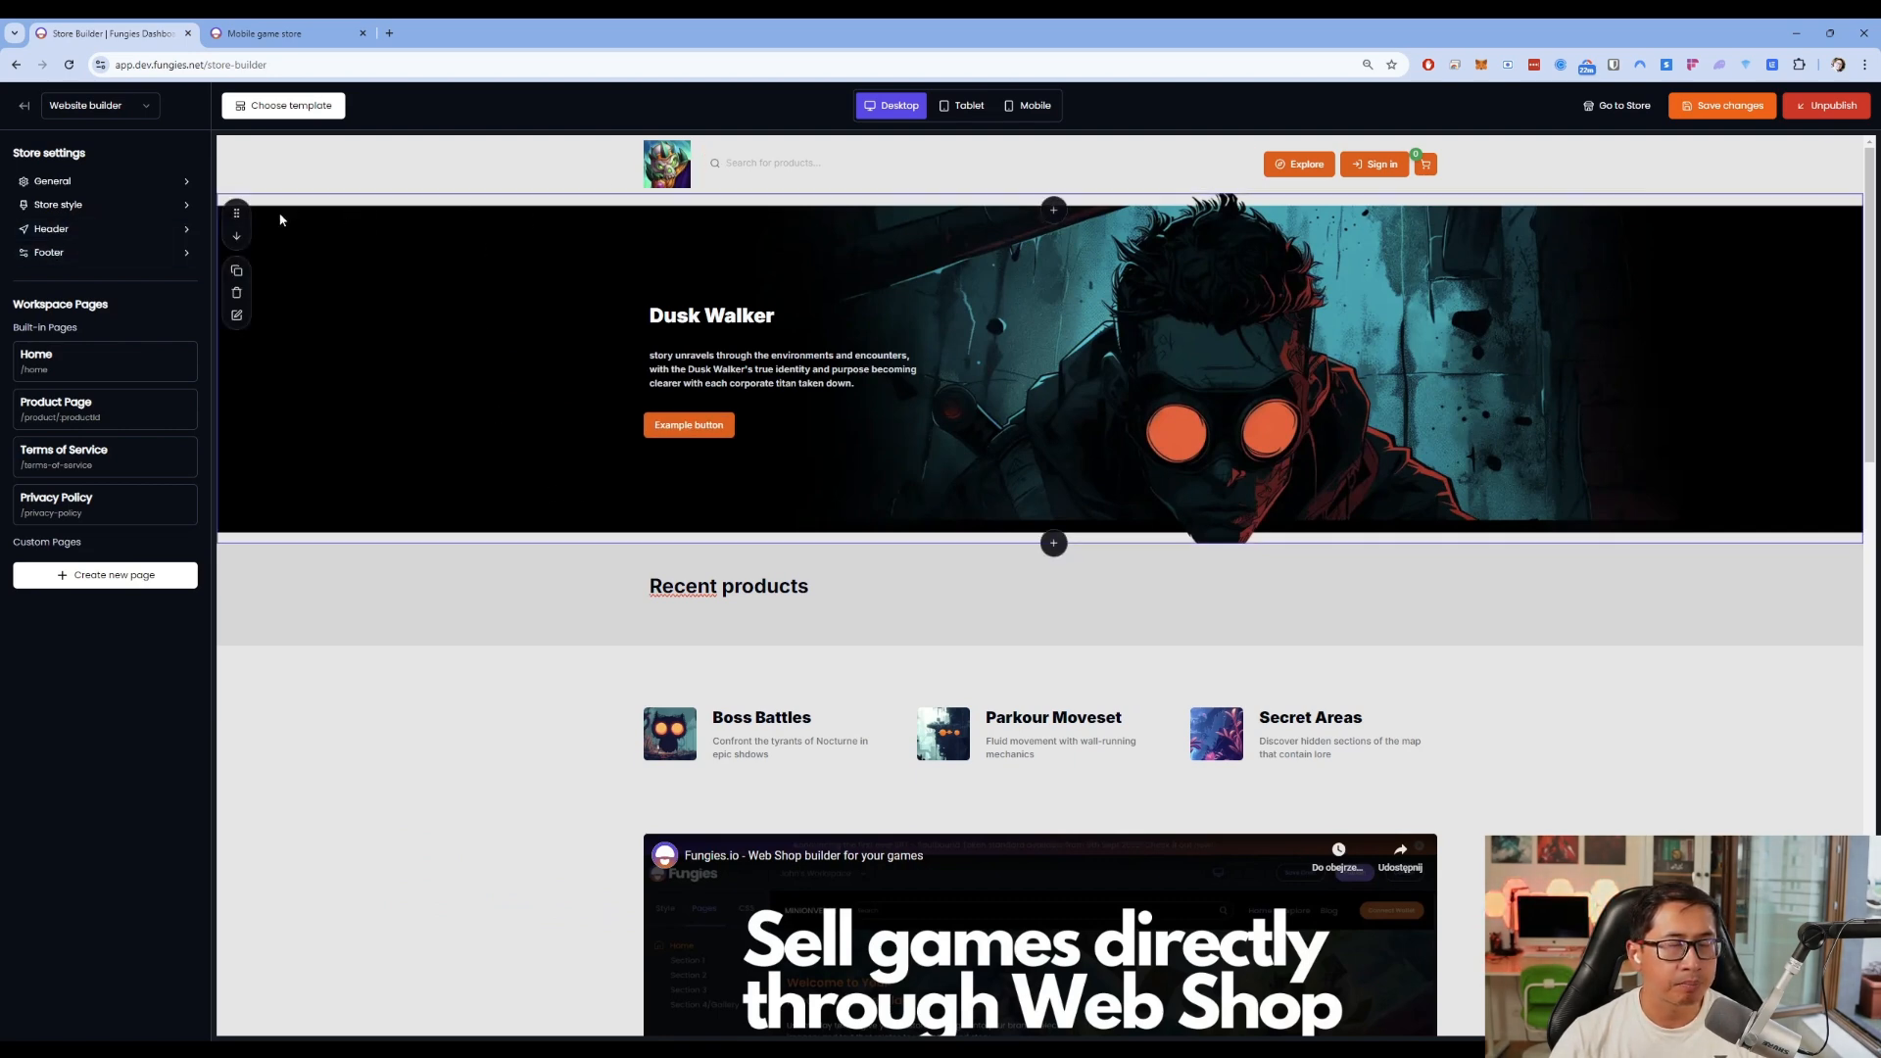
pyautogui.click(85, 233)
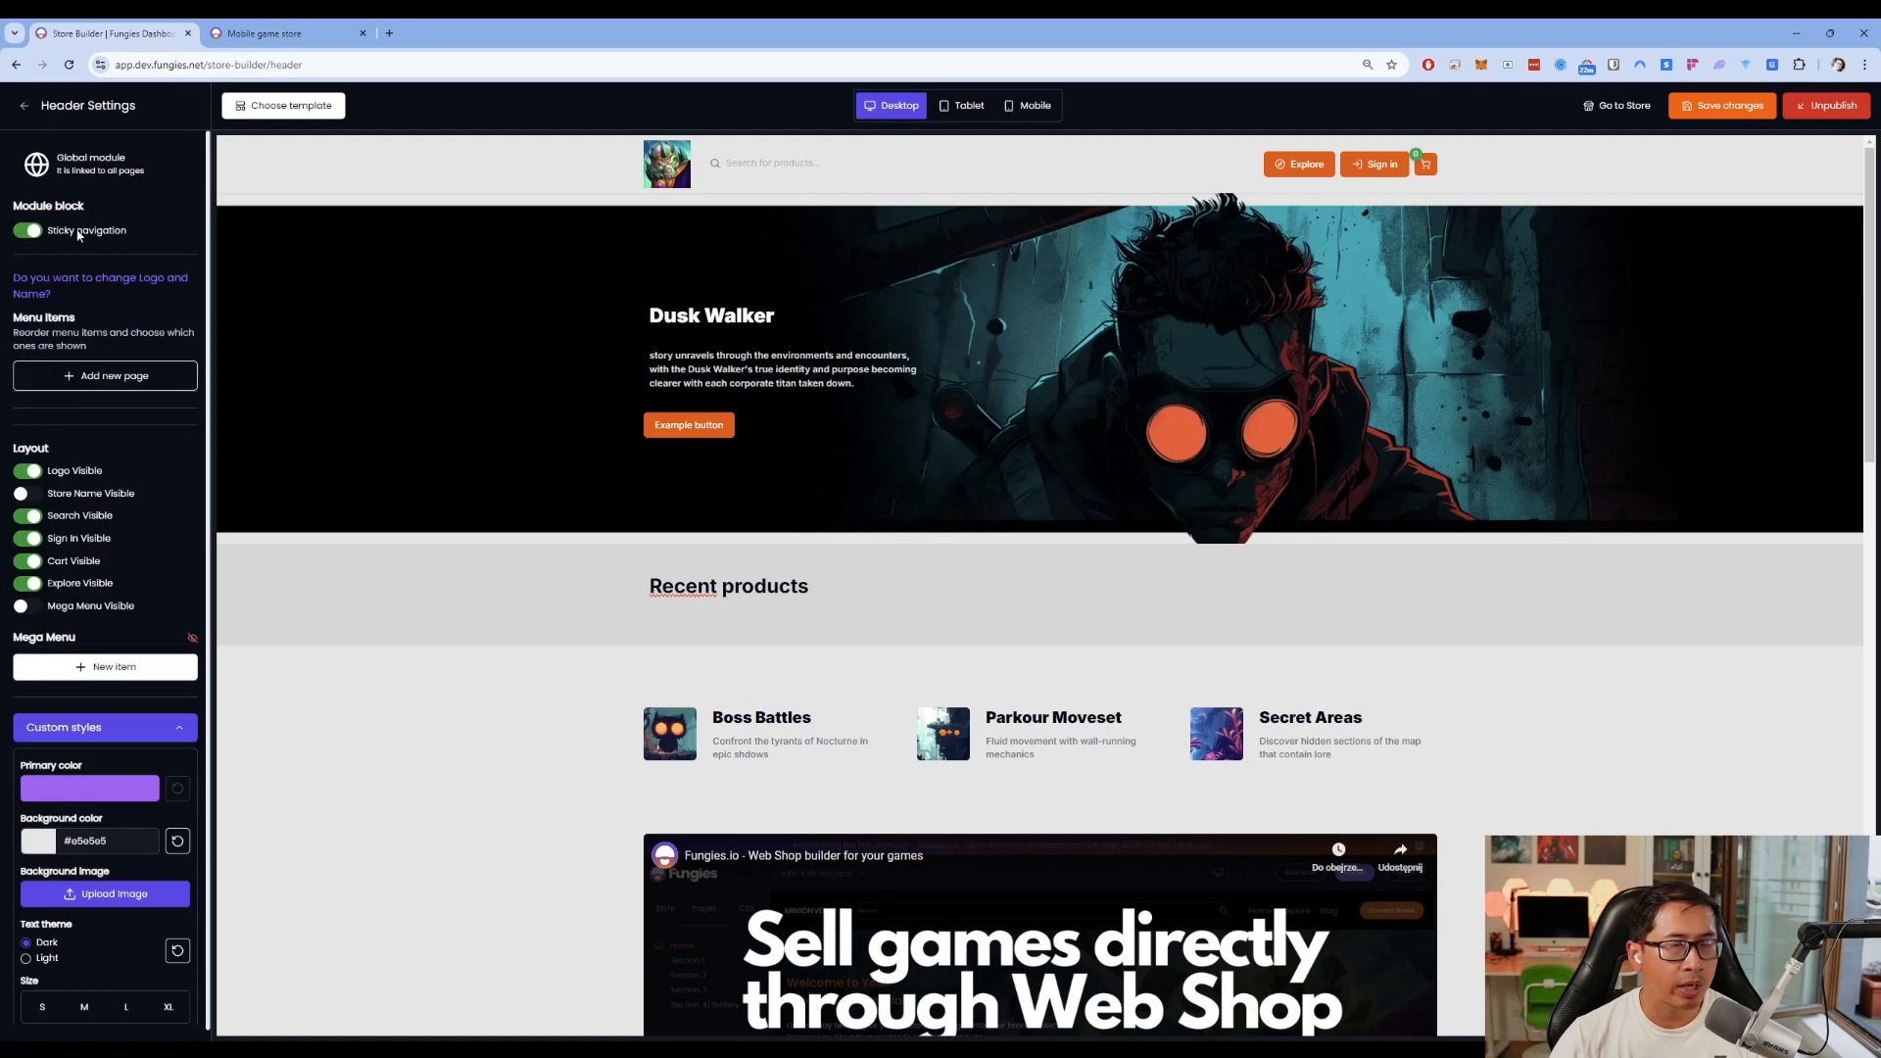
pyautogui.scroll(-1, 71, 437)
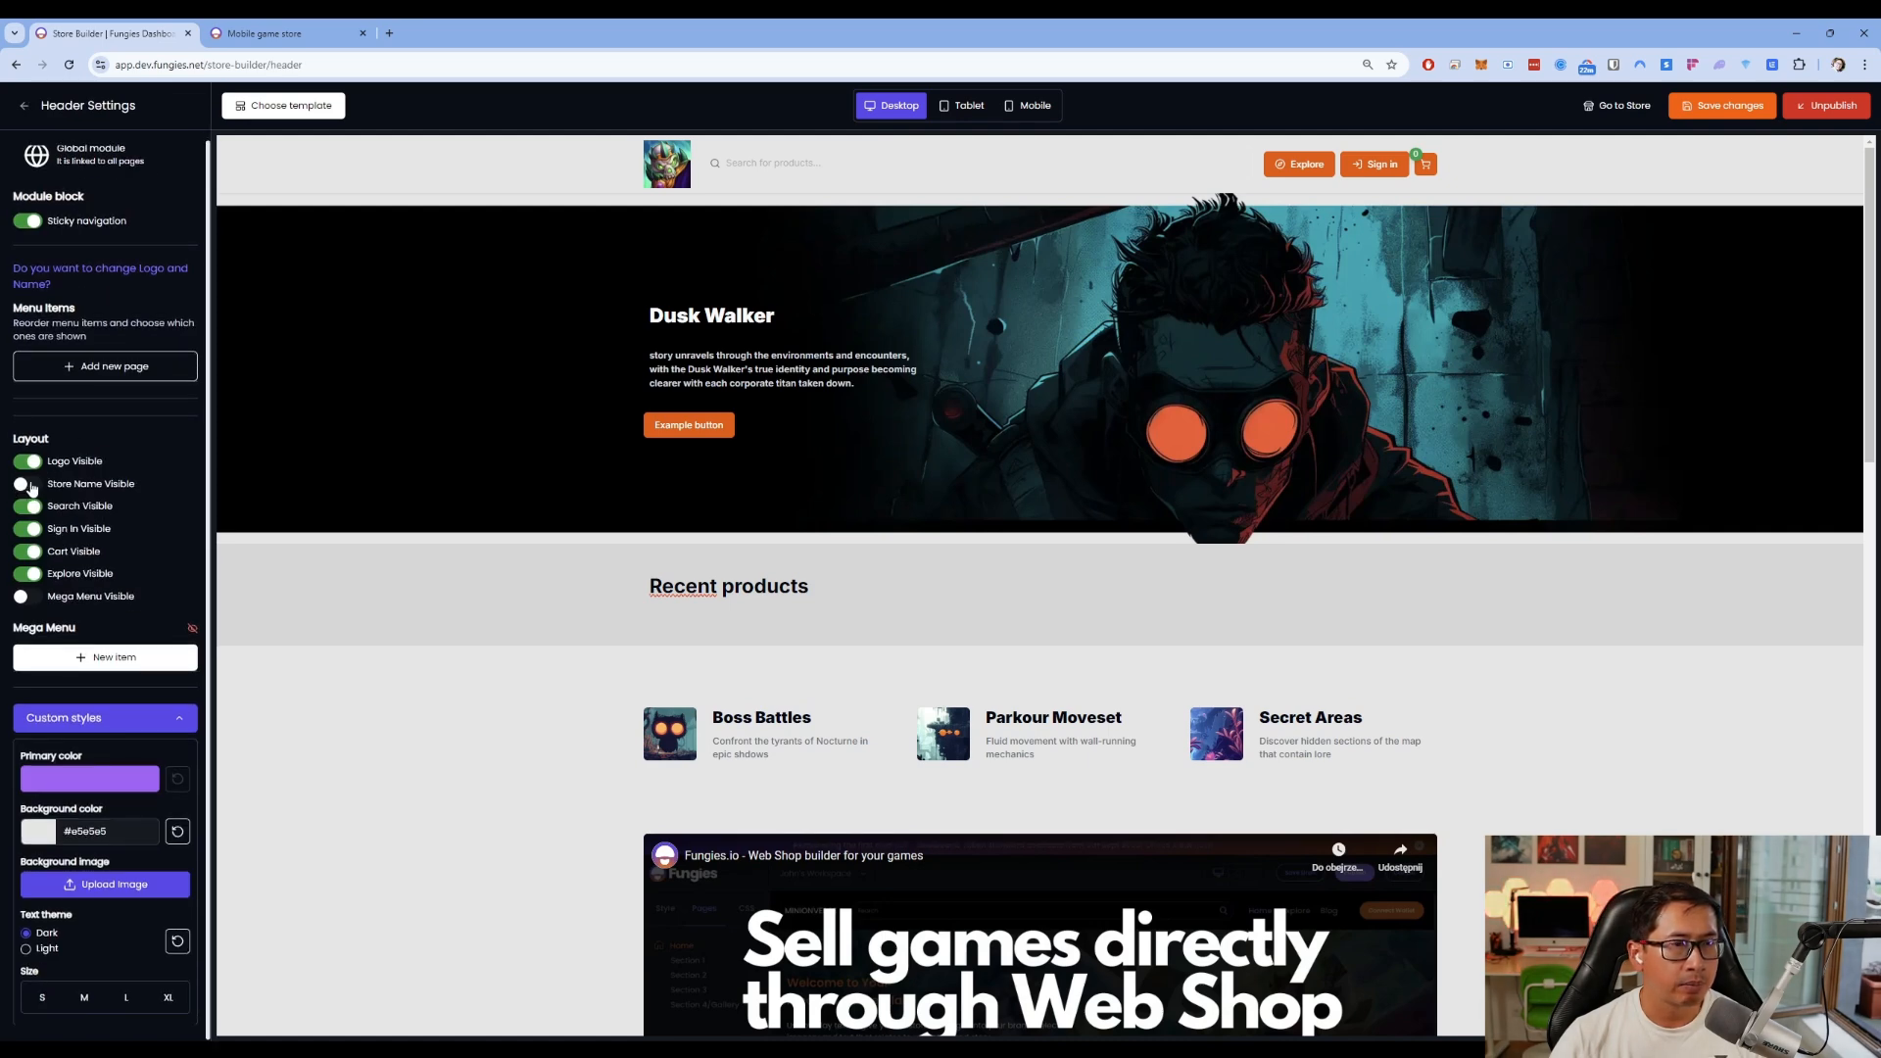
pyautogui.click(26, 484)
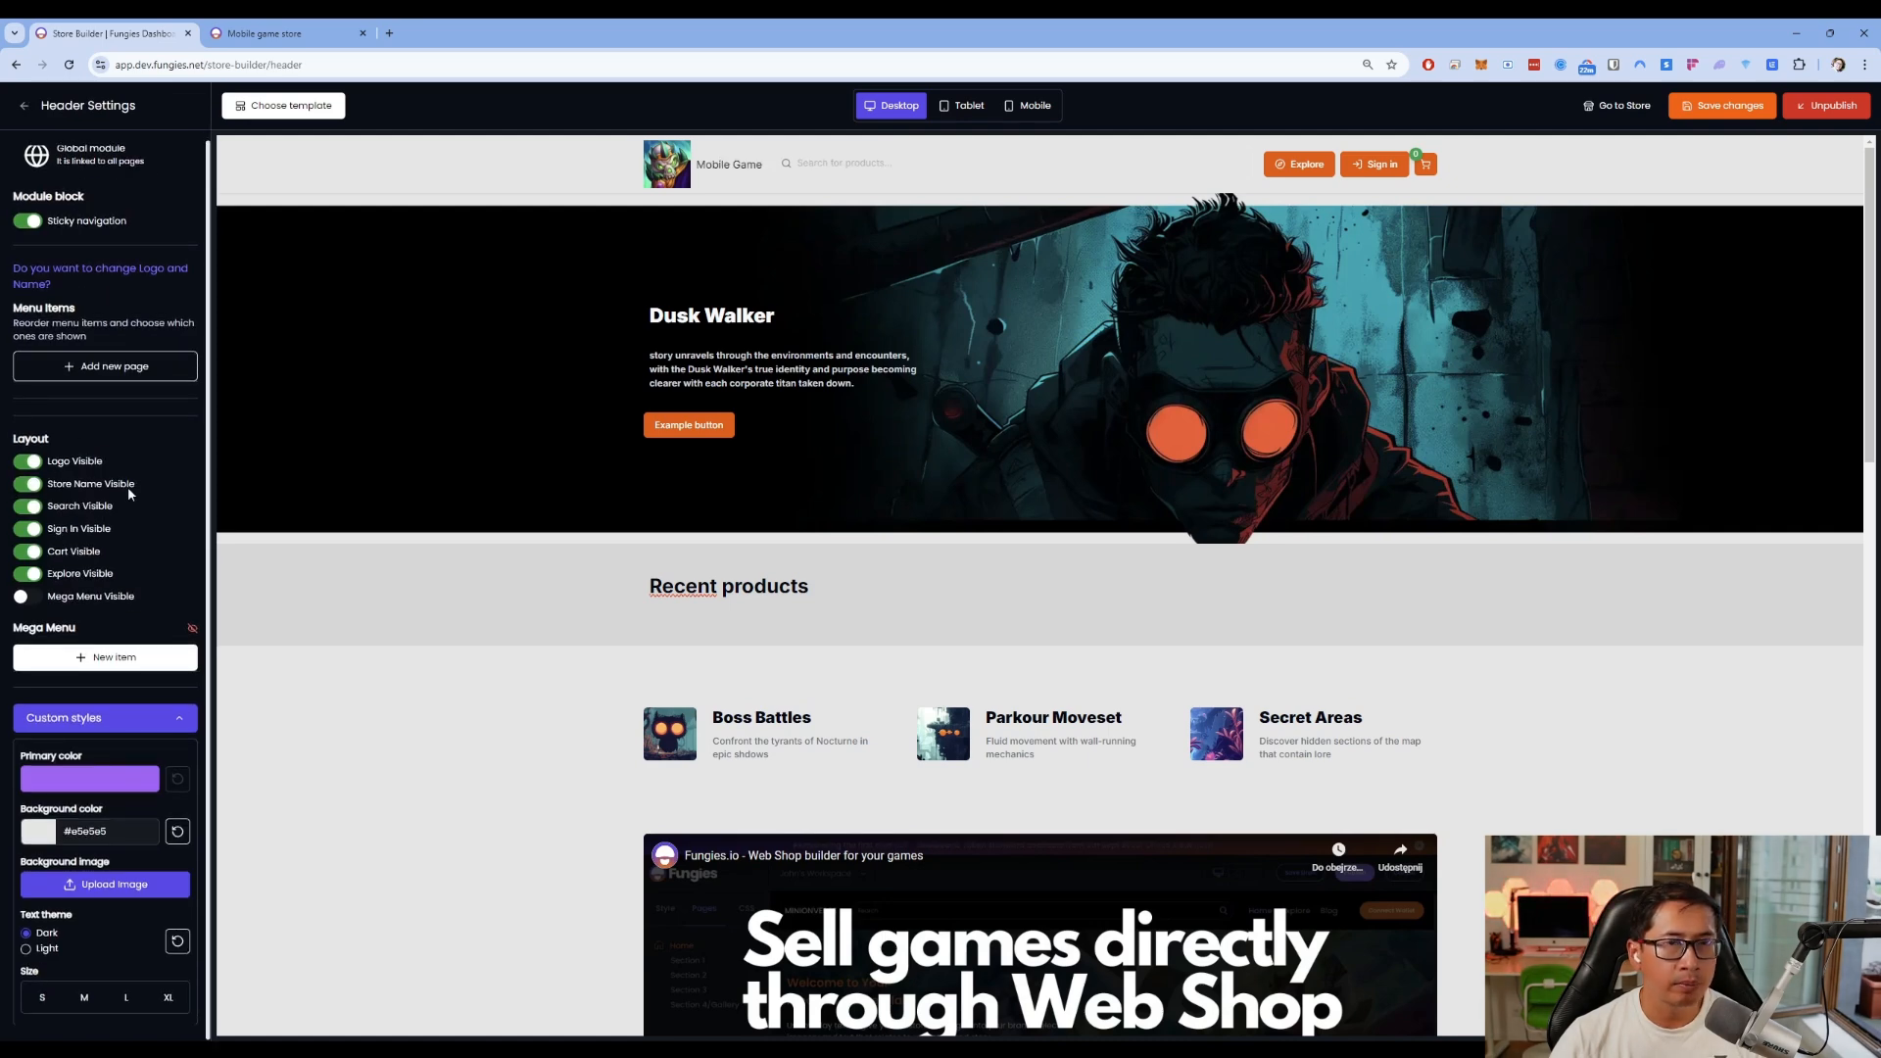
pyautogui.click(1718, 108)
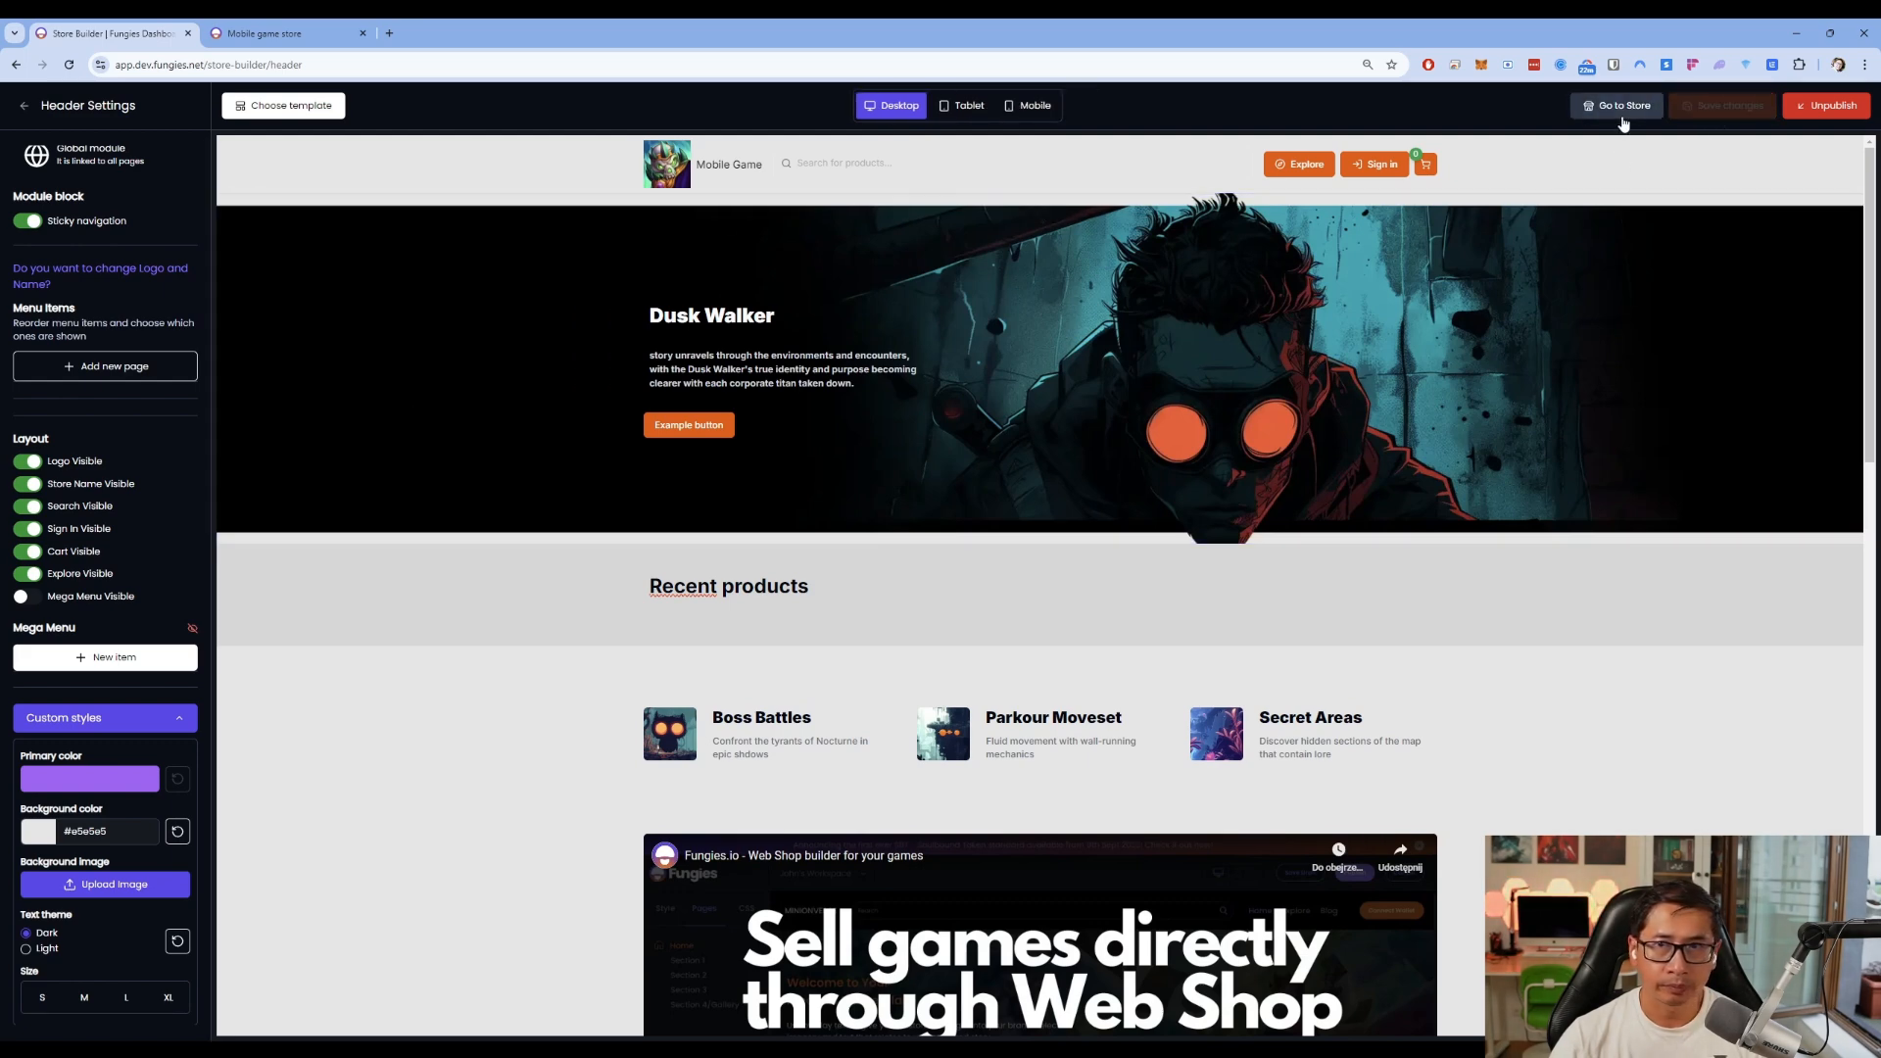
pyautogui.click(285, 39)
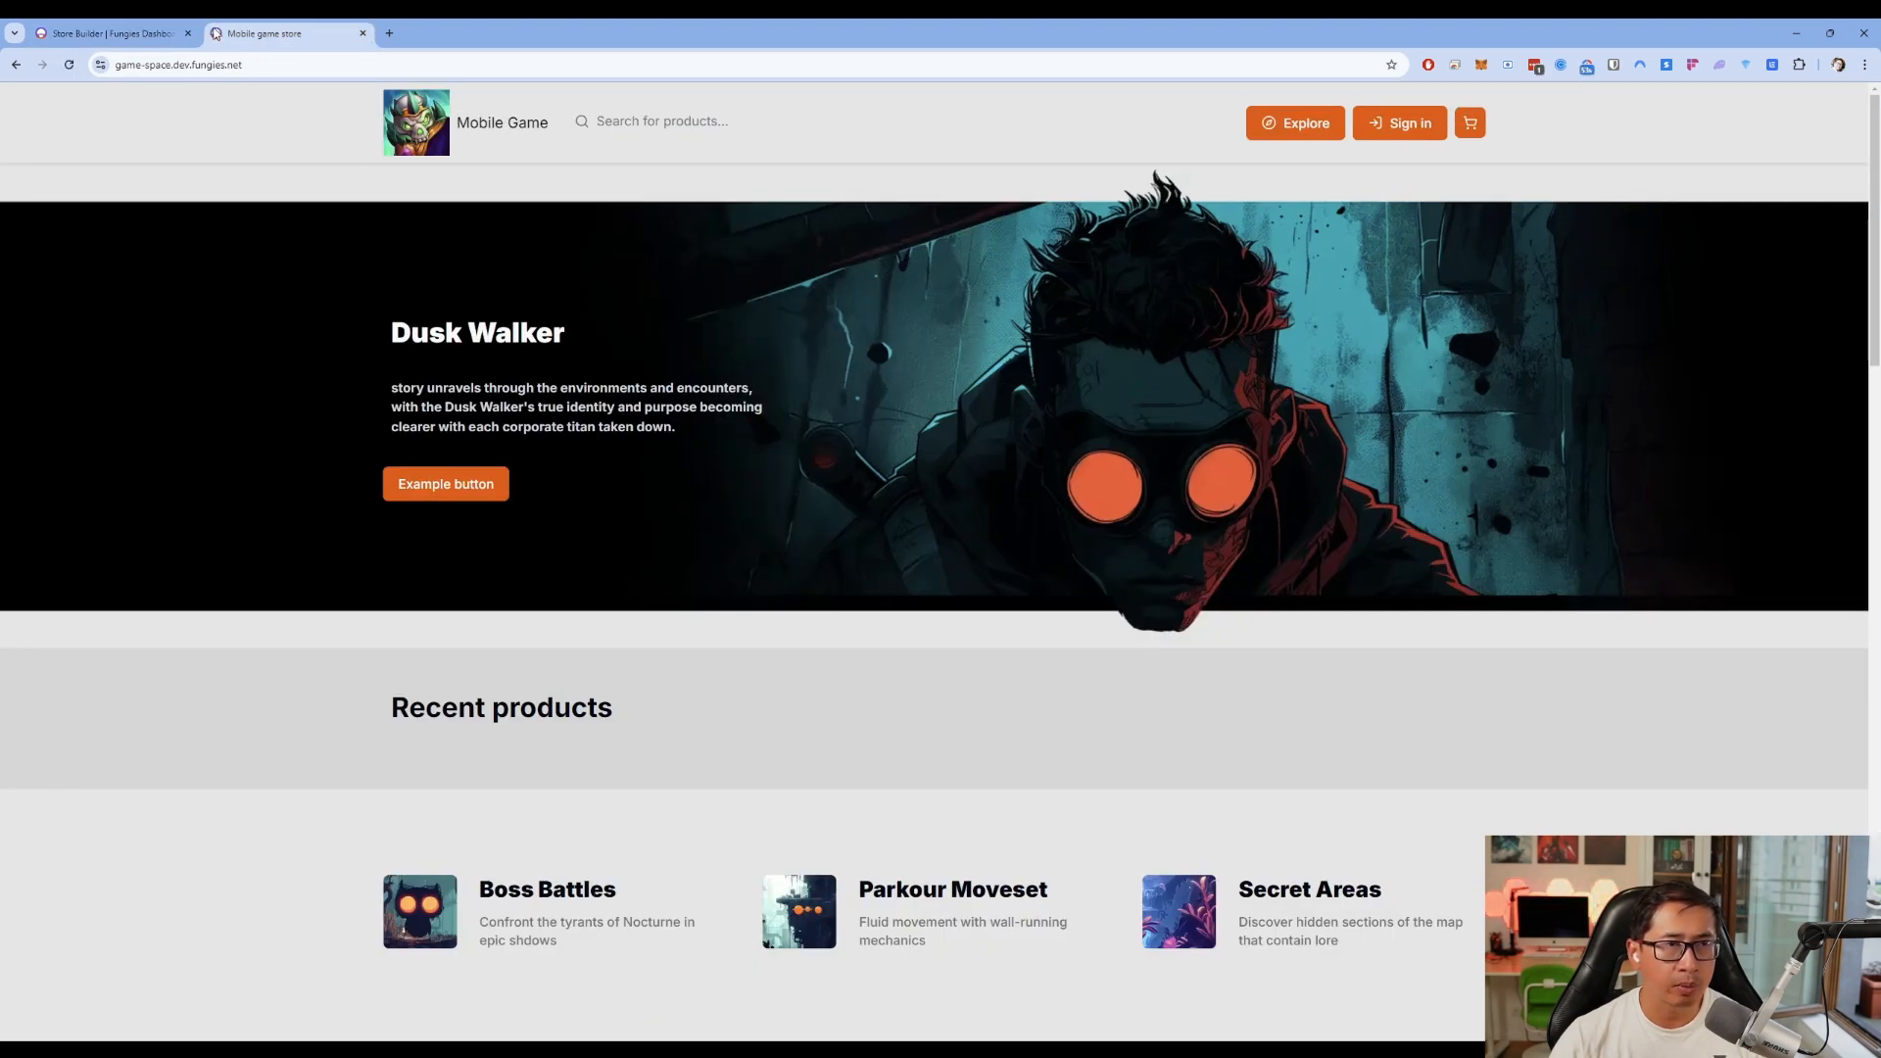
pyautogui.click(108, 33)
pyautogui.click(25, 108)
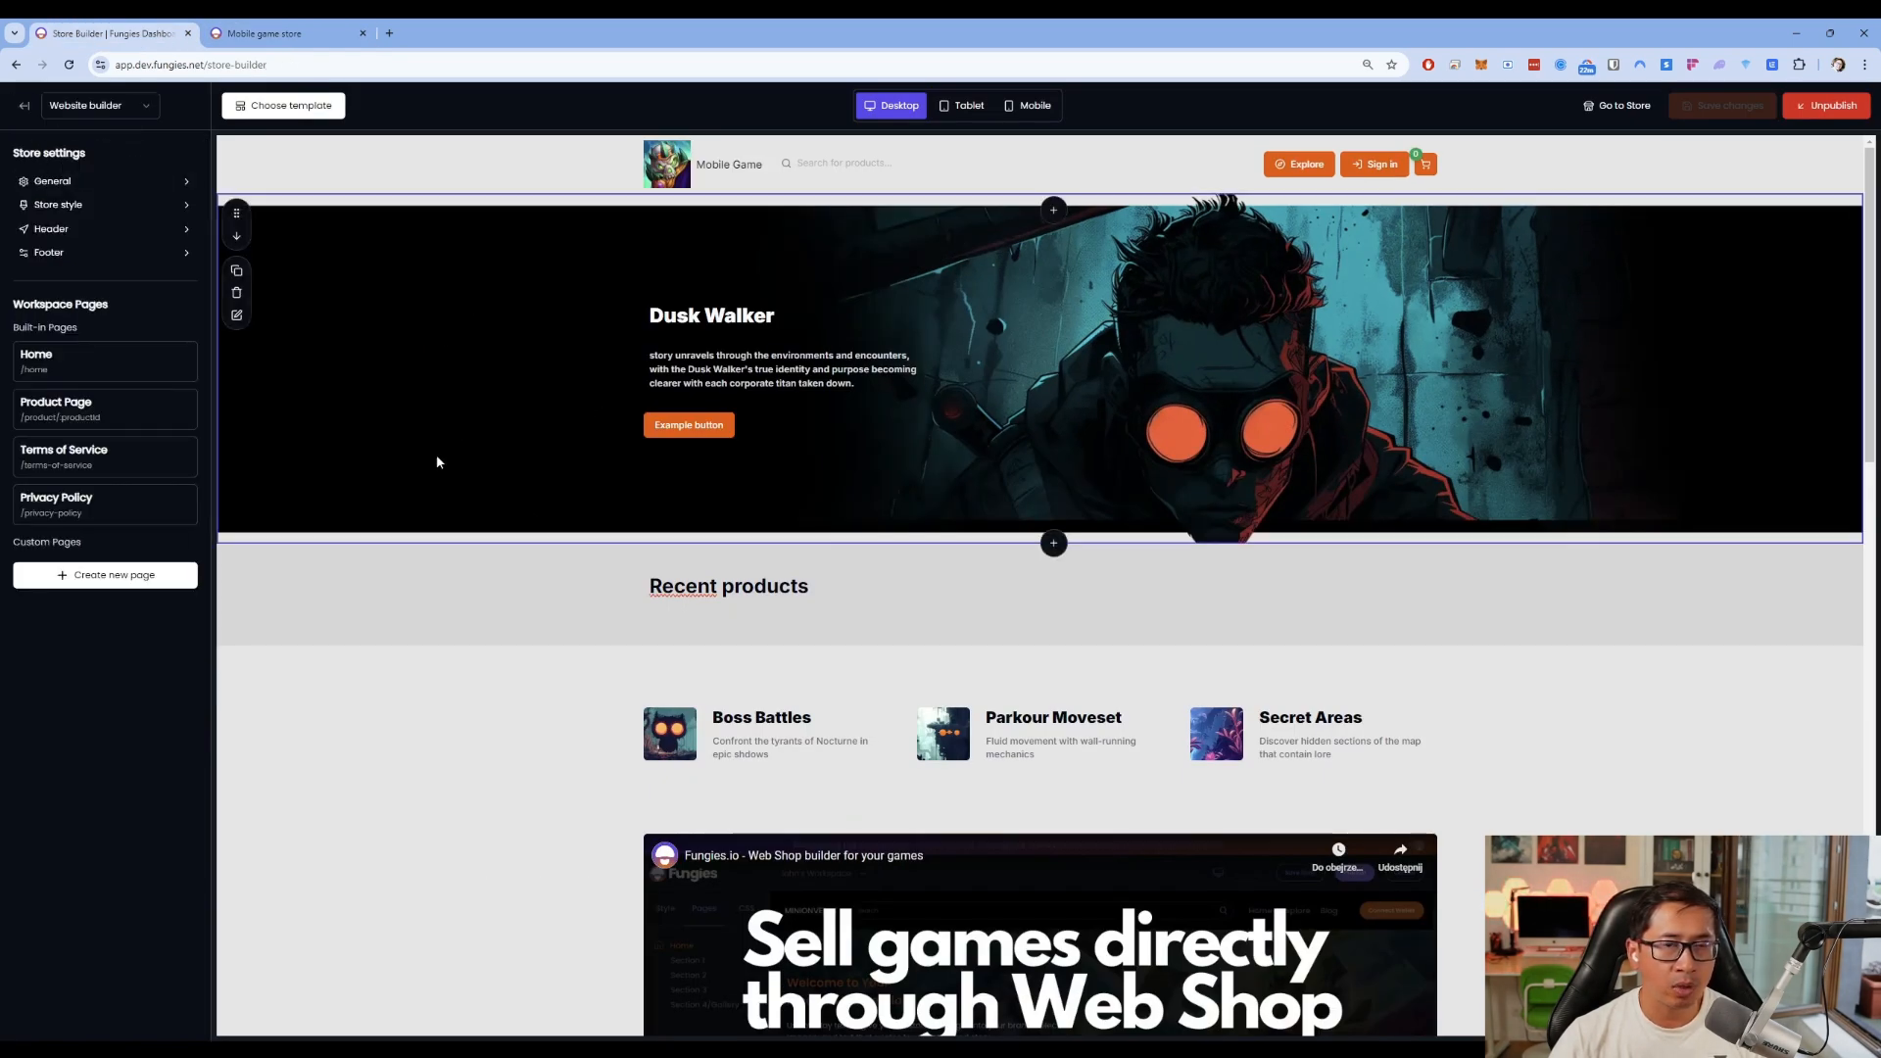
# Open the hero slider and its Dusk Walker slide settings
pyautogui.click(236, 314)
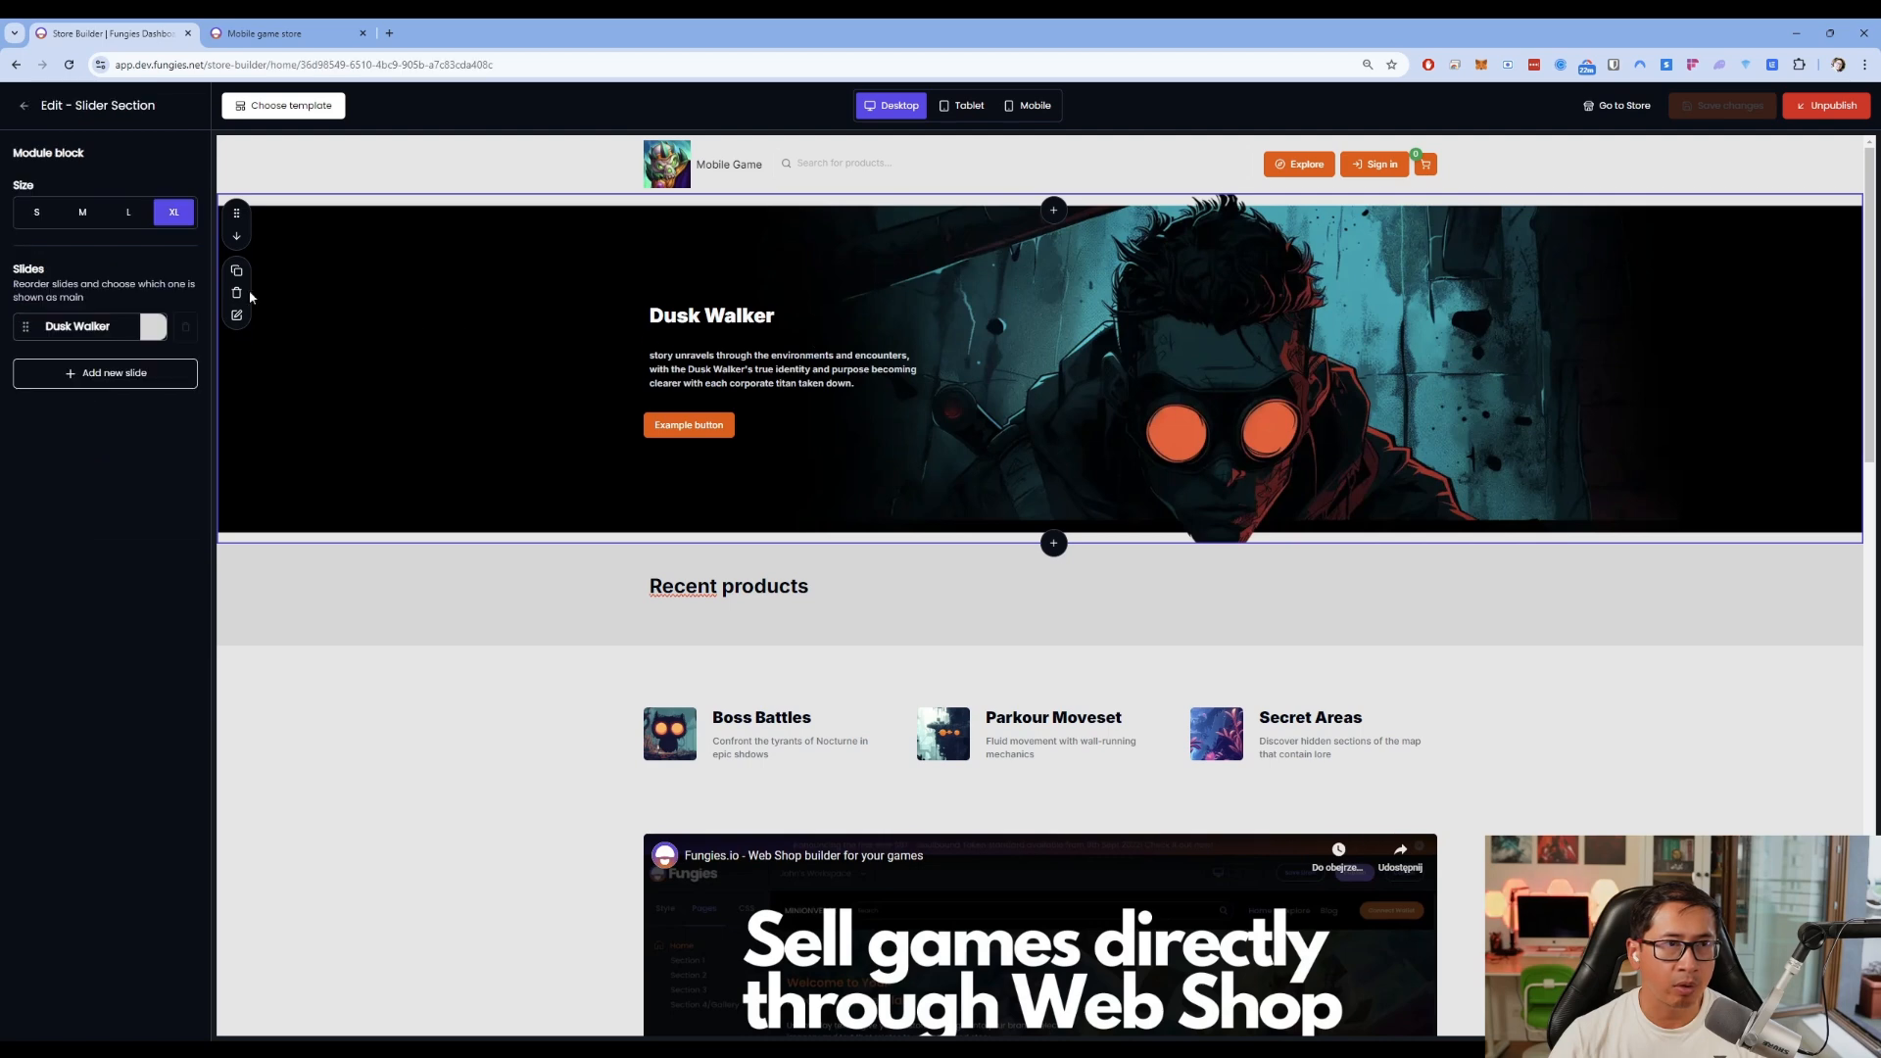
pyautogui.click(144, 380)
pyautogui.scroll(-2, 533, 402)
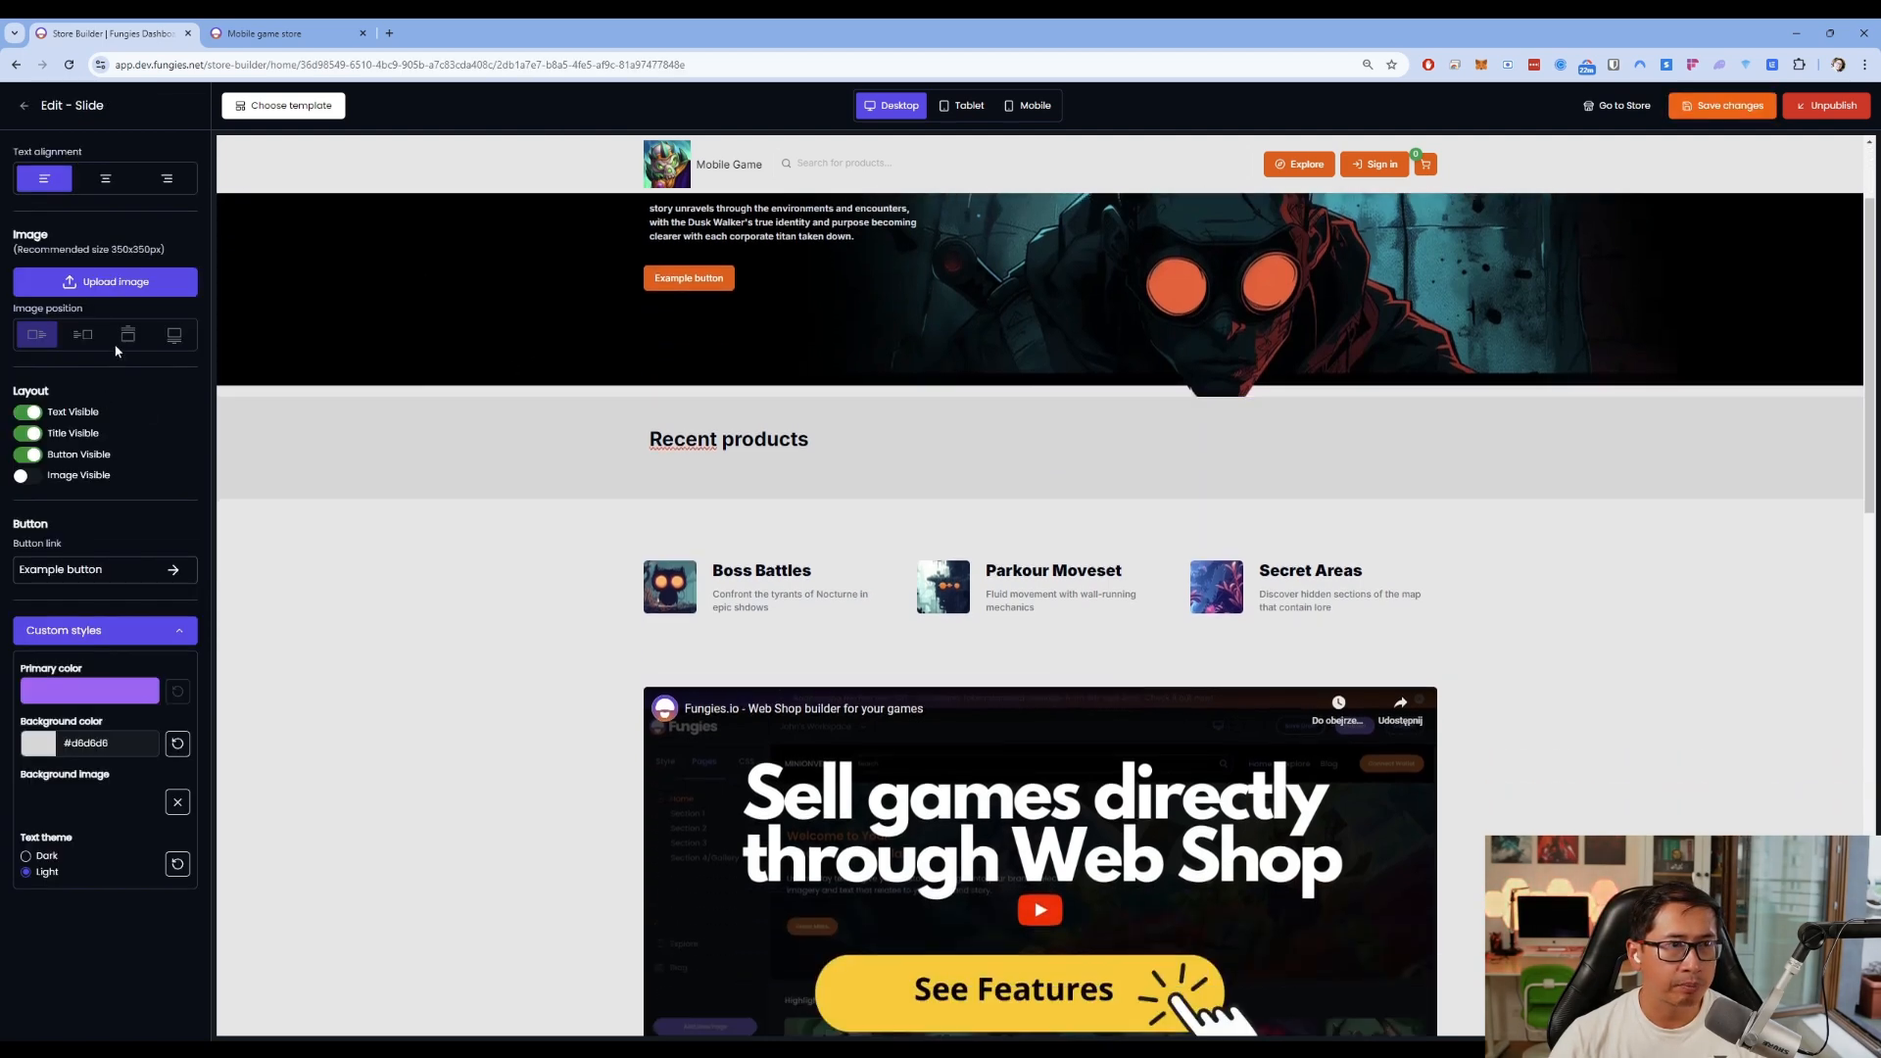
pyautogui.scroll(-8, 684, 545)
pyautogui.scroll(5, 500, 432)
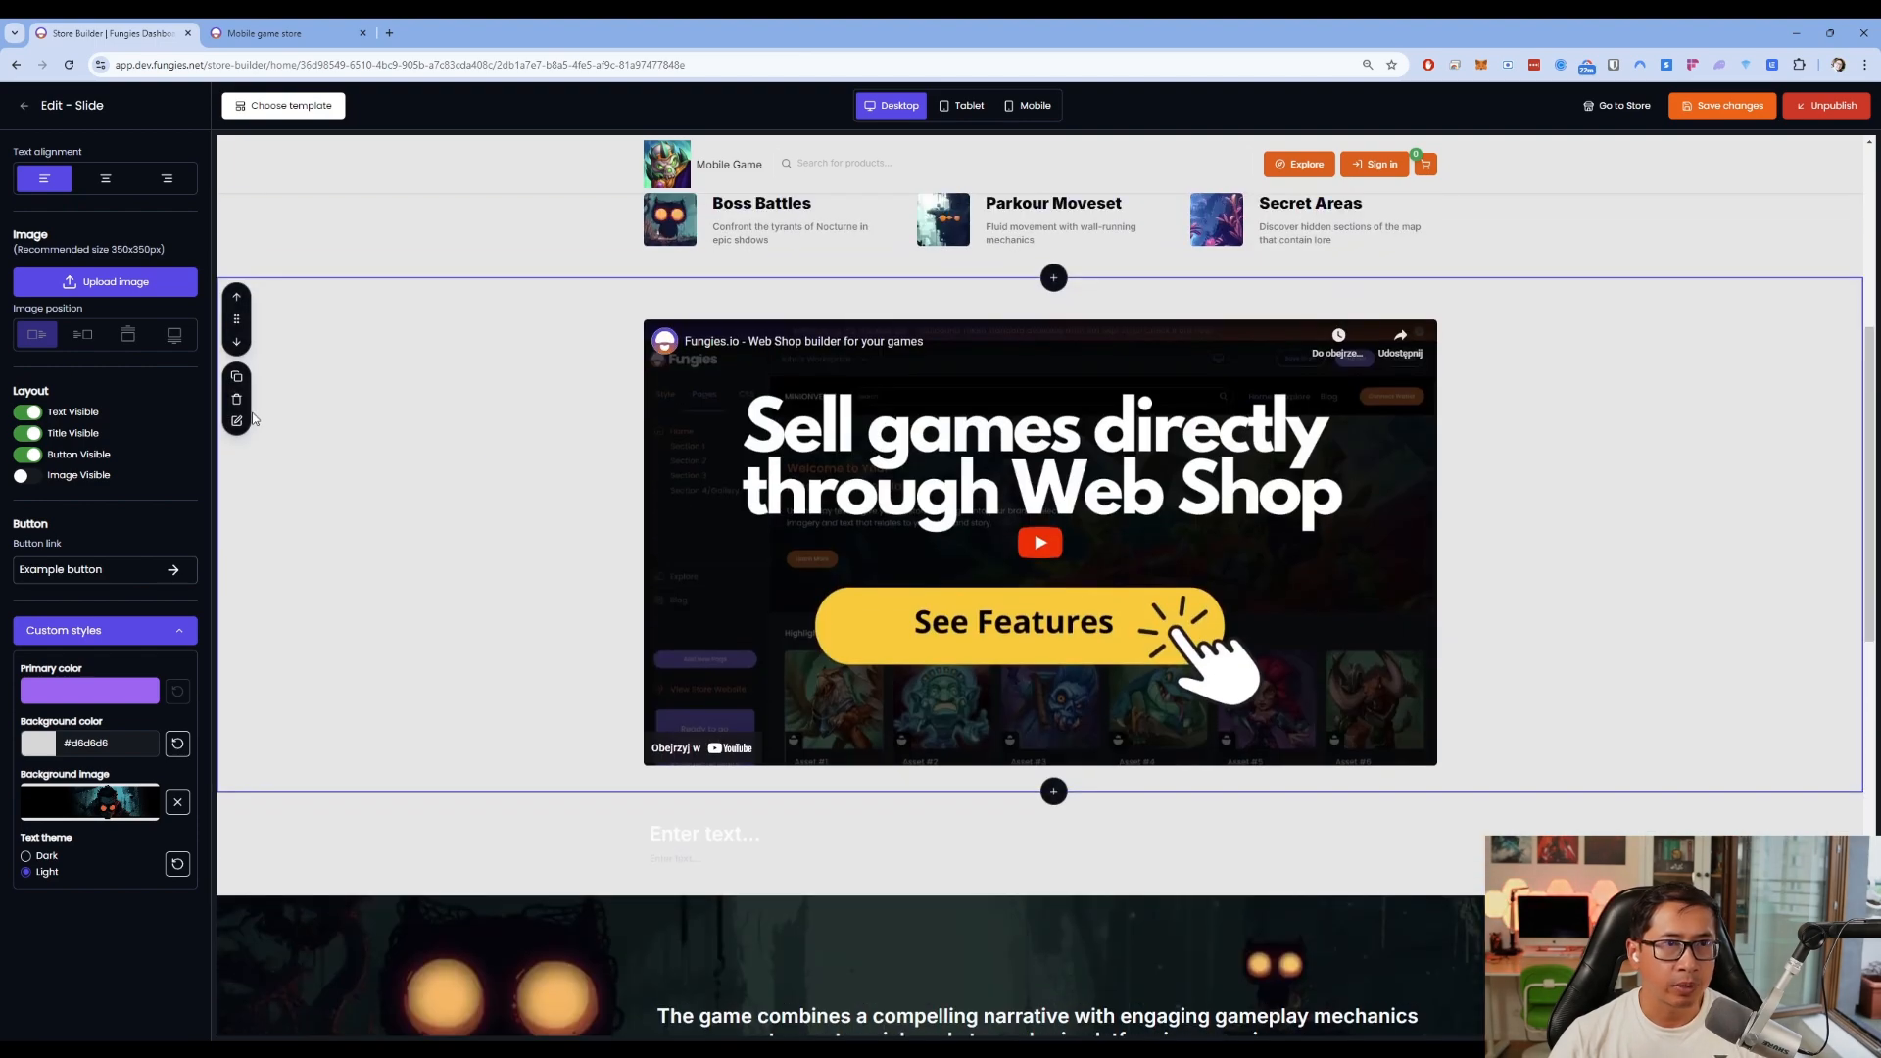
# Inspect the embedded video link, then open the text section over the owl image
pyautogui.click(244, 425)
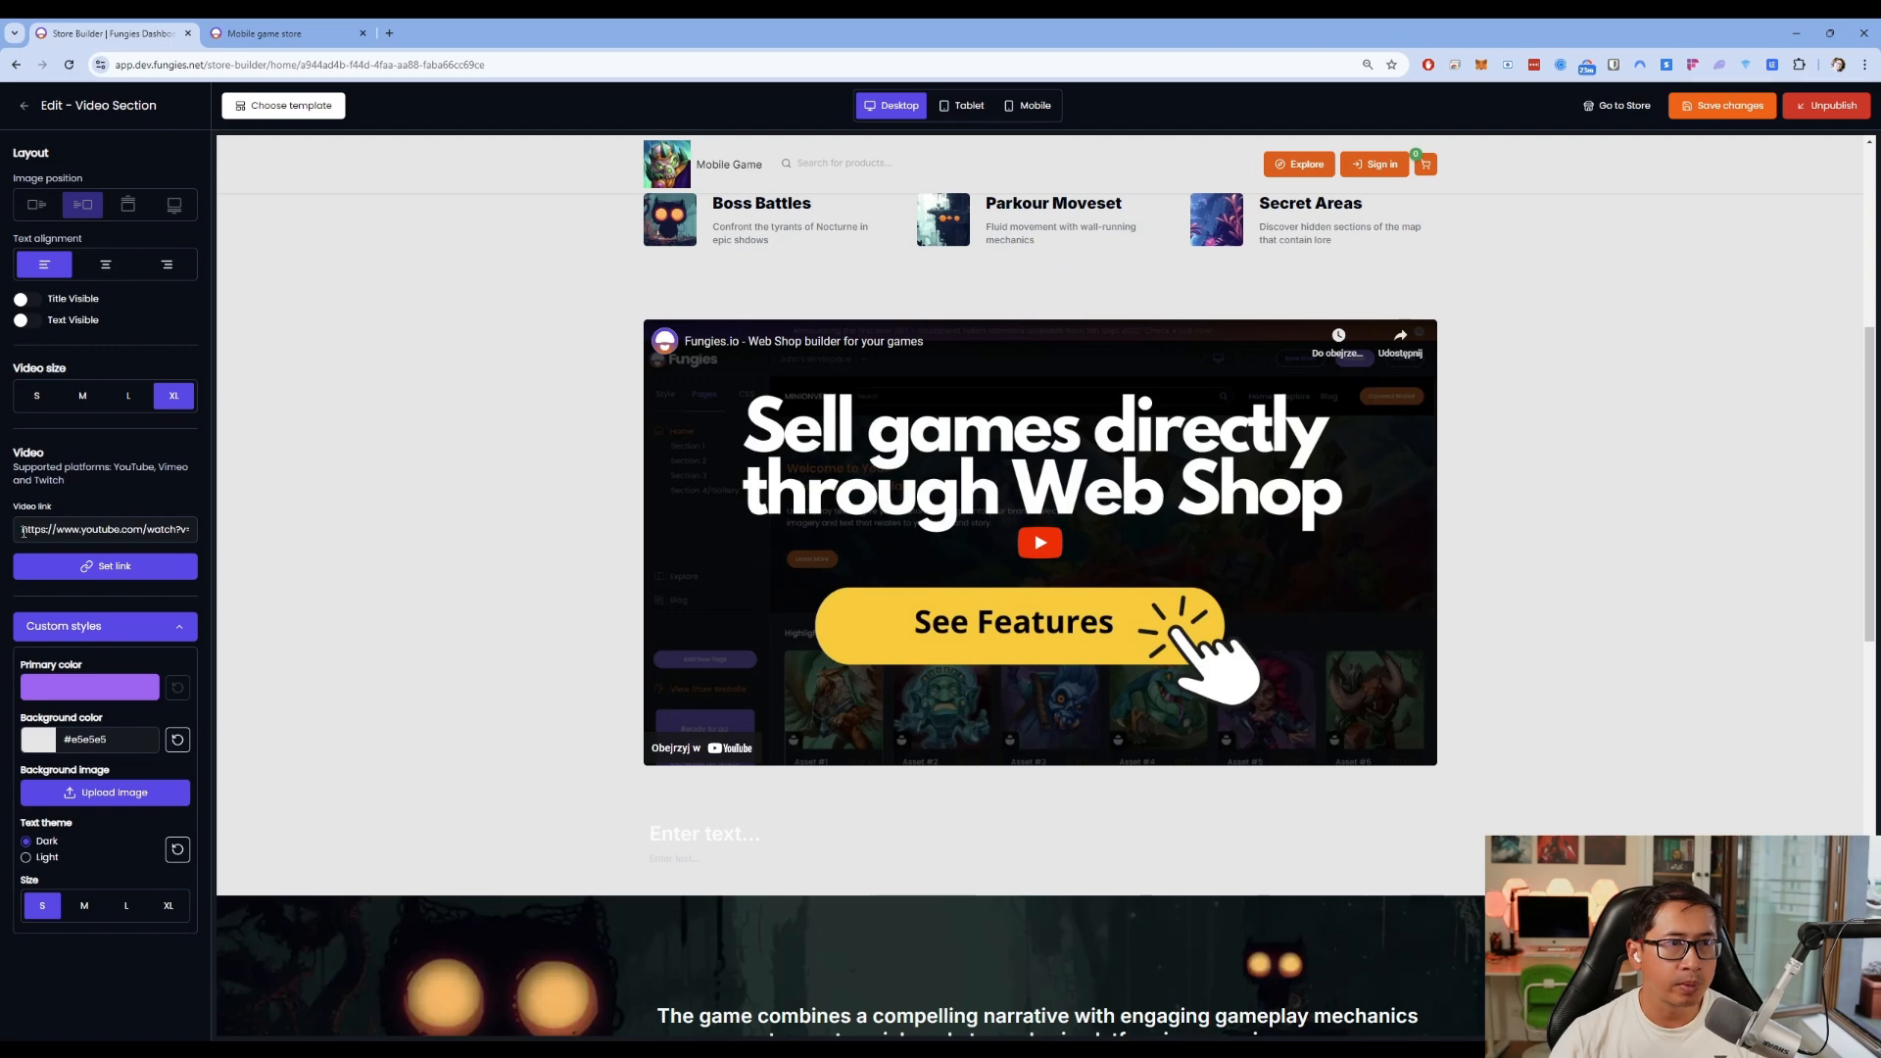
pyautogui.moveTo(25, 531); pyautogui.dragTo(253, 535)
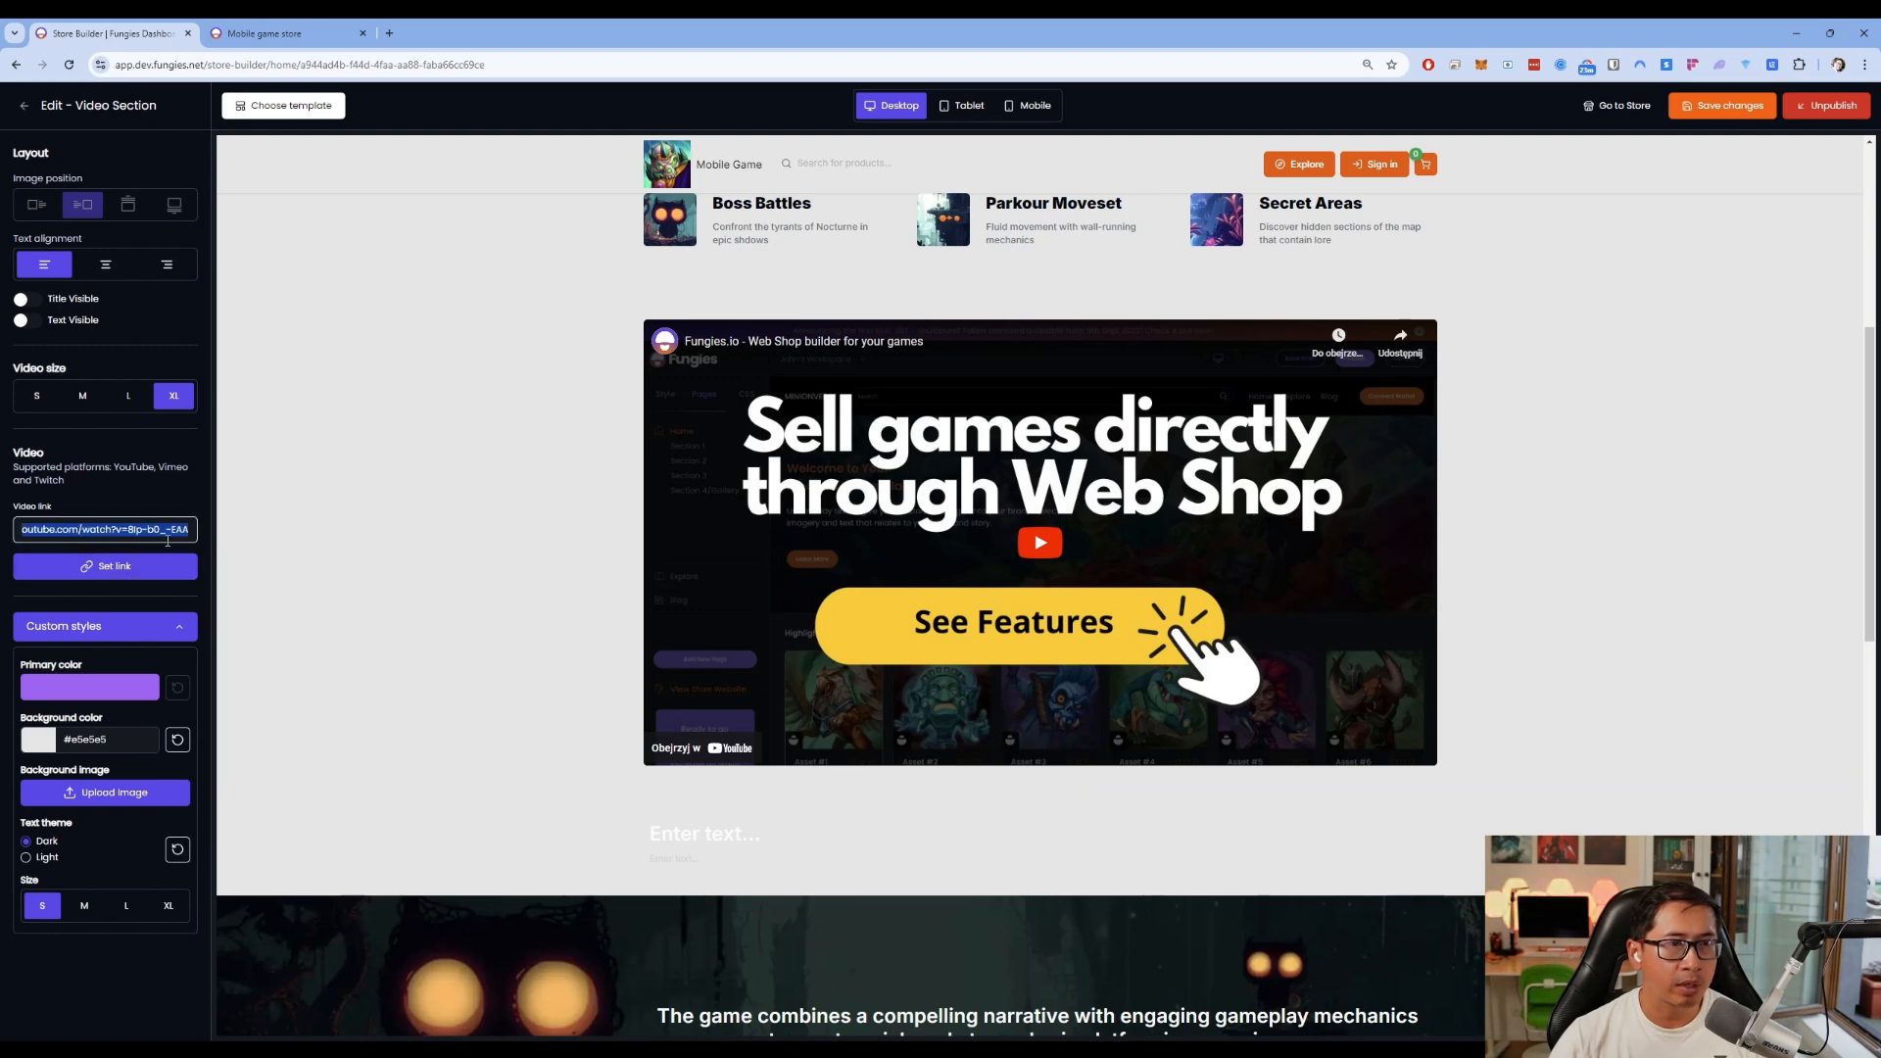
pyautogui.click(378, 512)
pyautogui.scroll(-5, 392, 529)
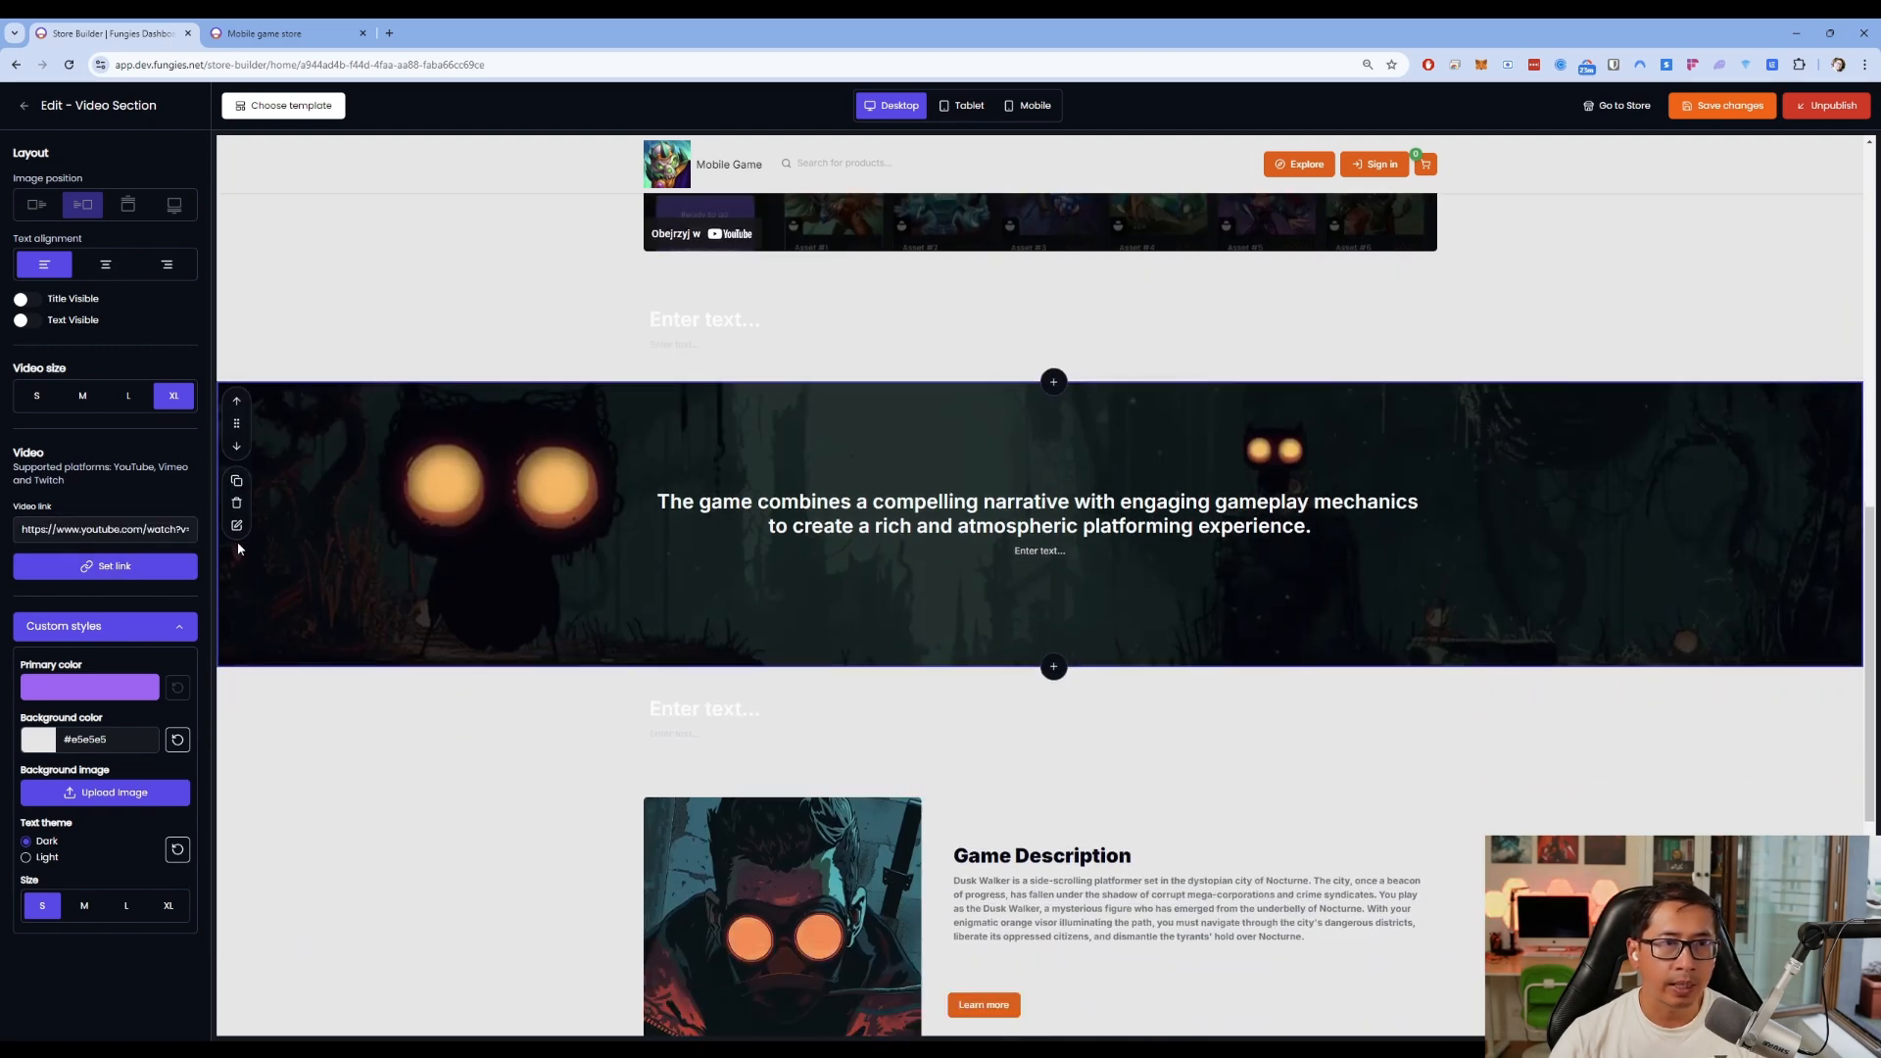
pyautogui.click(236, 529)
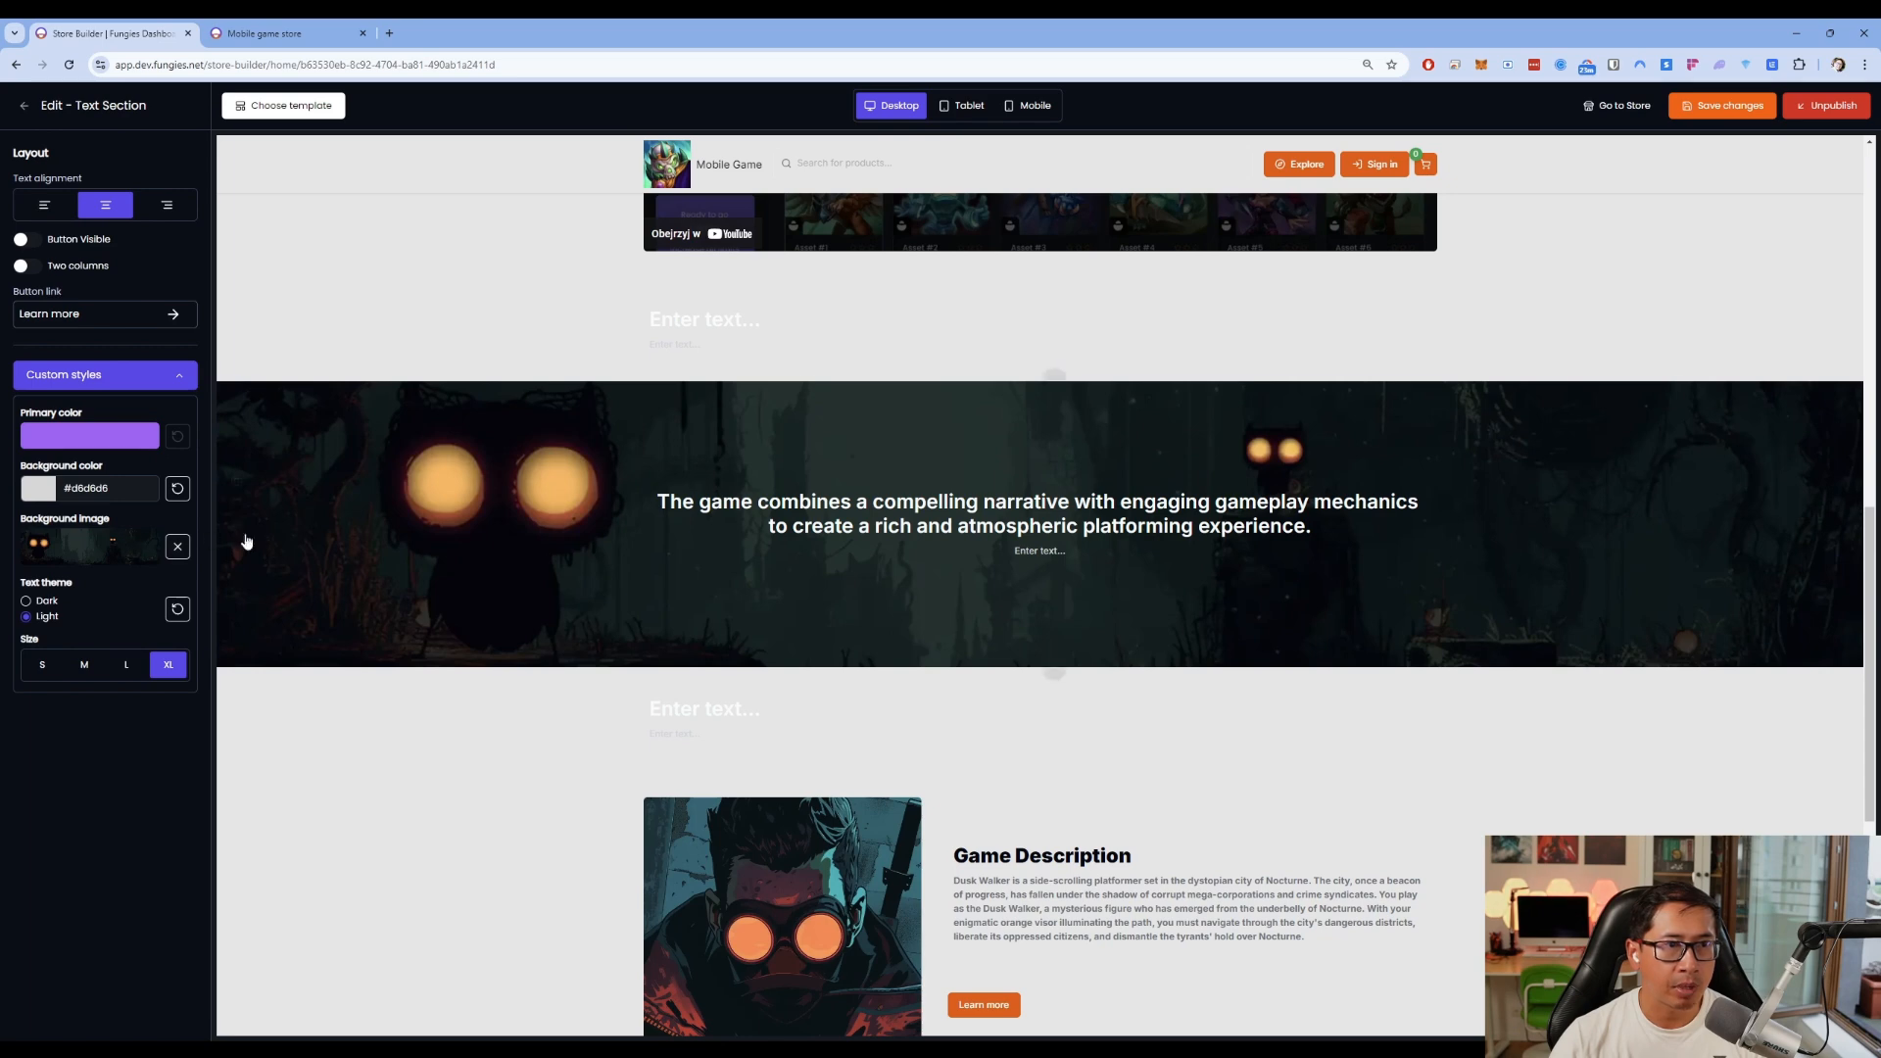
pyautogui.click(26, 105)
# Set the store's primary colour to amber #f59e0b in Store style and save
pyautogui.click(25, 104)
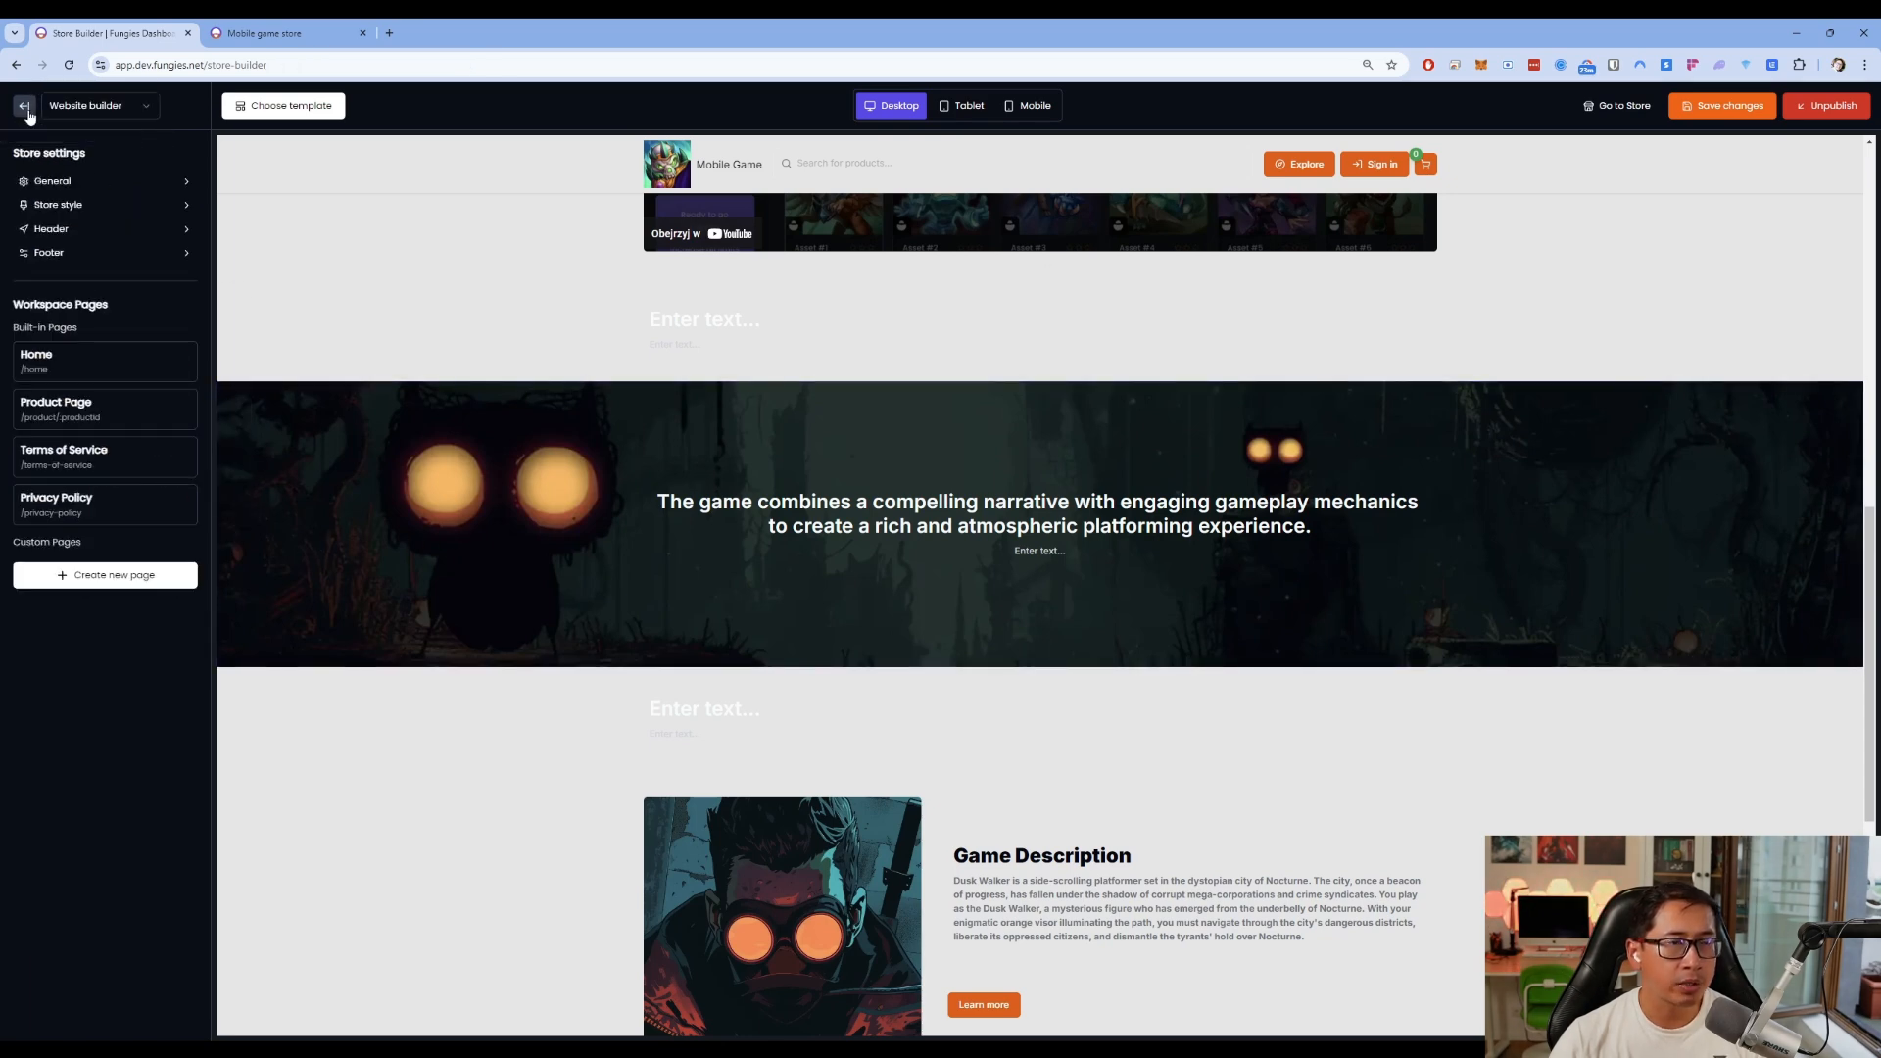
pyautogui.click(106, 207)
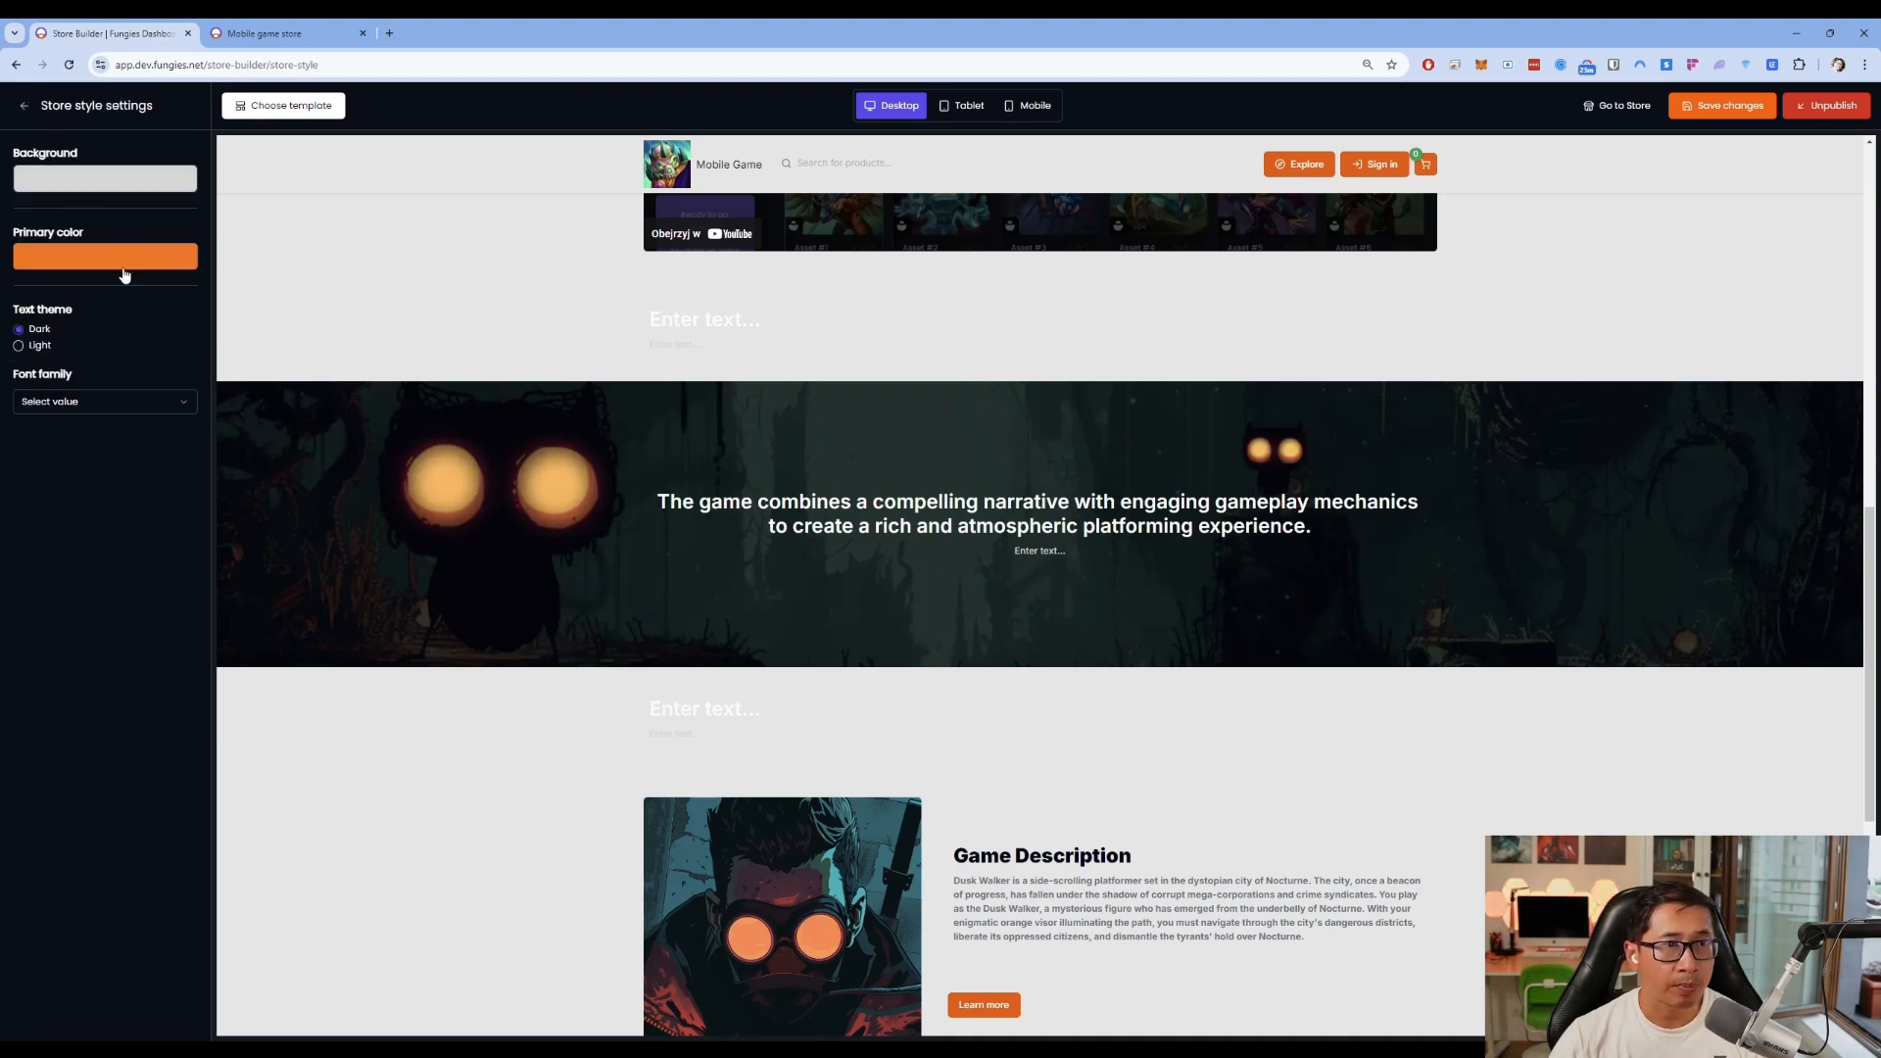
pyautogui.click(121, 261)
pyautogui.click(277, 227)
pyautogui.scroll(10, 443, 311)
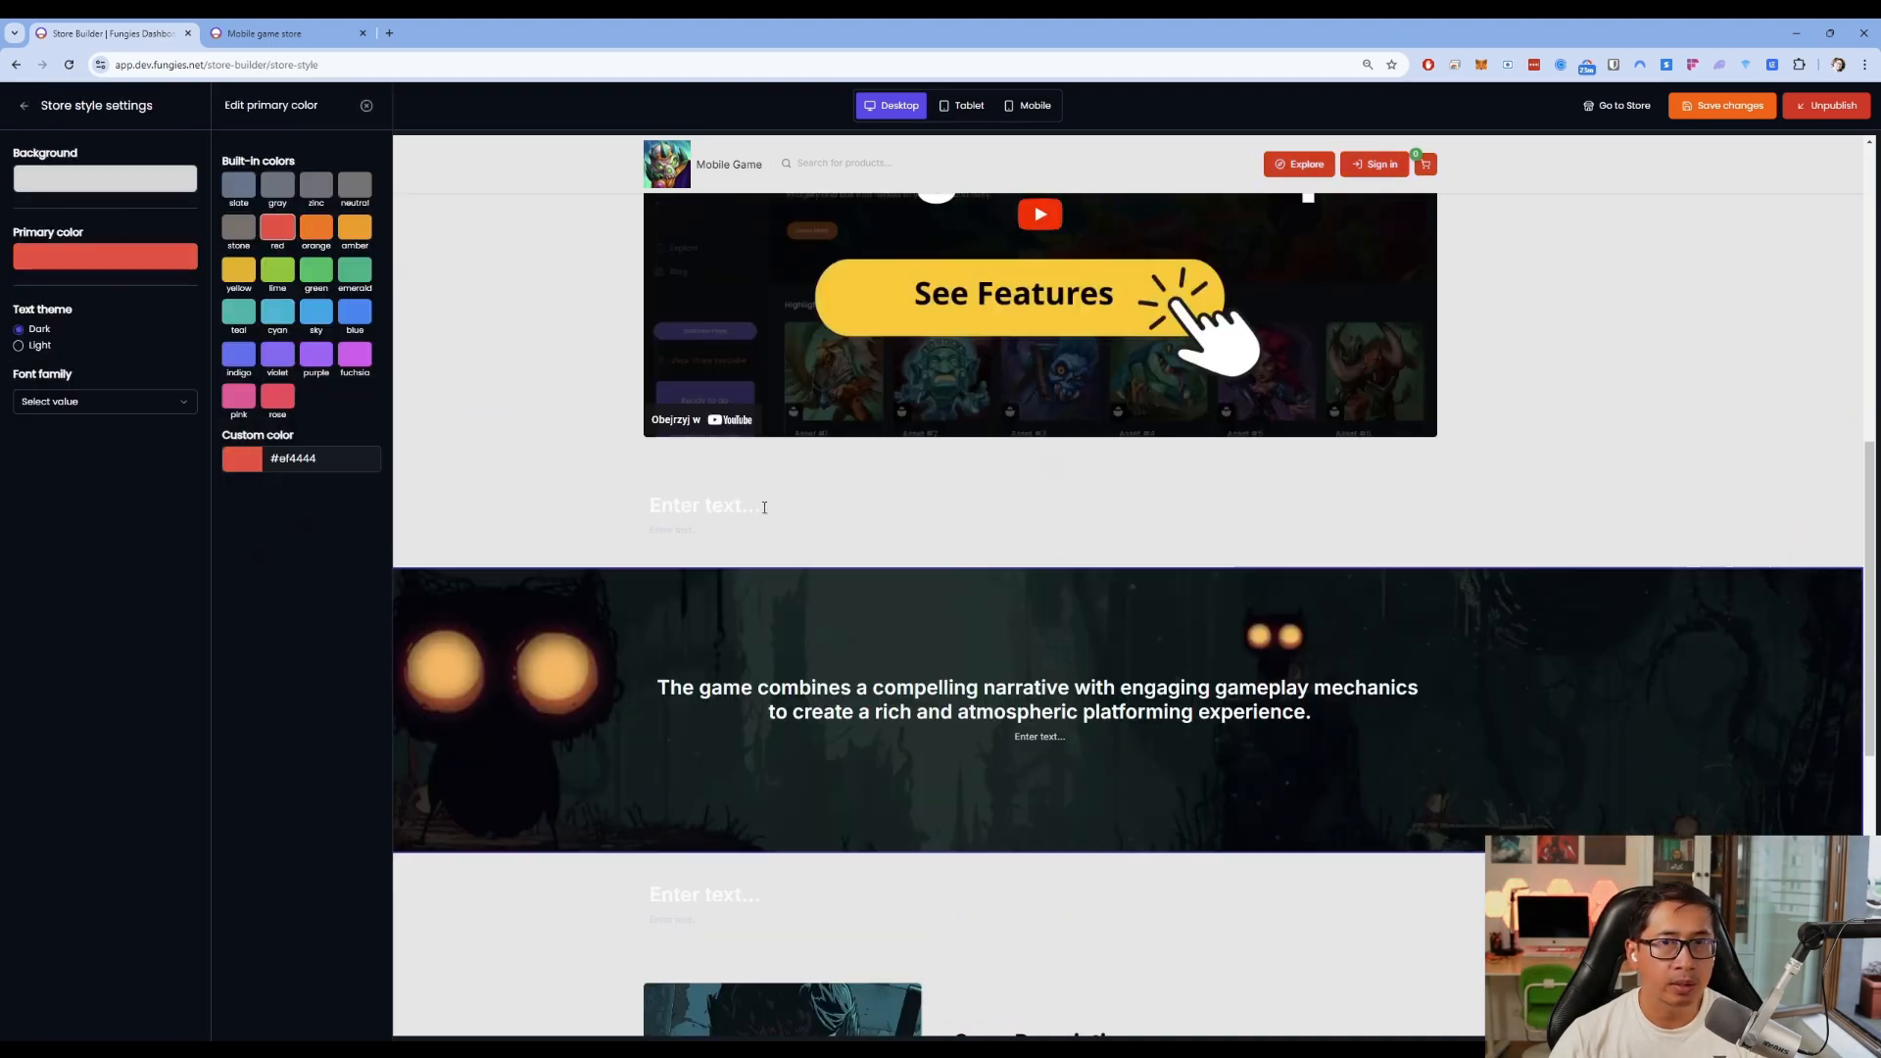
pyautogui.click(354, 227)
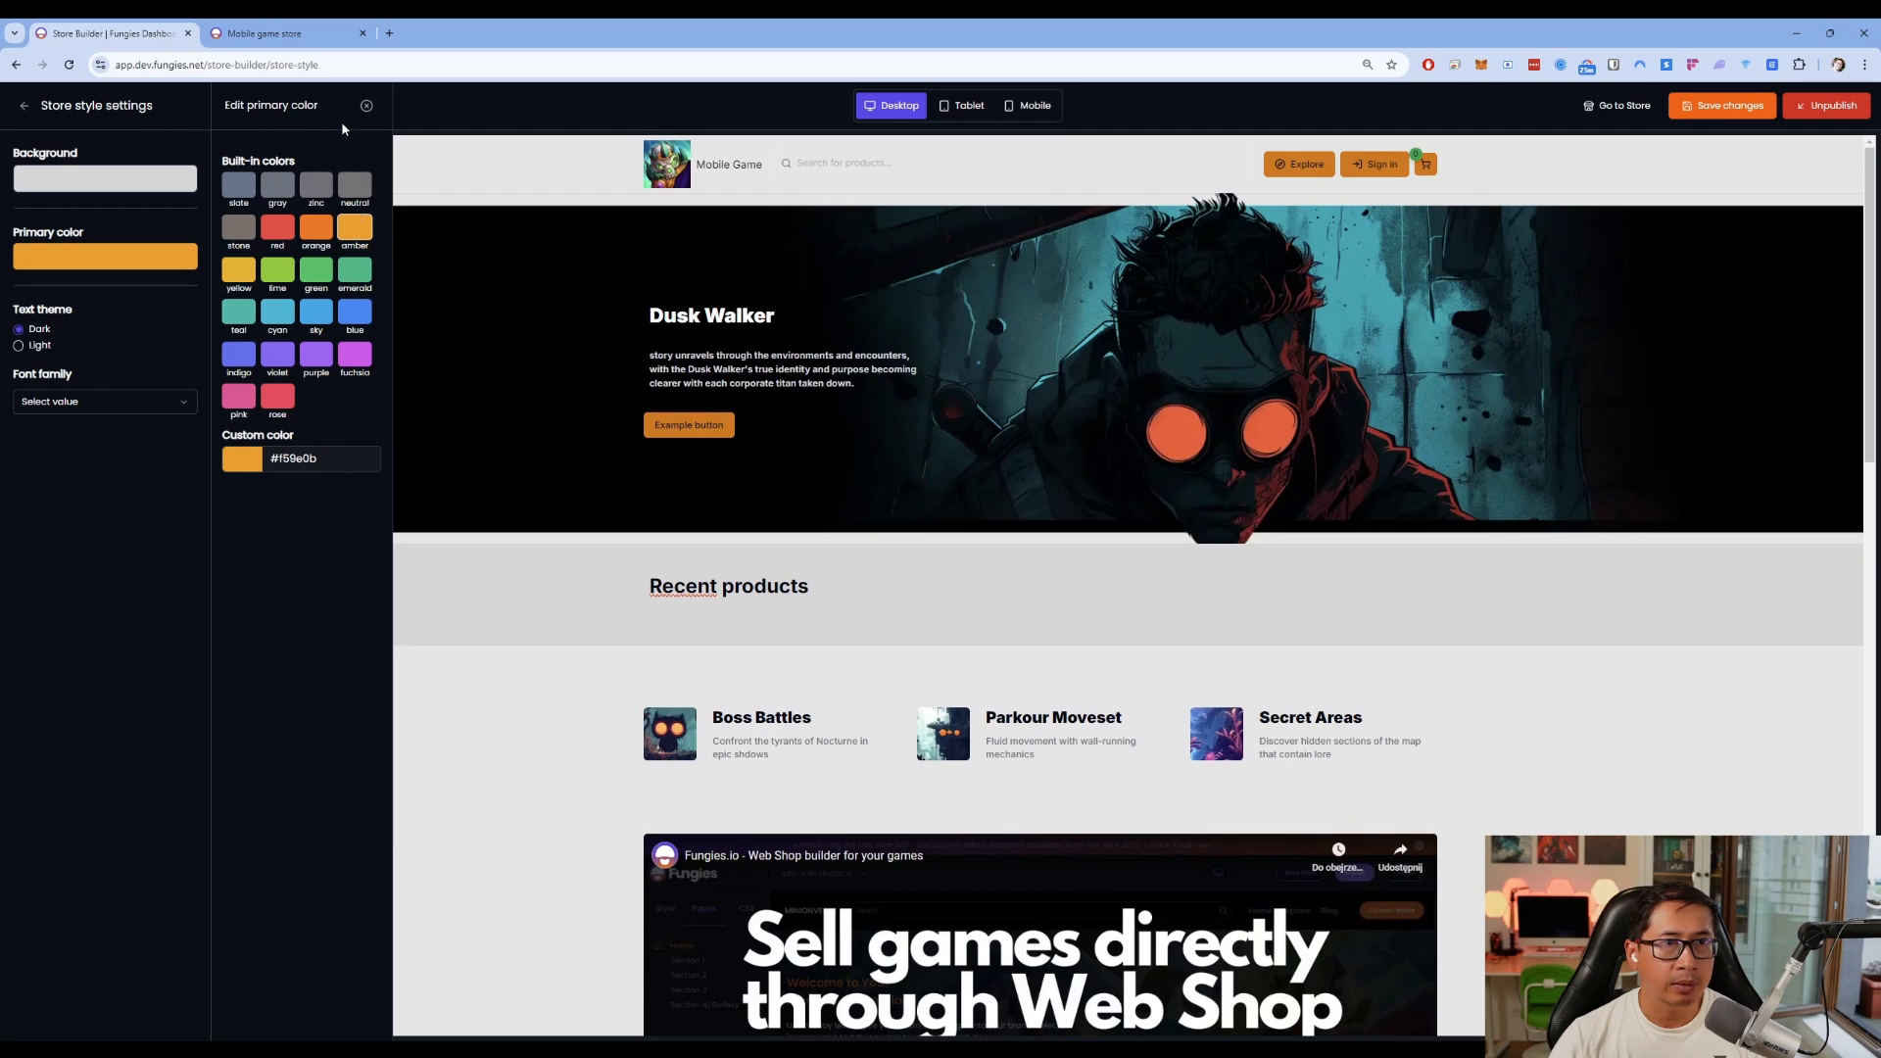
pyautogui.click(363, 107)
pyautogui.click(141, 185)
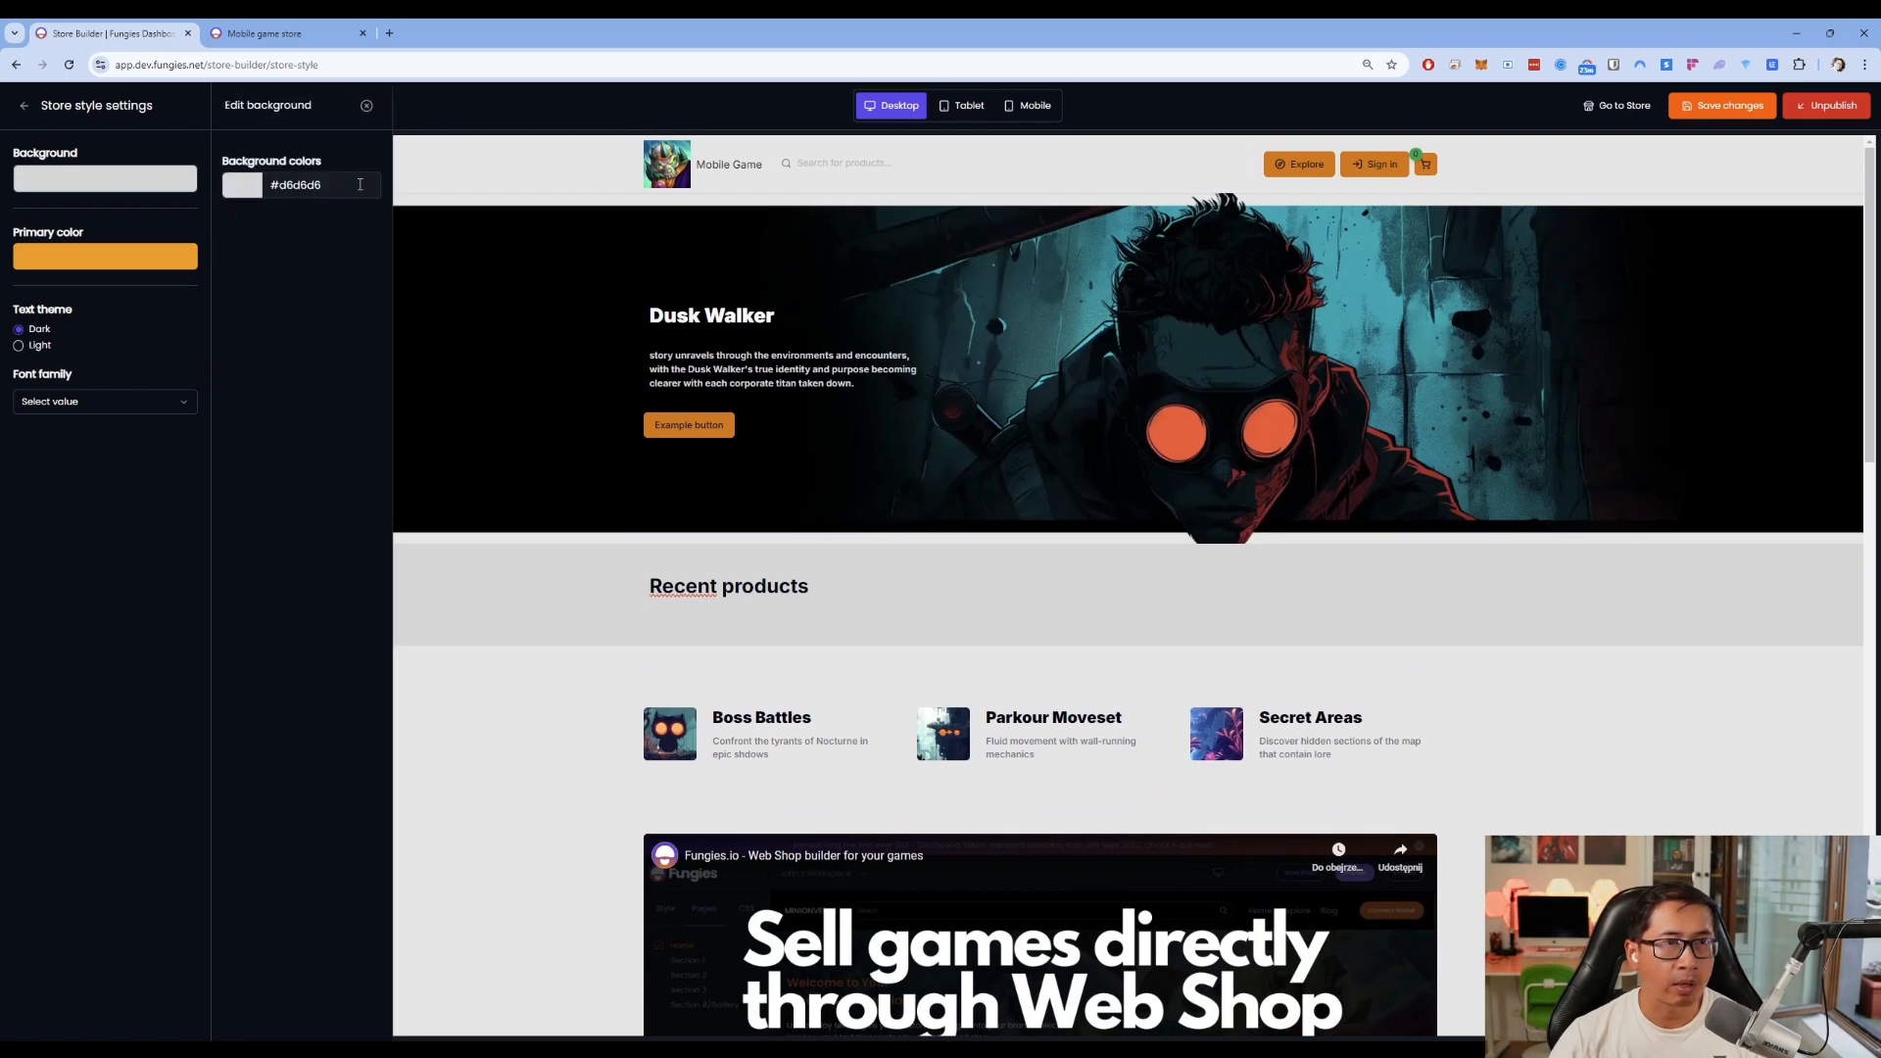
pyautogui.click(364, 107)
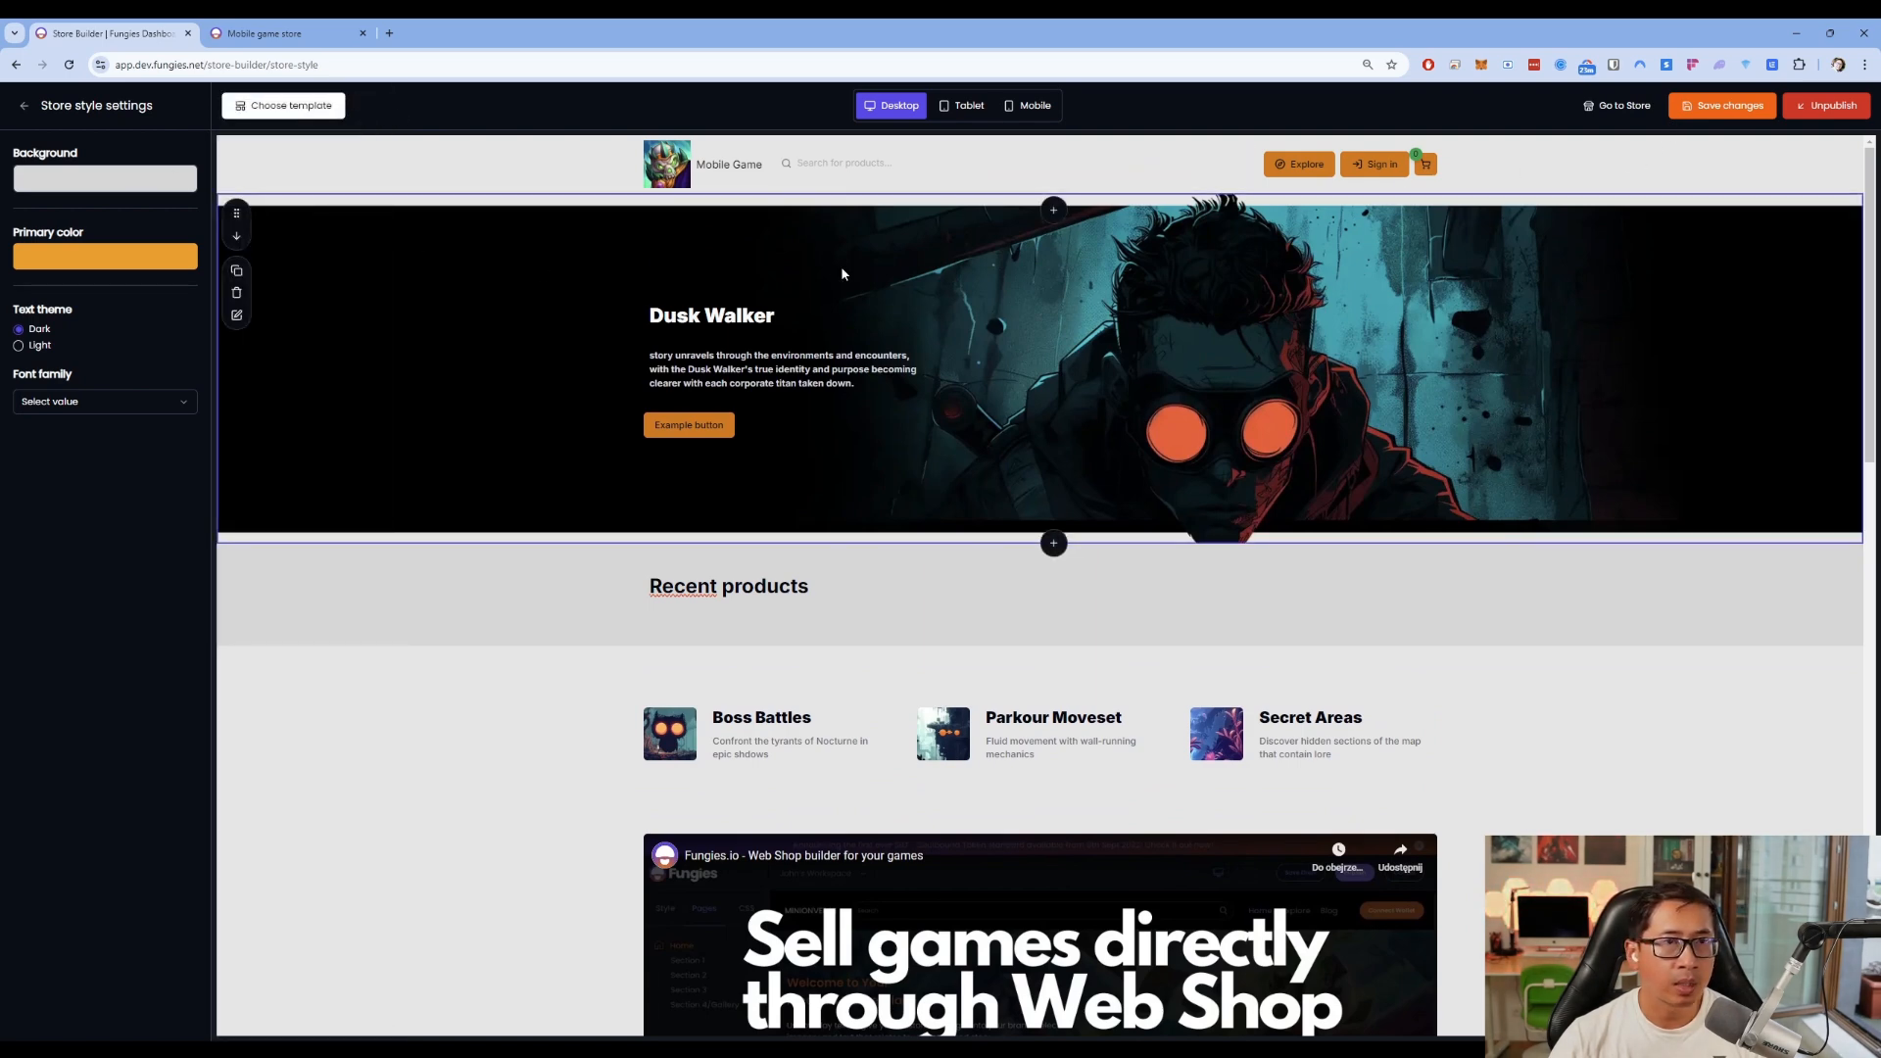
pyautogui.click(1723, 105)
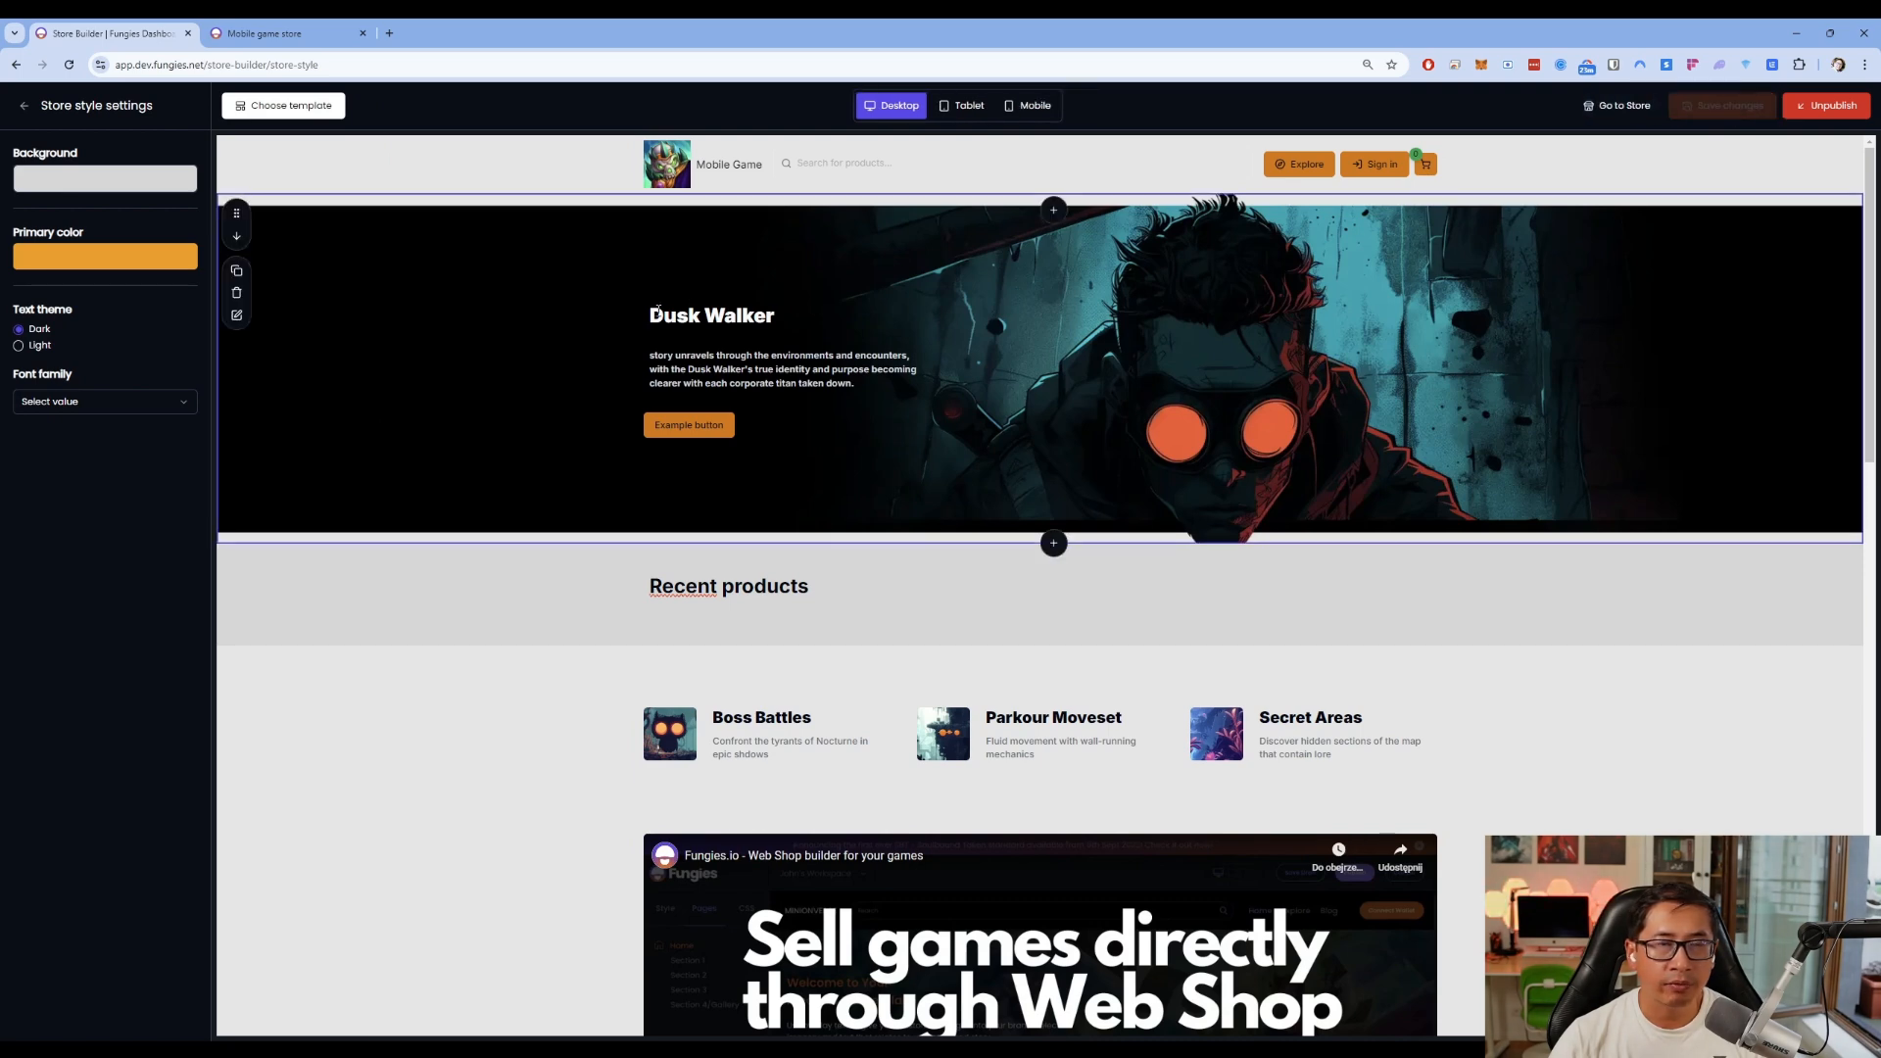
pyautogui.click(24, 107)
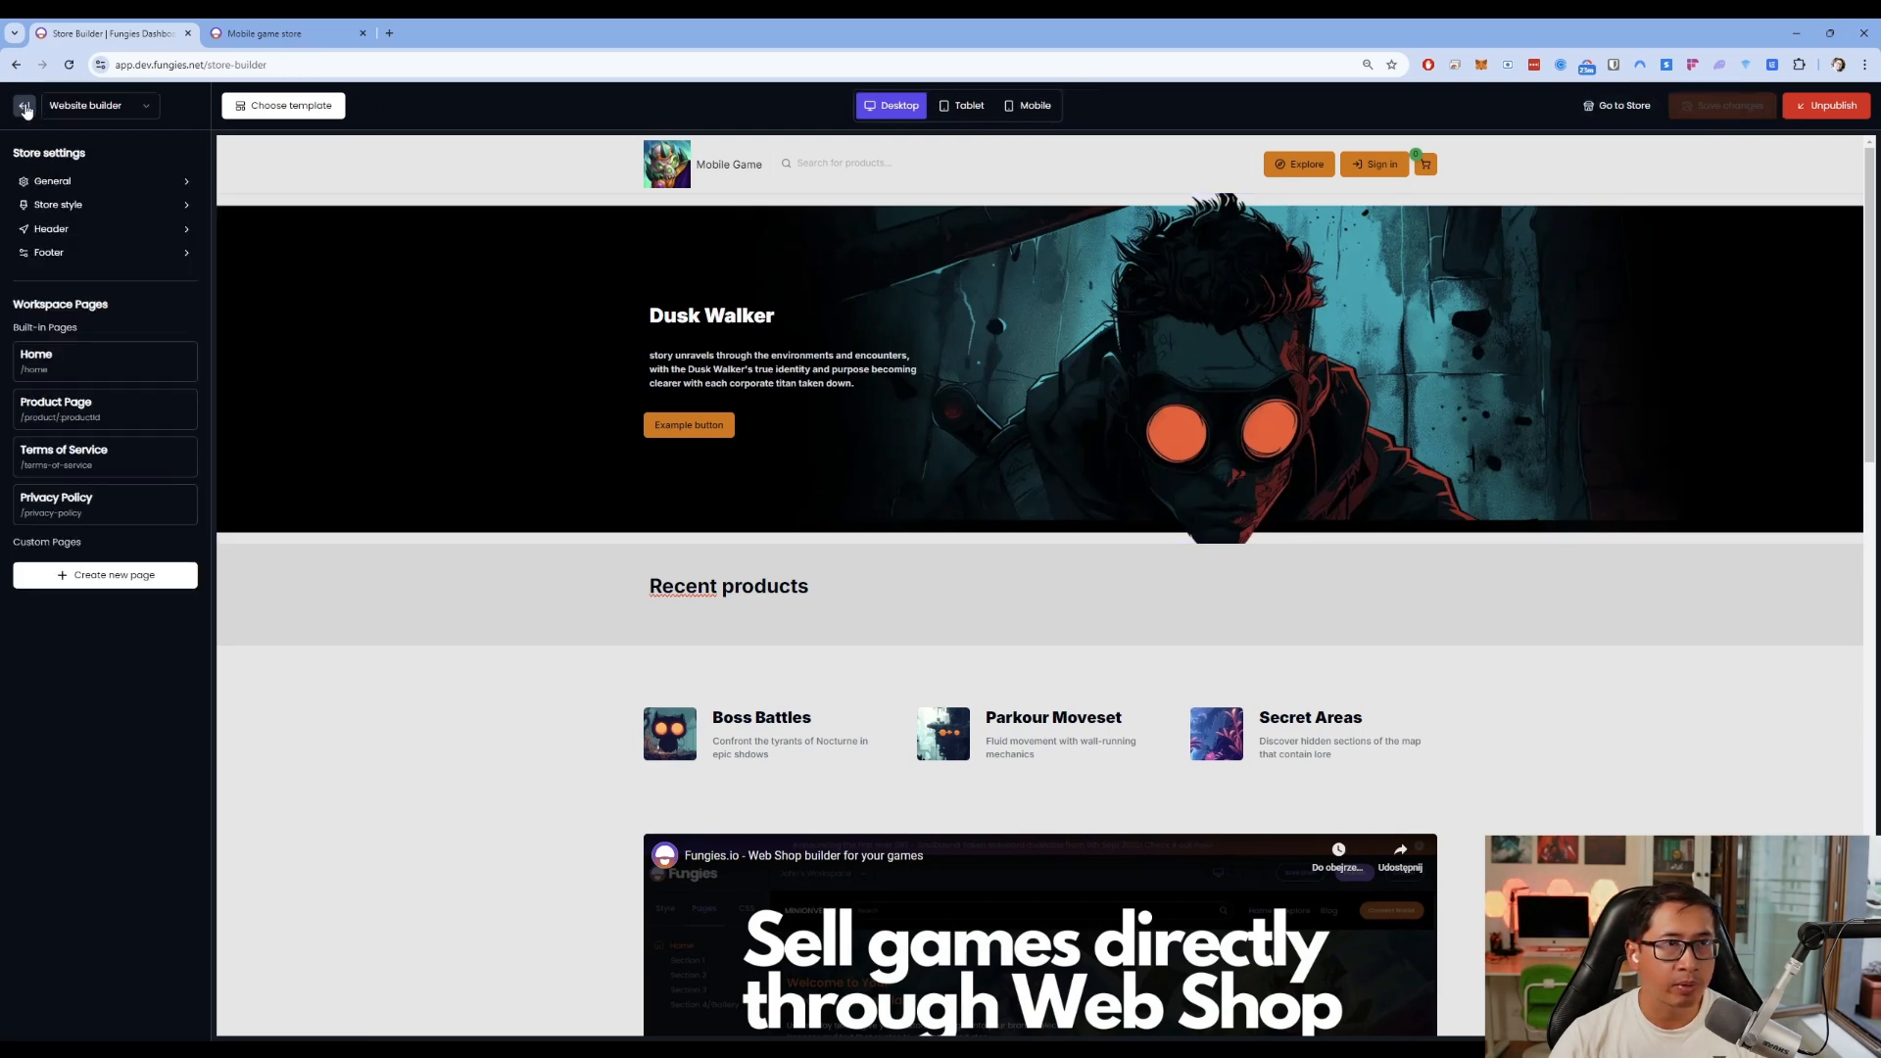
pyautogui.click(269, 33)
pyautogui.press('F5')
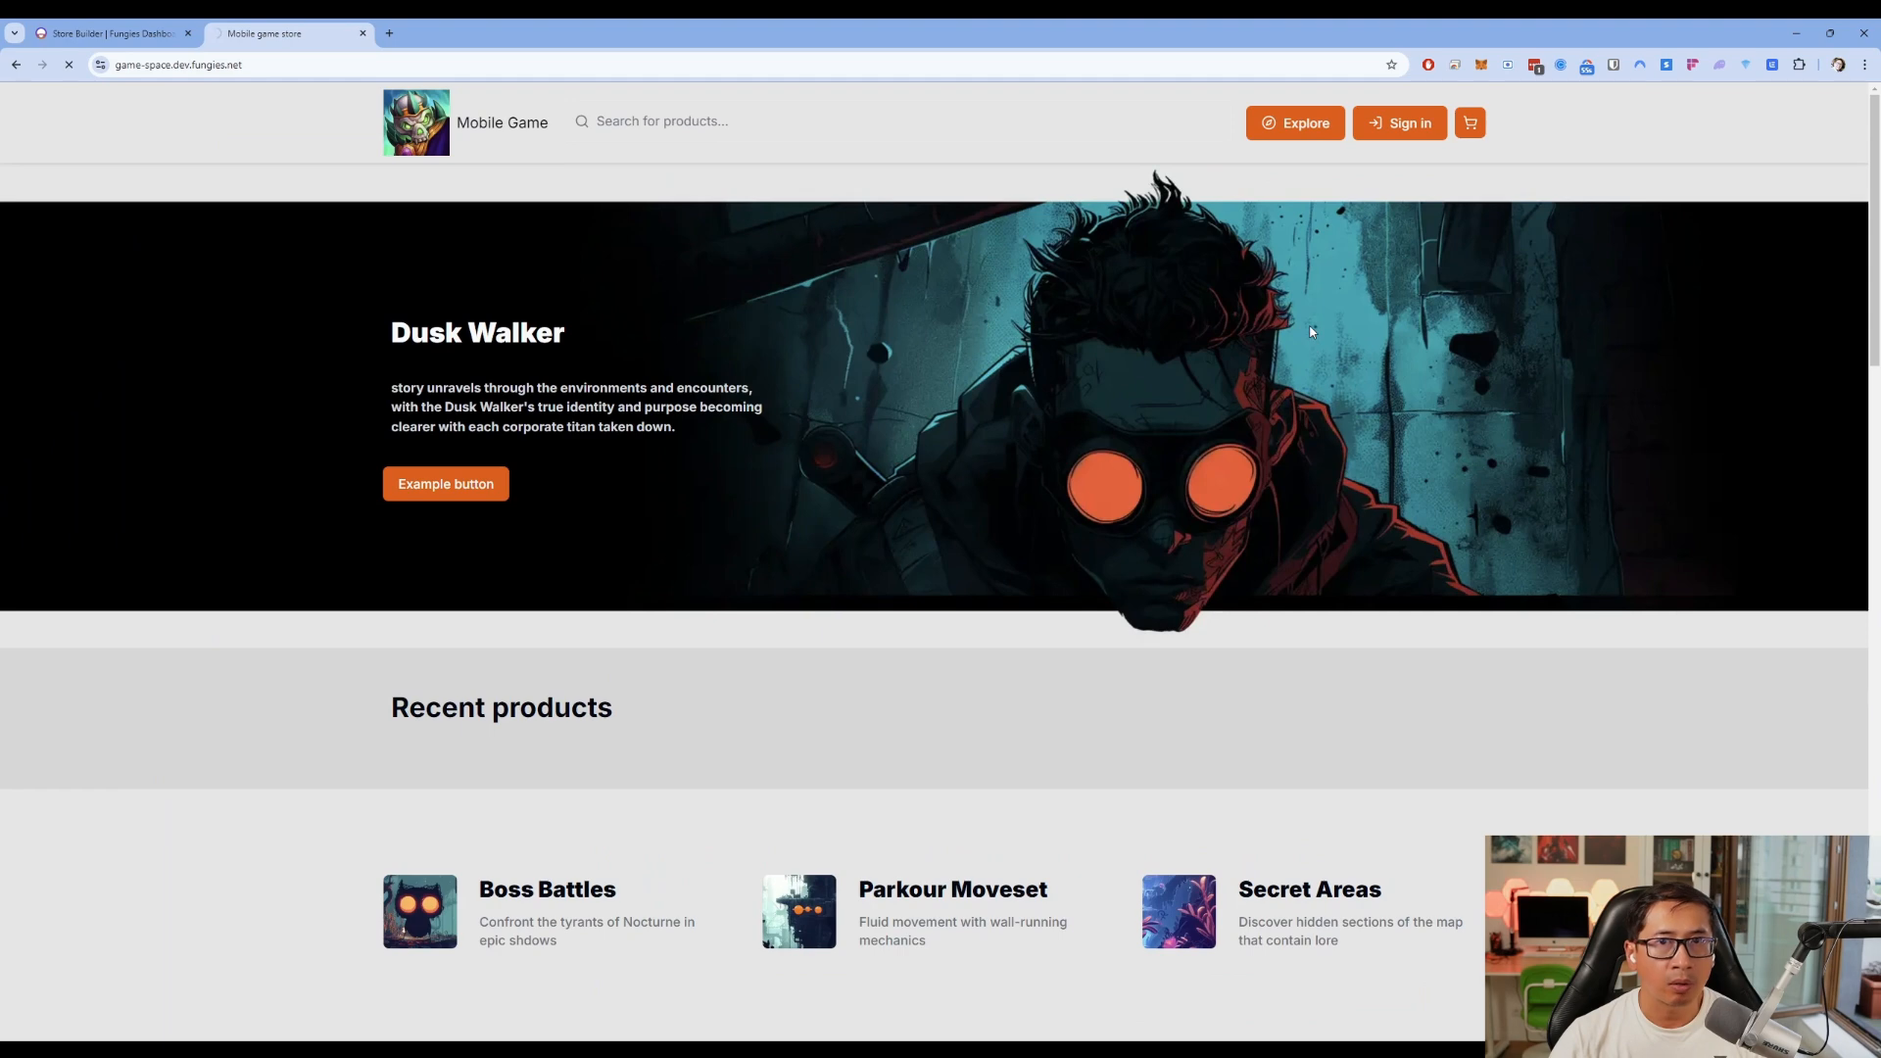
pyautogui.hotkey('ctrl', 'shift', 'Tab')
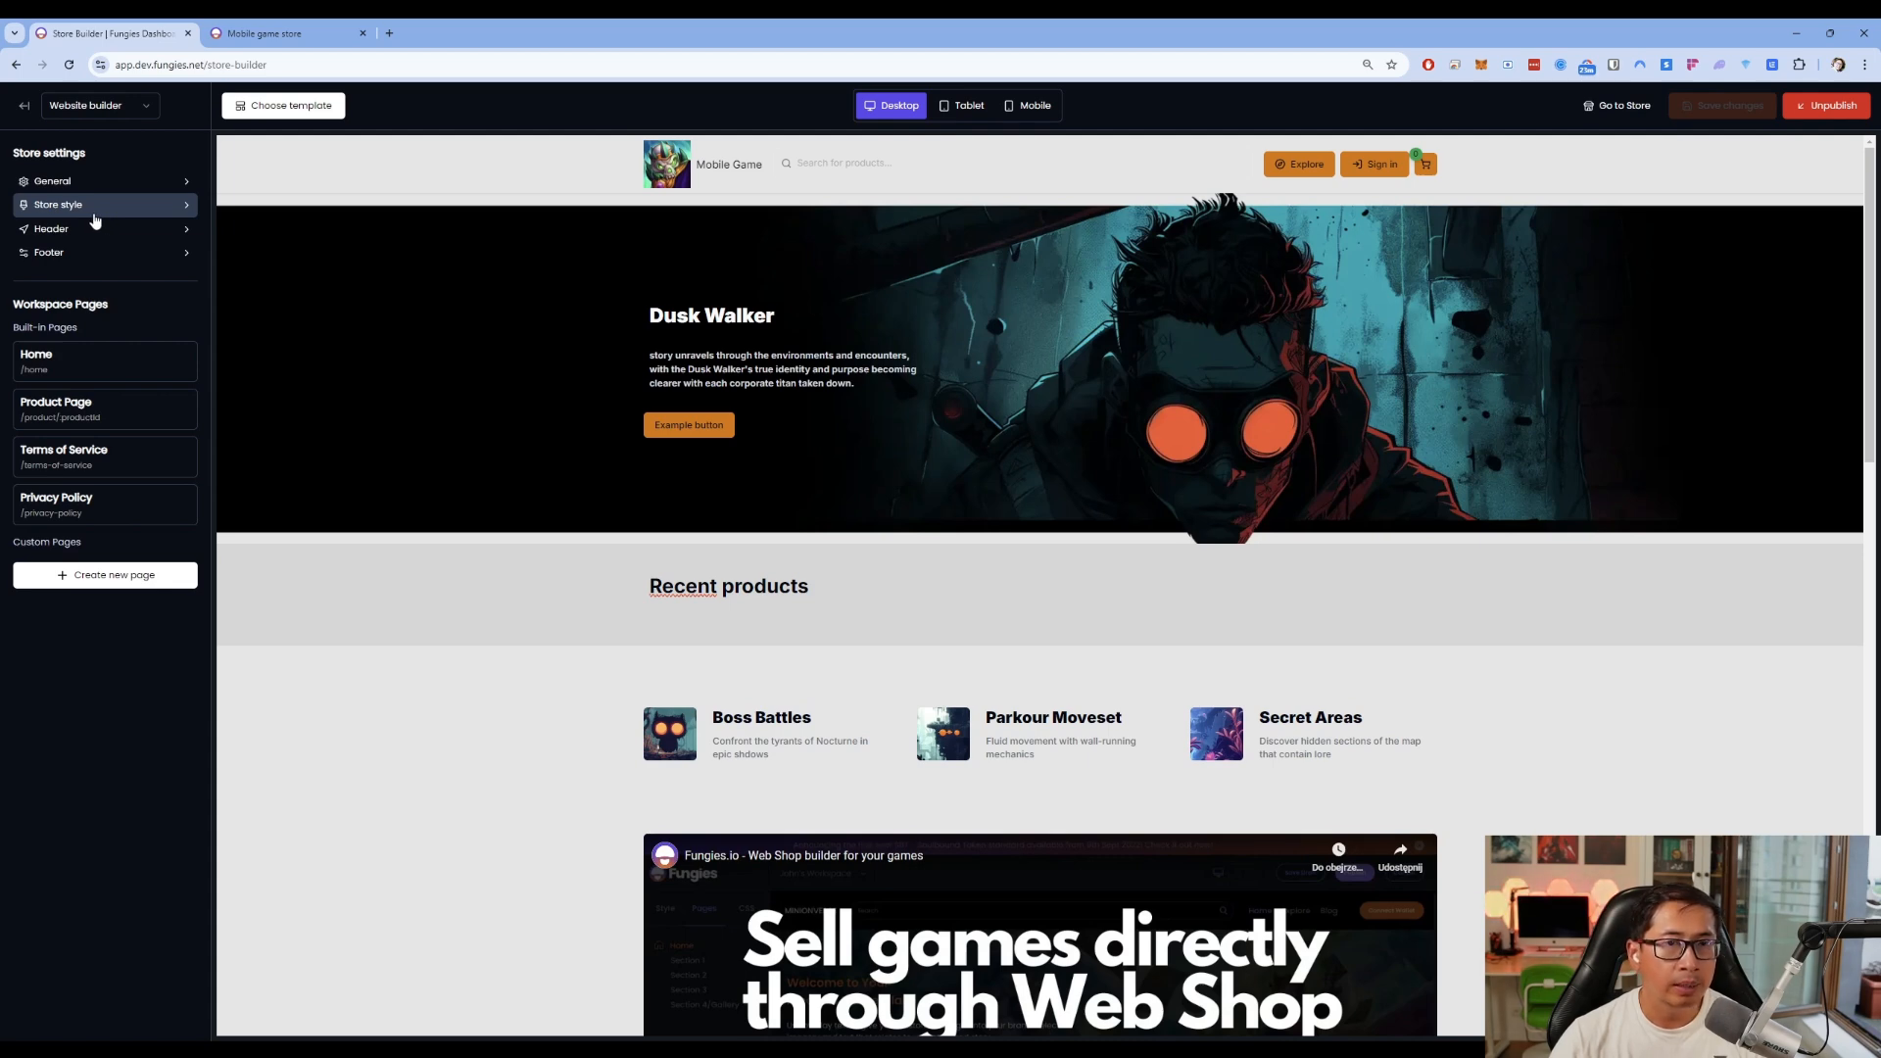
# Leave the builder for the Game Assets page and start creating a new project
pyautogui.click(25, 108)
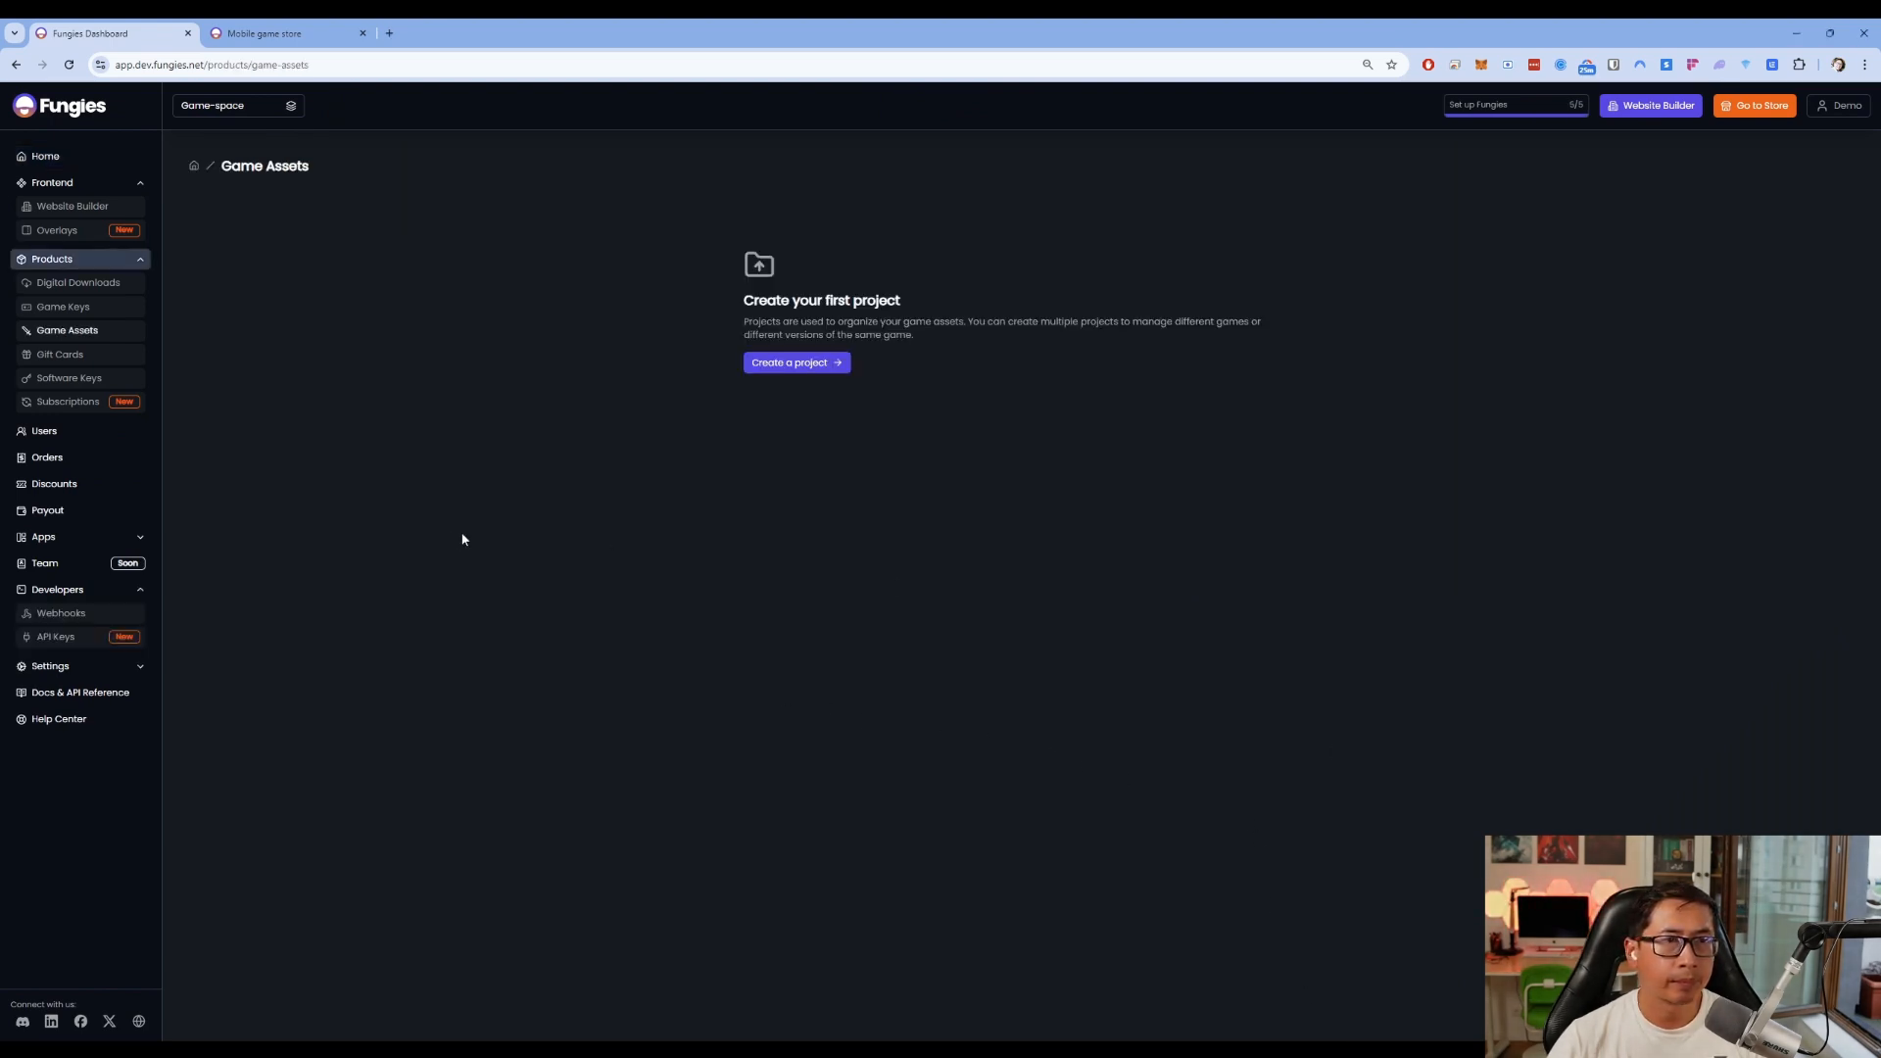
pyautogui.click(115, 539)
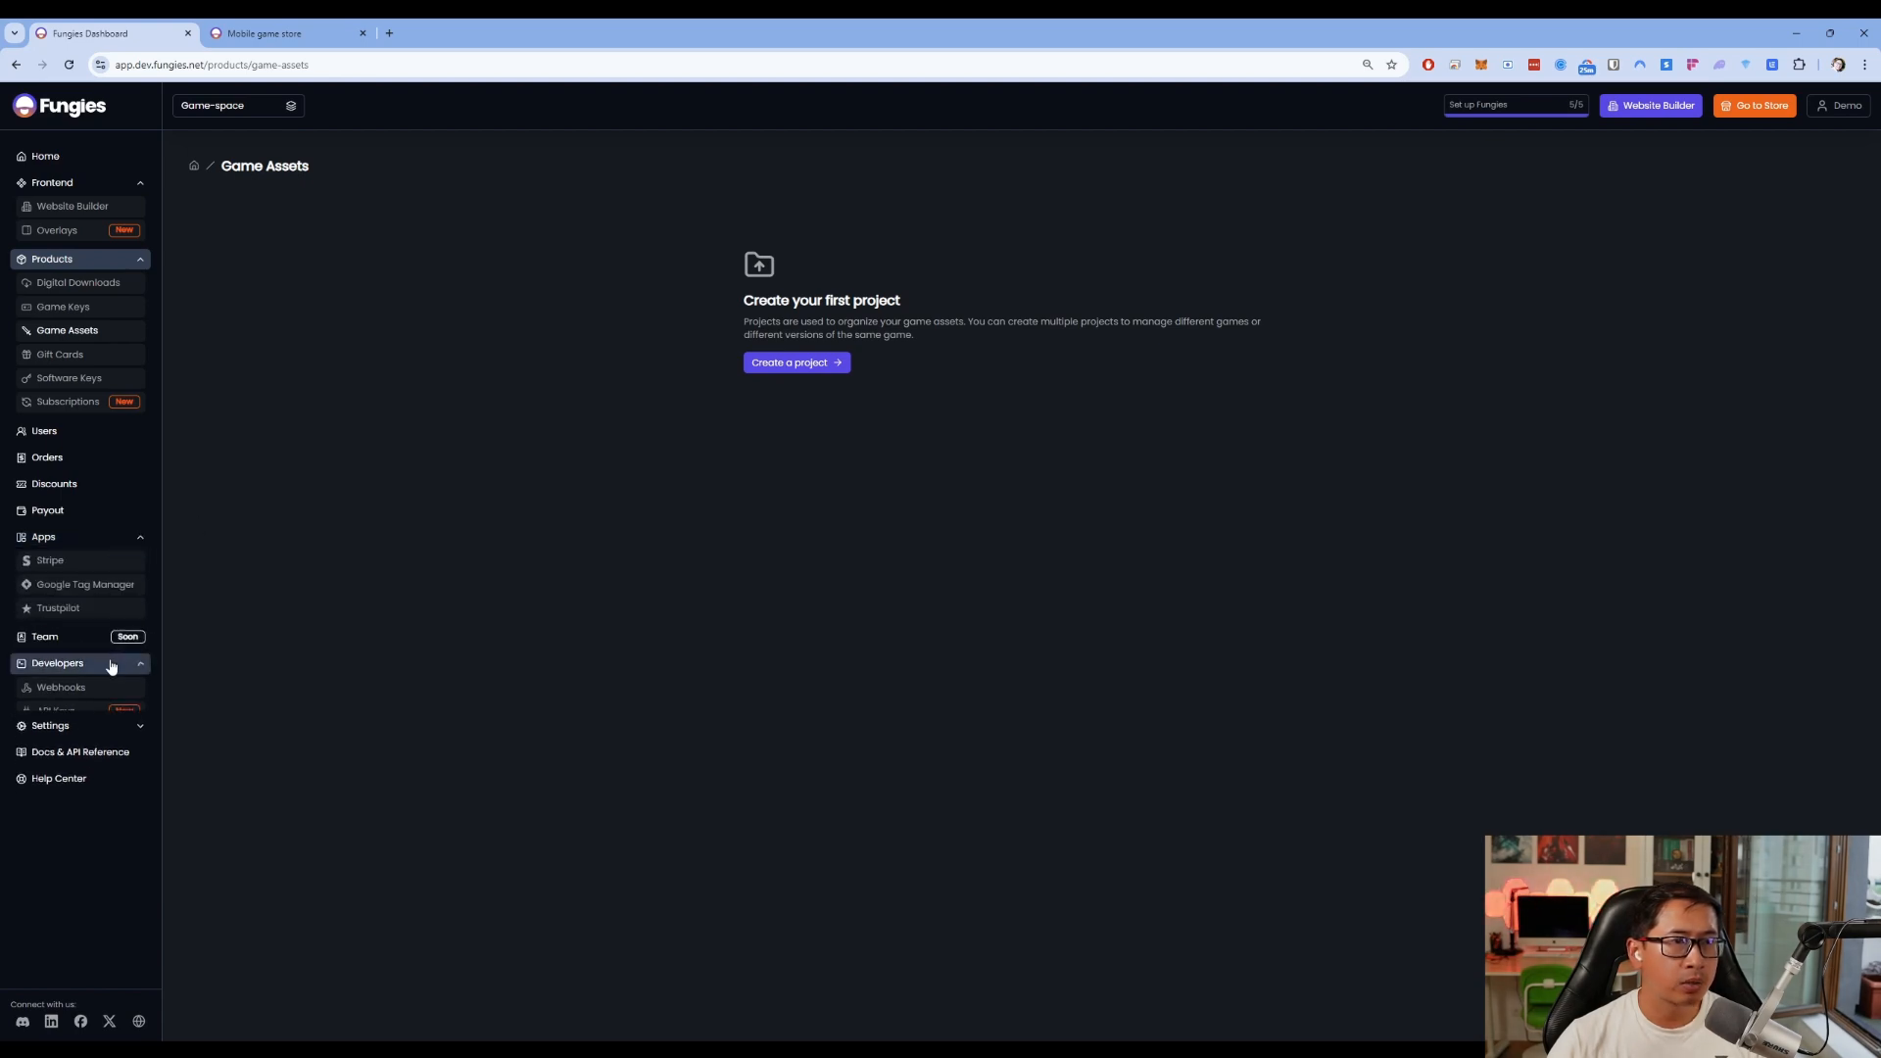
pyautogui.click(110, 665)
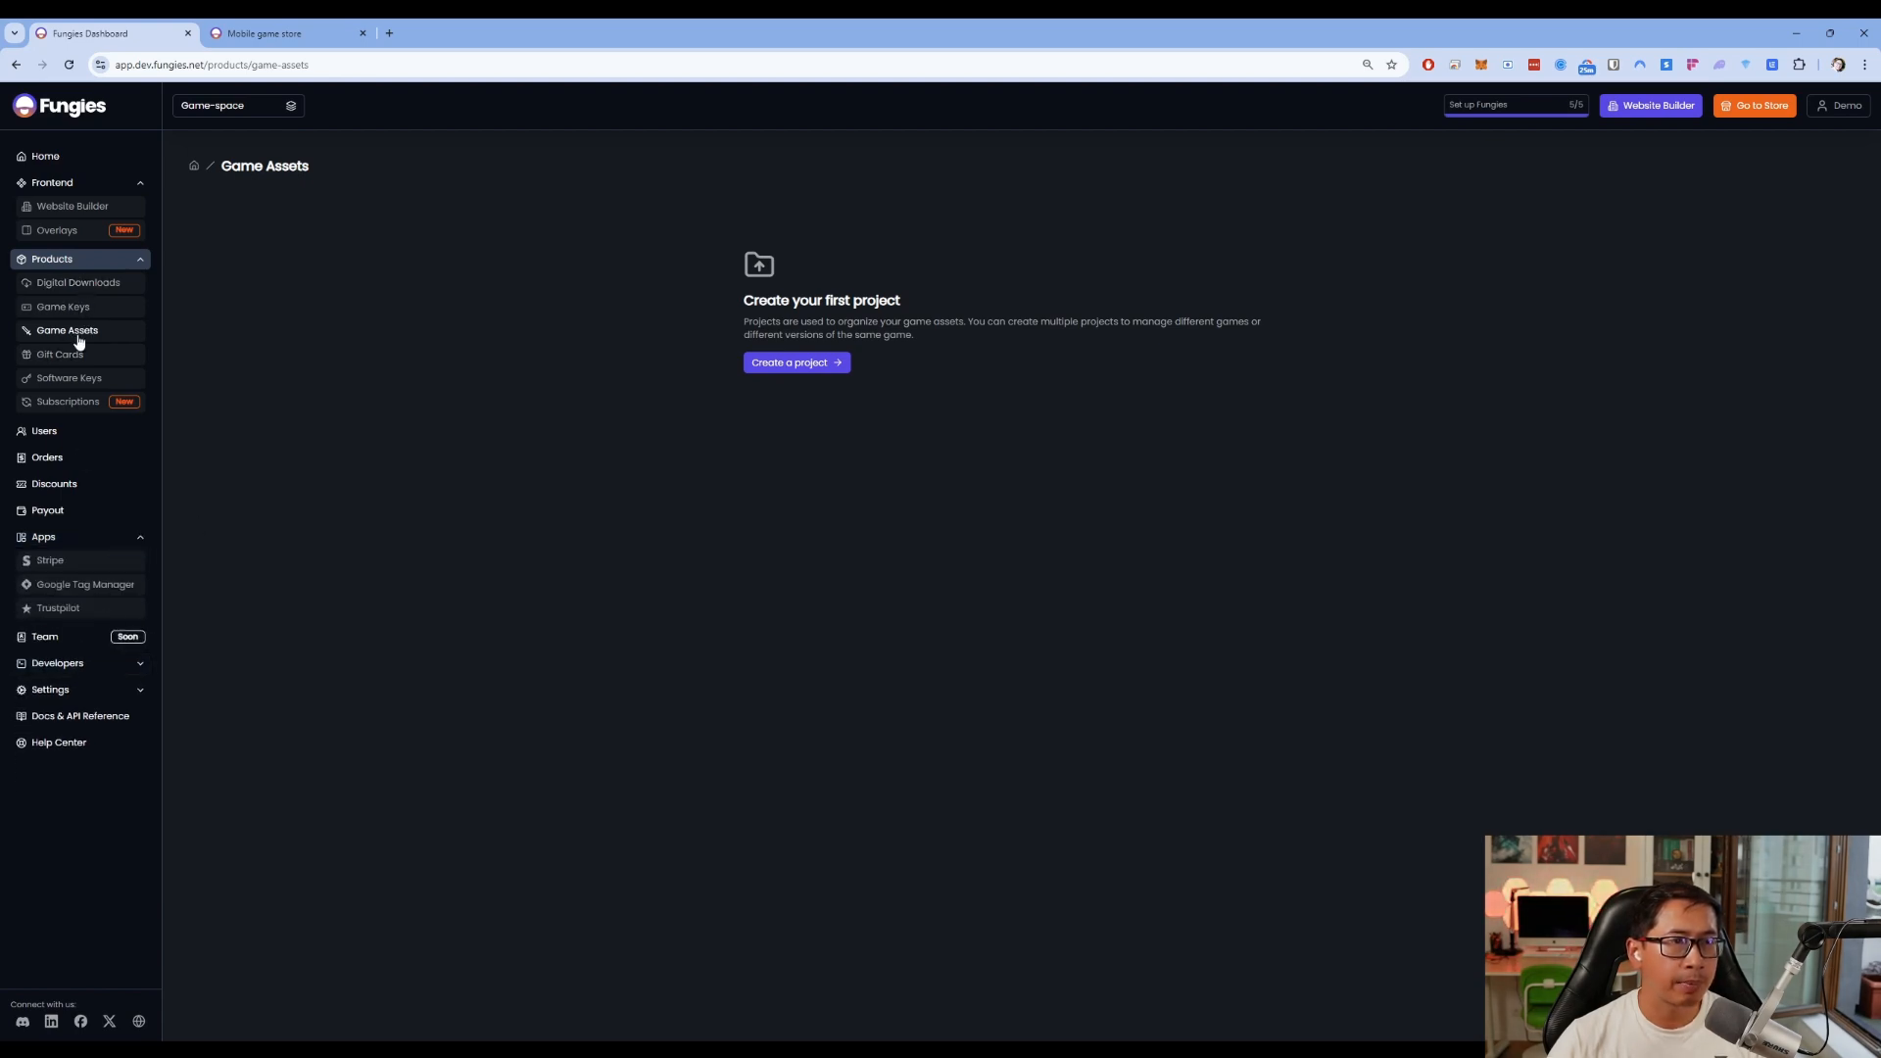
pyautogui.click(793, 368)
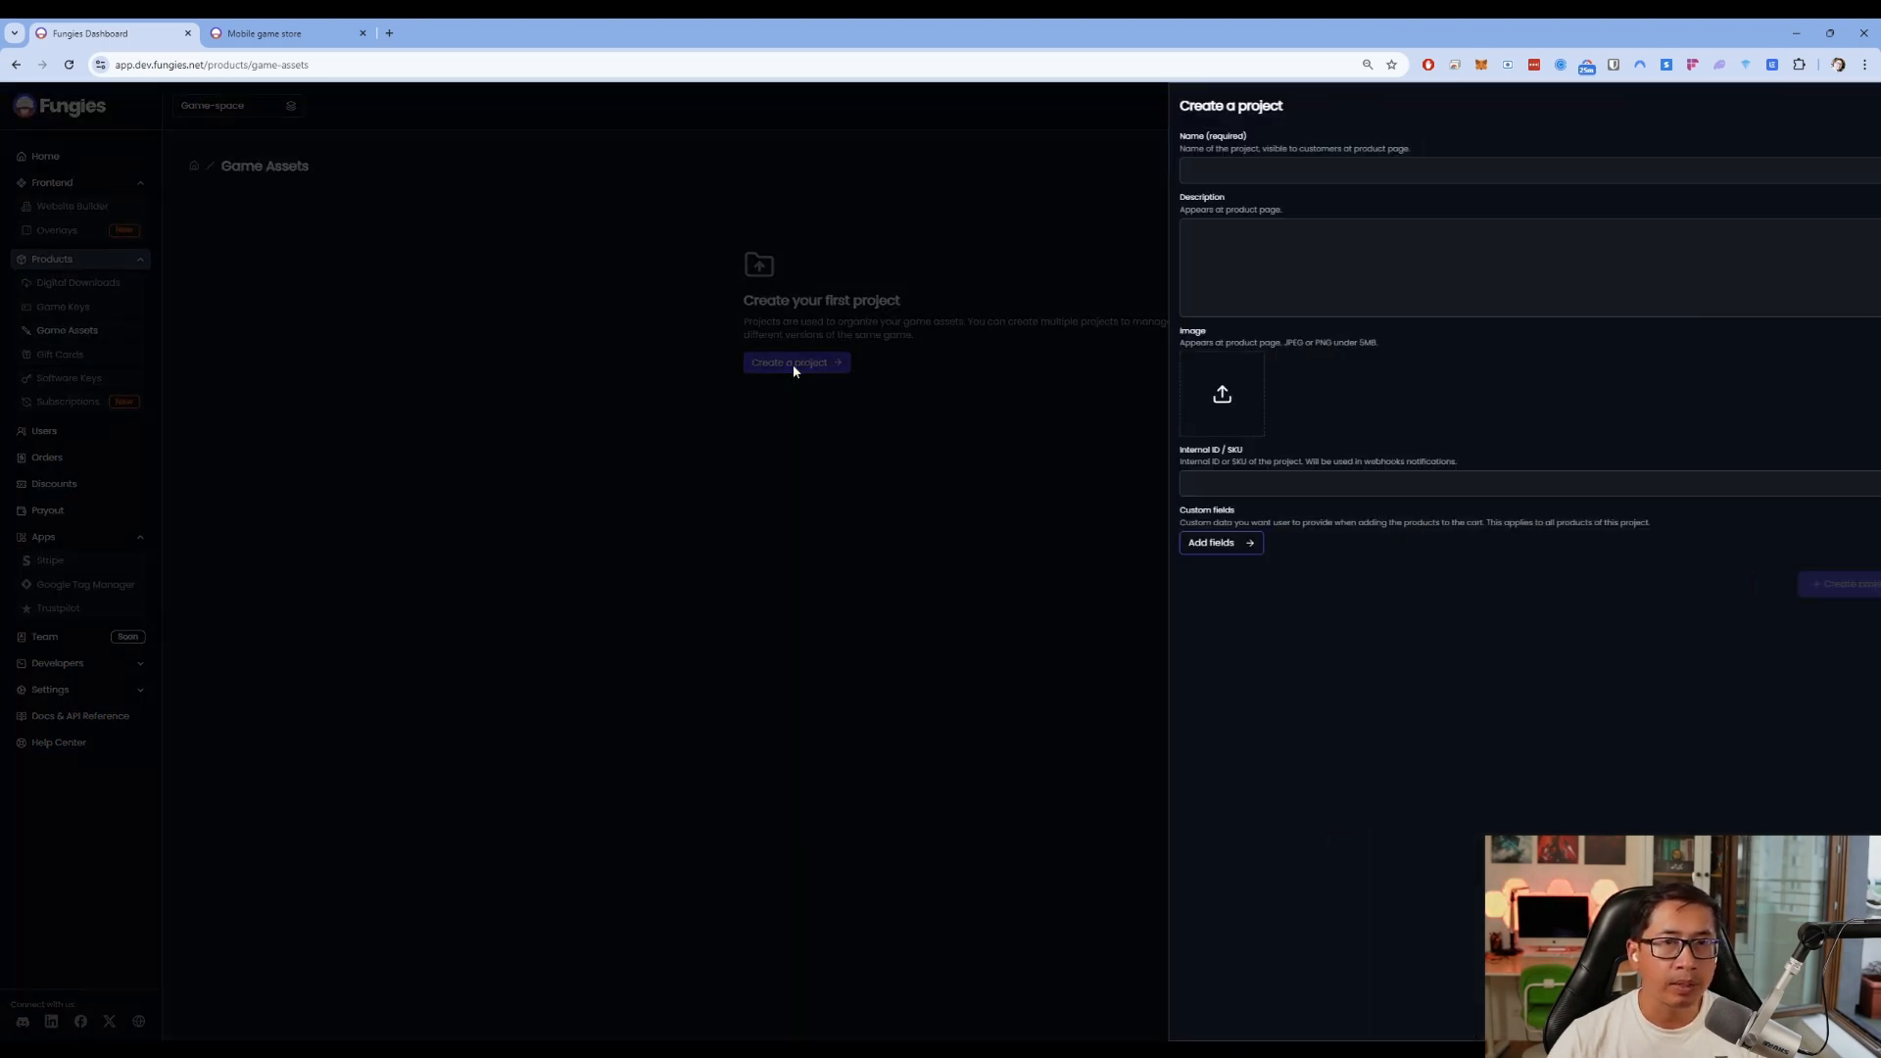
# Create the Minionverse project described 'This is a Mobile Game Store' with an uploaded image
pyautogui.click(1244, 171)
pyautogui.write('Mini')
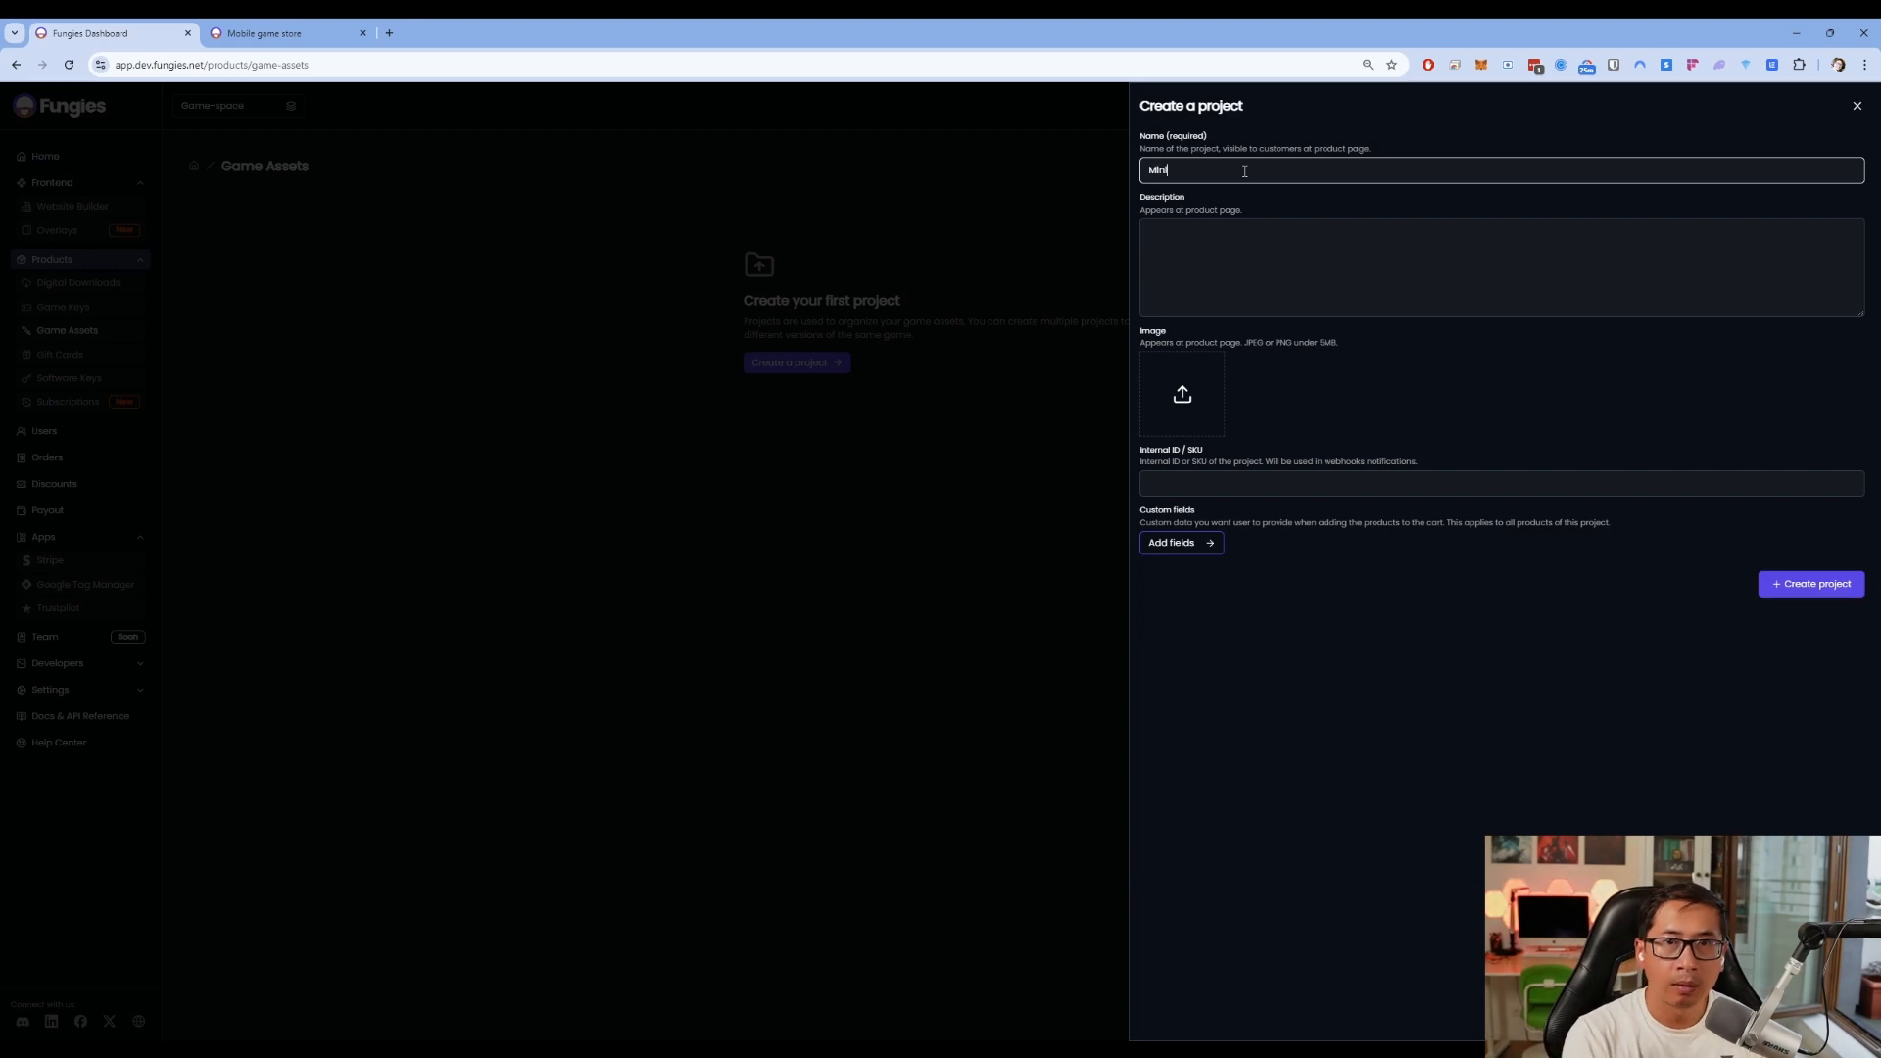
pyautogui.write('onverse')
pyautogui.press('Tab')
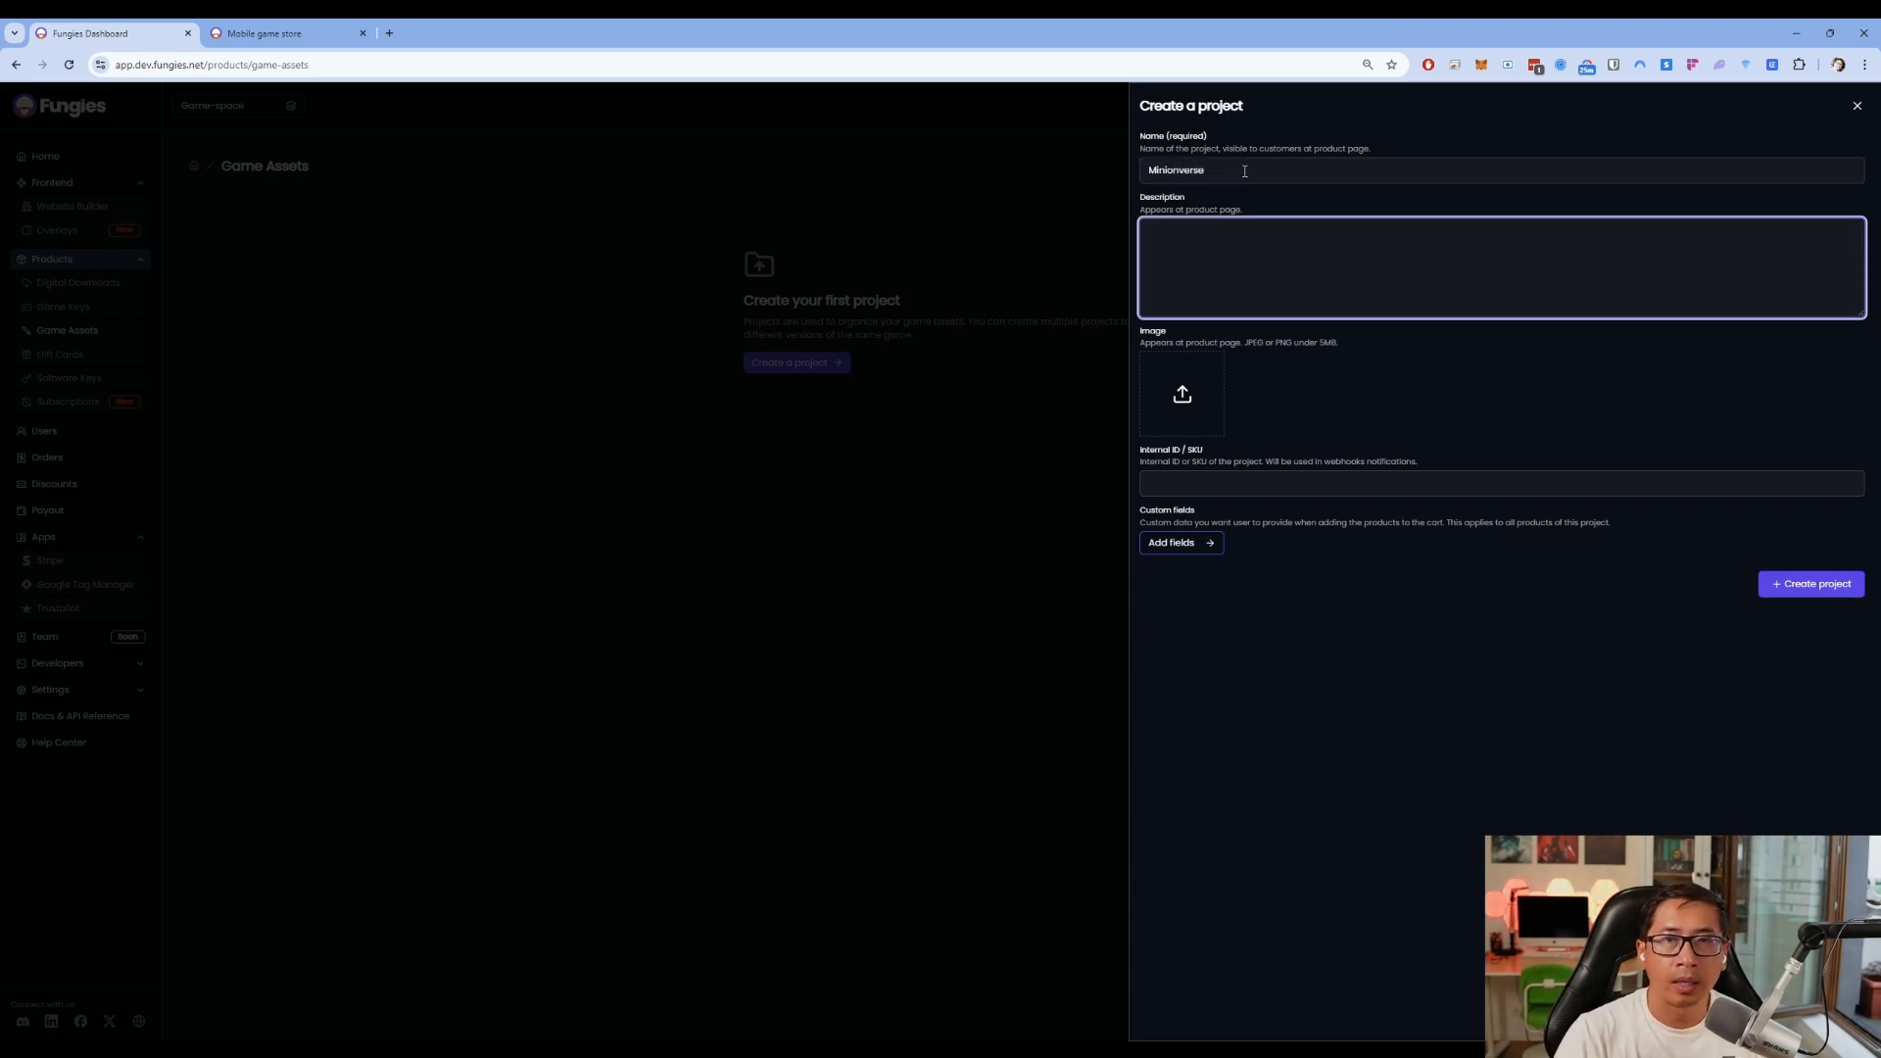
pyautogui.write('This is a')
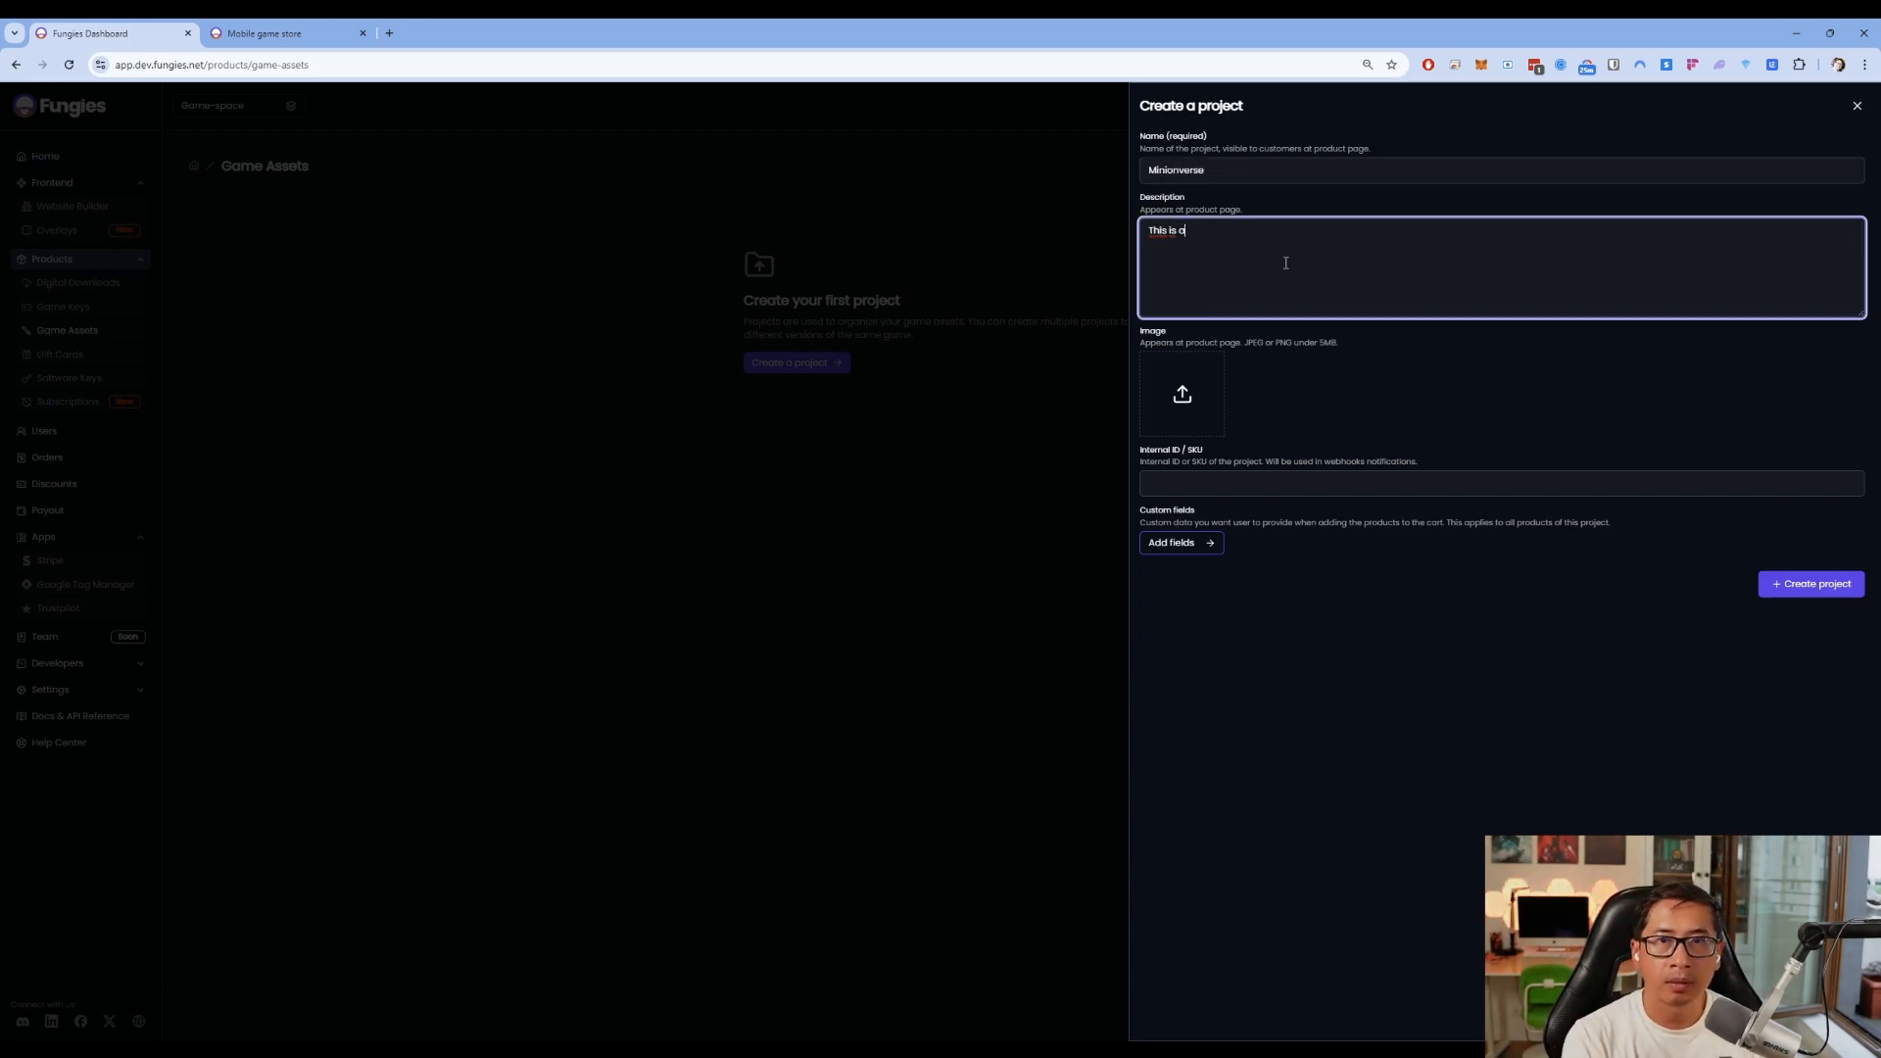
pyautogui.write(' Mobile Game')
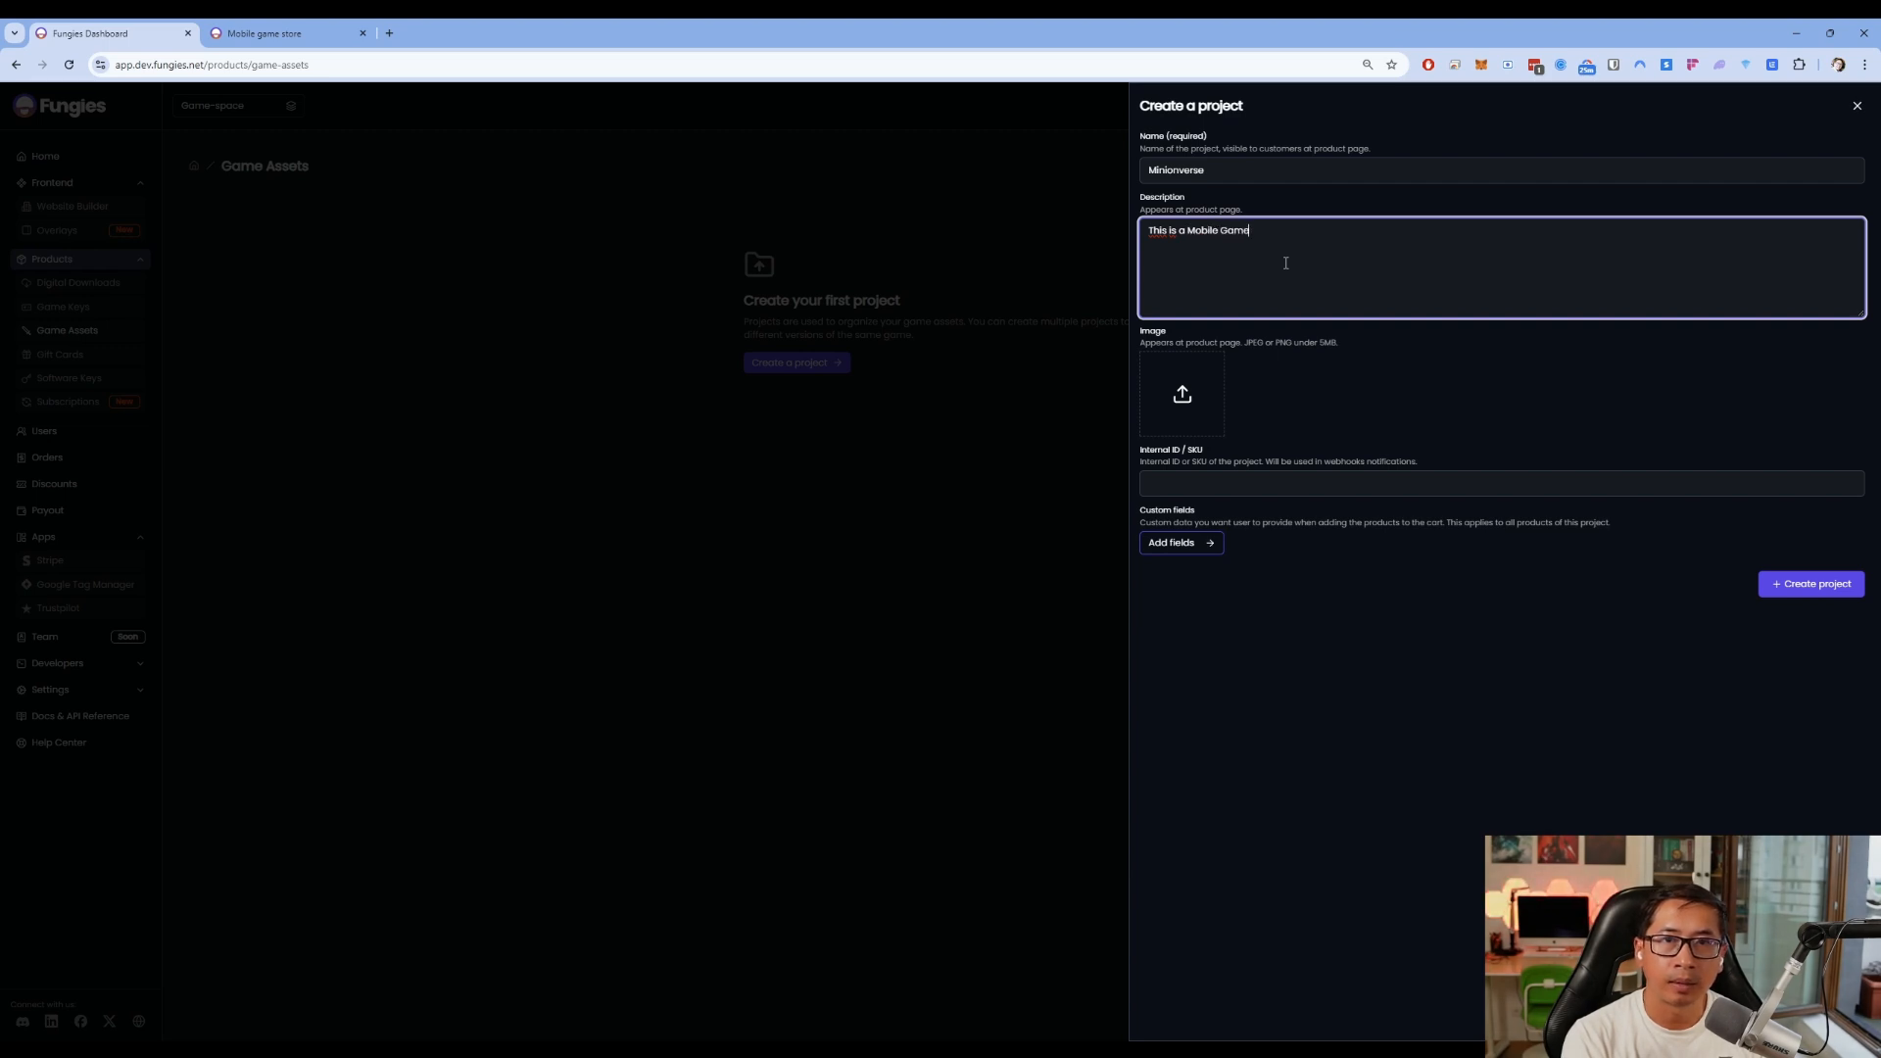
pyautogui.write(' Store')
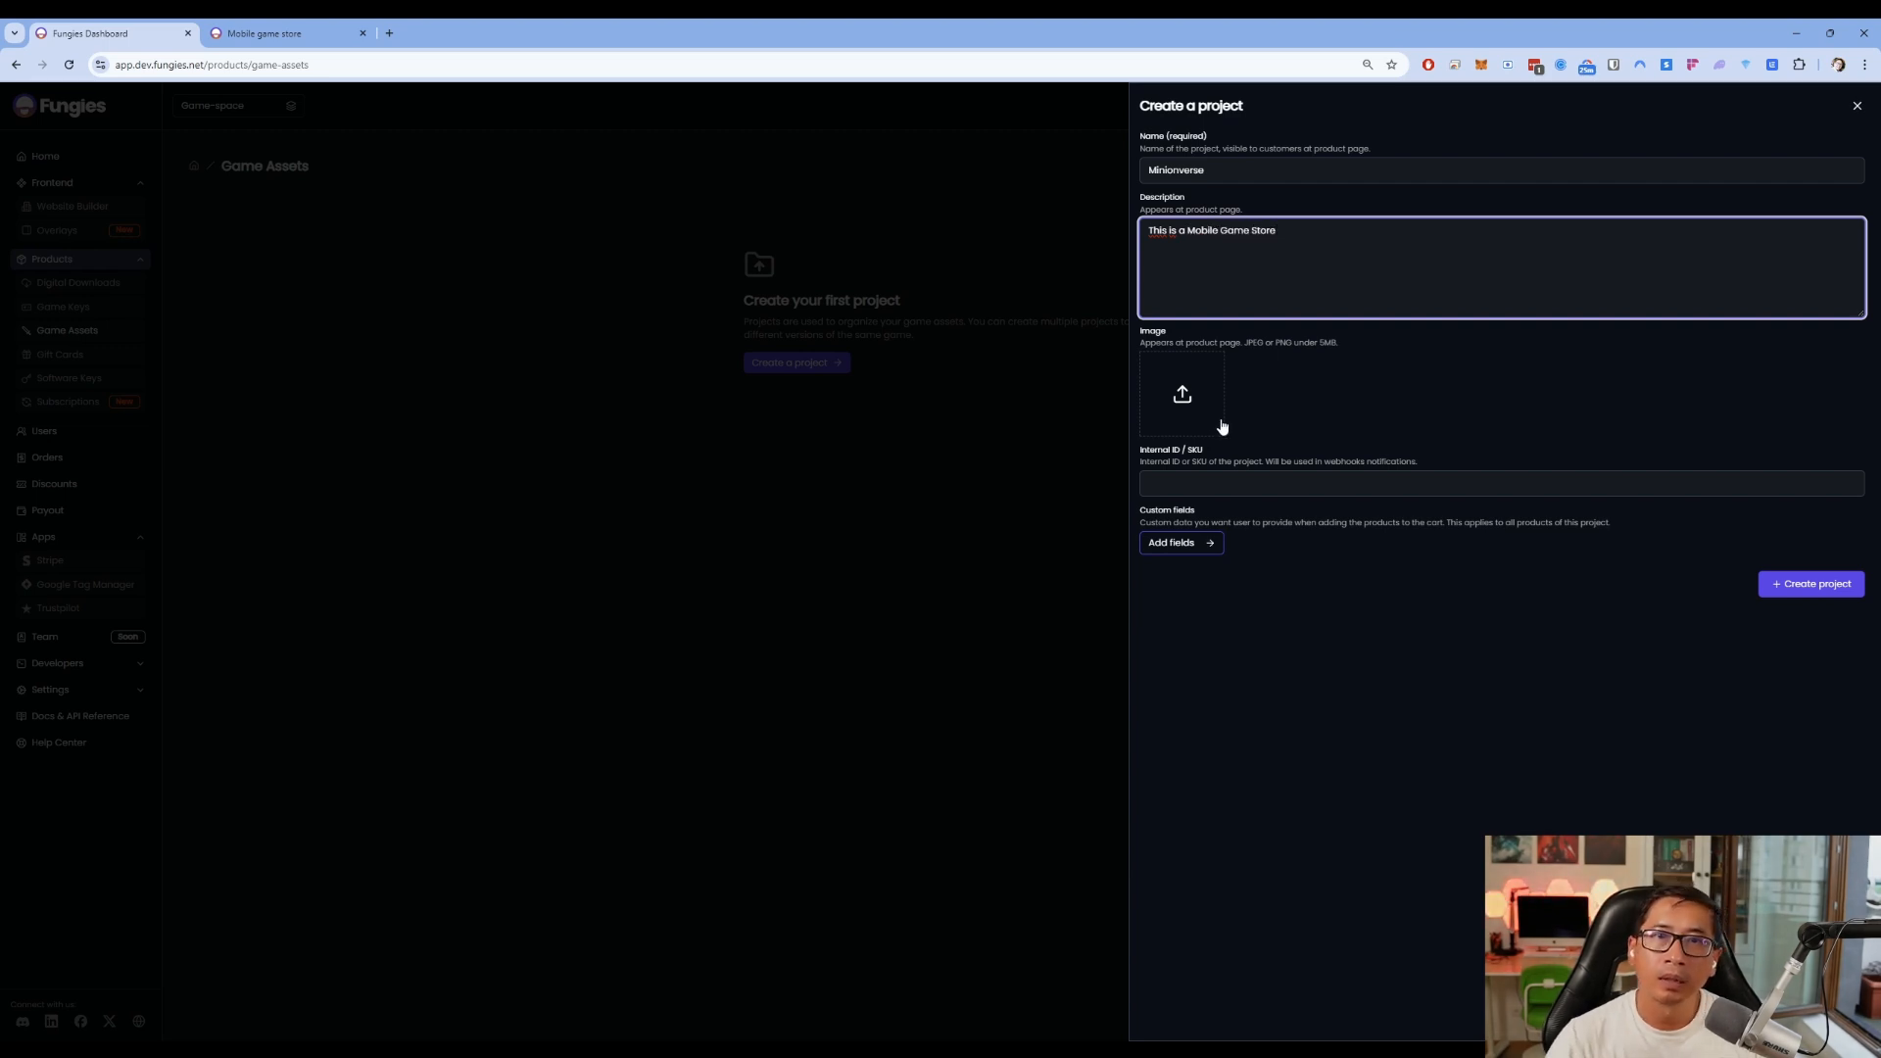
pyautogui.click(1183, 394)
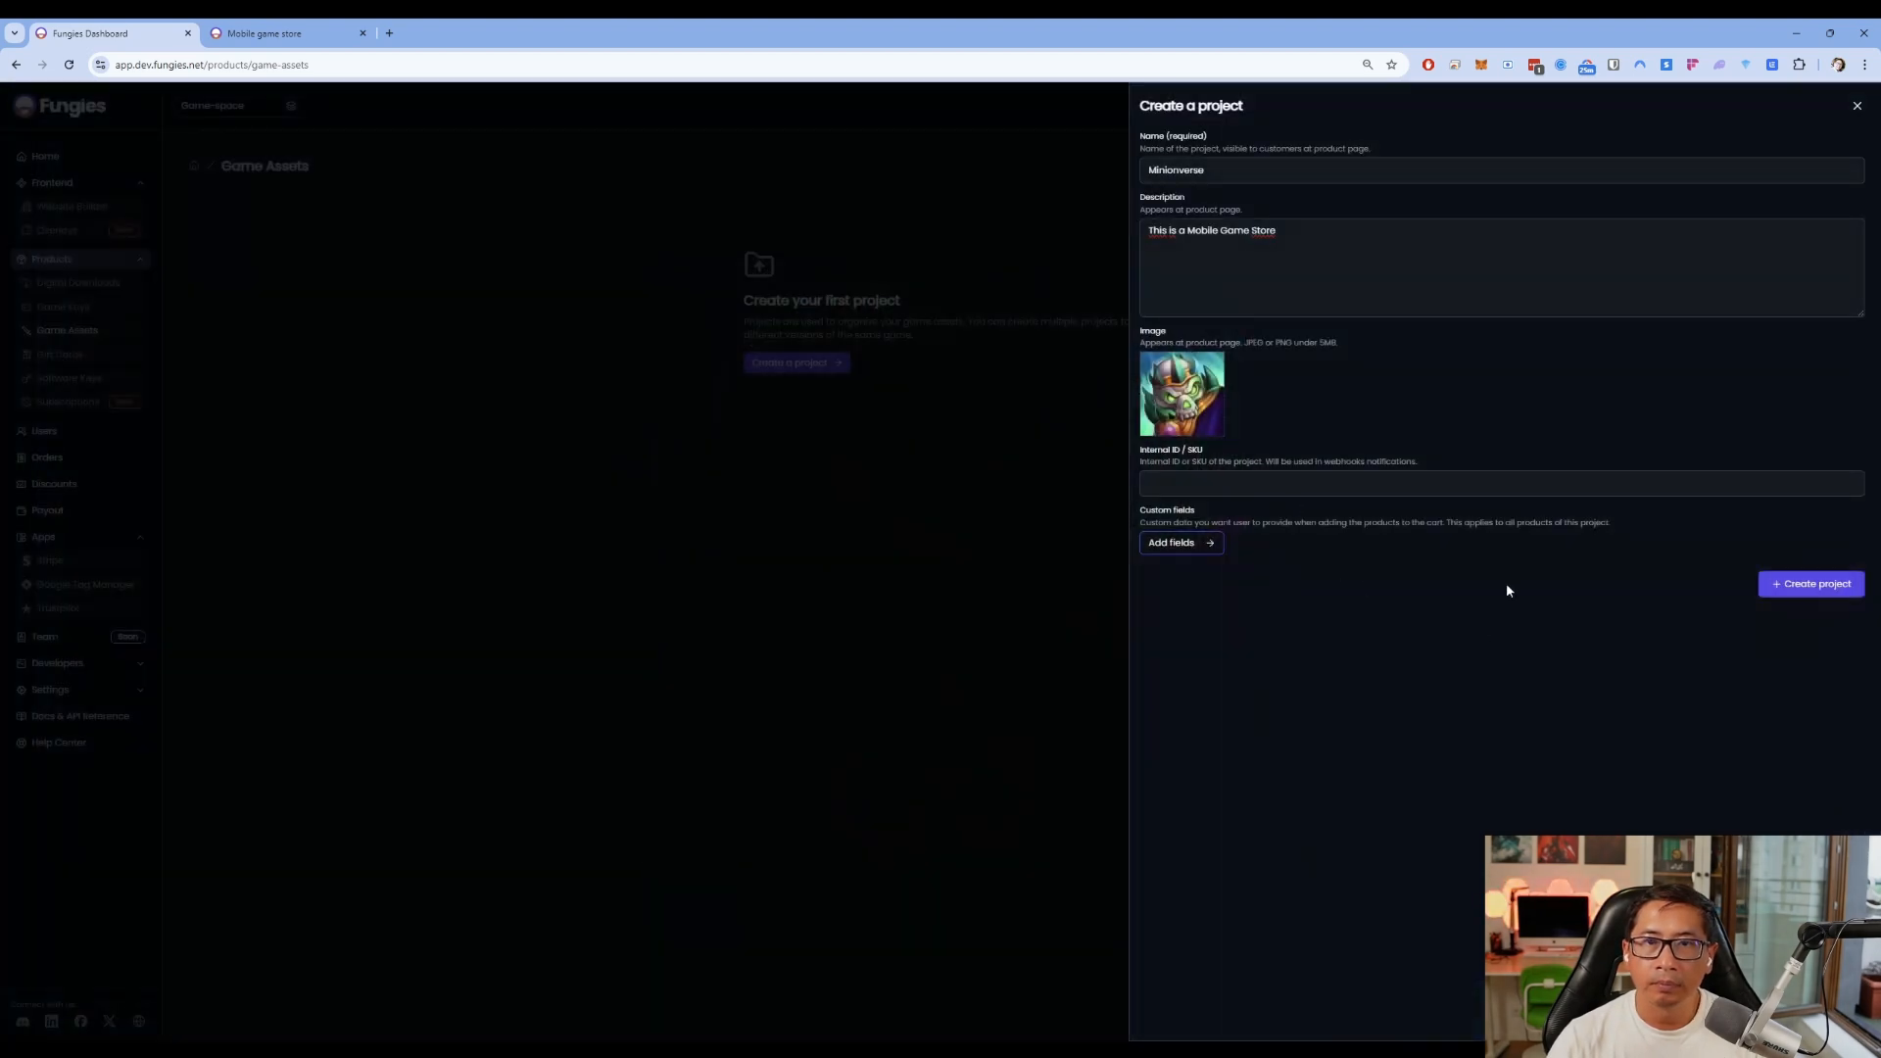
pyautogui.click(1832, 588)
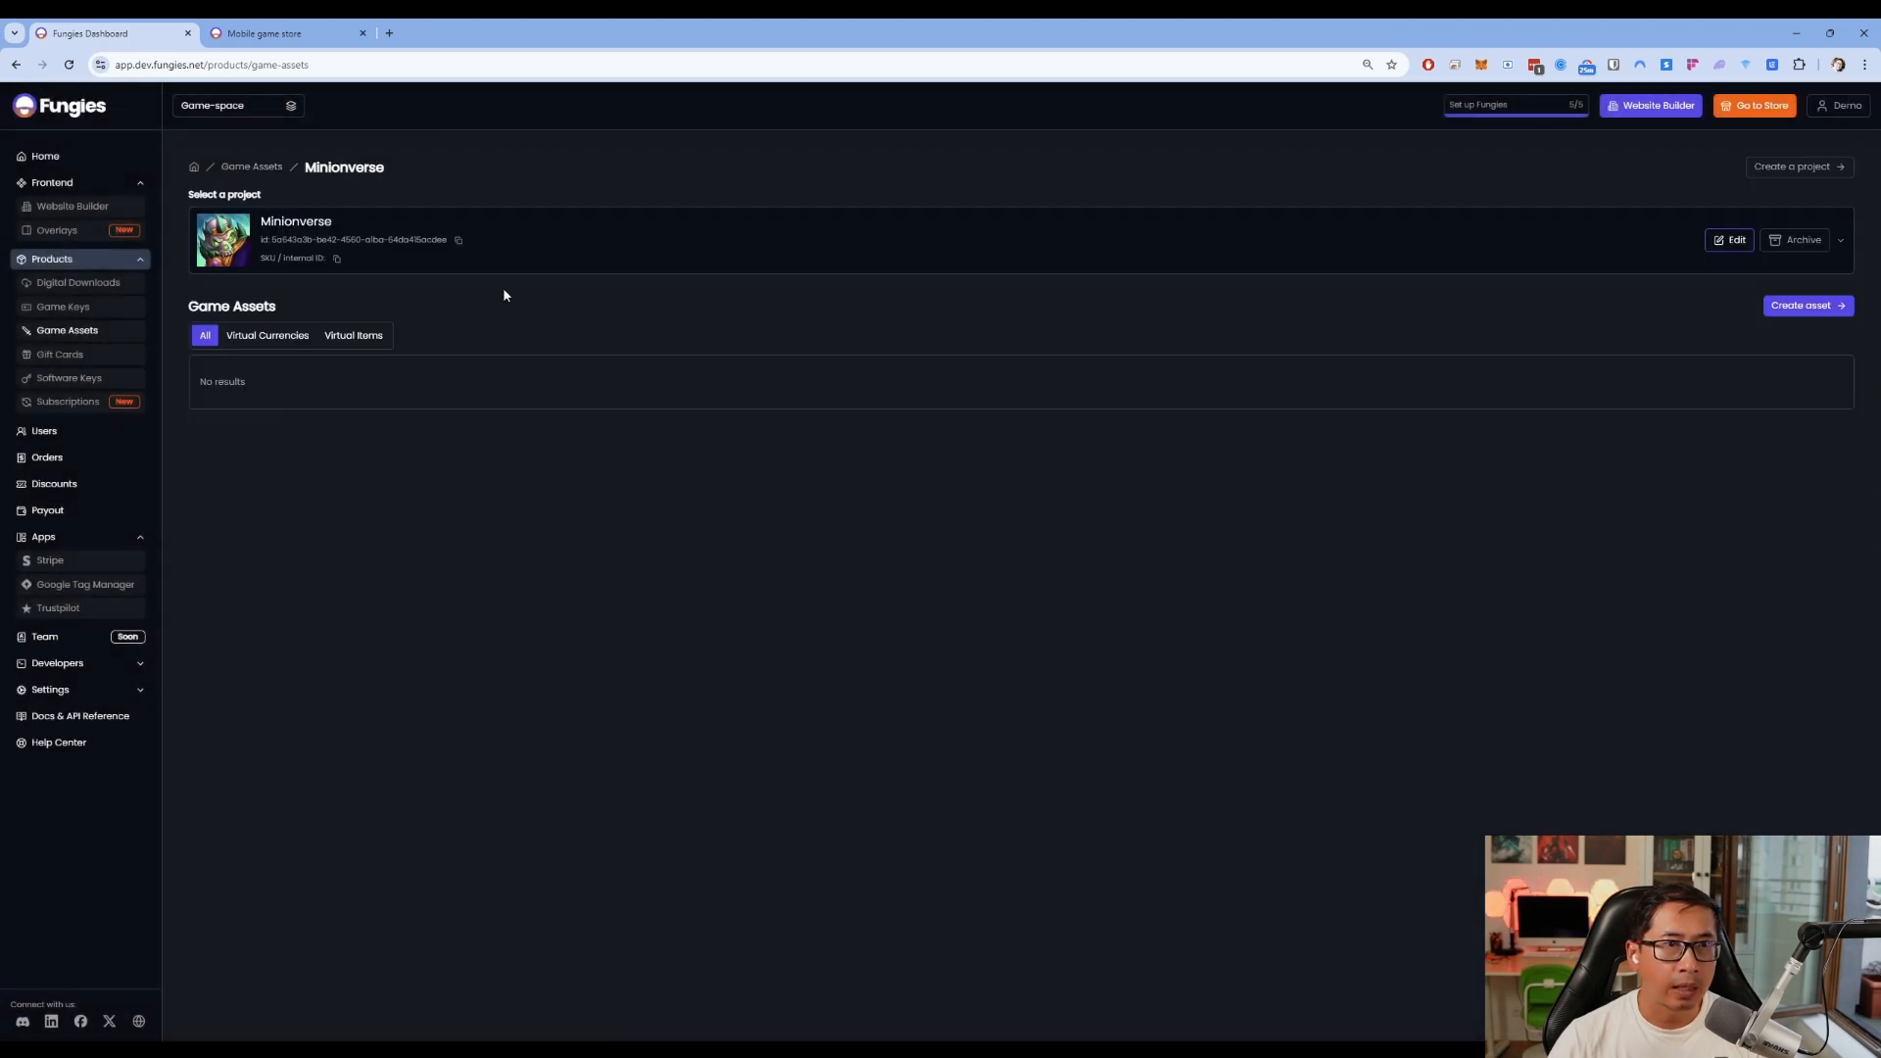
# After checking the project list, start a new Minionverse asset and list the Product type options
pyautogui.click(617, 251)
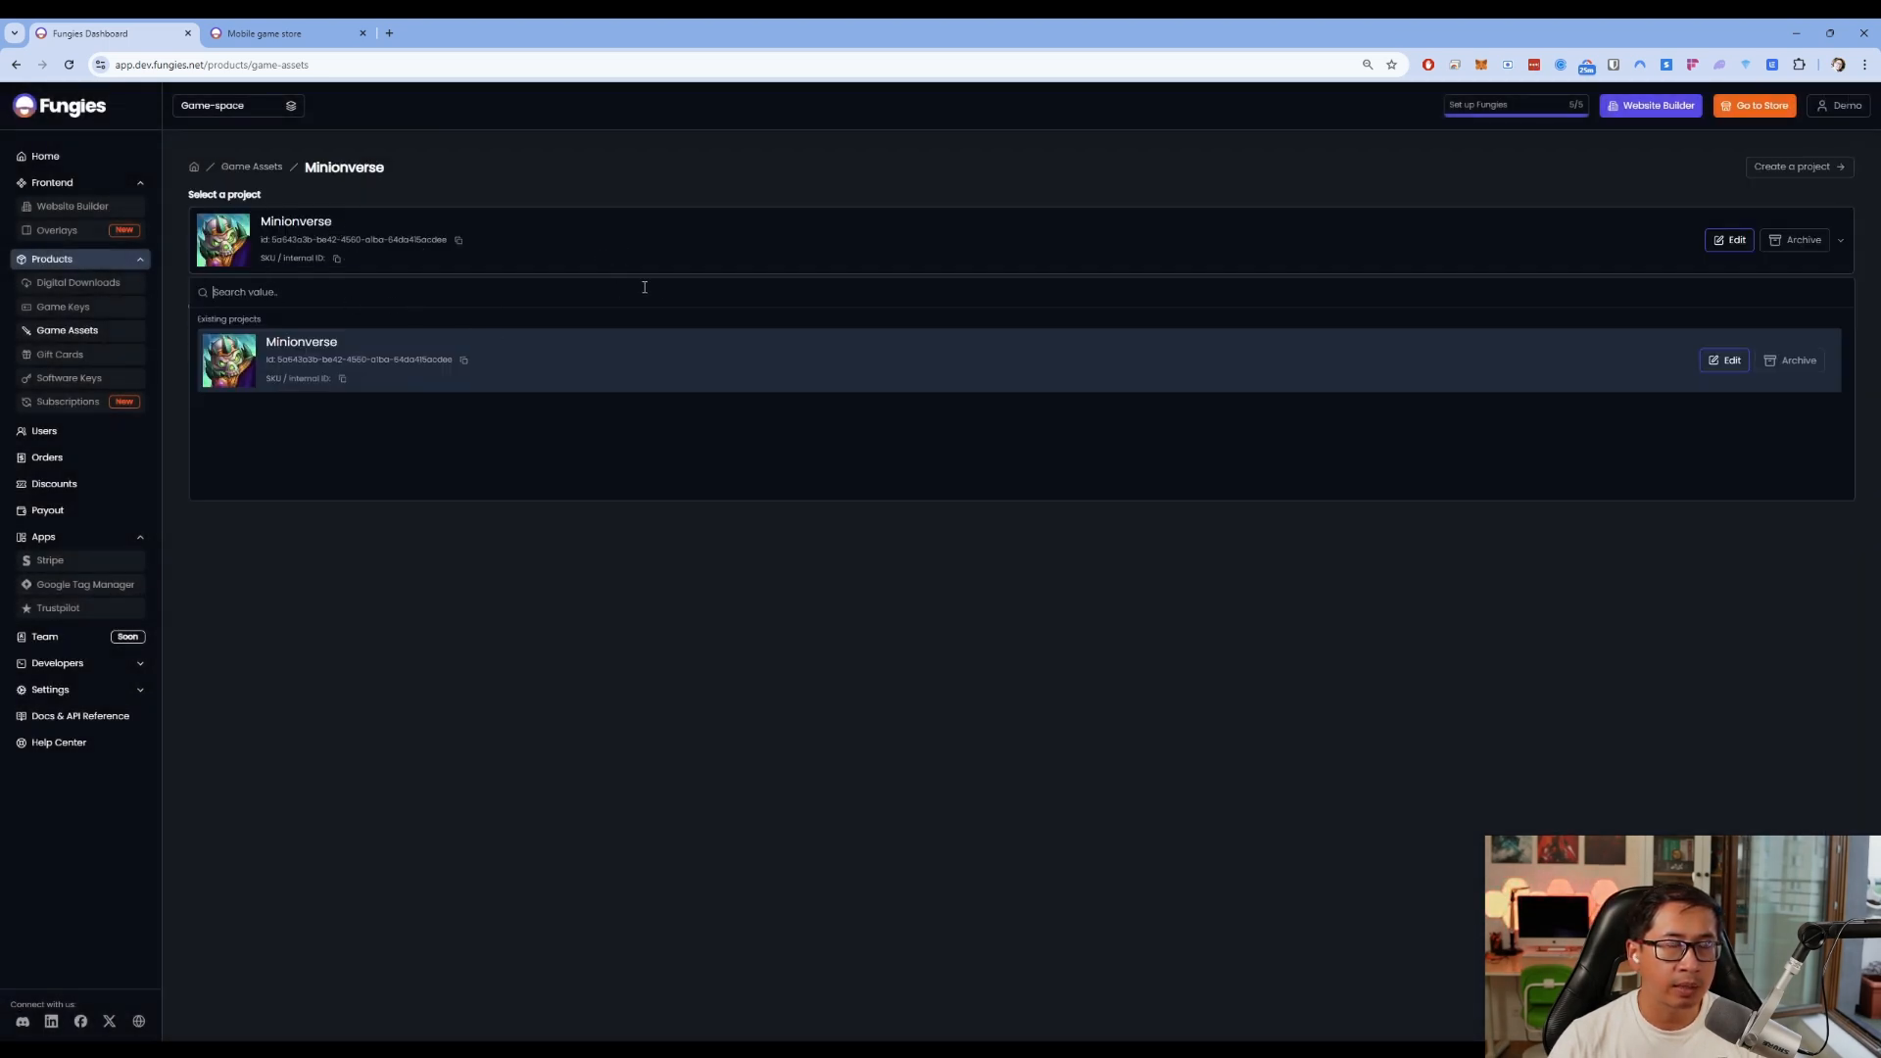
pyautogui.click(857, 239)
pyautogui.click(1801, 169)
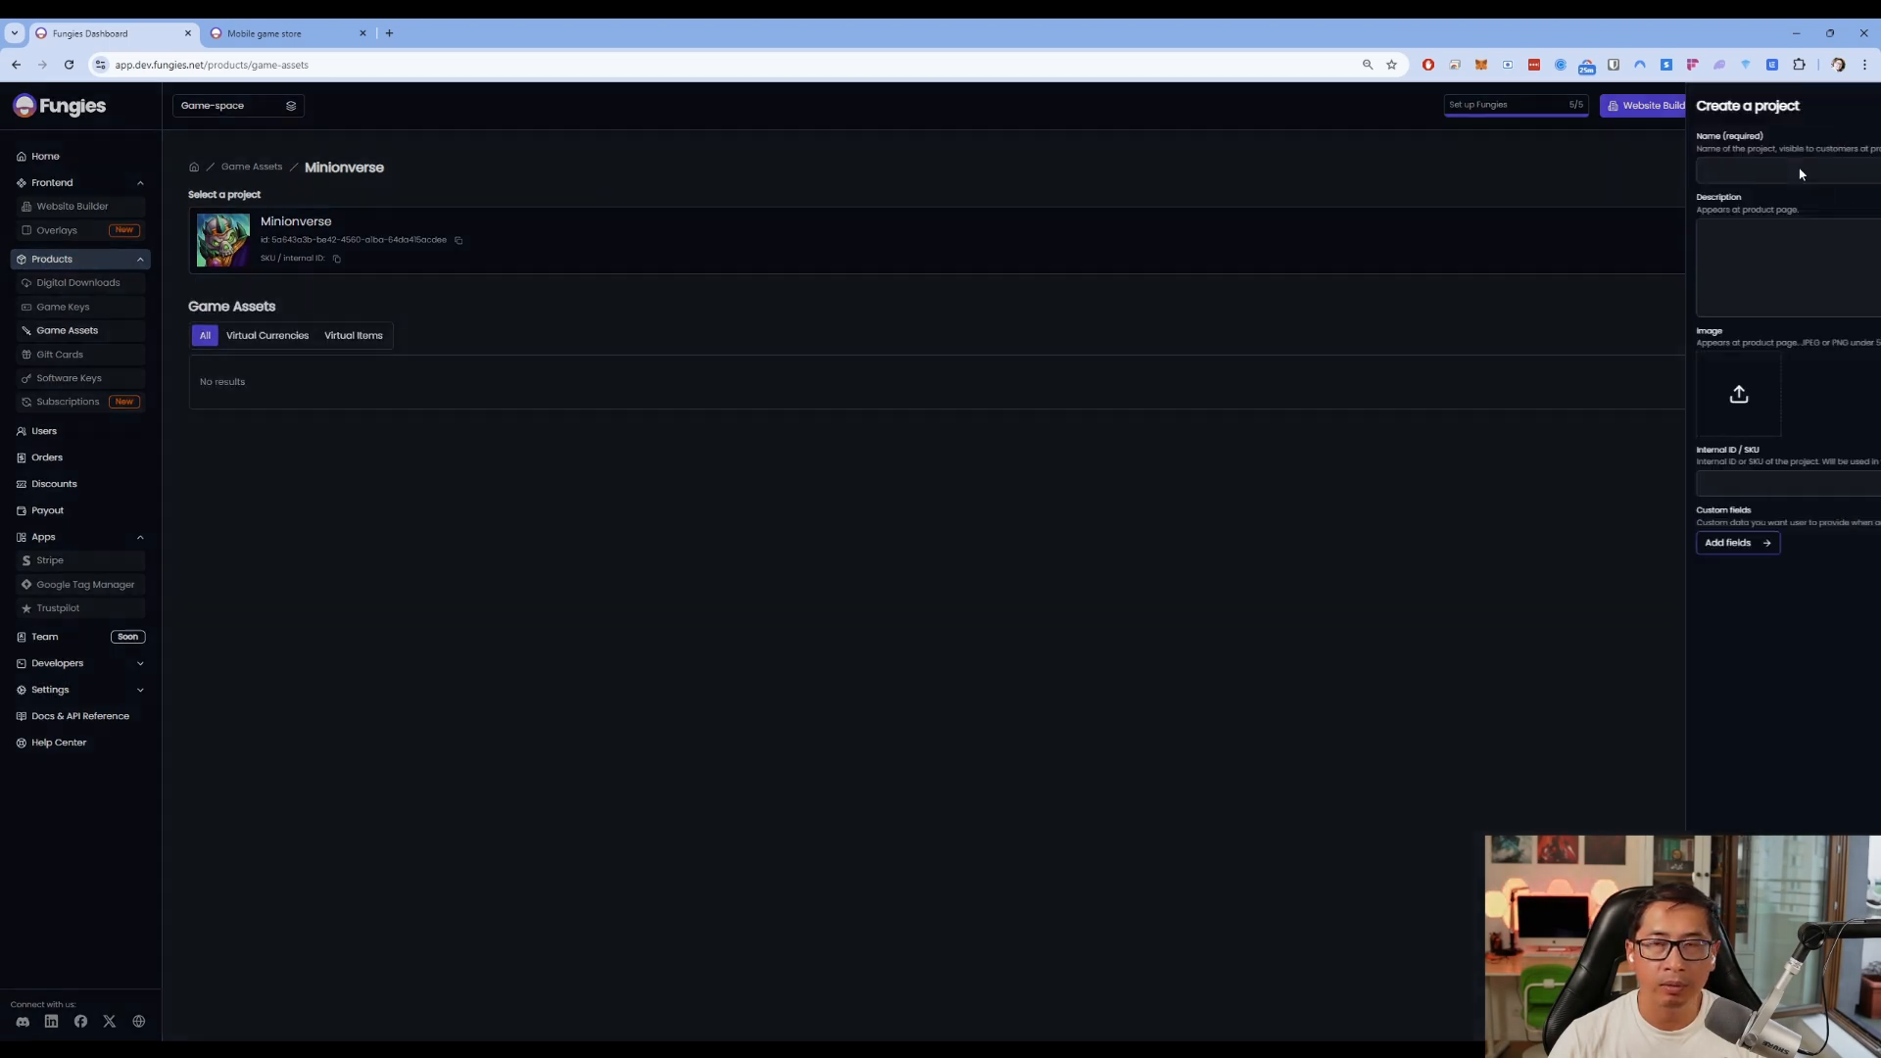
pyautogui.click(998, 267)
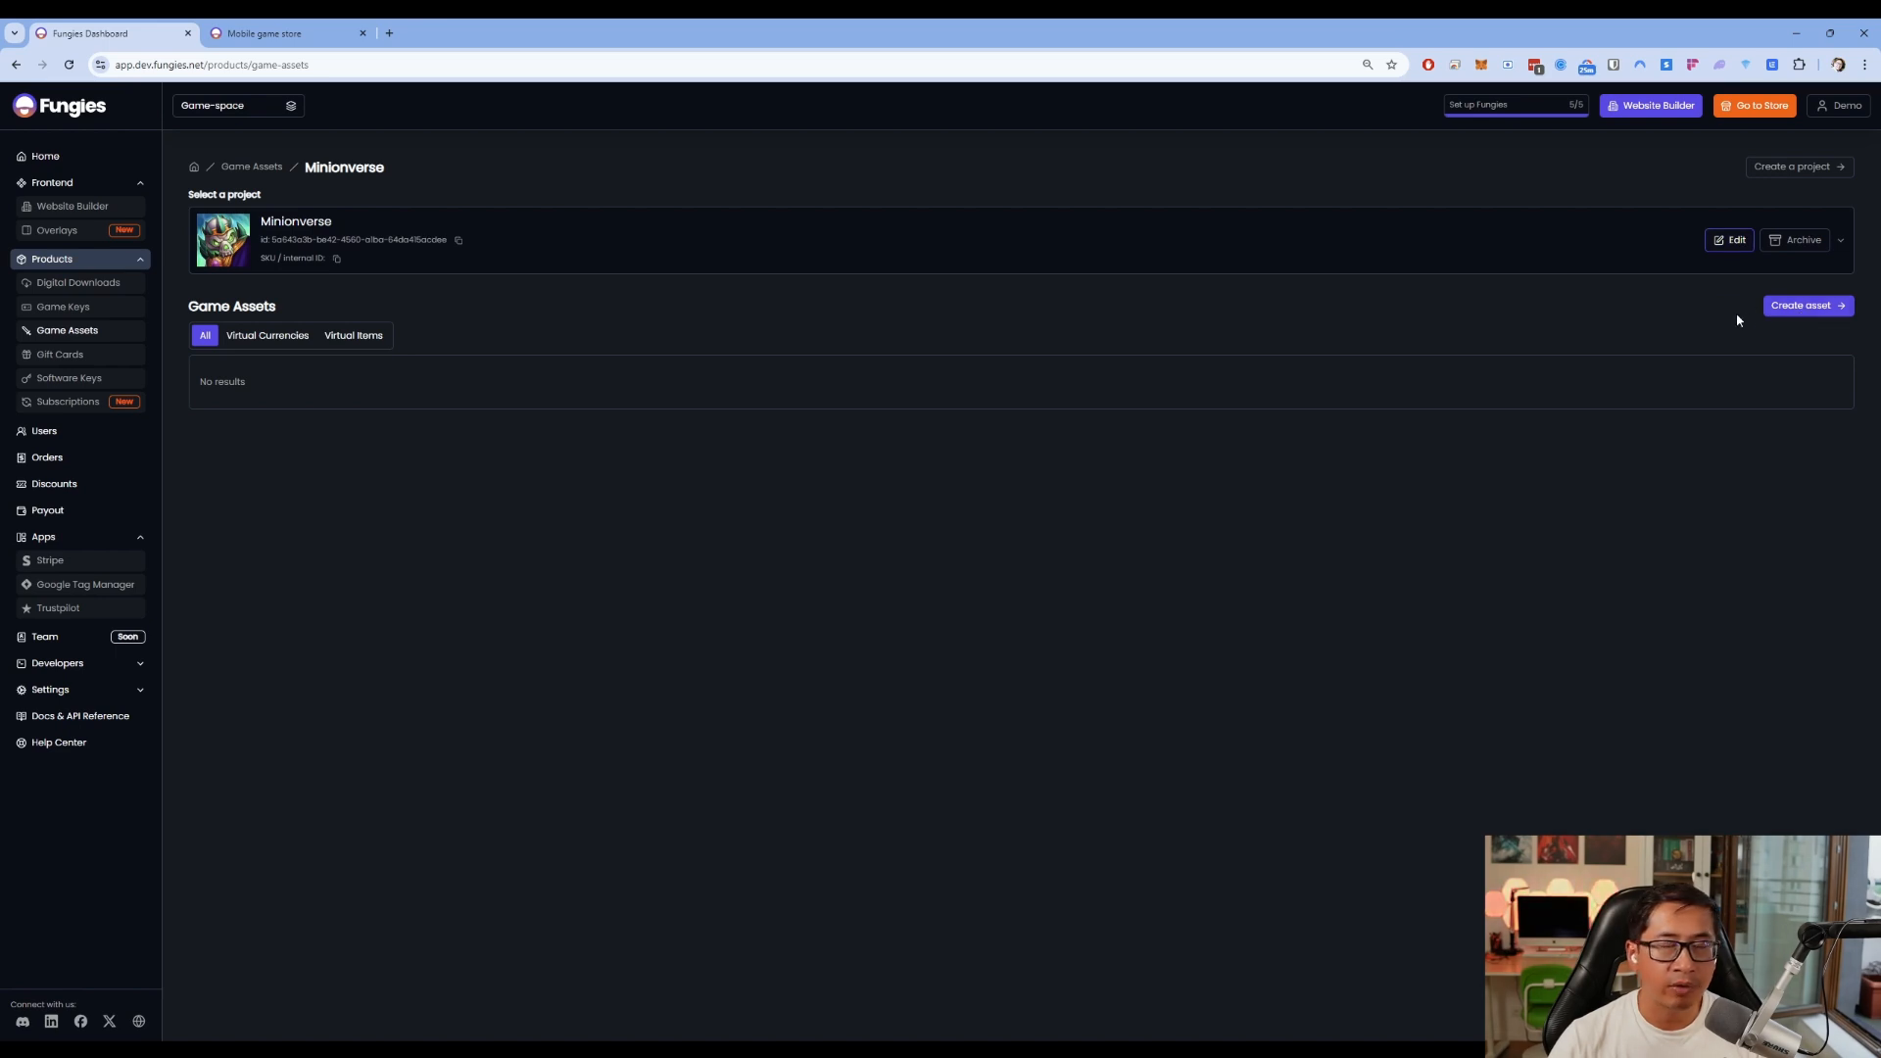
pyautogui.click(1793, 308)
pyautogui.click(1234, 183)
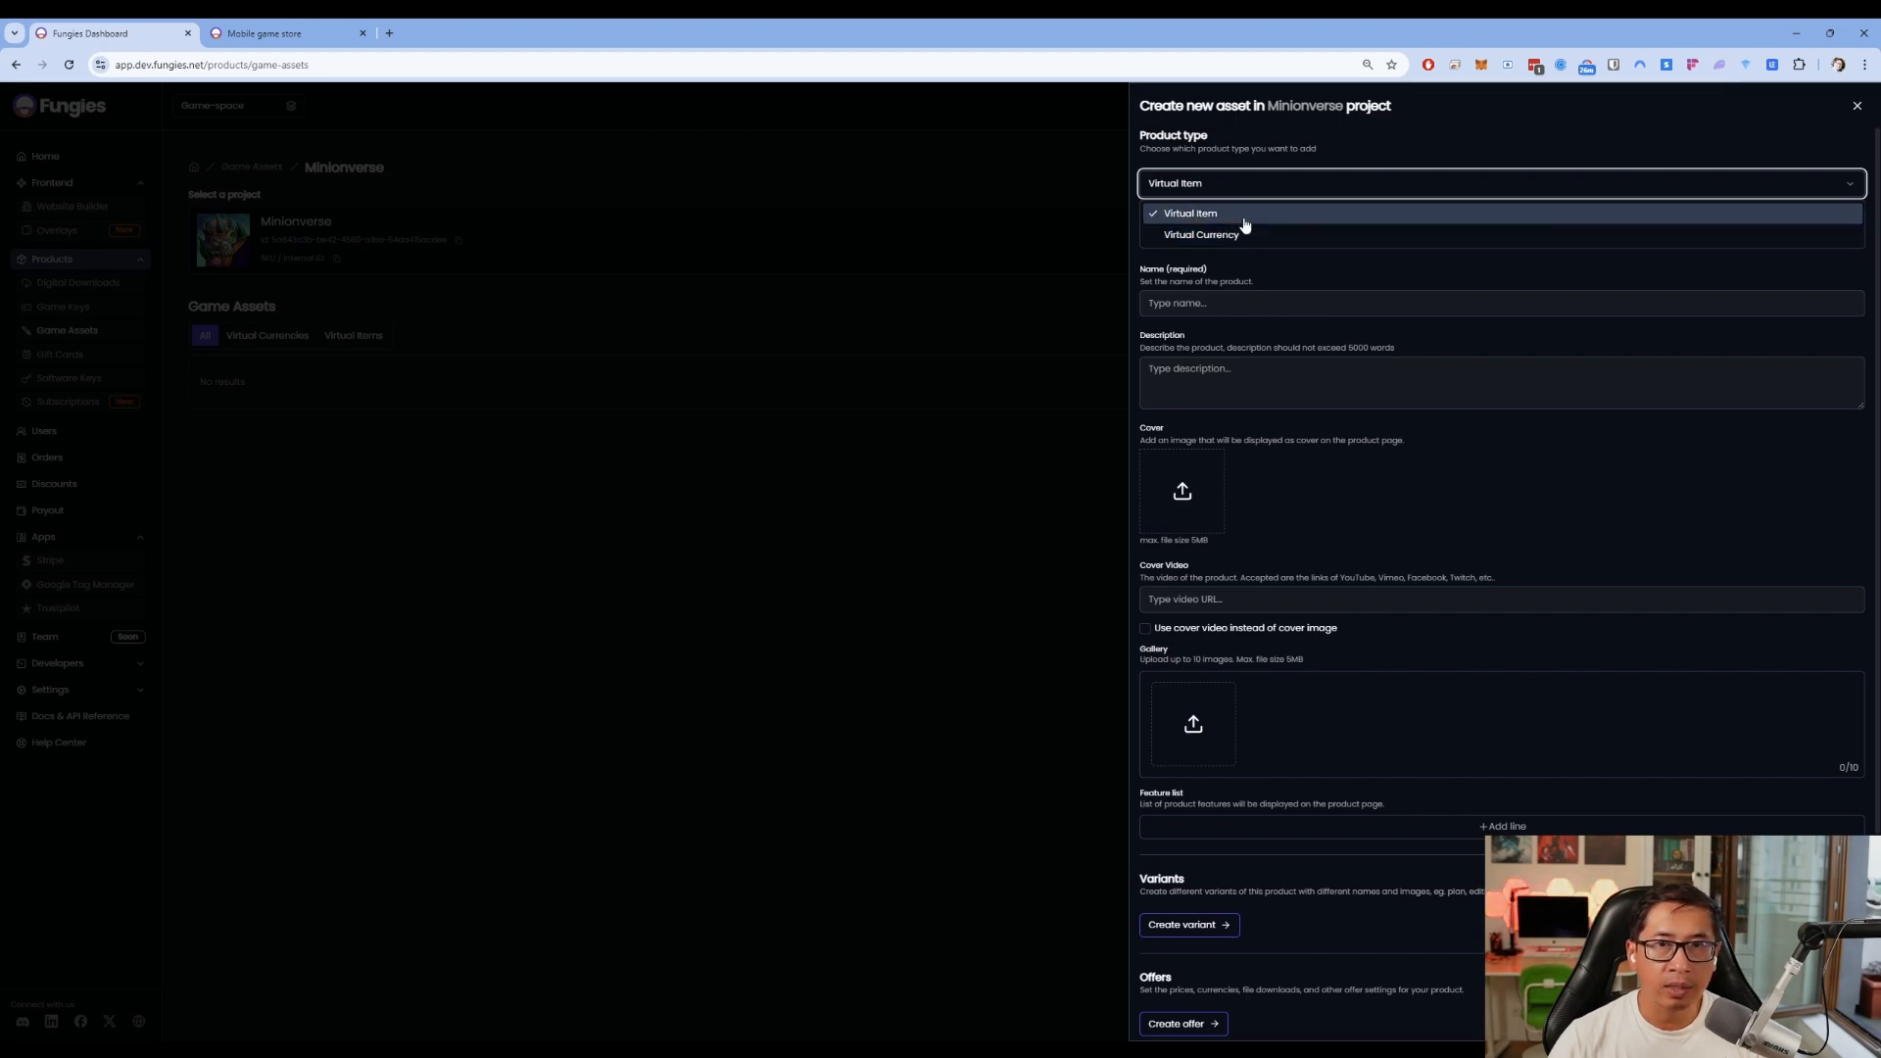
# Make the asset a Virtual Currency named 'Gold x 1000' with the same text as description
pyautogui.click(1247, 240)
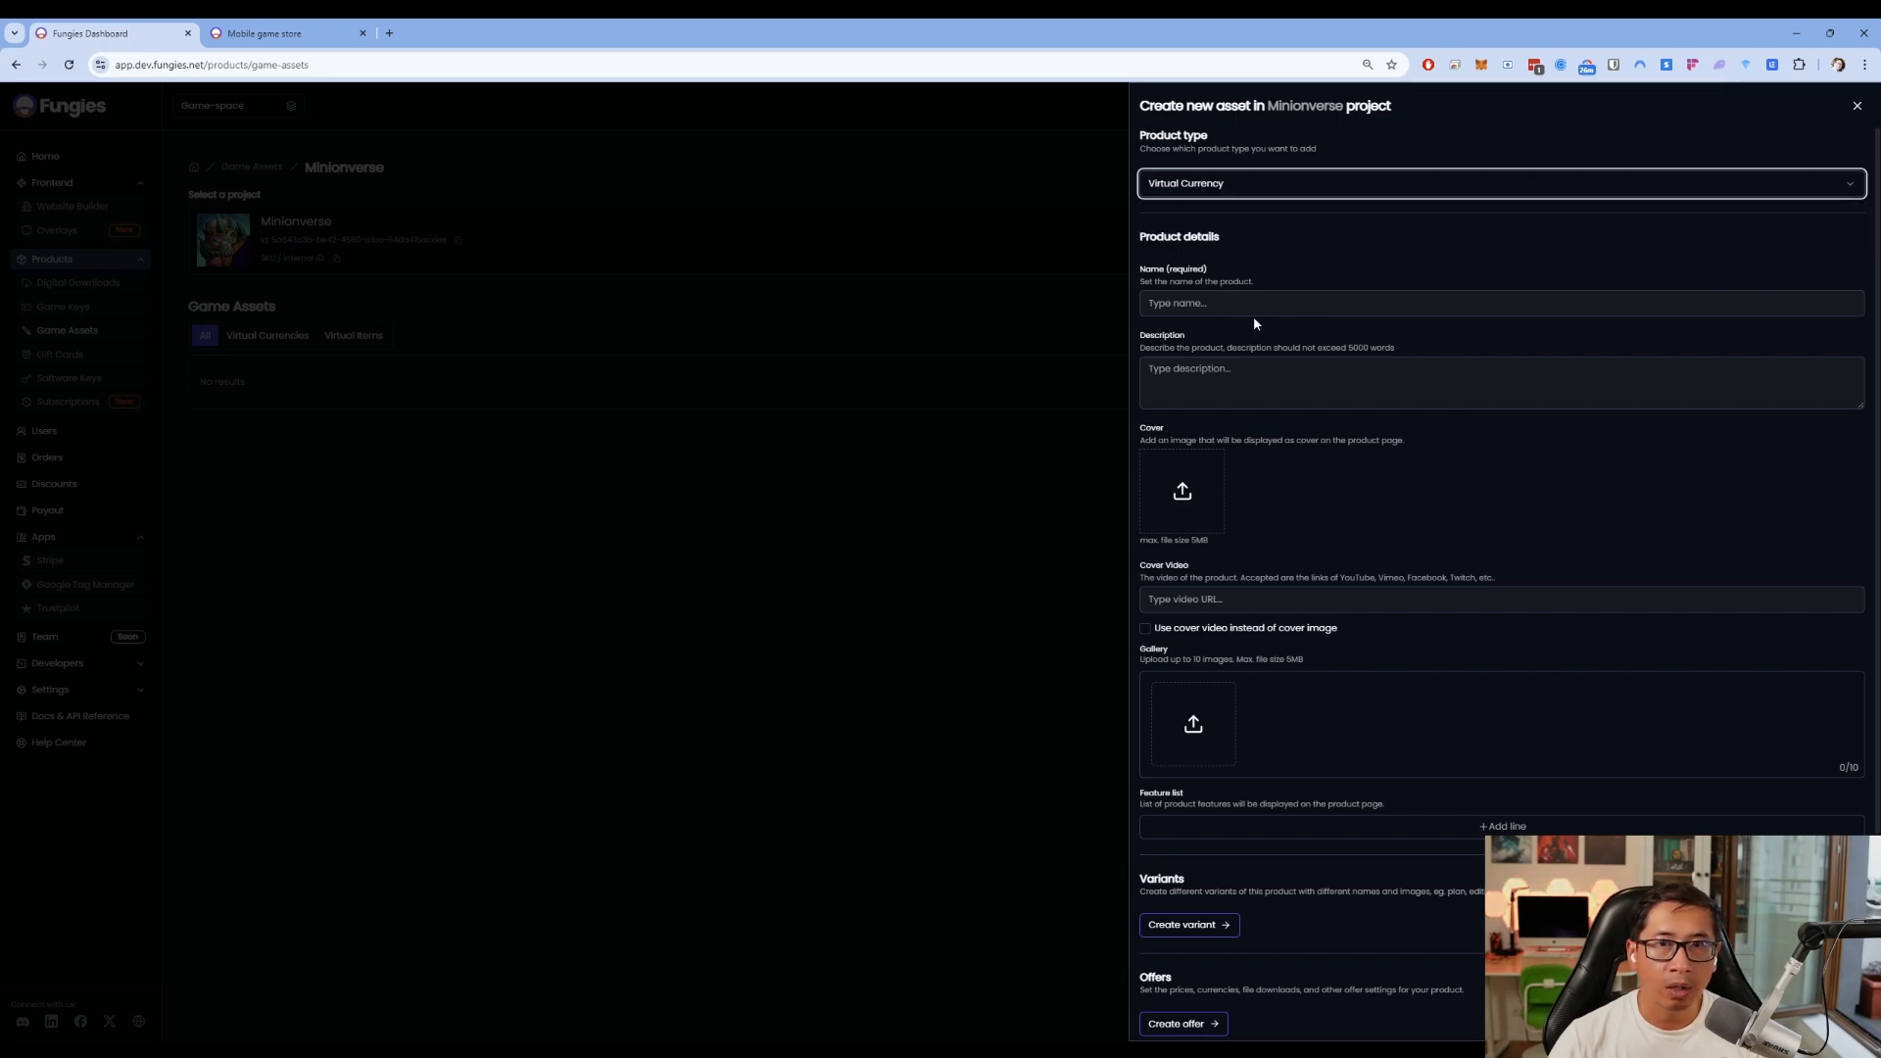
pyautogui.click(1244, 305)
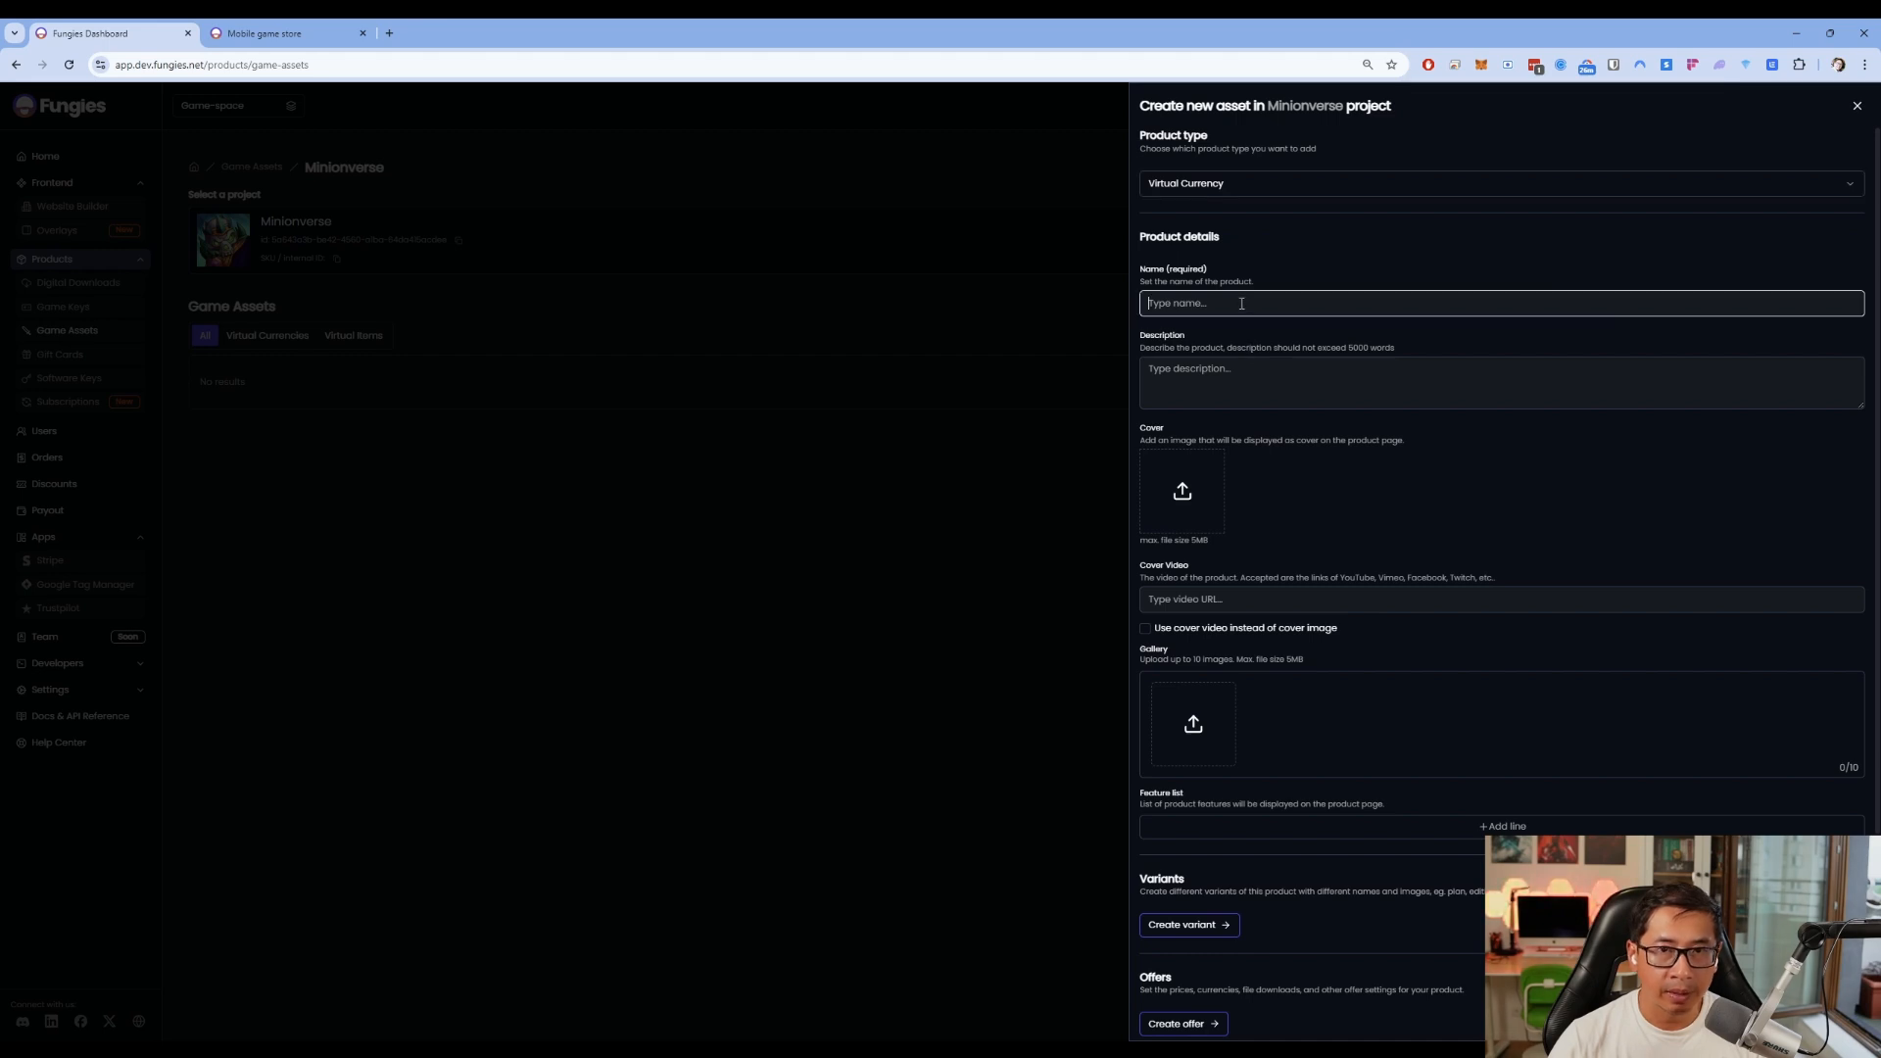
pyautogui.write('Gold')
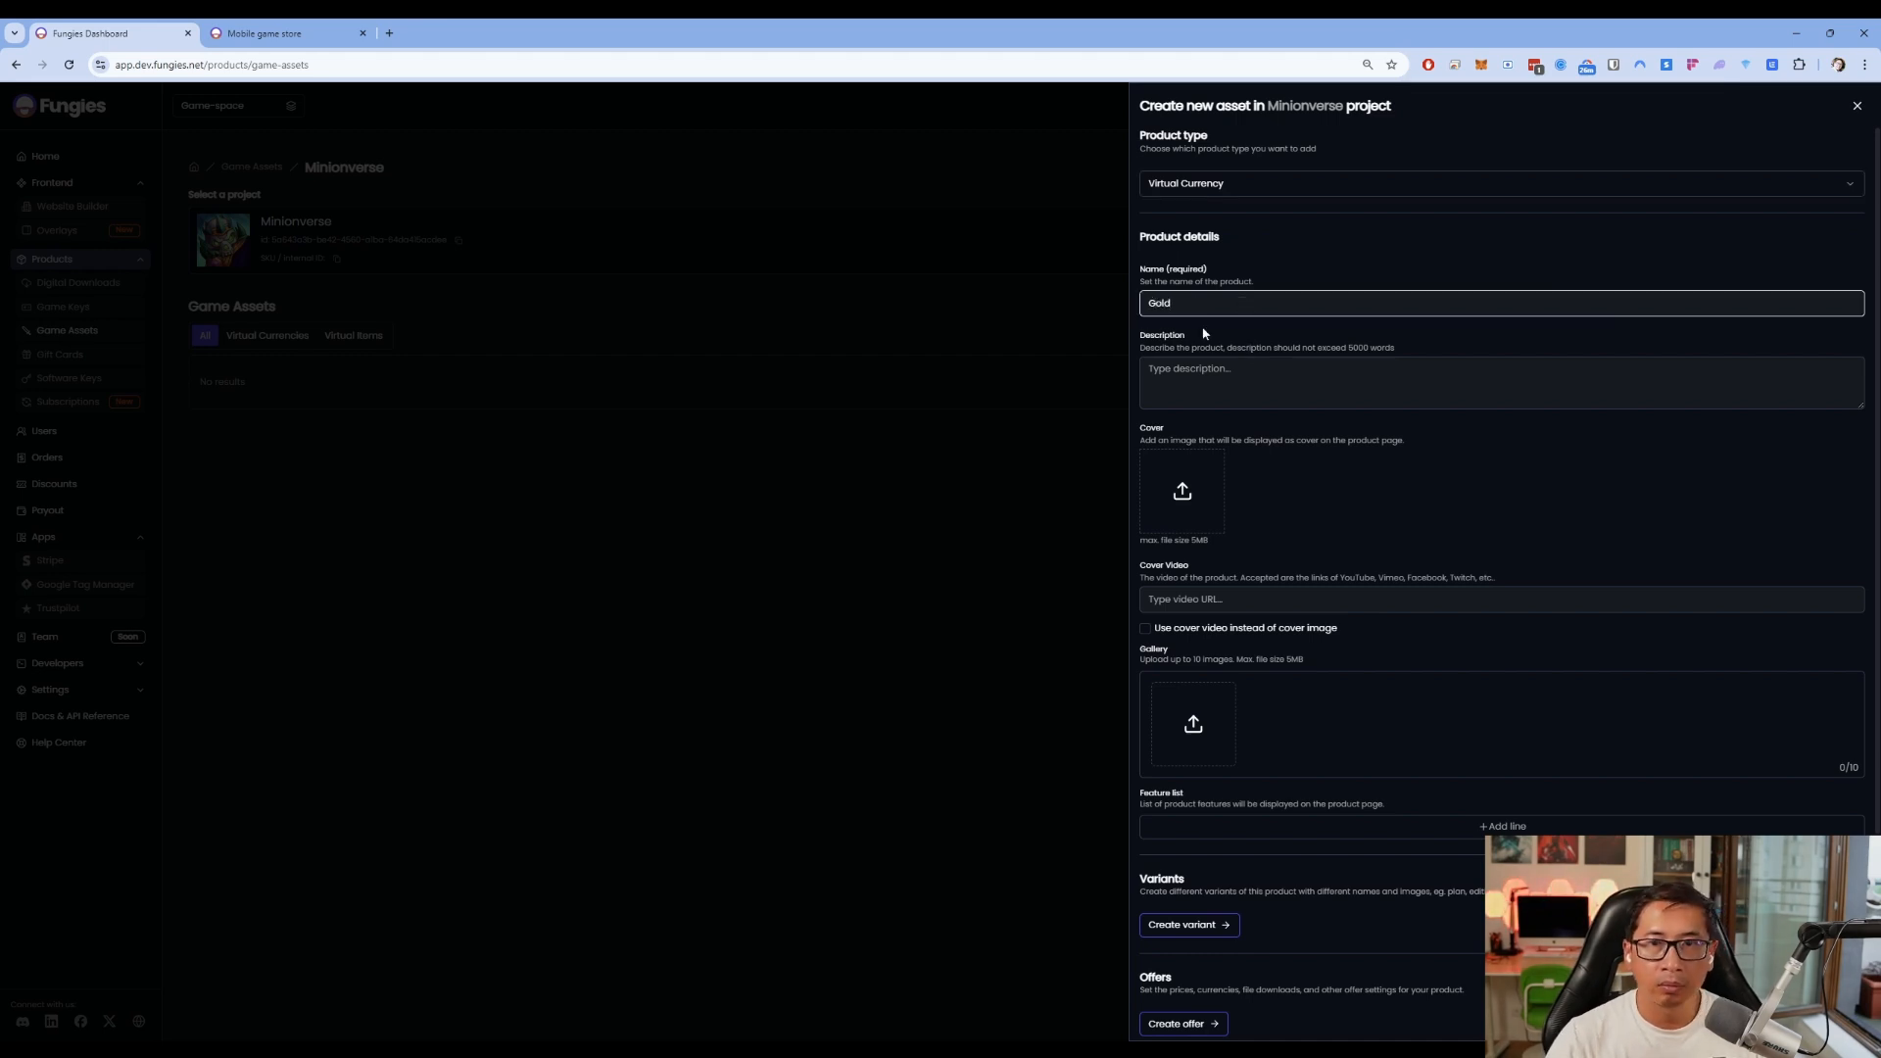
pyautogui.write(' x 1000')
pyautogui.click(1297, 395)
pyautogui.moveTo(1251, 306); pyautogui.dragTo(1143, 307)
pyautogui.hotkey('ctrl', 'c')
pyautogui.click(1205, 382)
pyautogui.hotkey('ctrl', 'v')
# Upload the gold-coin picture as the asset's cover image
pyautogui.click(1185, 504)
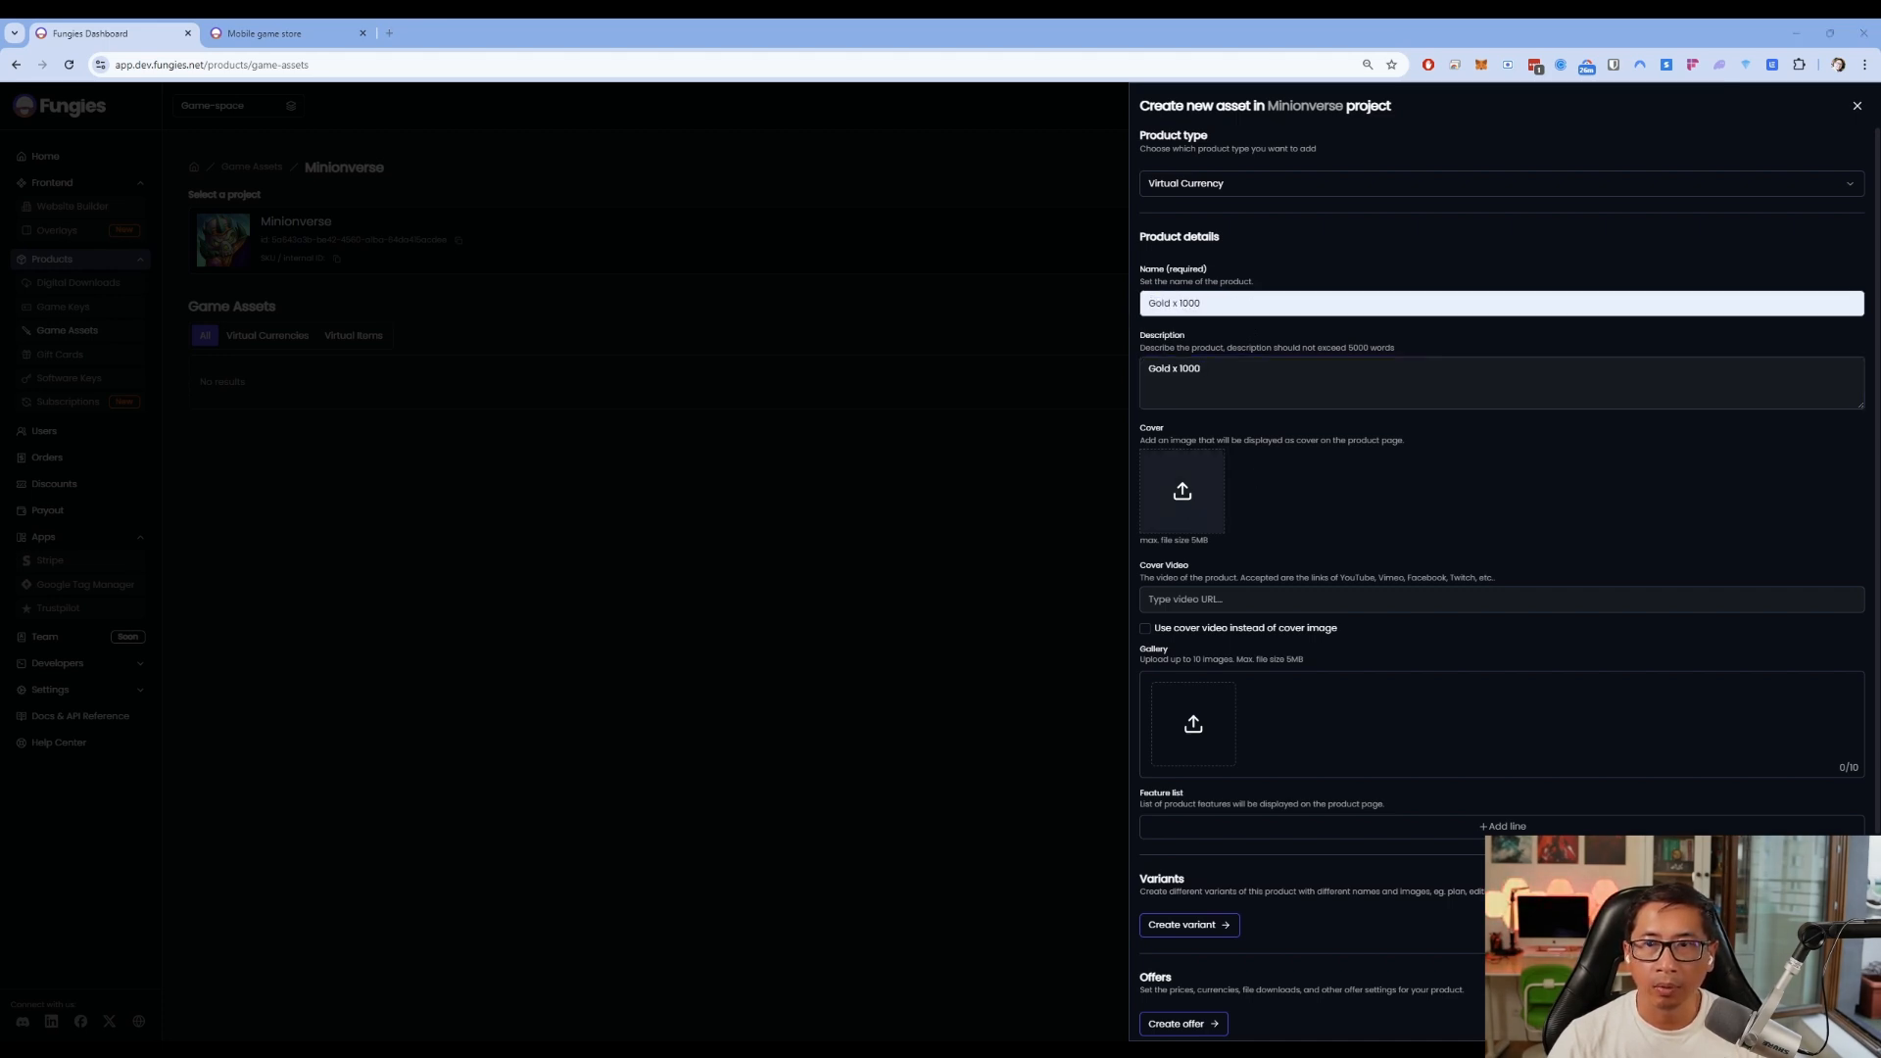
pyautogui.doubleClick(1657, 623)
pyautogui.click(1821, 1008)
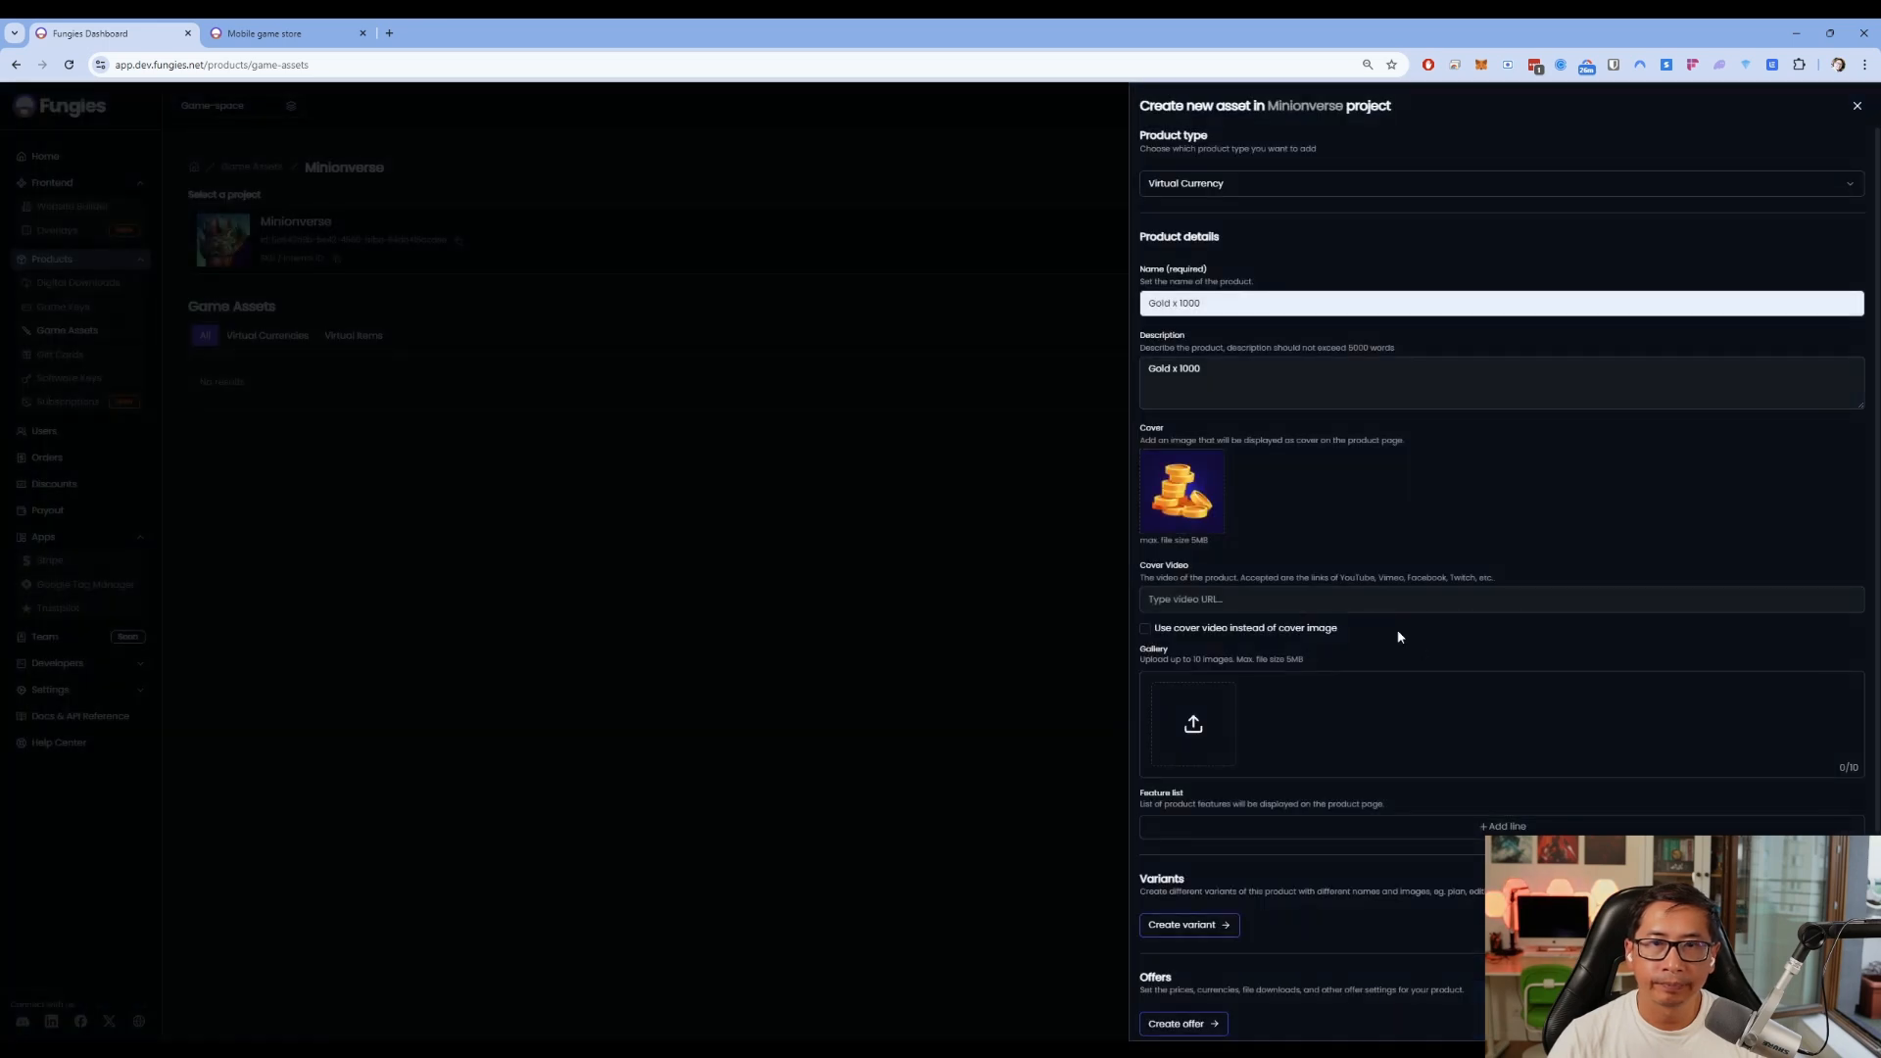
pyautogui.scroll(-3, 1372, 607)
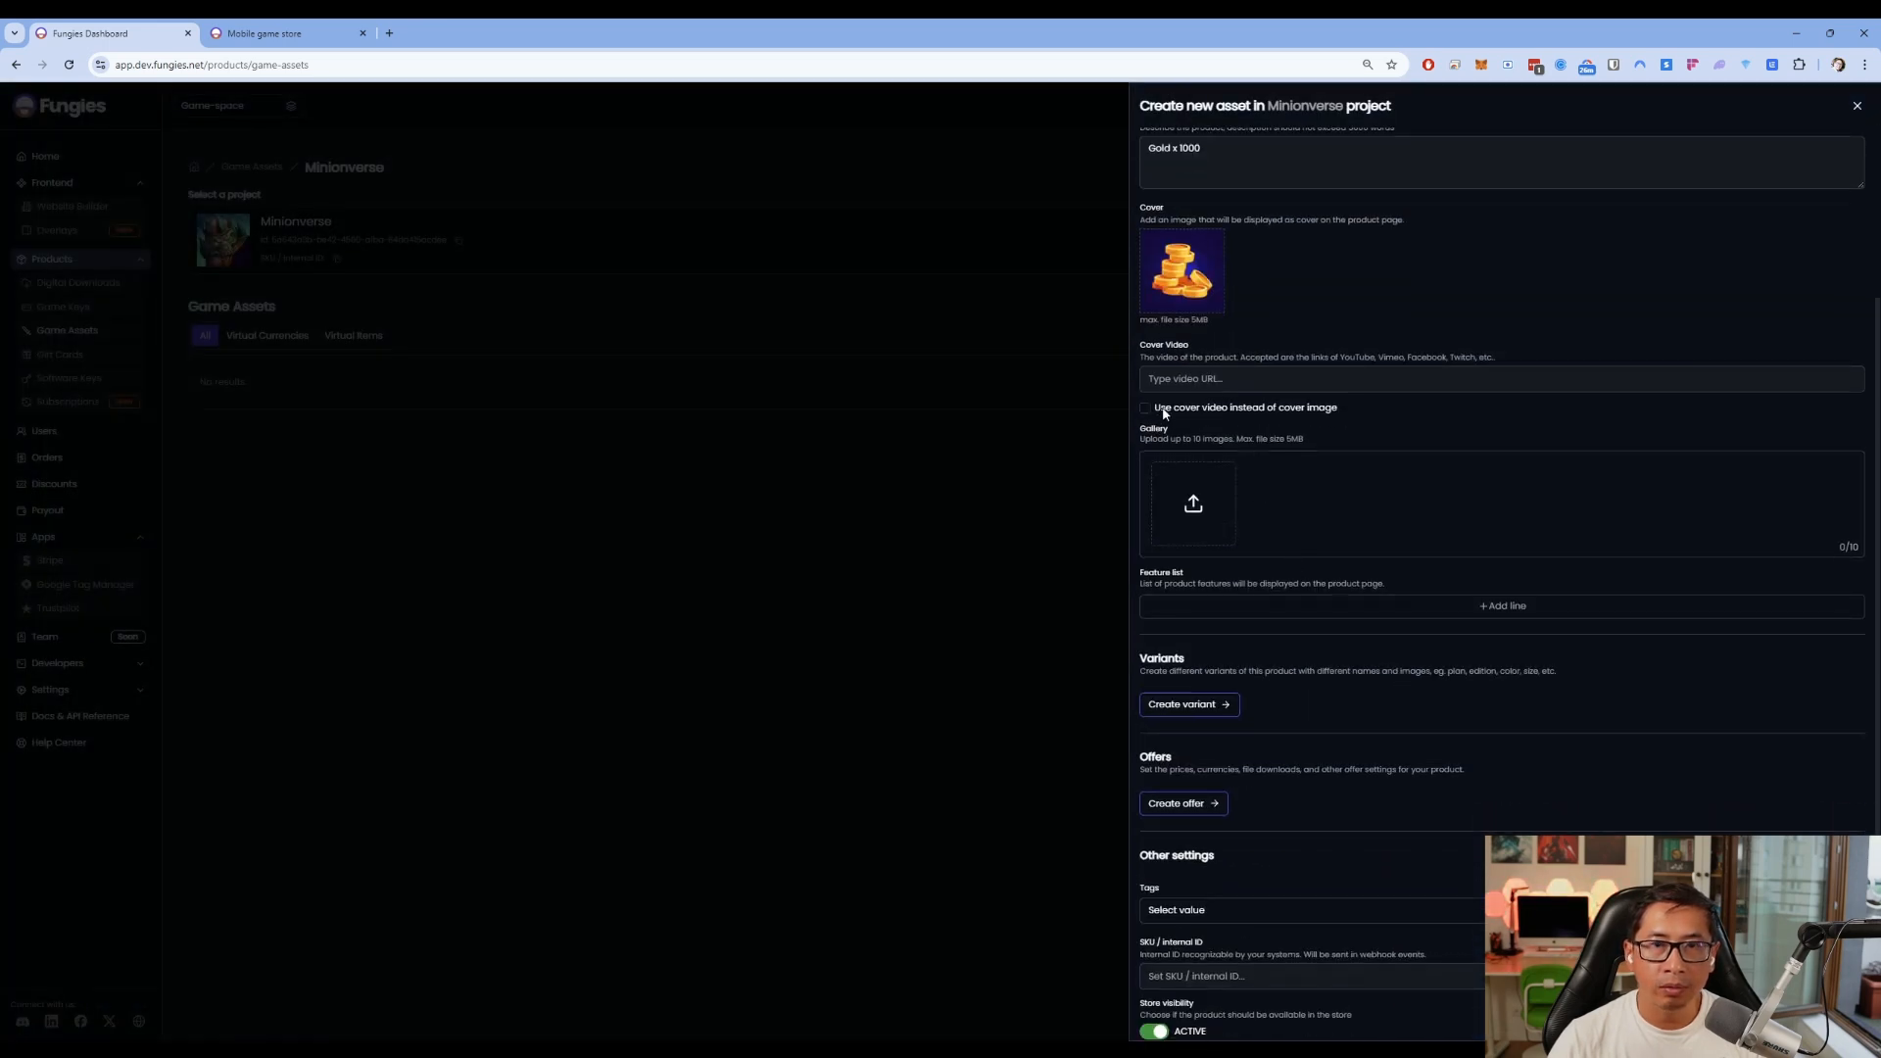
# Add and then remove a YouTube cover video link, and save the Gold x 1000 asset
pyautogui.click(1180, 382)
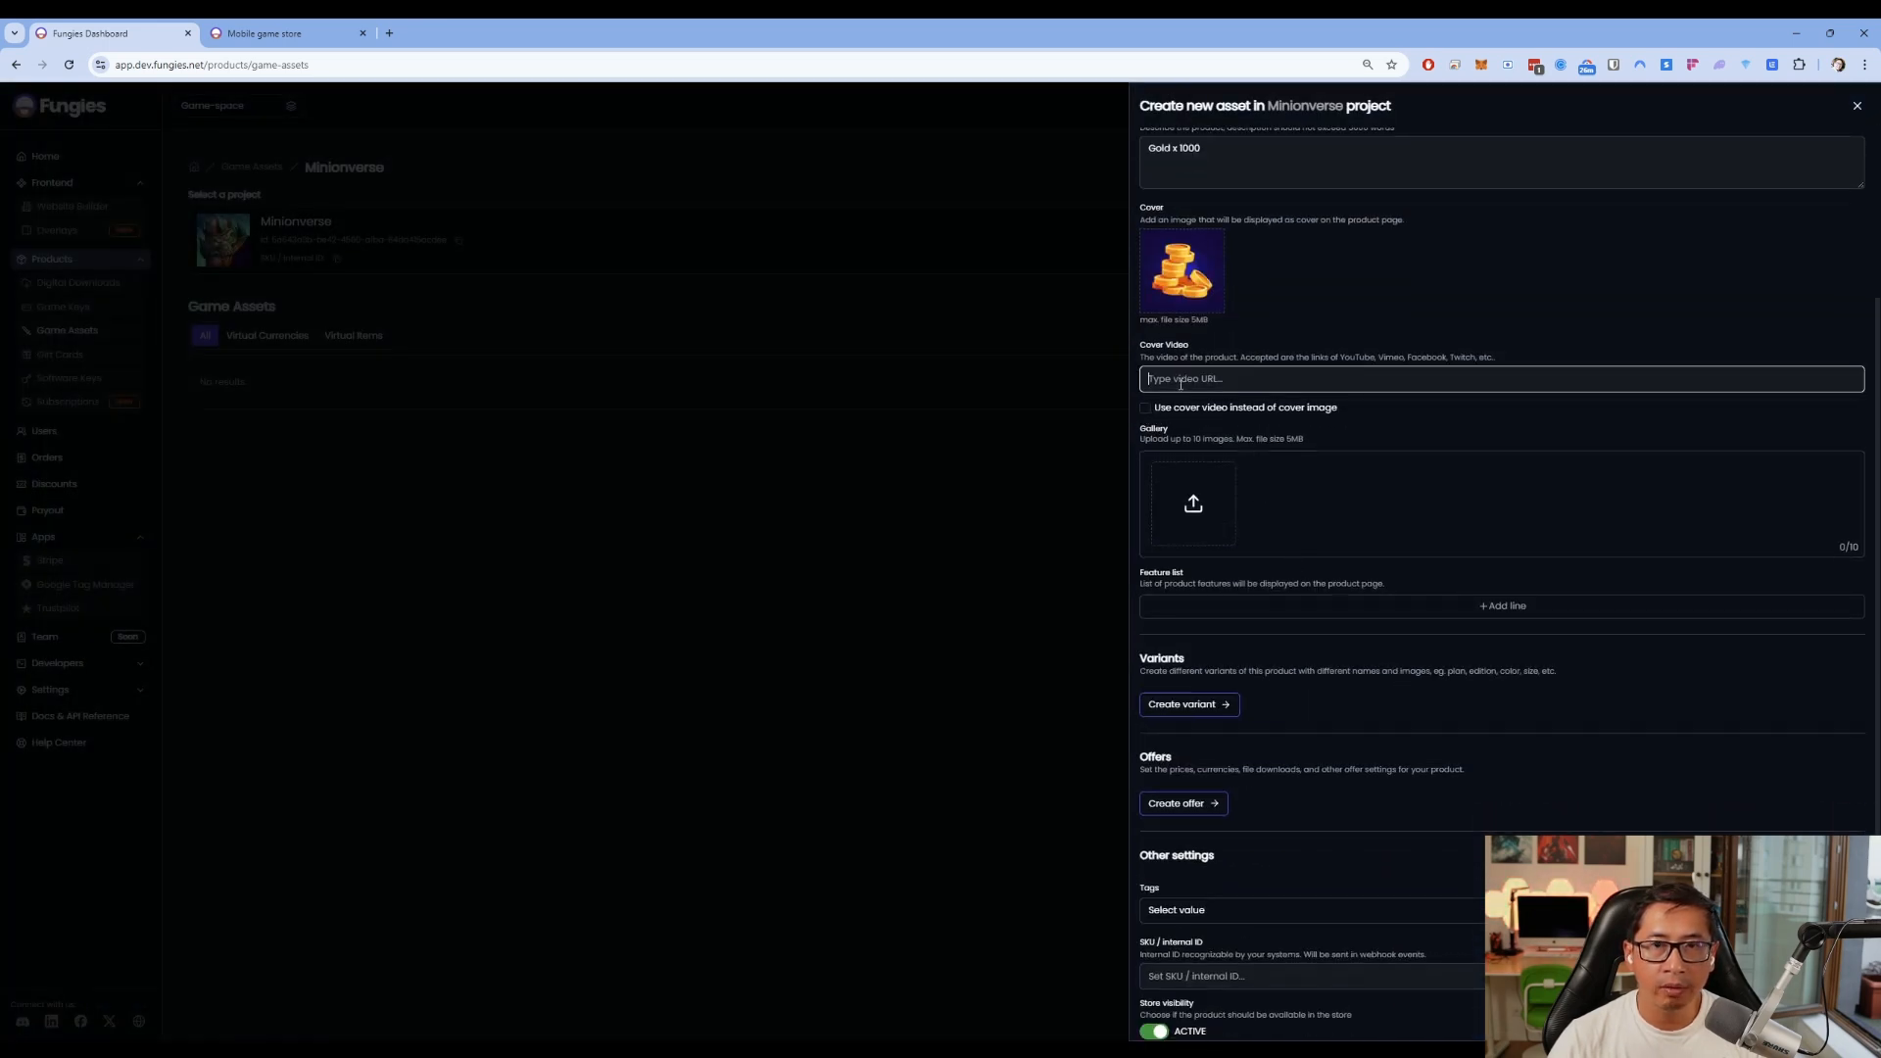
pyautogui.hotkey('ctrl', 'v')
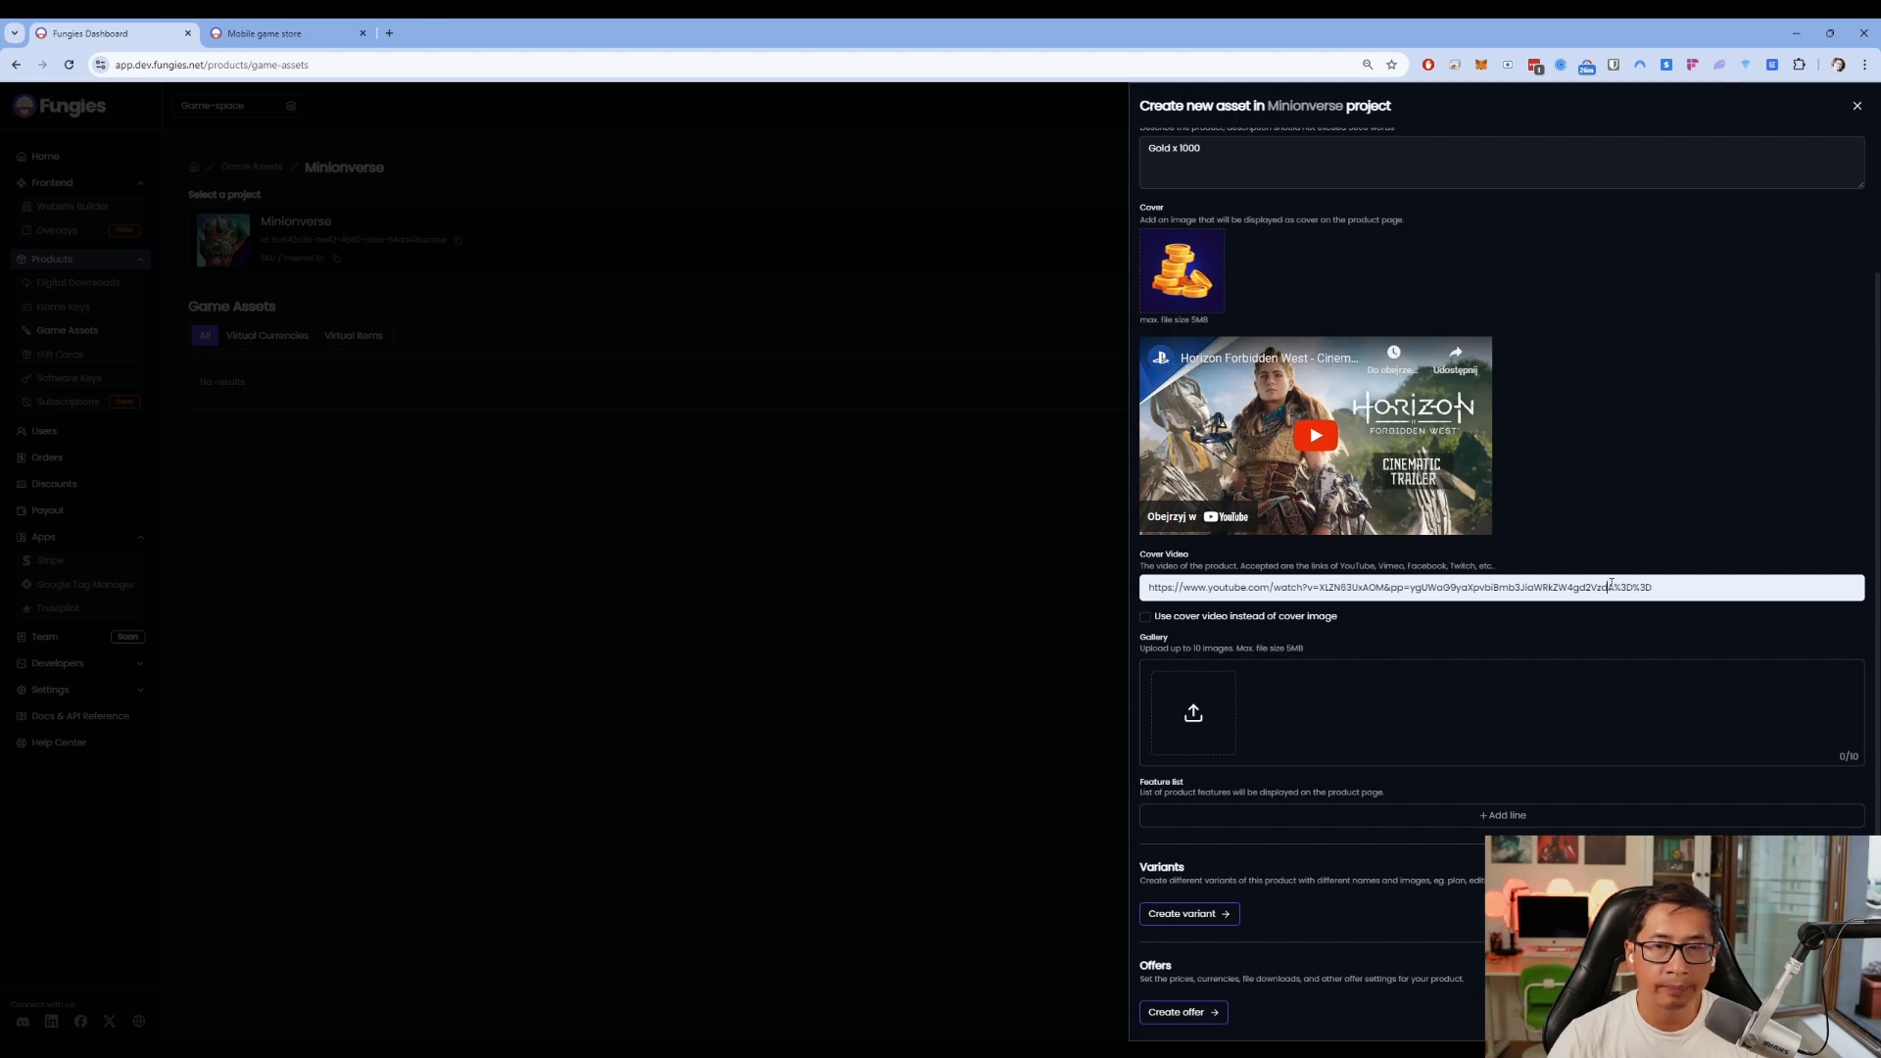
pyautogui.hotkey('ctrl', 'a')
pyautogui.press('BackSpace')
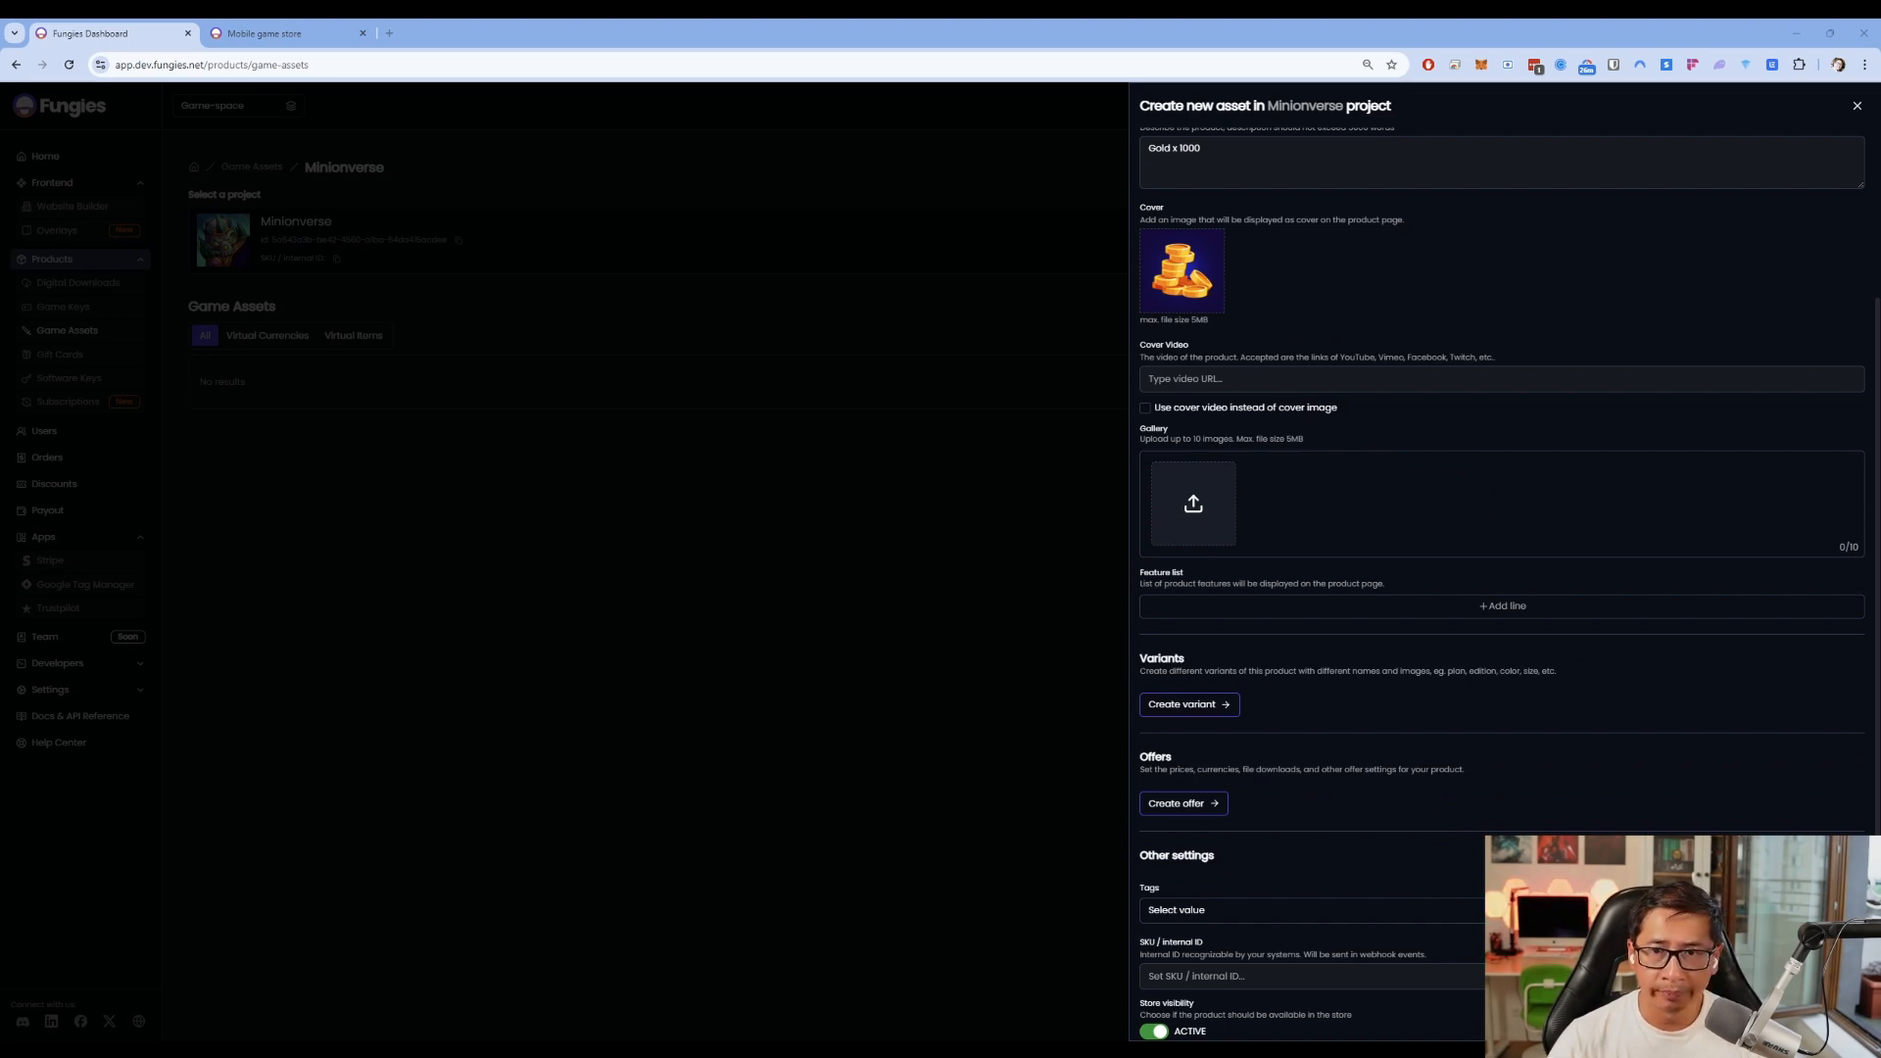
pyautogui.scroll(-1, 1260, 578)
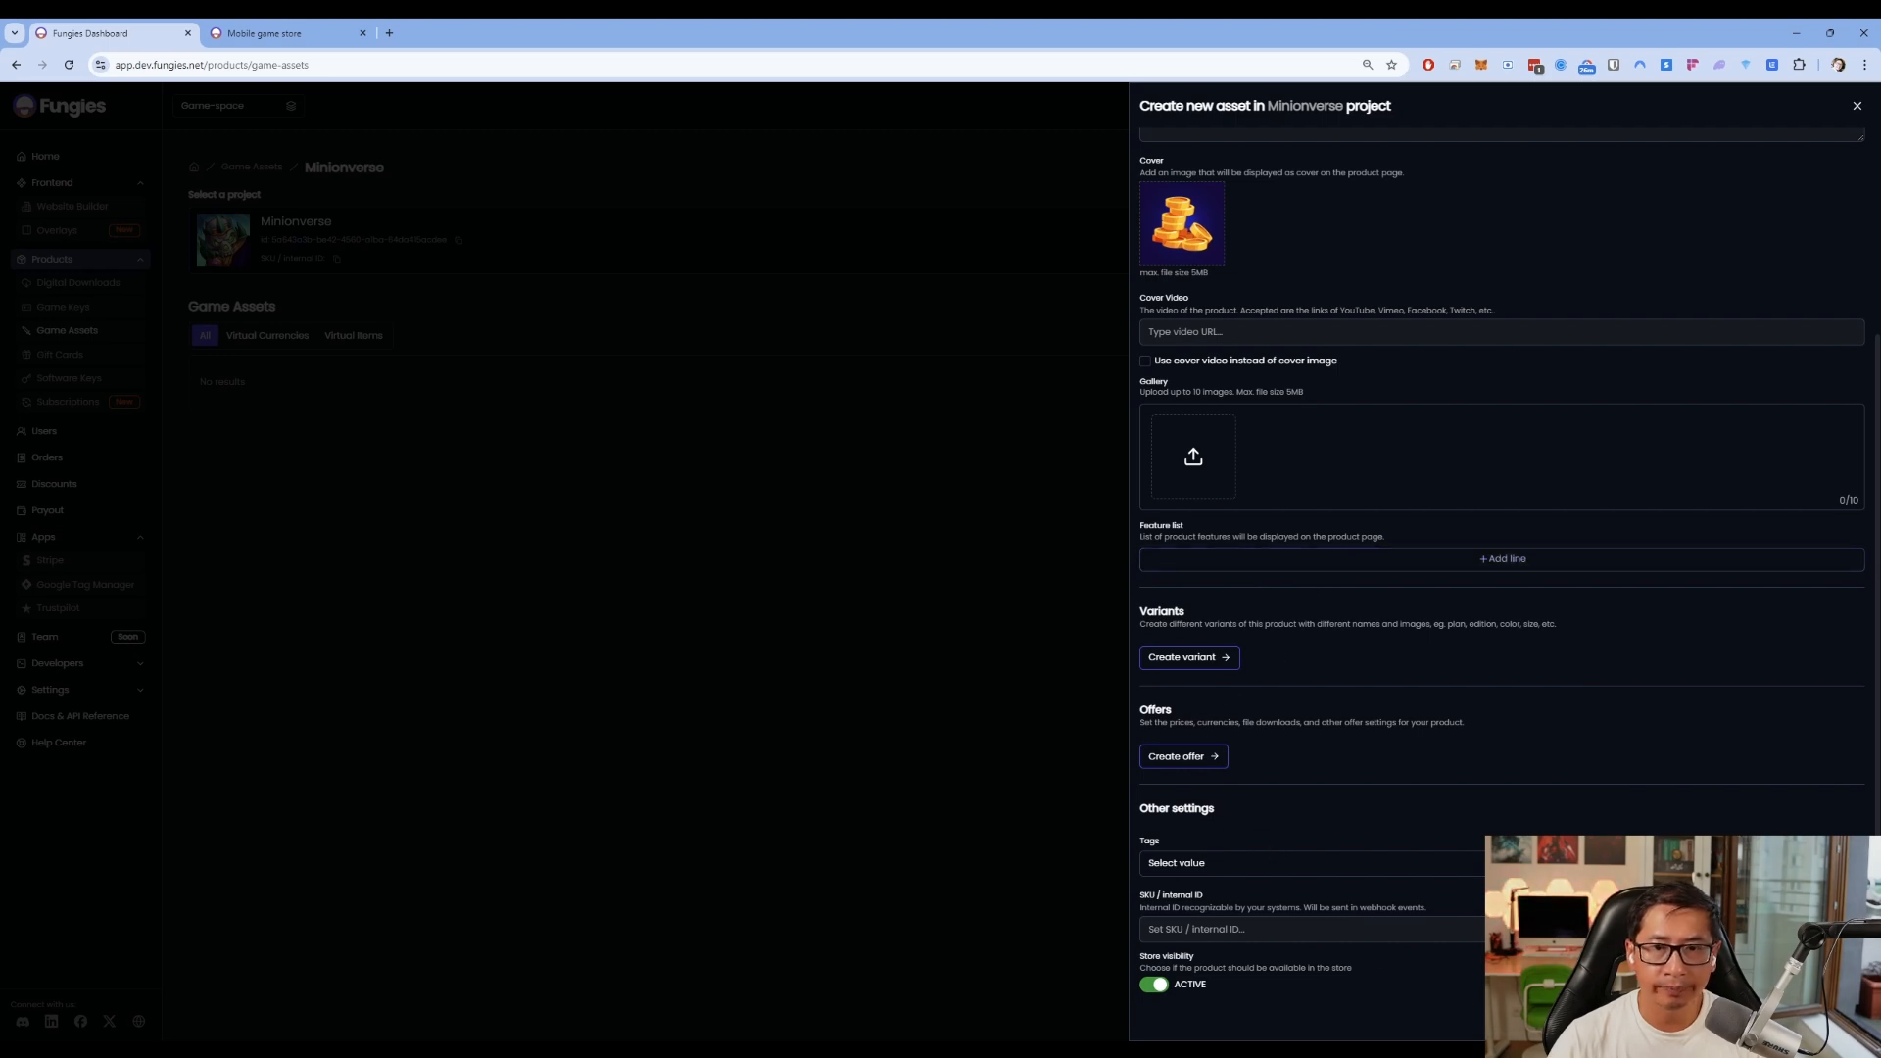
pyautogui.scroll(5, 1481, 653)
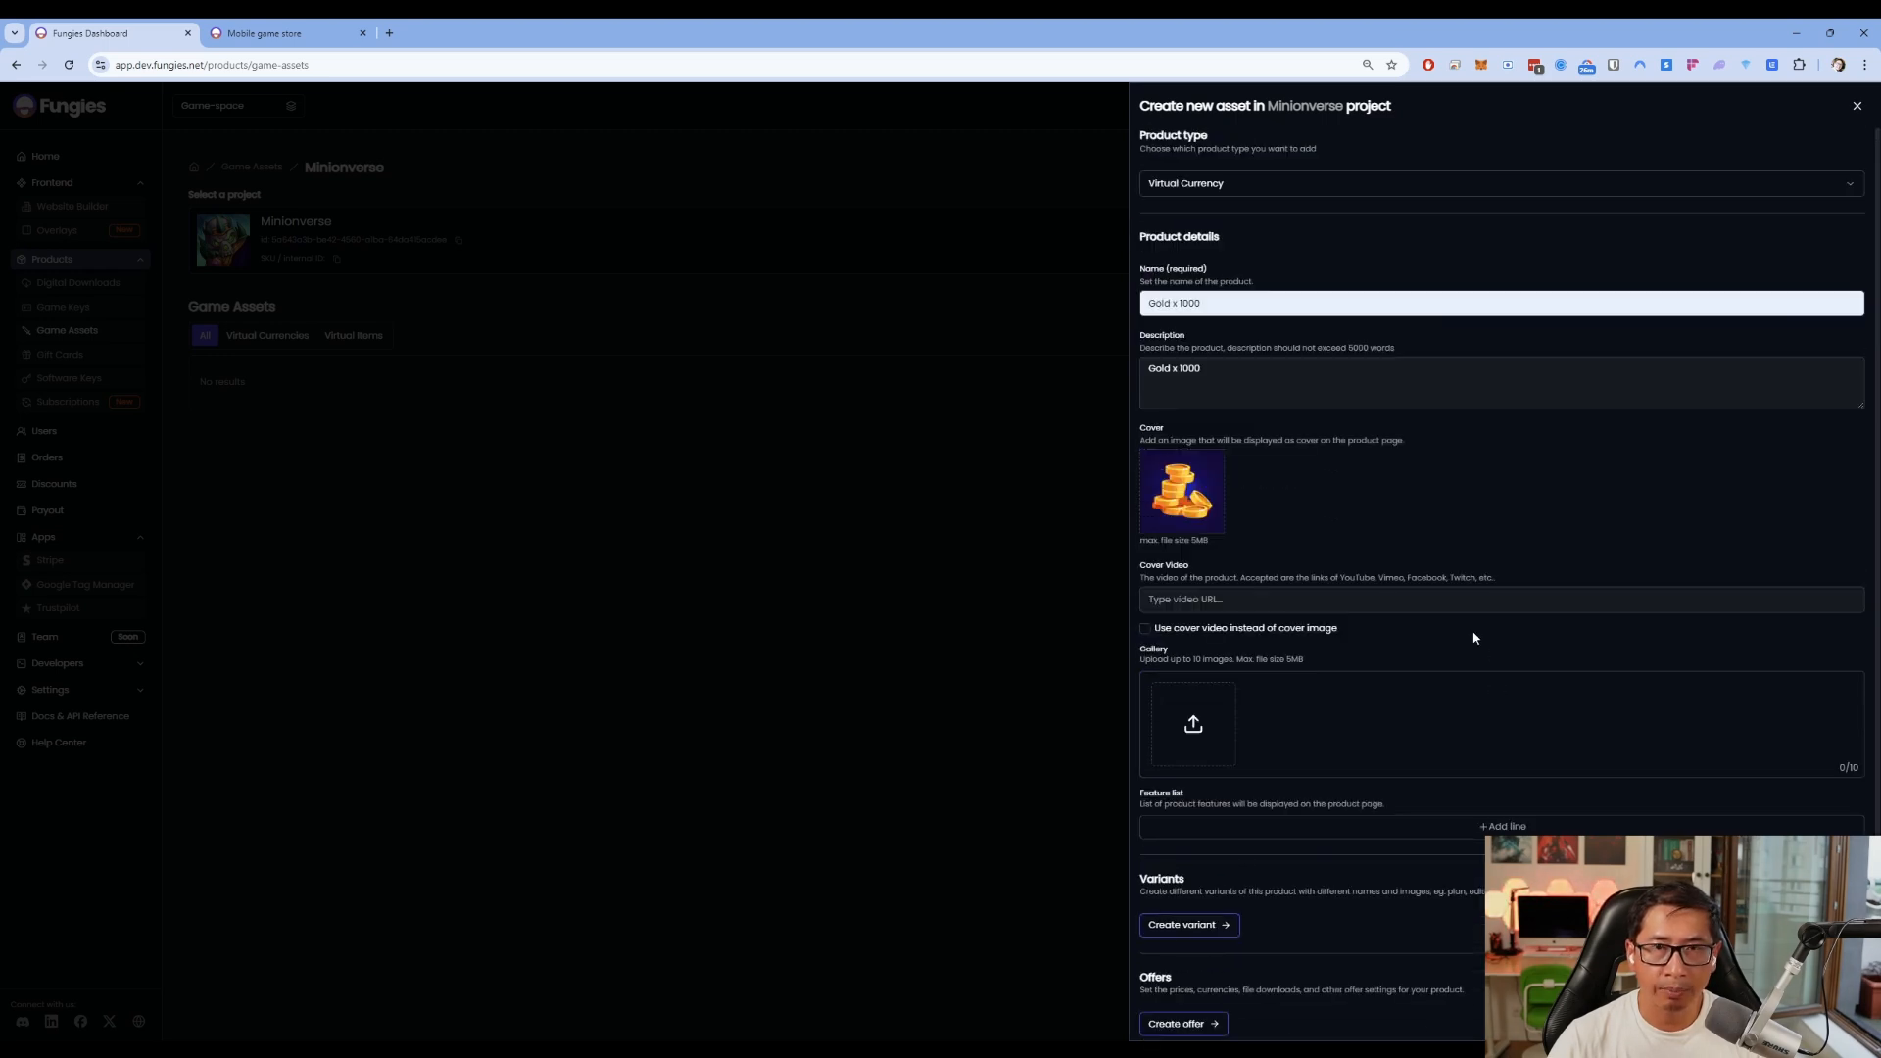
pyautogui.press('Return')
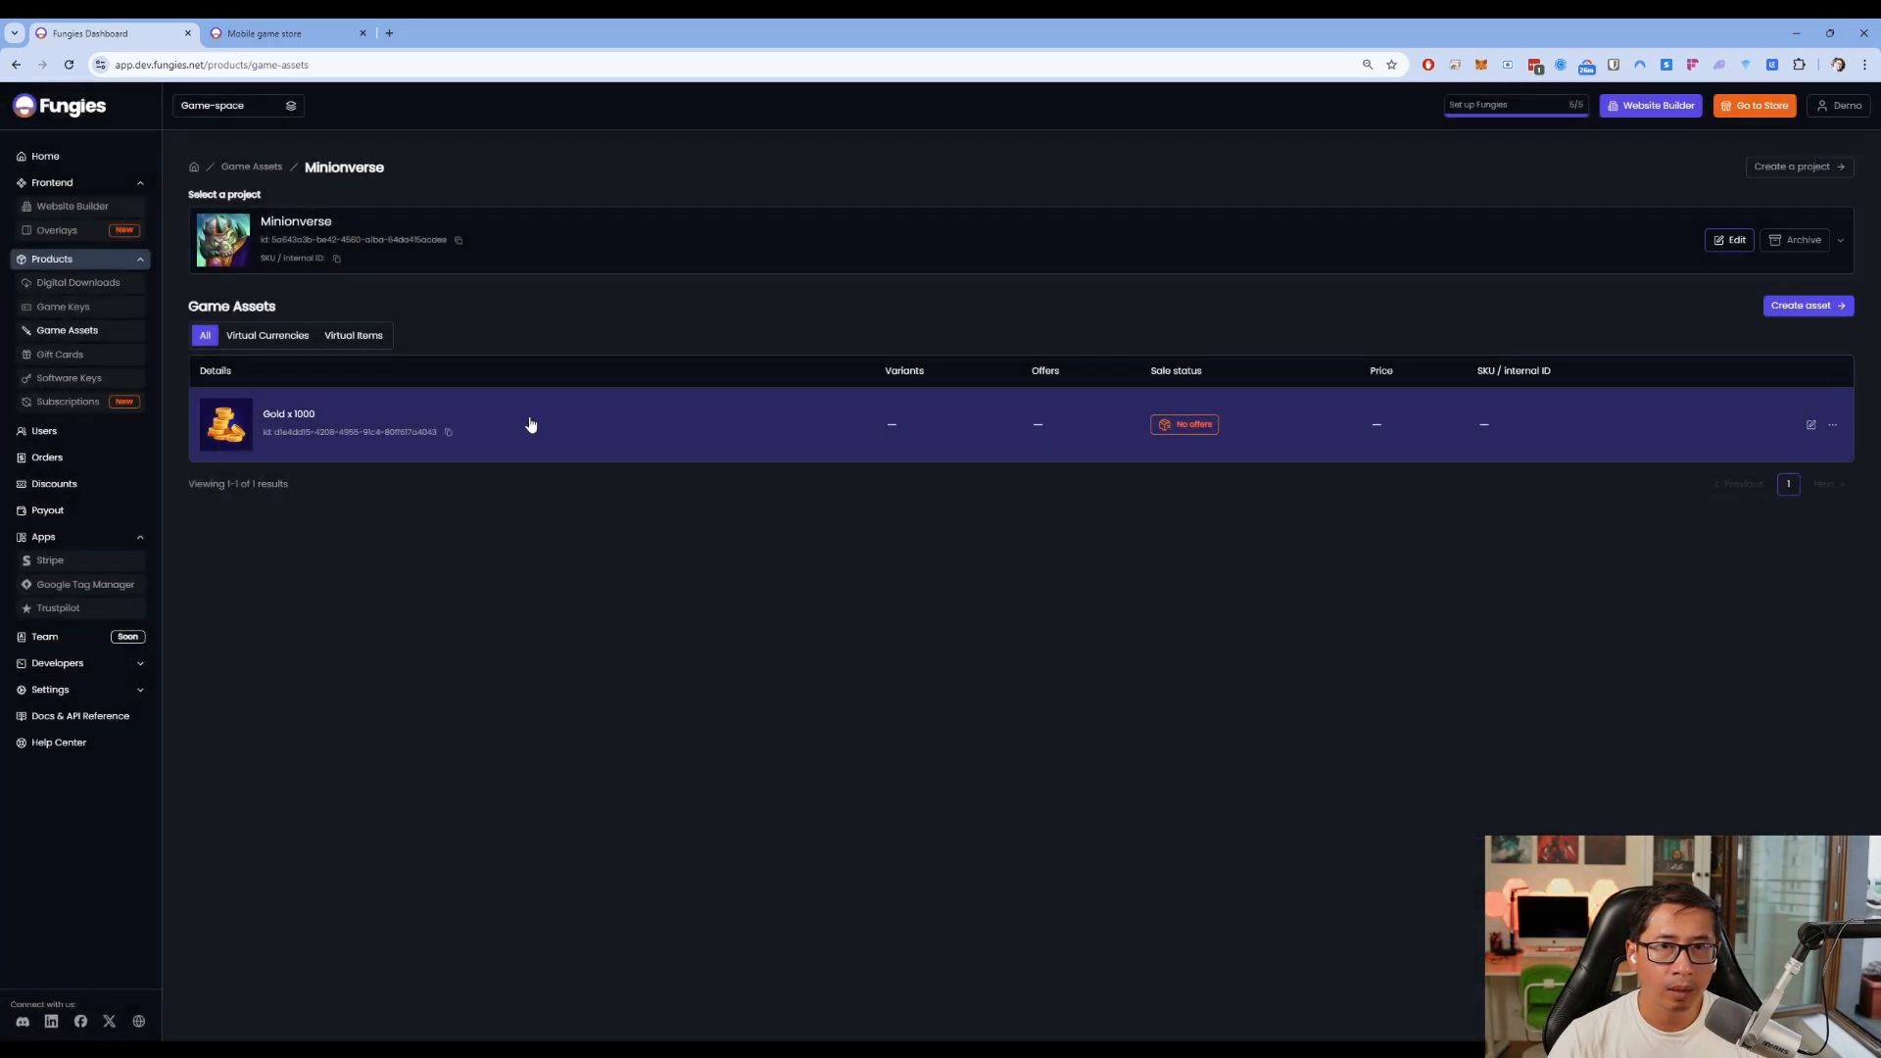
# Rename the asset to 'Gold' and trim its description to 'Gold'
pyautogui.click(1811, 424)
pyautogui.click(1236, 293)
pyautogui.press('BackSpace')
pyautogui.press('BackSpace')
pyautogui.press('BackSpace')
pyautogui.press('BackSpace')
pyautogui.press('BackSpace')
pyautogui.press('BackSpace')
pyautogui.press('BackSpace')
pyautogui.click(1203, 371)
pyautogui.moveTo(1203, 371); pyautogui.dragTo(1172, 359)
pyautogui.press('BackSpace')
# Close the asset editor and start a new variant from Gold's detail page
pyautogui.scroll(-1, 1460, 587)
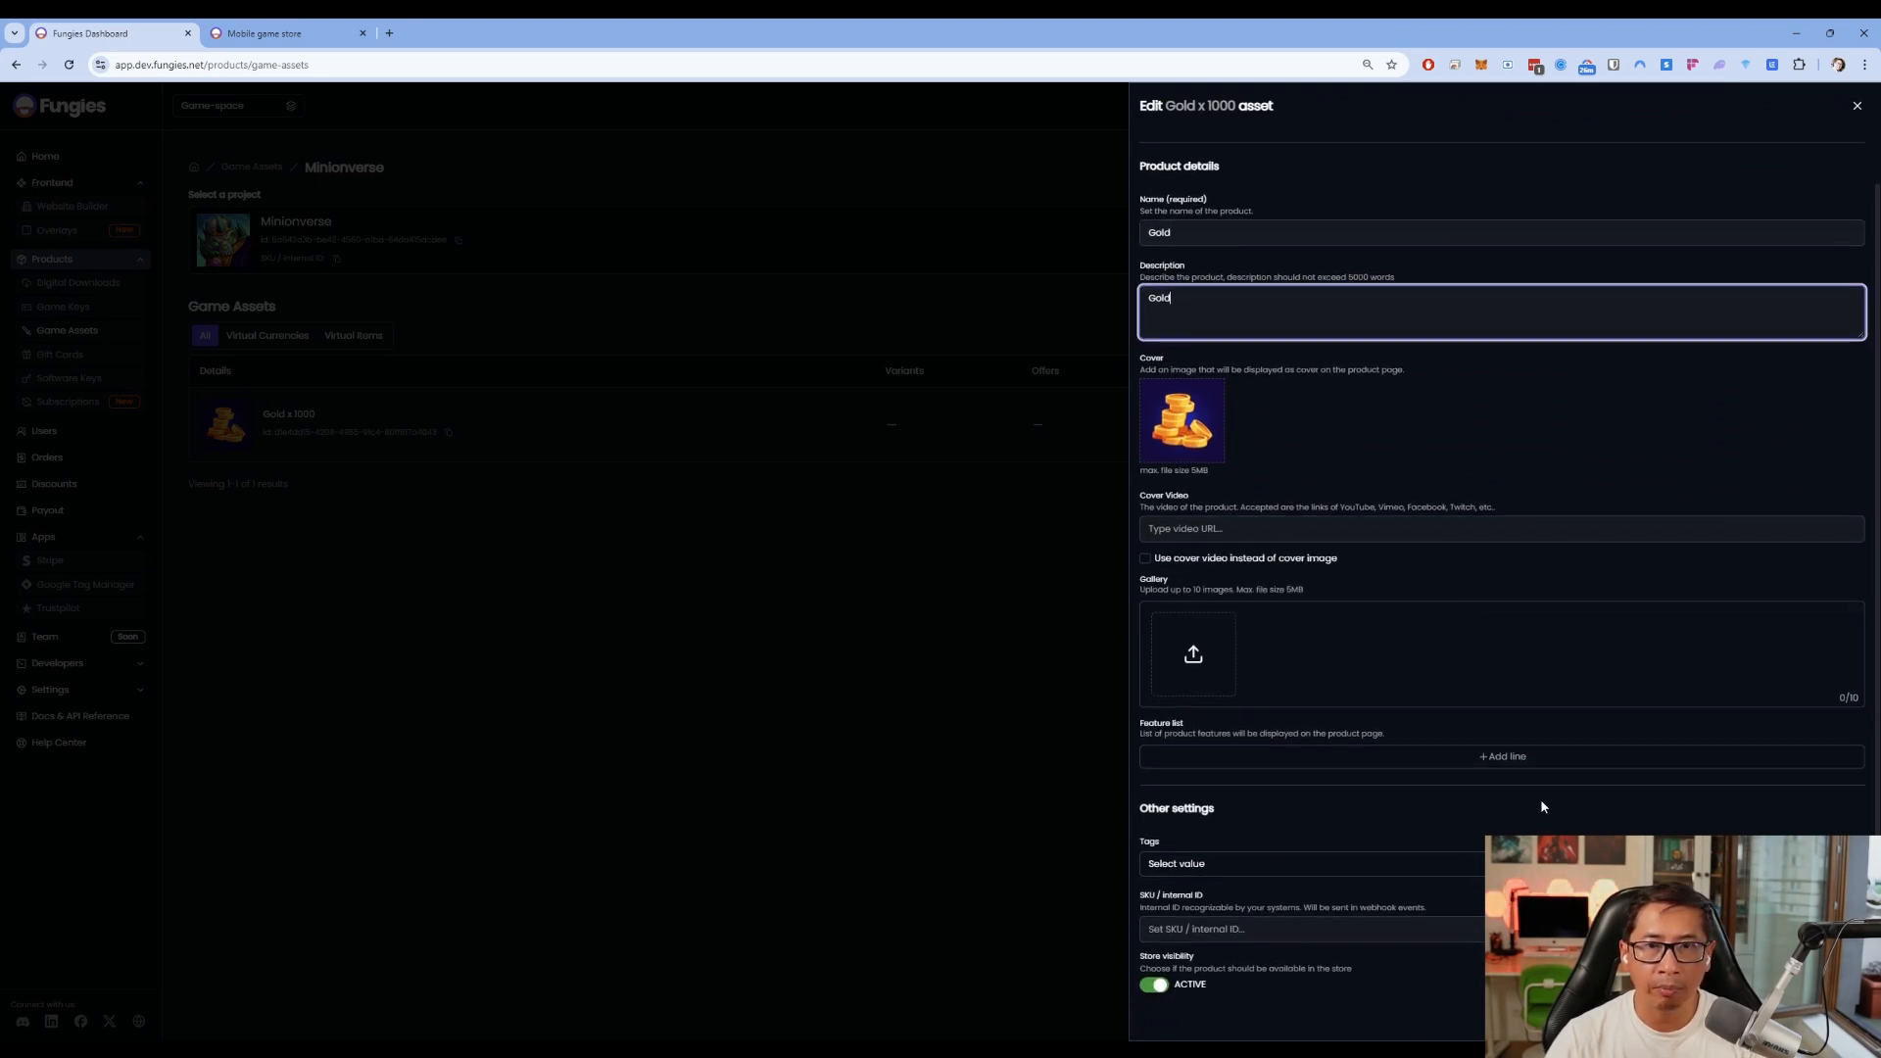
pyautogui.click(1541, 807)
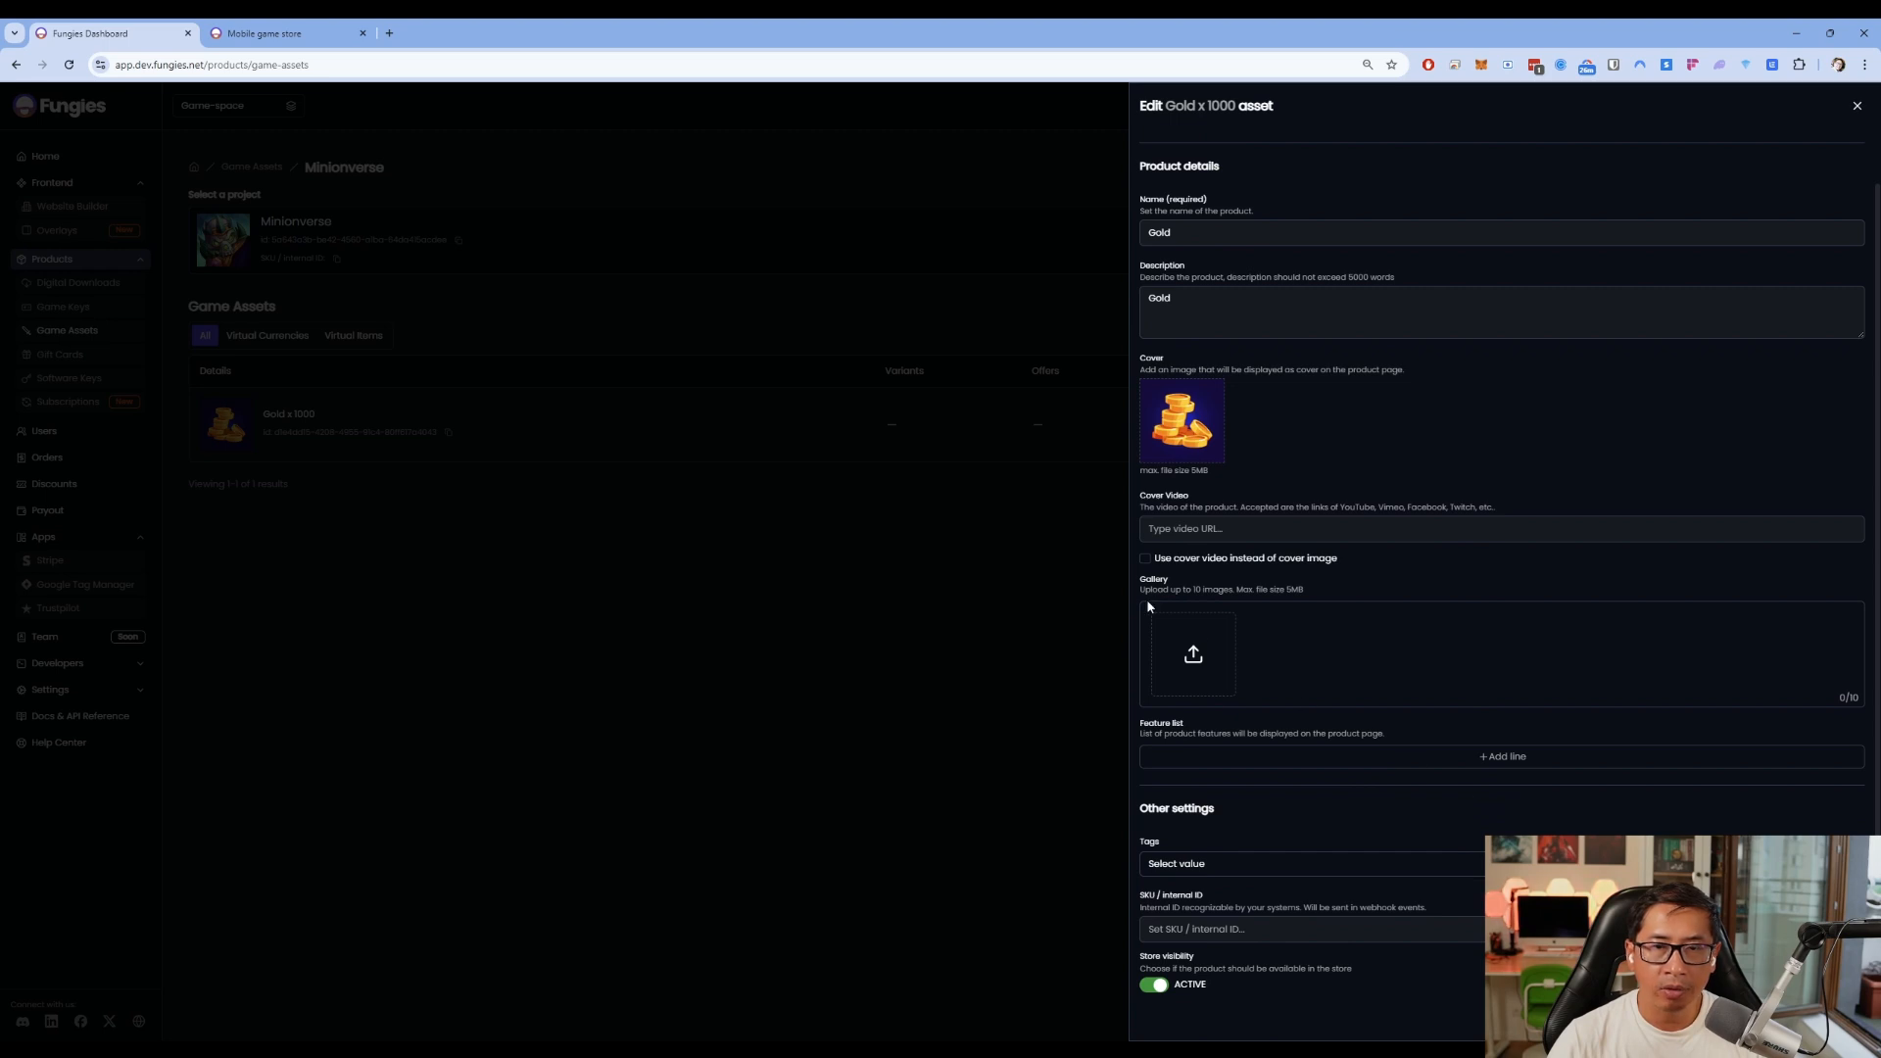
pyautogui.click(1007, 571)
pyautogui.click(737, 436)
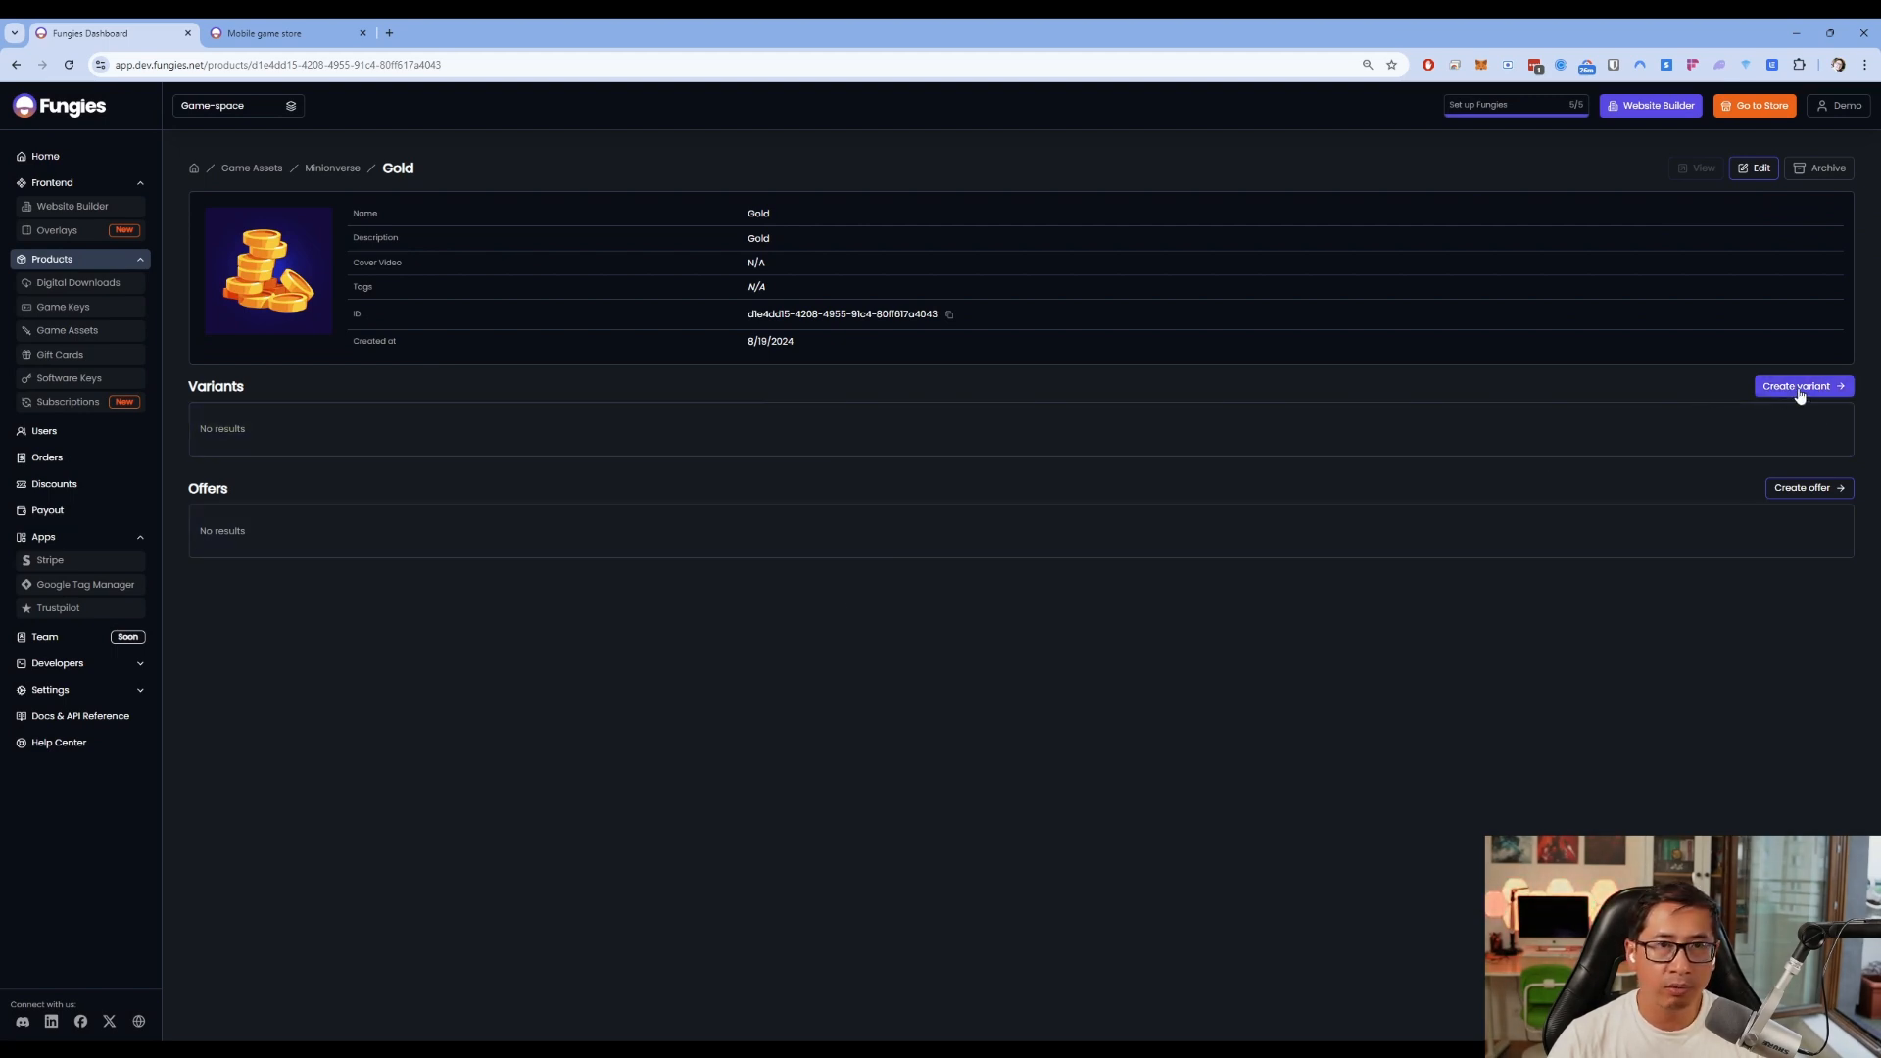
pyautogui.click(1799, 388)
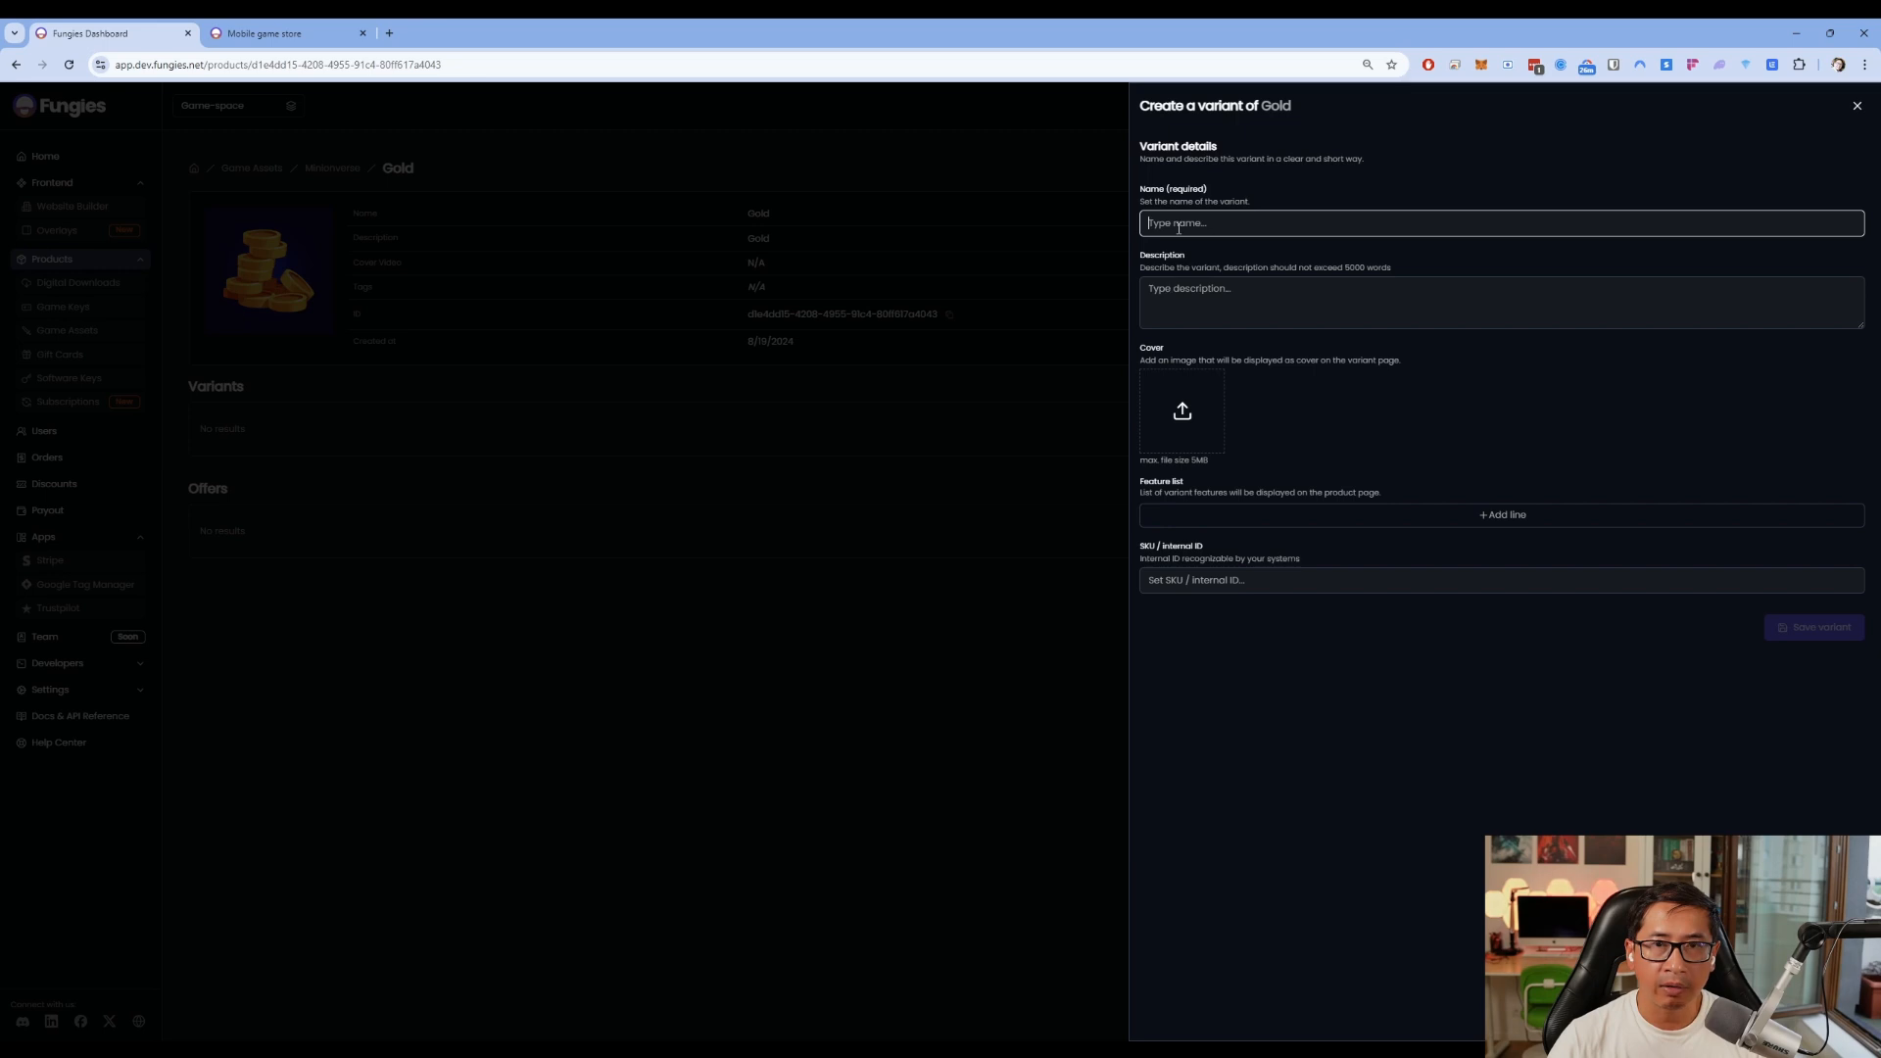
# Name the variant 'x 1000 Golds' and copy that name into its description
pyautogui.write('x 1000 Golds')
pyautogui.hotkey('ctrl', 'a')
pyautogui.hotkey('ctrl', 'c')
pyautogui.click(1319, 298)
pyautogui.hotkey('ctrl', 'v')
# Upload the gold-coin picture as the variant's cover
pyautogui.click(1185, 423)
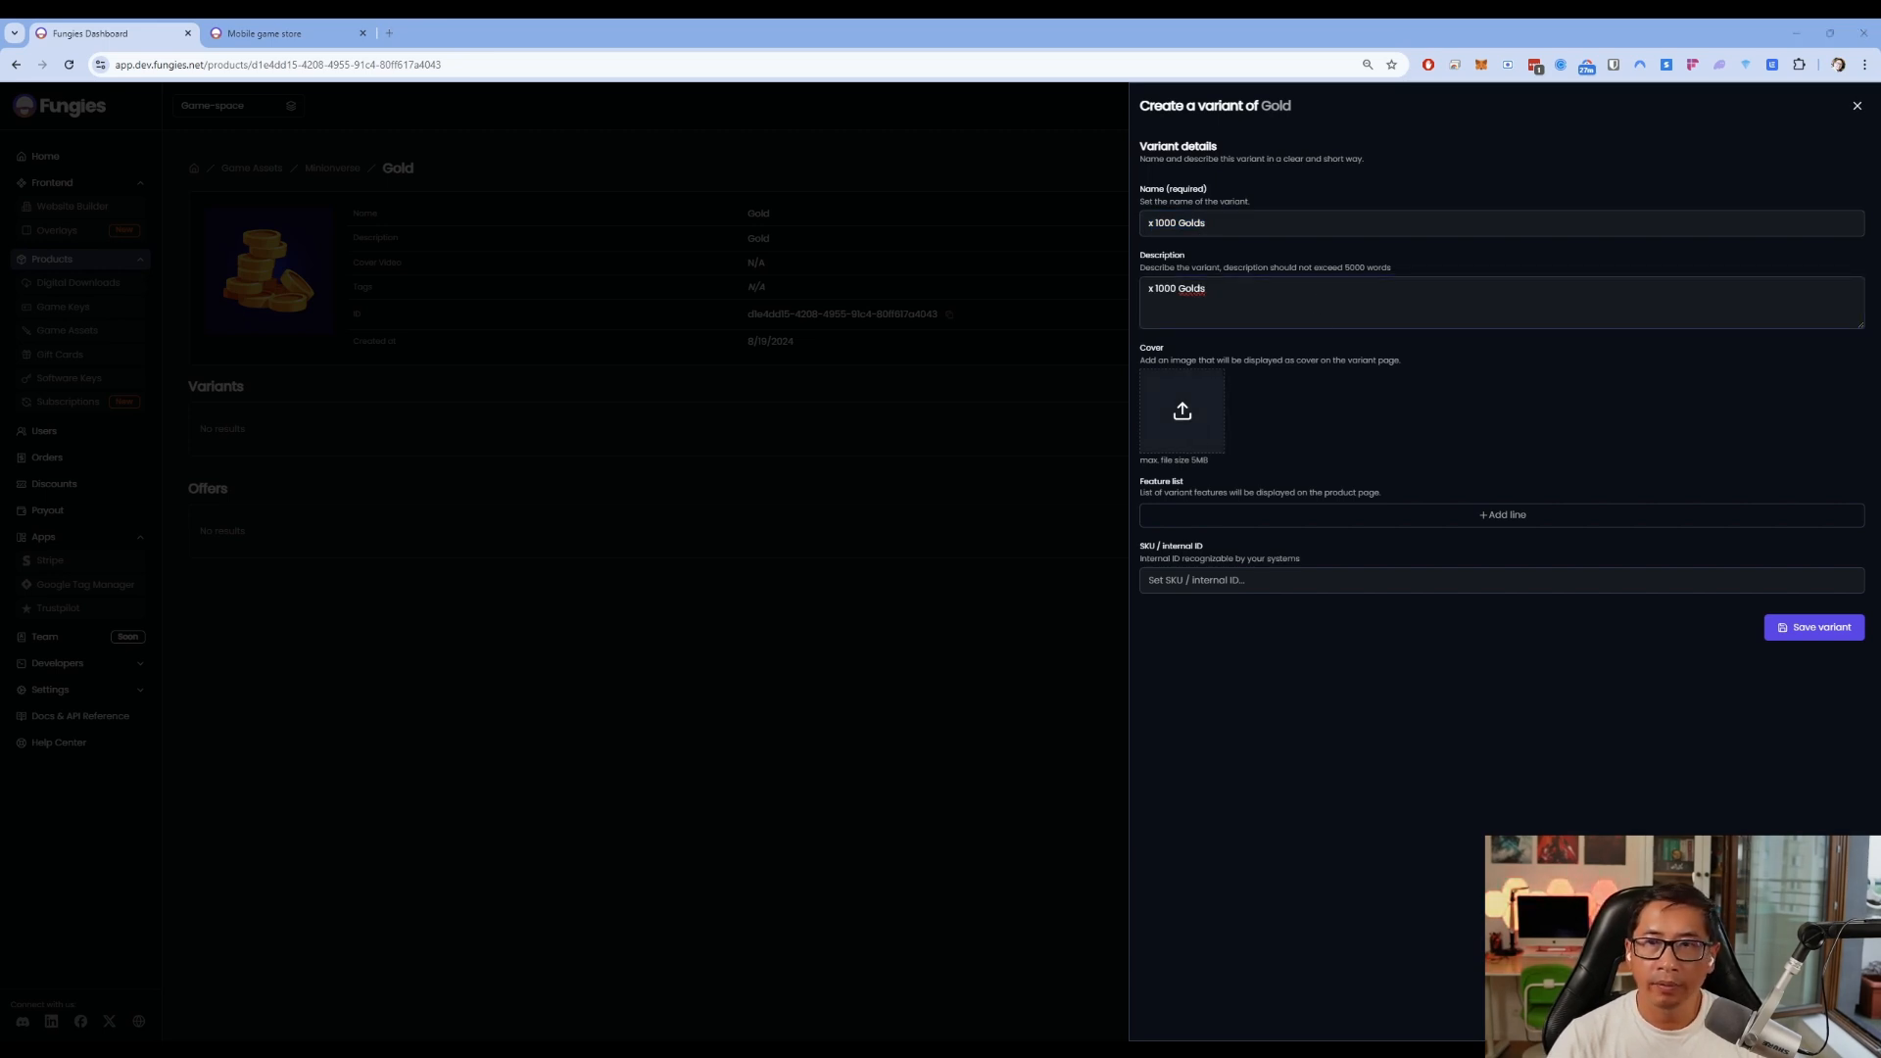
pyautogui.doubleClick(1508, 504)
pyautogui.click(33, 1008)
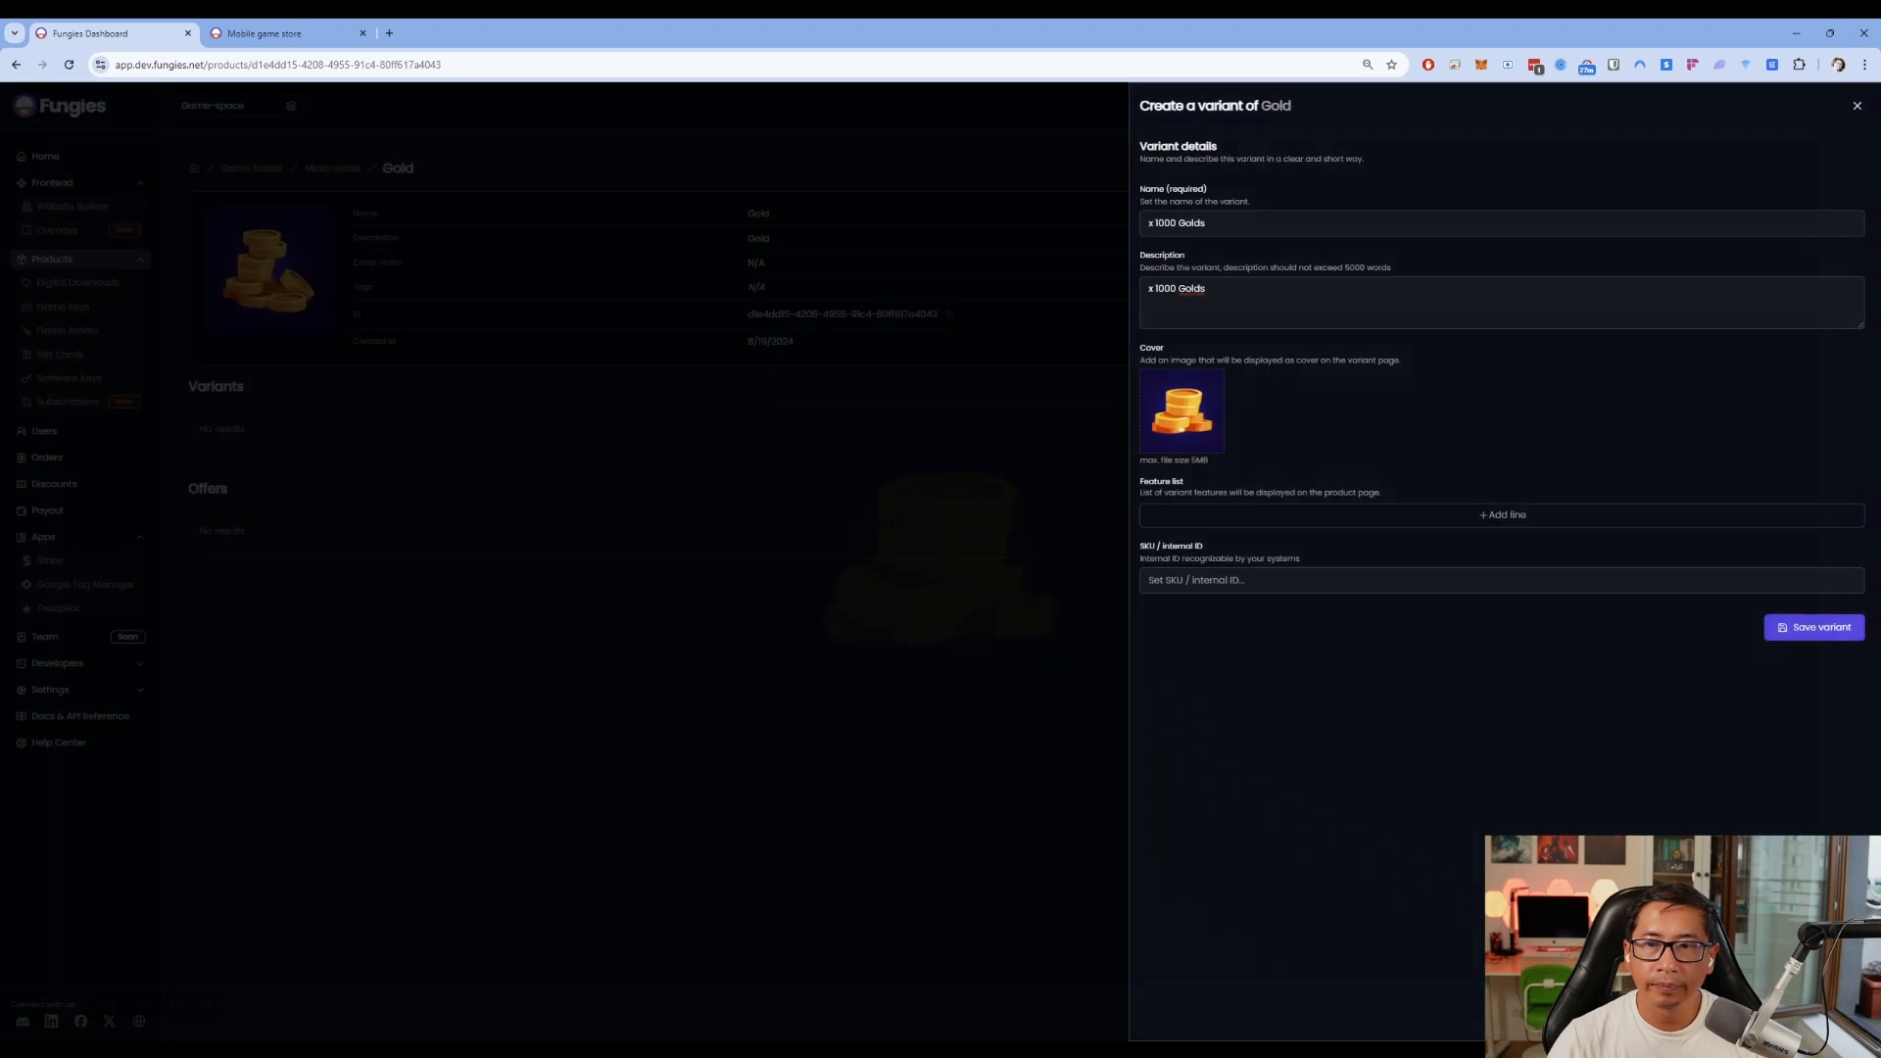
# Add an empty feature line, set the SKU to 1234, and save the variant
pyautogui.click(1403, 516)
pyautogui.click(1195, 610)
pyautogui.click(1153, 649)
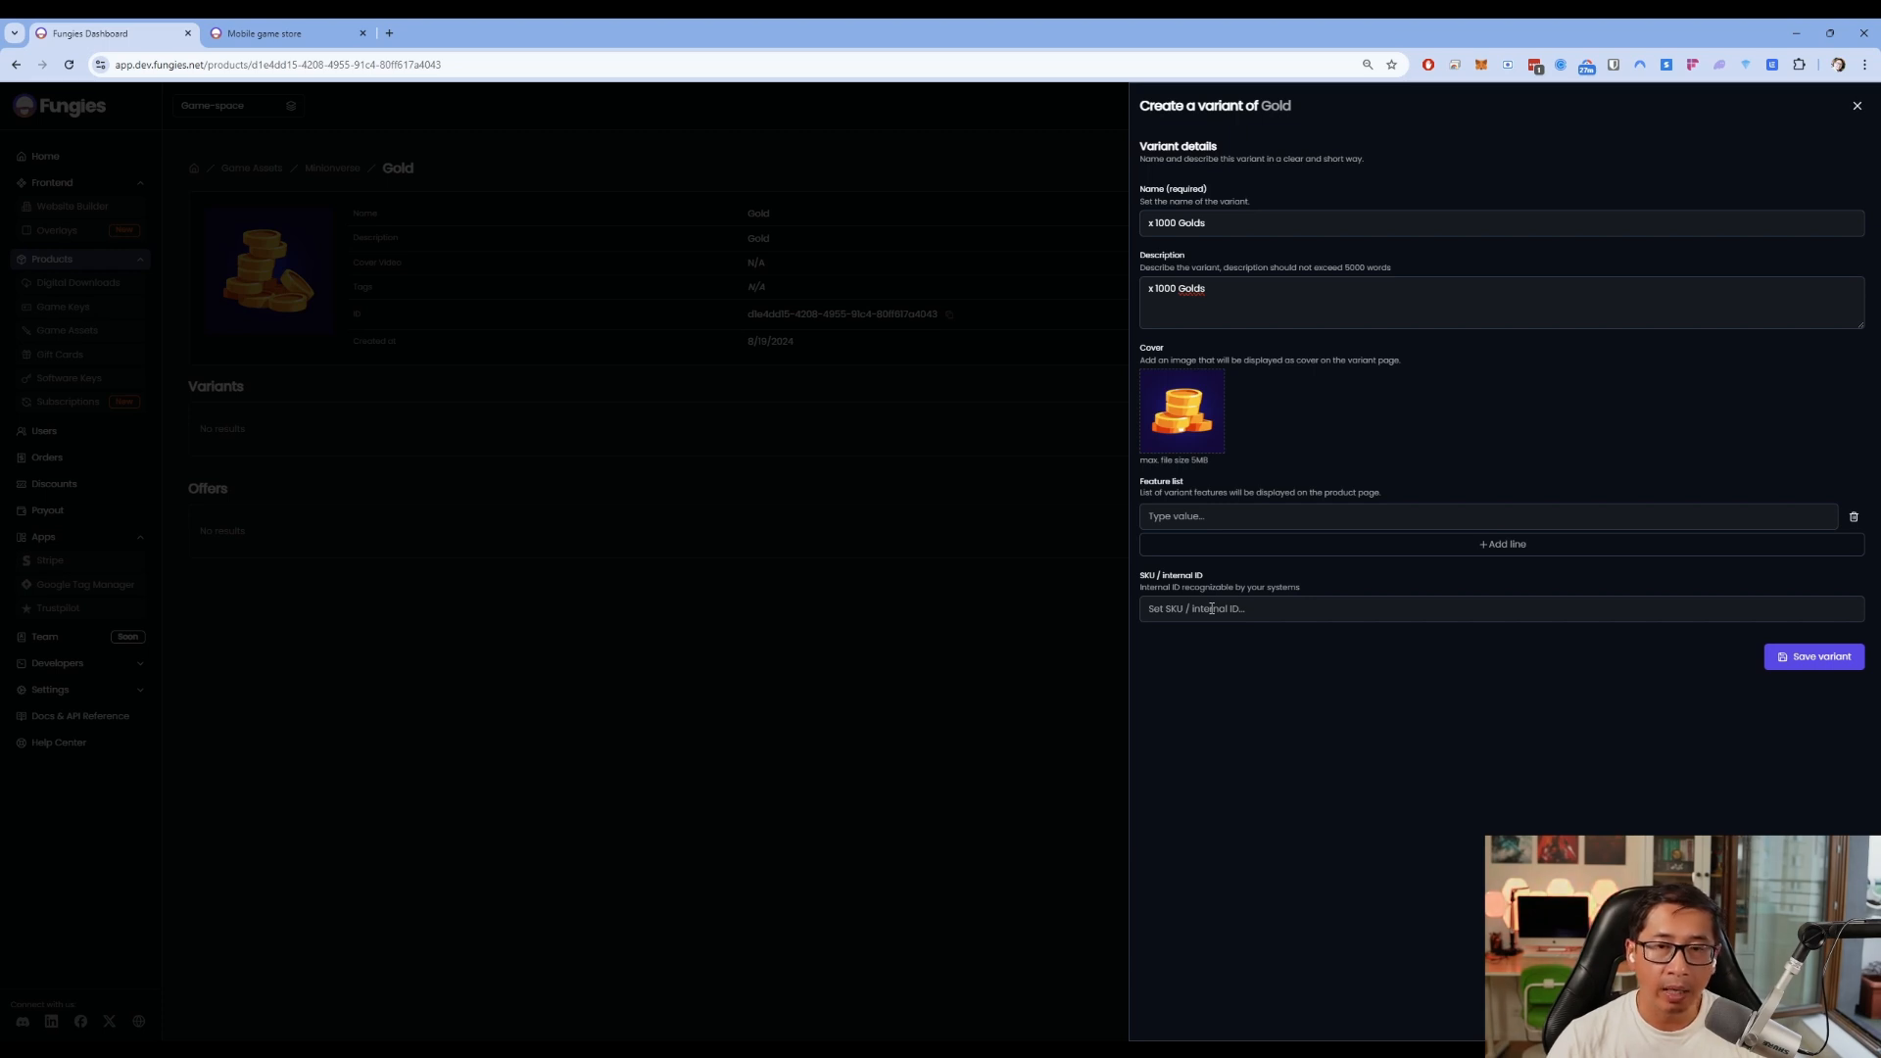
pyautogui.click(1212, 608)
pyautogui.write('1234')
pyautogui.press('Return')
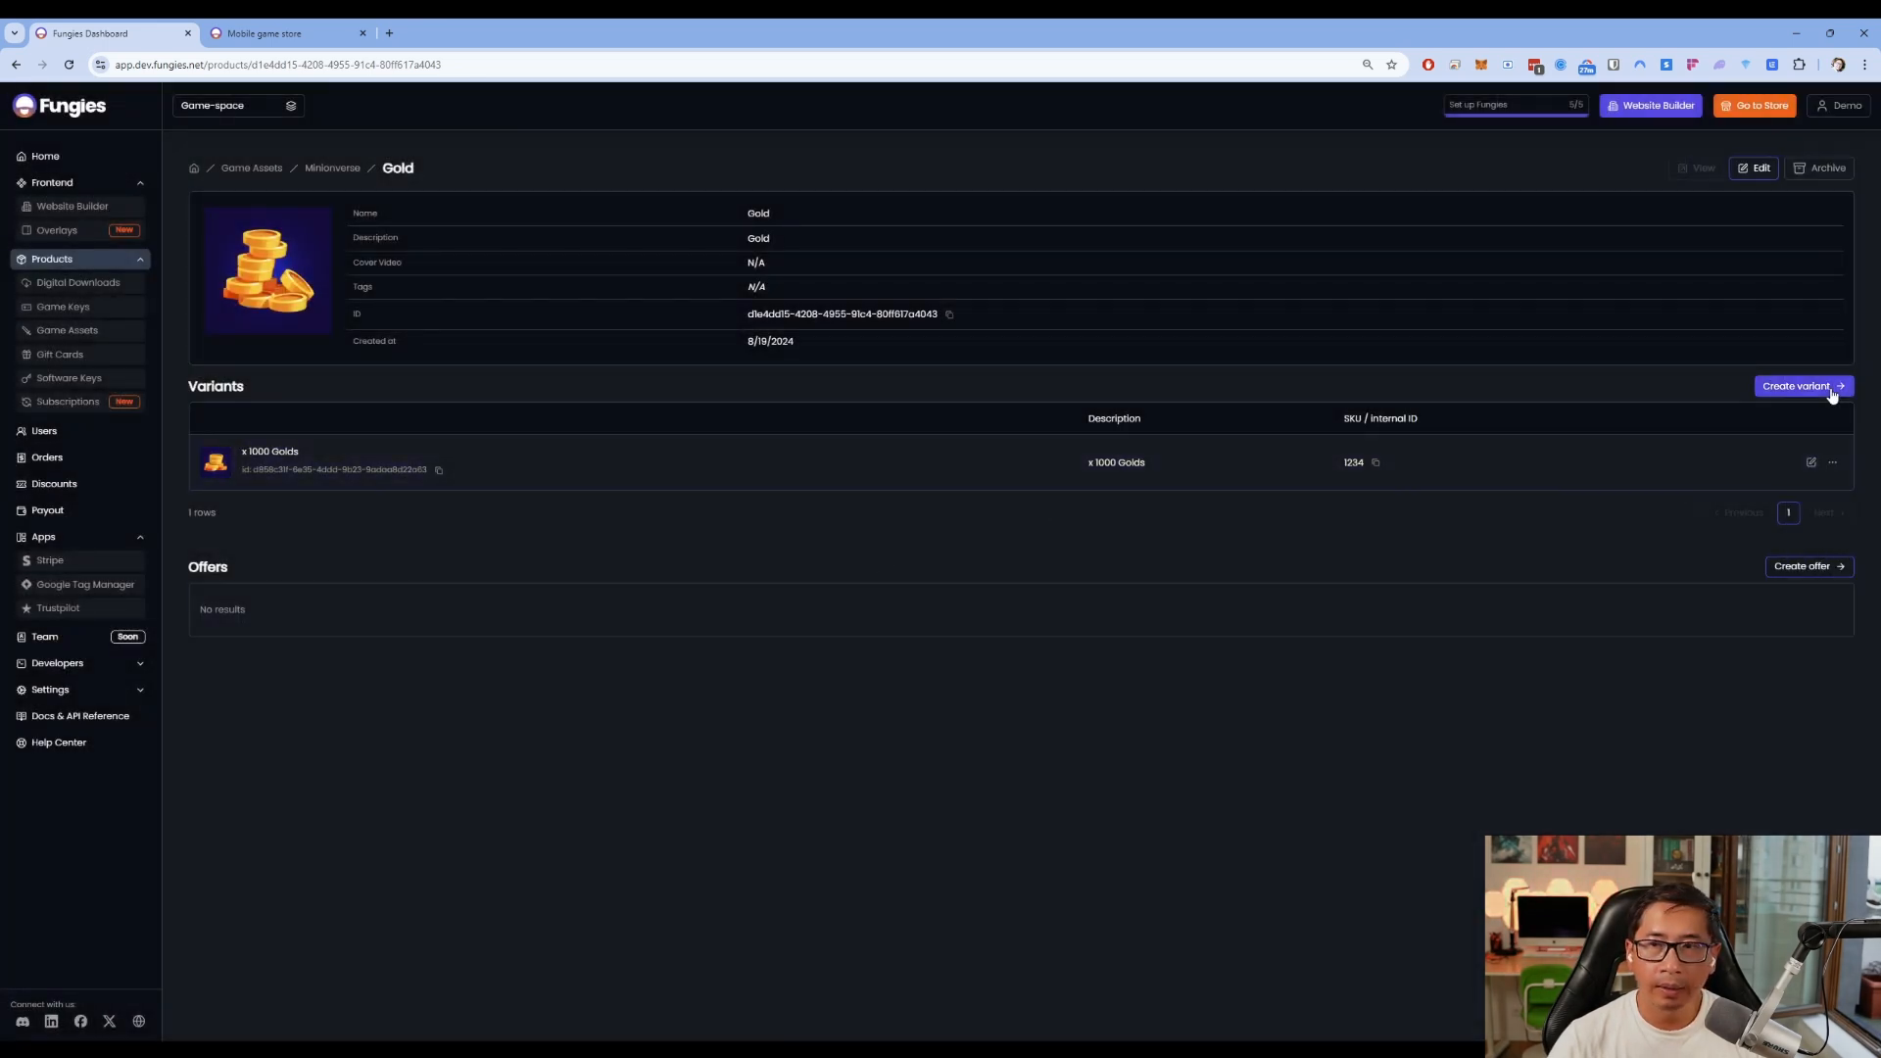
# Start a second Gold variant named 'x 2000 Golds' with the same description
pyautogui.click(1796, 387)
pyautogui.click(1260, 224)
pyautogui.write('x 2000 G')
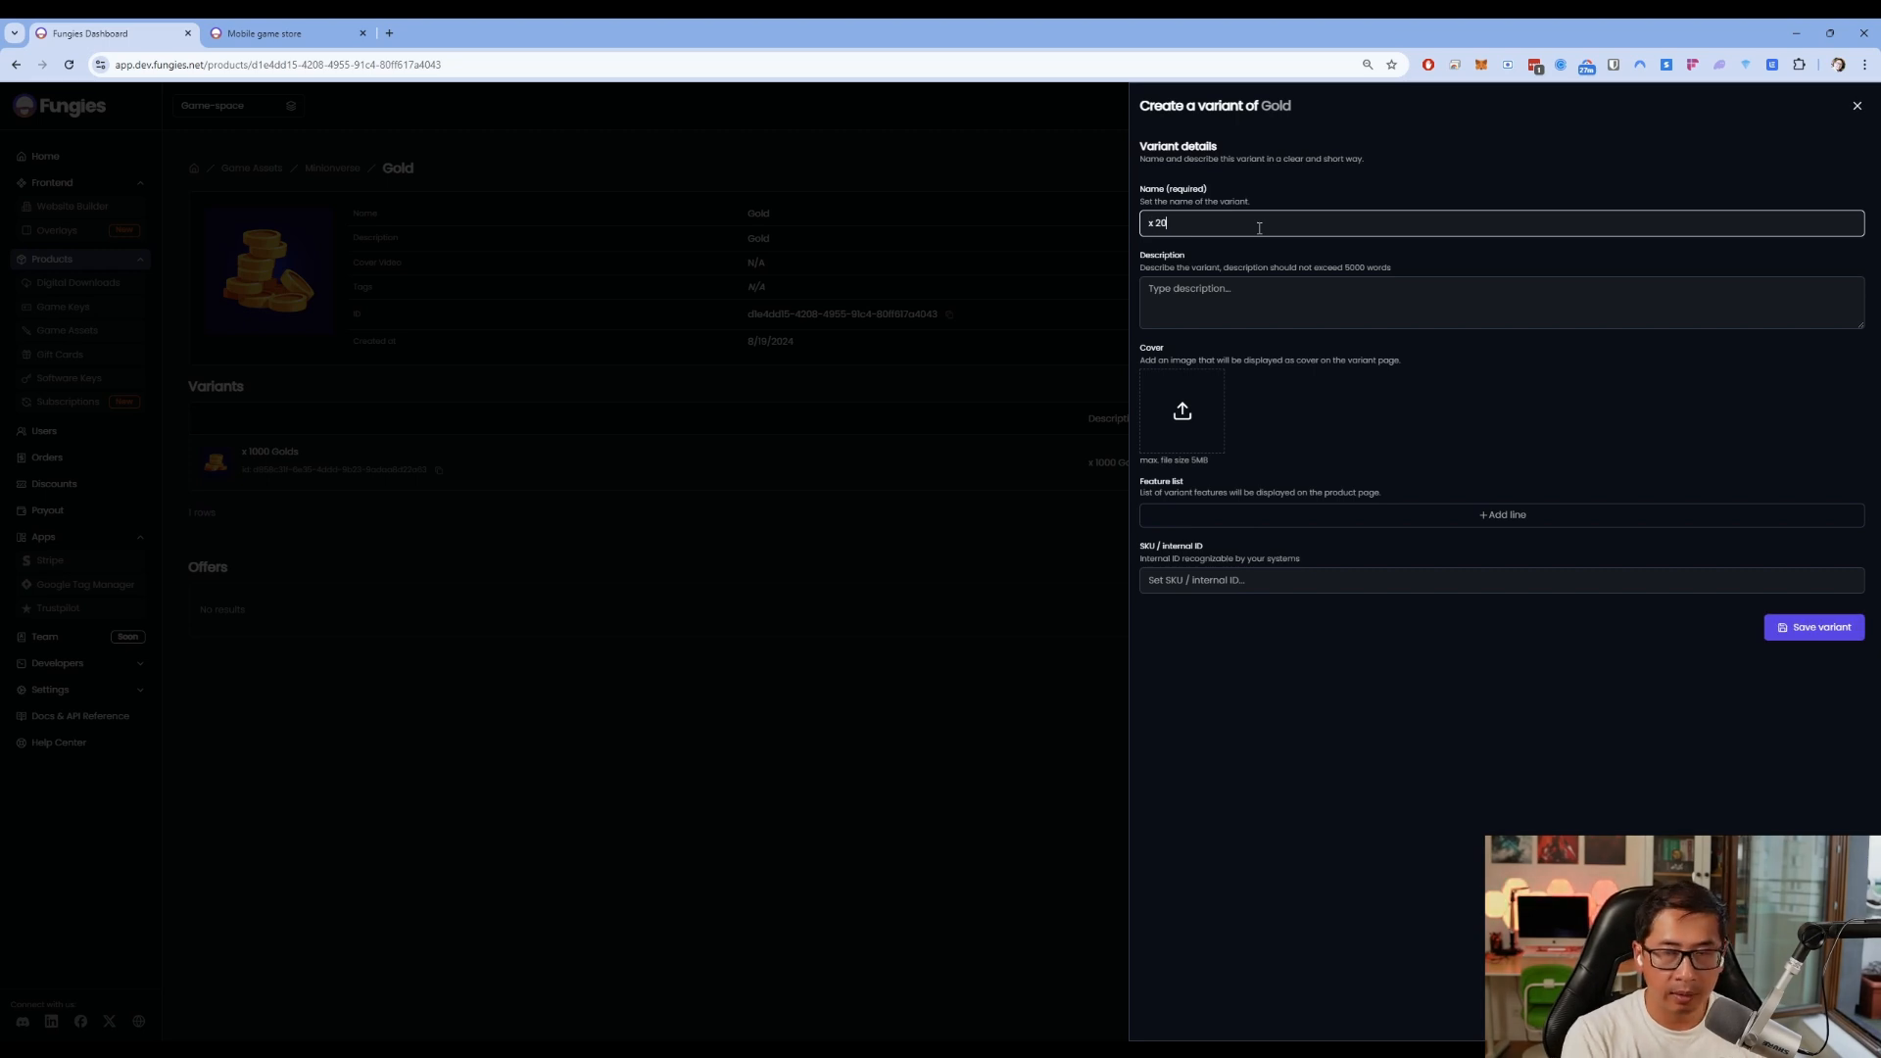
pyautogui.write('olds')
pyautogui.hotkey('ctrl', 'a')
pyautogui.hotkey('ctrl', 'c')
pyautogui.click(1280, 303)
pyautogui.hotkey('ctrl', 'v')
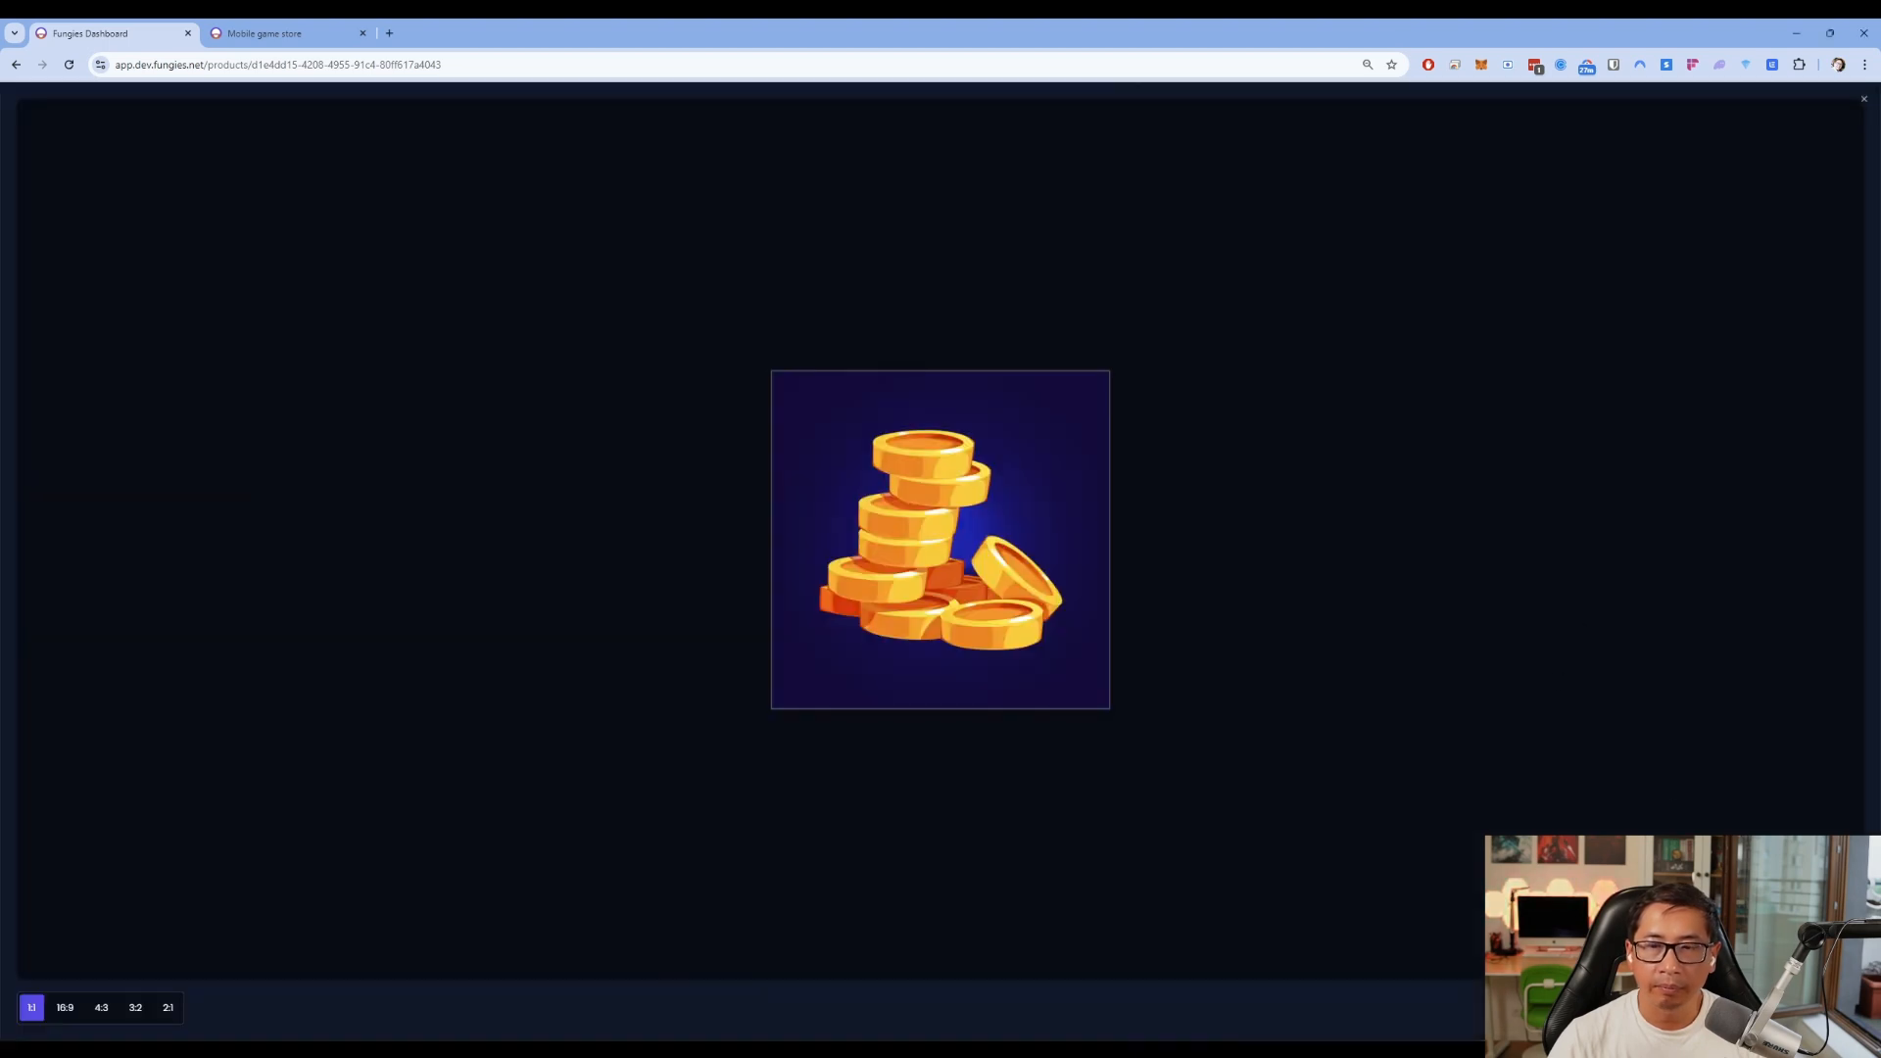
# Give the x 2000 Golds variant the coin cover and SKU 2334, then save it
pyautogui.click(1584, 621)
pyautogui.click(1648, 585)
pyautogui.write('2334')
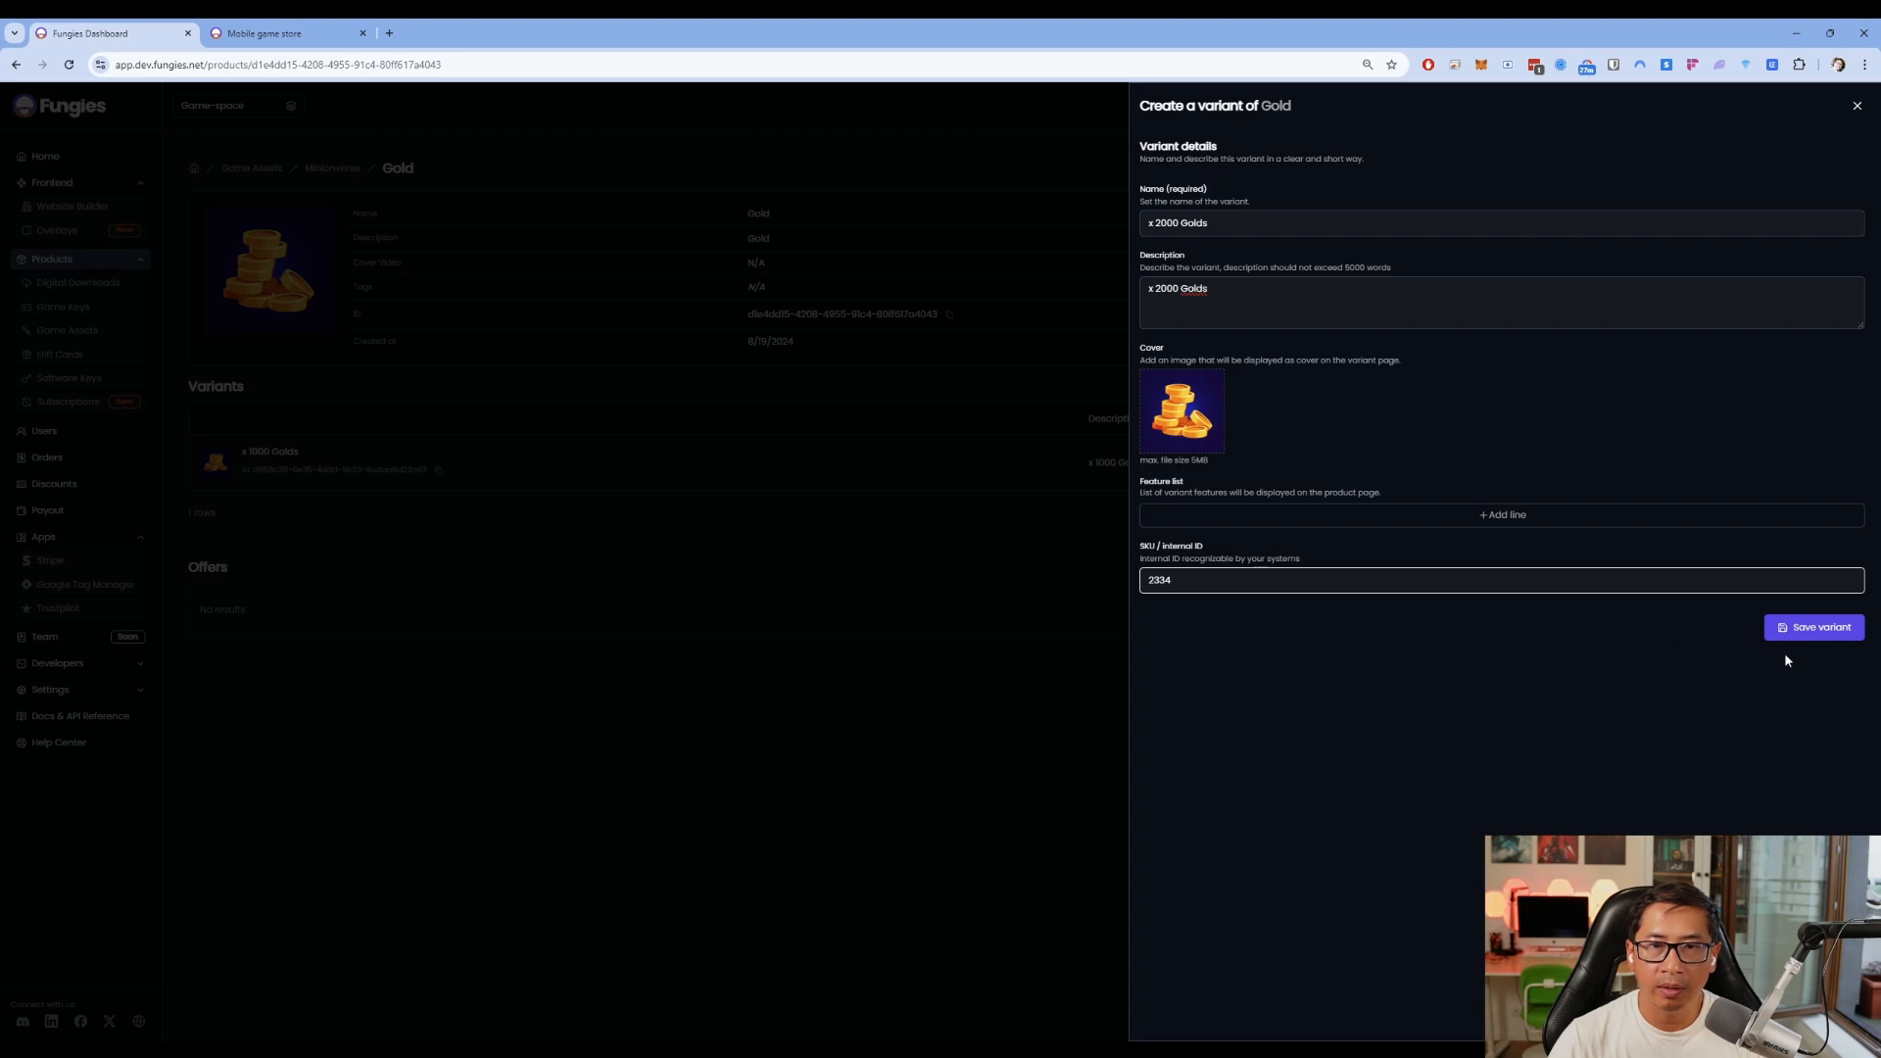
pyautogui.click(1828, 637)
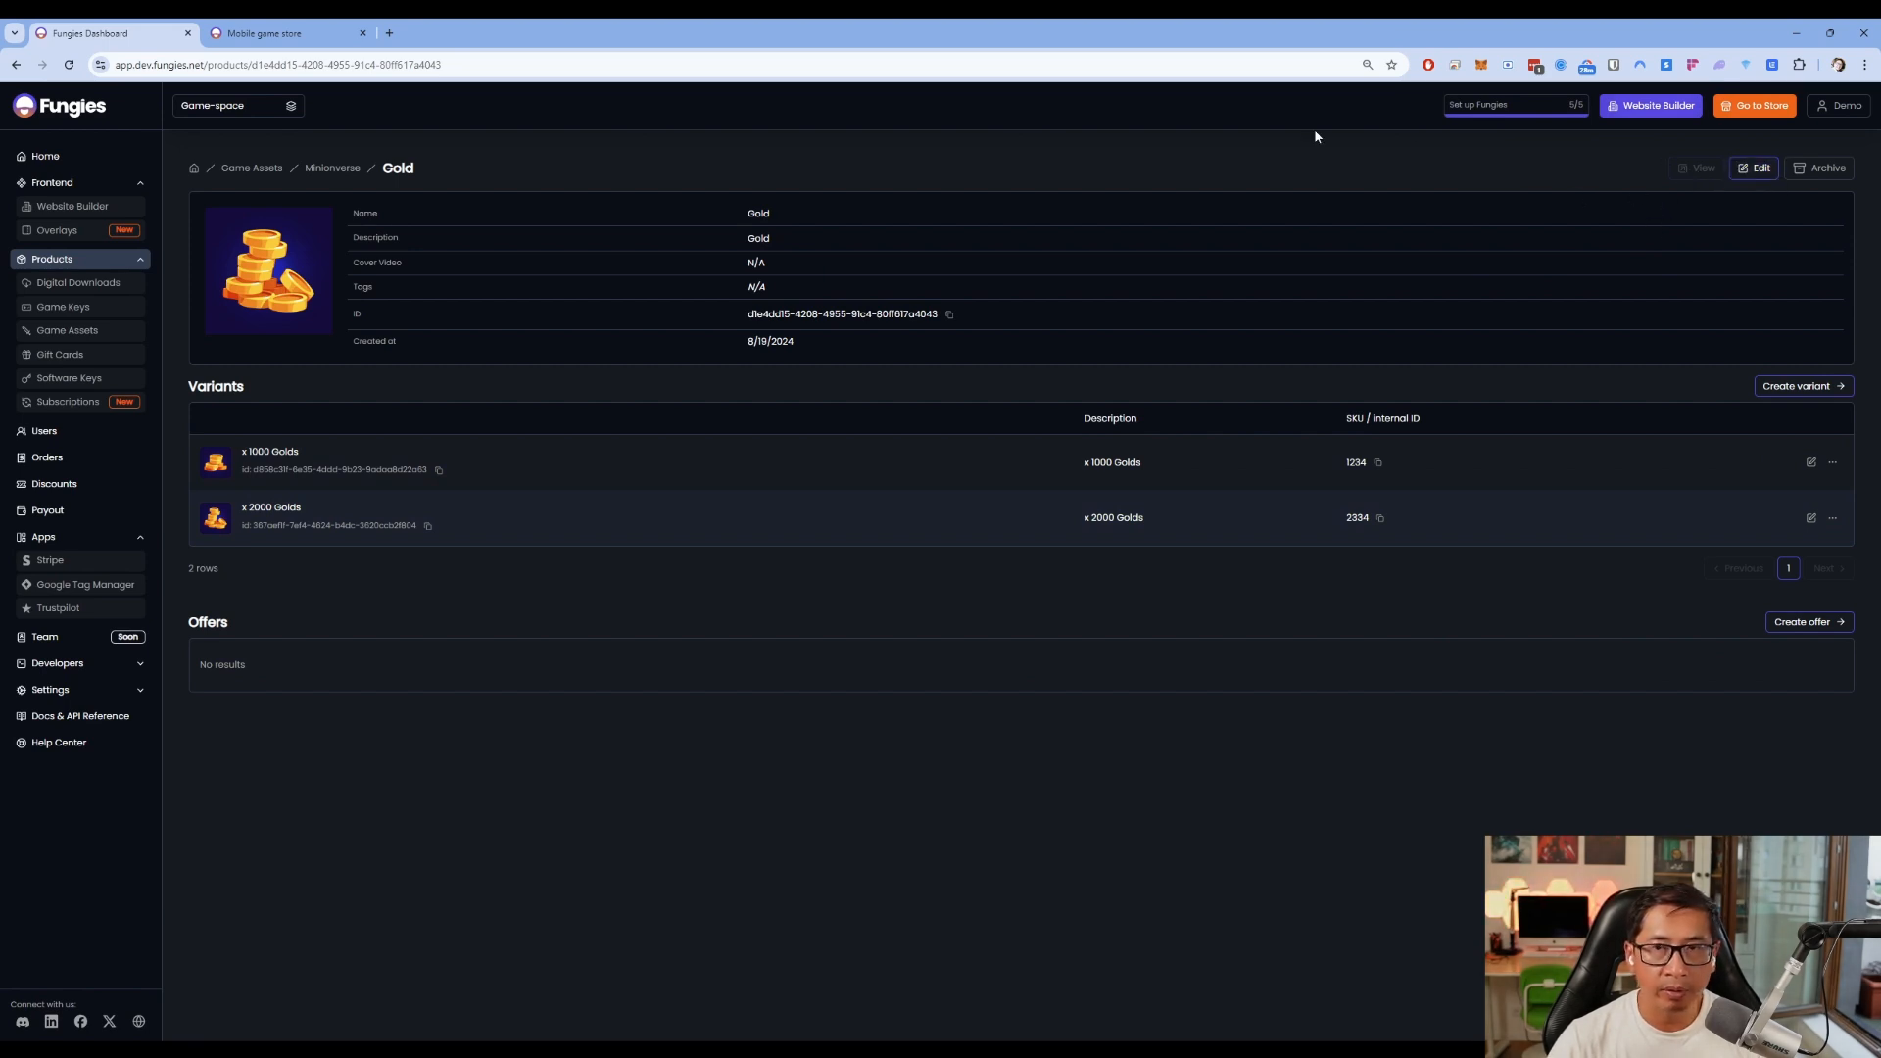
pyautogui.click(264, 33)
pyautogui.click(1295, 123)
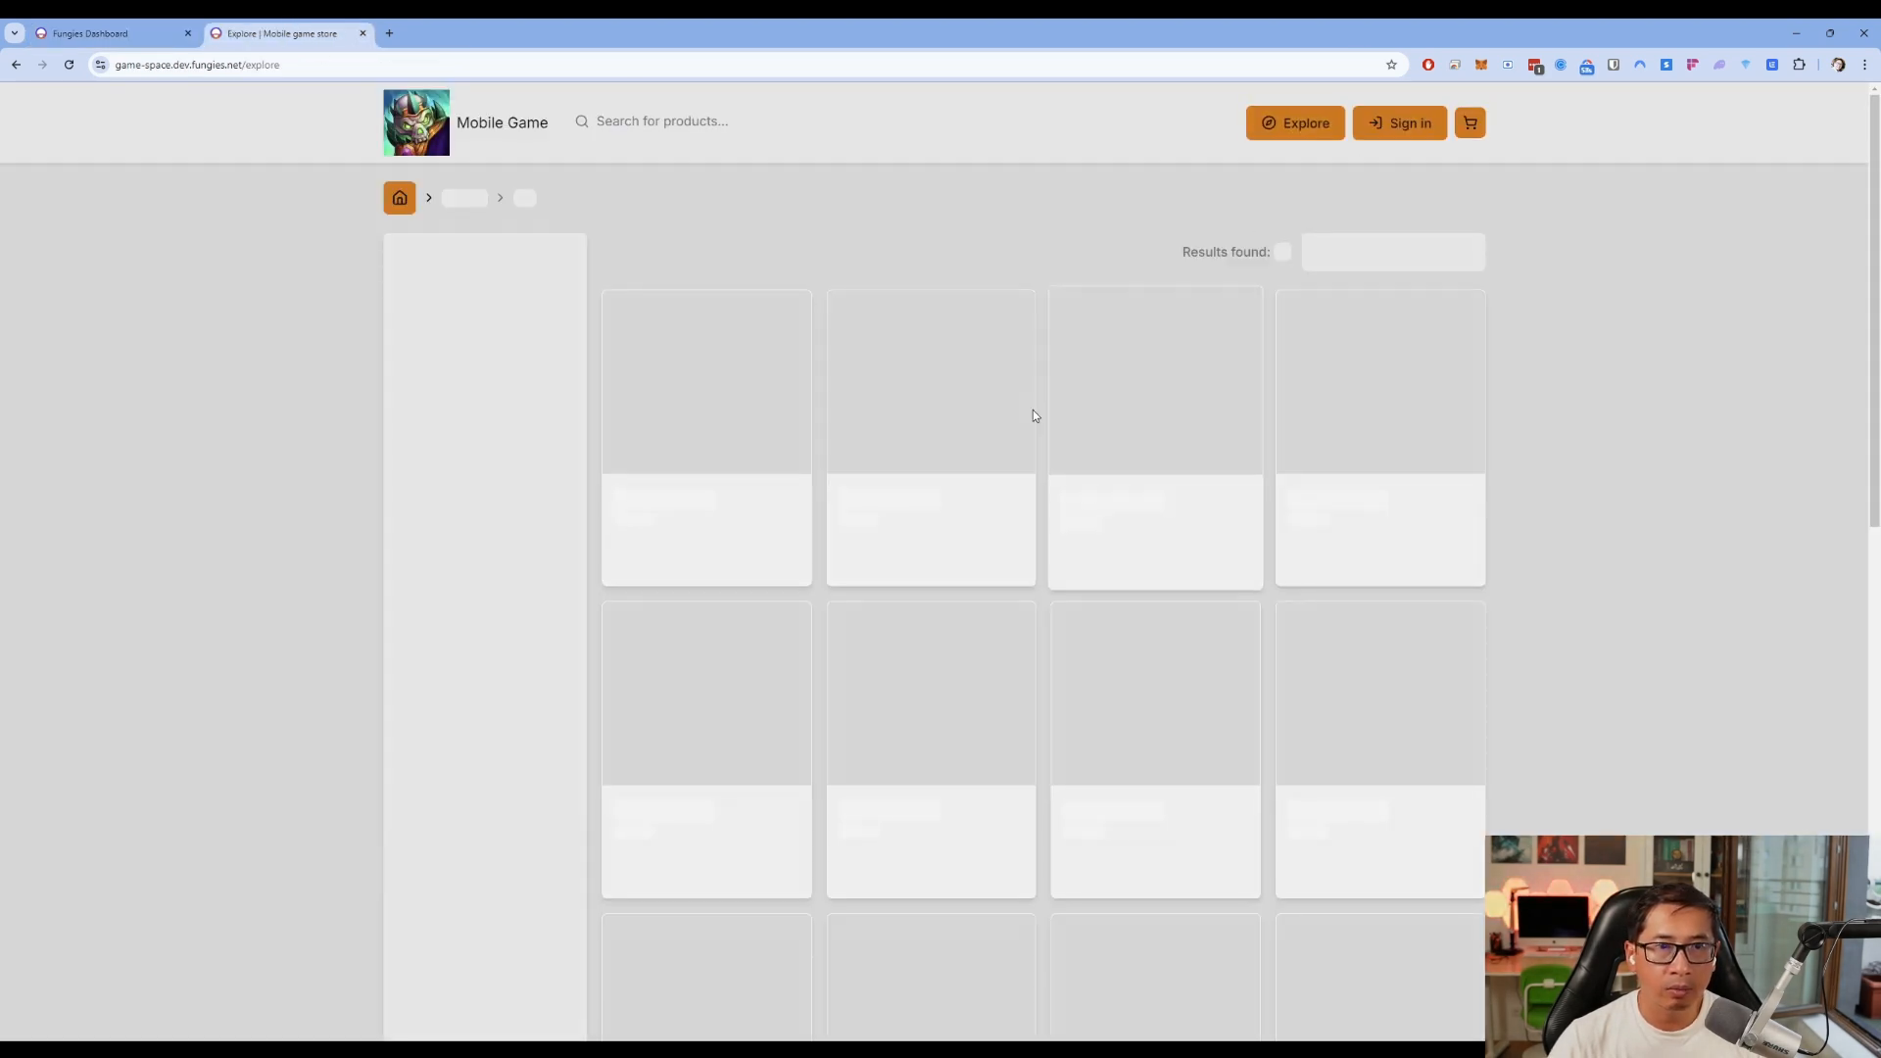
pyautogui.click(485, 128)
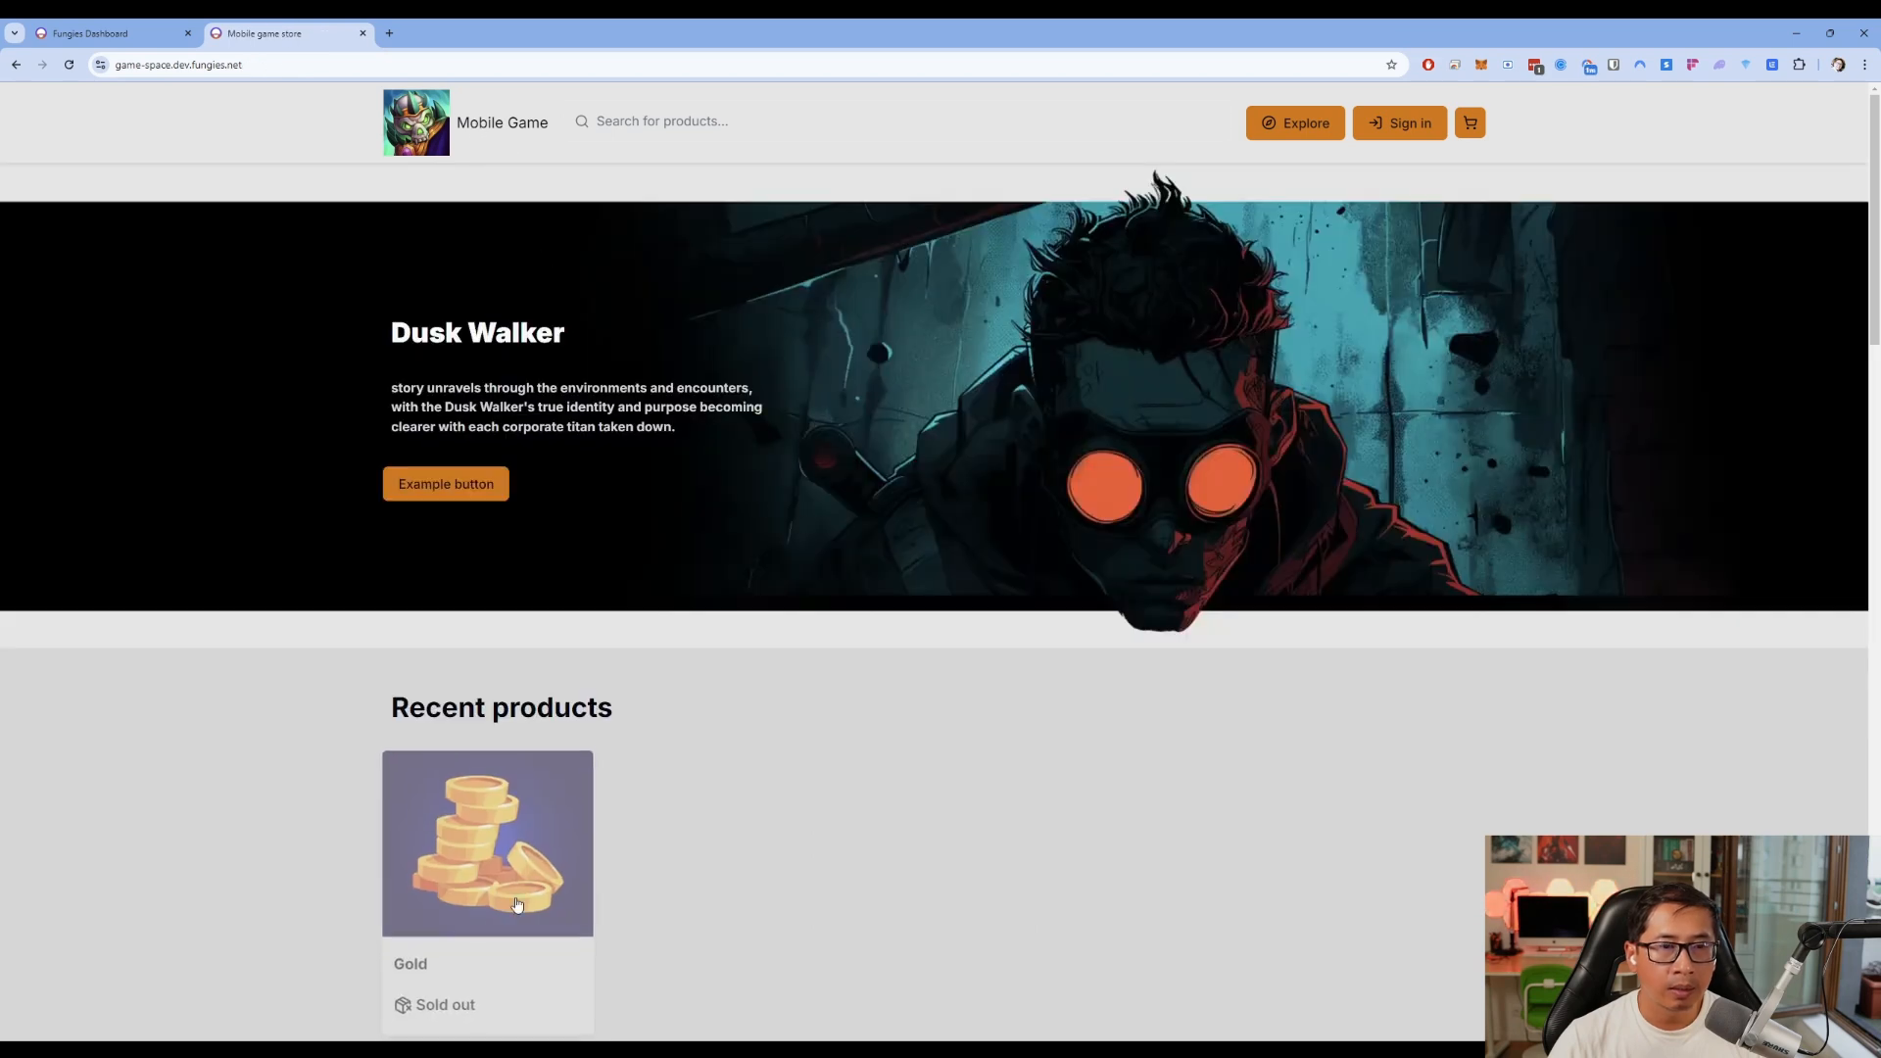
pyautogui.scroll(-2, 526, 895)
pyautogui.moveTo(410, 487); pyautogui.dragTo(566, 511)
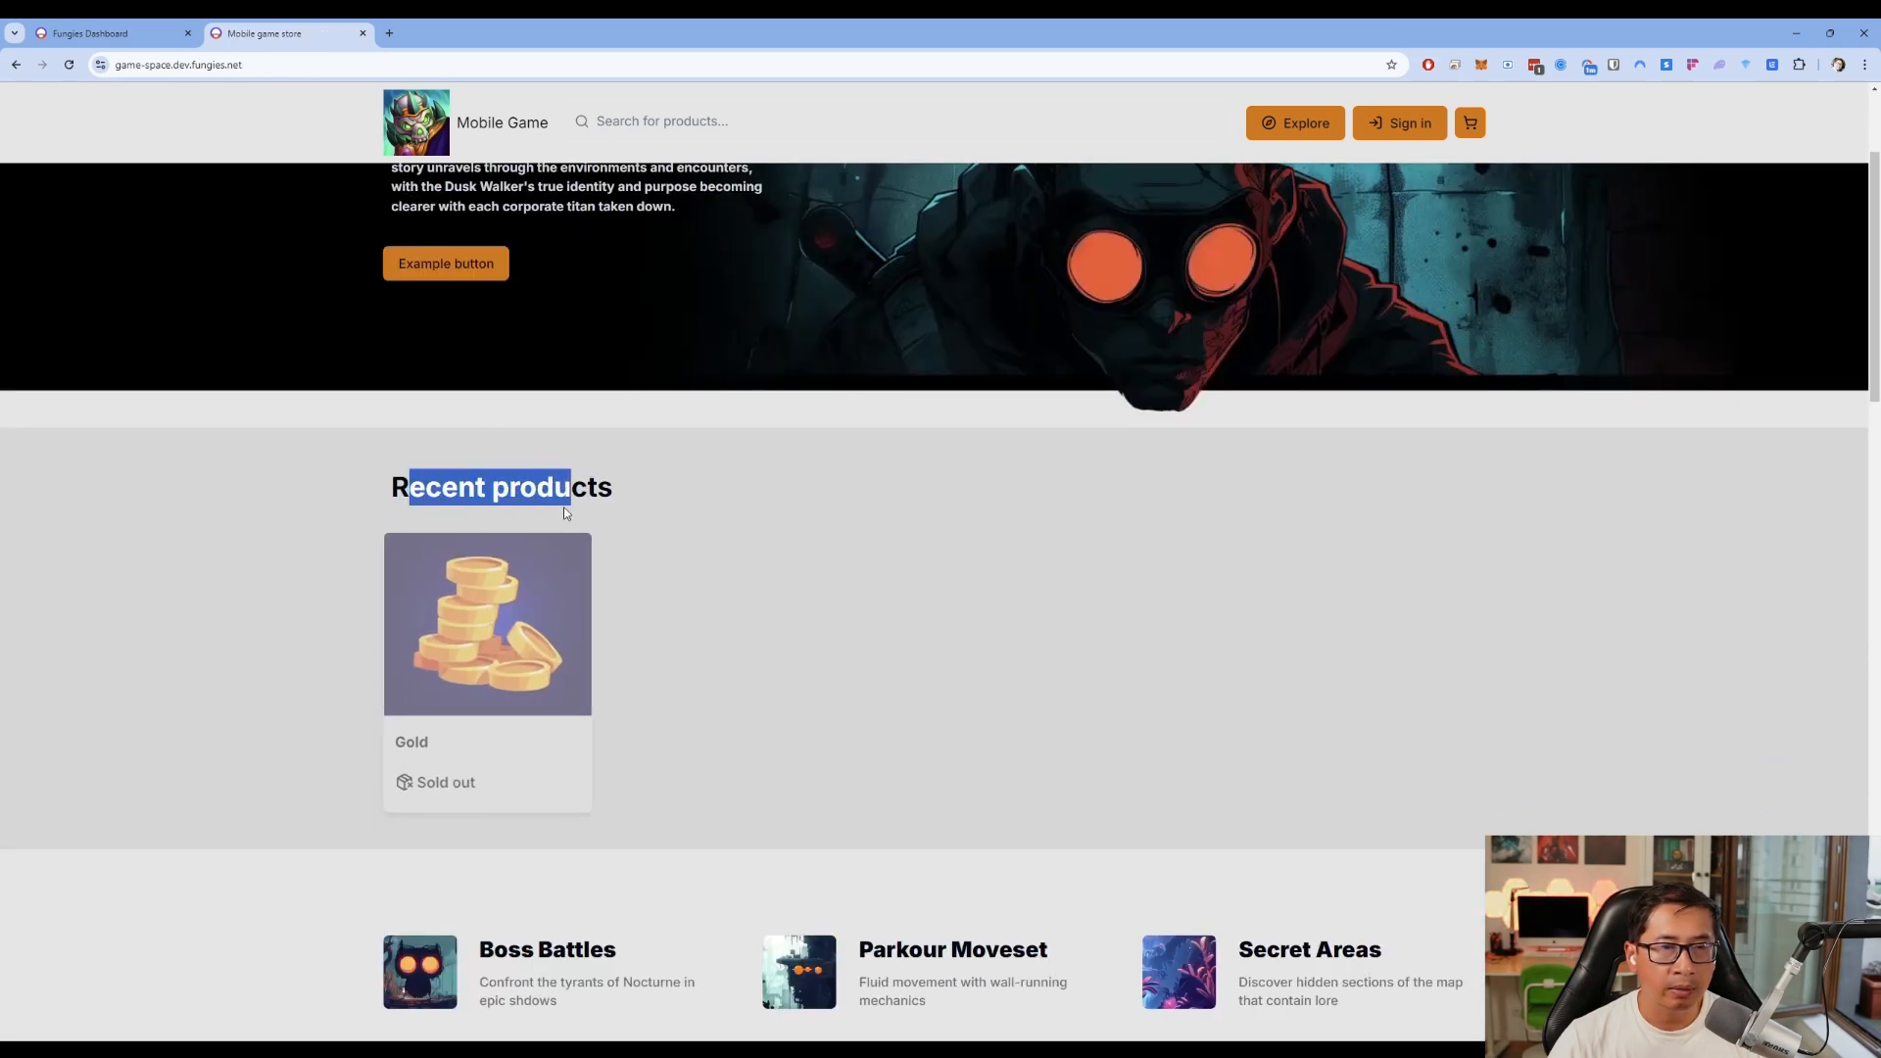
pyautogui.click(683, 644)
pyautogui.scroll(2, 691, 705)
pyautogui.scroll(-1, 499, 725)
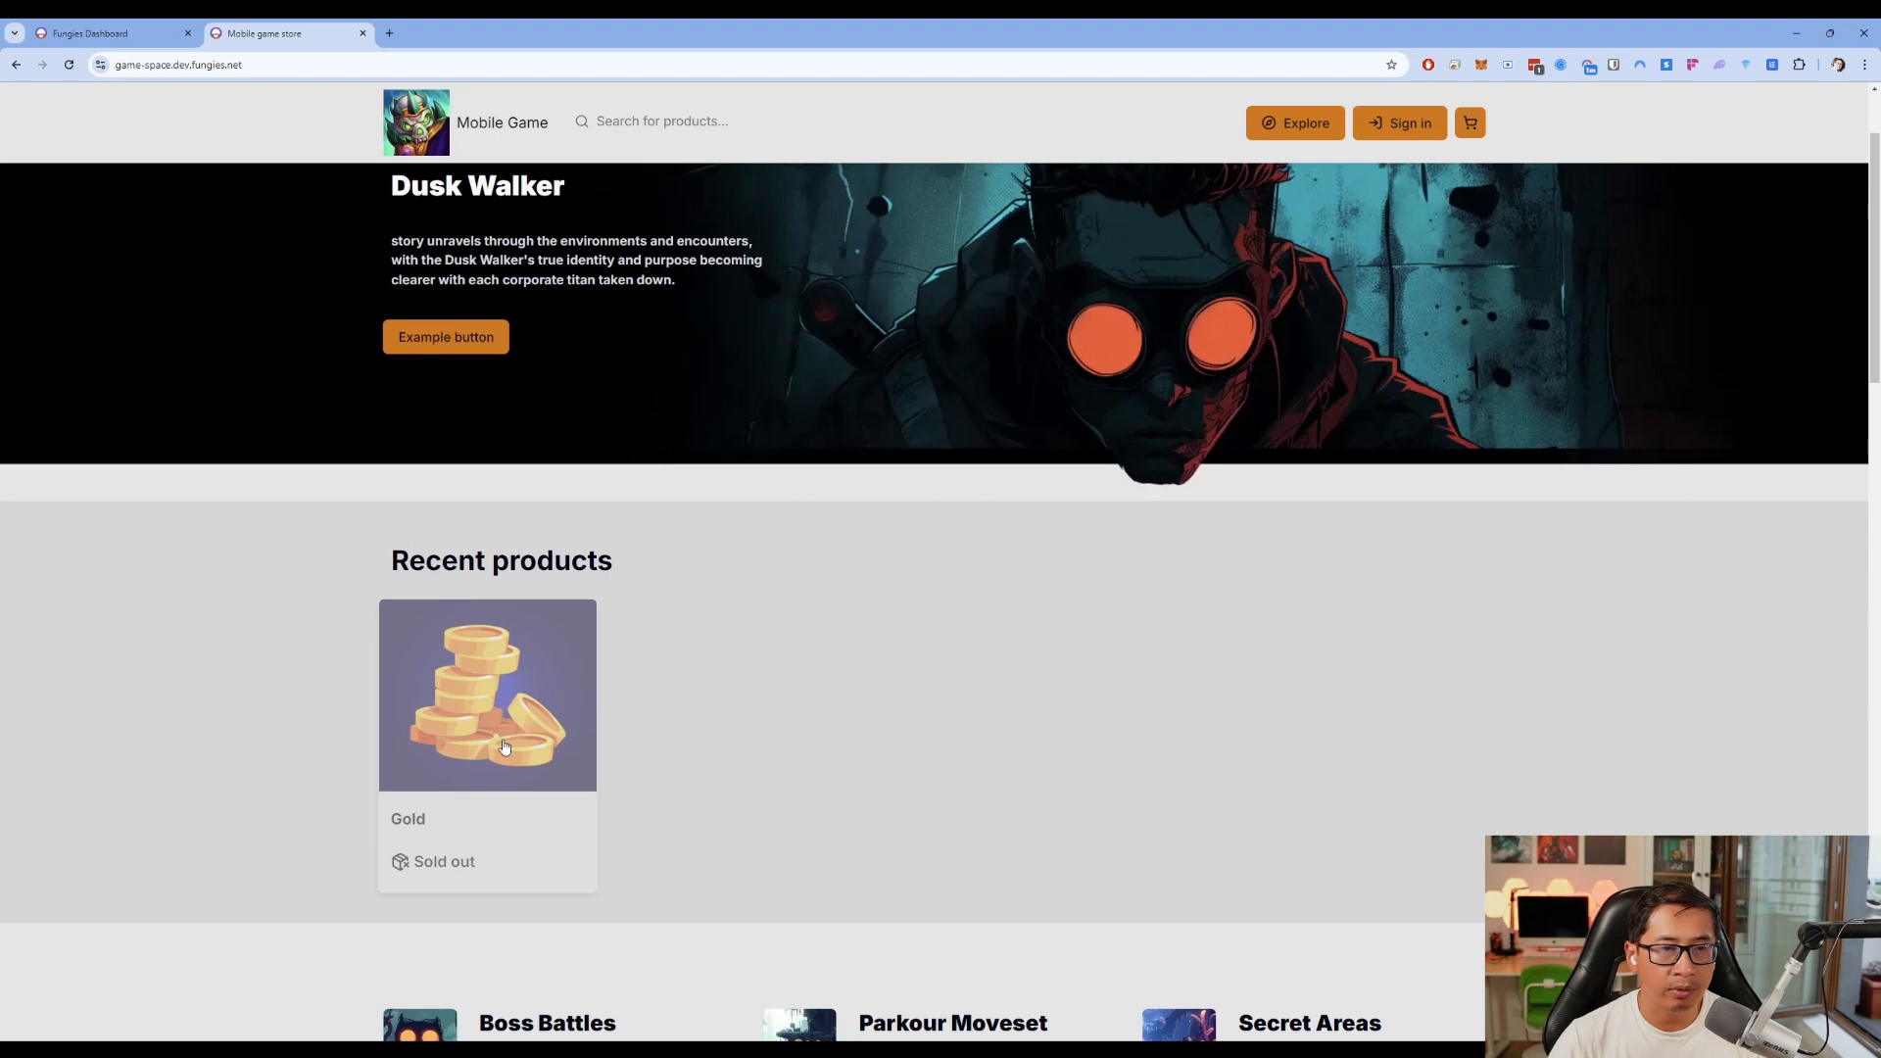
pyautogui.click(501, 796)
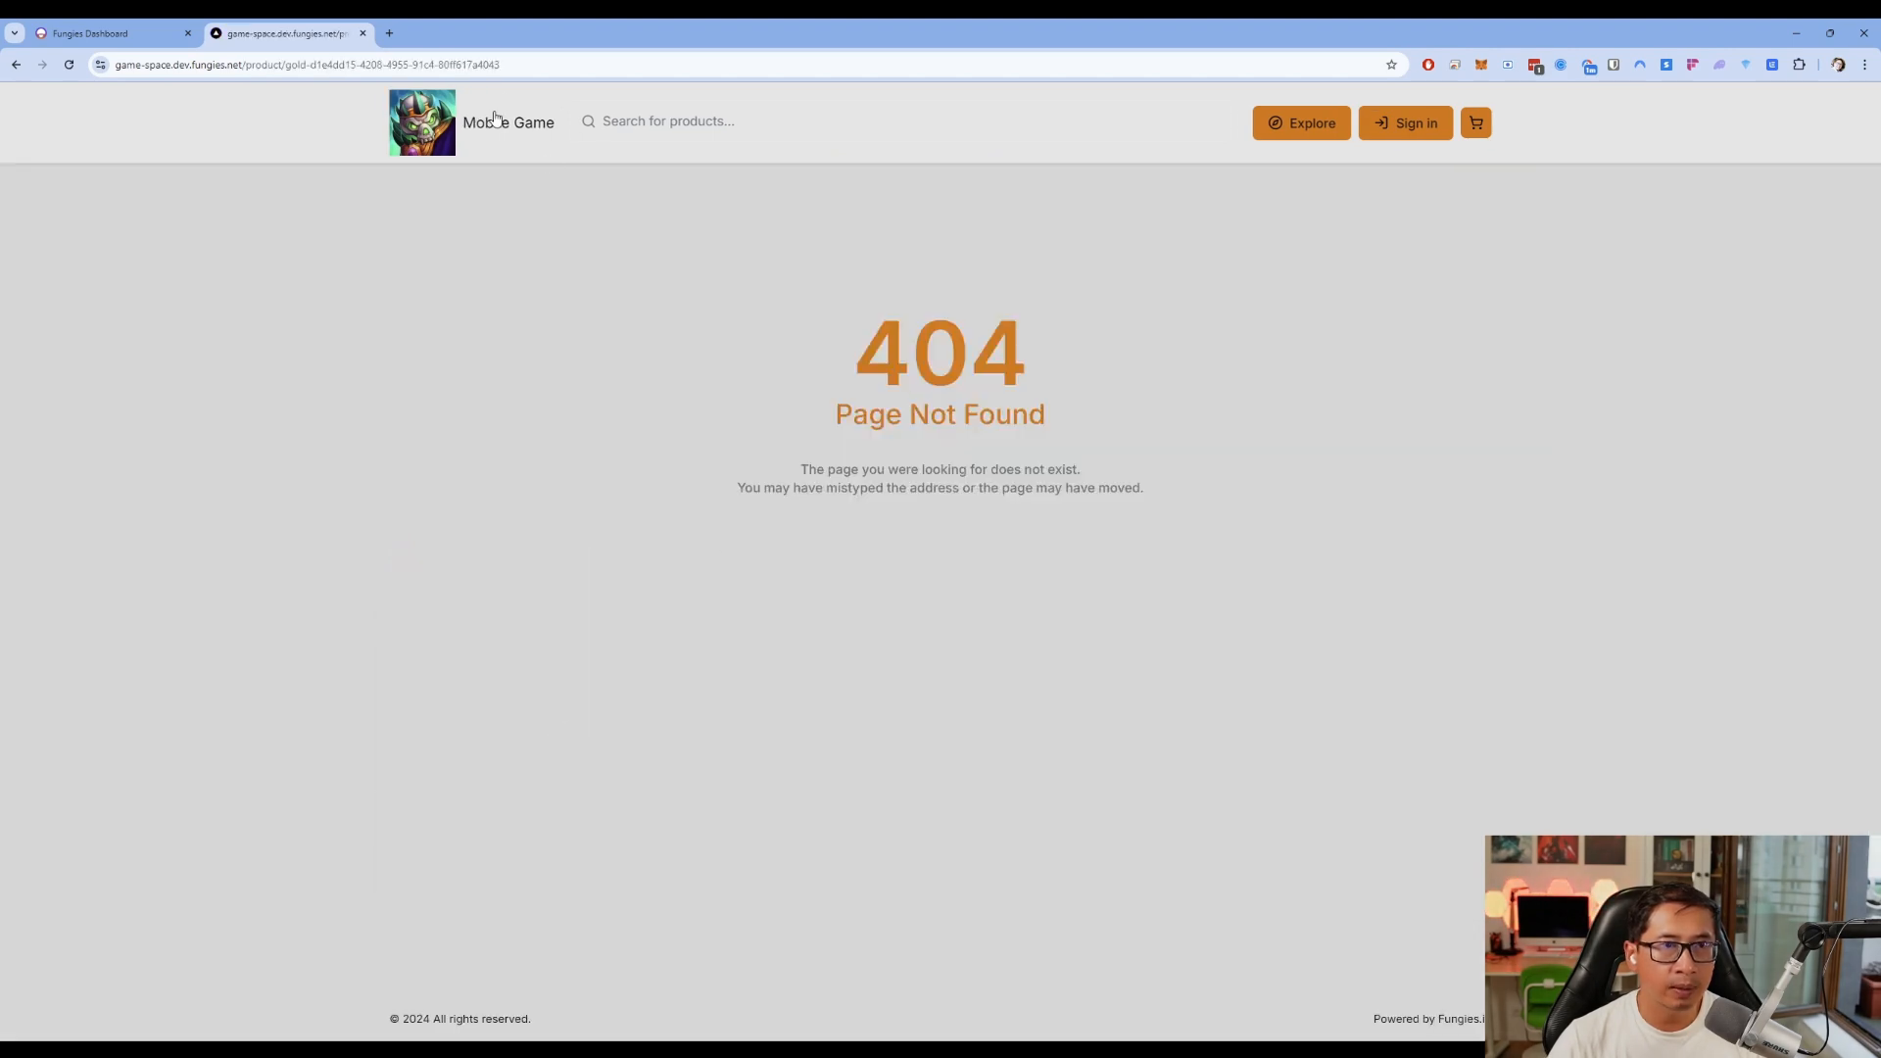
pyautogui.click(495, 119)
pyautogui.click(147, 36)
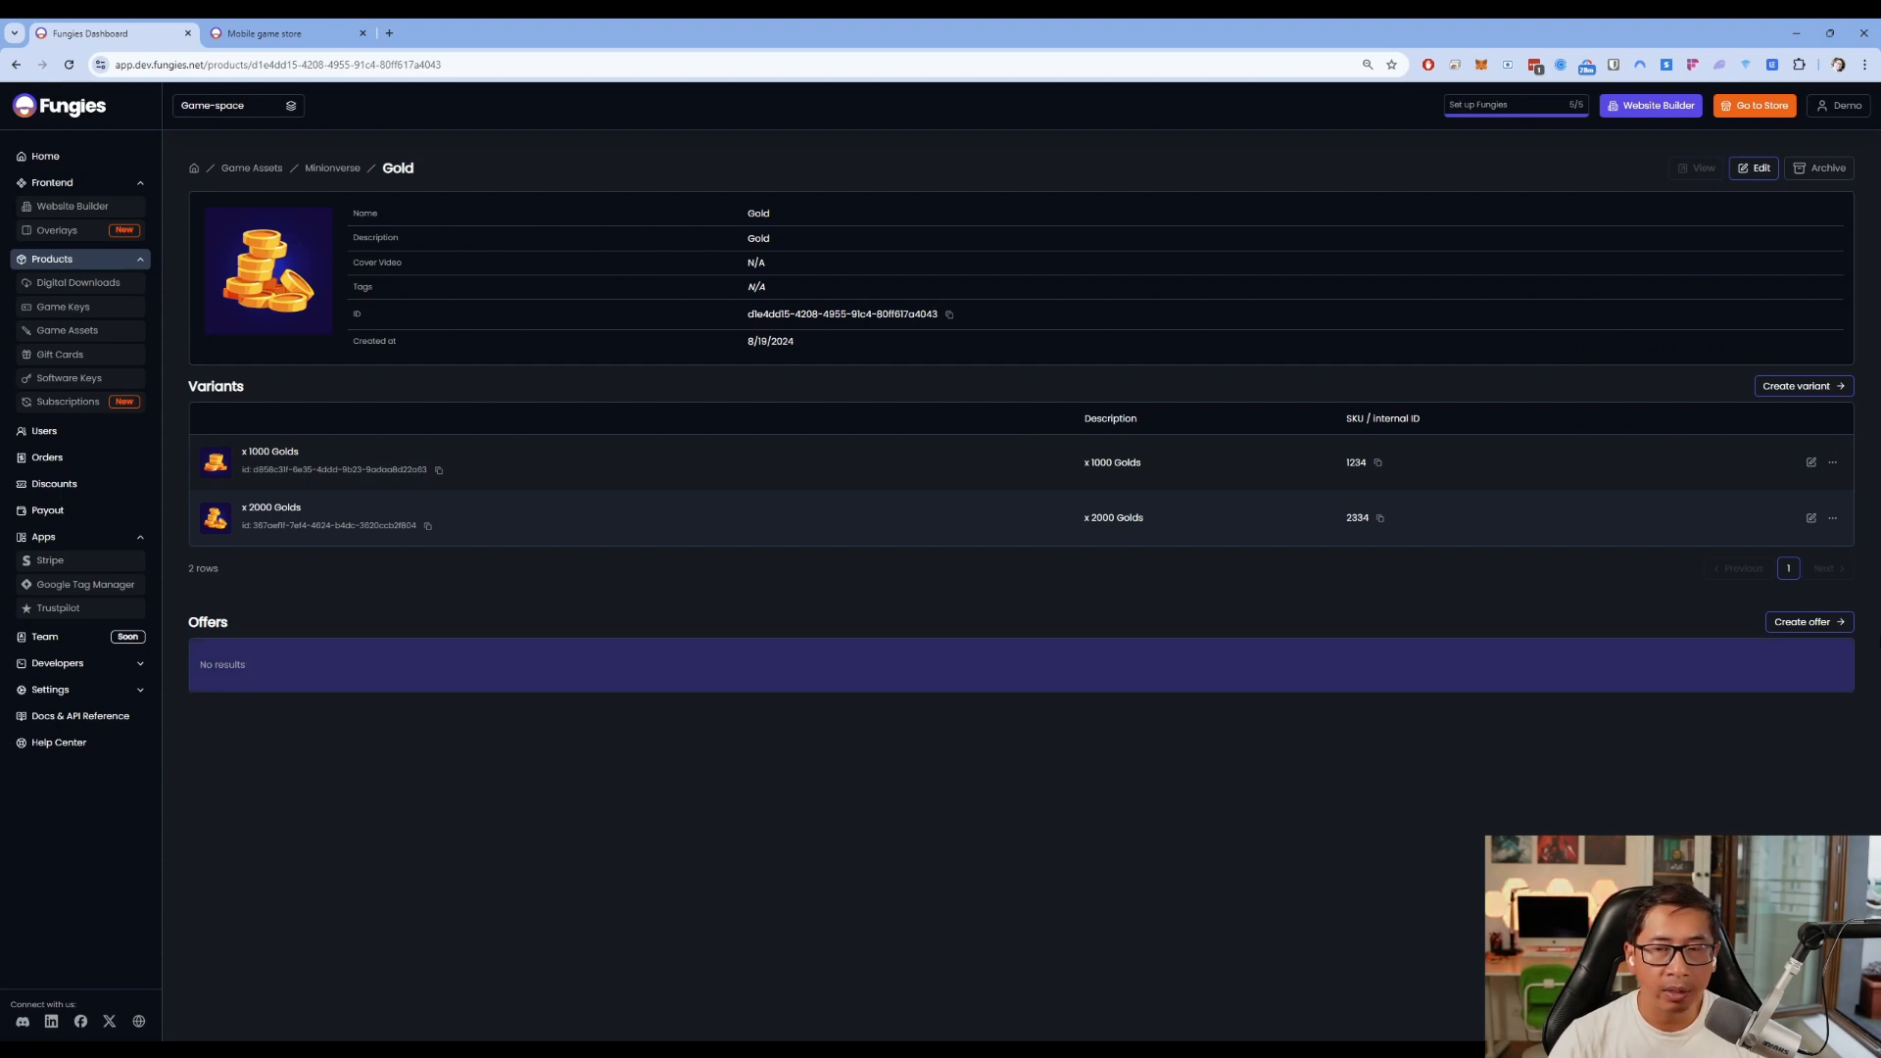
# Begin a Gold offer and follow the warning to set up a Stripe account
pyautogui.click(1809, 622)
pyautogui.click(1222, 300)
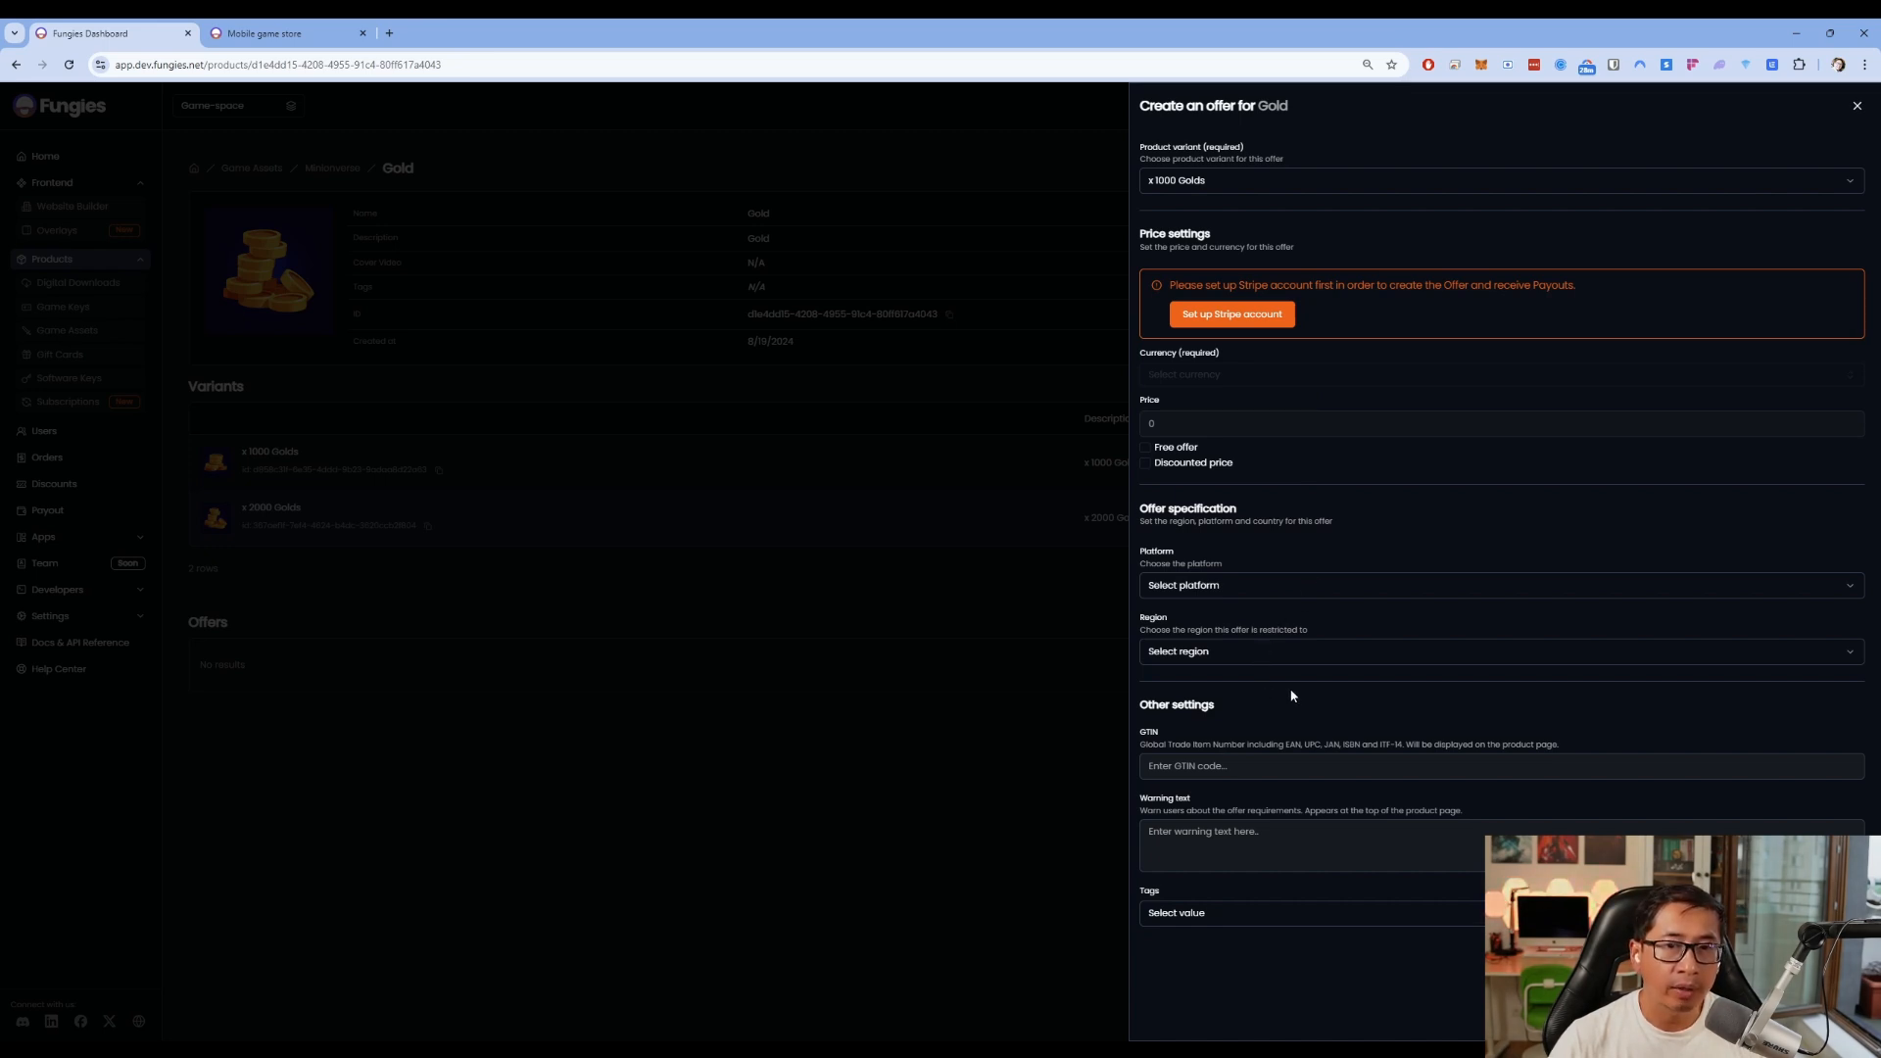
pyautogui.click(1222, 316)
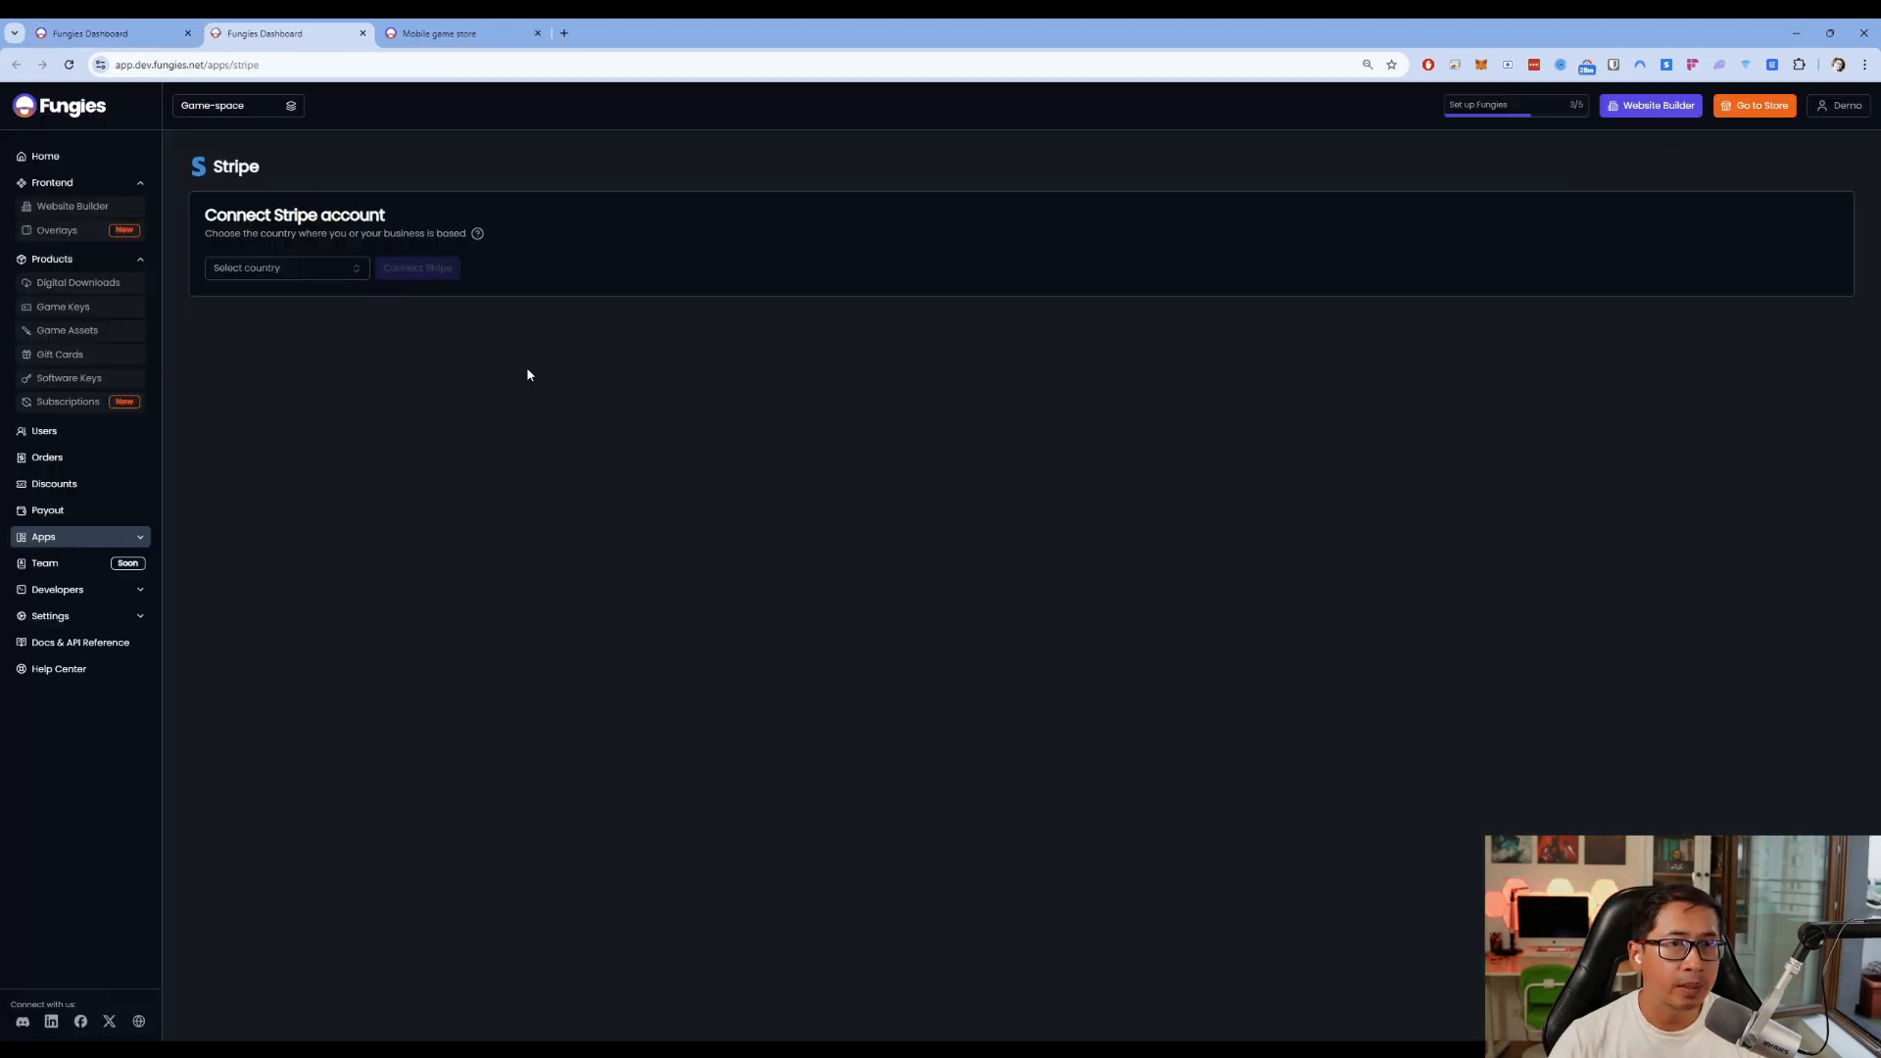
# Choose Poland as the business country and connect the Stripe account
pyautogui.click(334, 279)
pyautogui.write('pol')
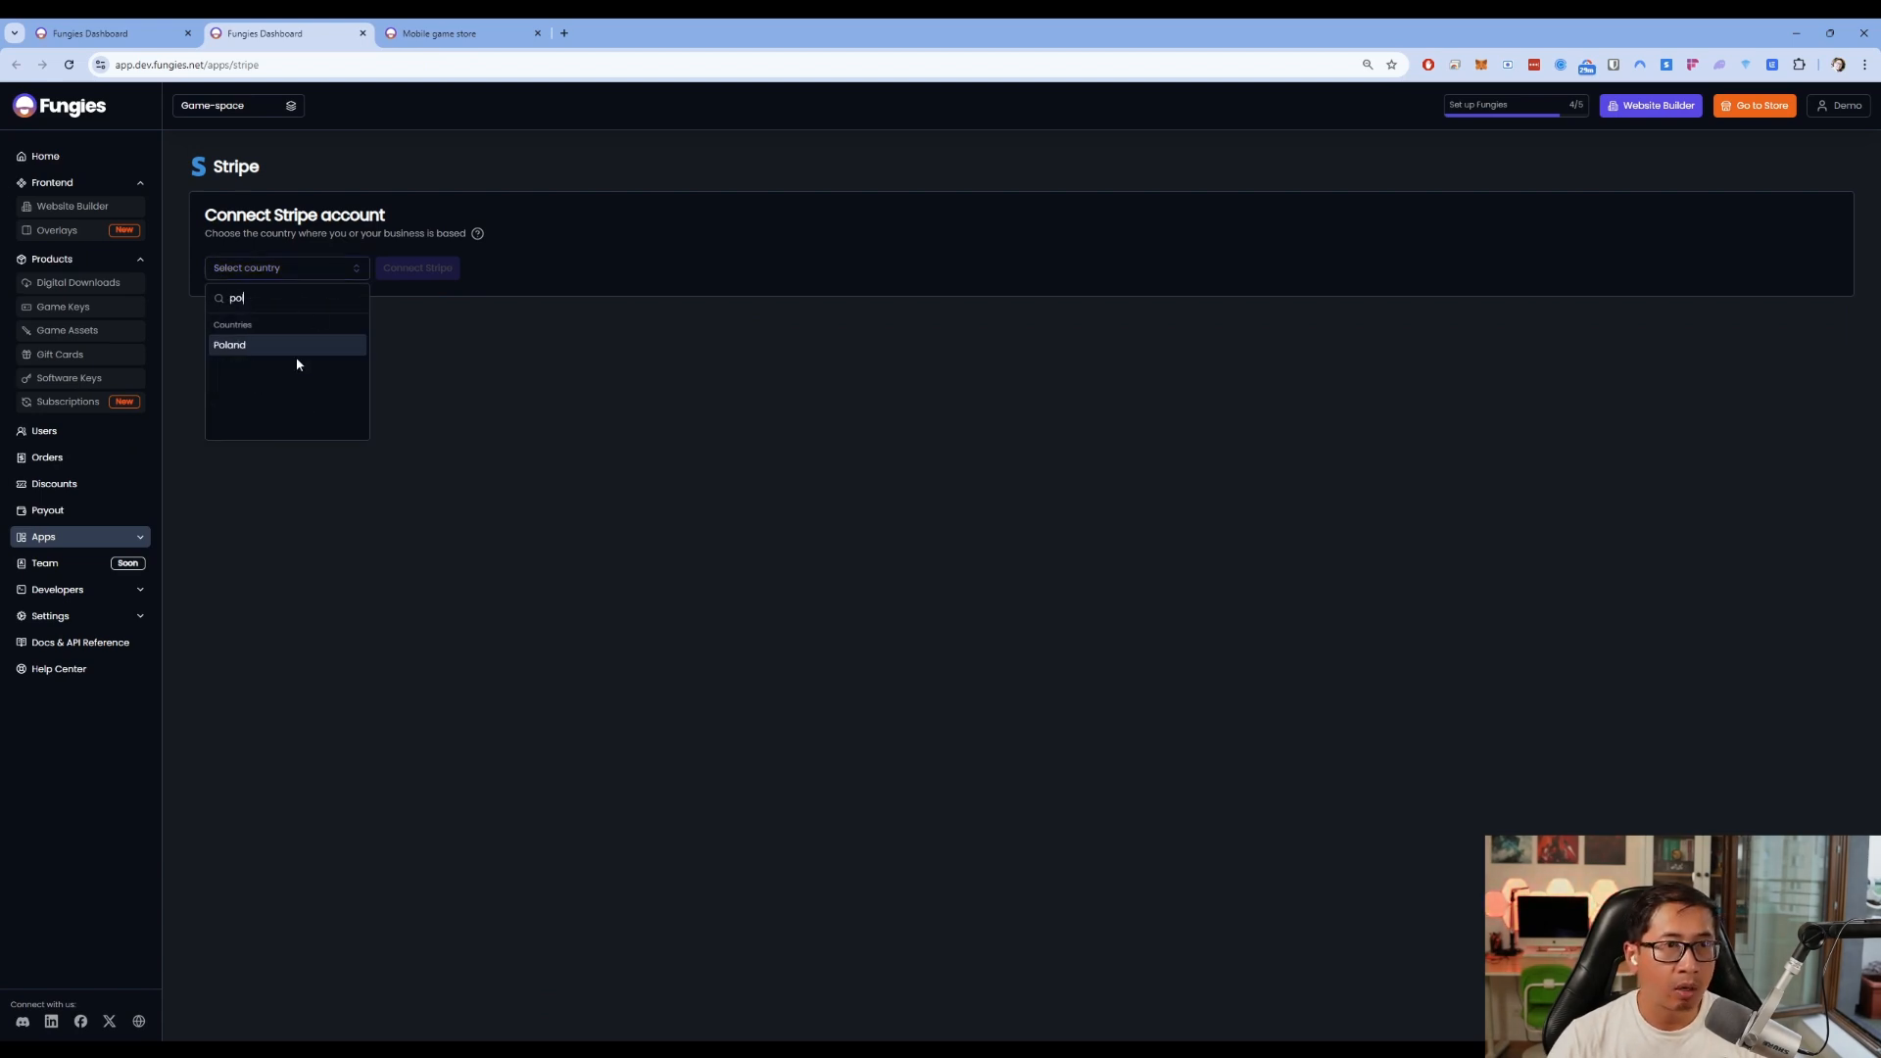
pyautogui.click(296, 351)
pyautogui.click(416, 272)
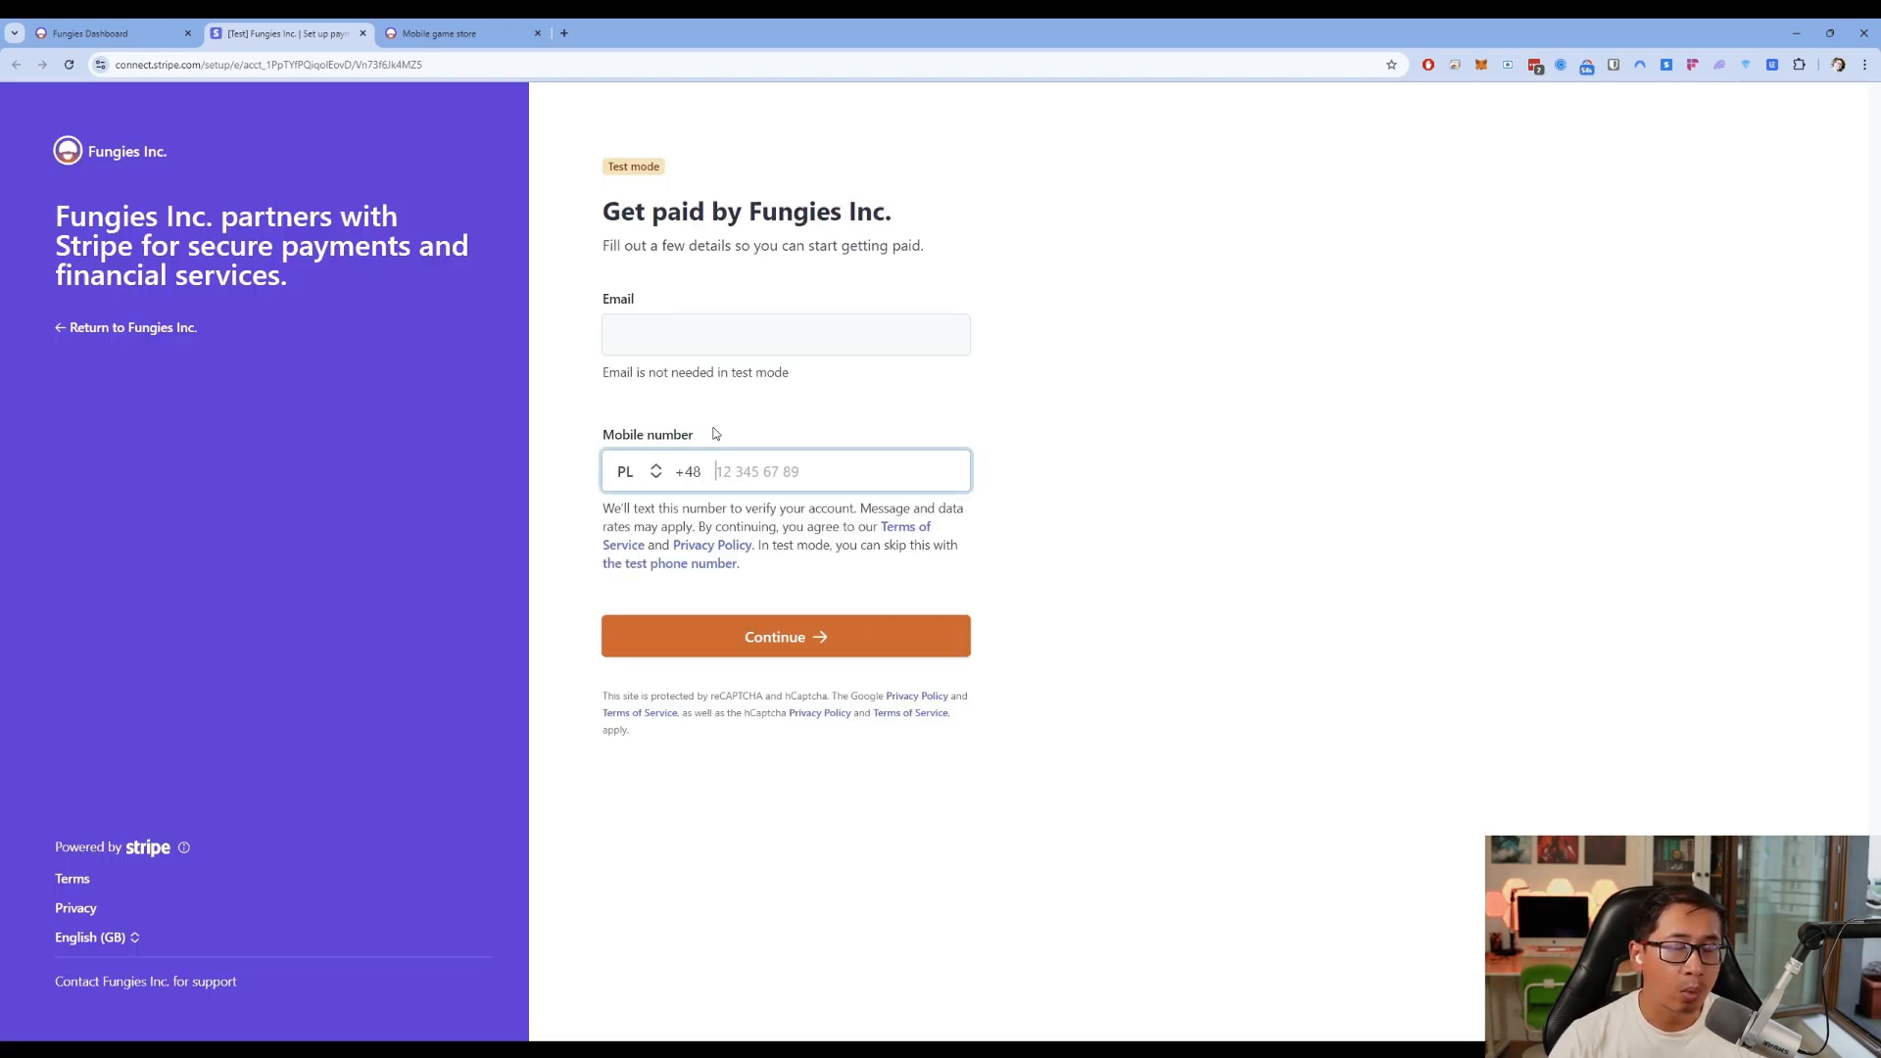
# Move between the store, Stripe setup and Fungies dashboard tabs, returning to the Gold page
pyautogui.hotkey('ctrl', 'Tab')
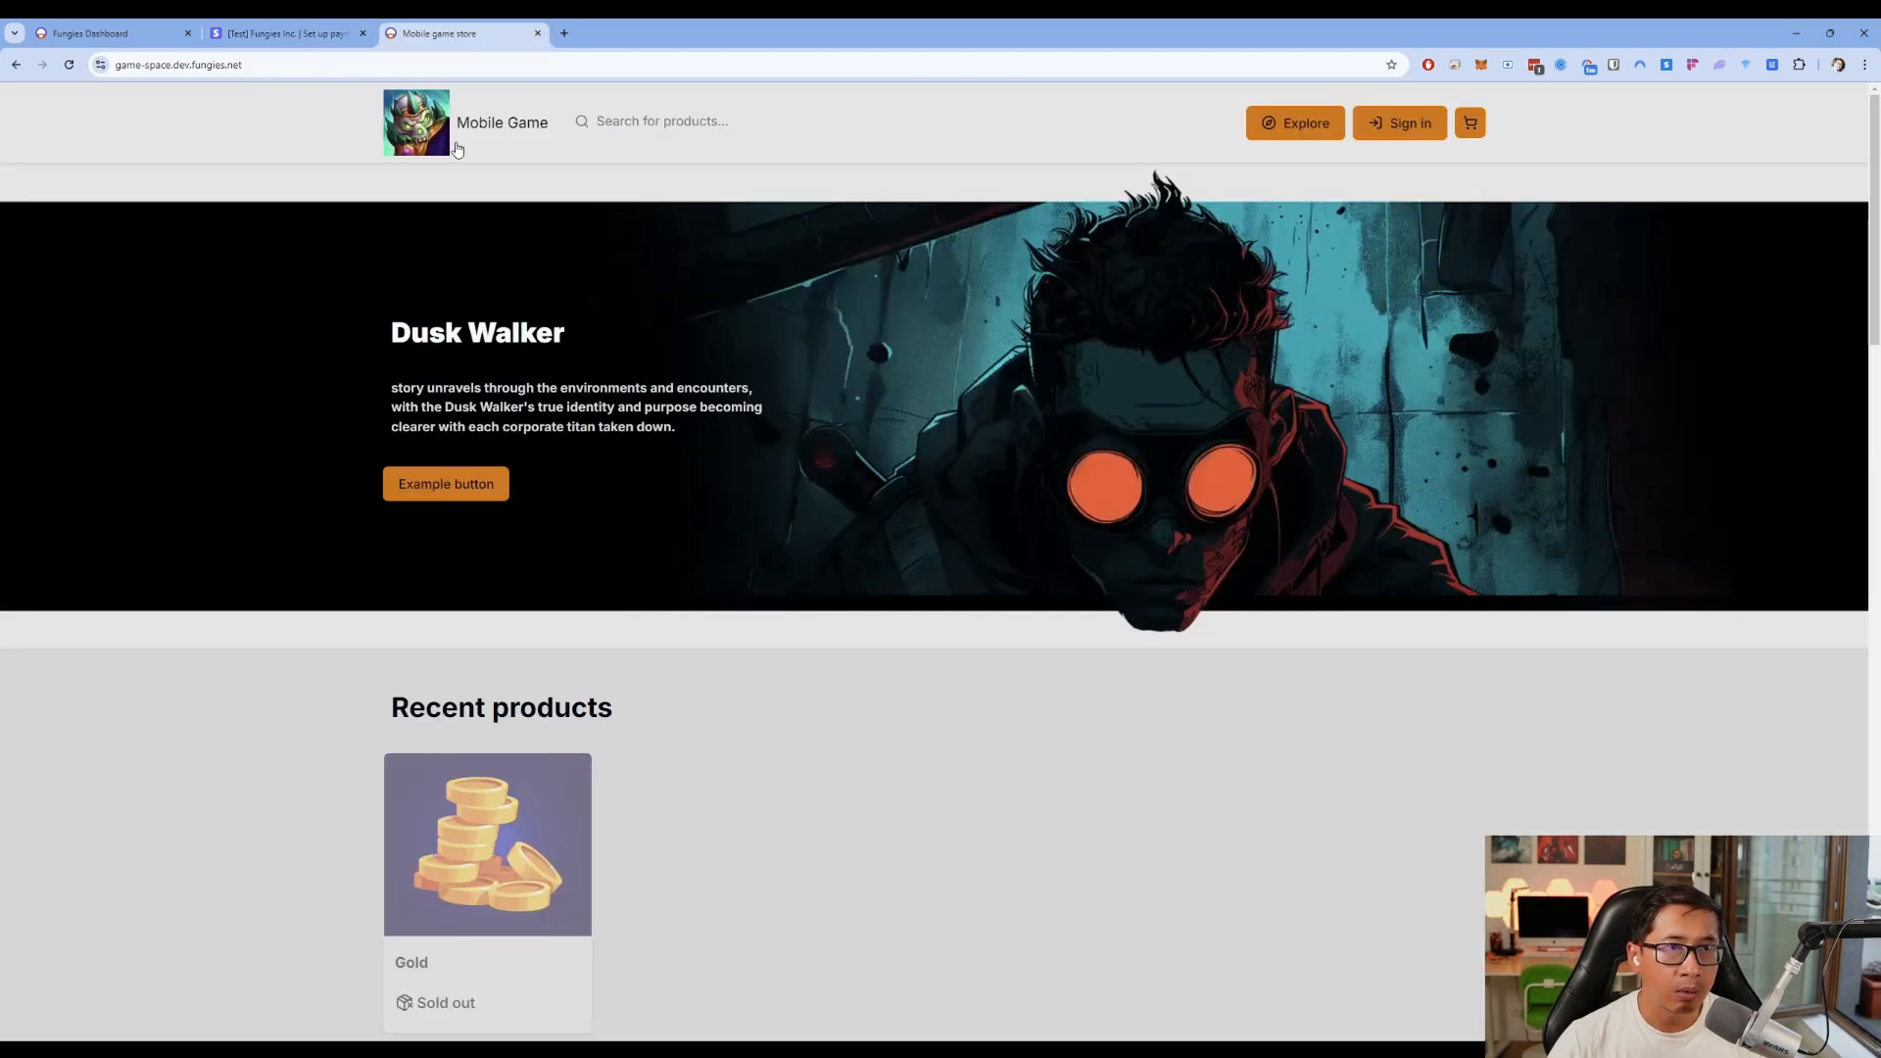
pyautogui.scroll(-1, 520, 864)
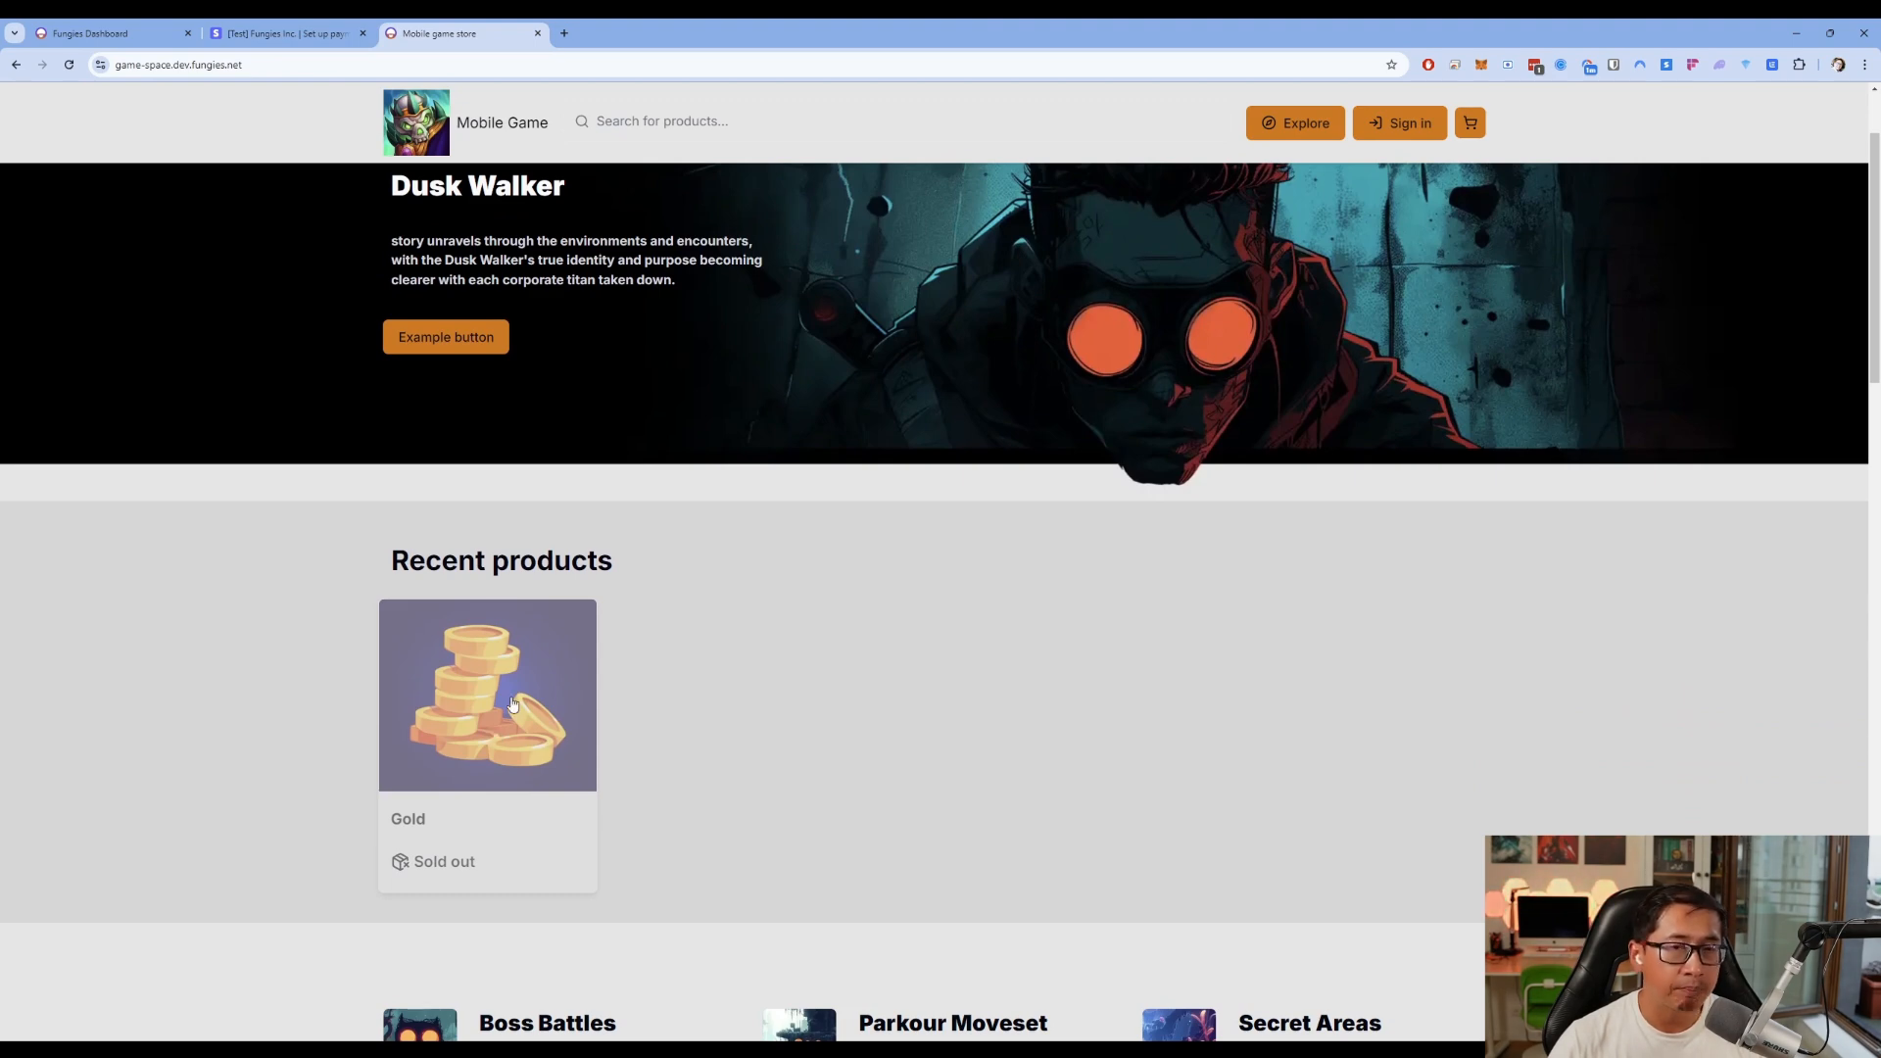
pyautogui.click(284, 33)
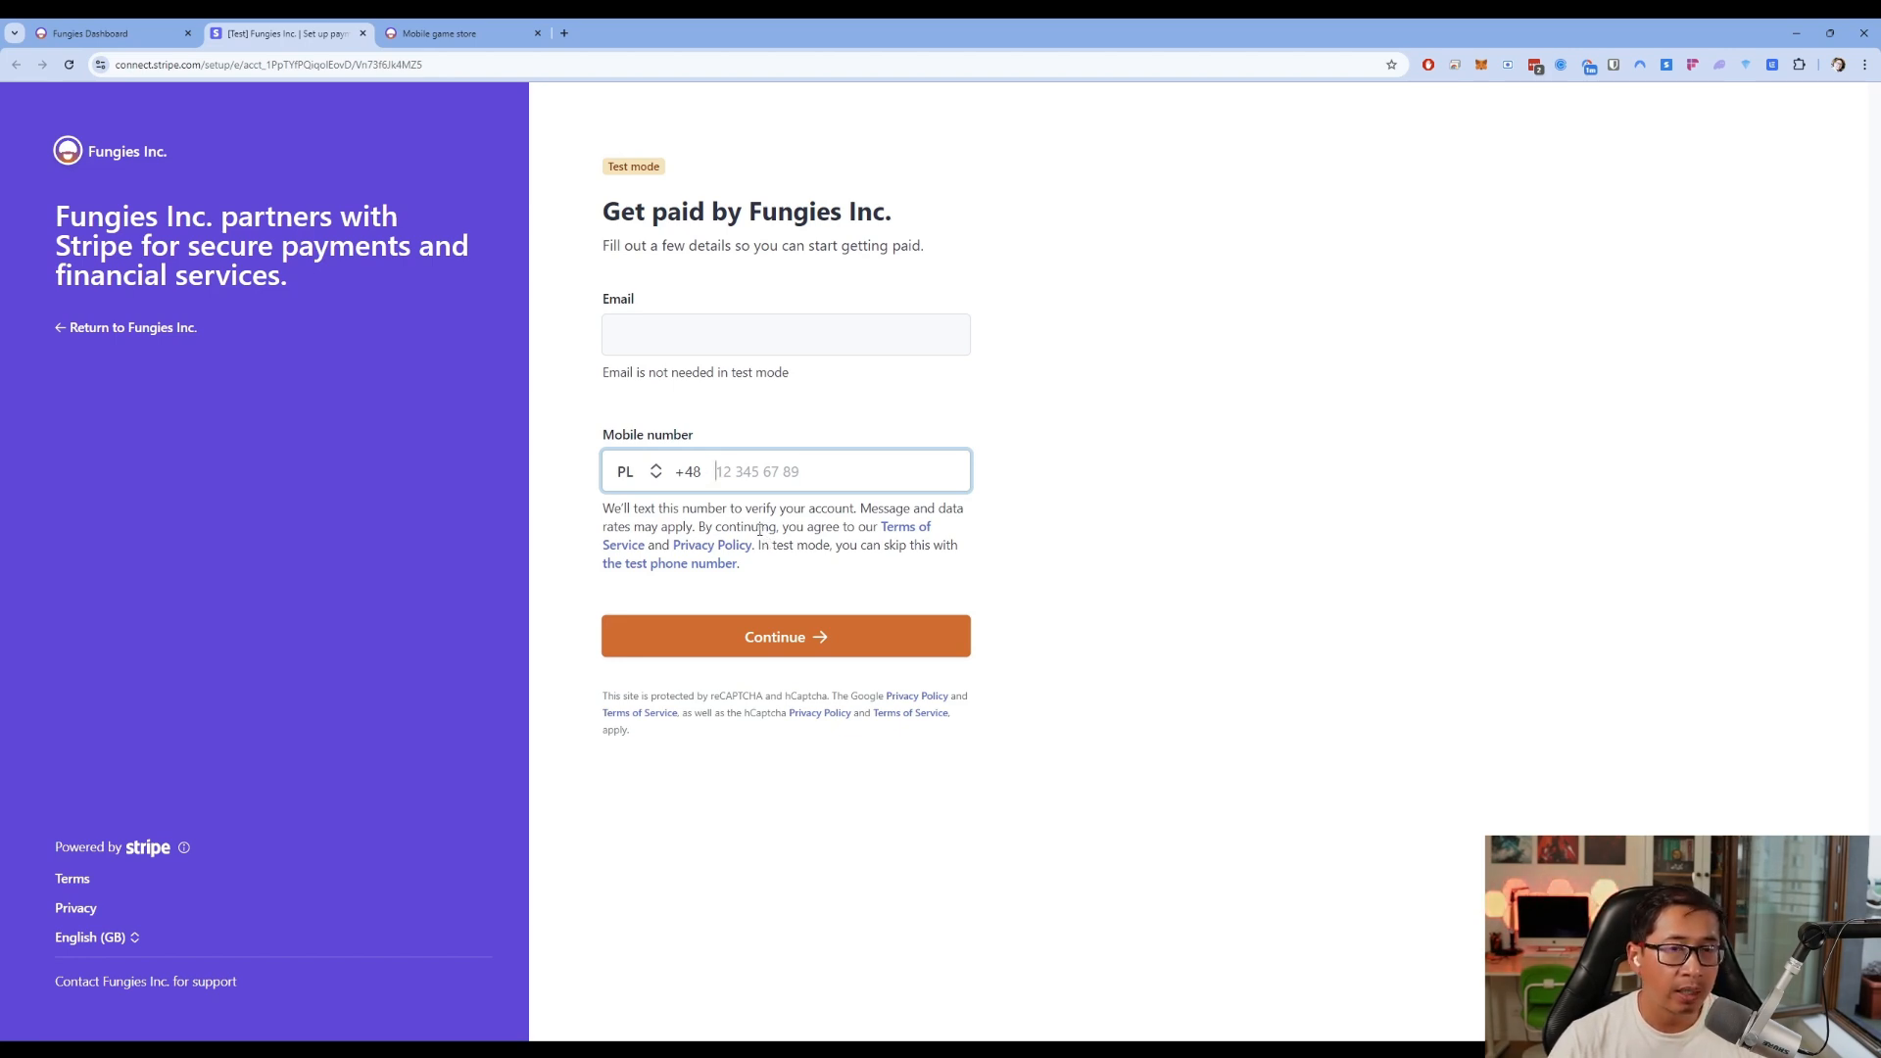
pyautogui.click(97, 33)
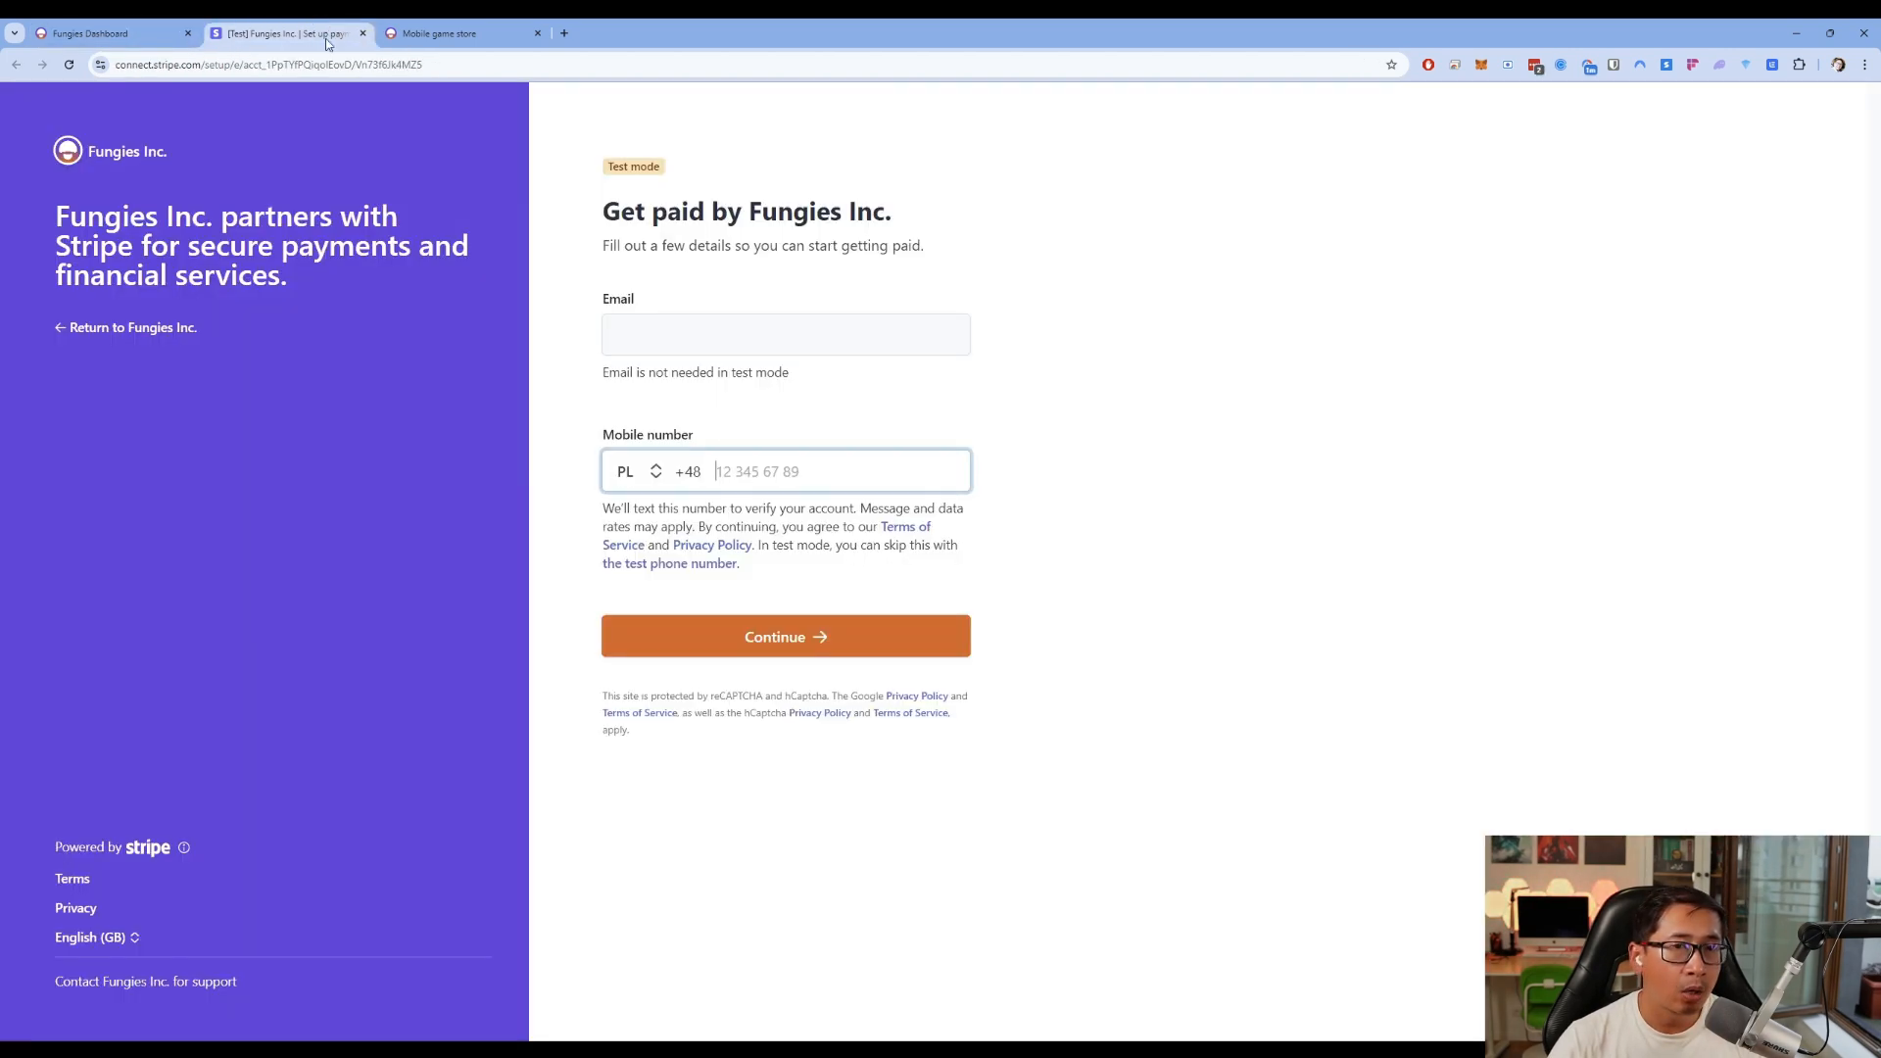
pyautogui.click(279, 34)
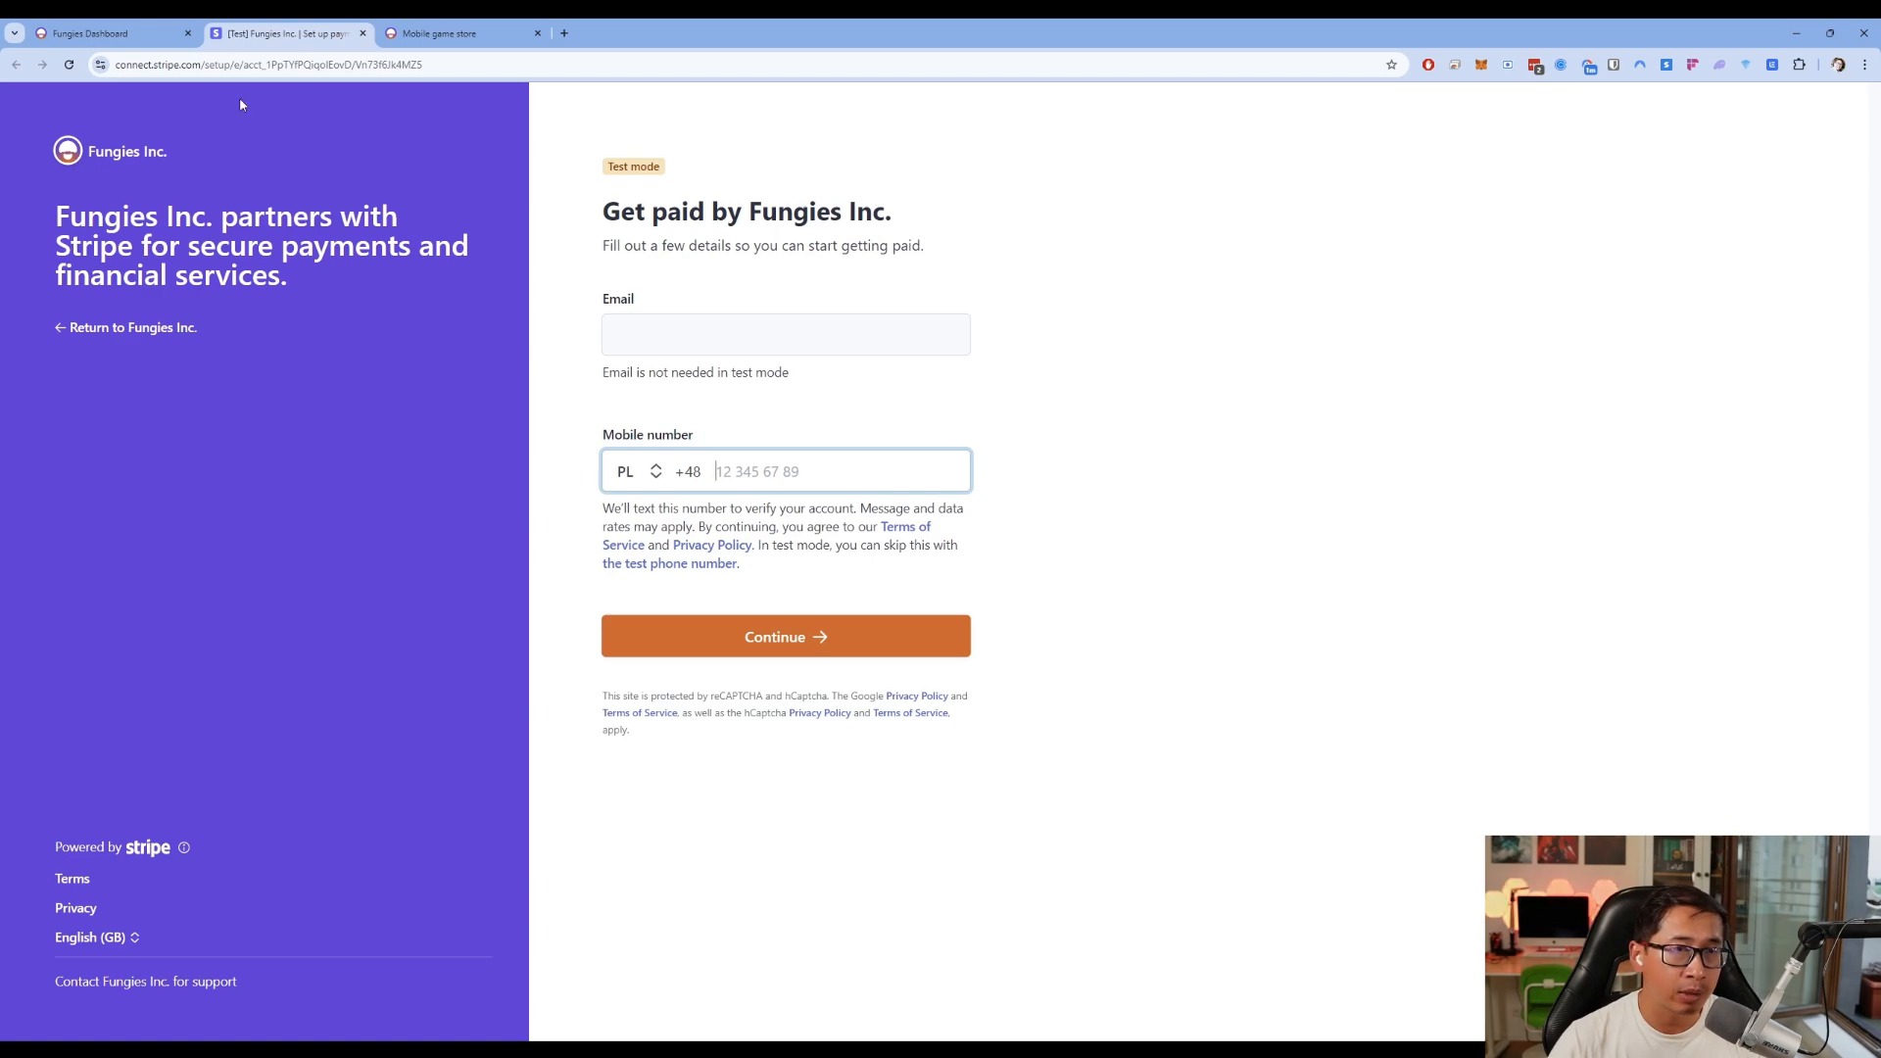
pyautogui.click(123, 27)
pyautogui.click(434, 28)
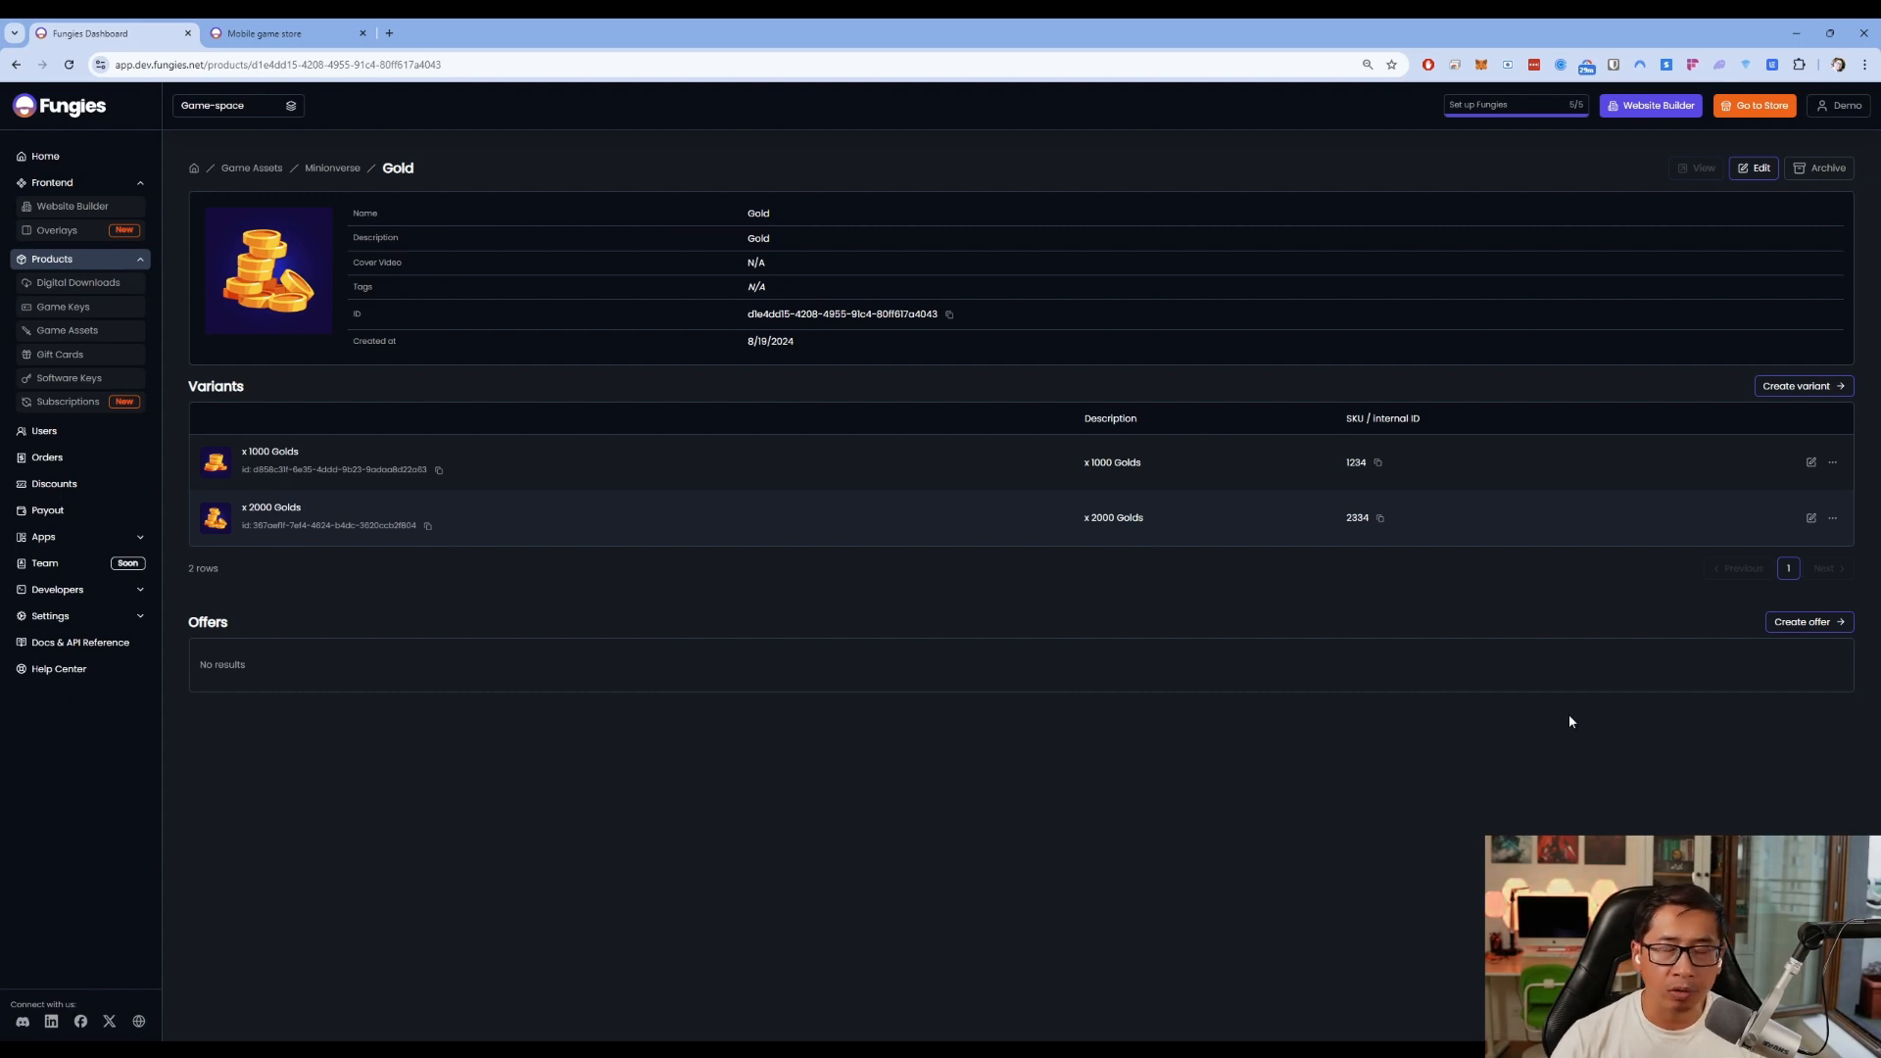
# Start a Gold offer with a discounted price and an original price of 39
pyautogui.click(1830, 627)
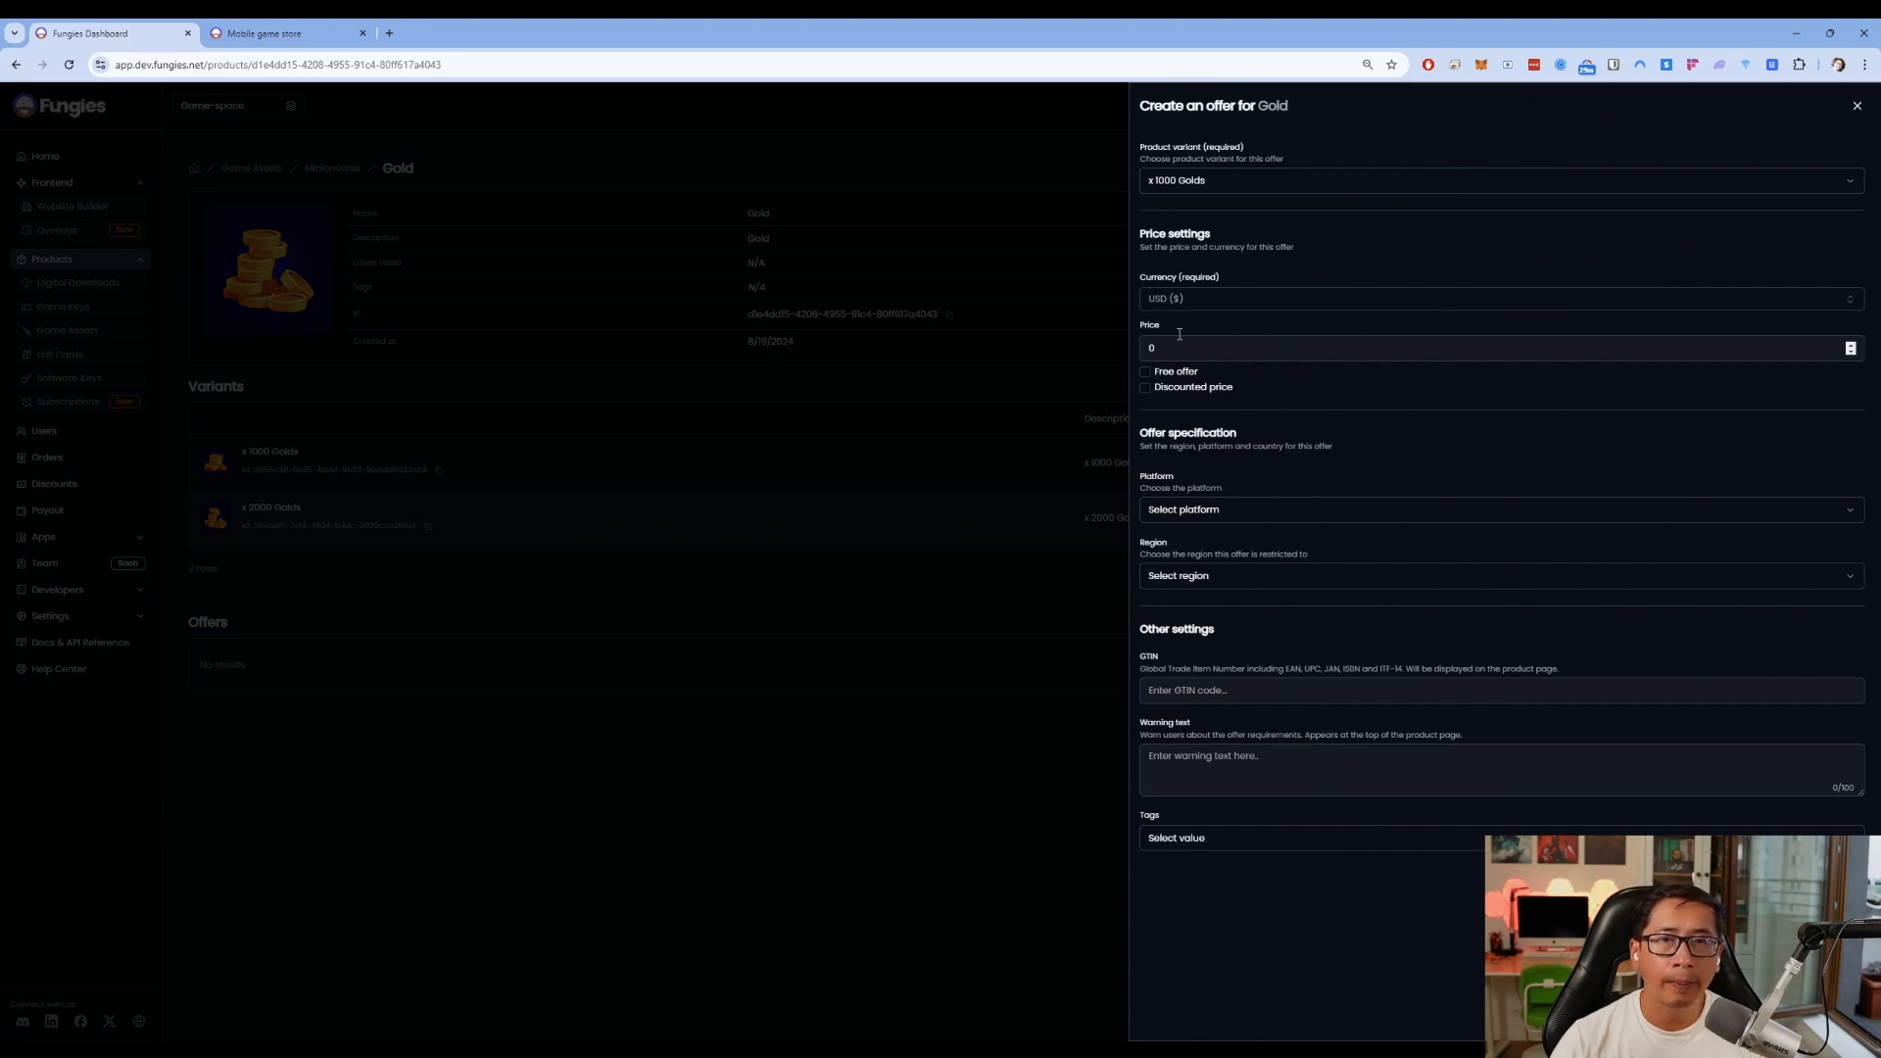
pyautogui.click(1148, 389)
pyautogui.click(1258, 358)
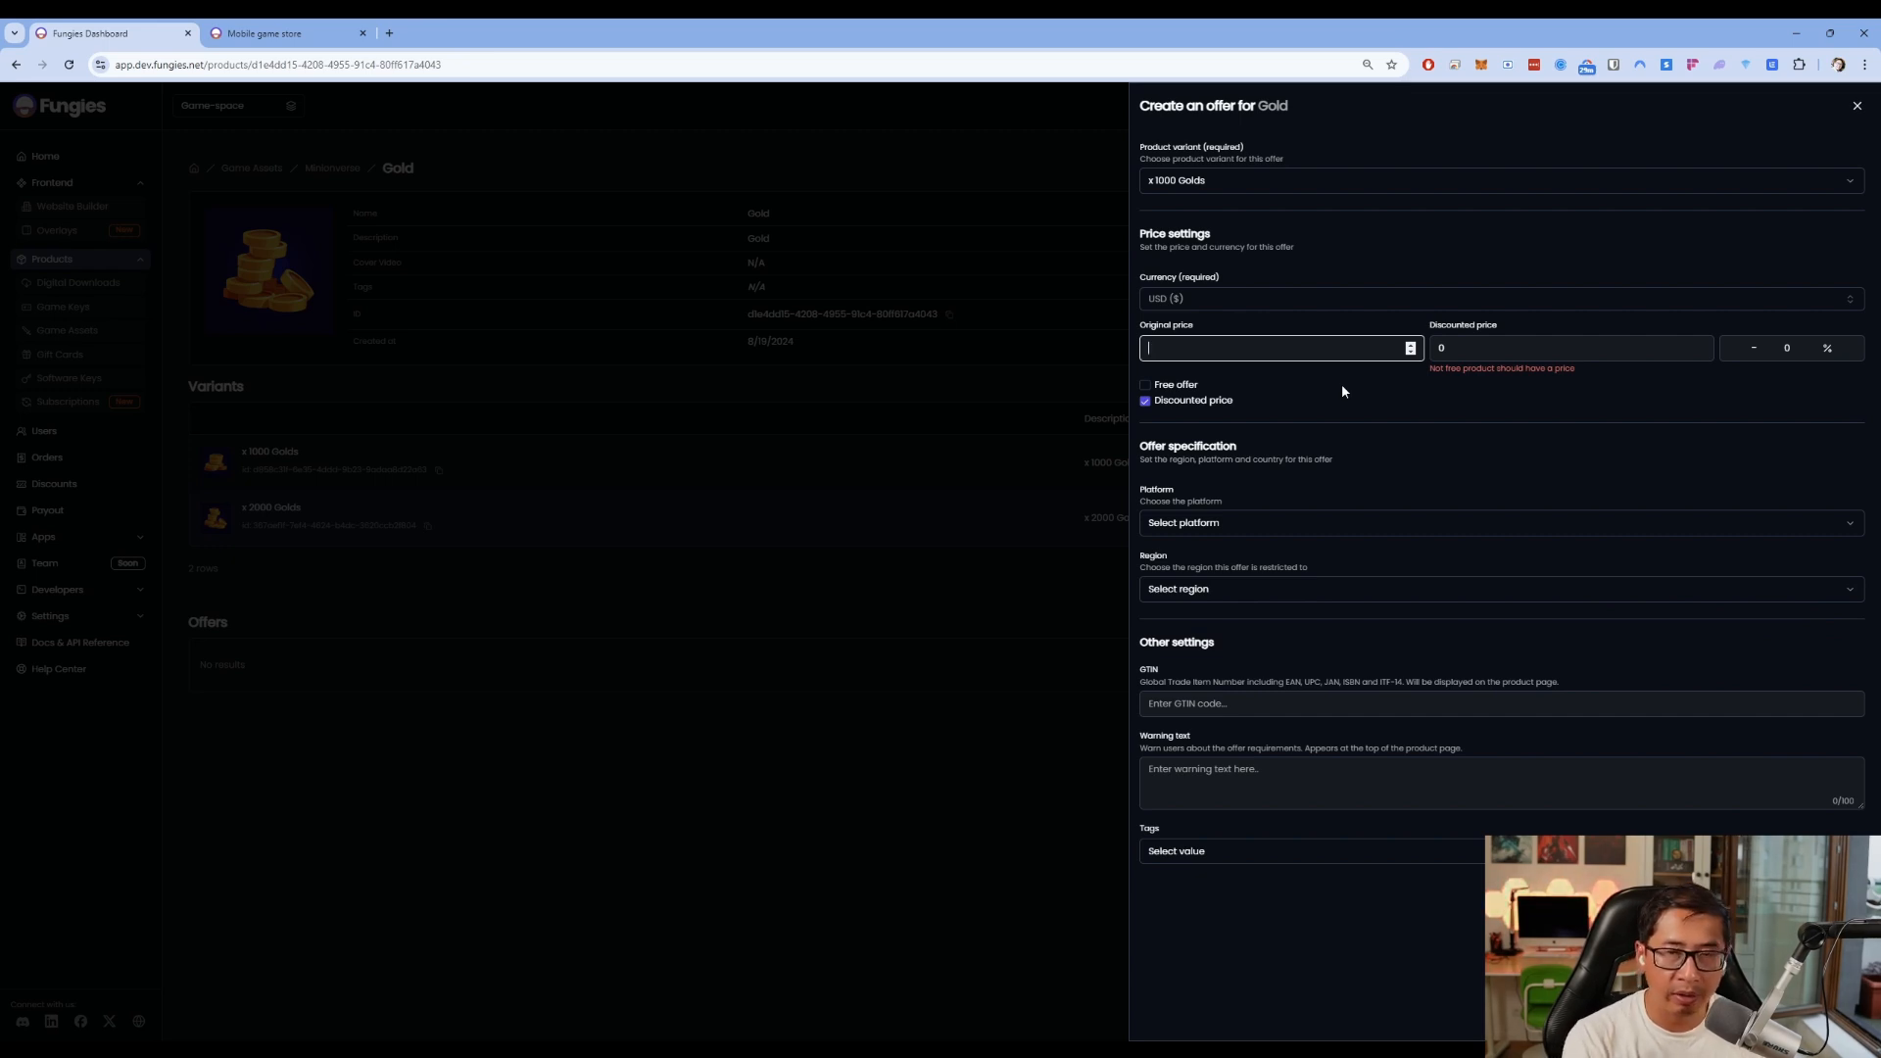
pyautogui.write('39')
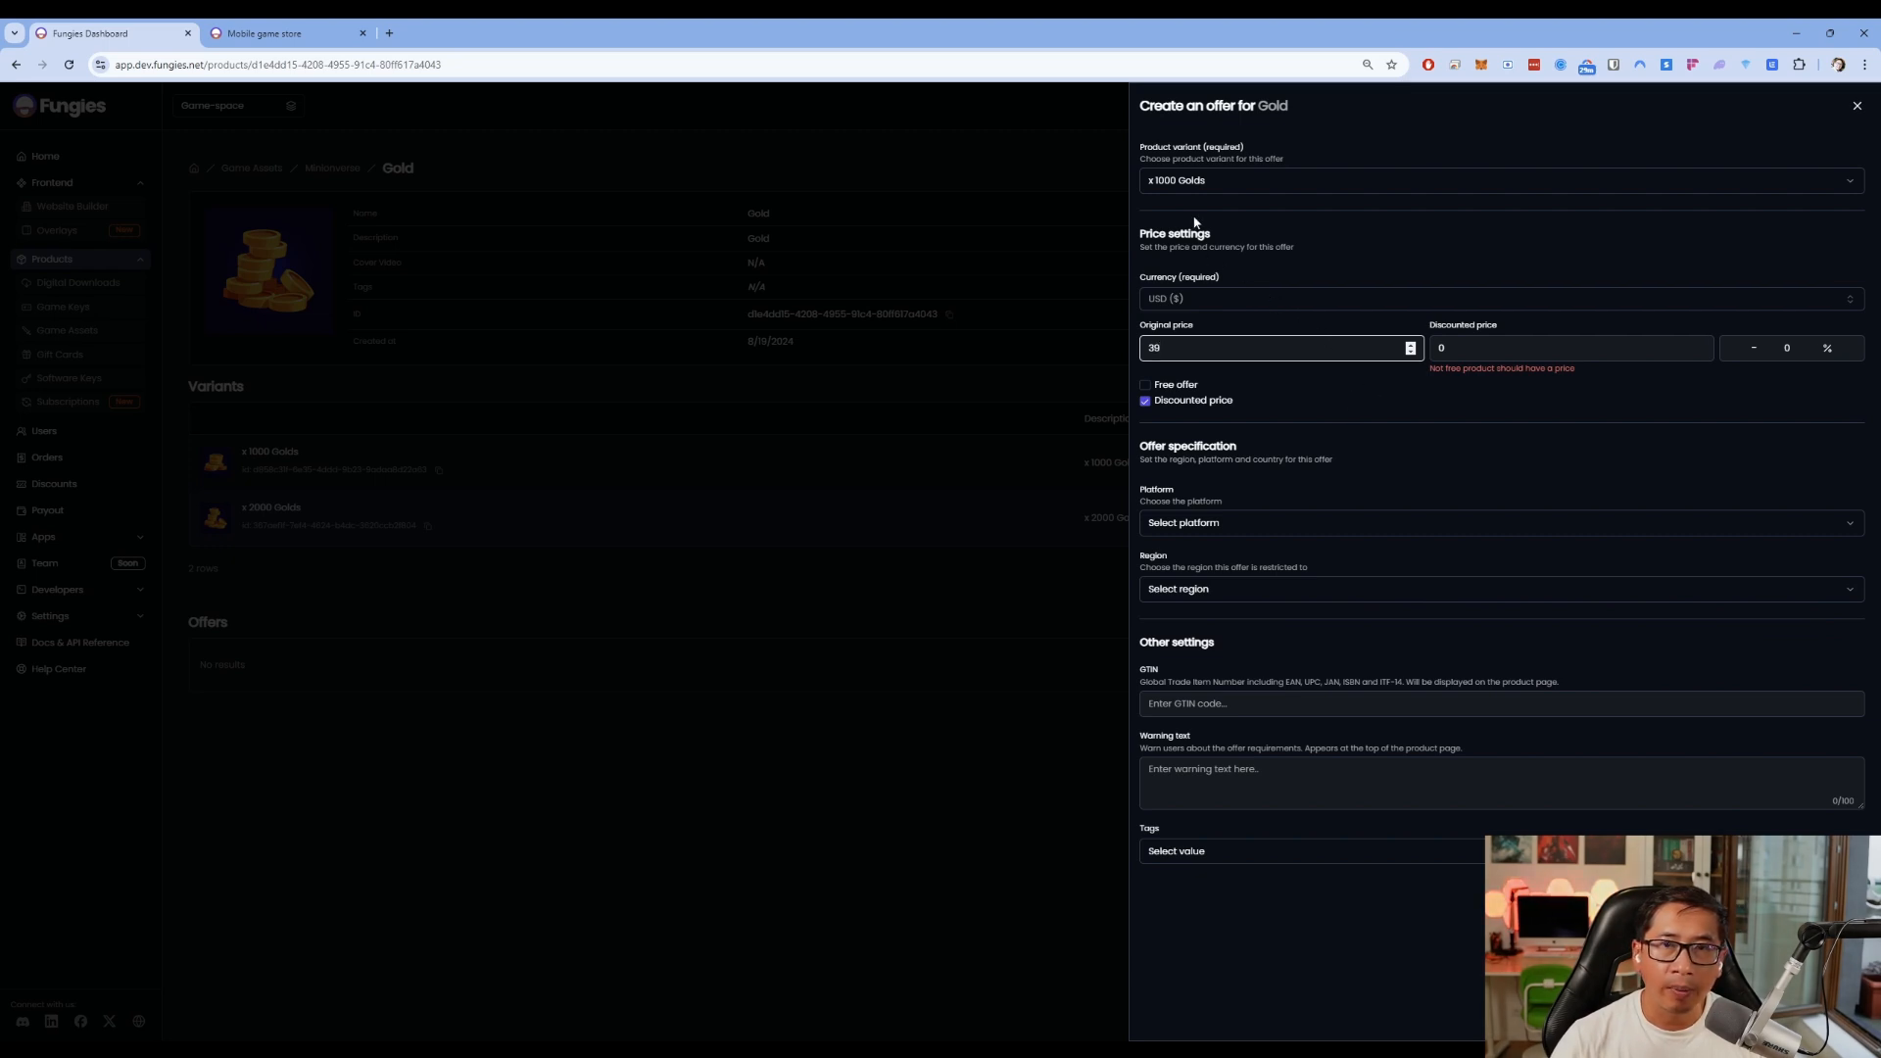
# Switch the offer's product variant between x 1000 and x 2000 Golds, settling on x 2000 Golds
pyautogui.click(1223, 182)
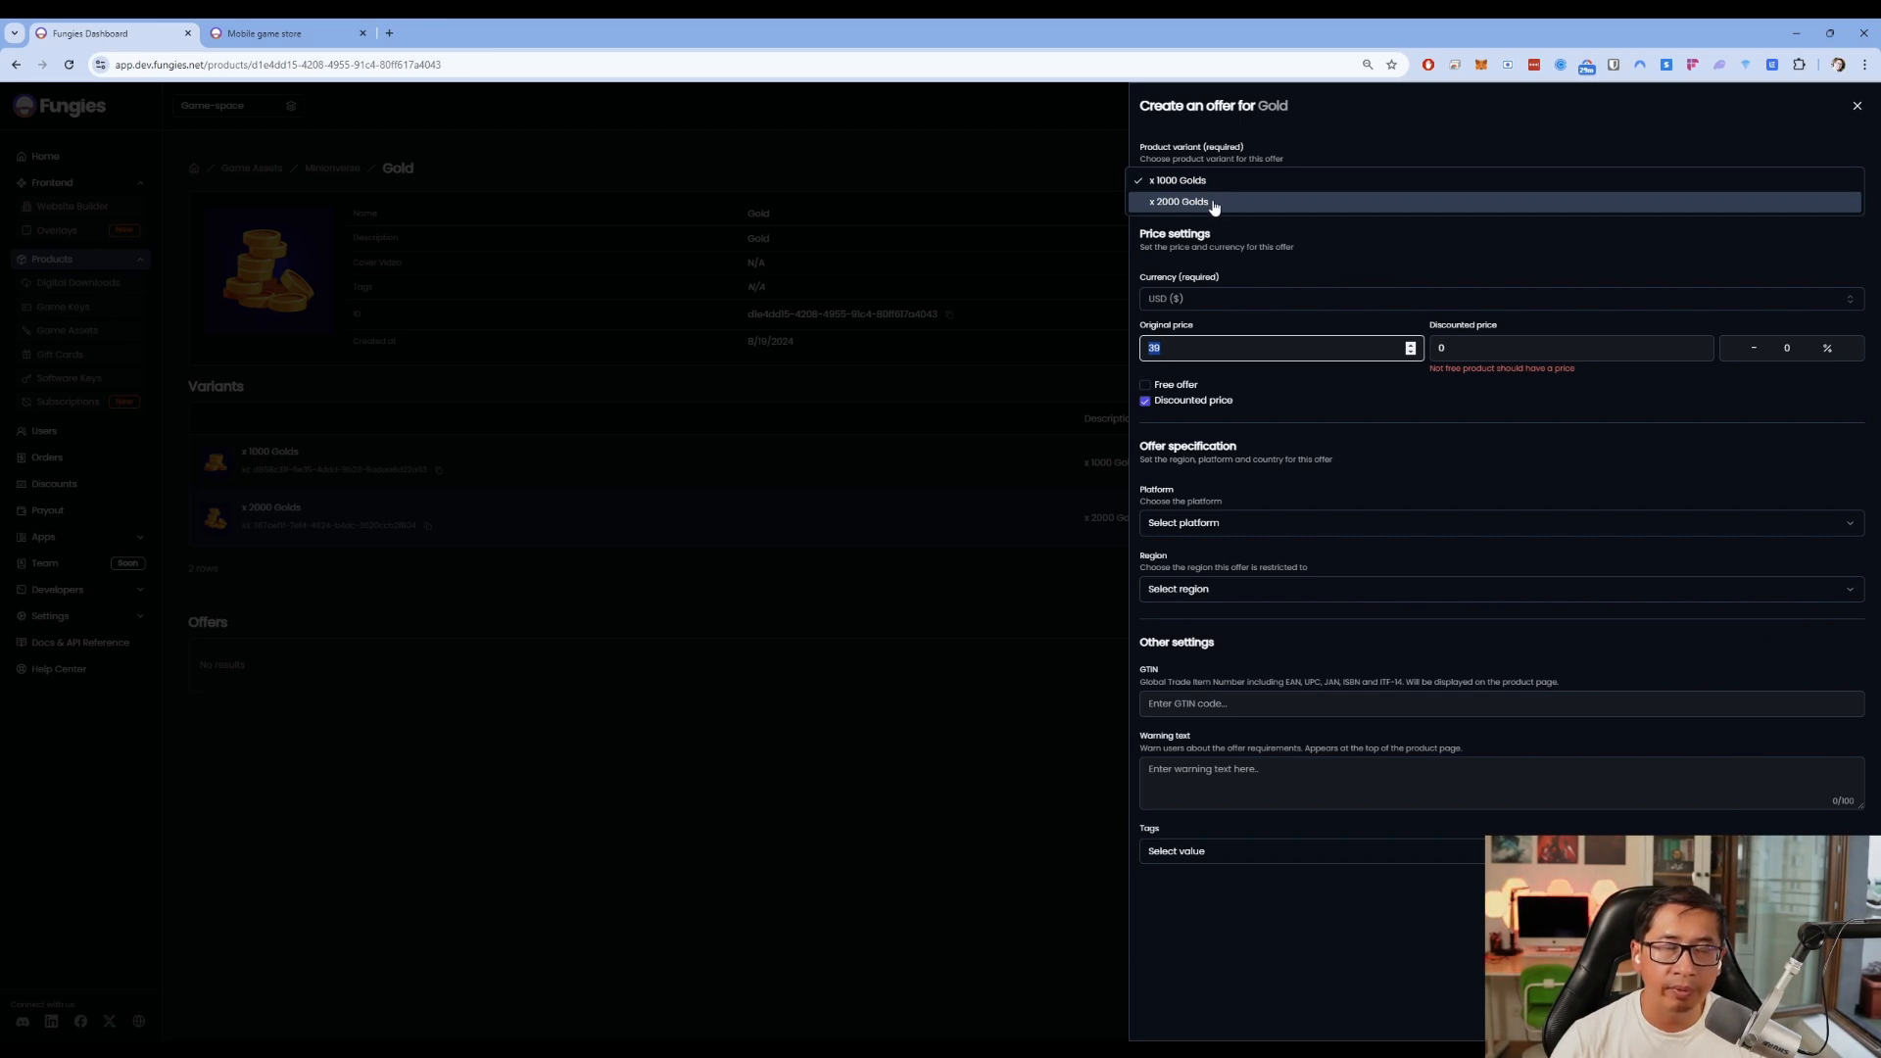
pyautogui.click(1220, 204)
pyautogui.click(1218, 186)
pyautogui.click(1219, 163)
pyautogui.click(1225, 186)
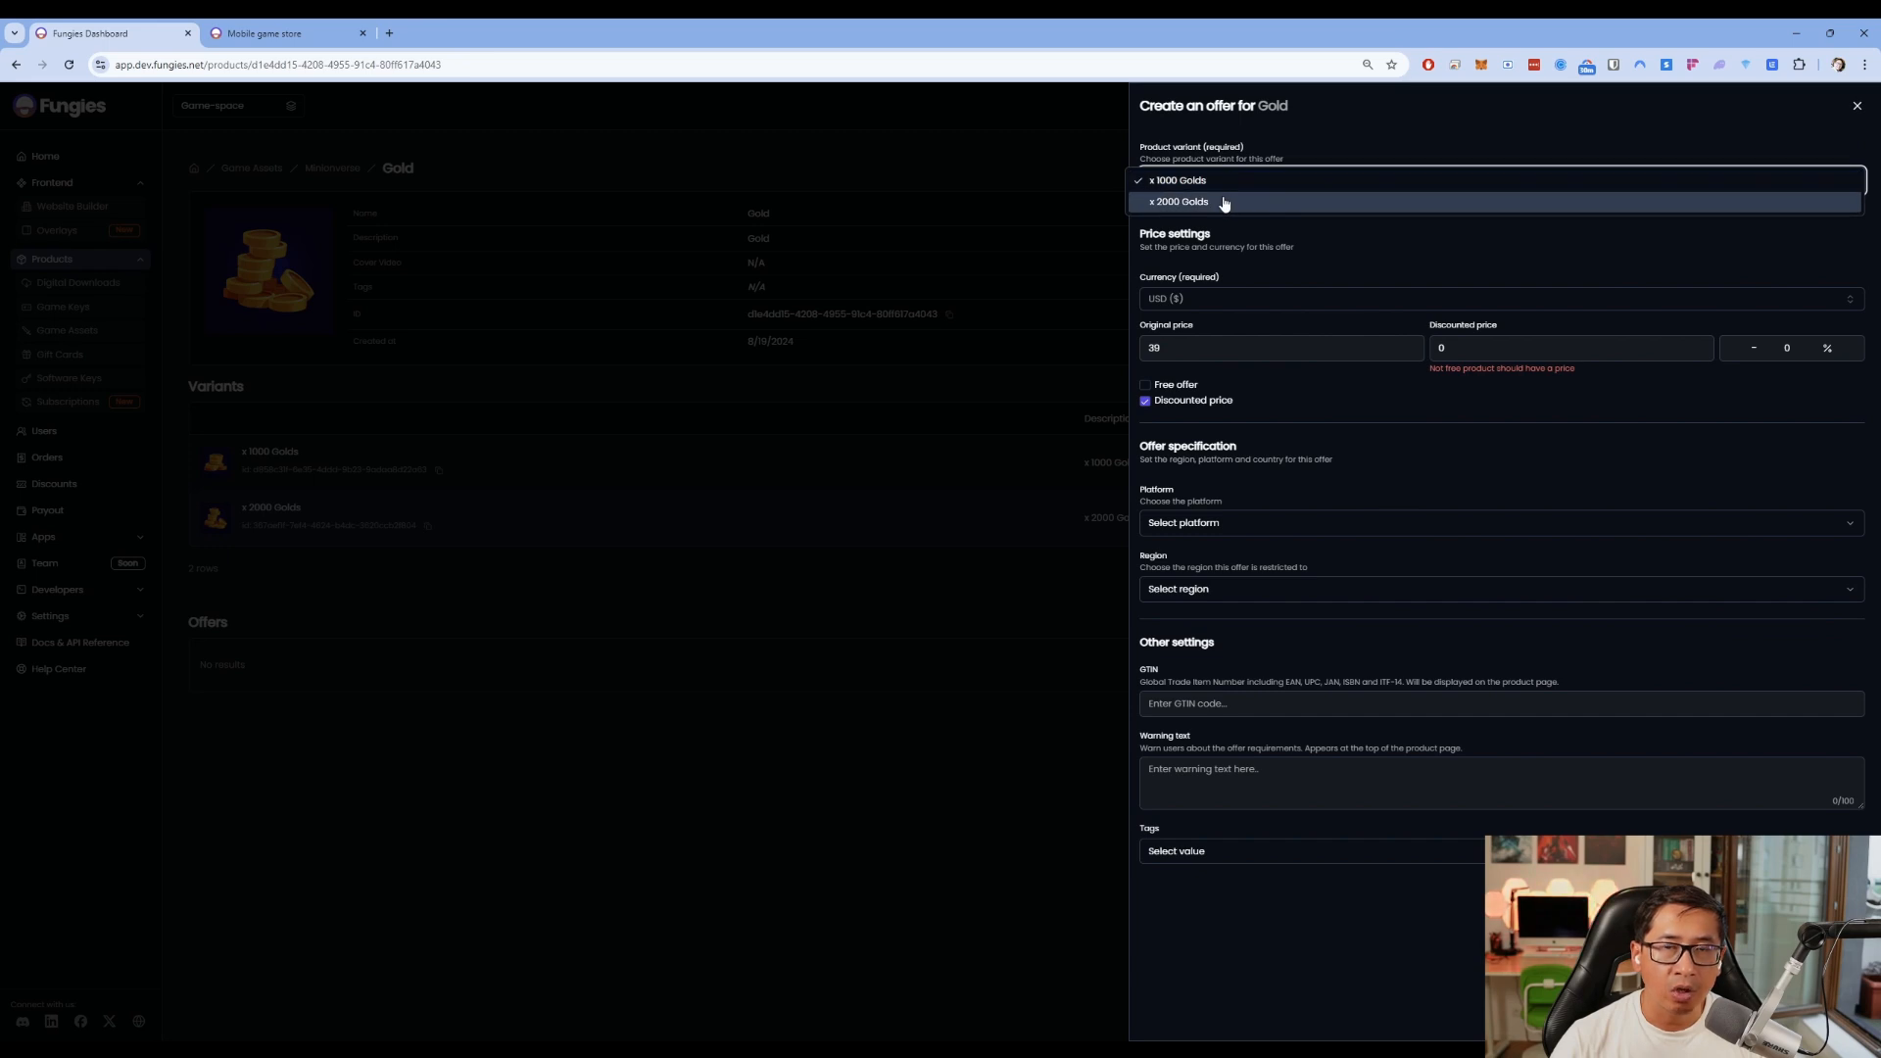
pyautogui.click(1224, 203)
pyautogui.click(1227, 178)
pyautogui.click(1231, 160)
pyautogui.click(1231, 188)
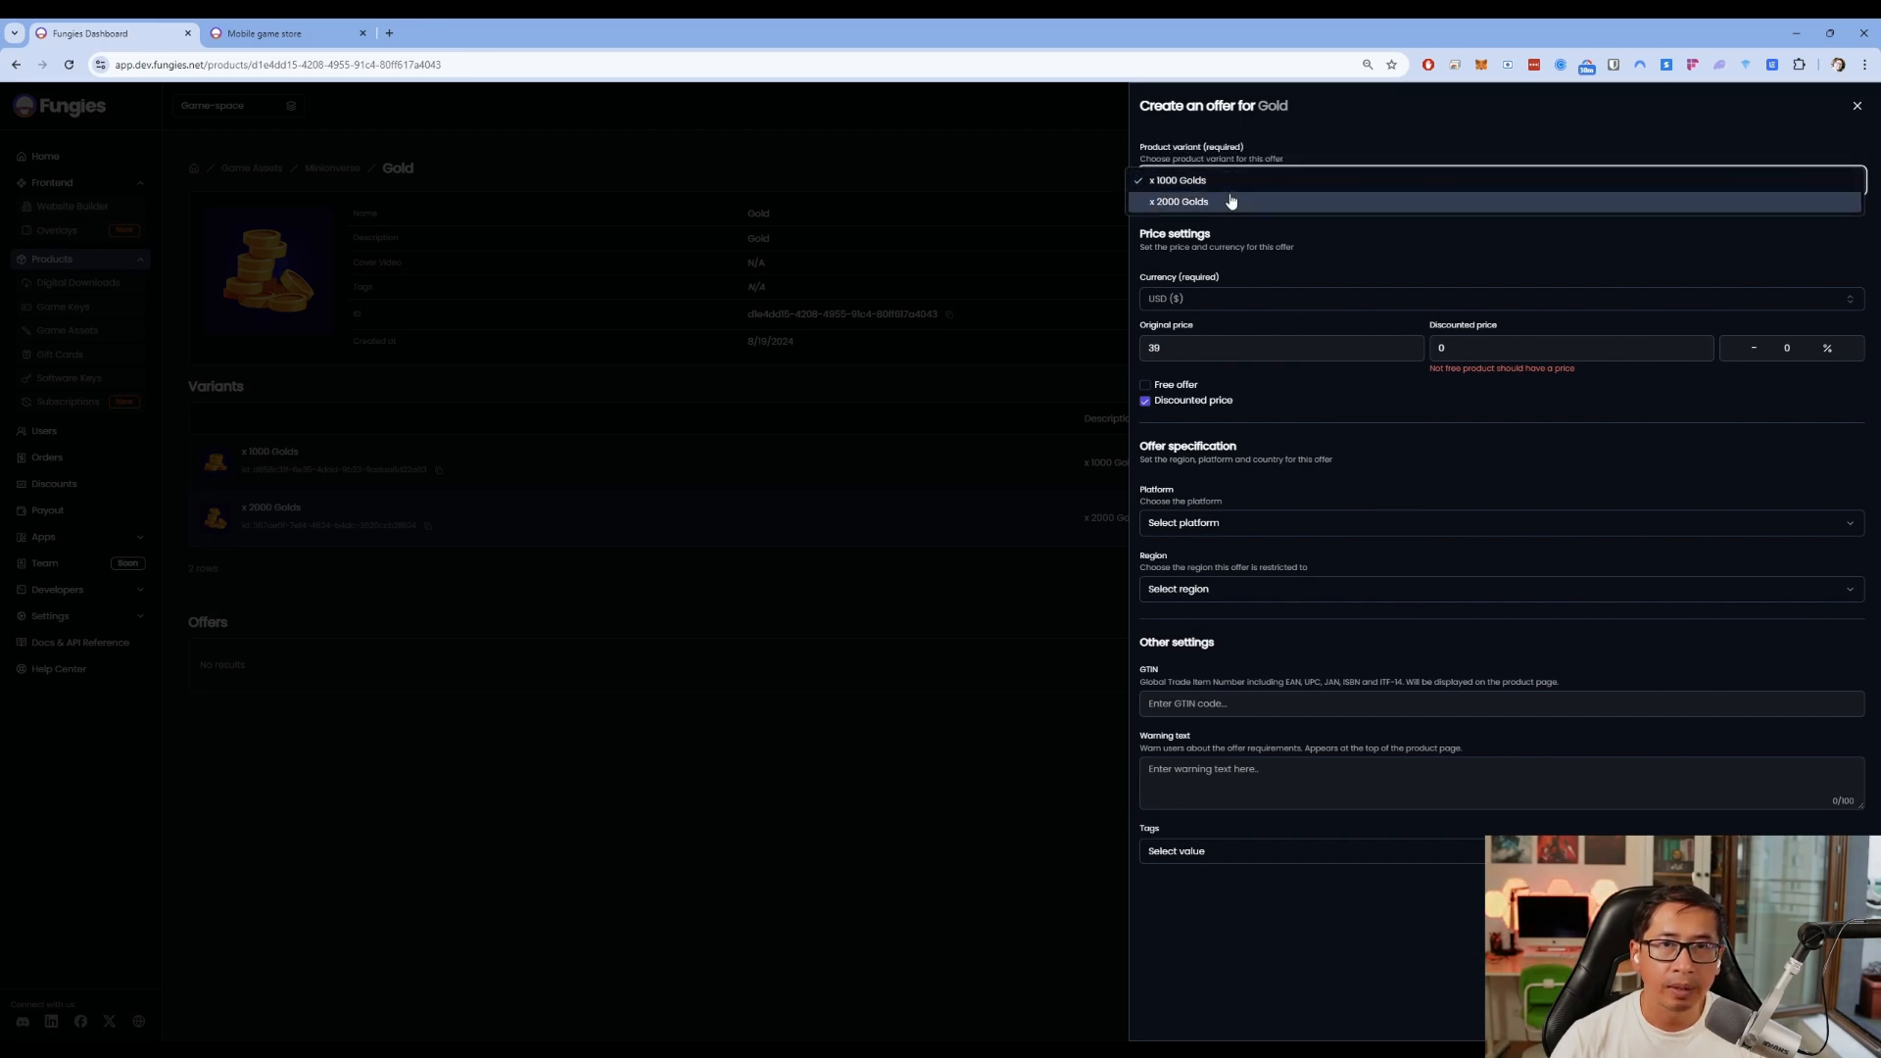
pyautogui.click(1205, 204)
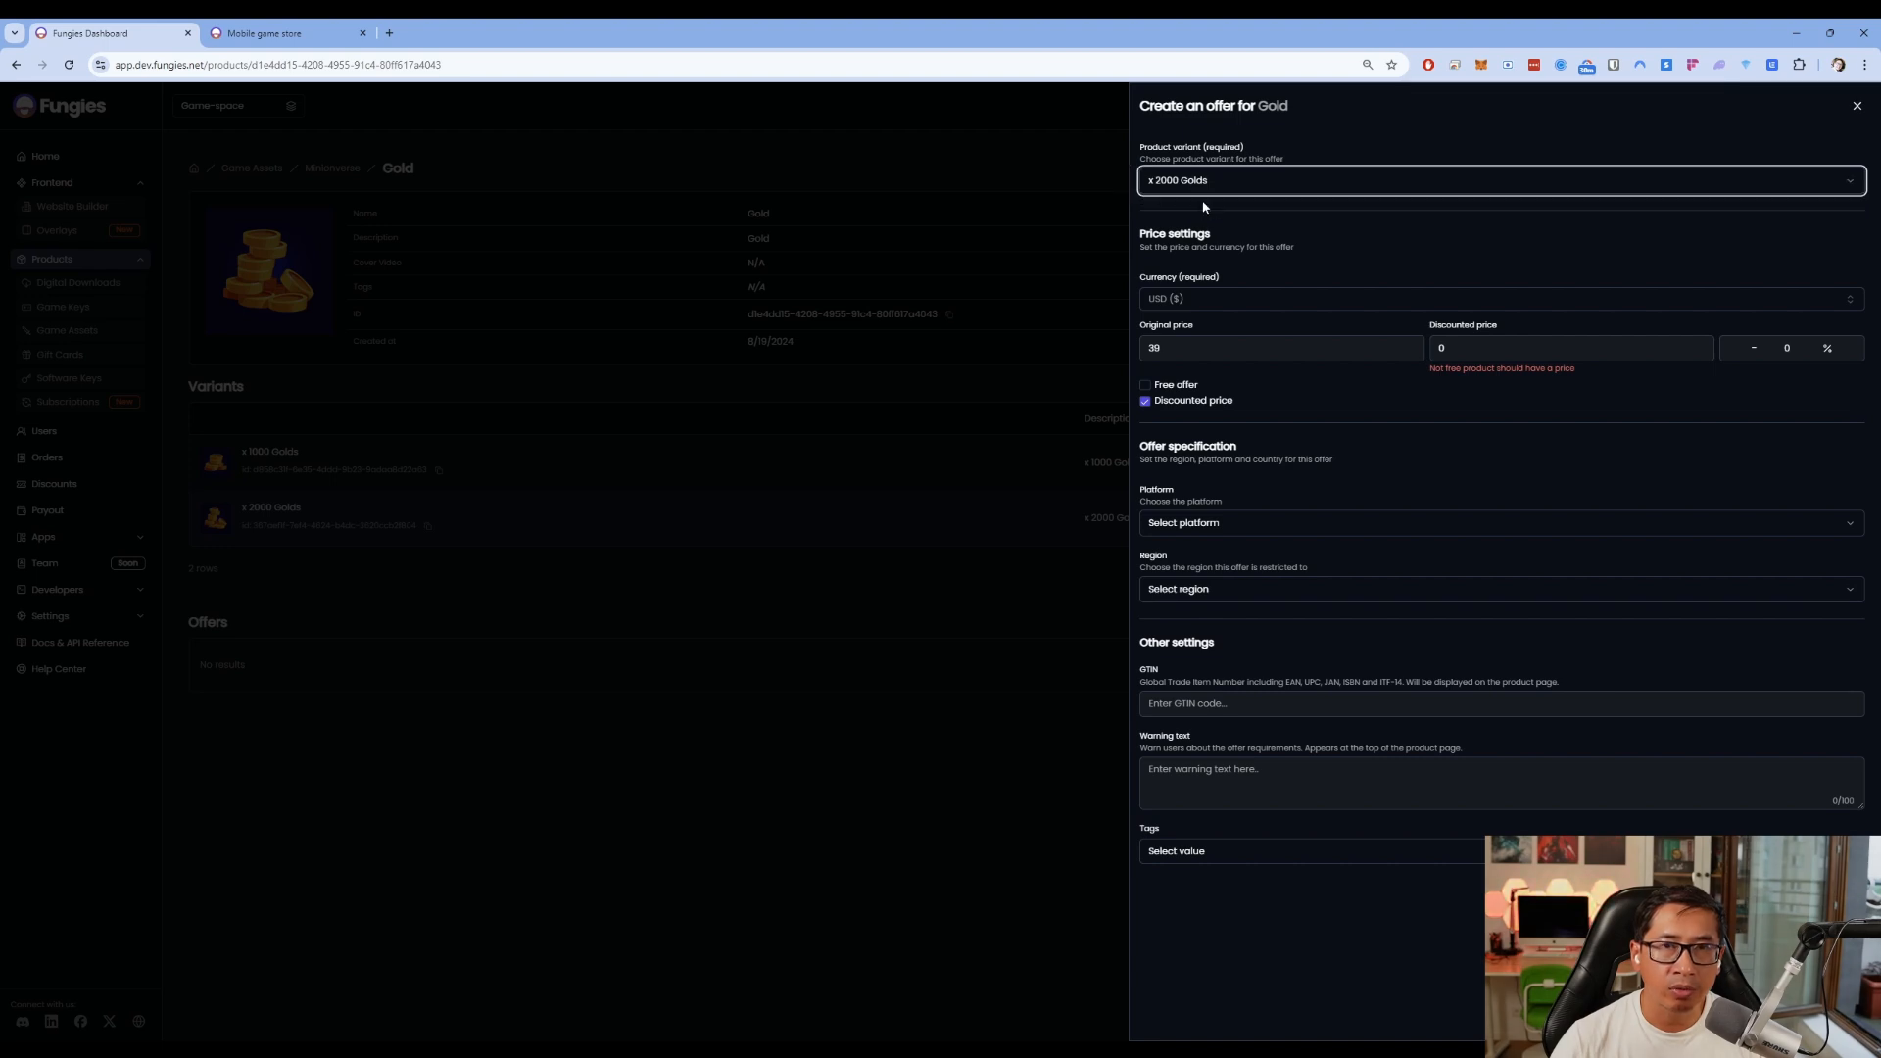
# Edit the offer prices, entering a new discounted price, and confirm it
pyautogui.click(1194, 345)
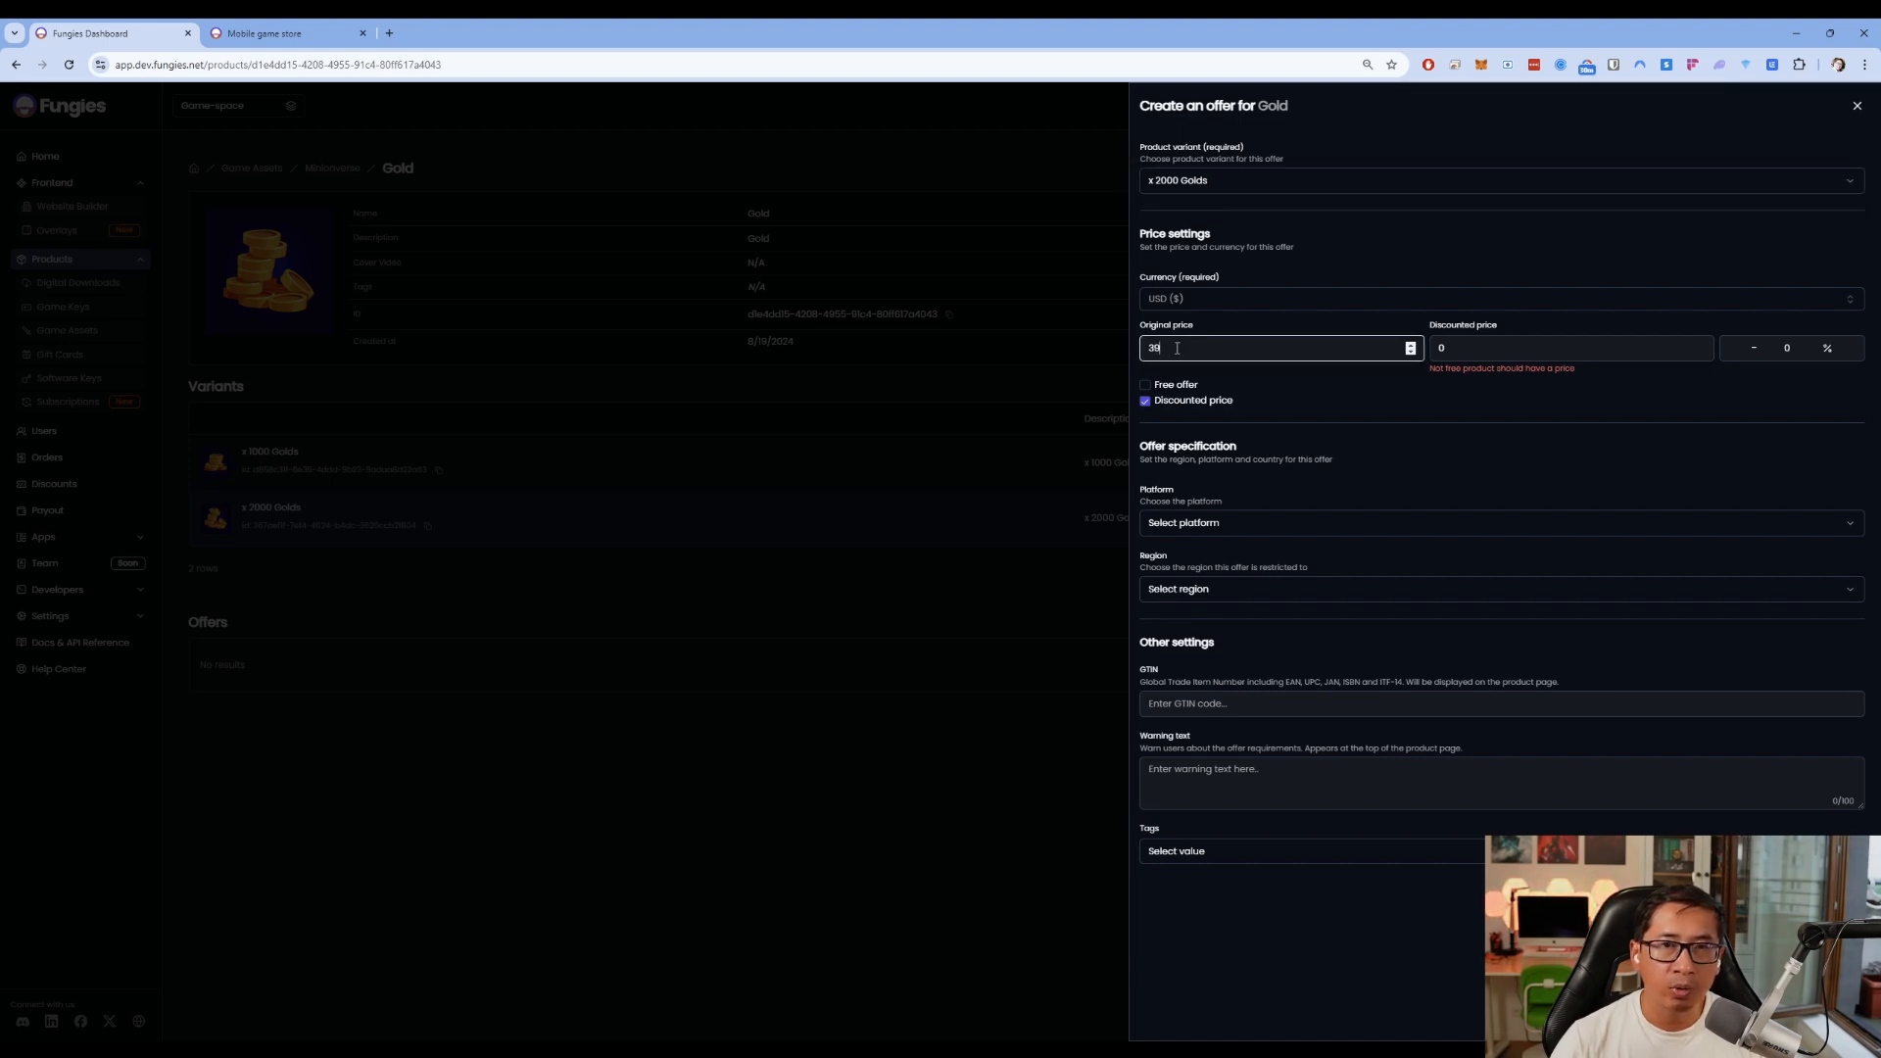
pyautogui.doubleClick(1235, 346)
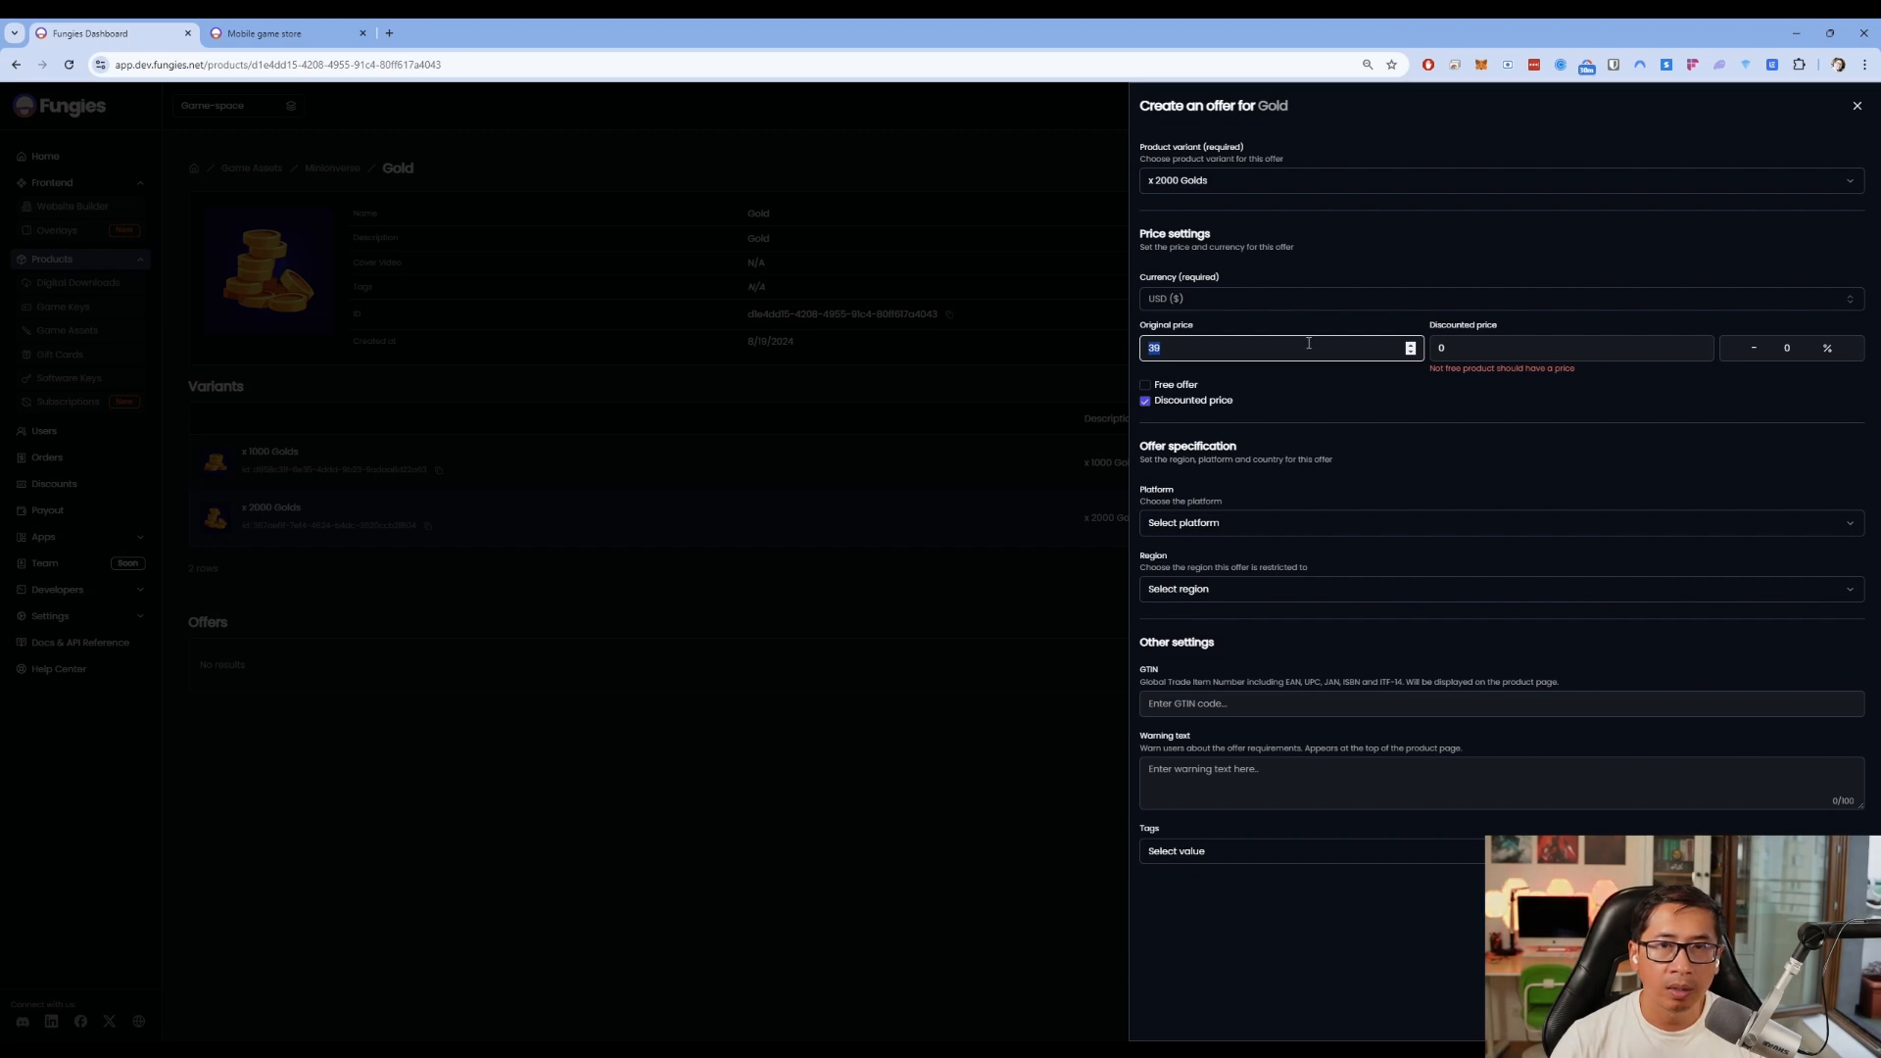
pyautogui.doubleClick(1435, 348)
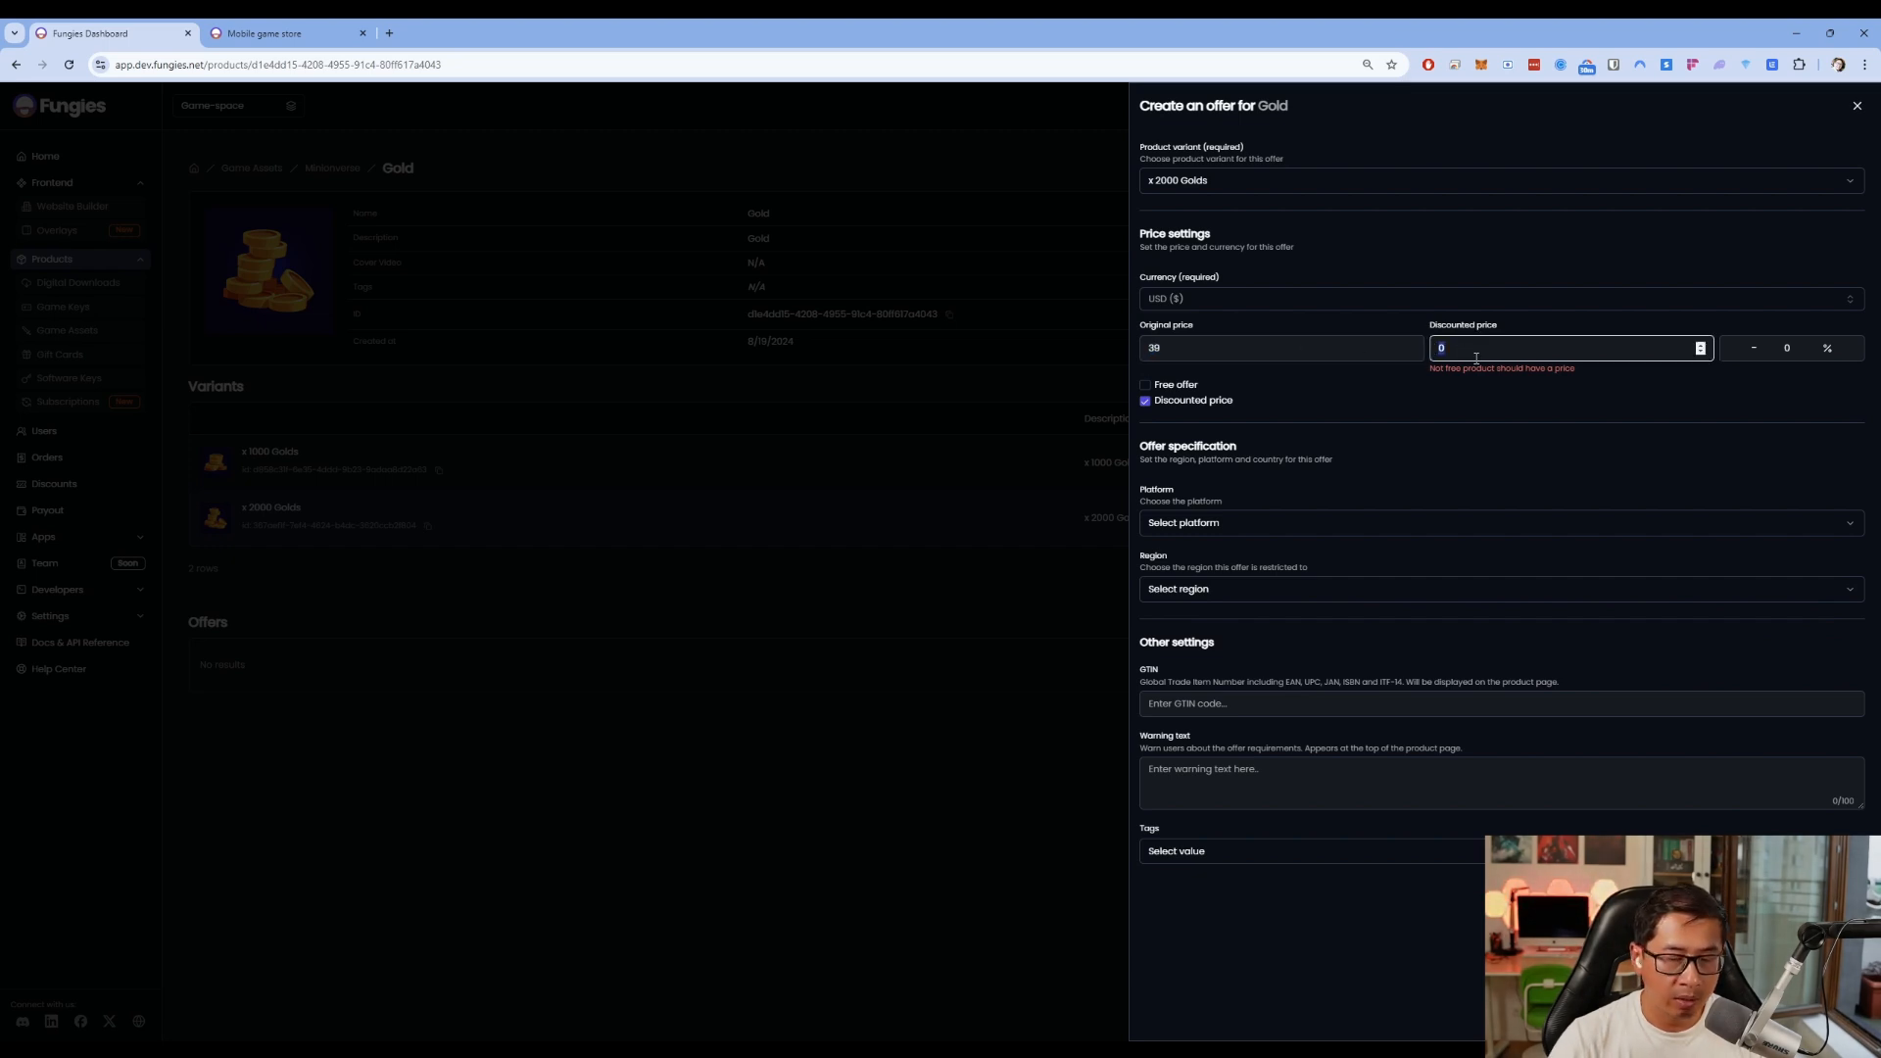
pyautogui.write('19')
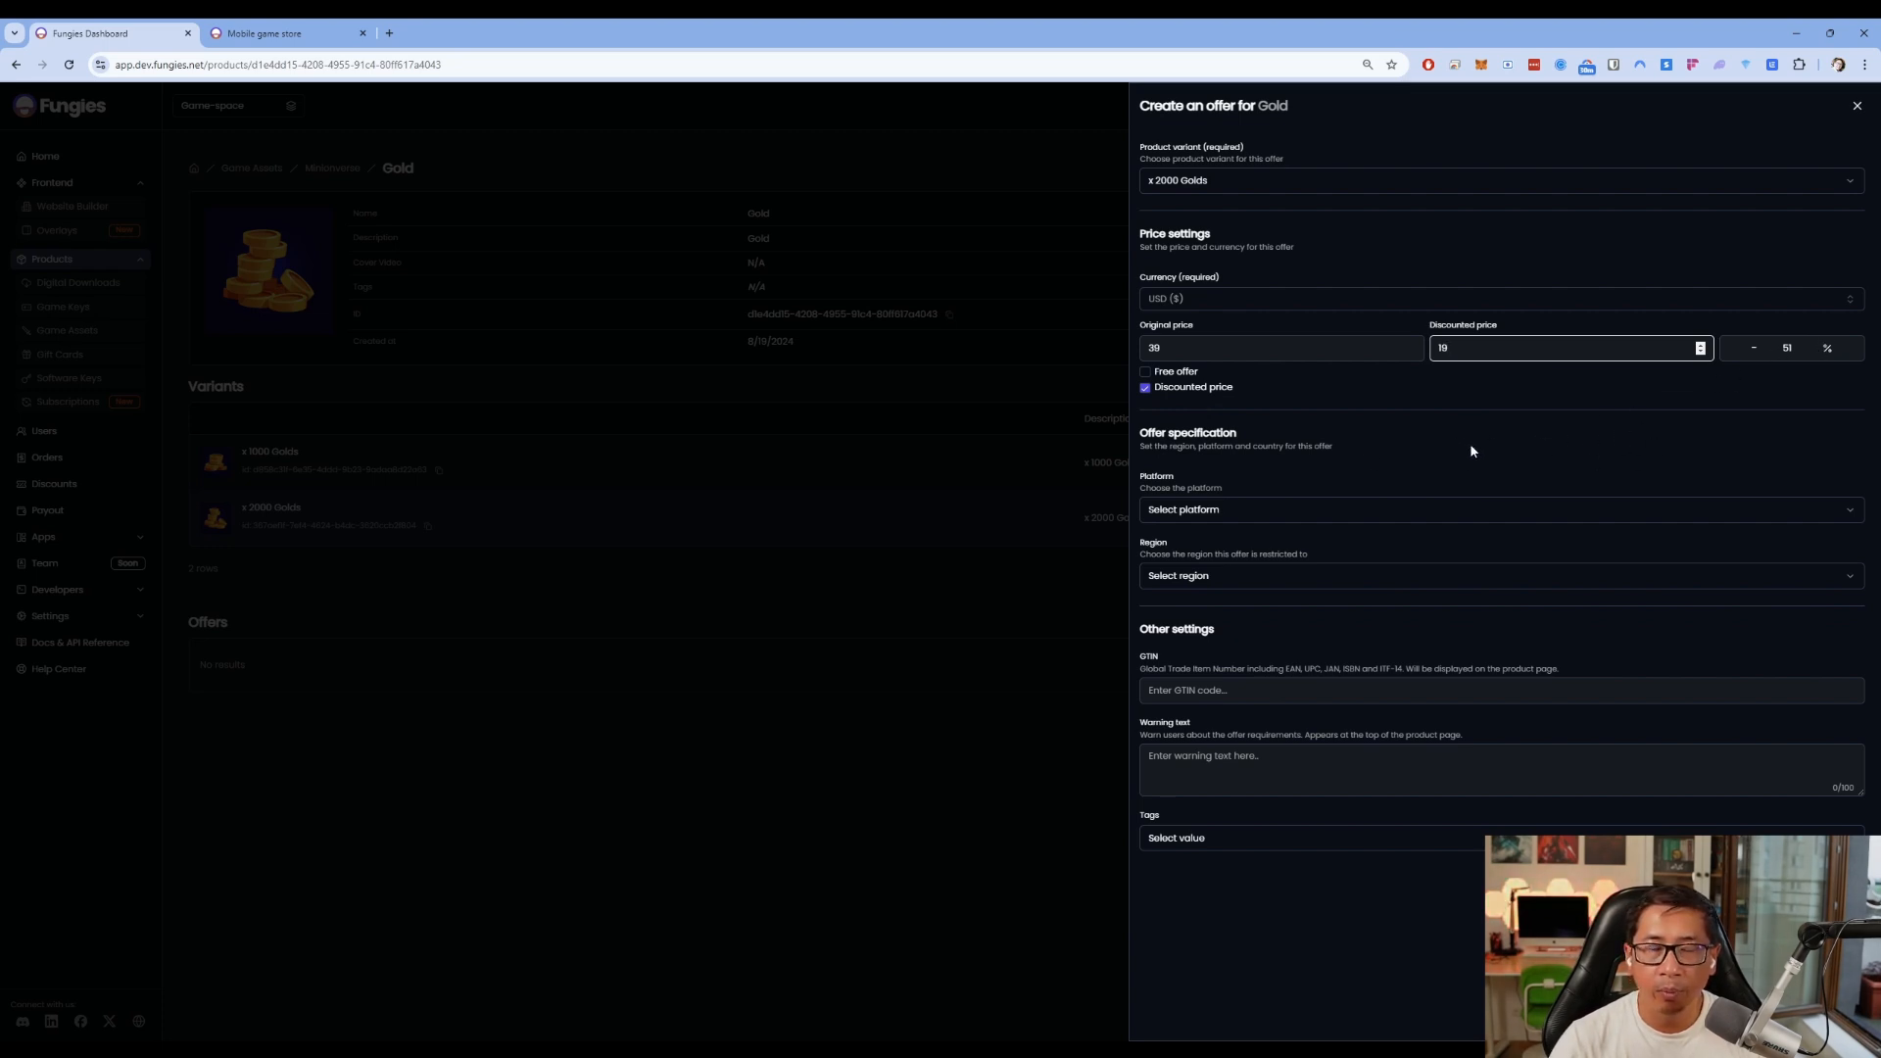
pyautogui.click(1292, 453)
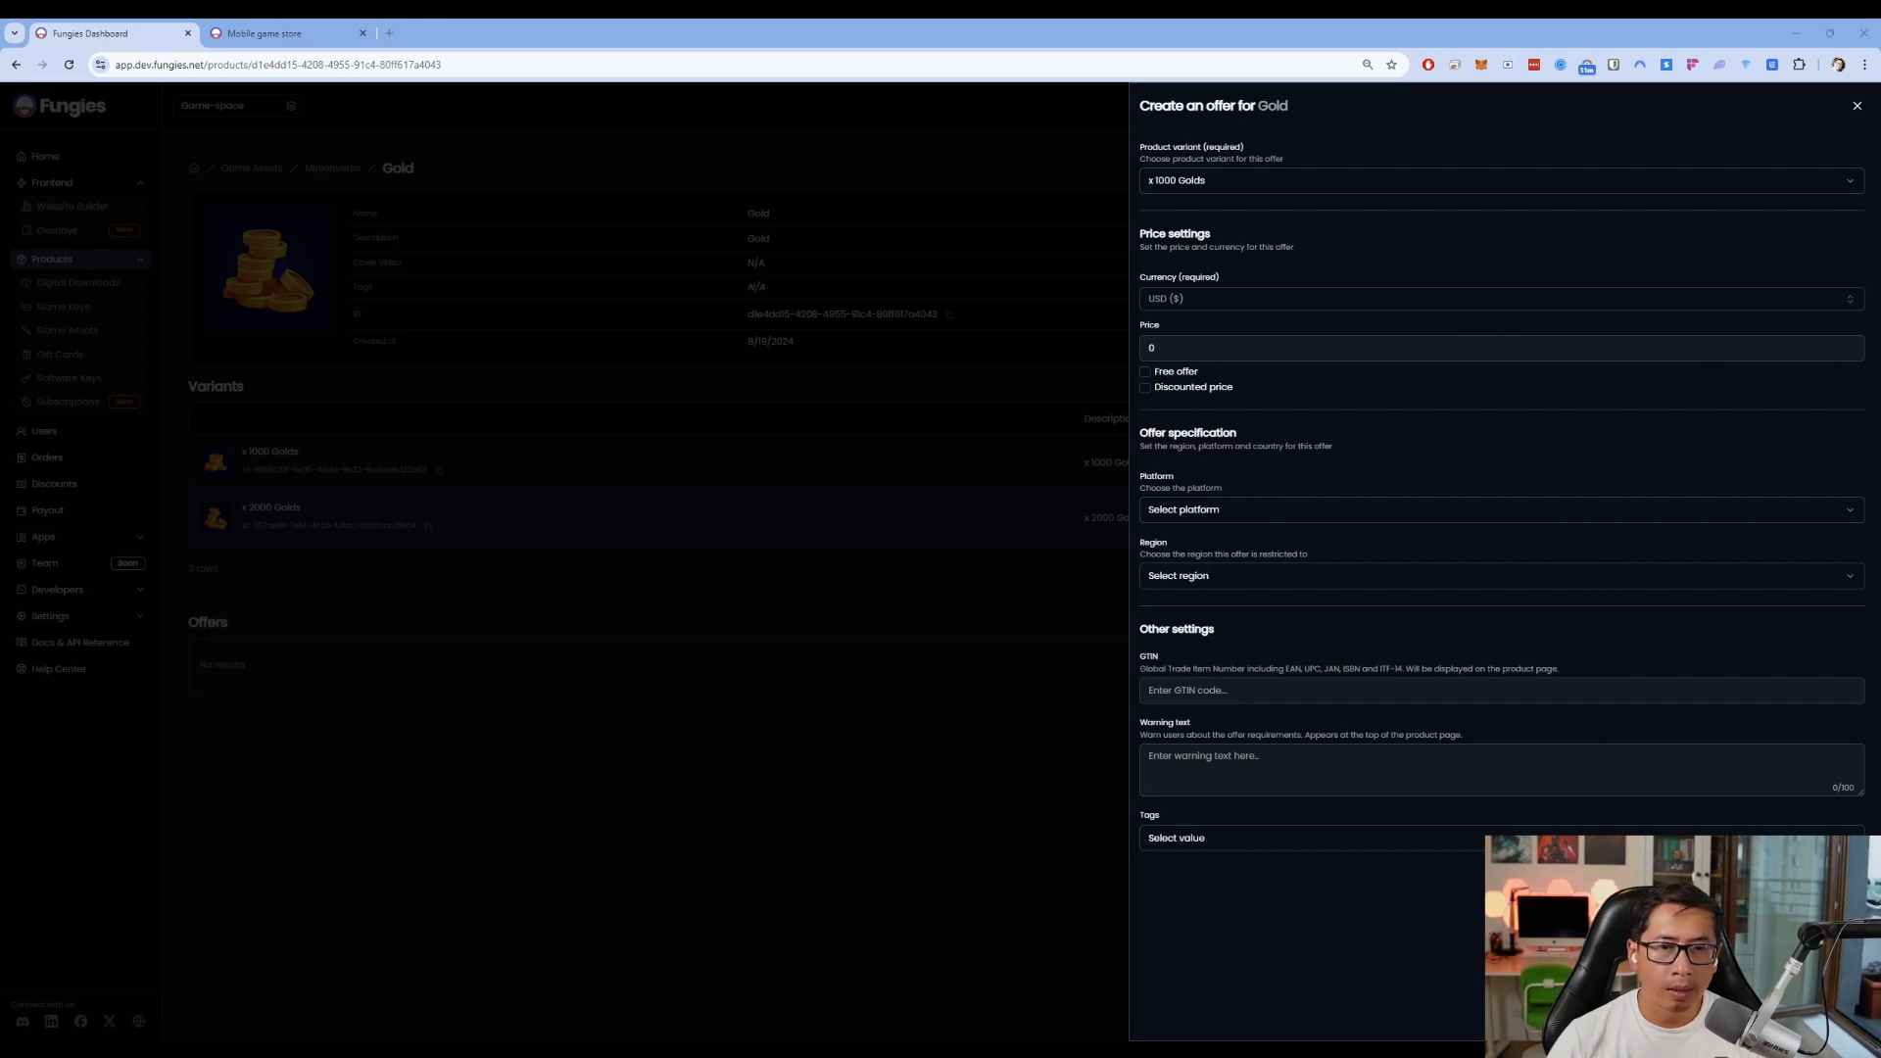
# Set the offer's platform to Official Website and its region to Europe
pyautogui.hotkey('alt', 'Tab')
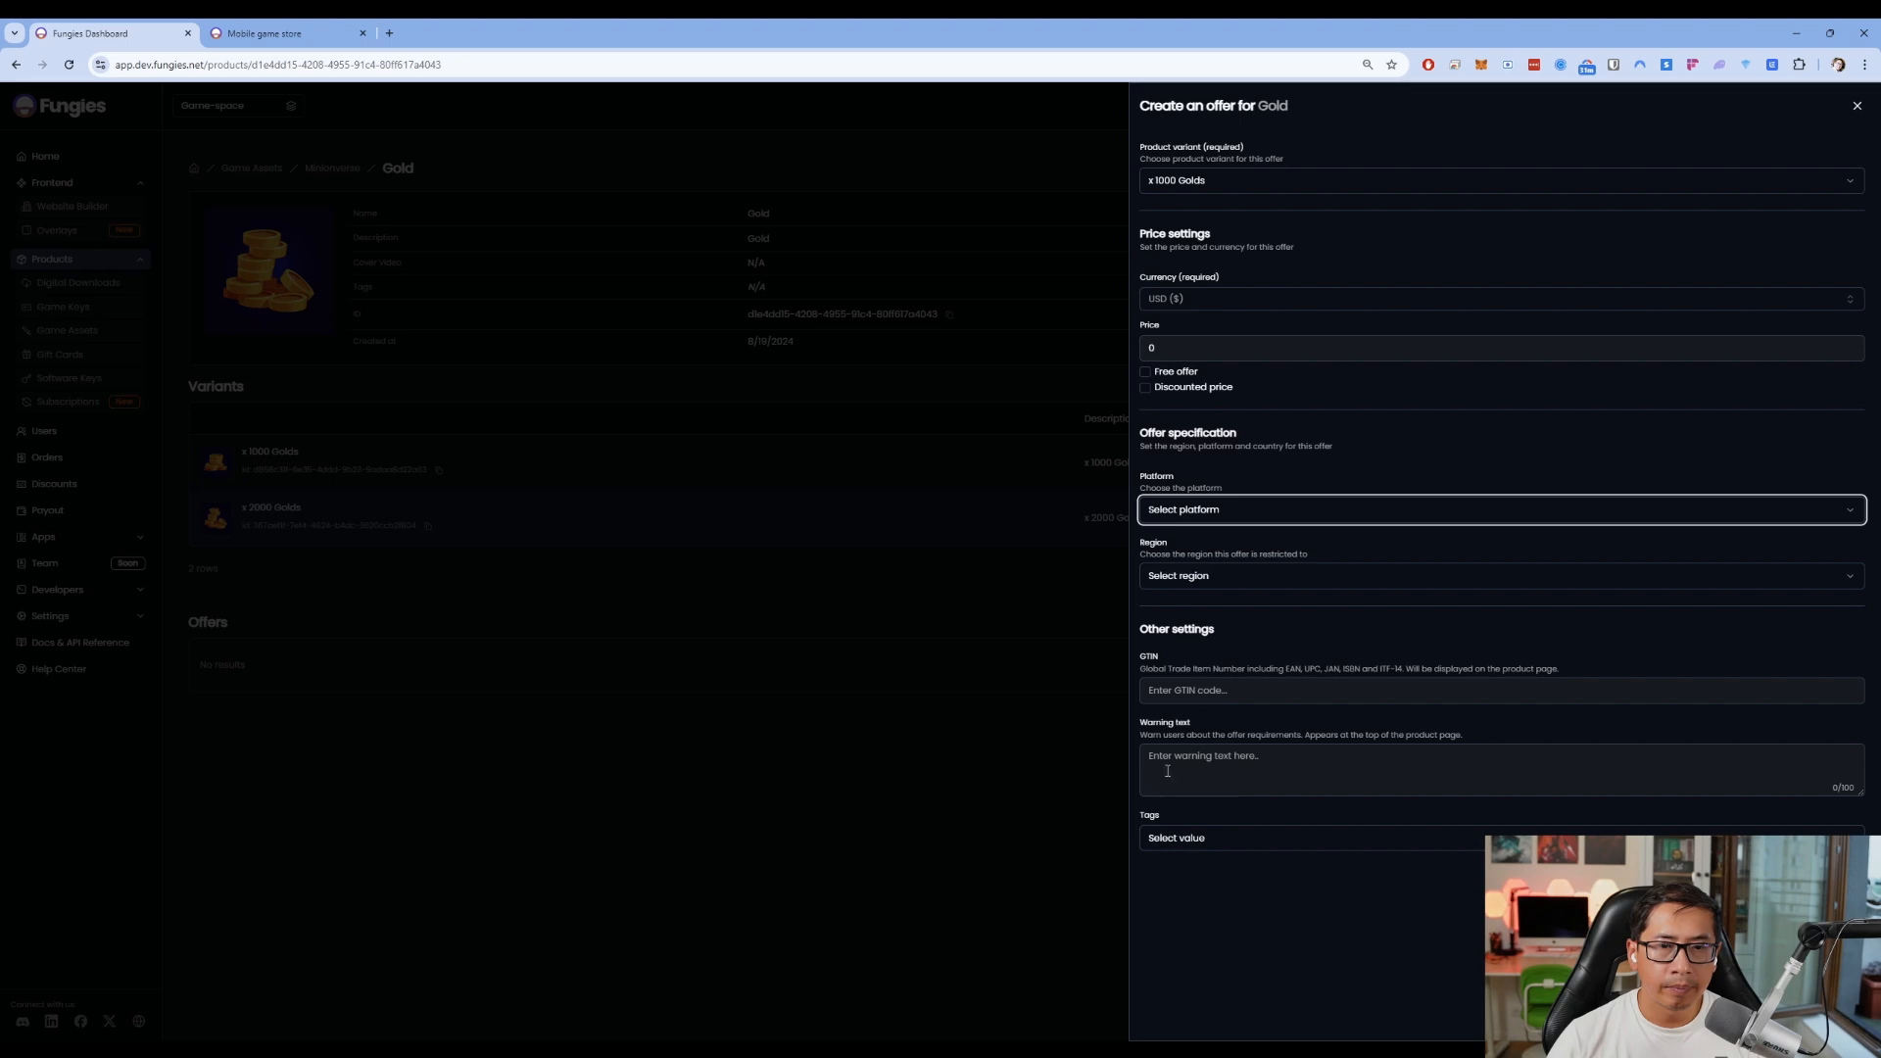
pyautogui.click(1272, 517)
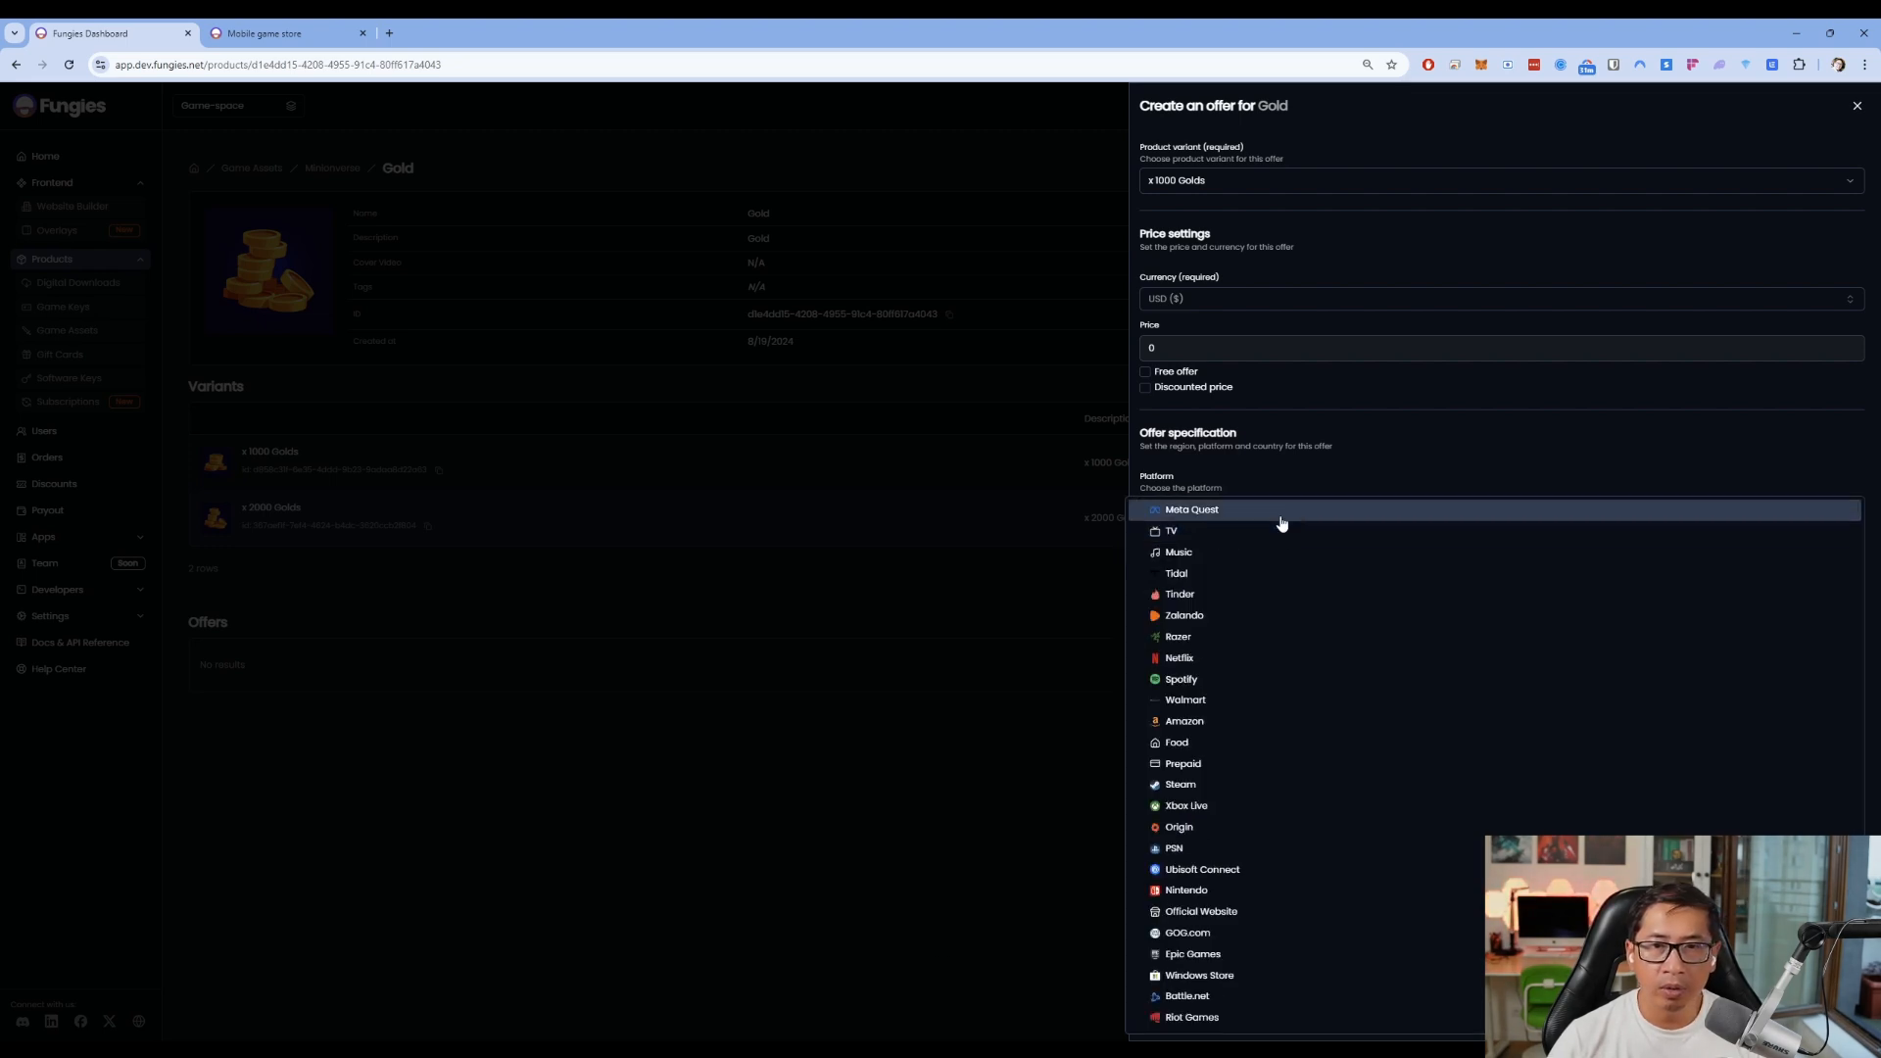
pyautogui.click(1255, 912)
pyautogui.click(1237, 575)
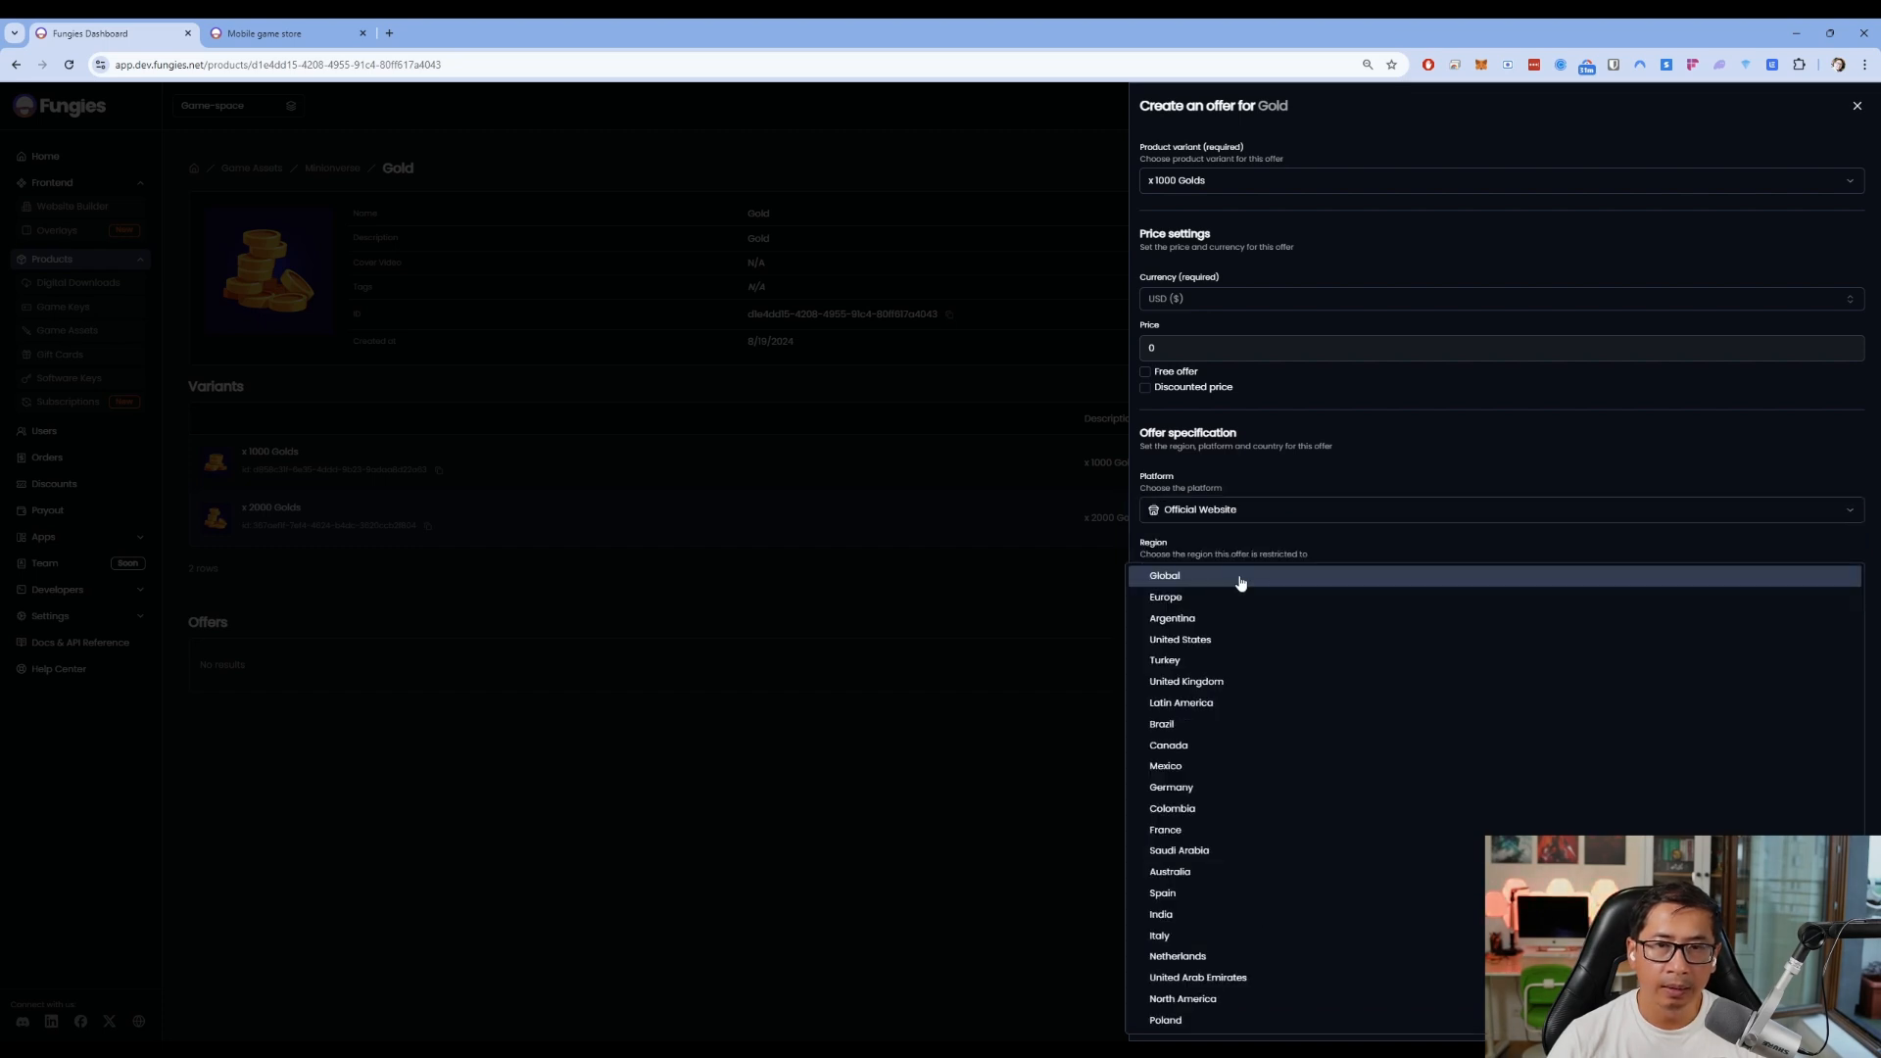
pyautogui.click(1239, 596)
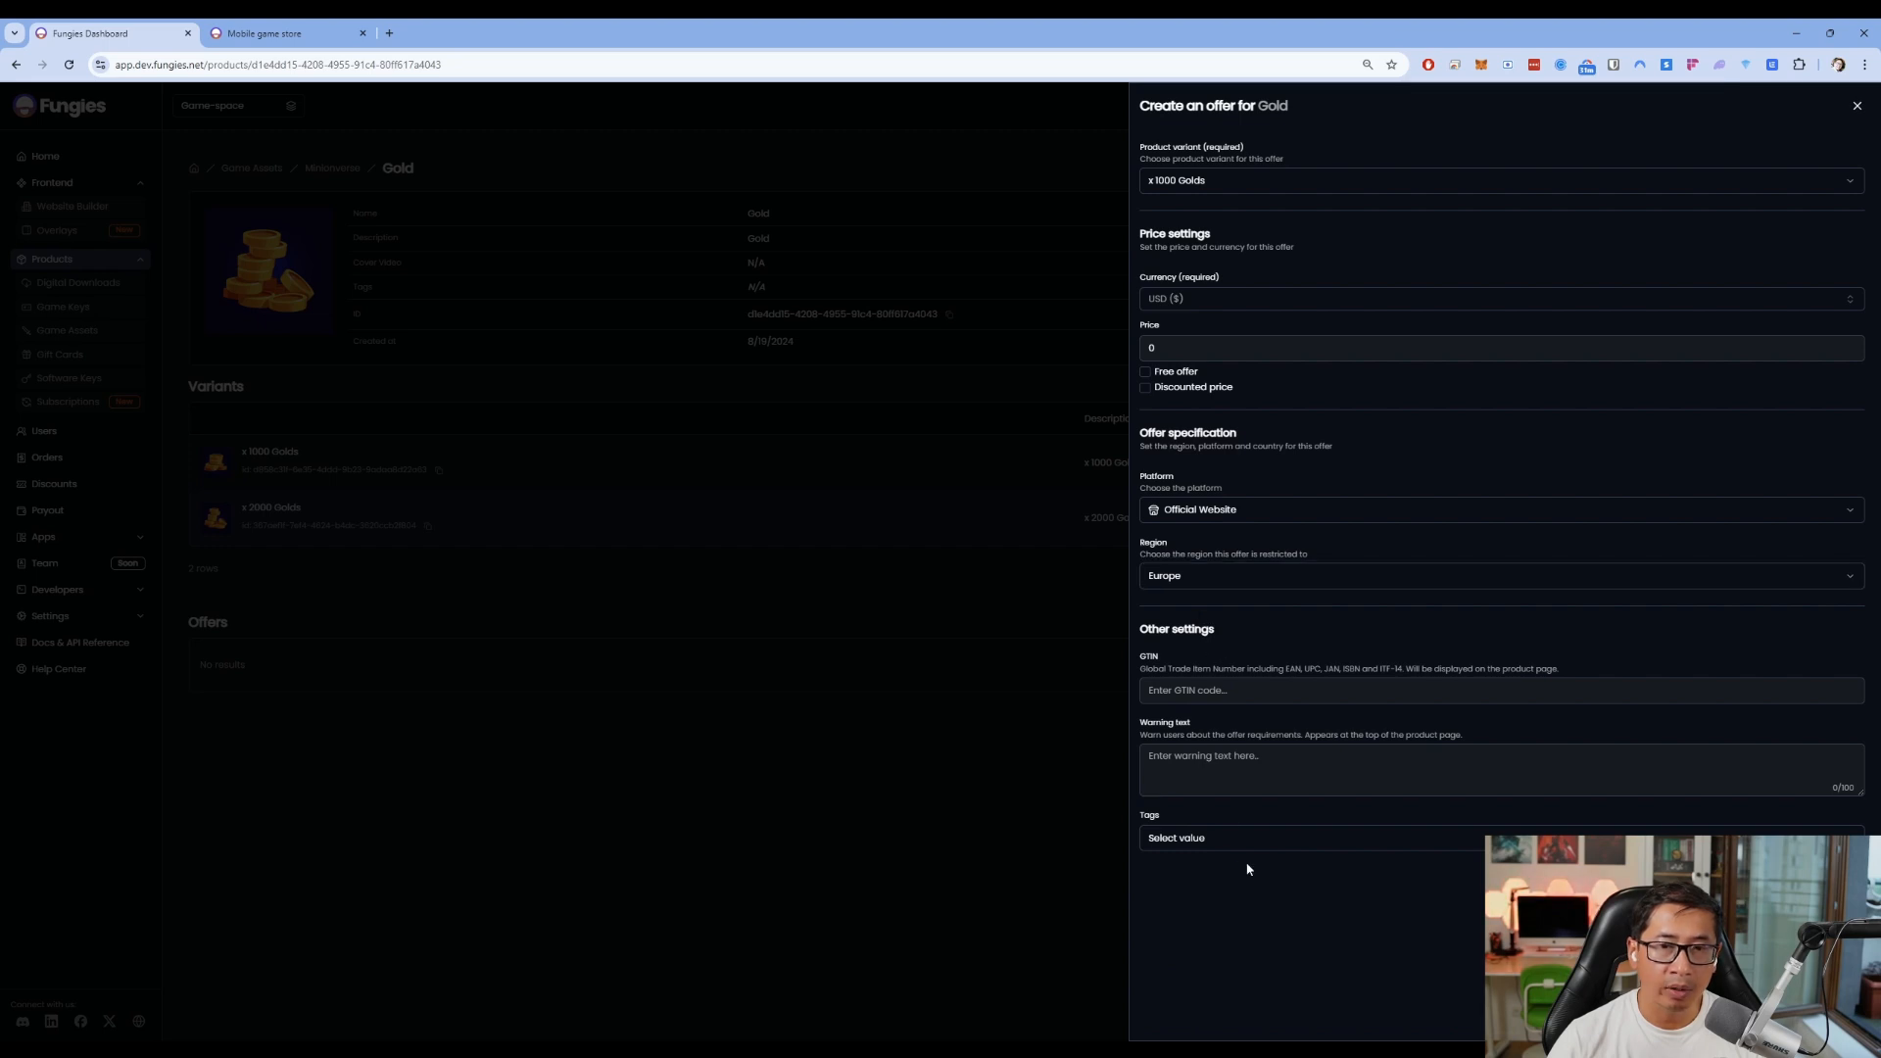
# Price the x 2000 Golds offer at 39 discounted to 19 and save it
pyautogui.click(1828, 1017)
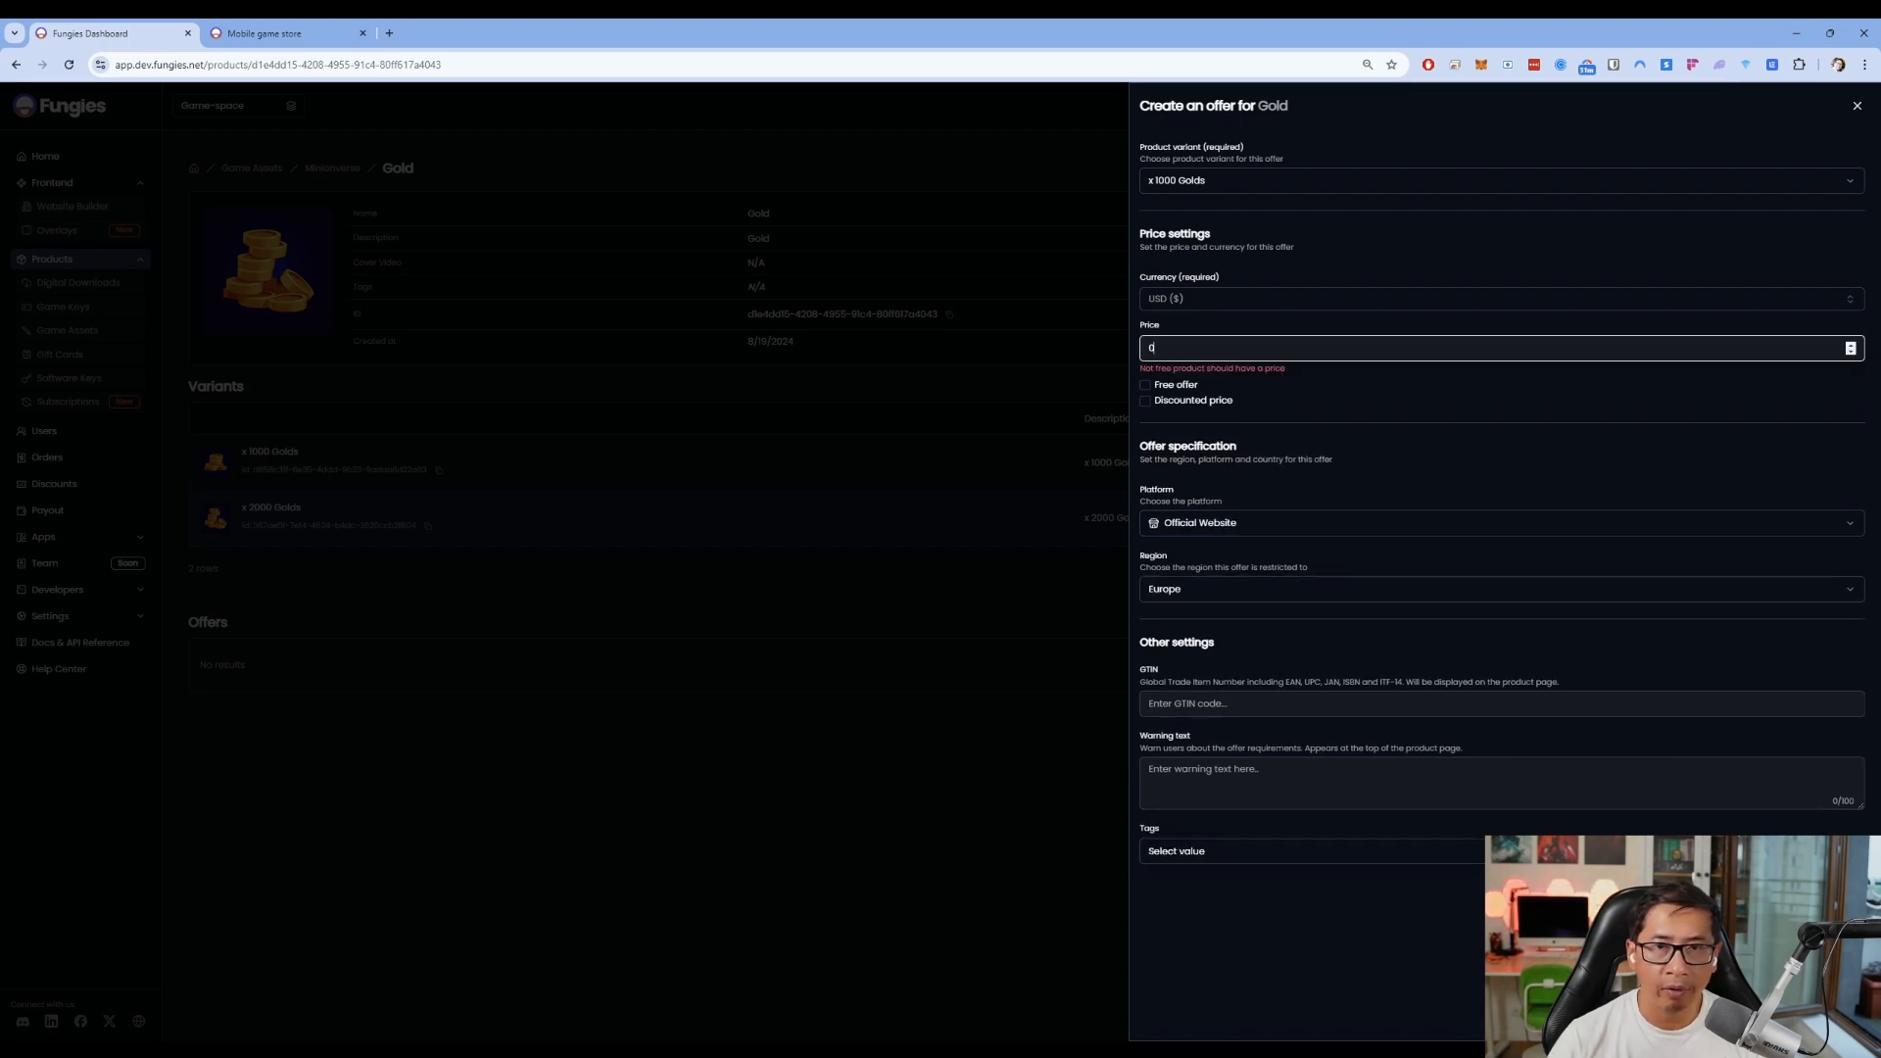
pyautogui.click(1147, 400)
pyautogui.click(1242, 345)
pyautogui.write('39')
pyautogui.press('Tab')
pyautogui.write('19')
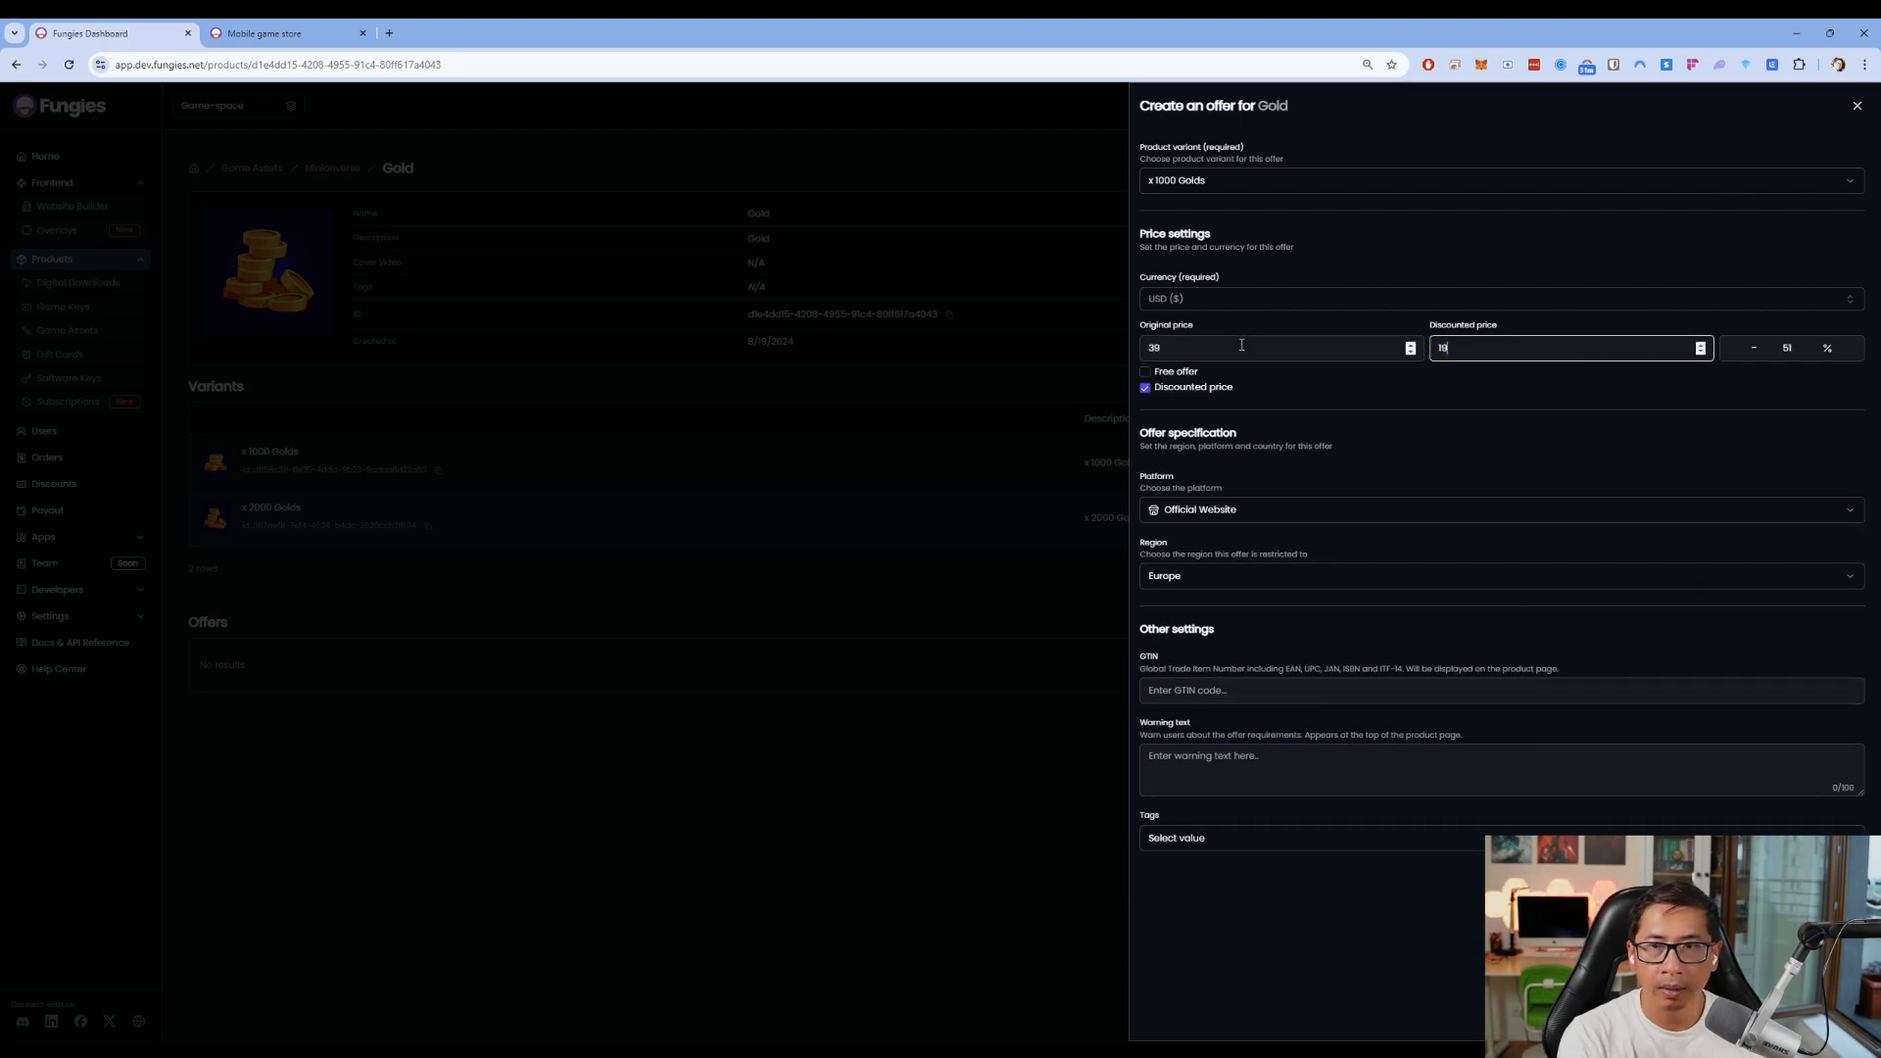
pyautogui.click(1314, 183)
pyautogui.click(1271, 201)
pyautogui.click(1828, 1015)
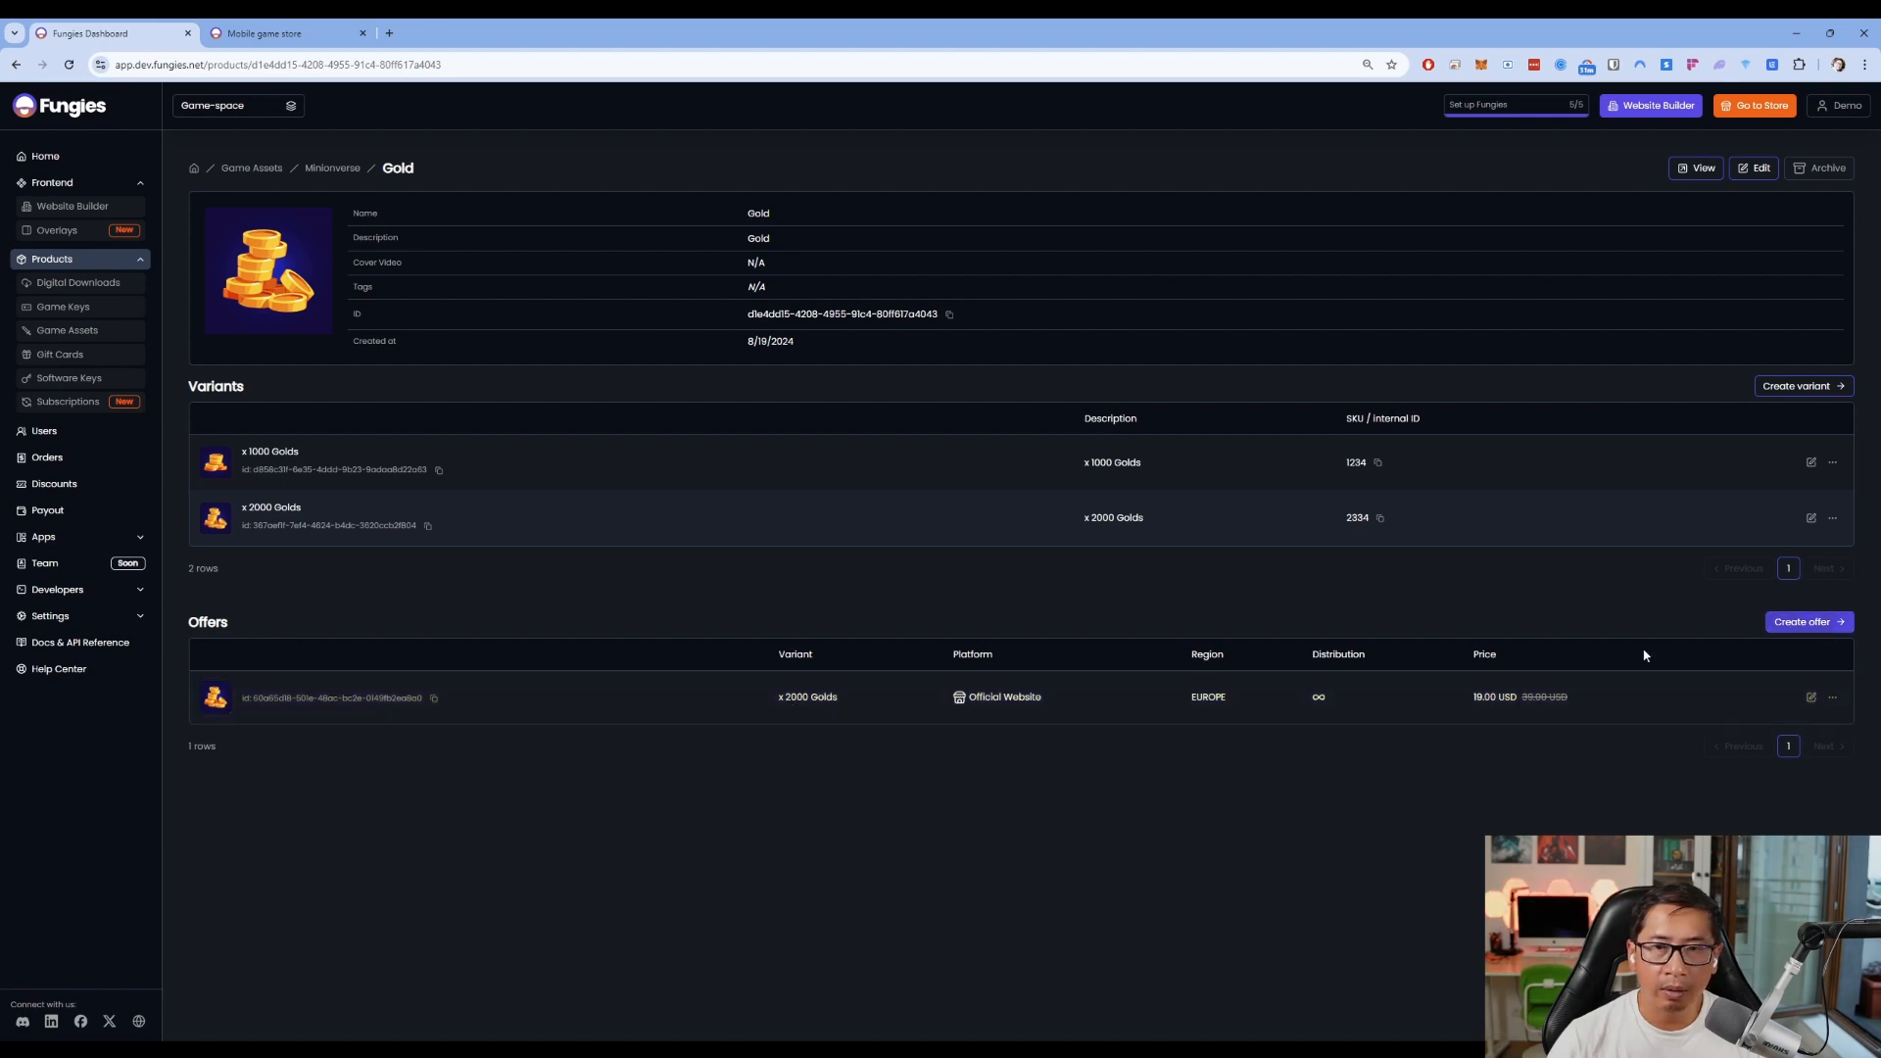
# Start another Gold offer priced at 29 discounted to 9
pyautogui.click(1780, 631)
pyautogui.click(1145, 387)
pyautogui.click(1254, 349)
pyautogui.write('29')
pyautogui.press('Tab')
pyautogui.write('9')
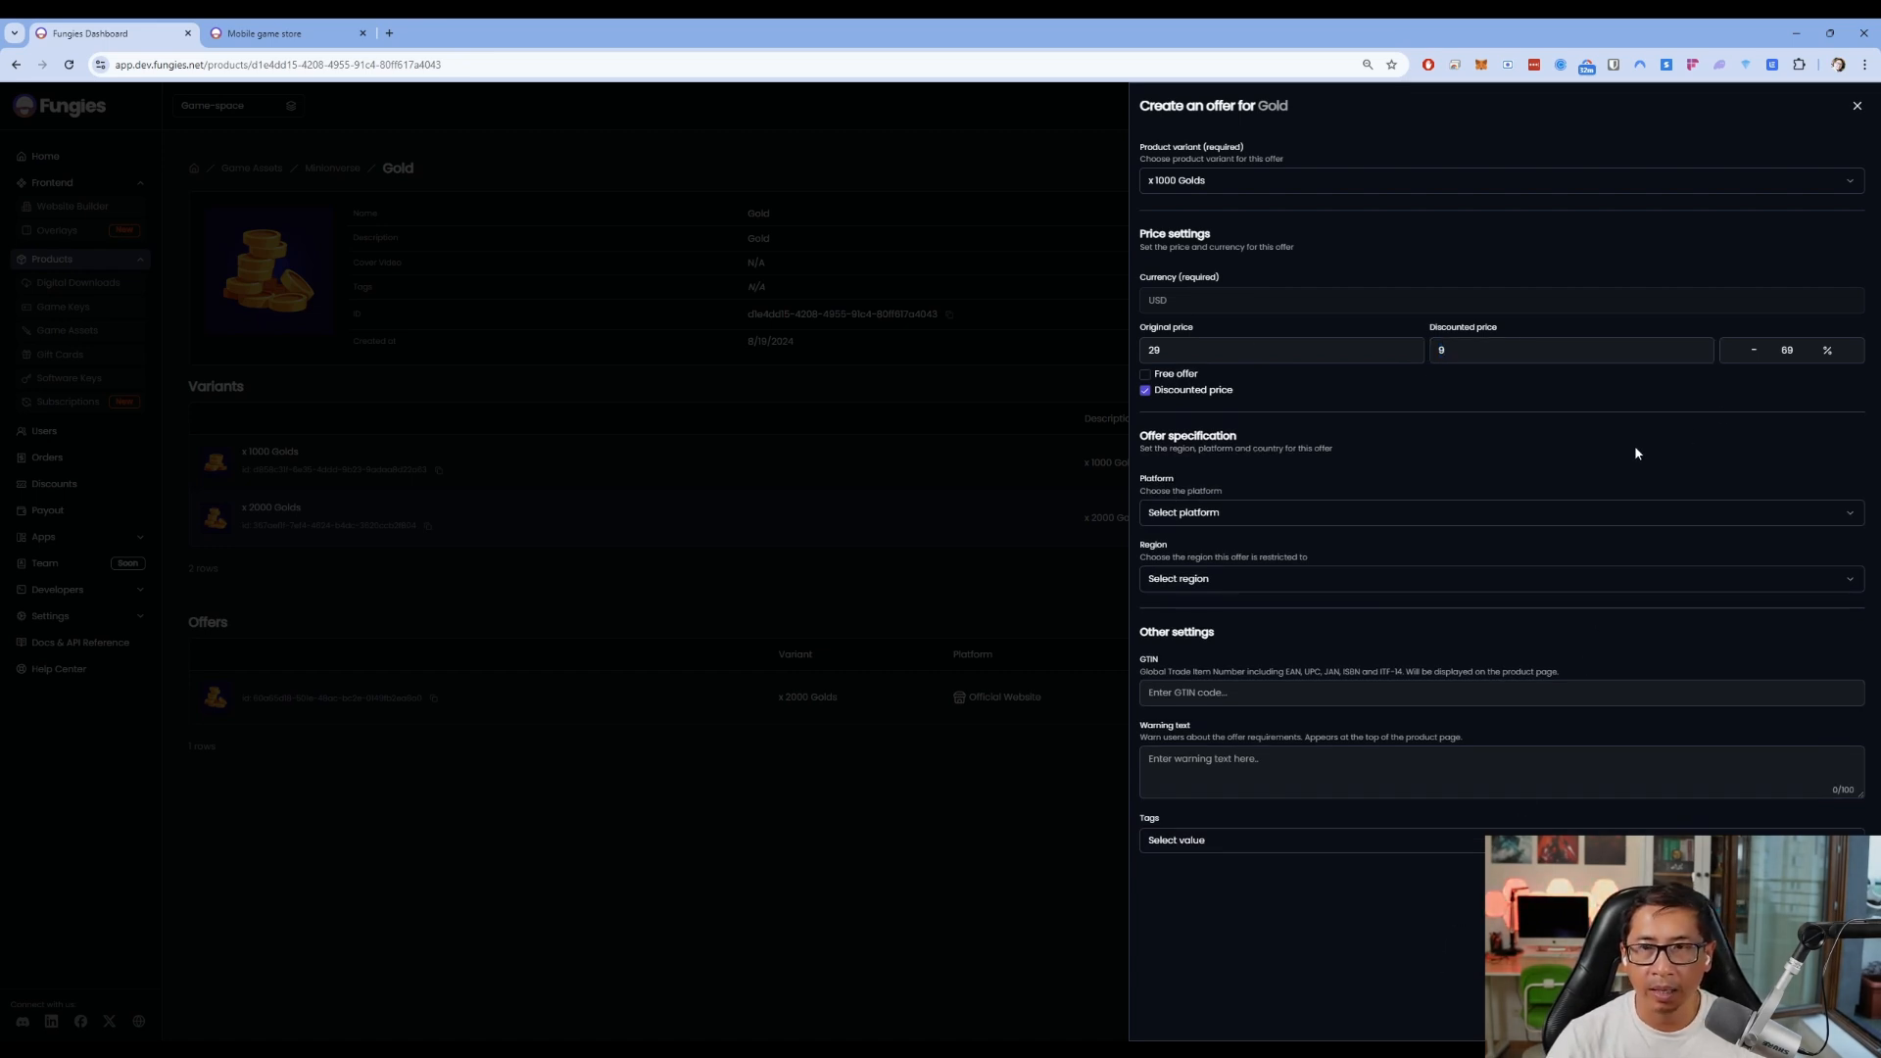
# Sell it on the Official Website in Europe and save the x 1000 Golds offer
pyautogui.click(1264, 519)
pyautogui.click(1233, 911)
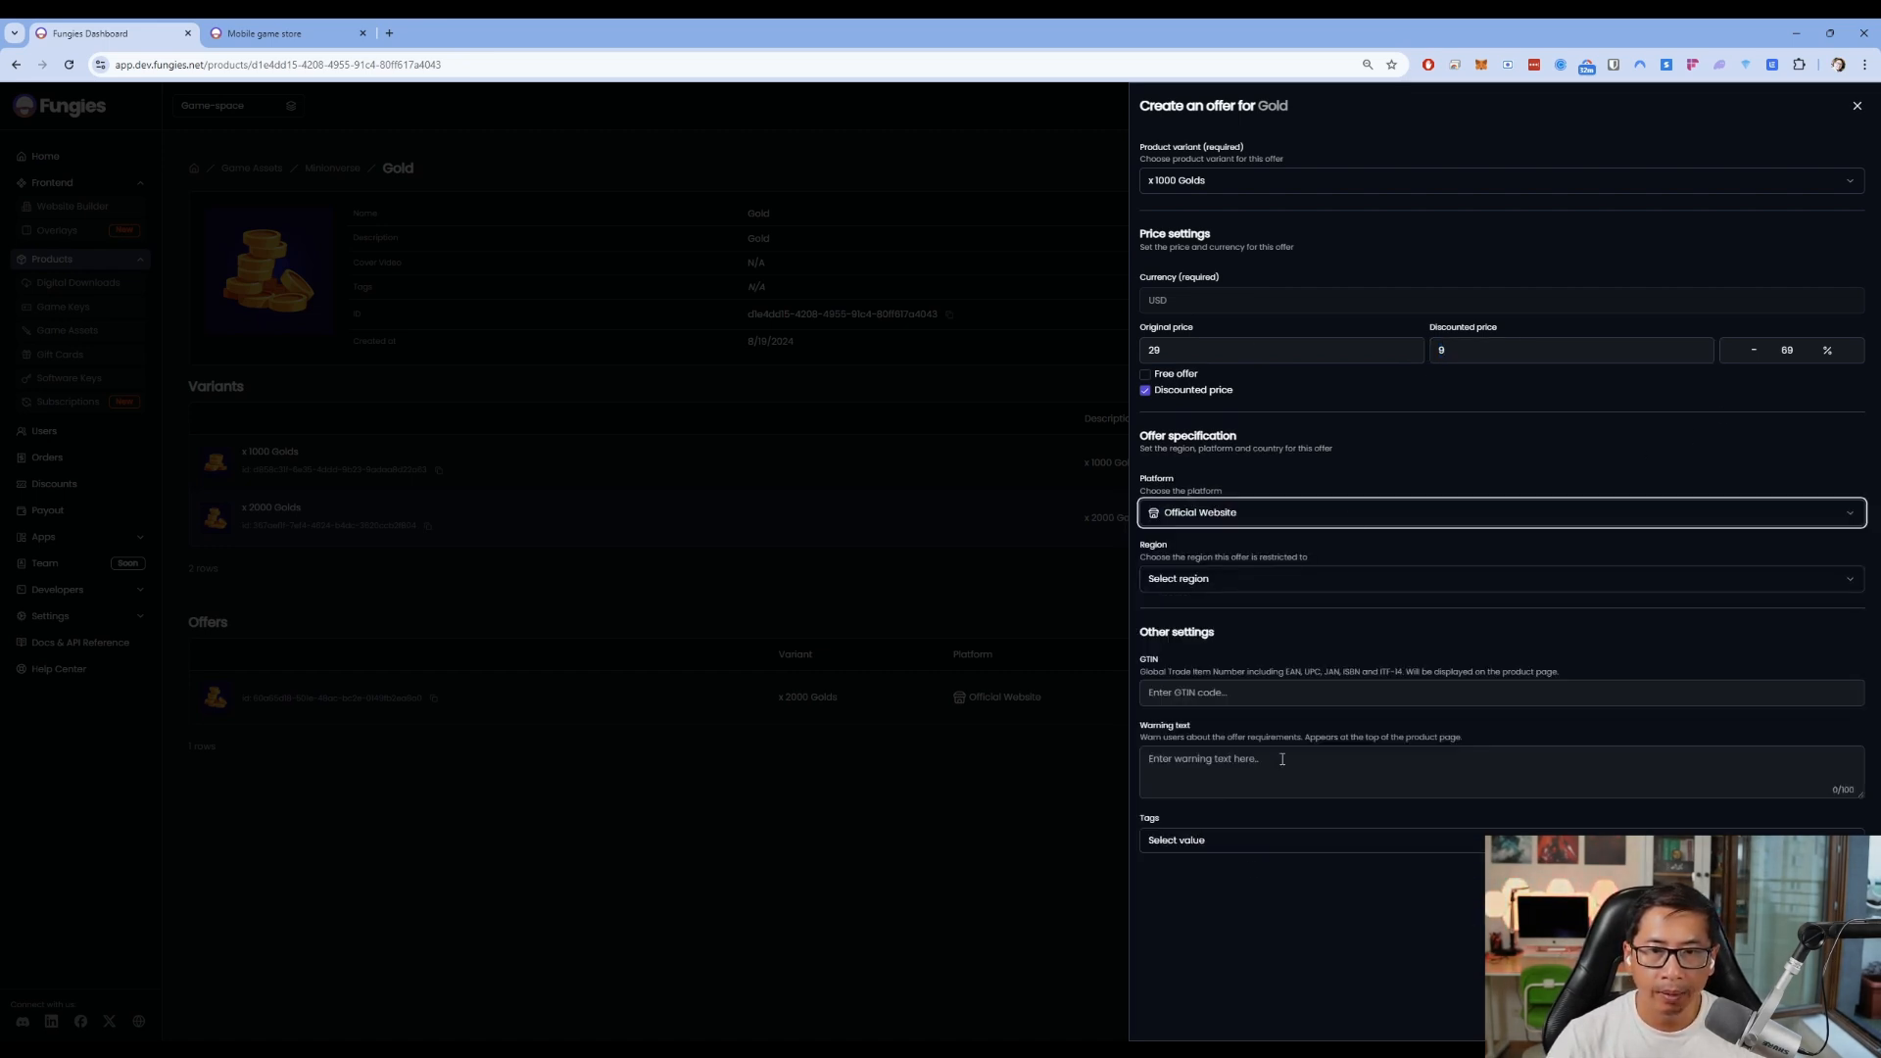
pyautogui.click(1313, 580)
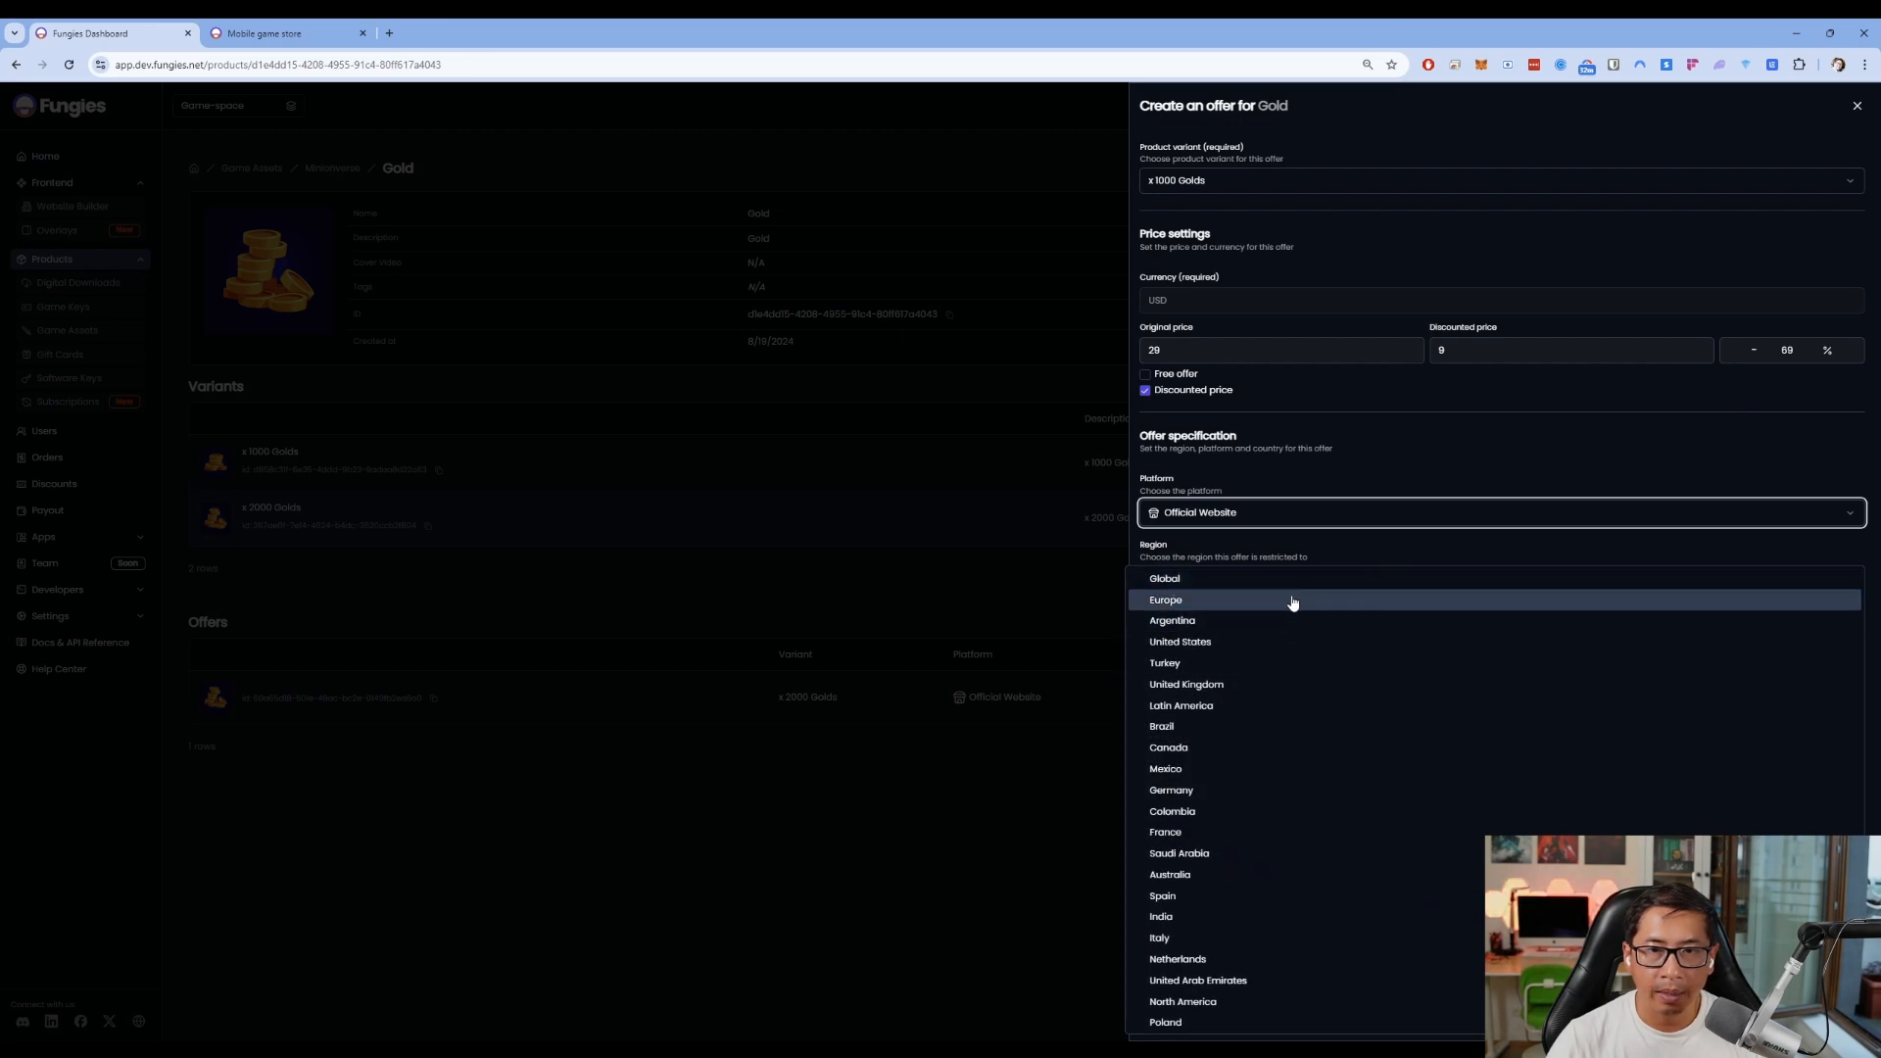
pyautogui.click(1291, 601)
pyautogui.click(1443, 929)
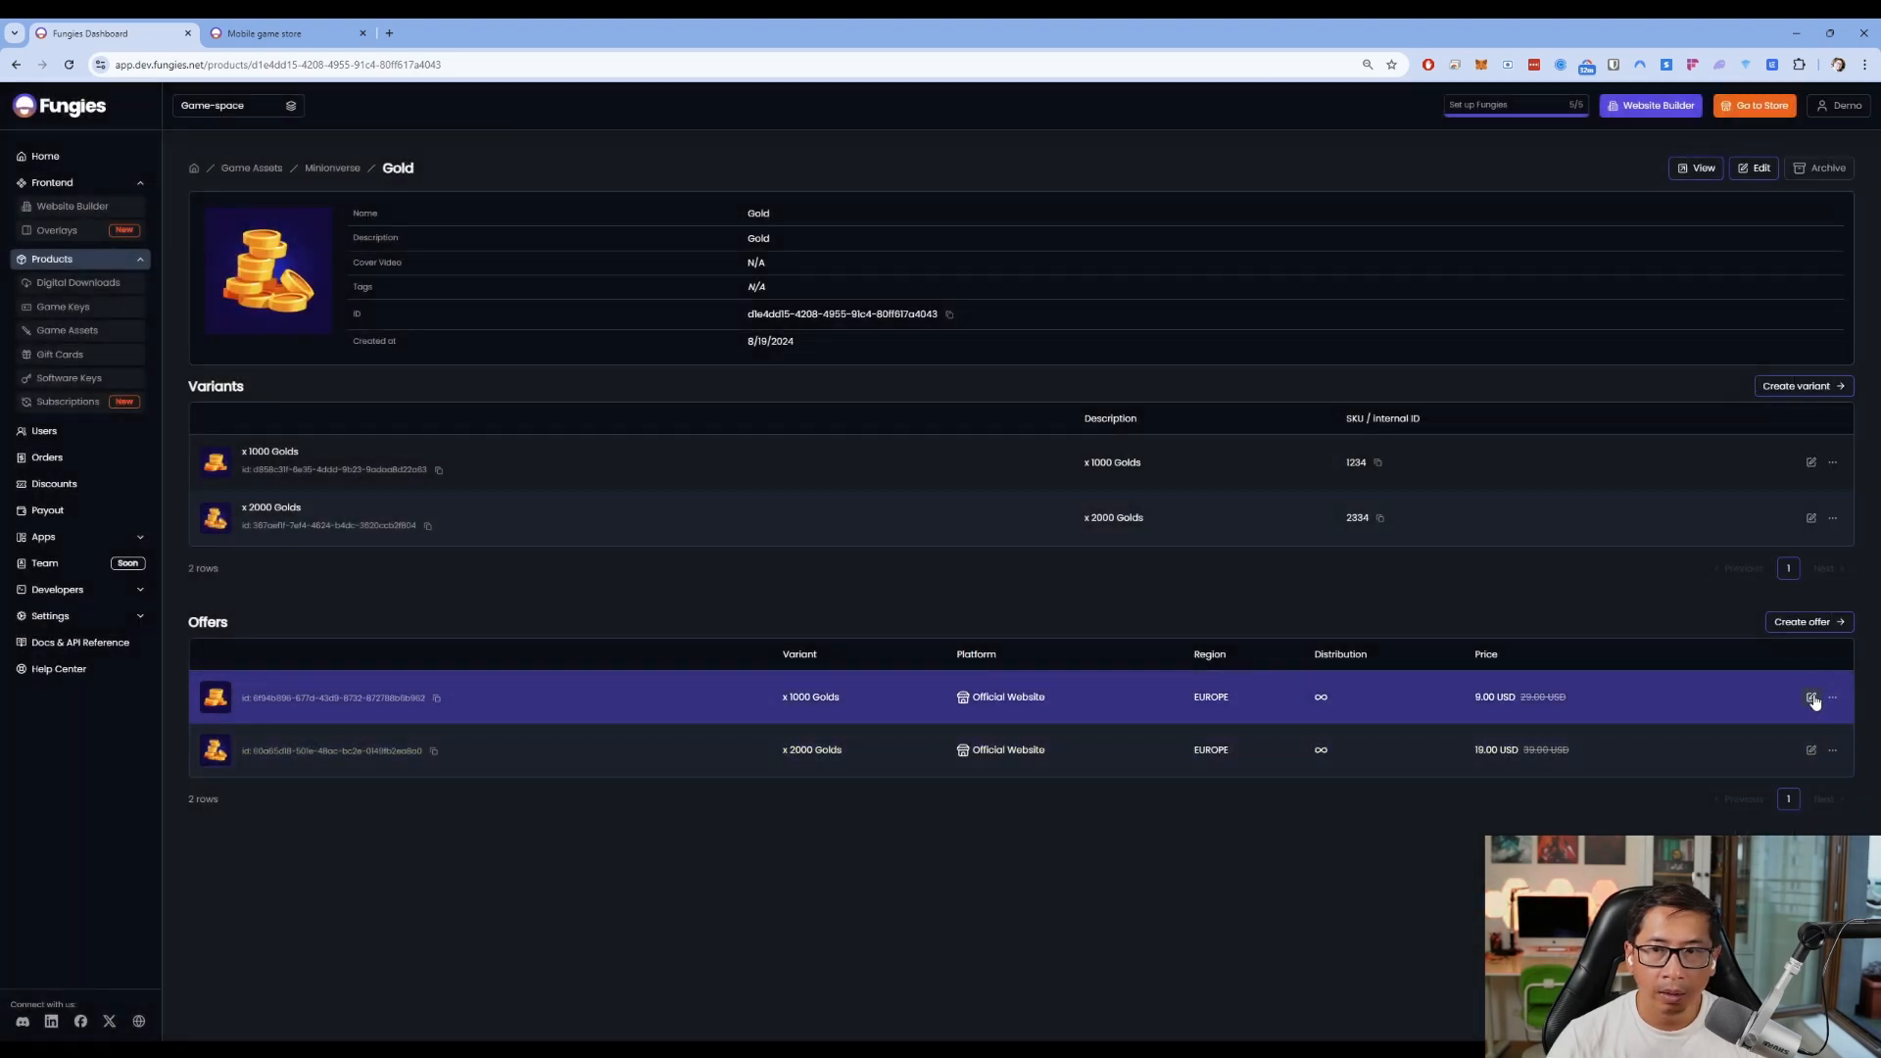
pyautogui.click(1811, 697)
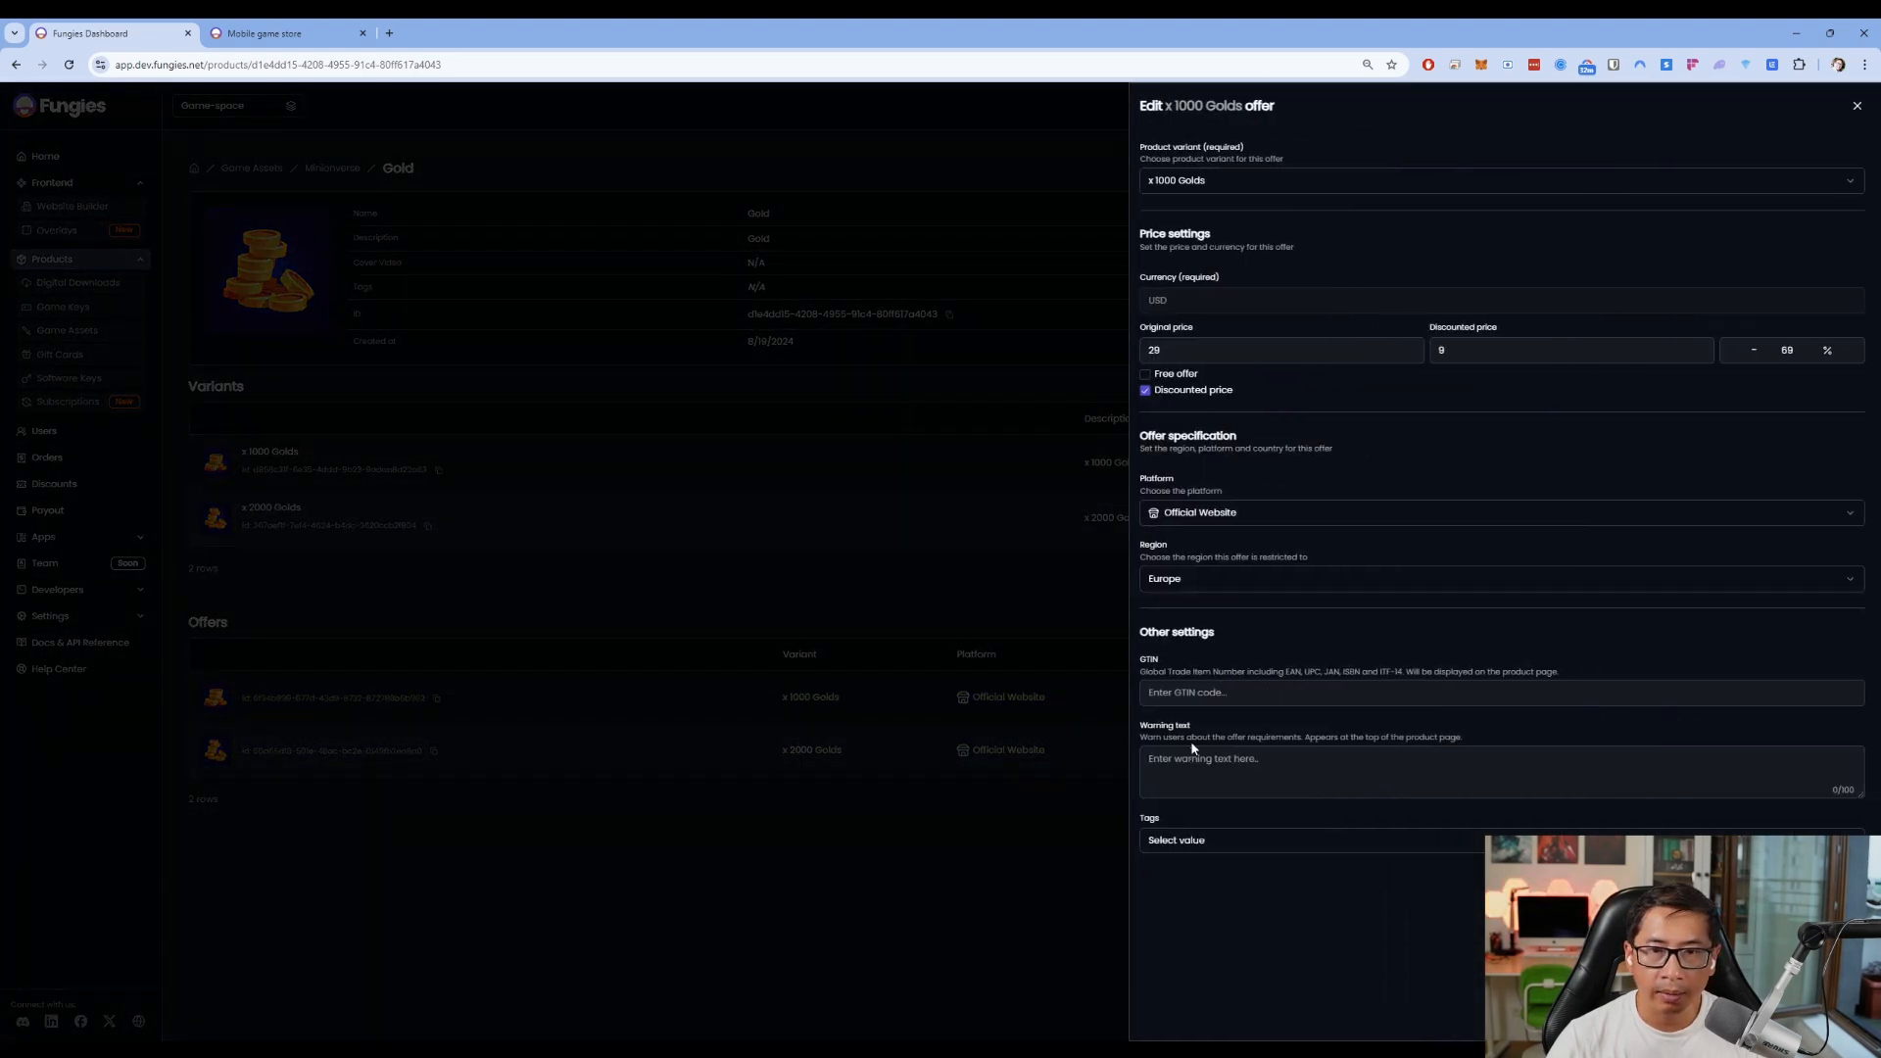
pyautogui.click(1012, 697)
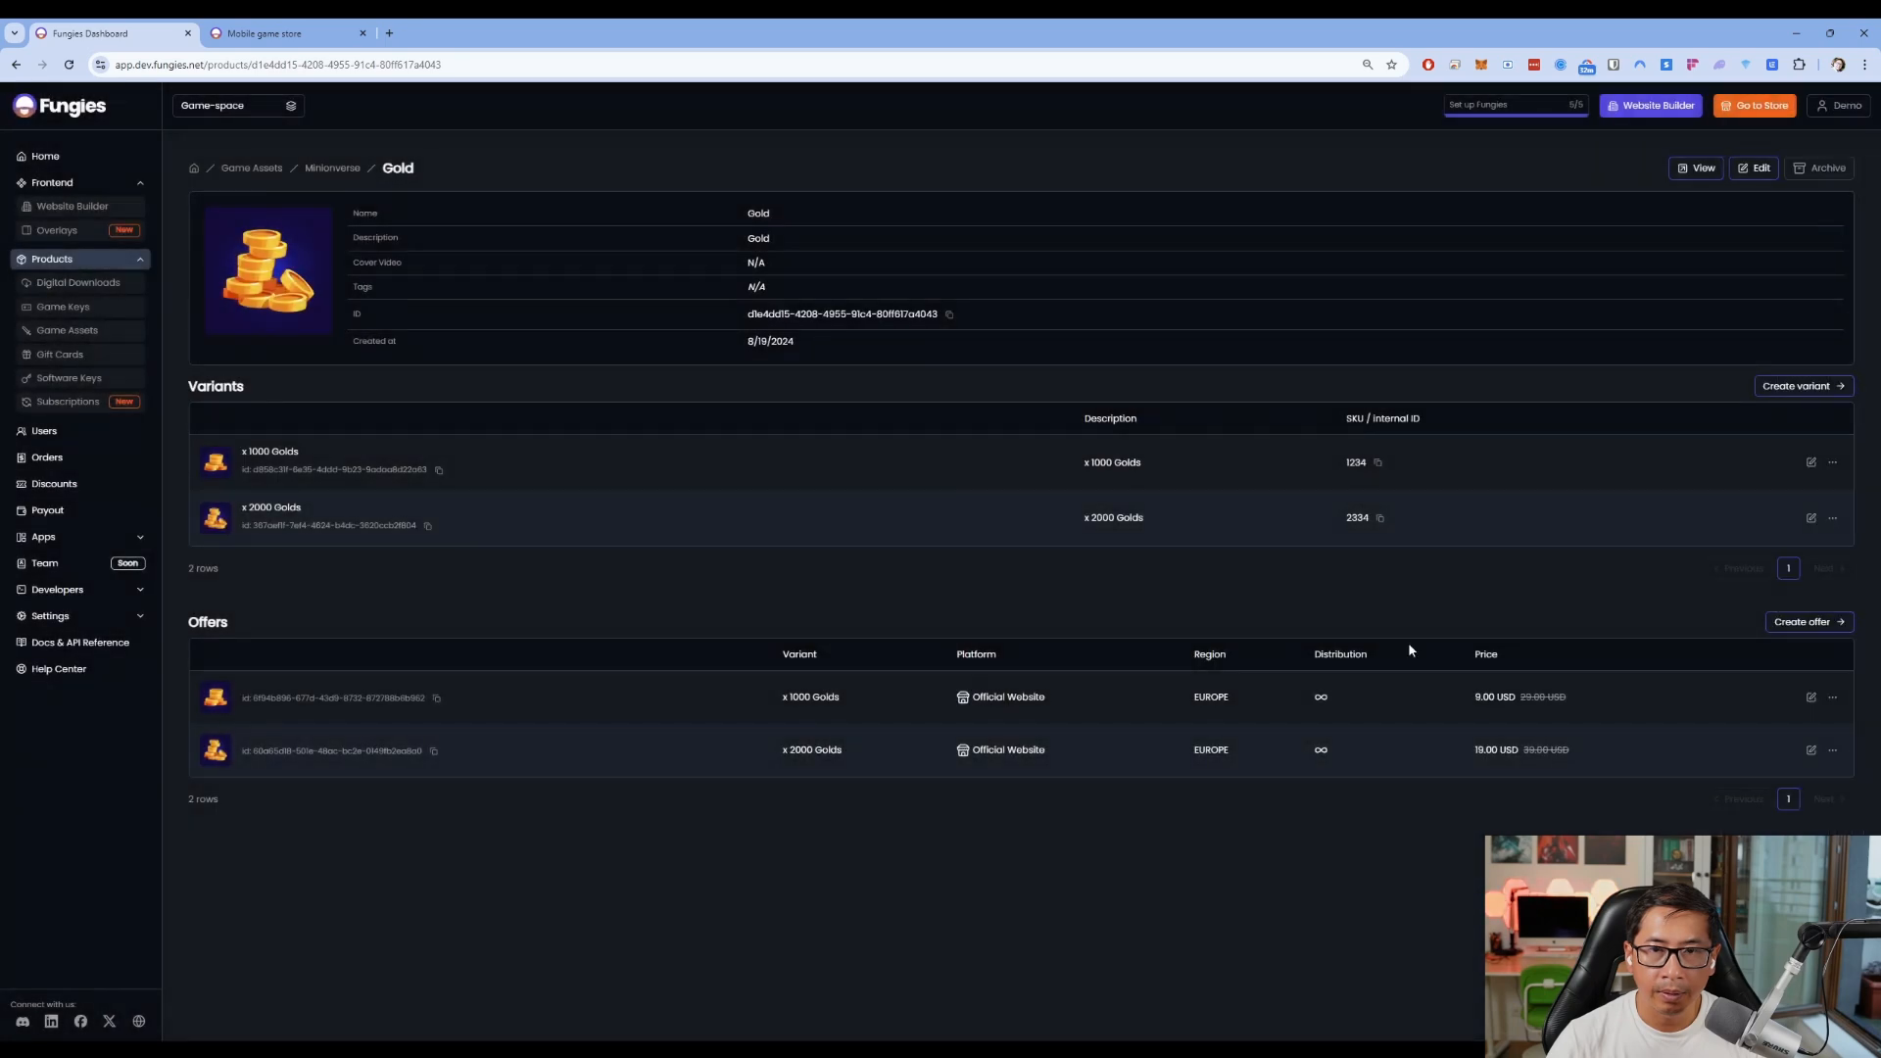
pyautogui.click(1809, 520)
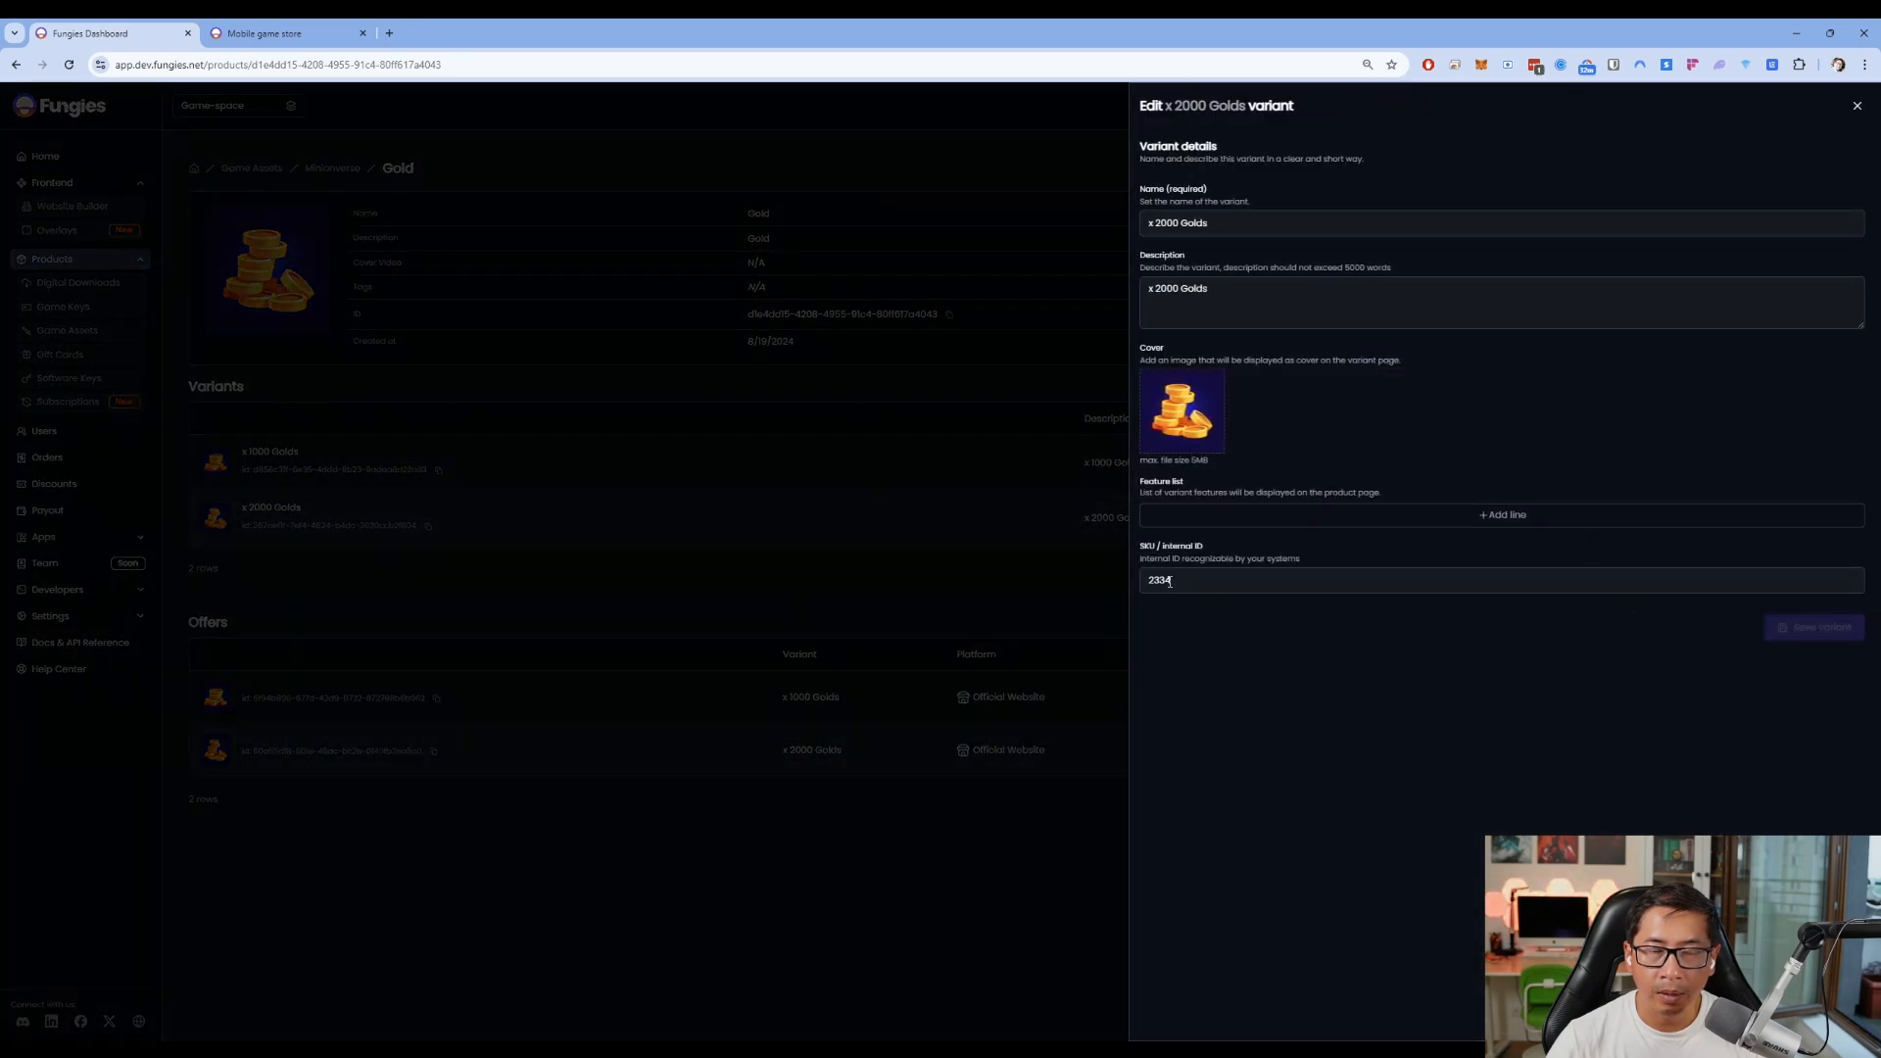
pyautogui.click(1062, 592)
pyautogui.click(1805, 461)
pyautogui.click(997, 598)
pyautogui.click(1811, 696)
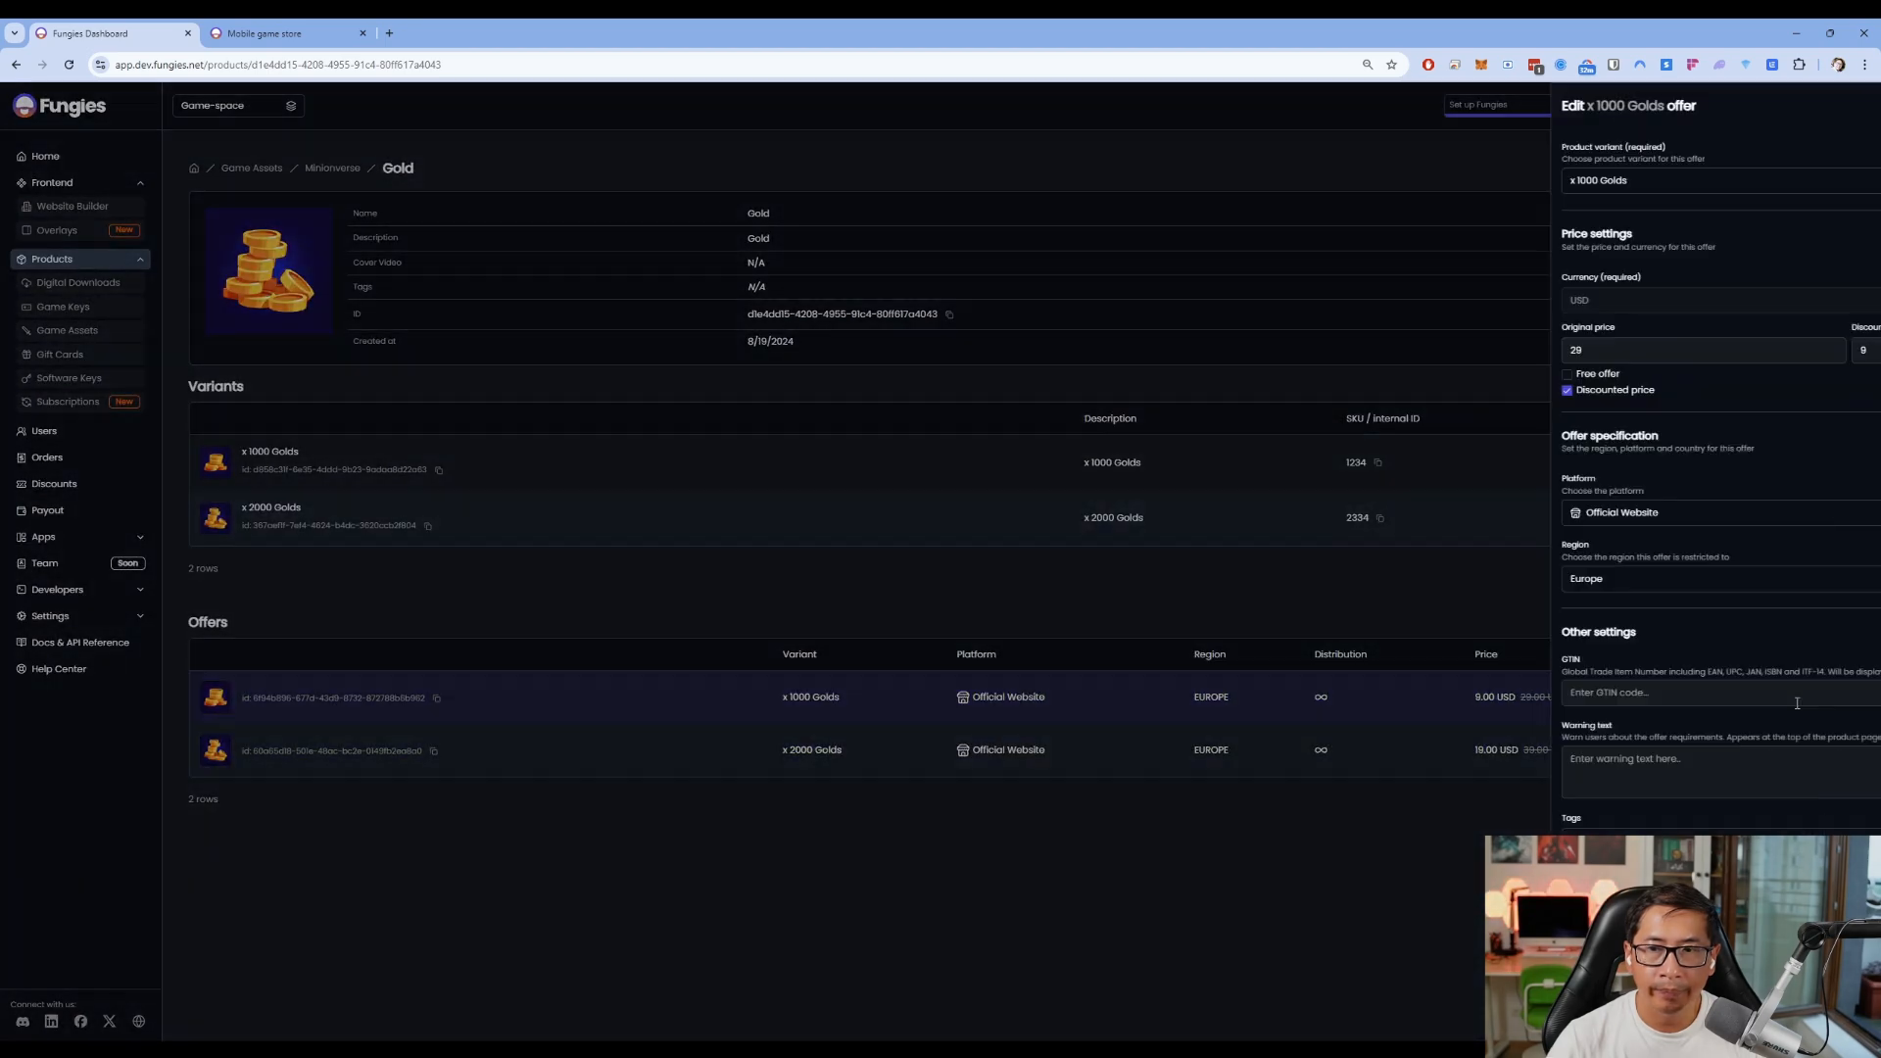
pyautogui.click(984, 785)
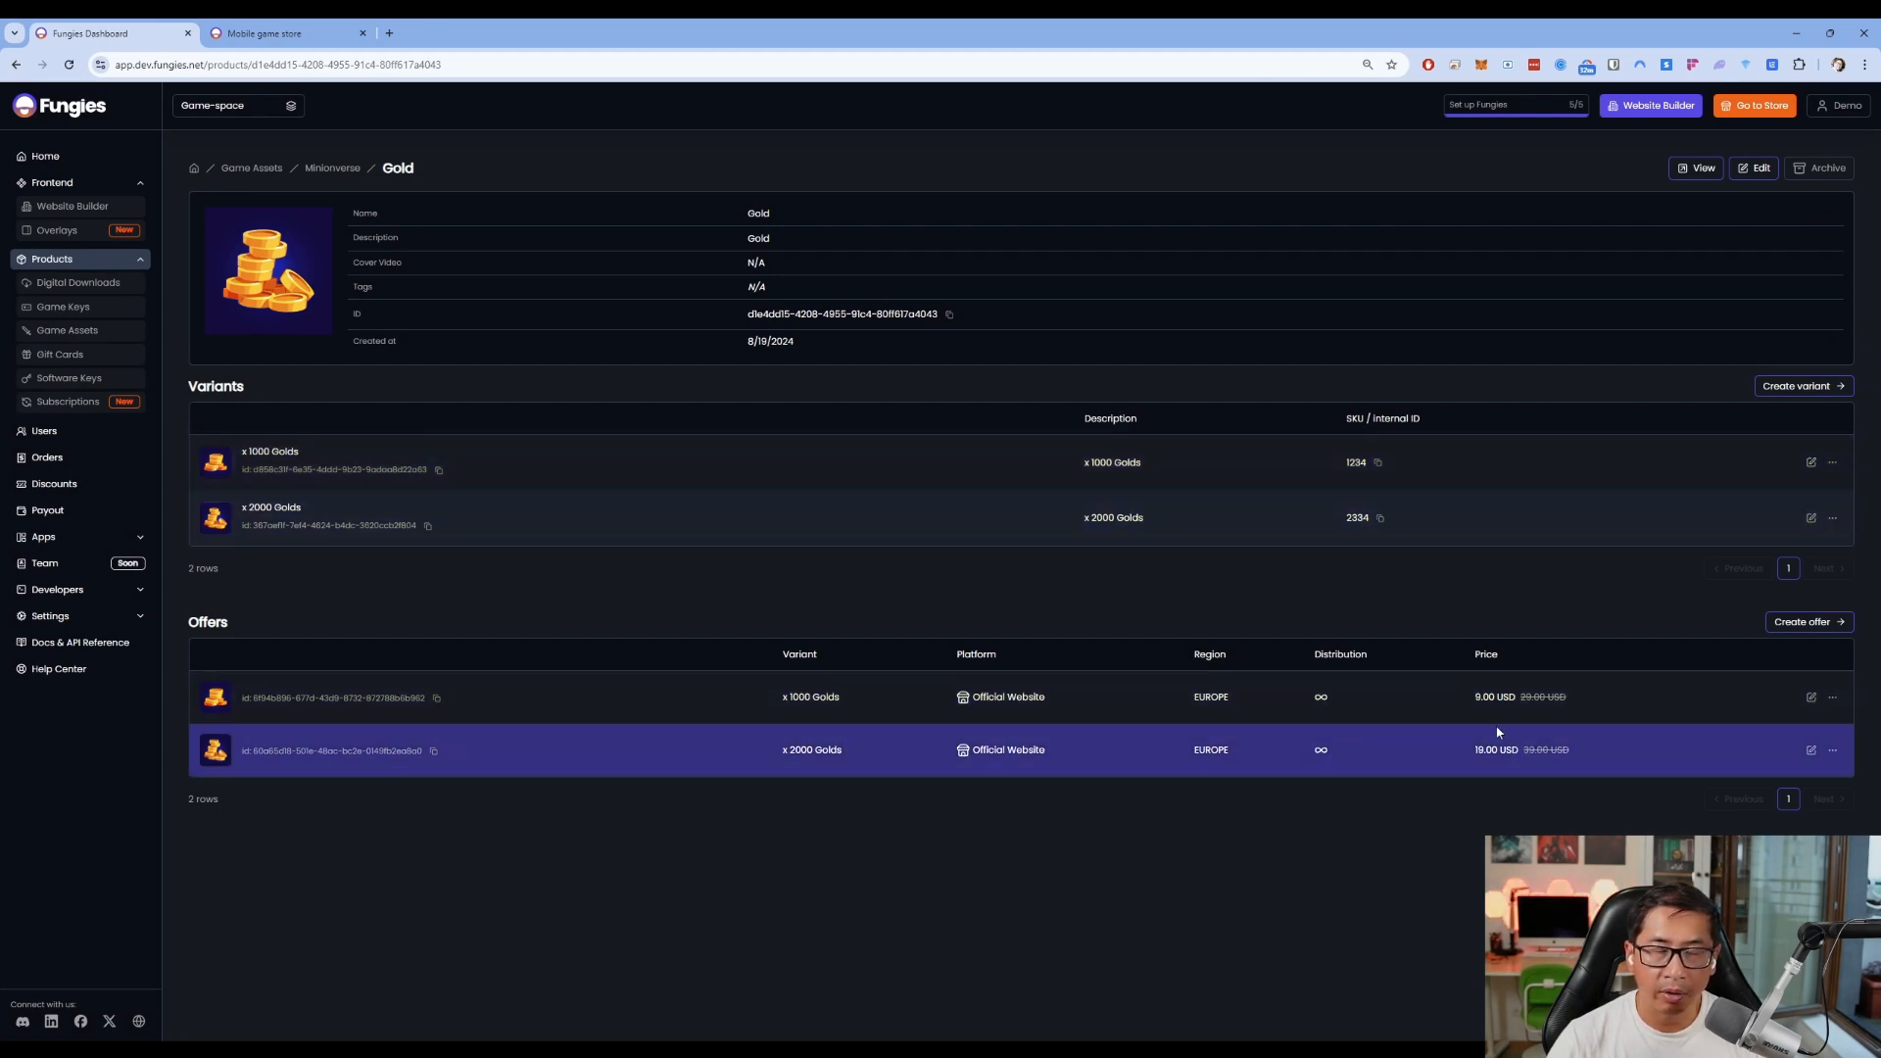
# Open the store preview of the Gold product and reload the page
pyautogui.click(1696, 174)
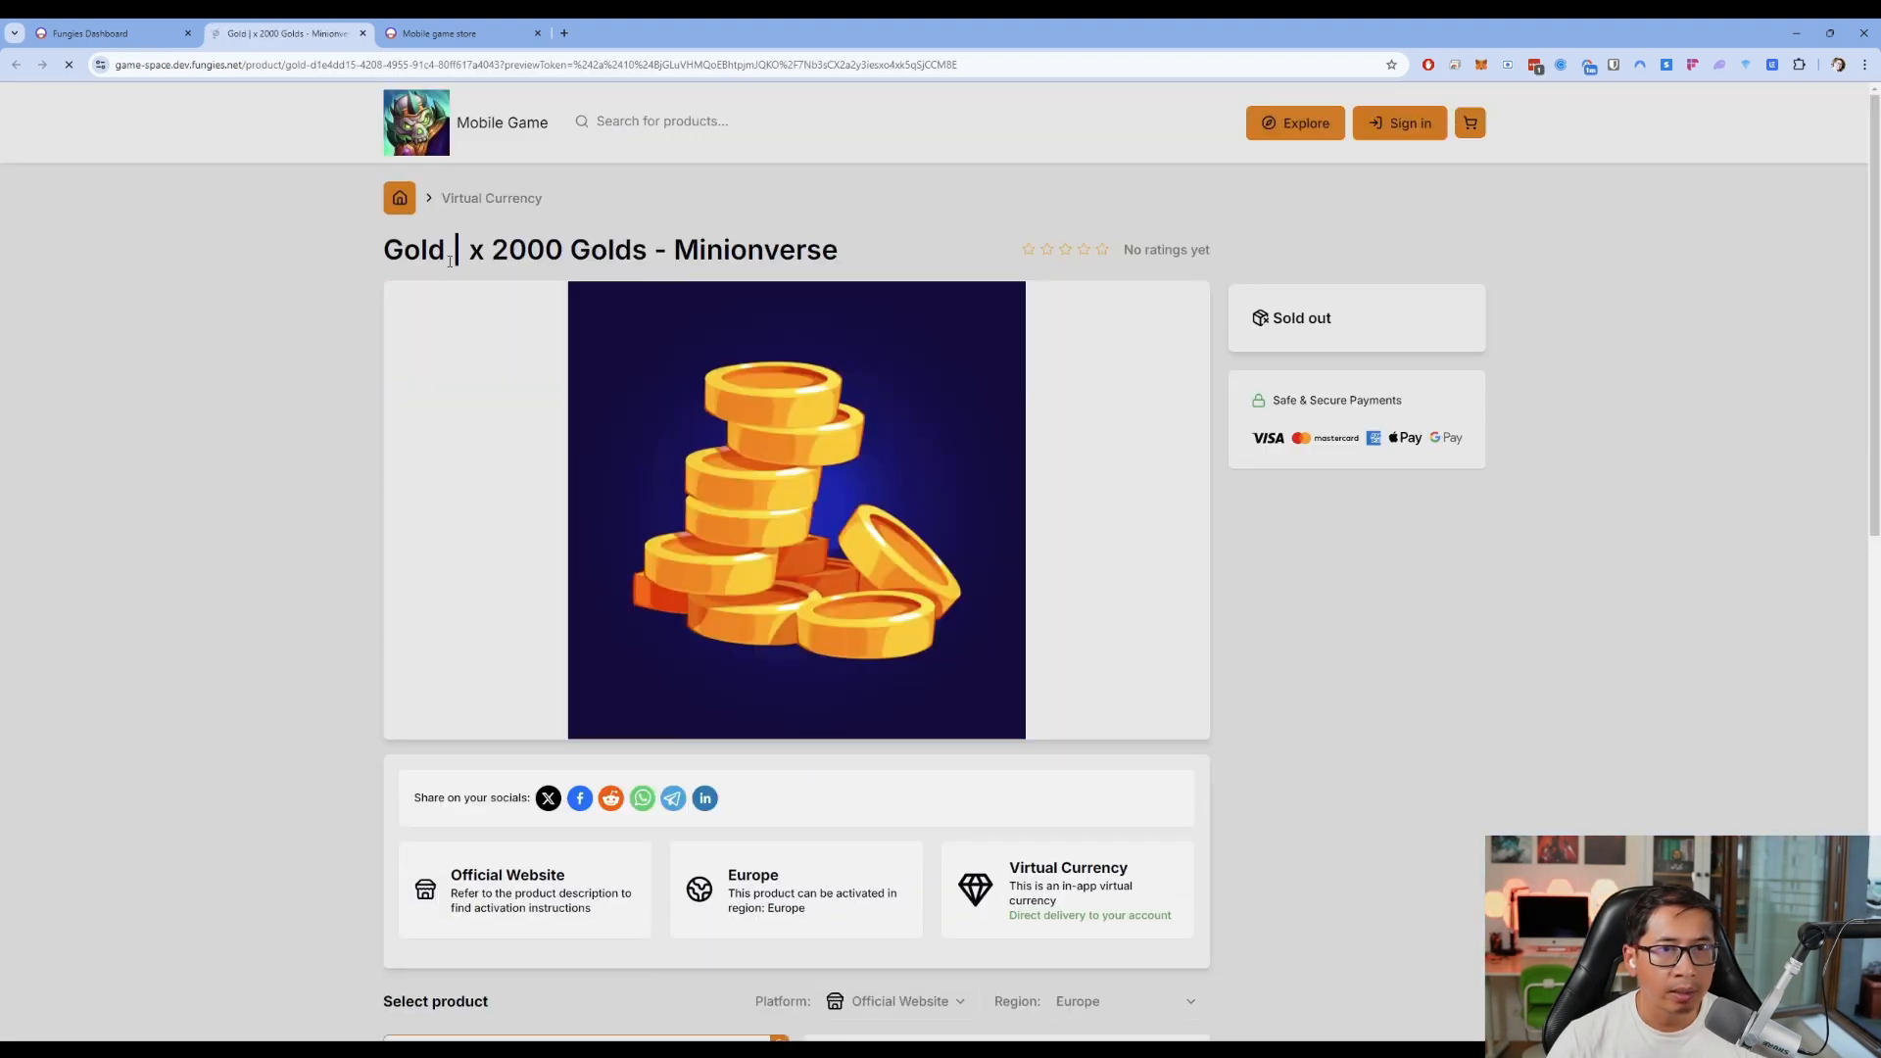
pyautogui.moveTo(1876, 373); pyautogui.dragTo(1875, 557)
pyautogui.press('F5')
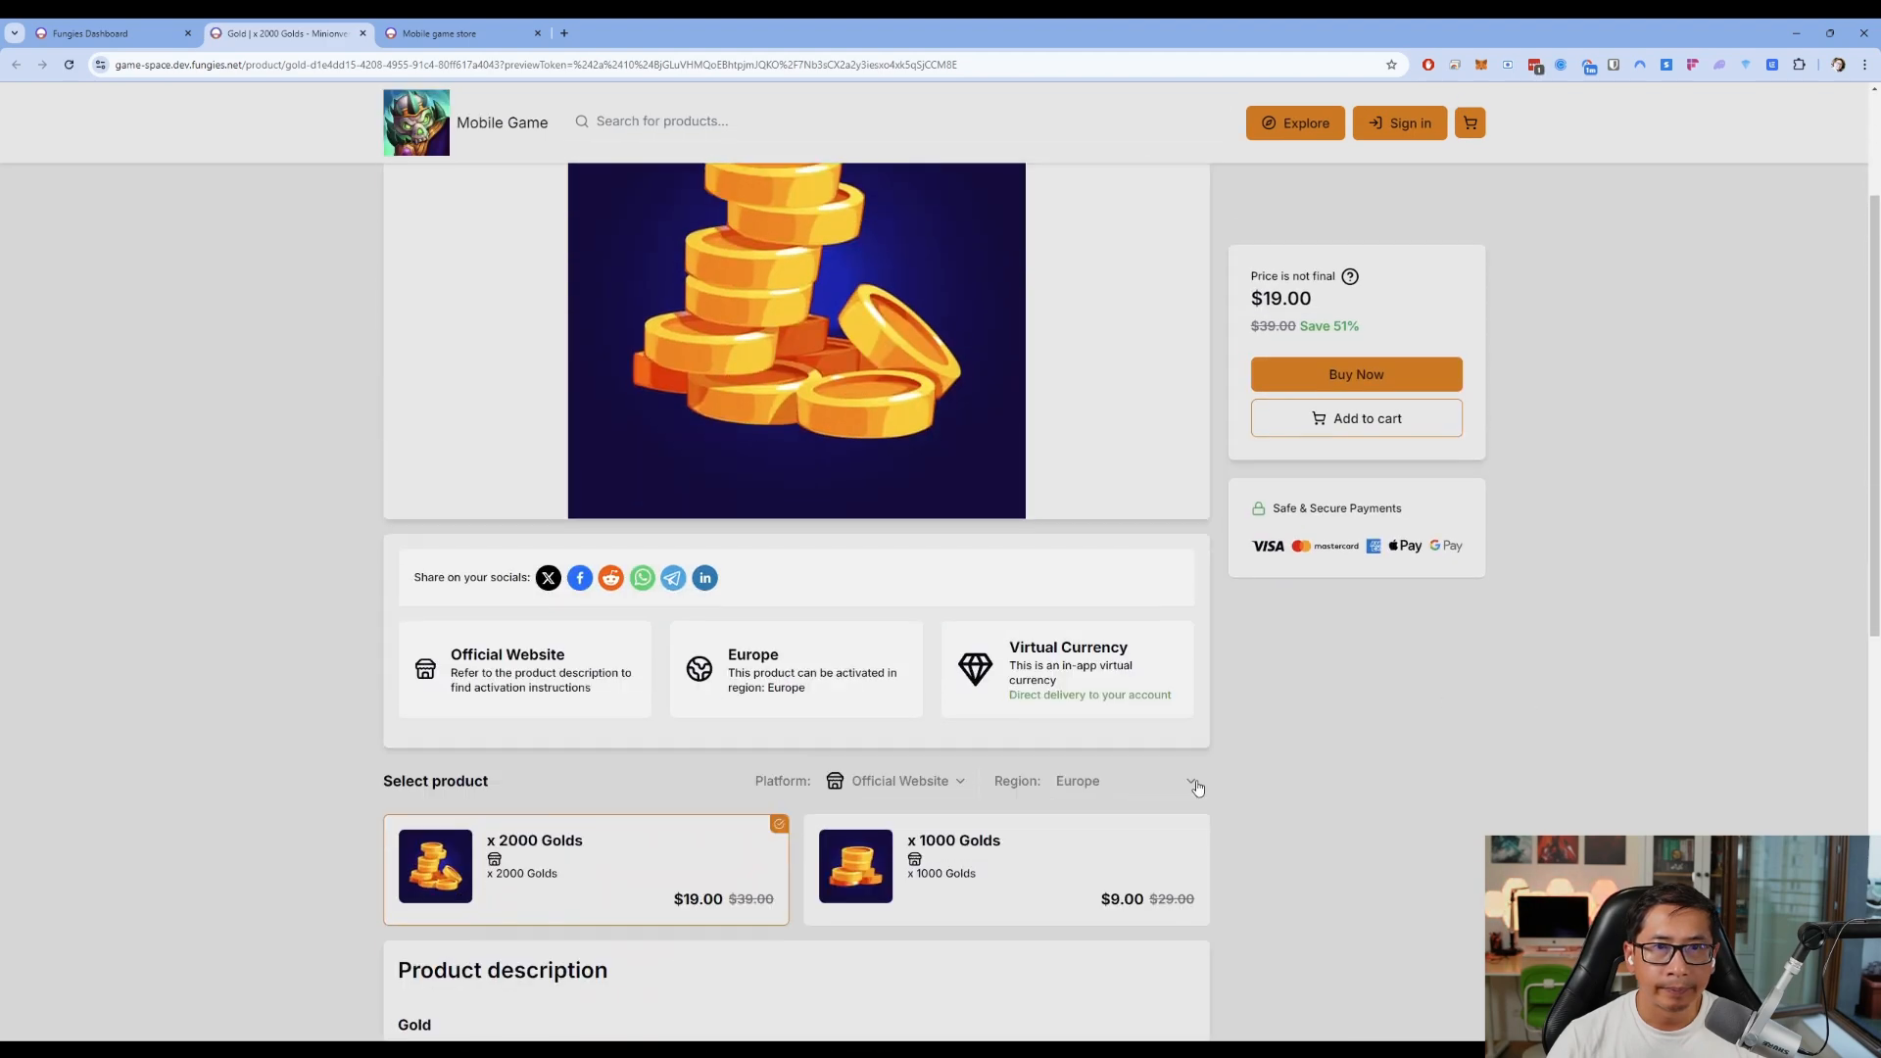
# Compare the x 1000 Golds and x 2000 Golds offers, x 2000 at $19.00 instead of $39.00
pyautogui.click(982, 892)
pyautogui.scroll(2, 307, 604)
pyautogui.scroll(-4, 320, 634)
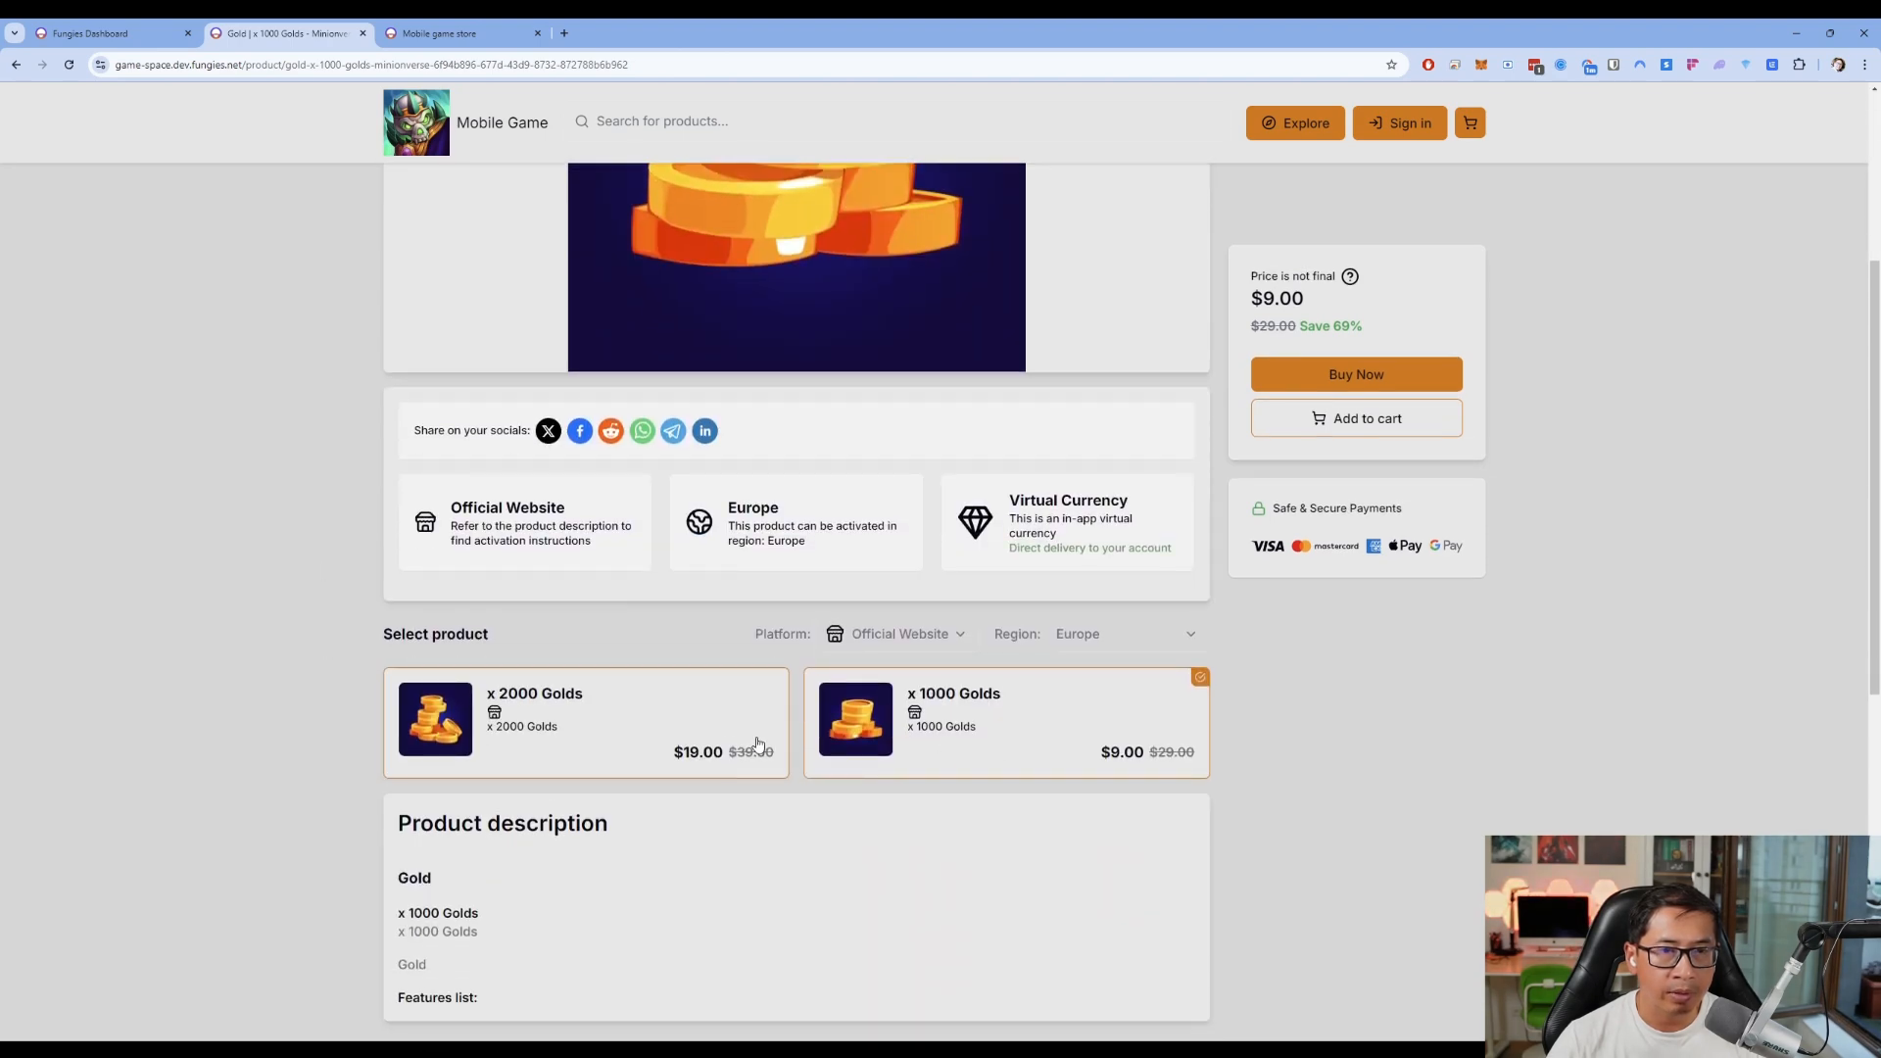
pyautogui.scroll(1, 816, 794)
pyautogui.scroll(-7, 774, 715)
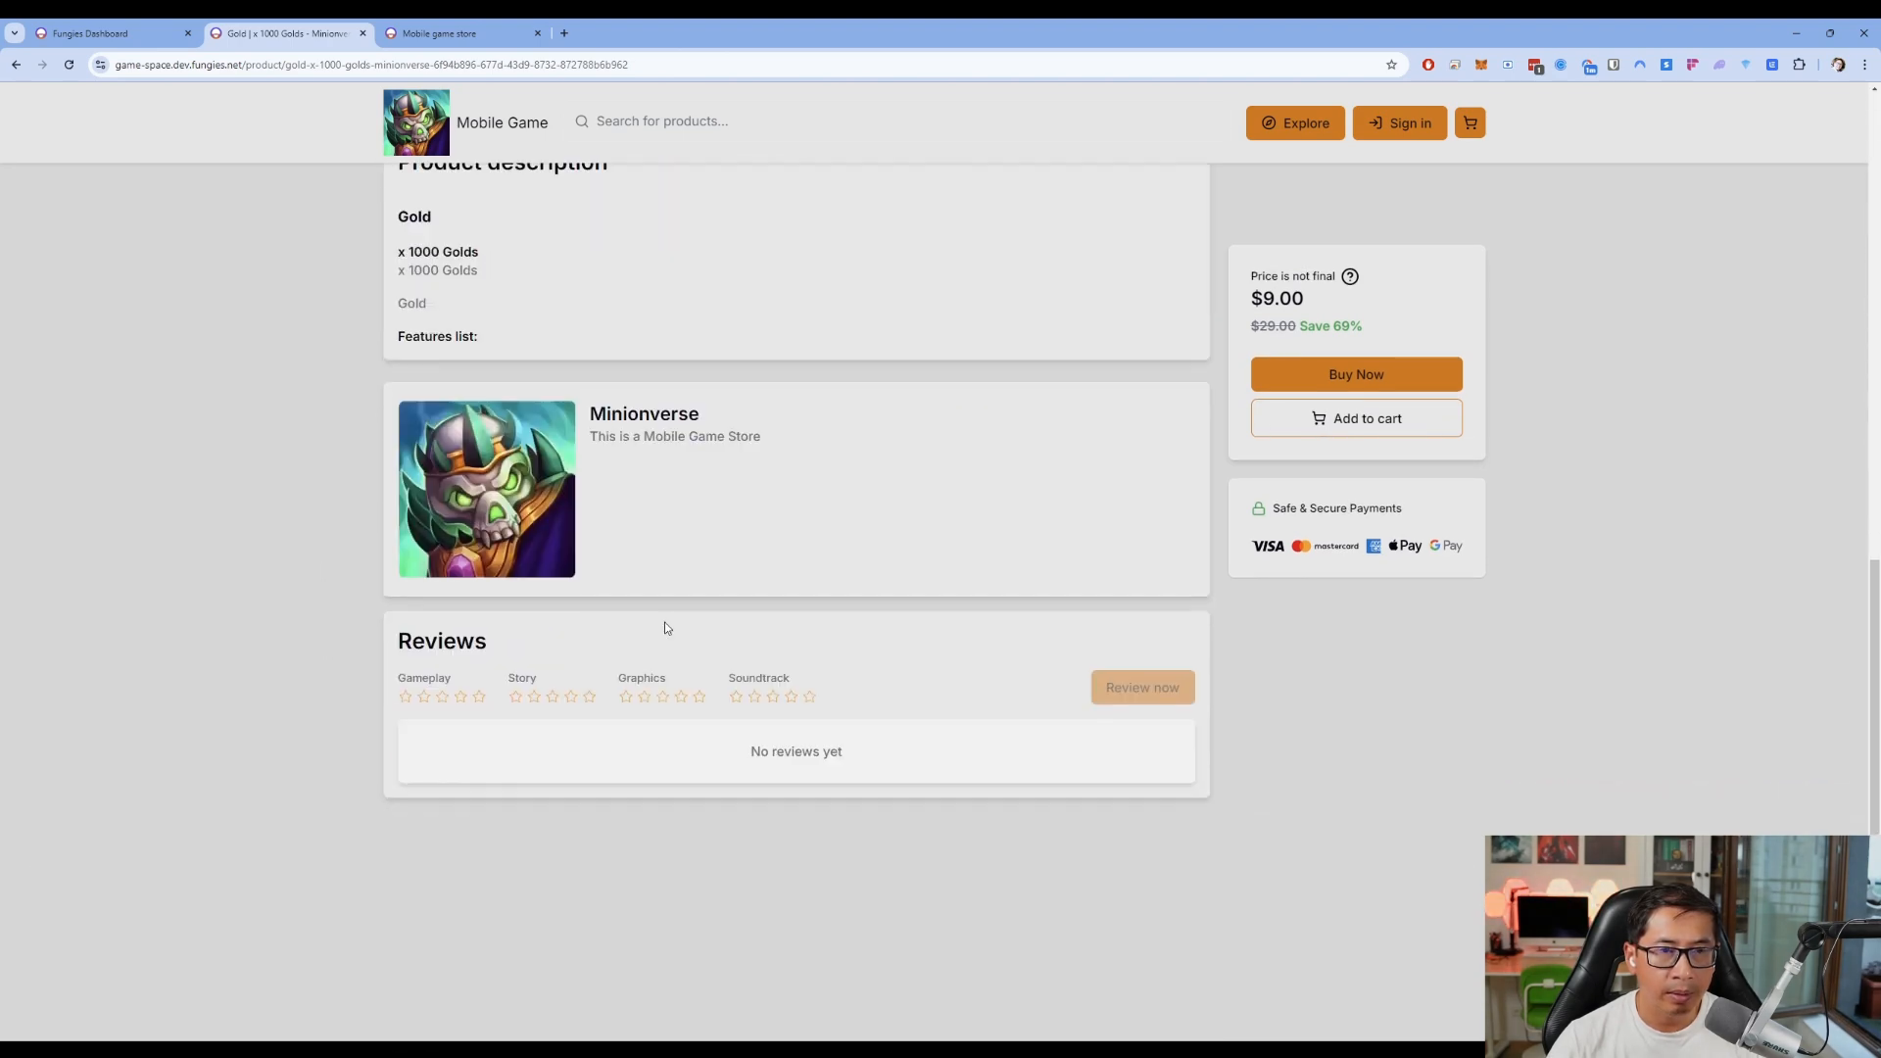
pyautogui.scroll(7, 733, 638)
pyautogui.scroll(-1, 707, 779)
pyautogui.scroll(-1, 708, 779)
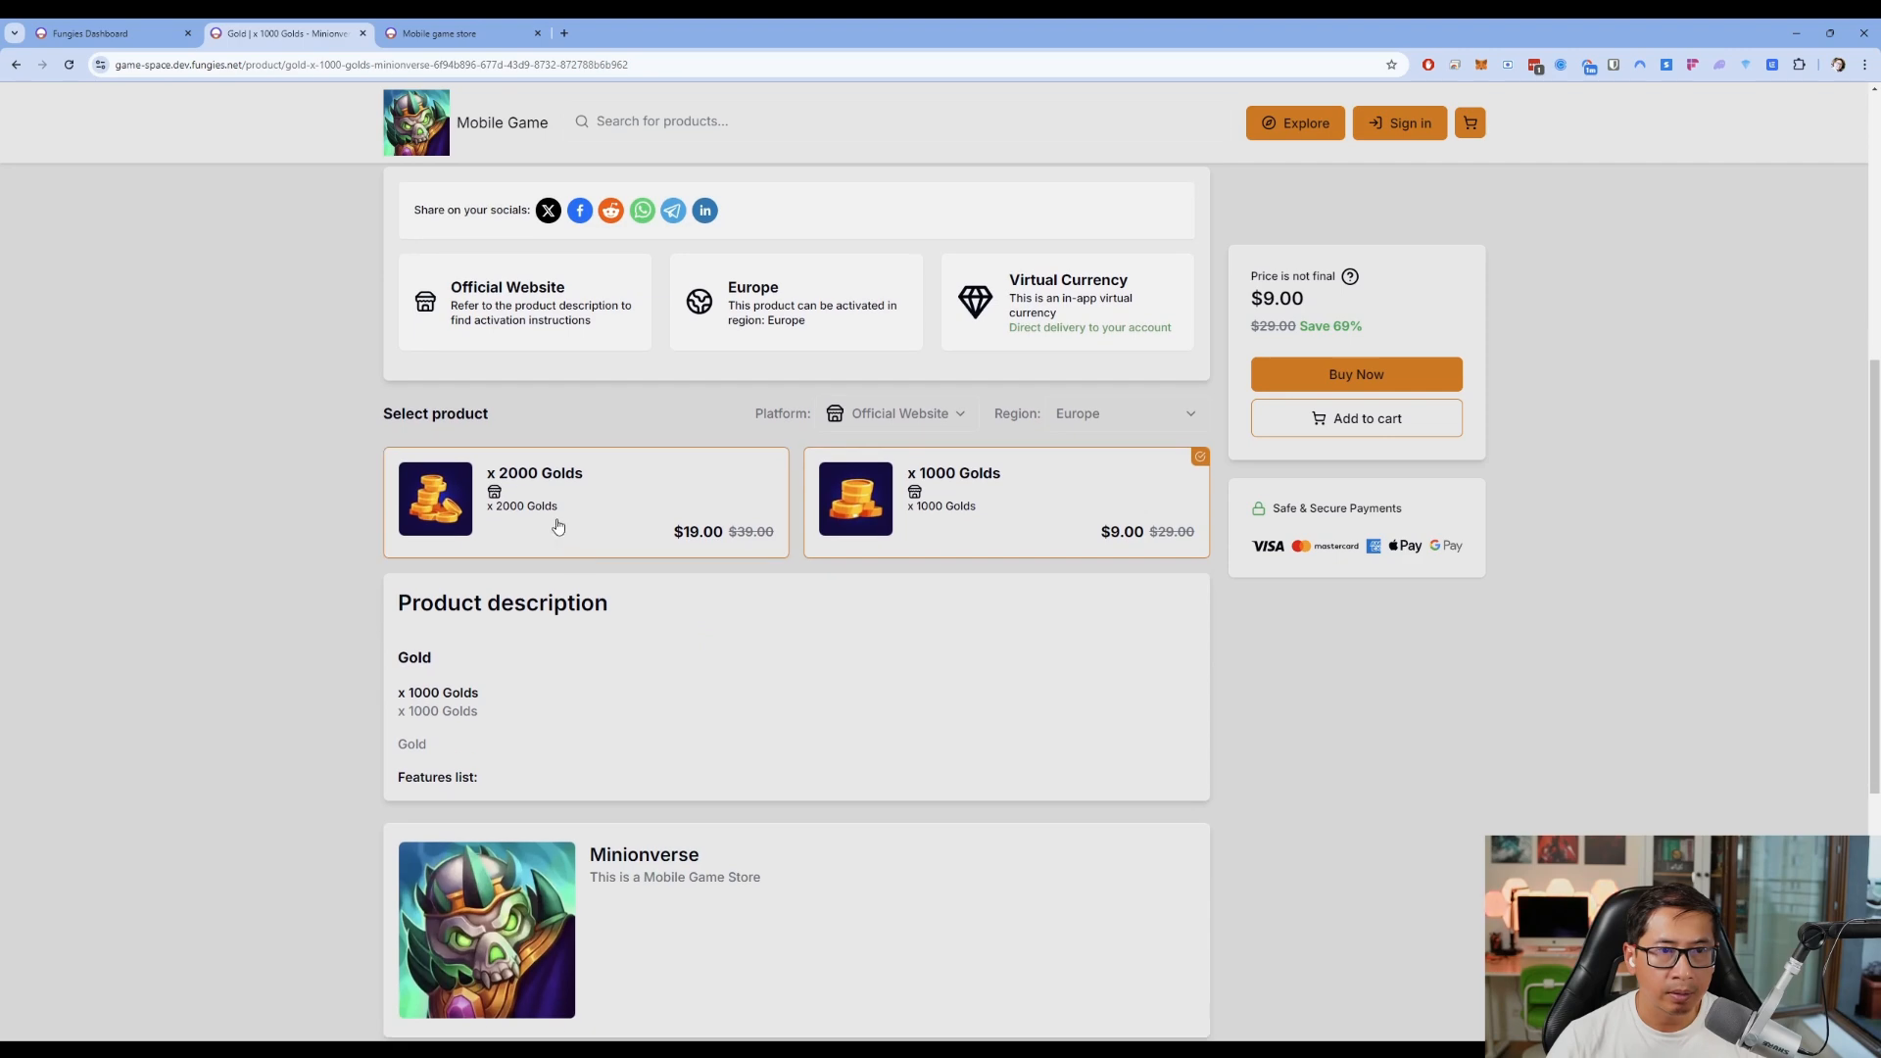
pyautogui.click(557, 527)
pyautogui.scroll(6, 1319, 345)
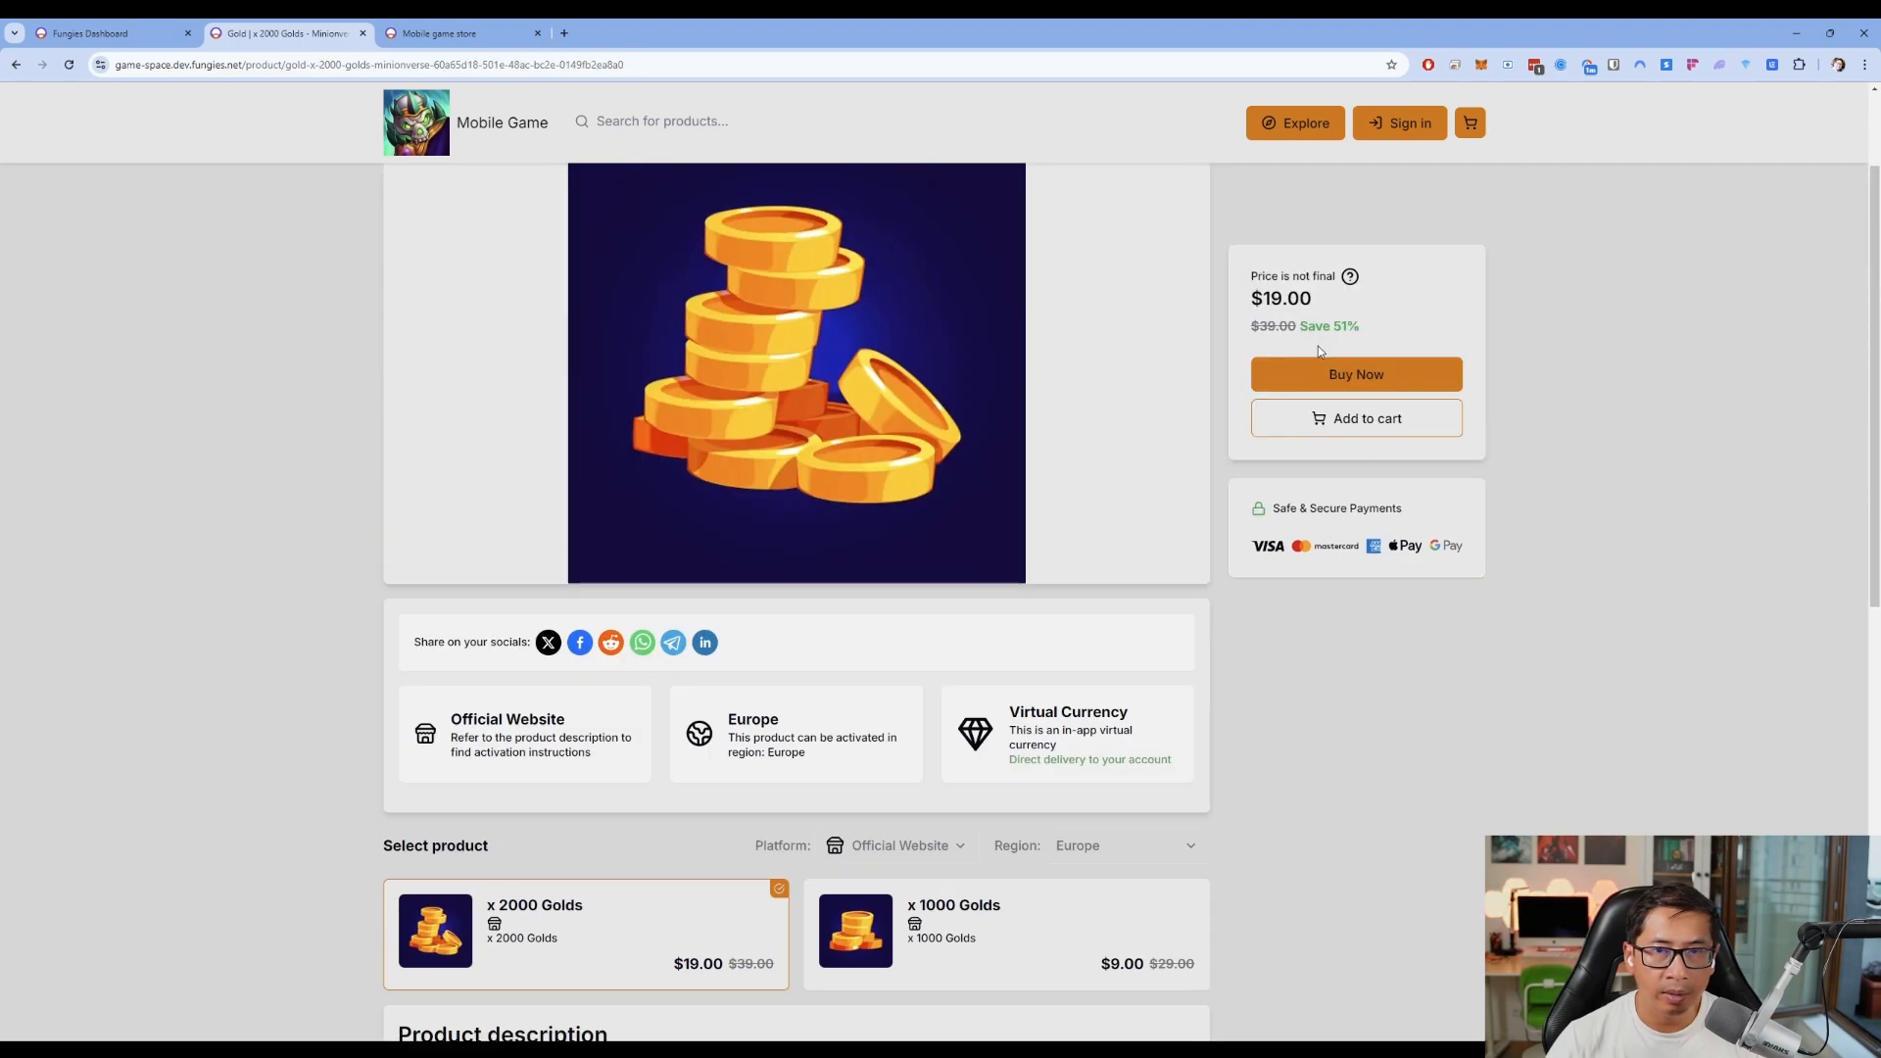
pyautogui.scroll(-1, 1313, 363)
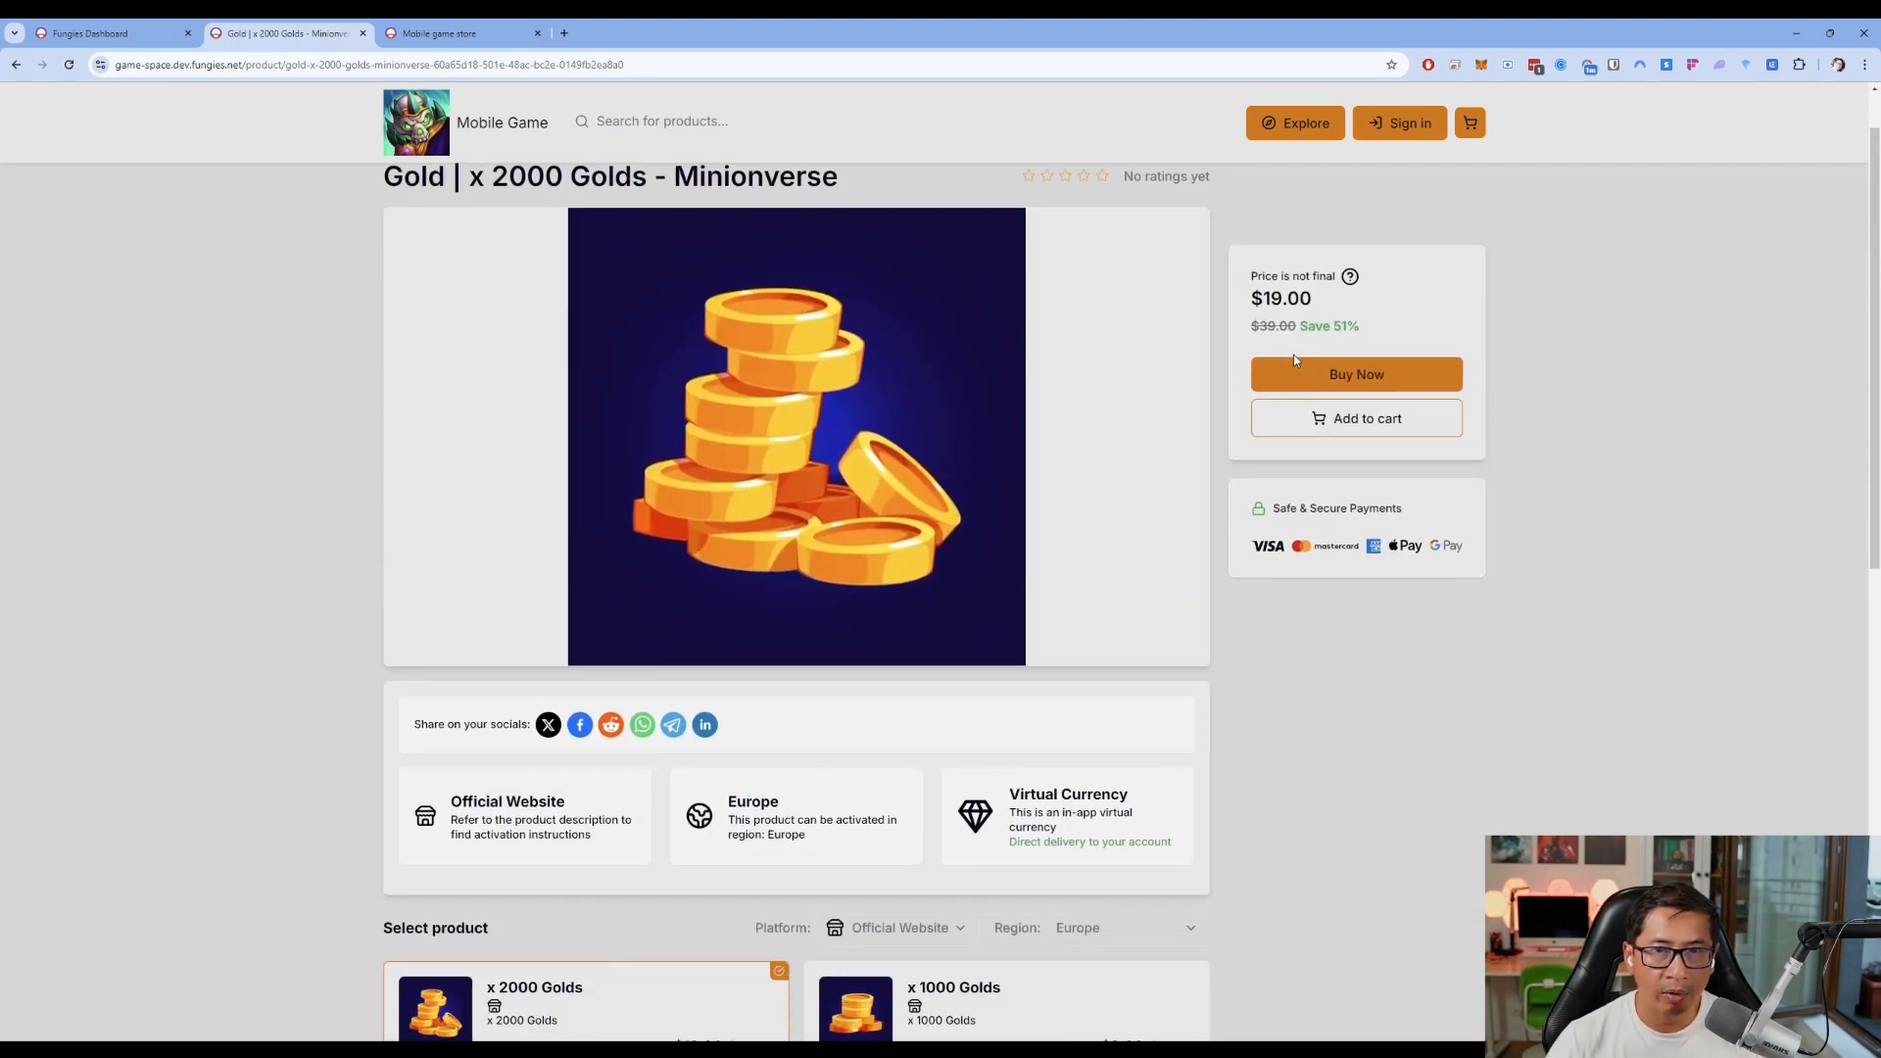
pyautogui.scroll(-4, 1290, 355)
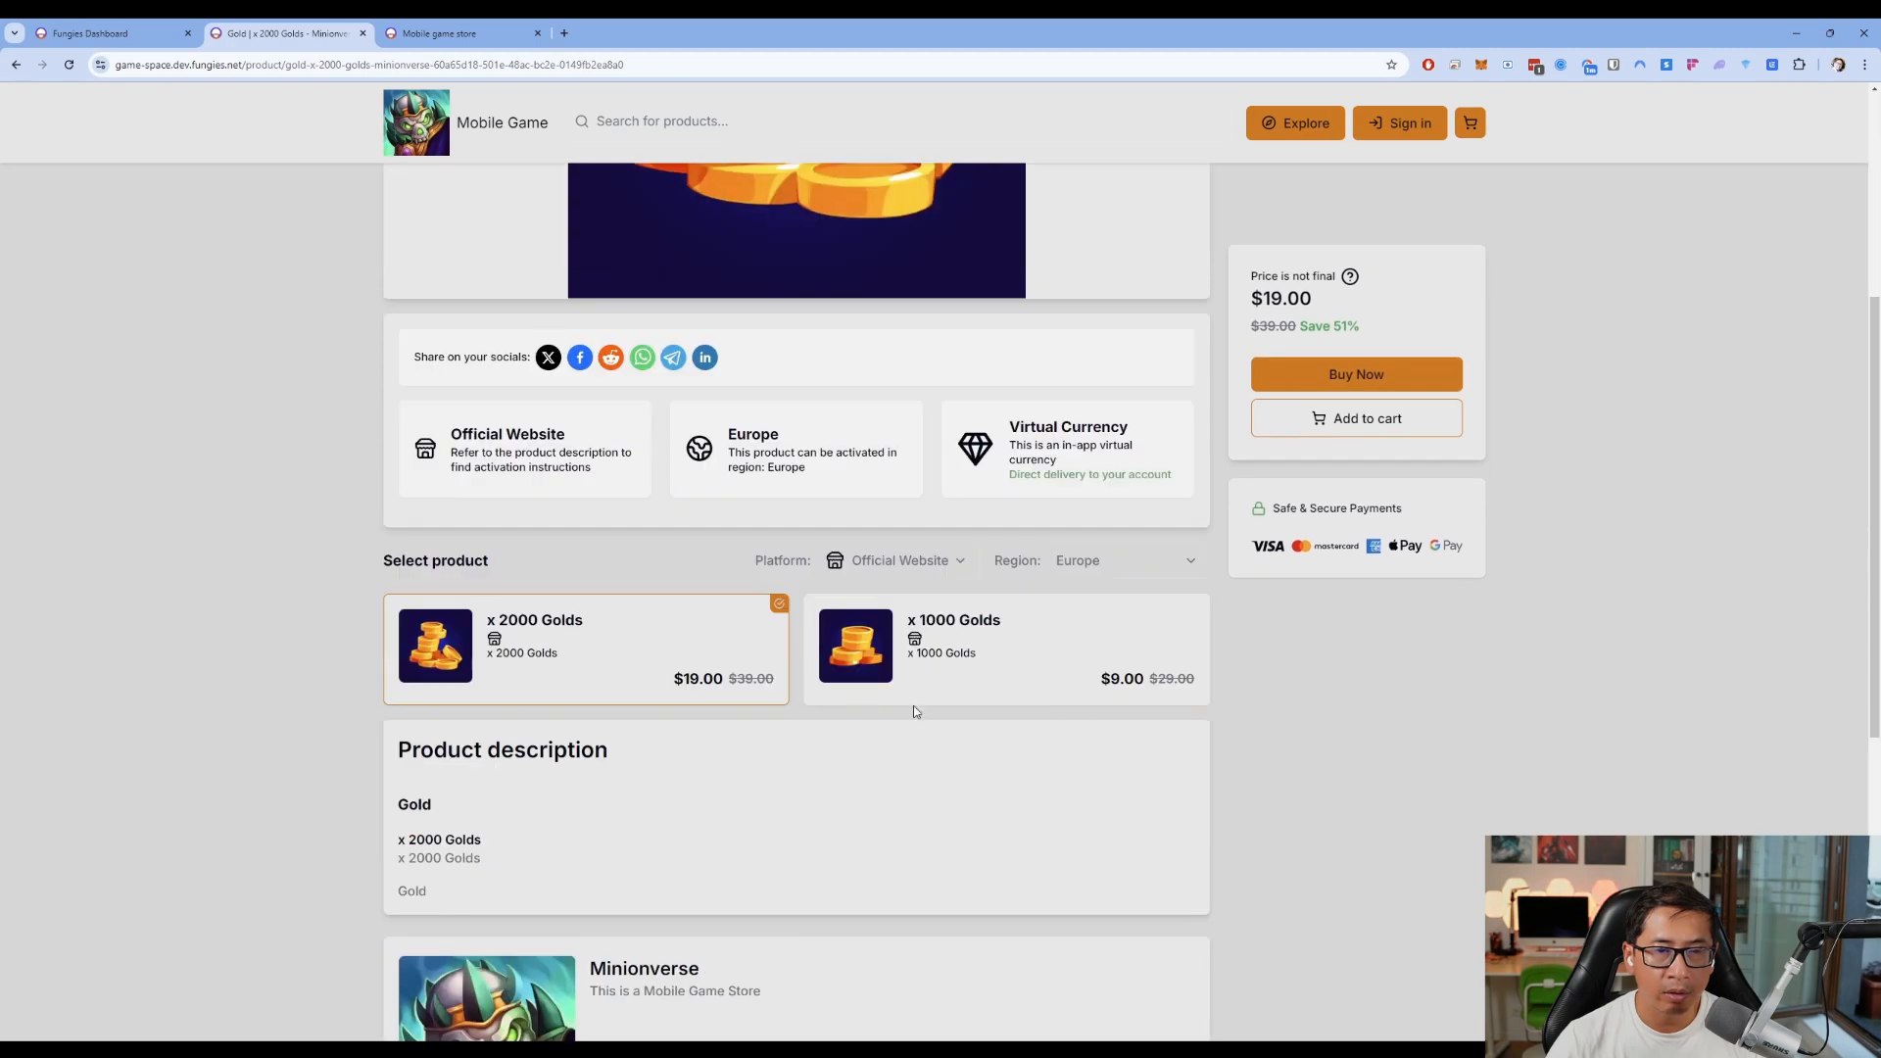
pyautogui.click(1027, 669)
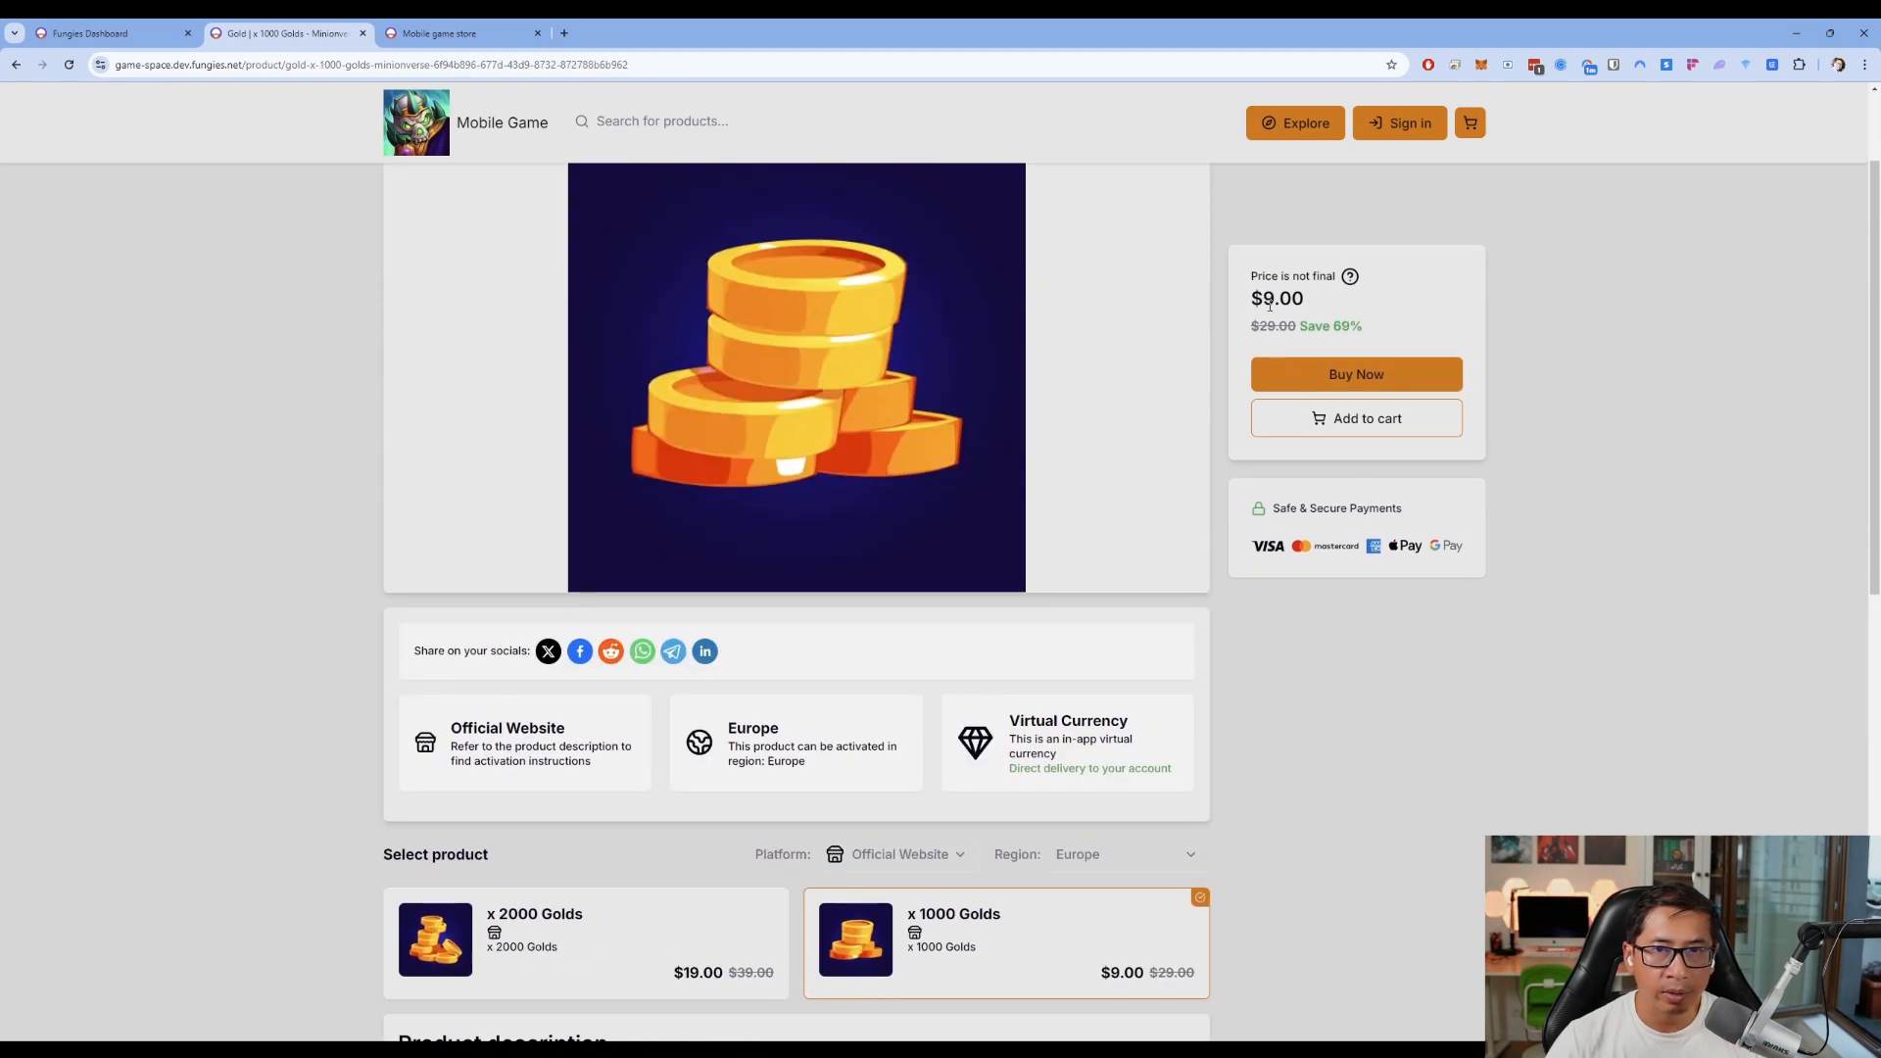
pyautogui.scroll(-3, 1236, 643)
pyautogui.scroll(2, 1465, 758)
pyautogui.scroll(-1, 1466, 758)
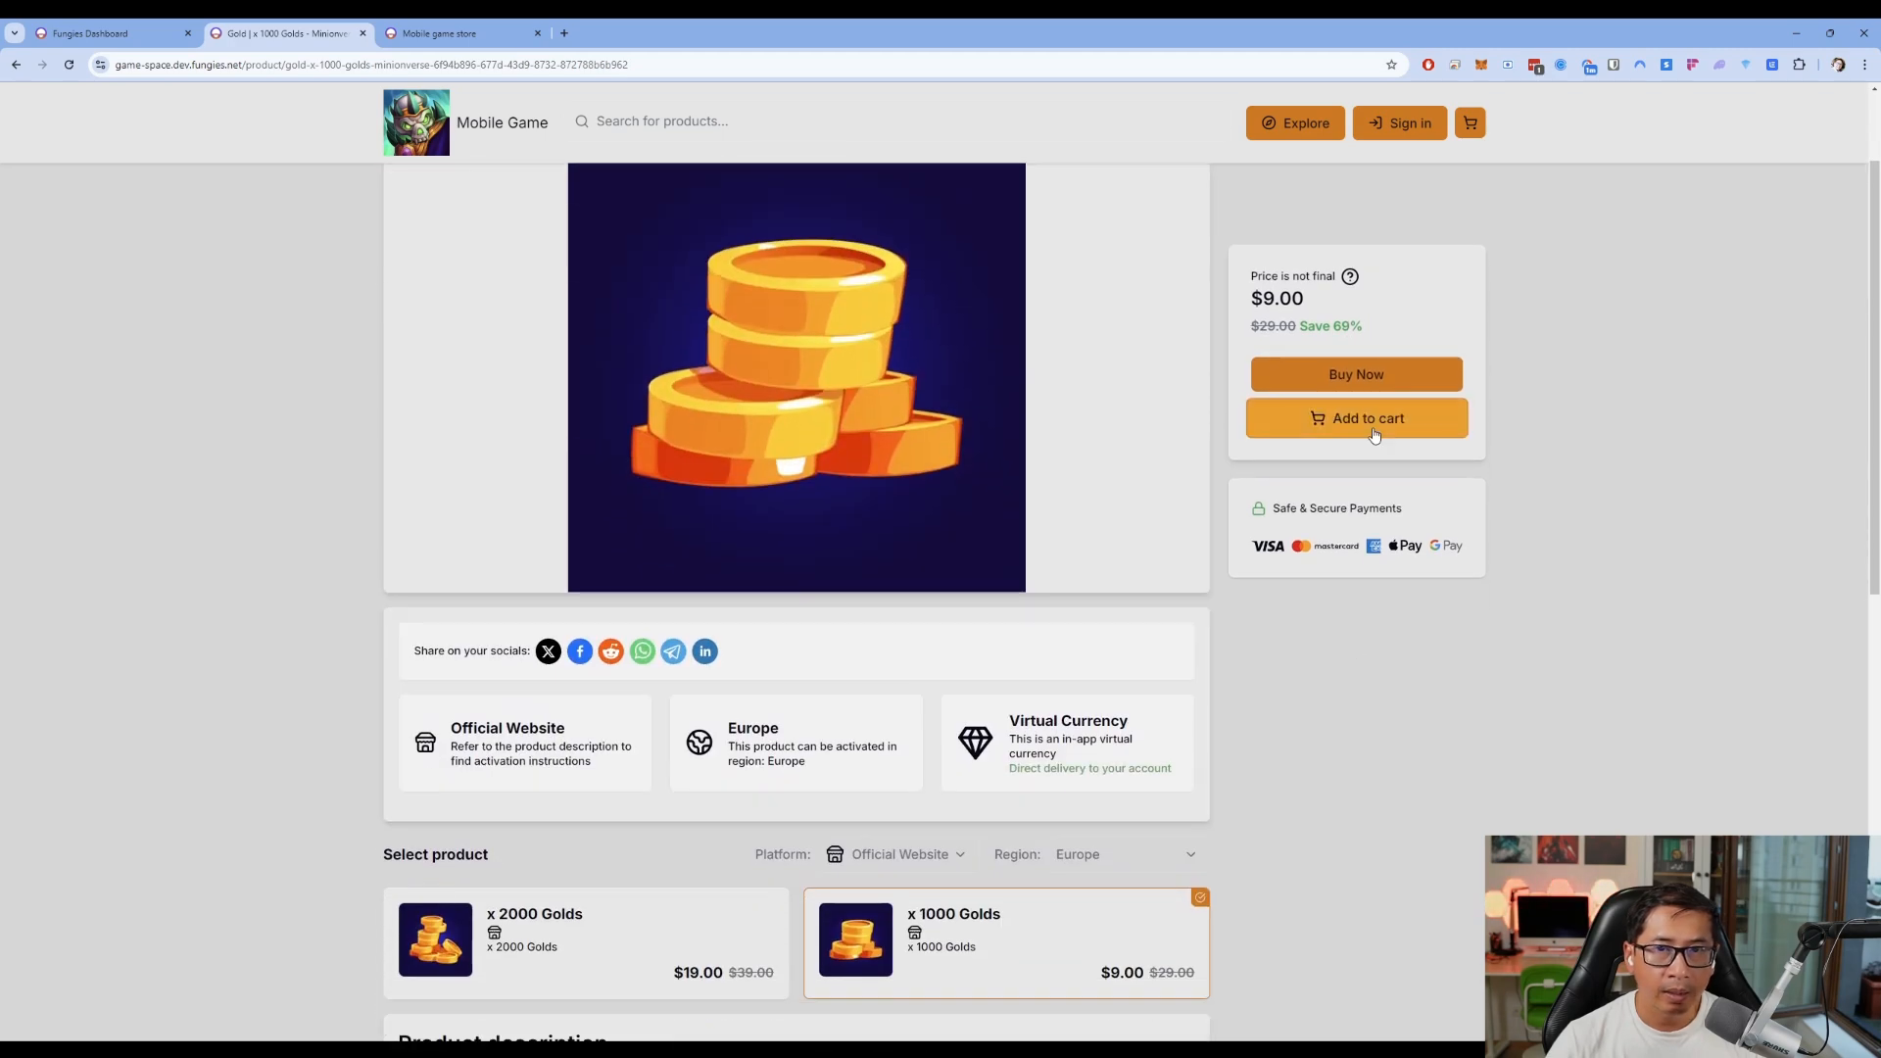
pyautogui.click(625, 942)
pyautogui.click(959, 916)
pyautogui.click(643, 937)
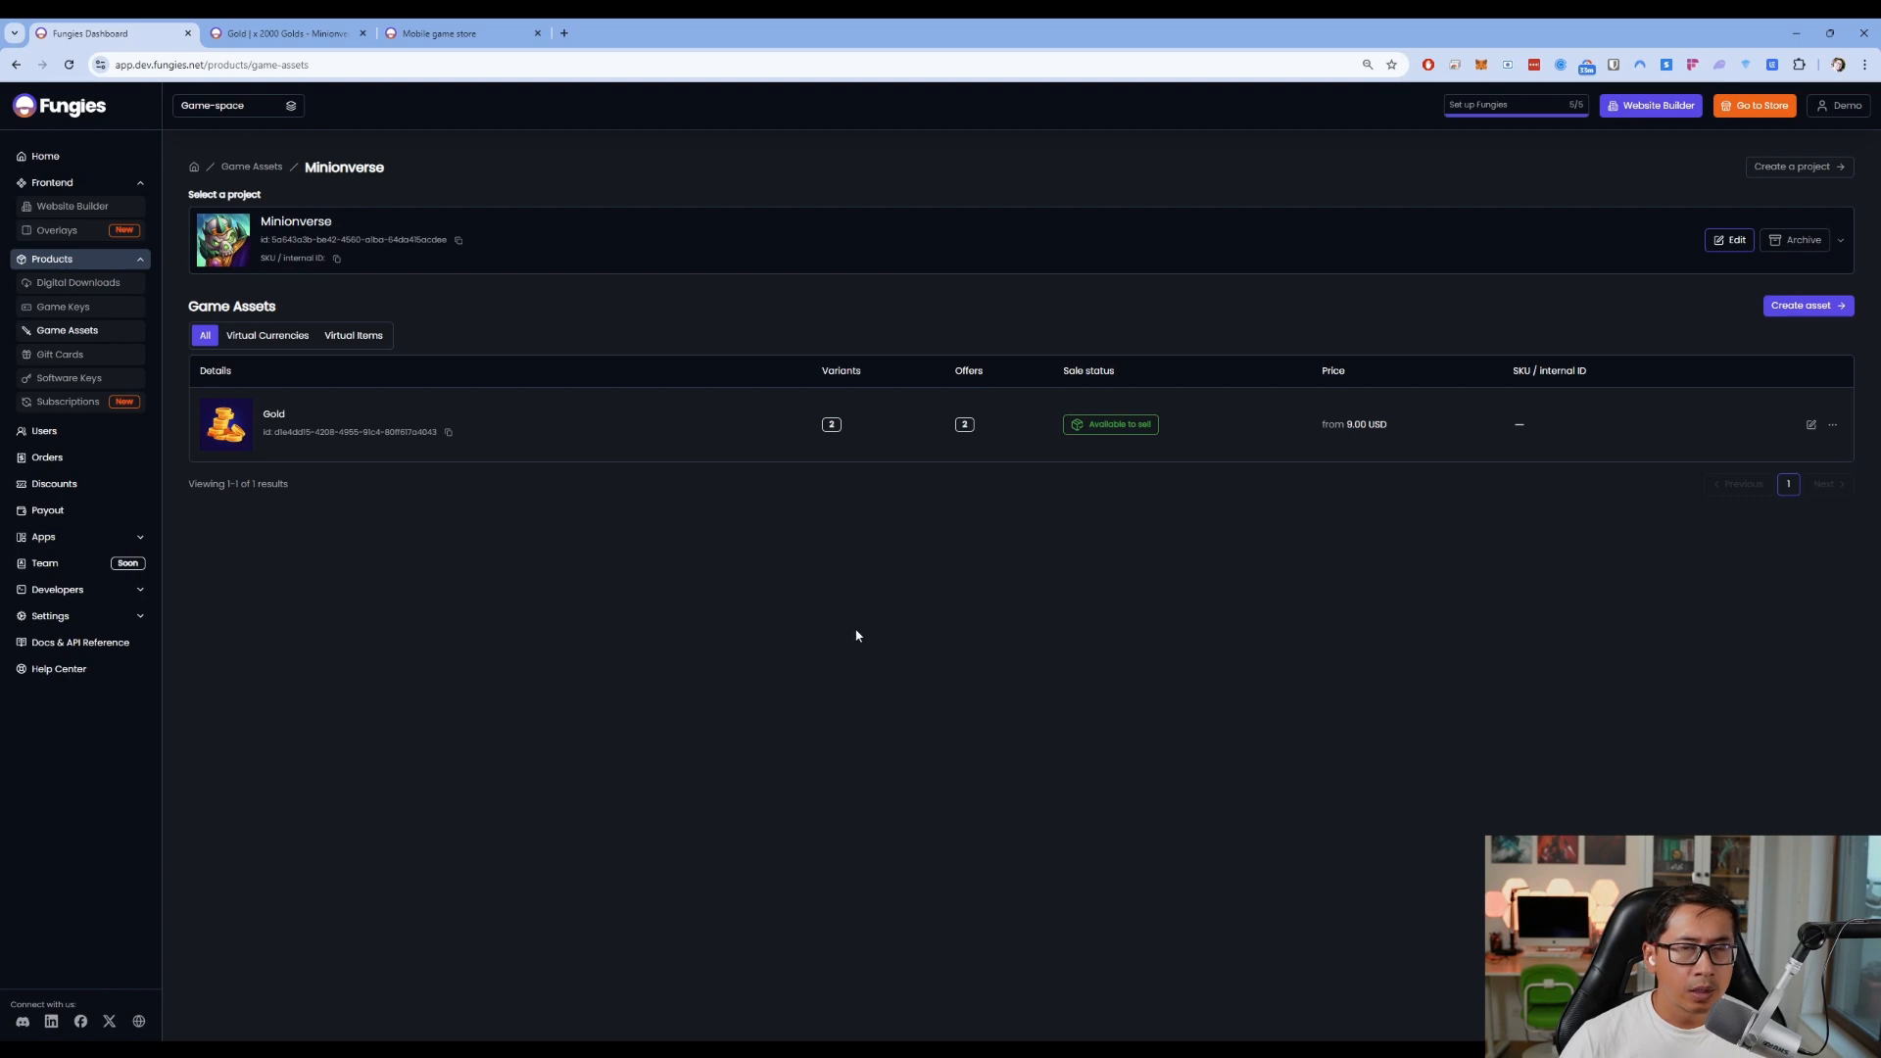
# Return to the store's Gold page, then go back to the Fungies dashboard
pyautogui.click(284, 34)
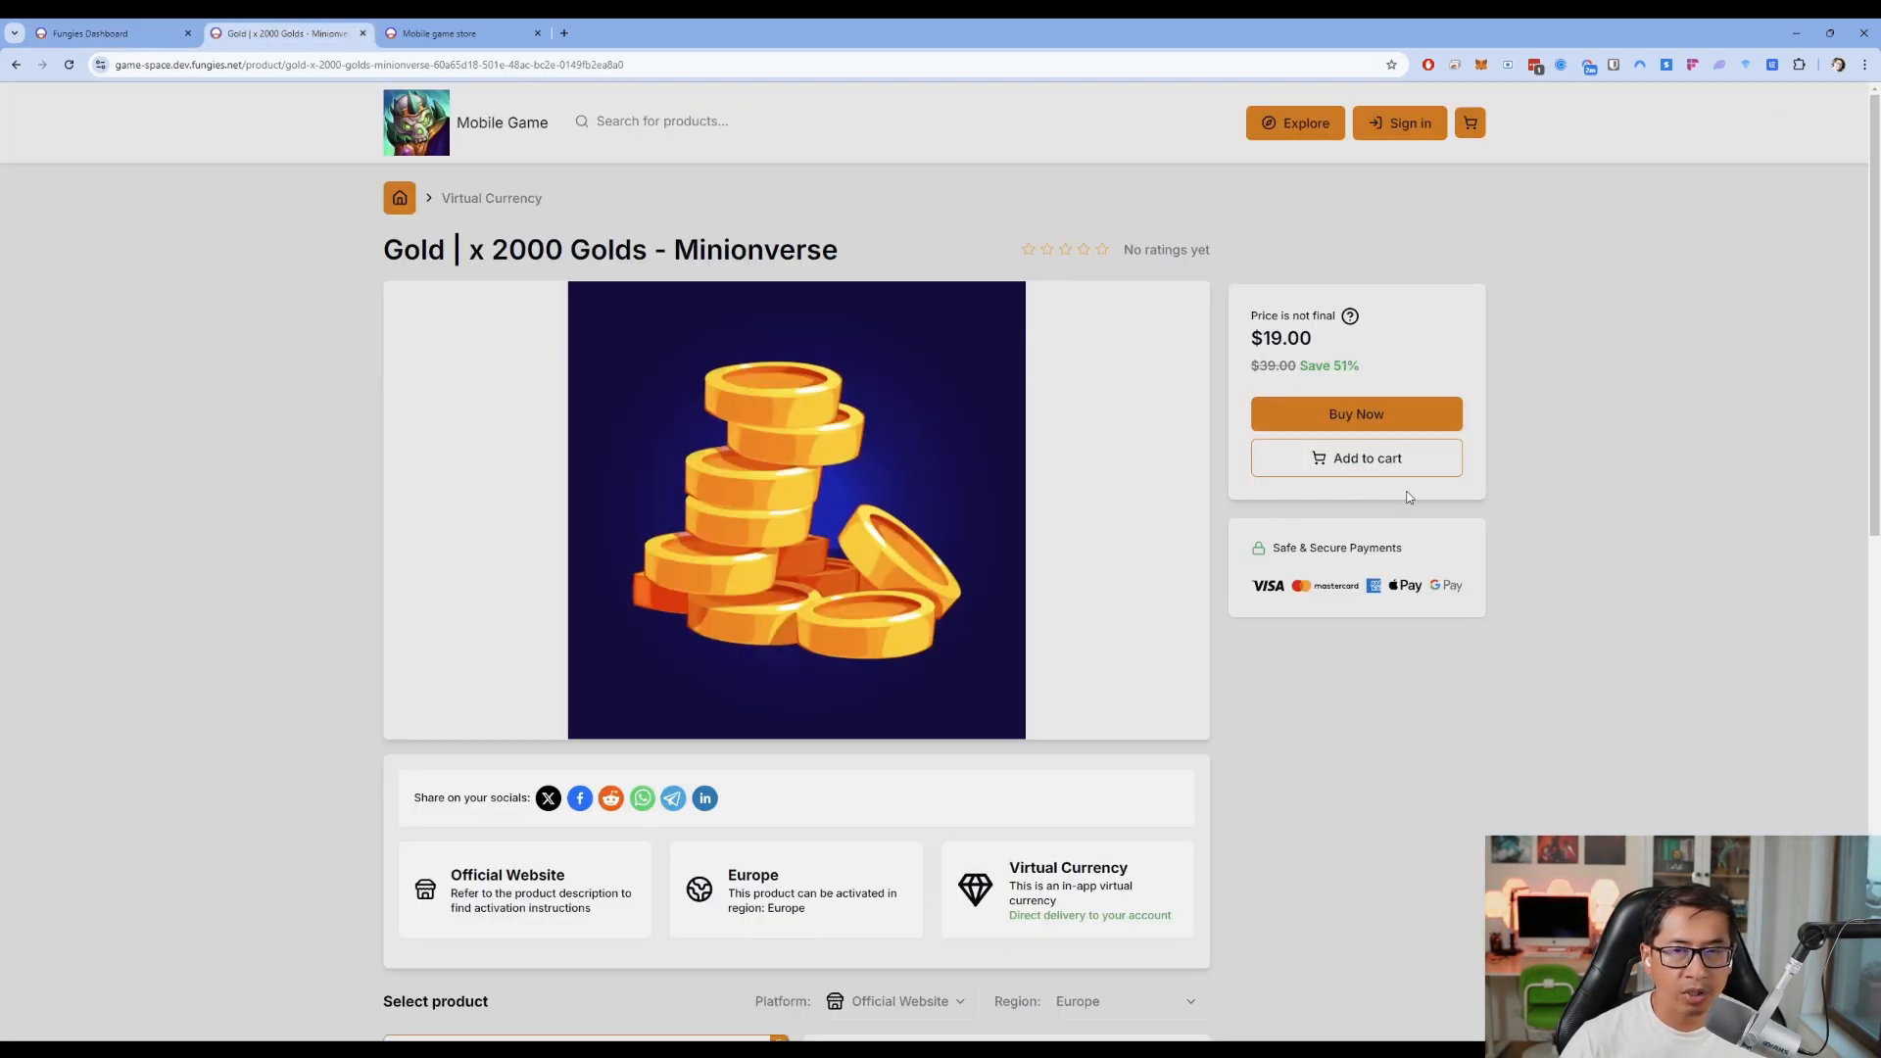
pyautogui.scroll(-3, 1297, 675)
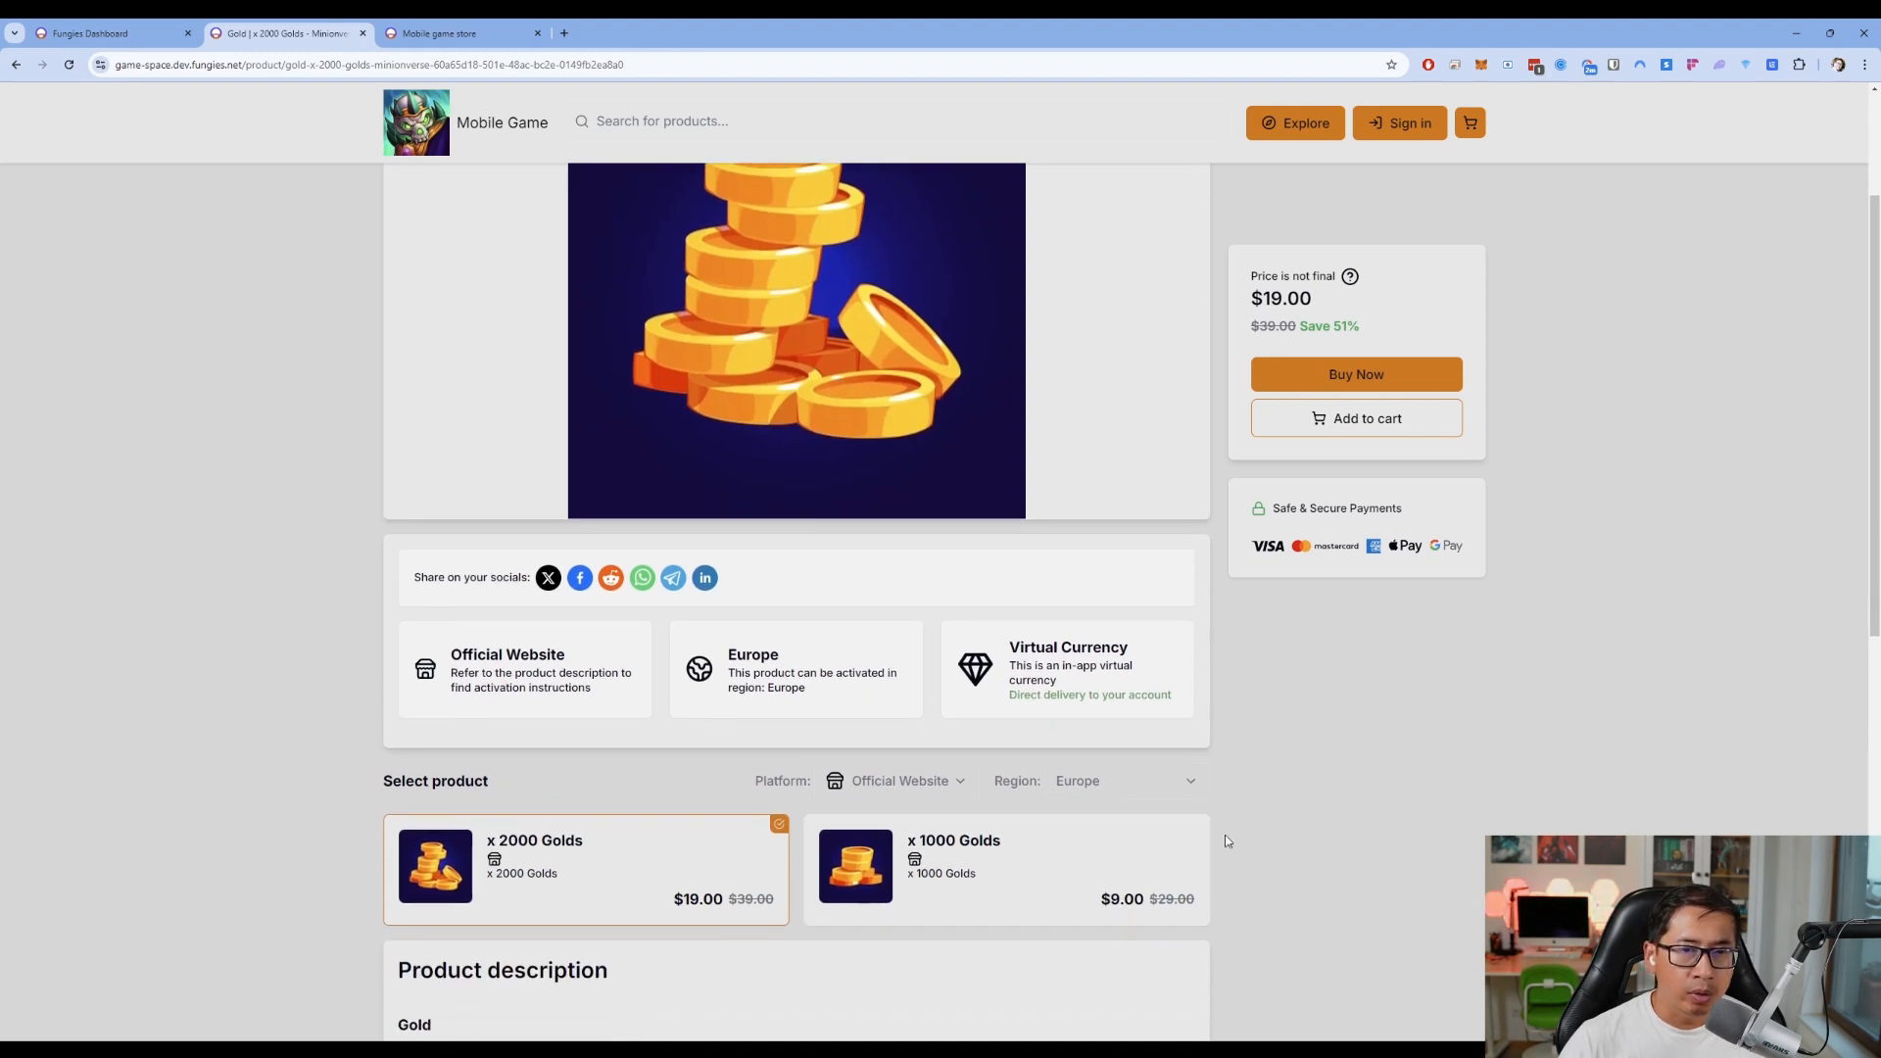
pyautogui.scroll(3, 1108, 735)
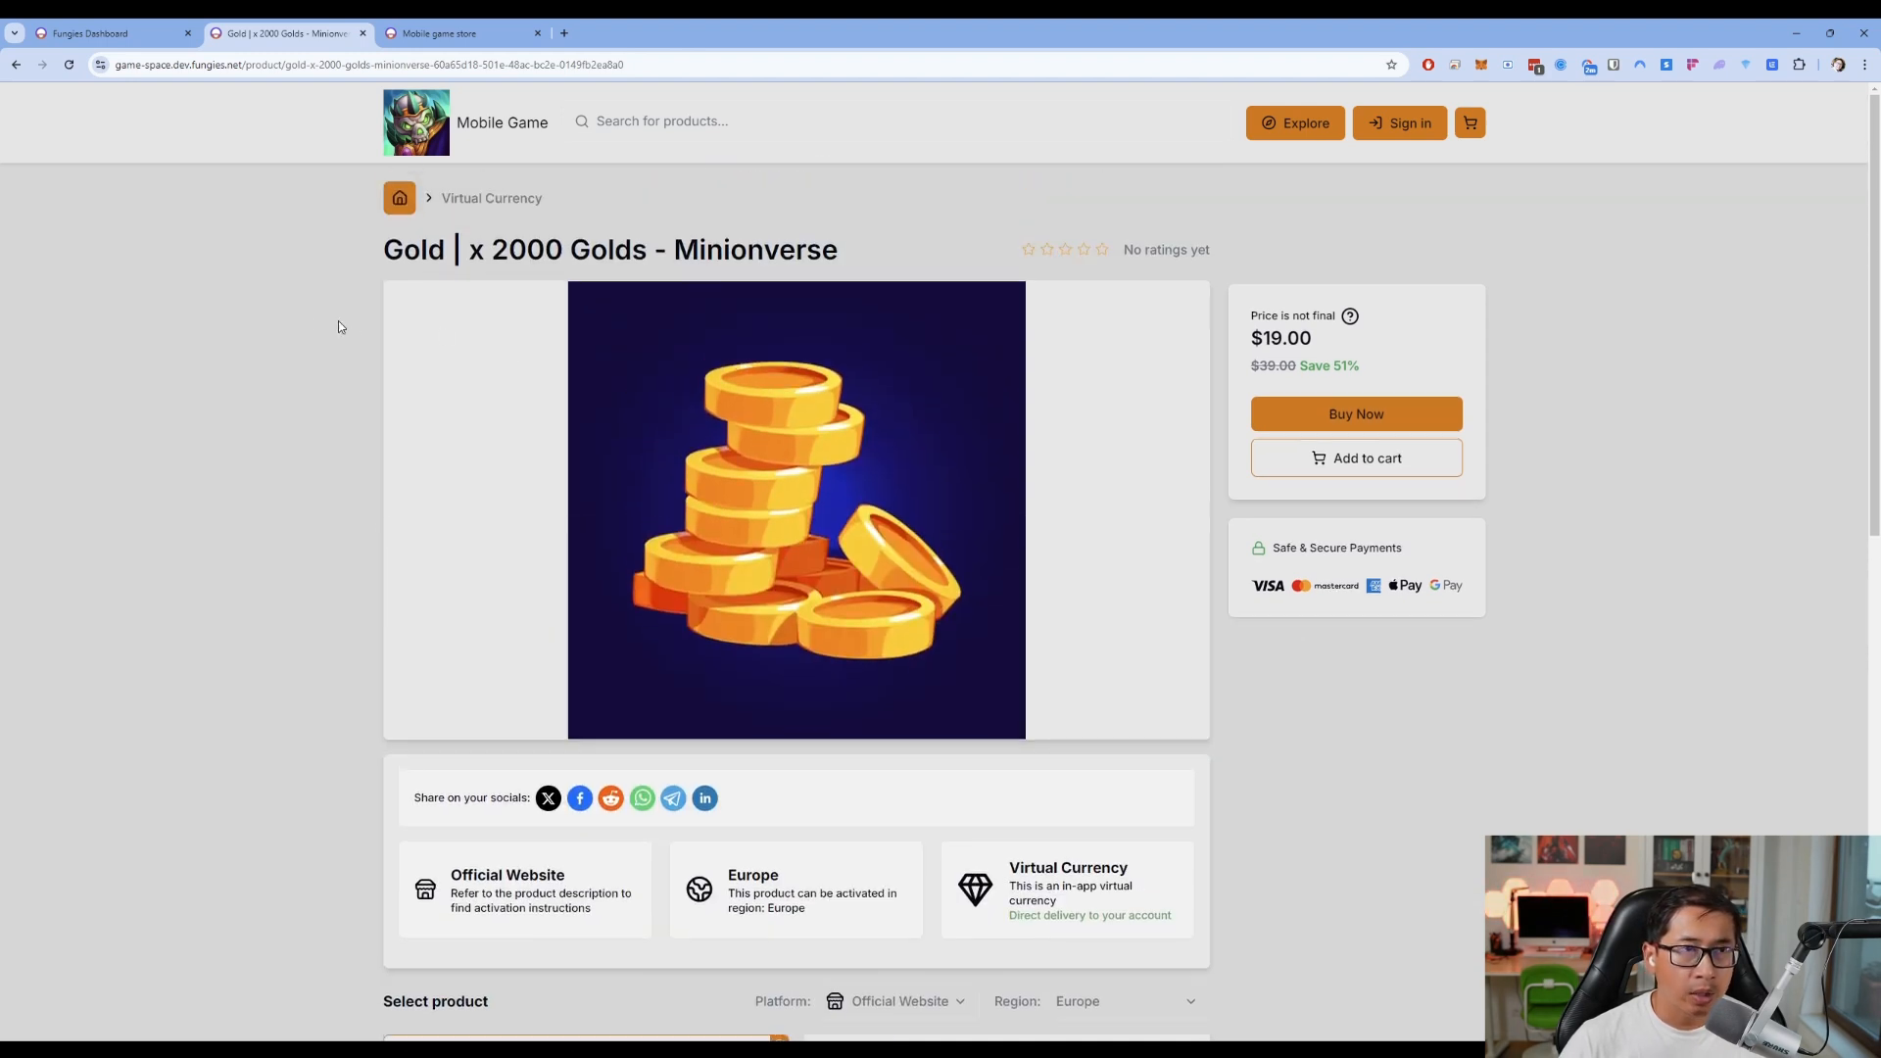
pyautogui.click(94, 35)
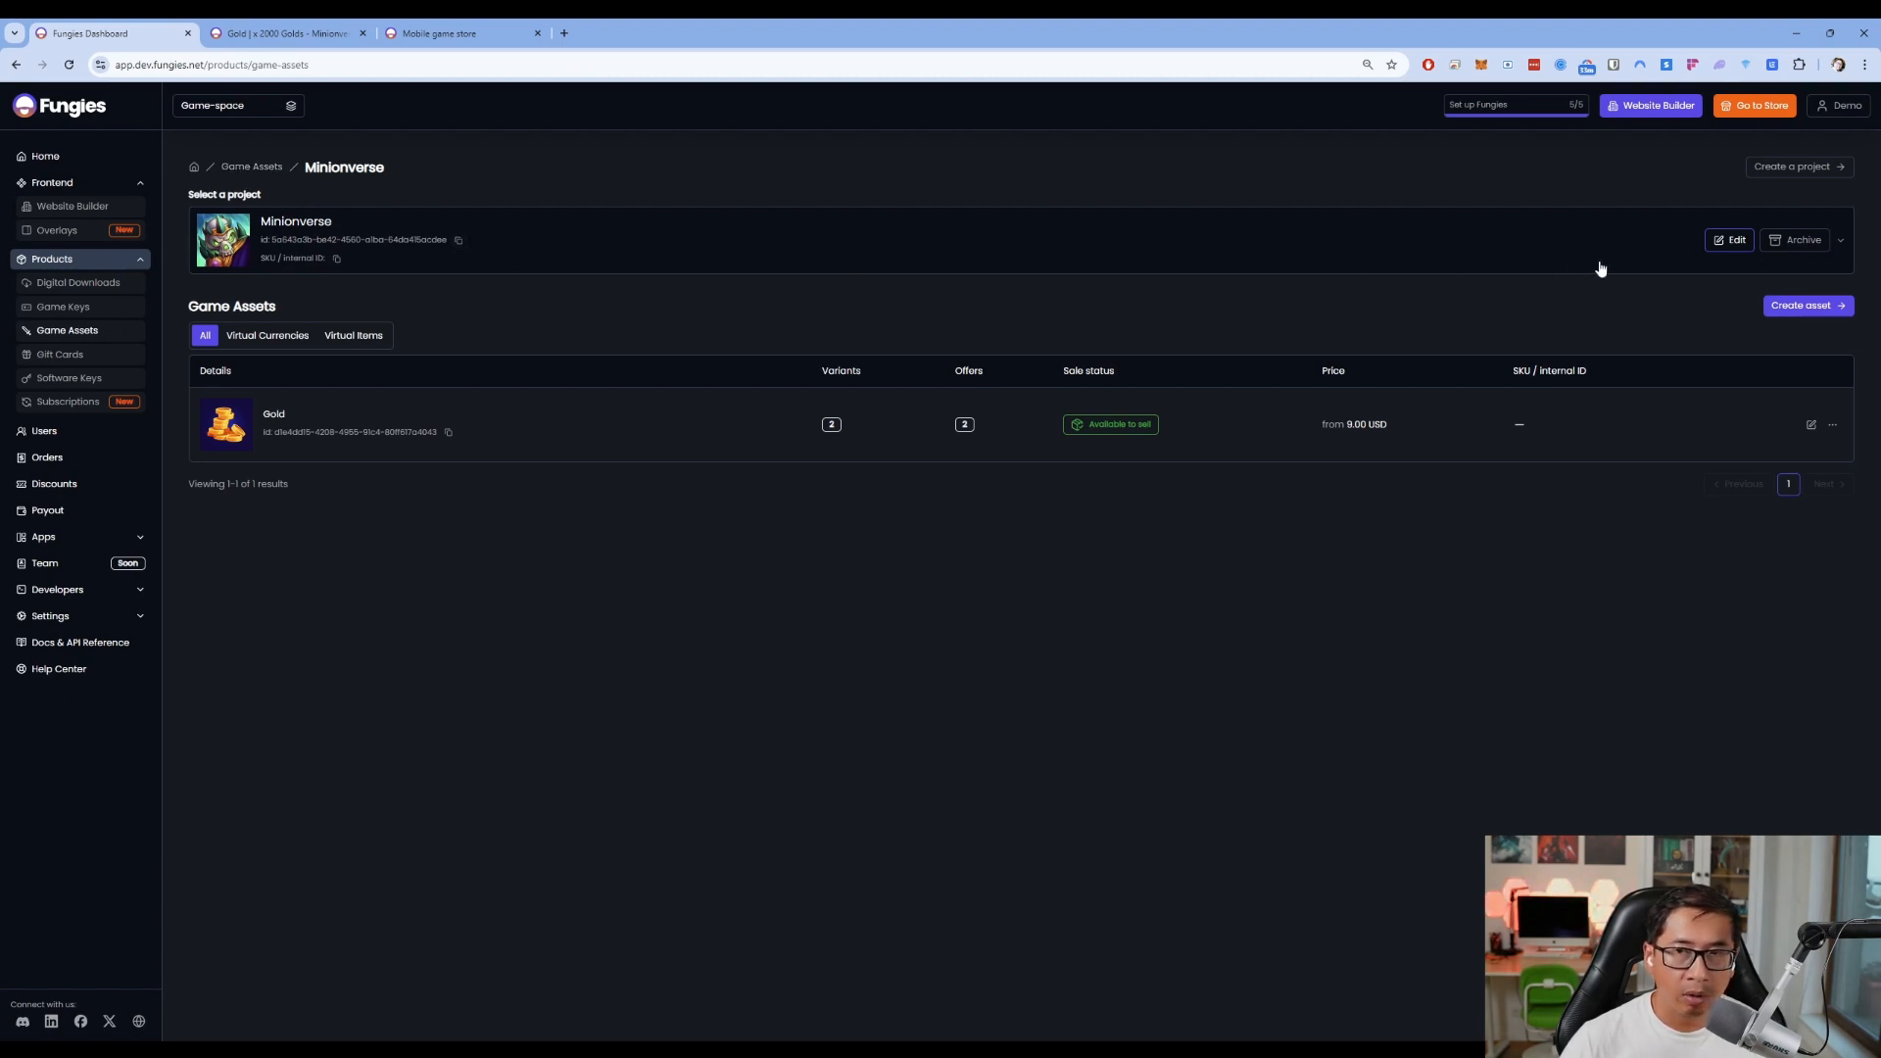
# Add a new text field labelled 'User ID' to the Minionverse project's custom fields
pyautogui.click(1726, 240)
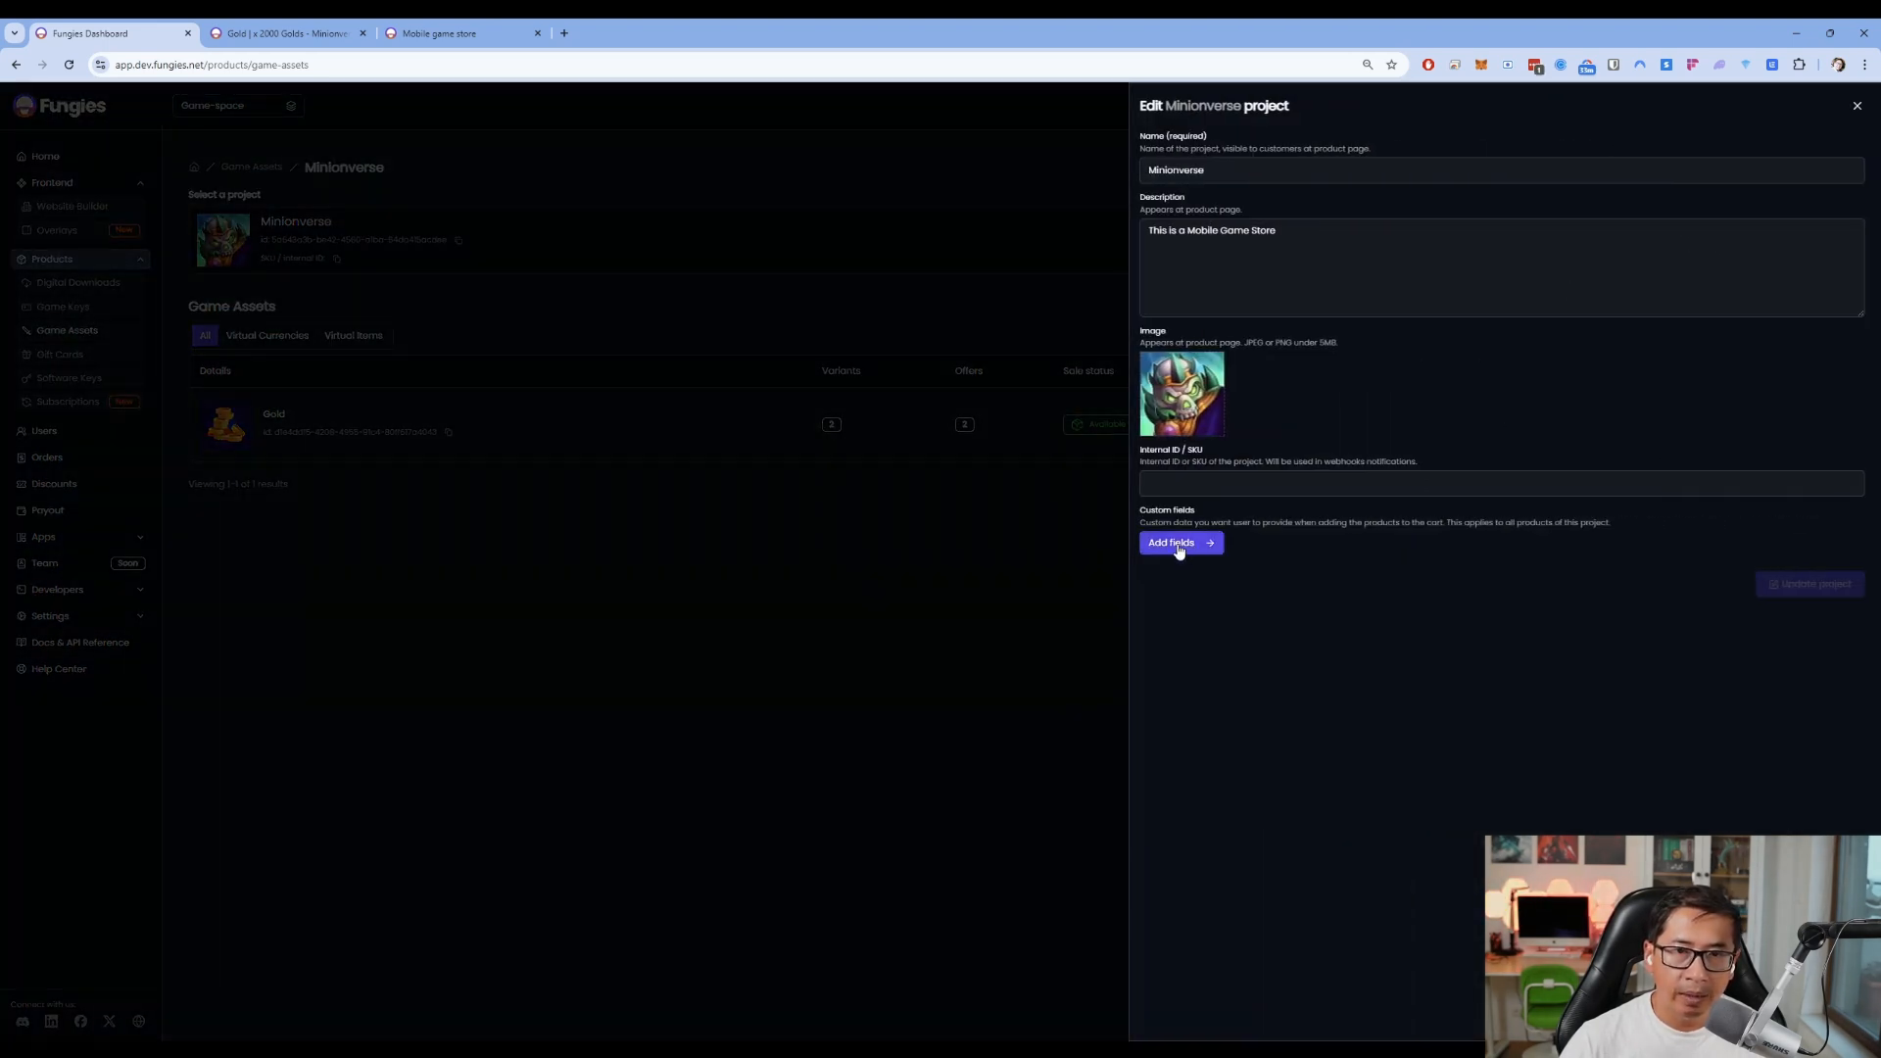
pyautogui.click(1182, 546)
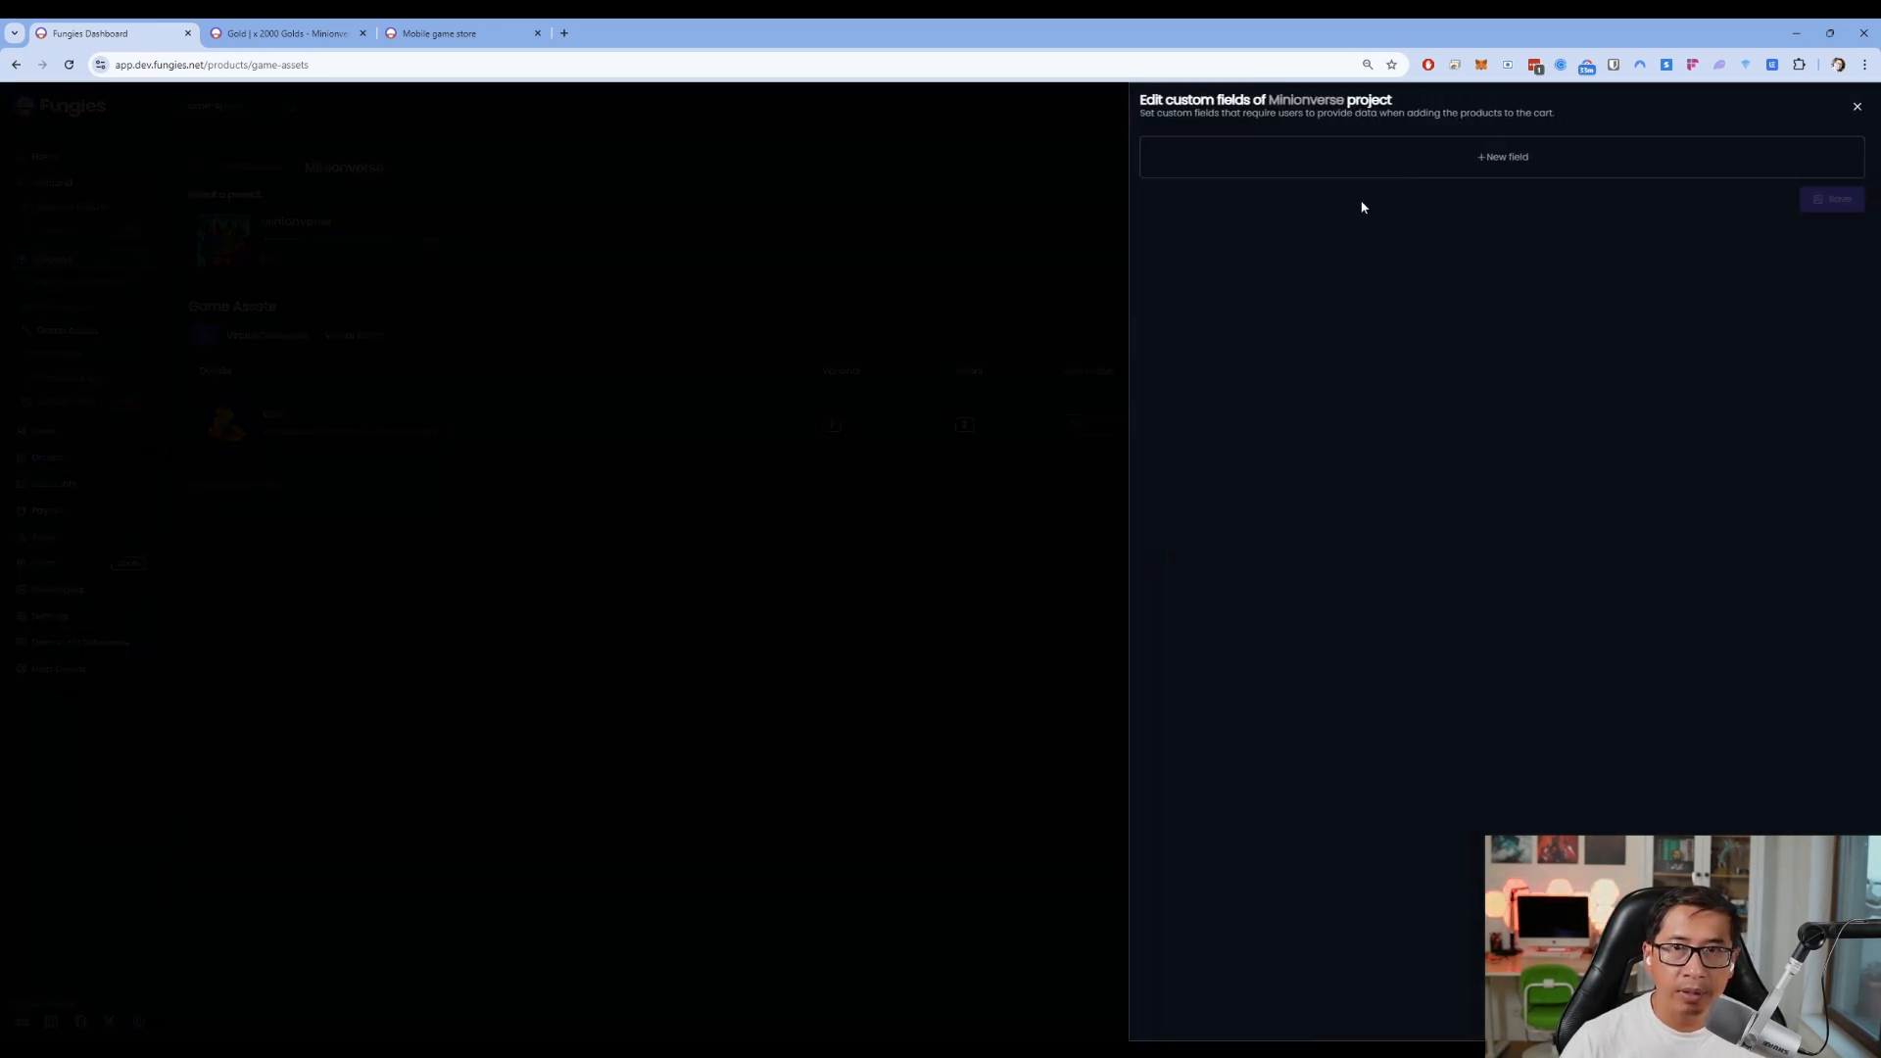
pyautogui.click(1402, 167)
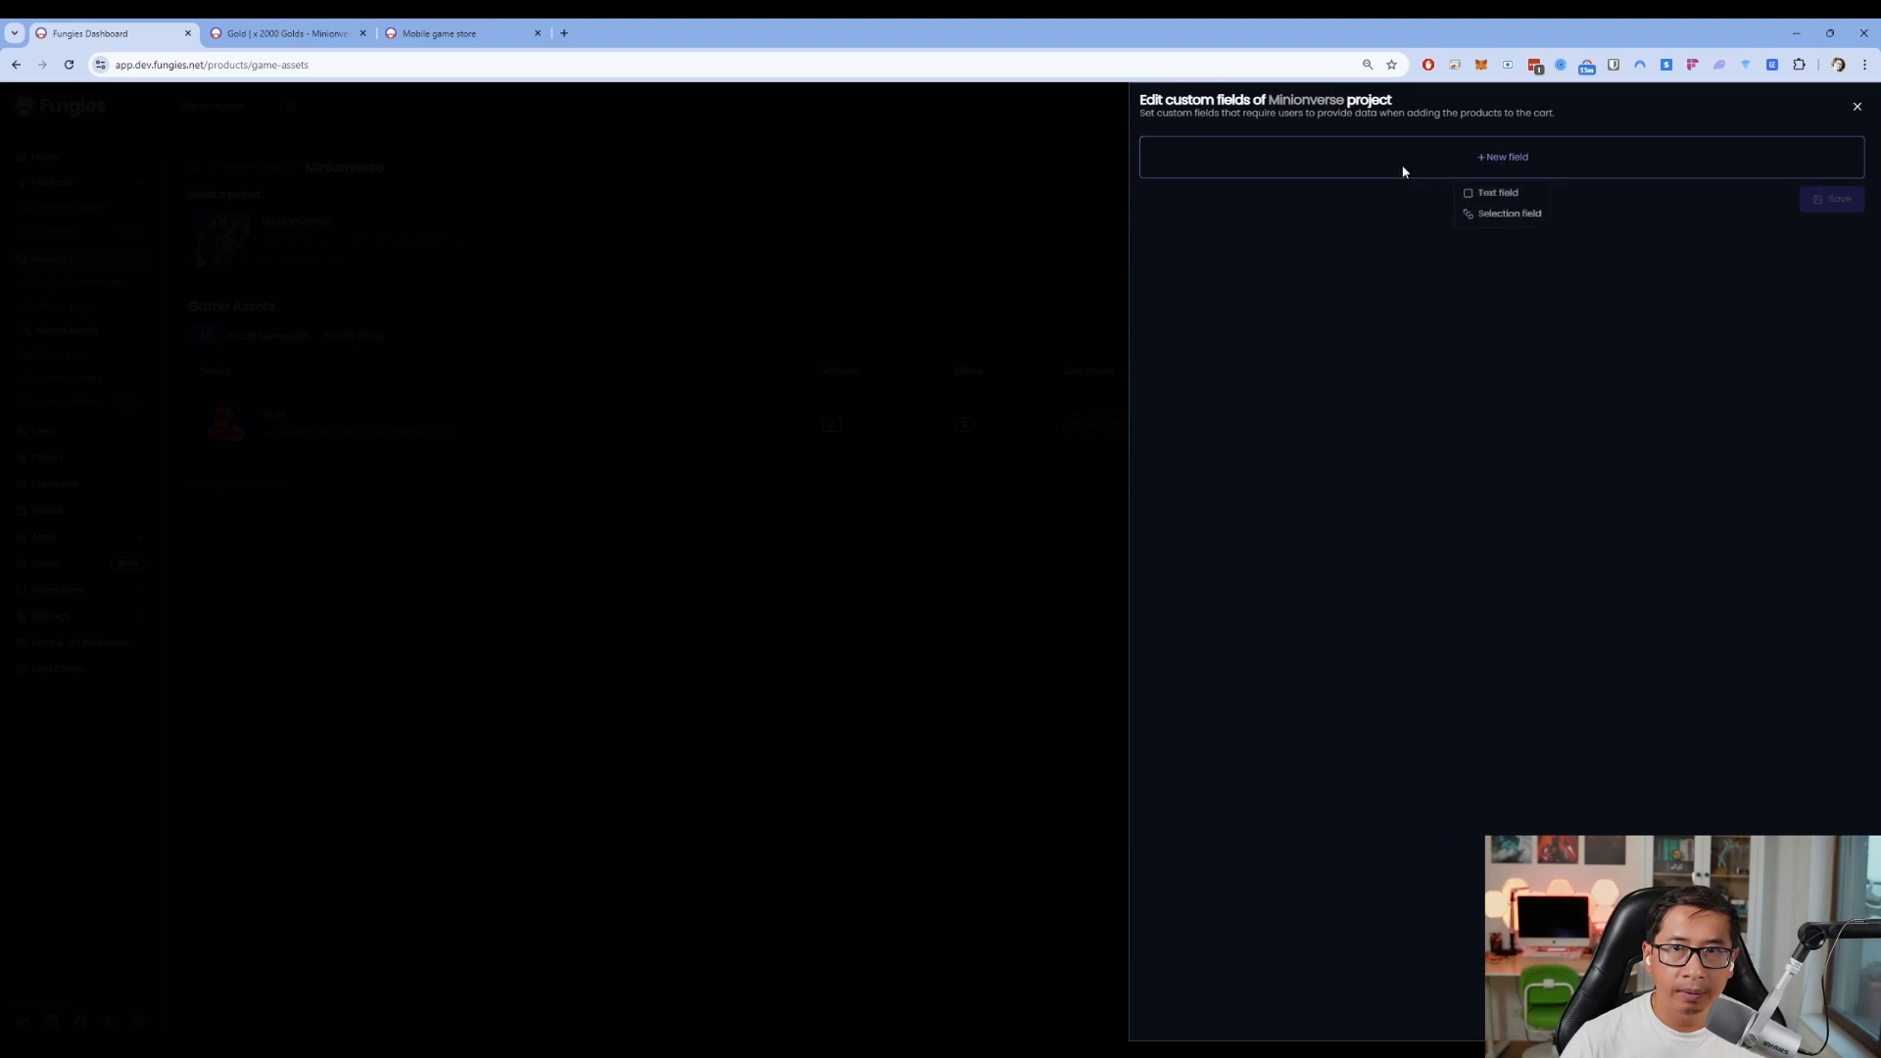
pyautogui.click(1498, 195)
pyautogui.click(1283, 221)
pyautogui.write('User ID')
# Give it placeholder 'Put in User ID now' and key User_ID, then save the field and project
pyautogui.click(1229, 288)
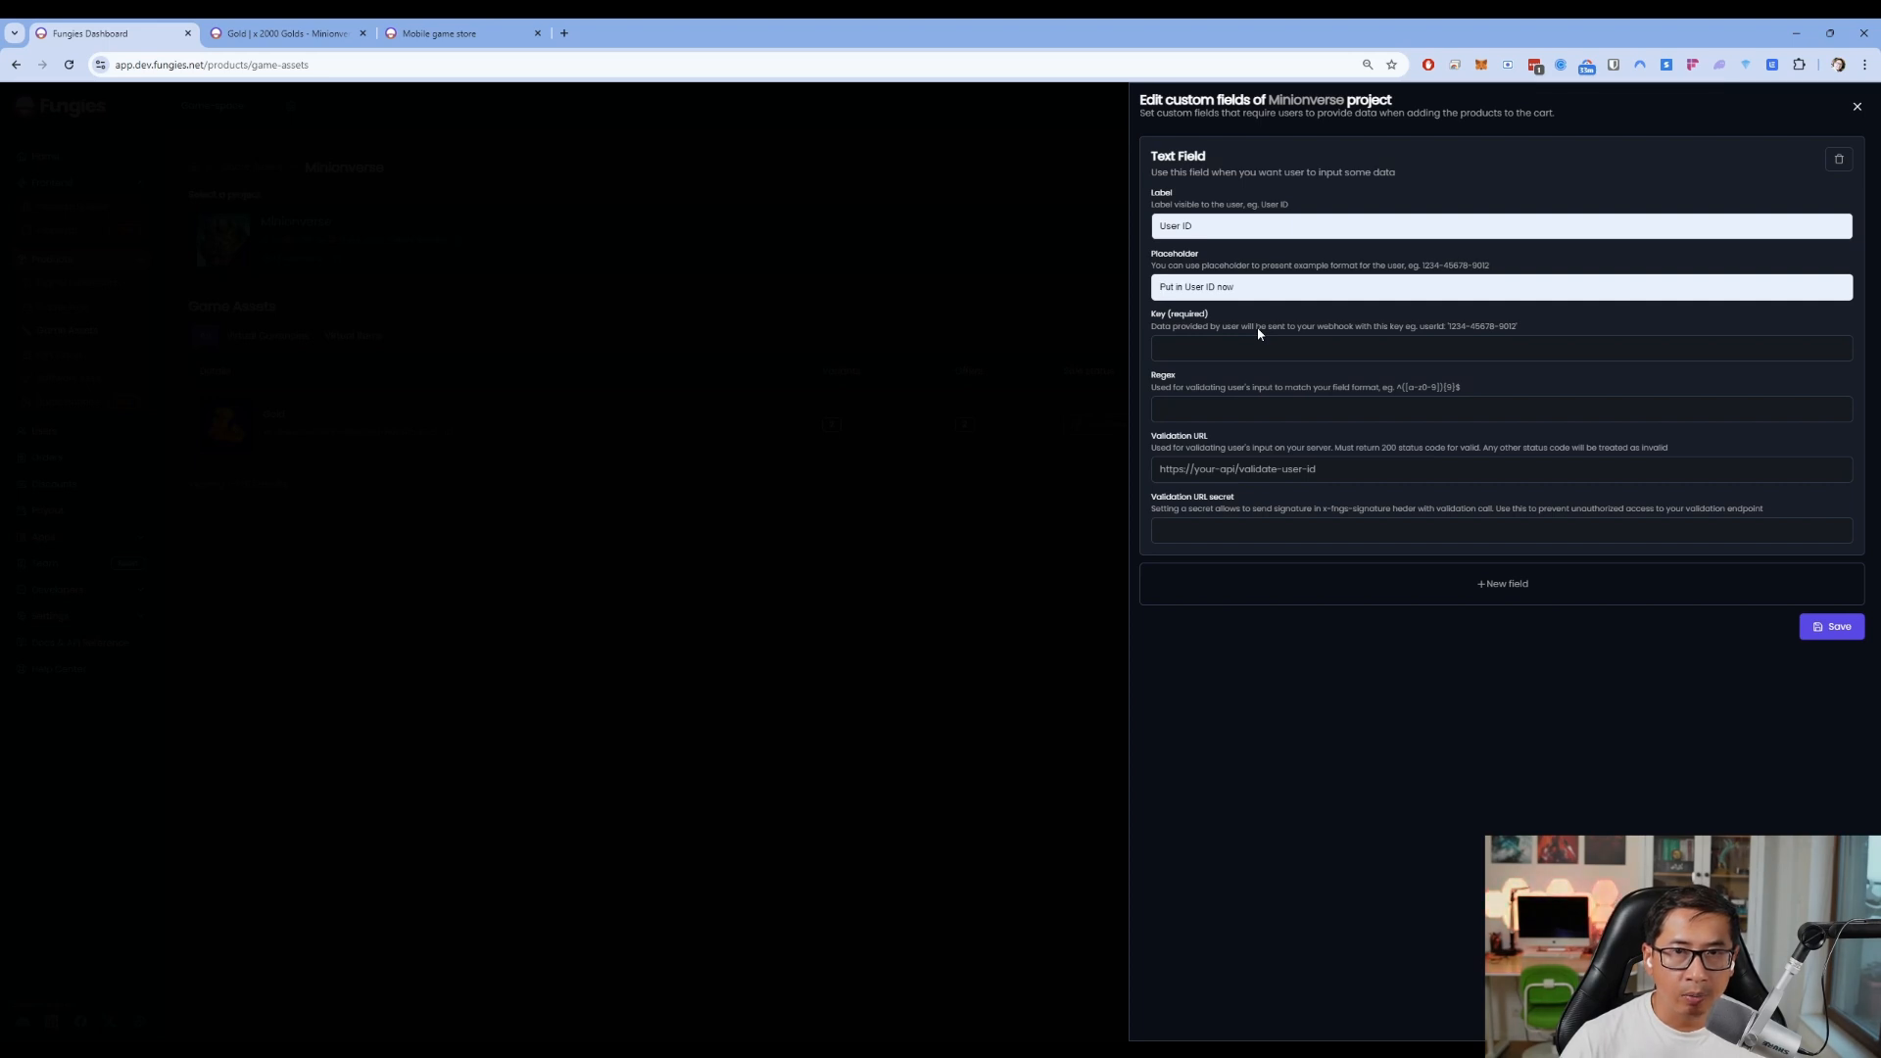
pyautogui.click(1258, 329)
pyautogui.click(1254, 323)
pyautogui.click(1245, 345)
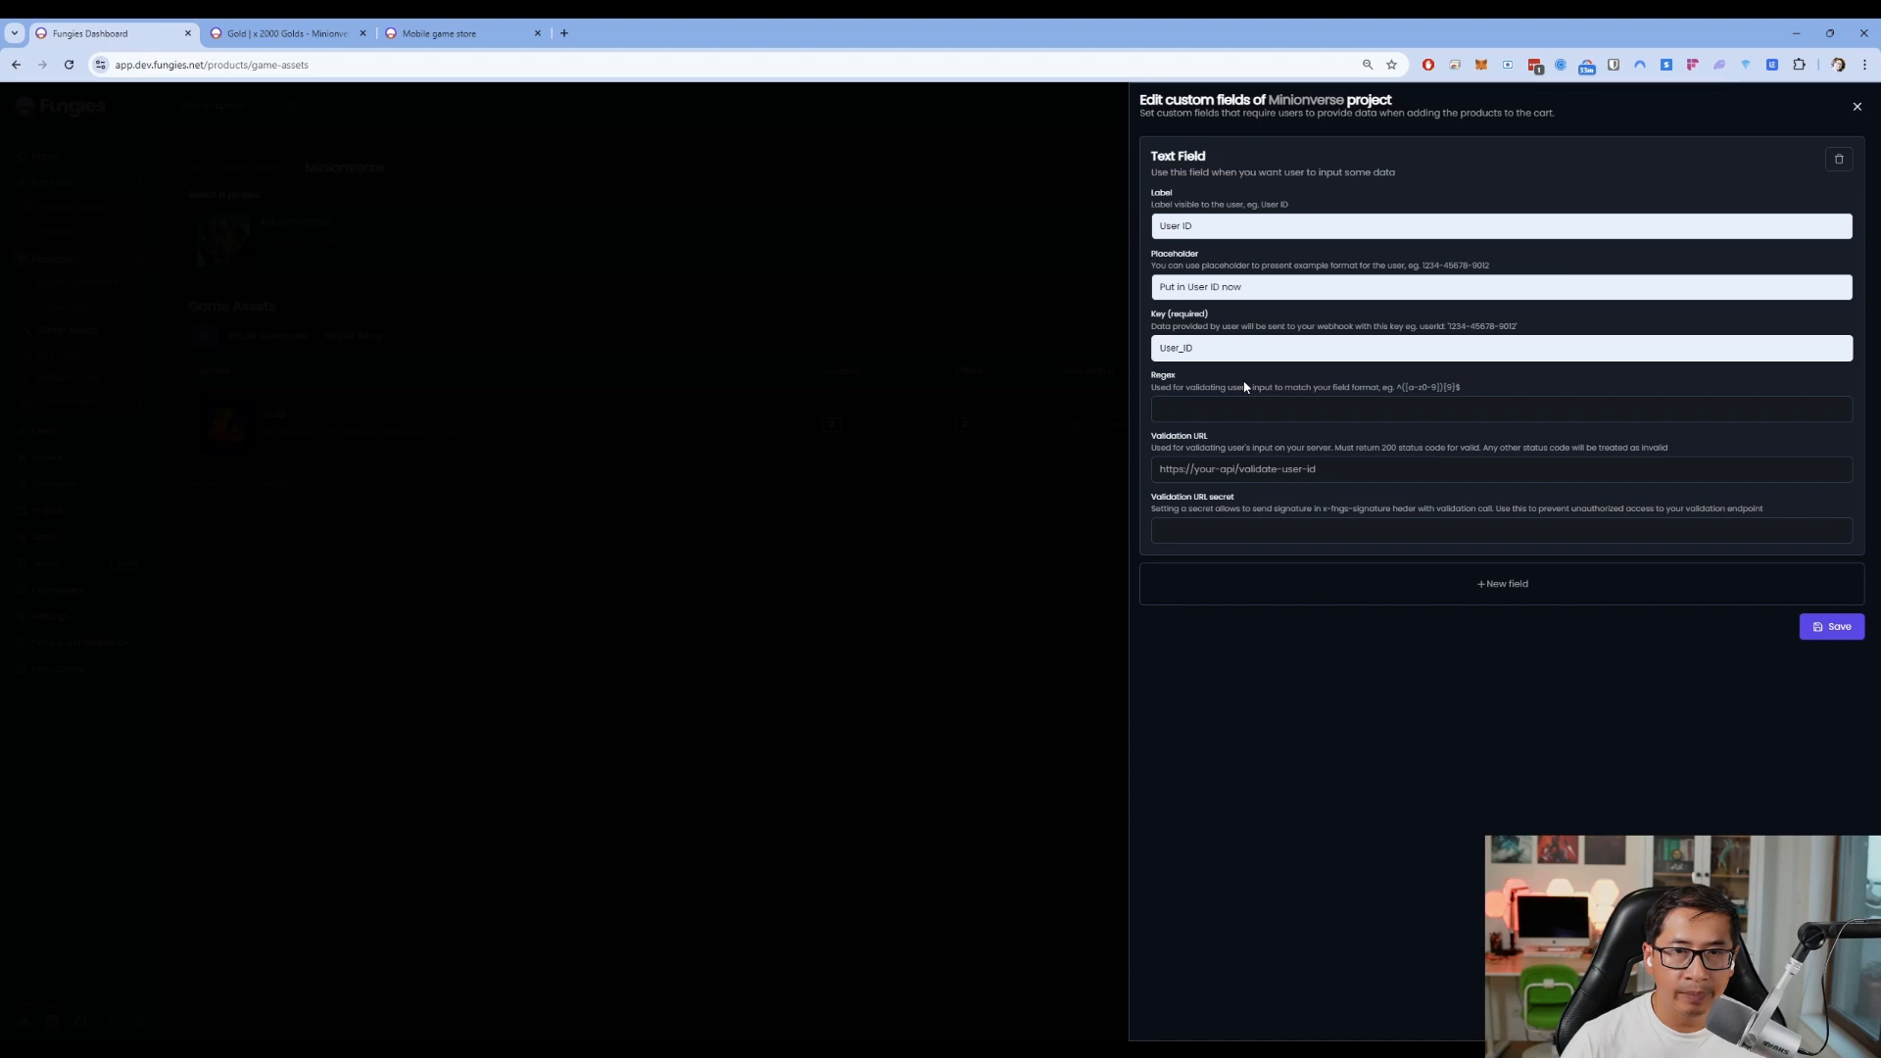
pyautogui.click(1211, 372)
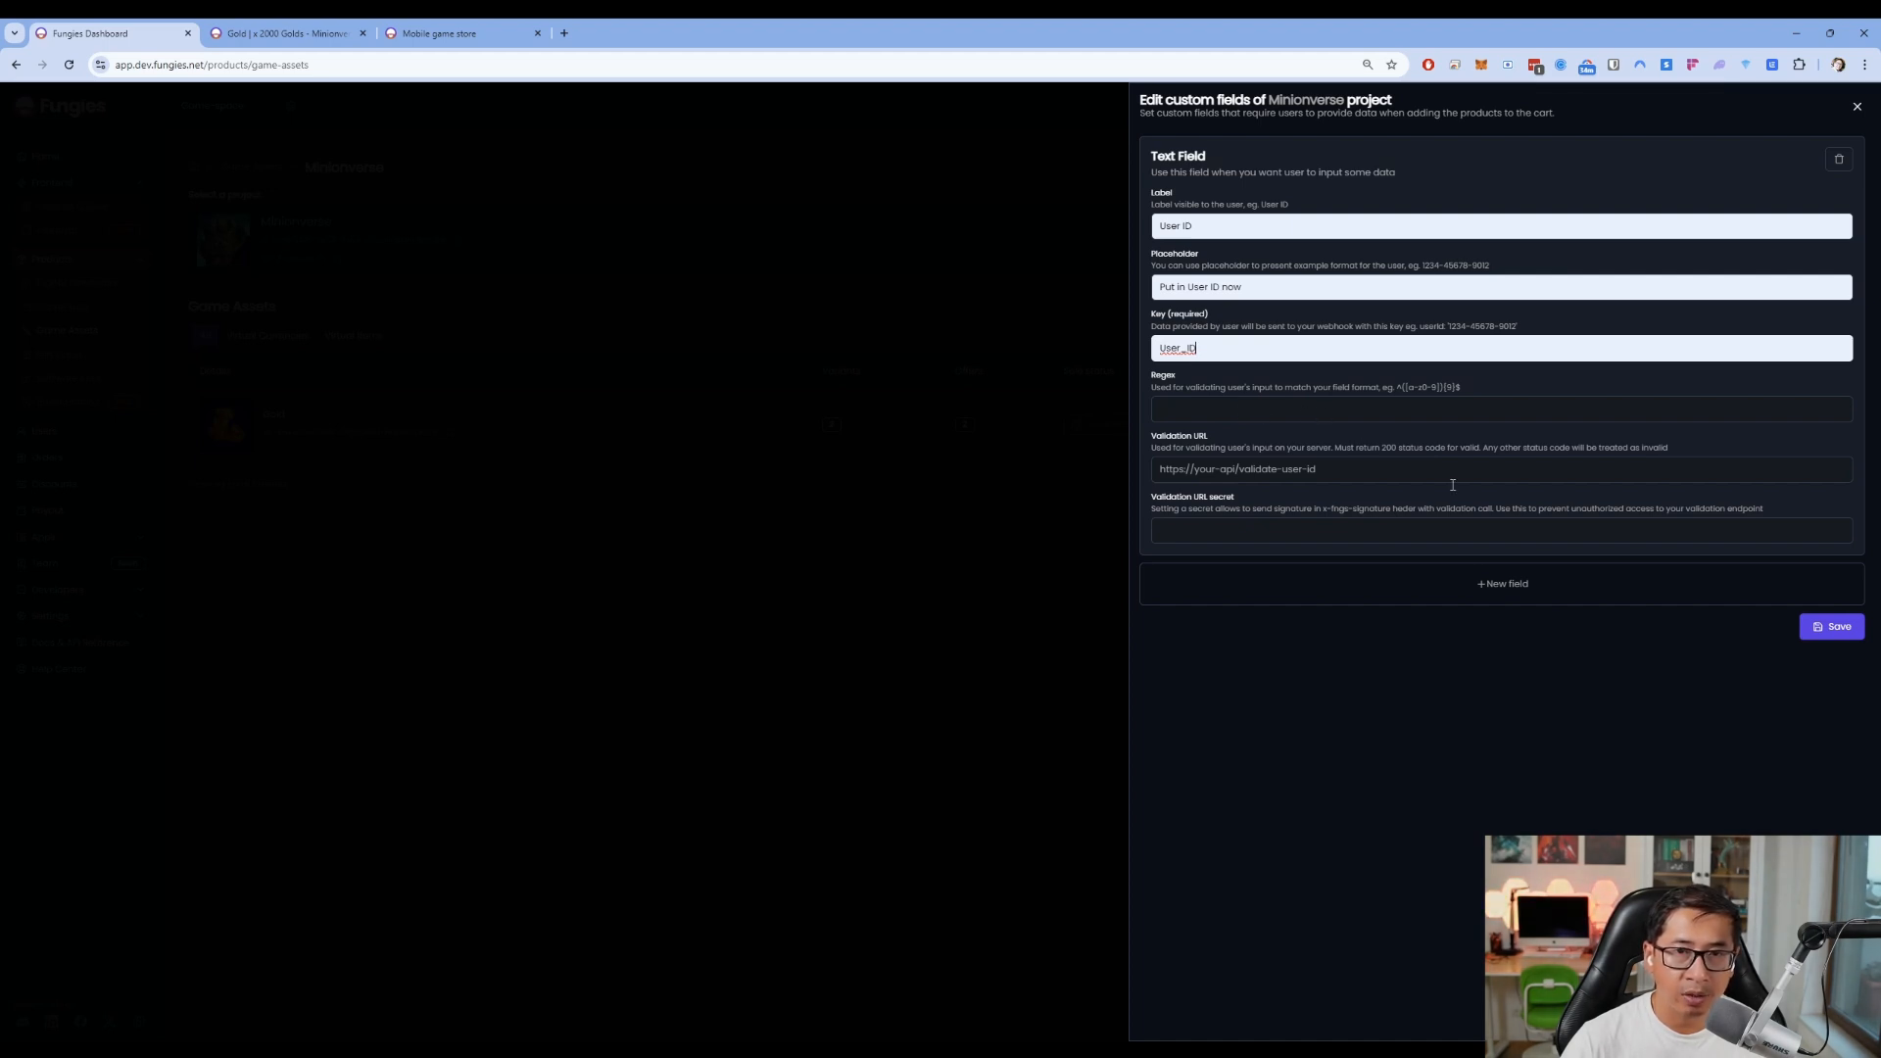
pyautogui.click(1828, 635)
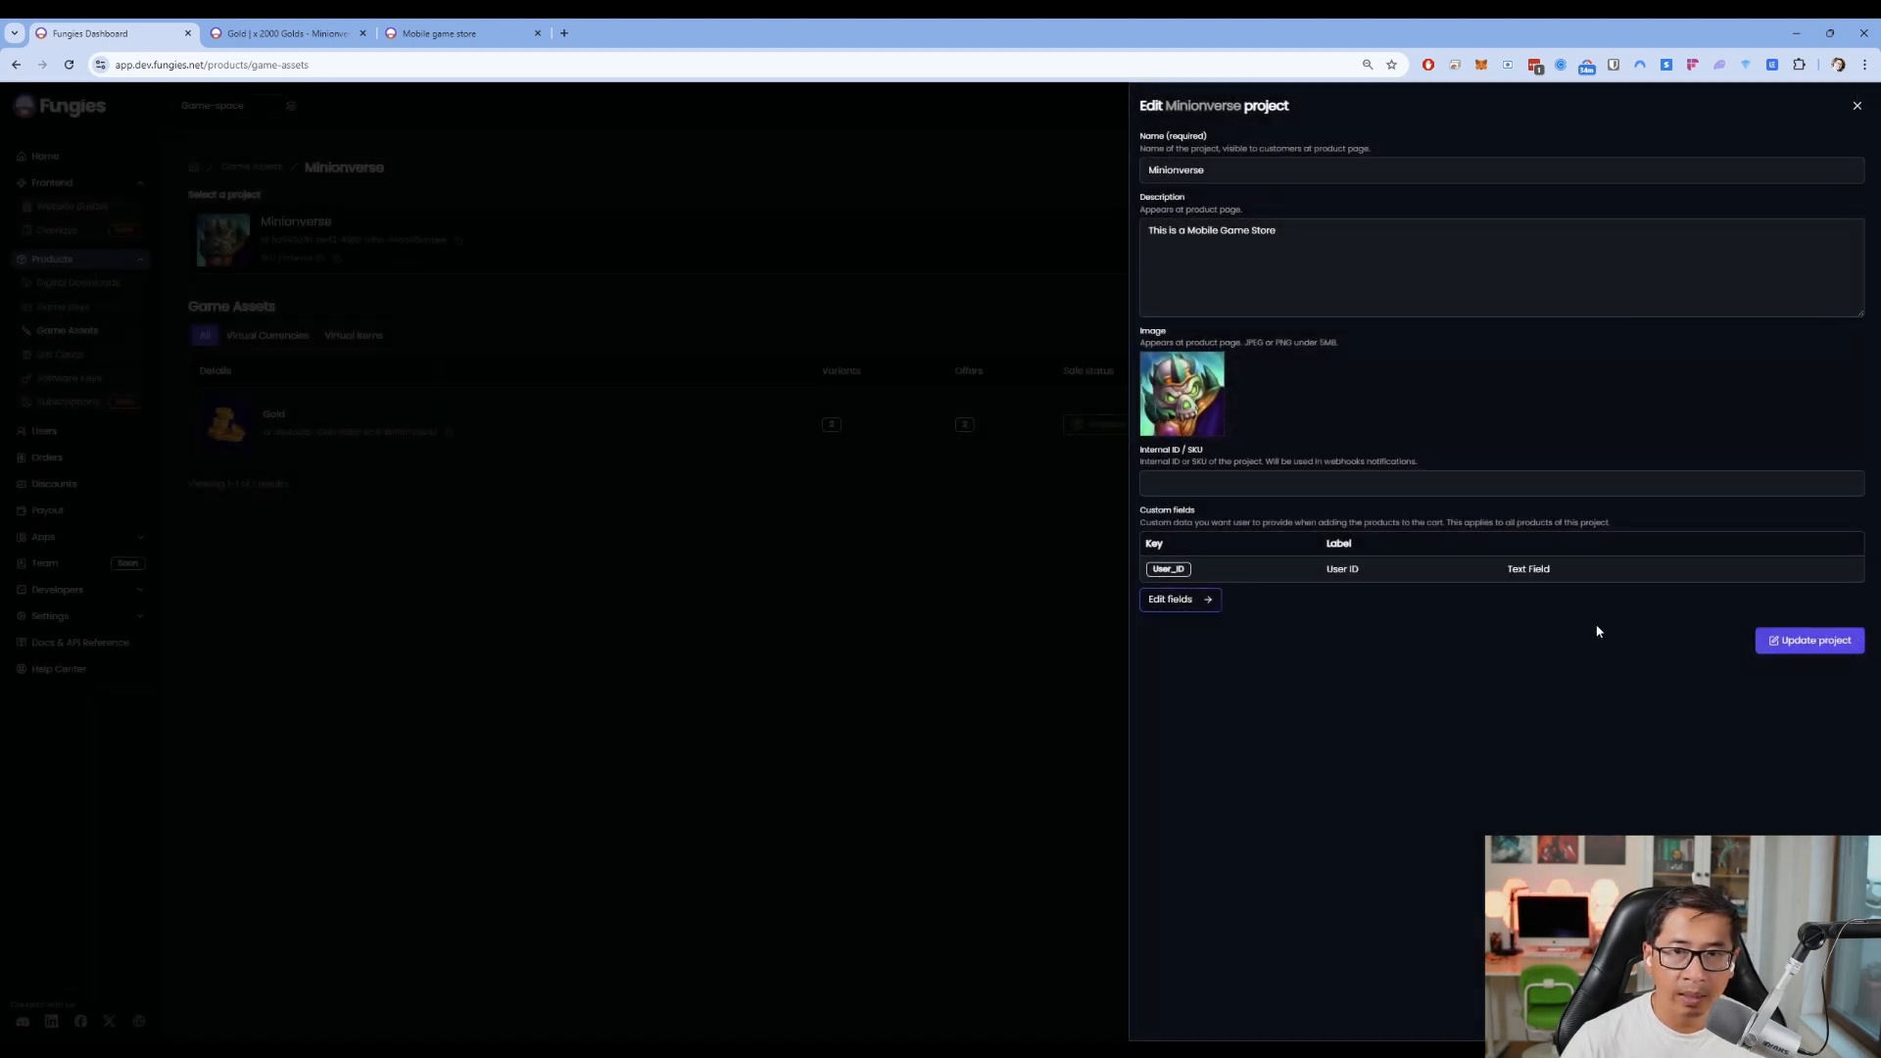
pyautogui.click(1776, 643)
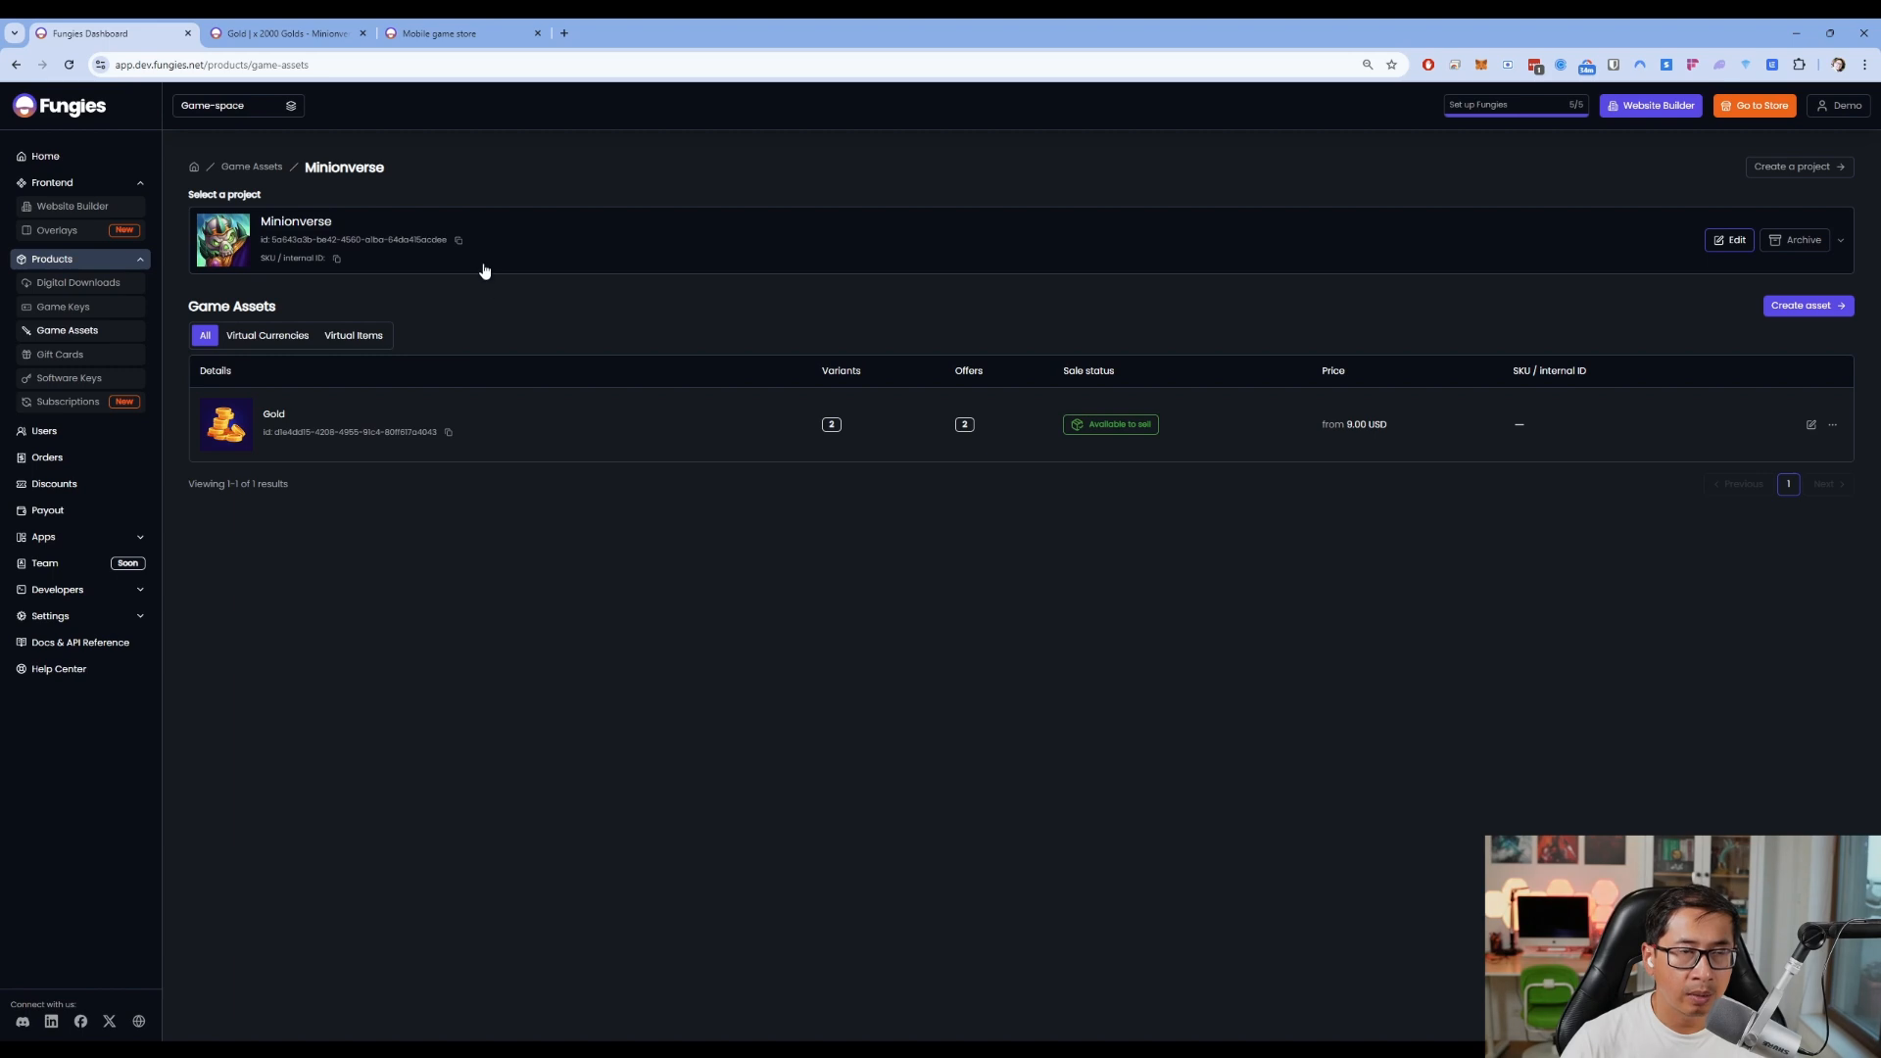
# Reload the store's Gold page and add the x 2000 Golds pack with a User ID
pyautogui.click(294, 33)
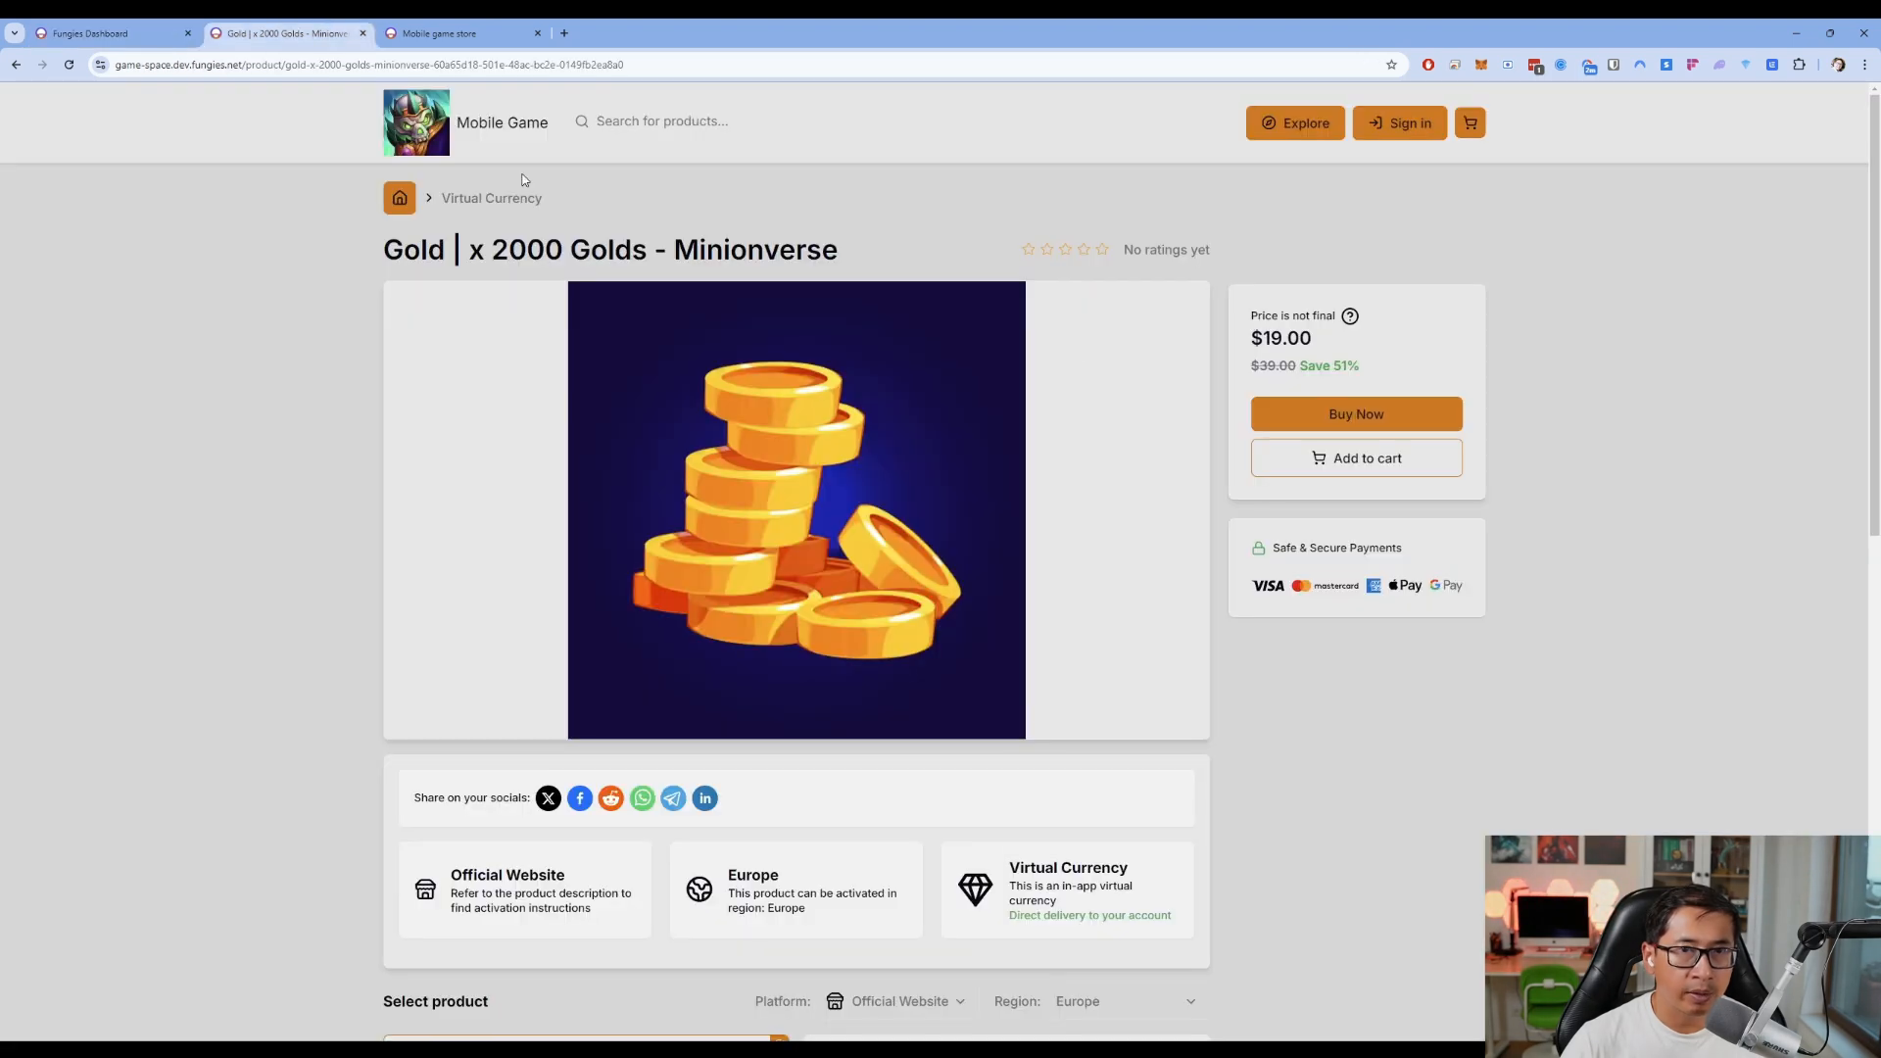
pyautogui.press('F5')
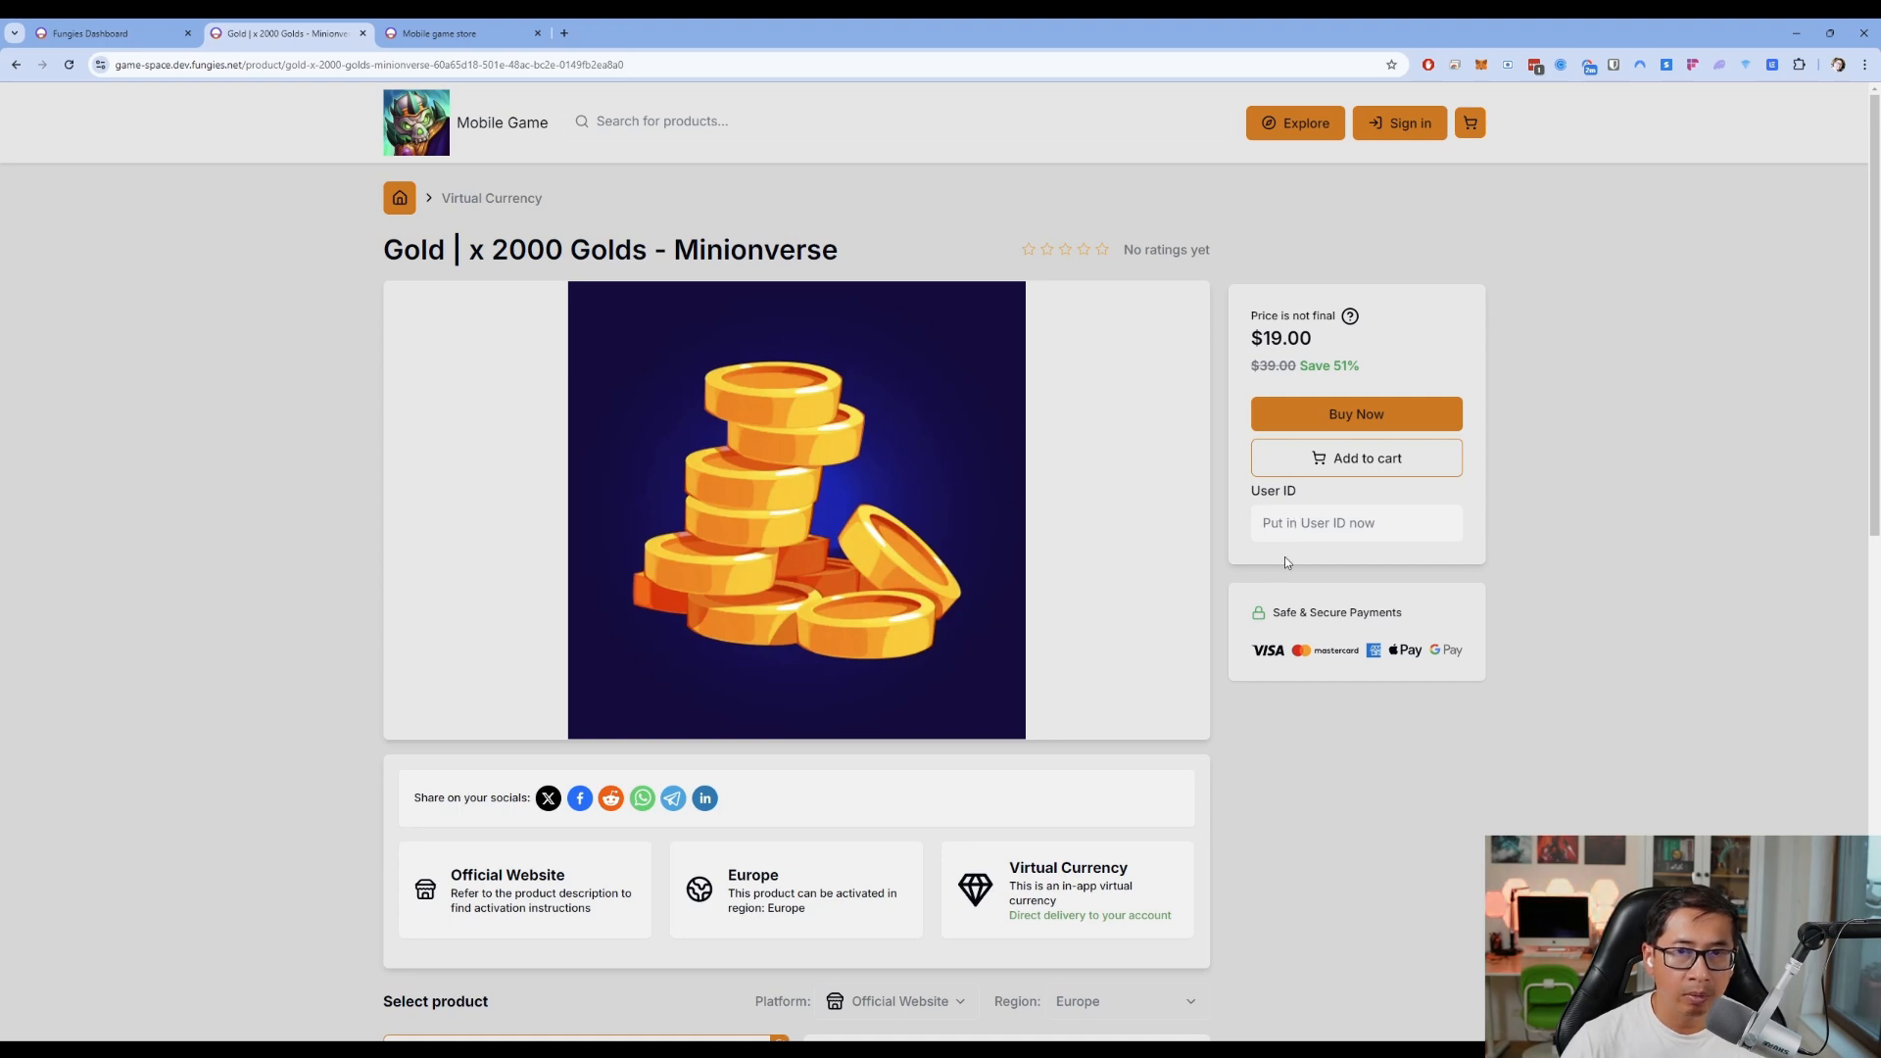
pyautogui.click(1320, 472)
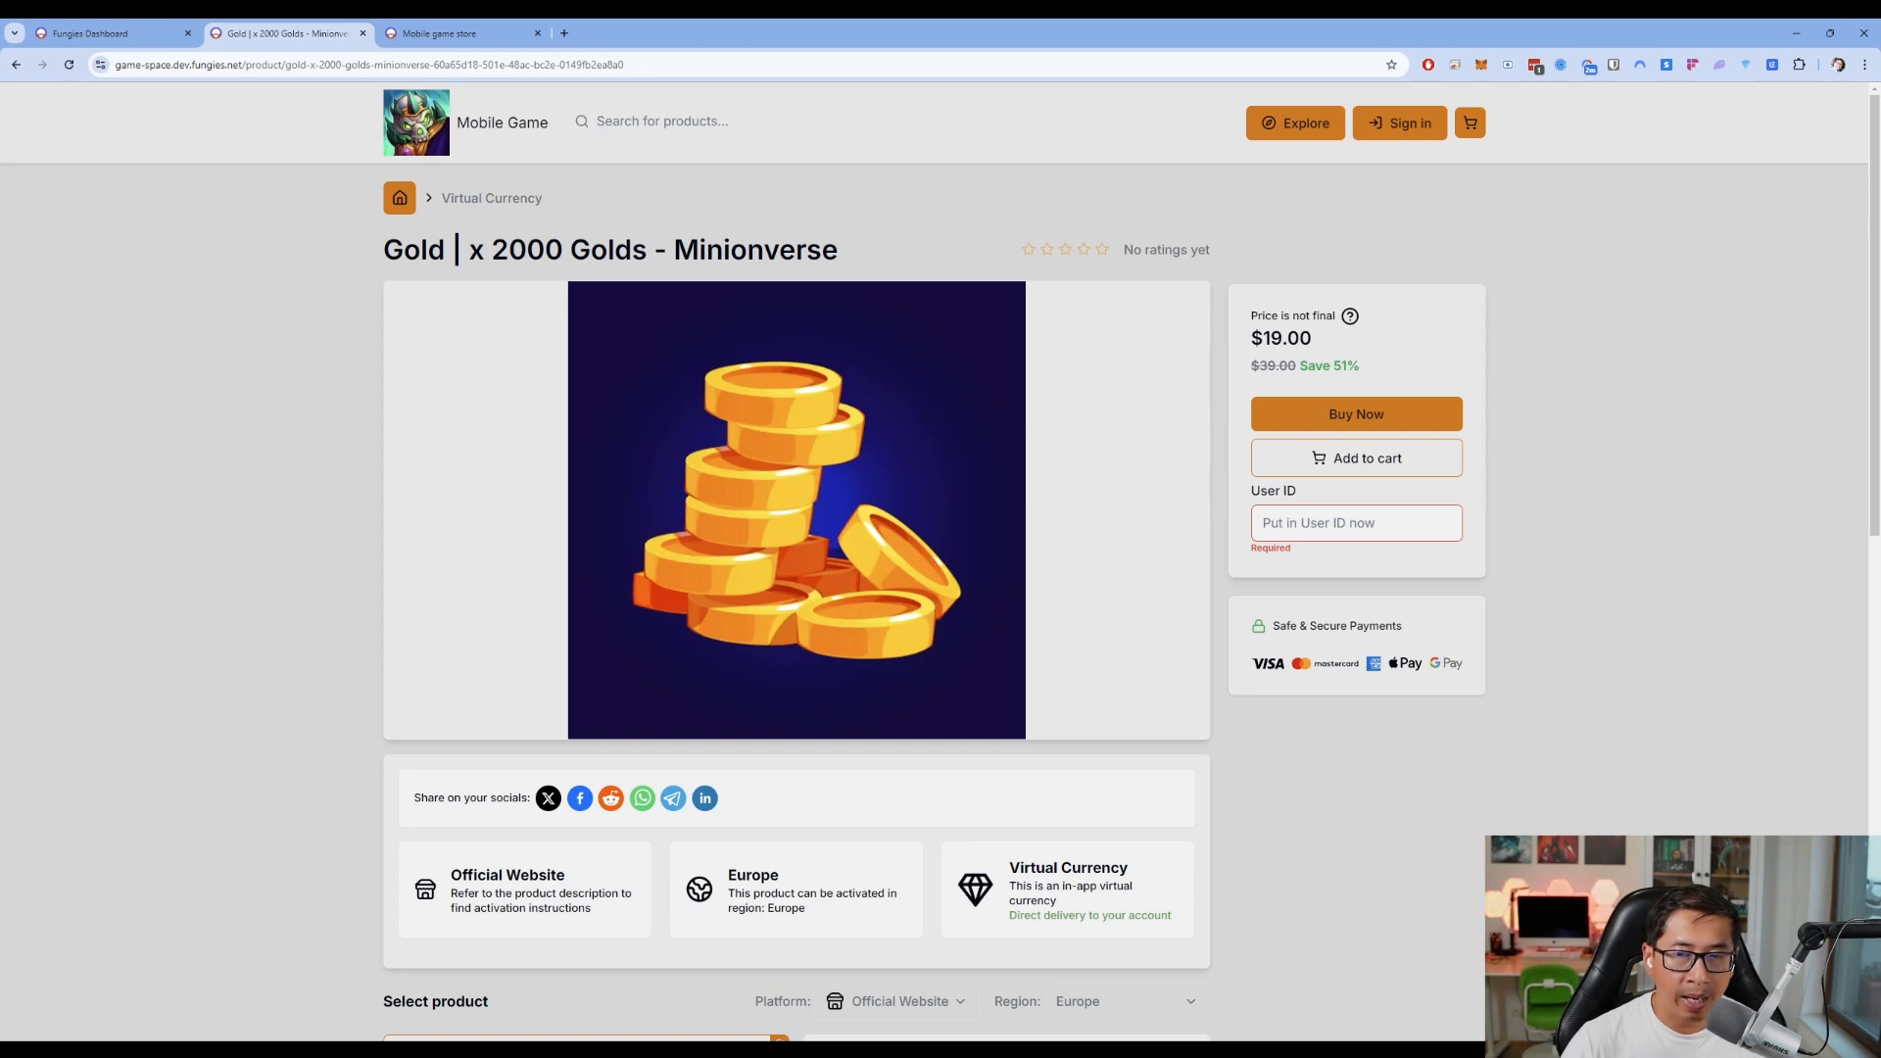
pyautogui.write('23234234')
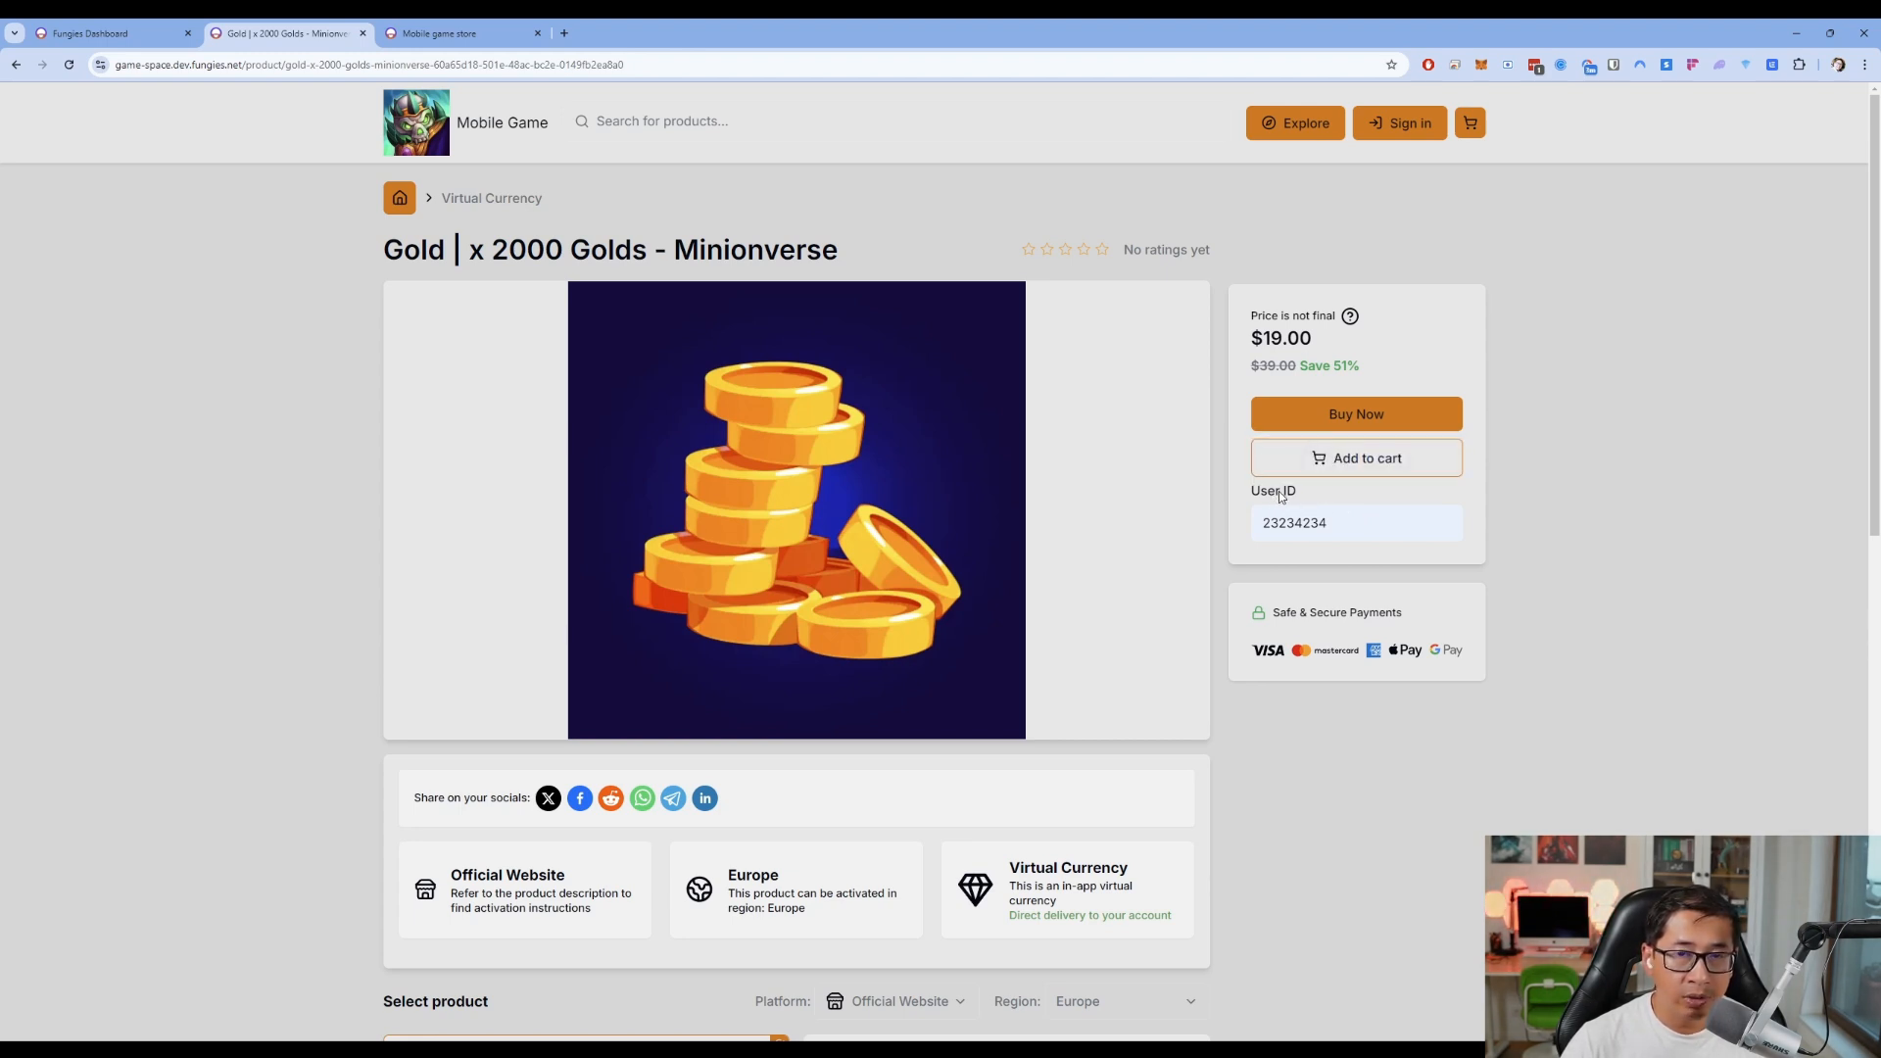
pyautogui.scroll(-1, 1306, 502)
pyautogui.scroll(1, 1351, 548)
pyautogui.click(1357, 458)
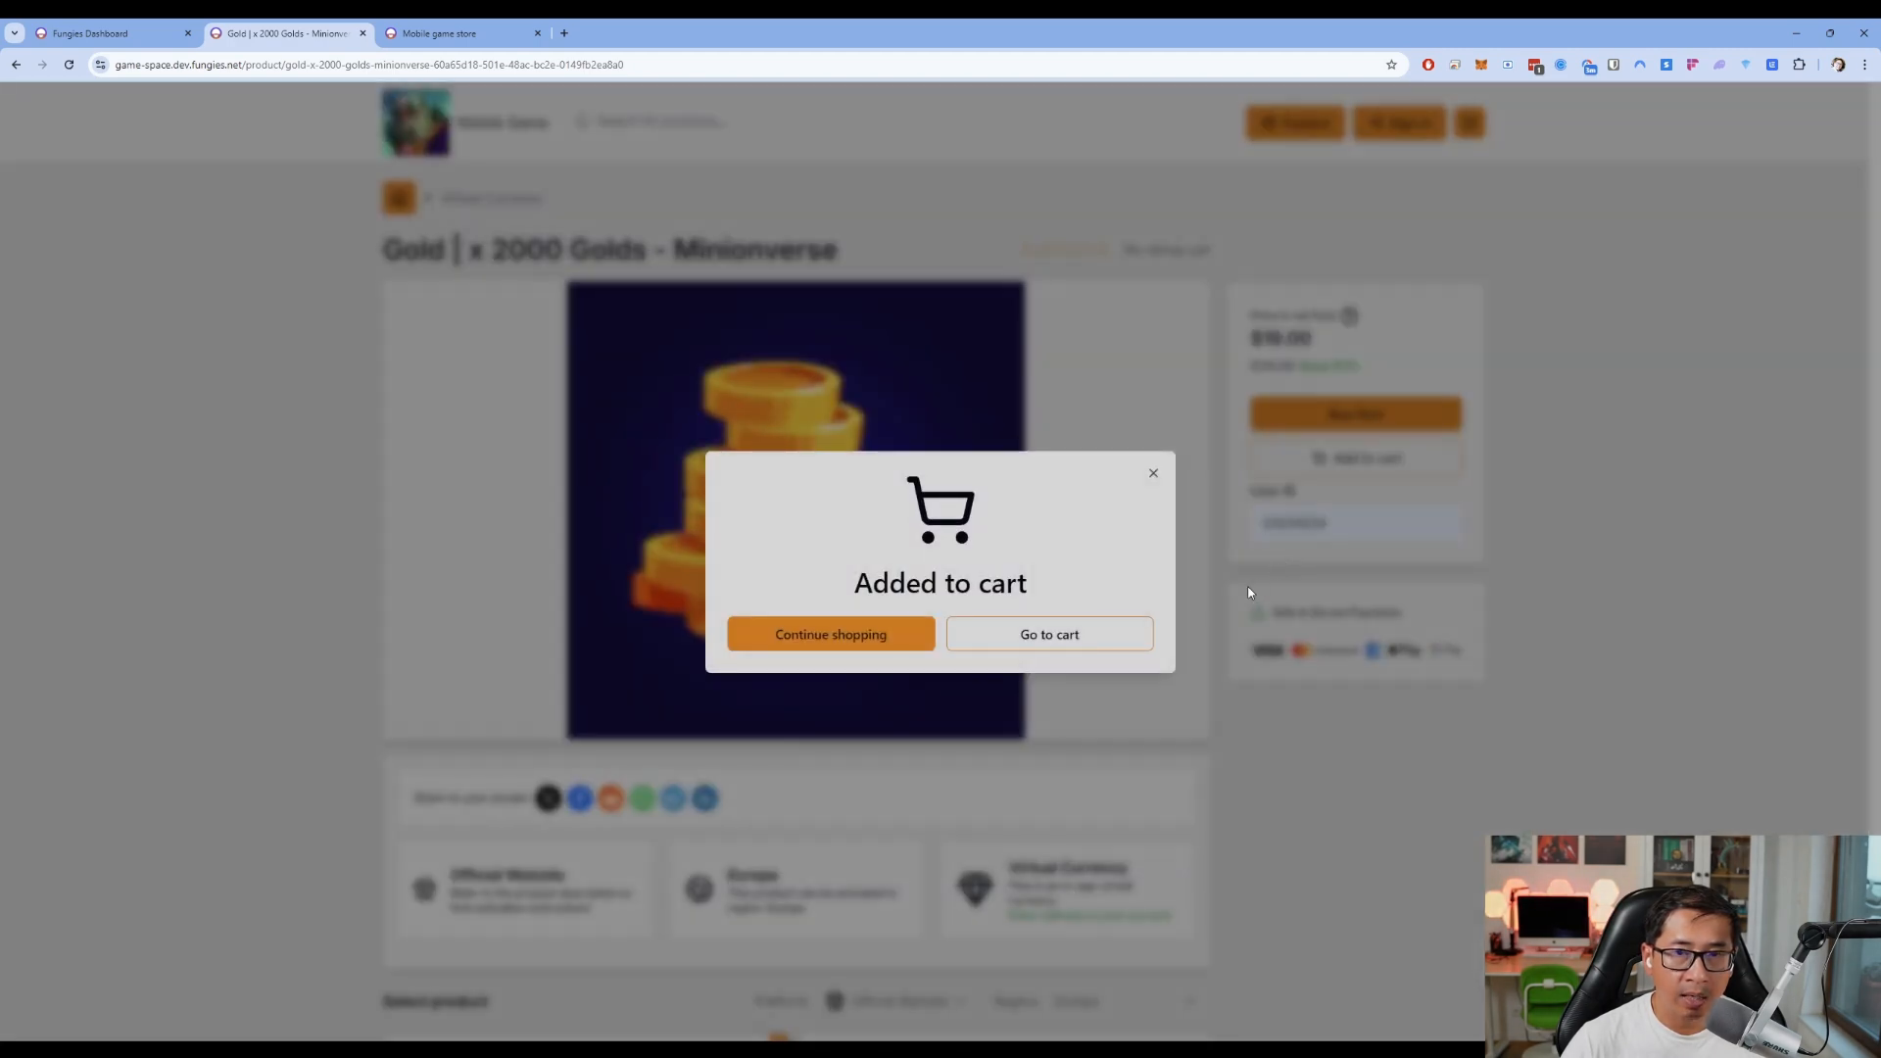
pyautogui.click(1235, 766)
# Add the x 1000 Golds pack with the same User ID and go to the cart
pyautogui.scroll(-3, 1215, 784)
pyautogui.click(1016, 879)
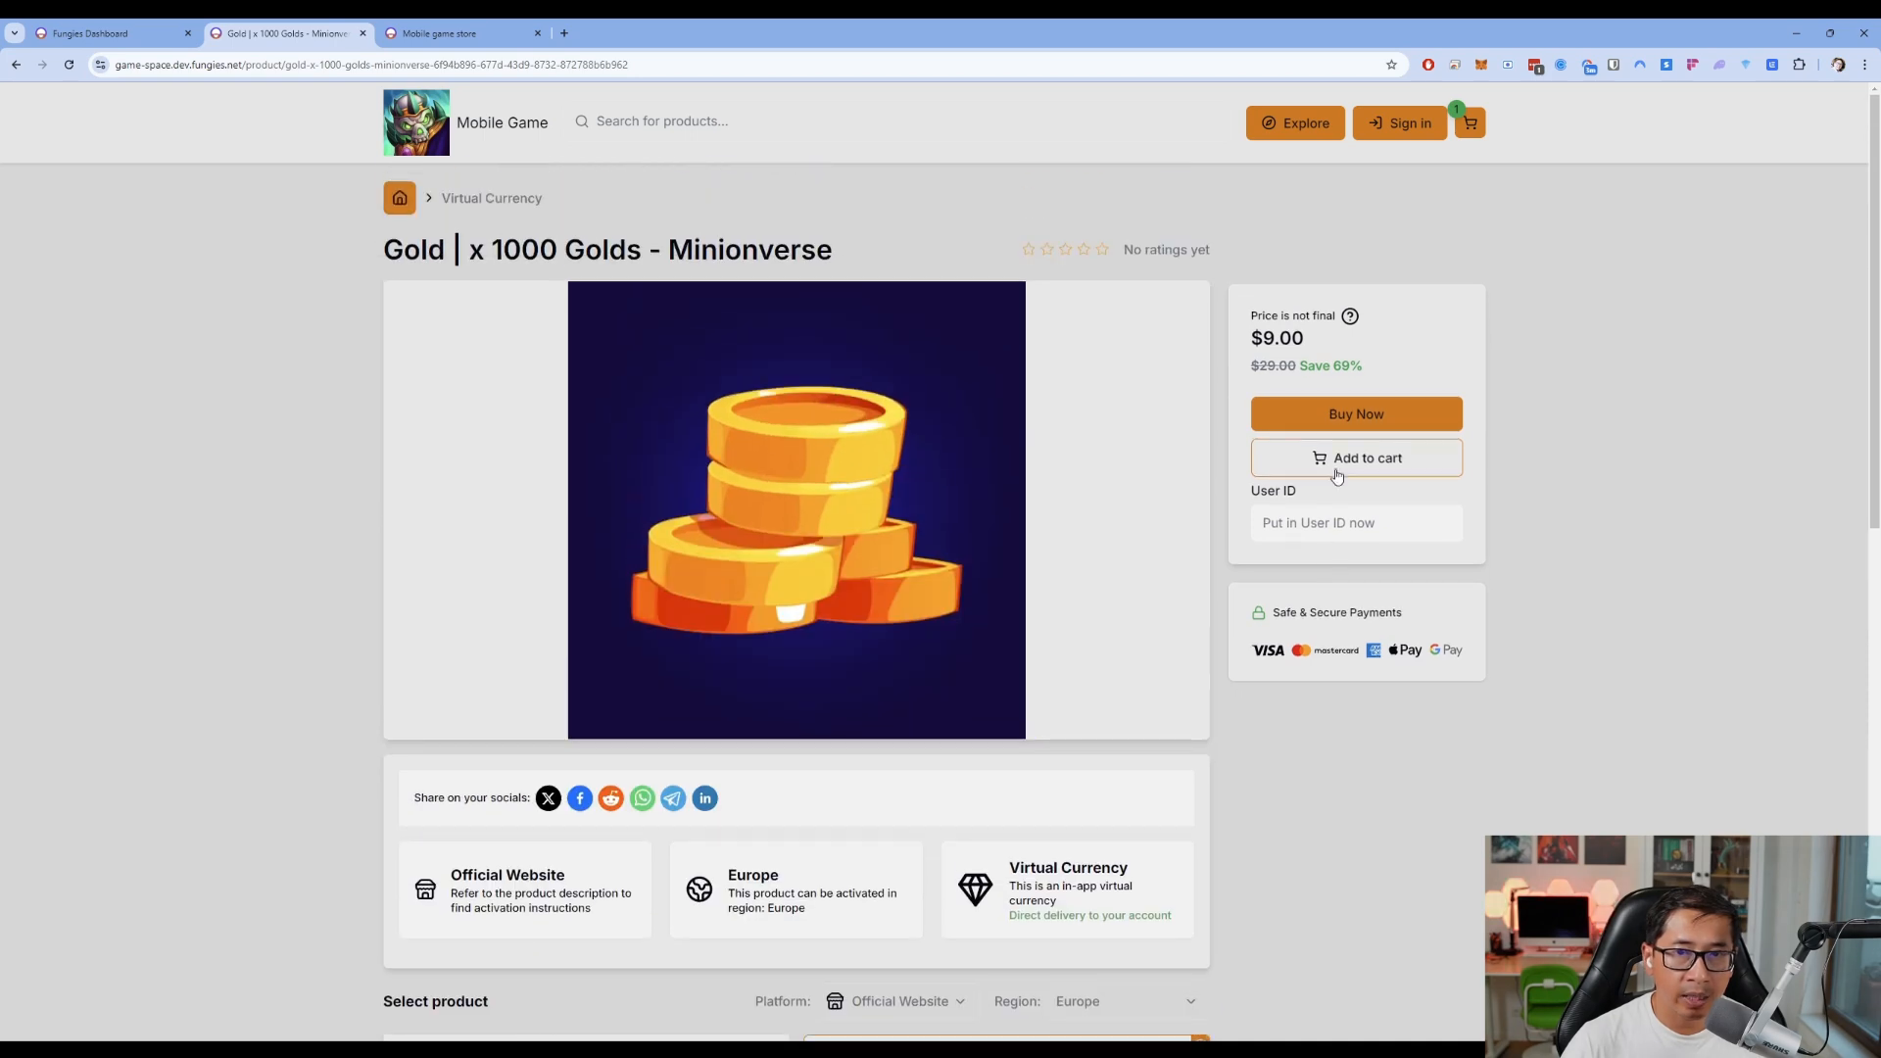
pyautogui.doubleClick(1386, 534)
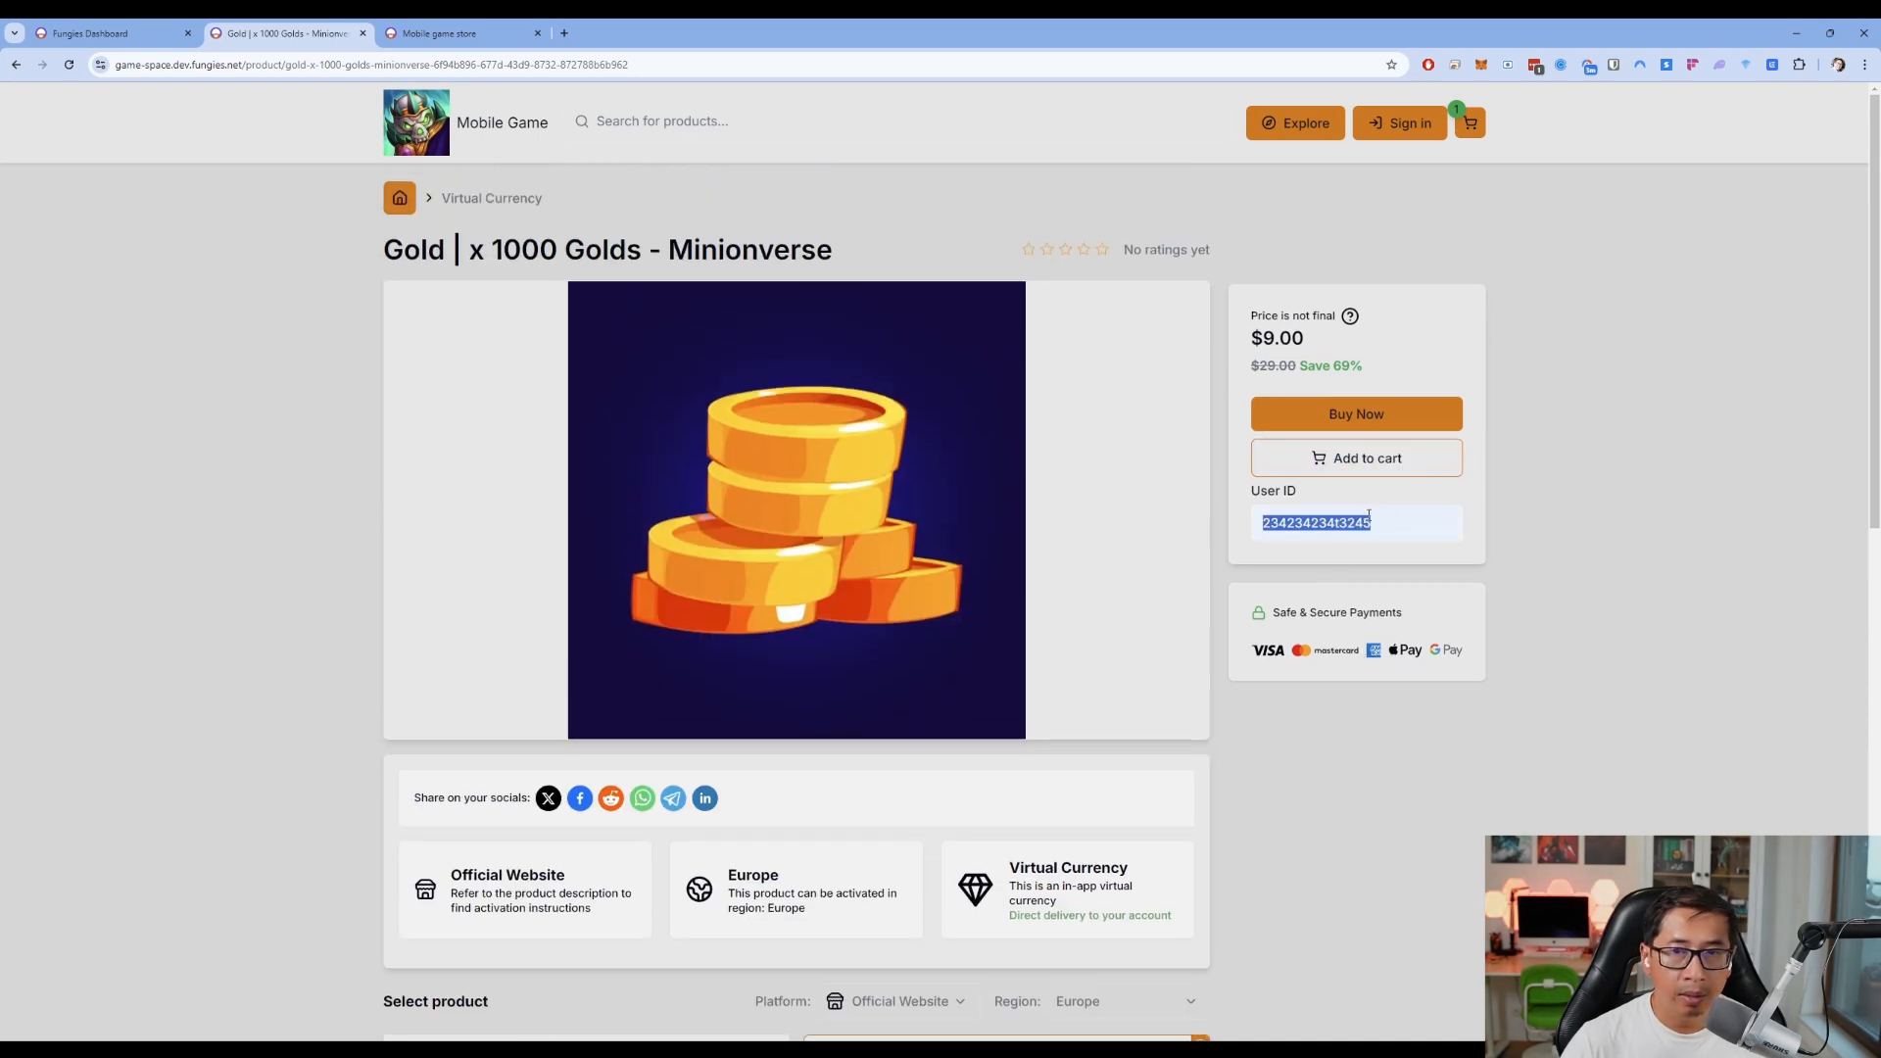
pyautogui.click(1360, 461)
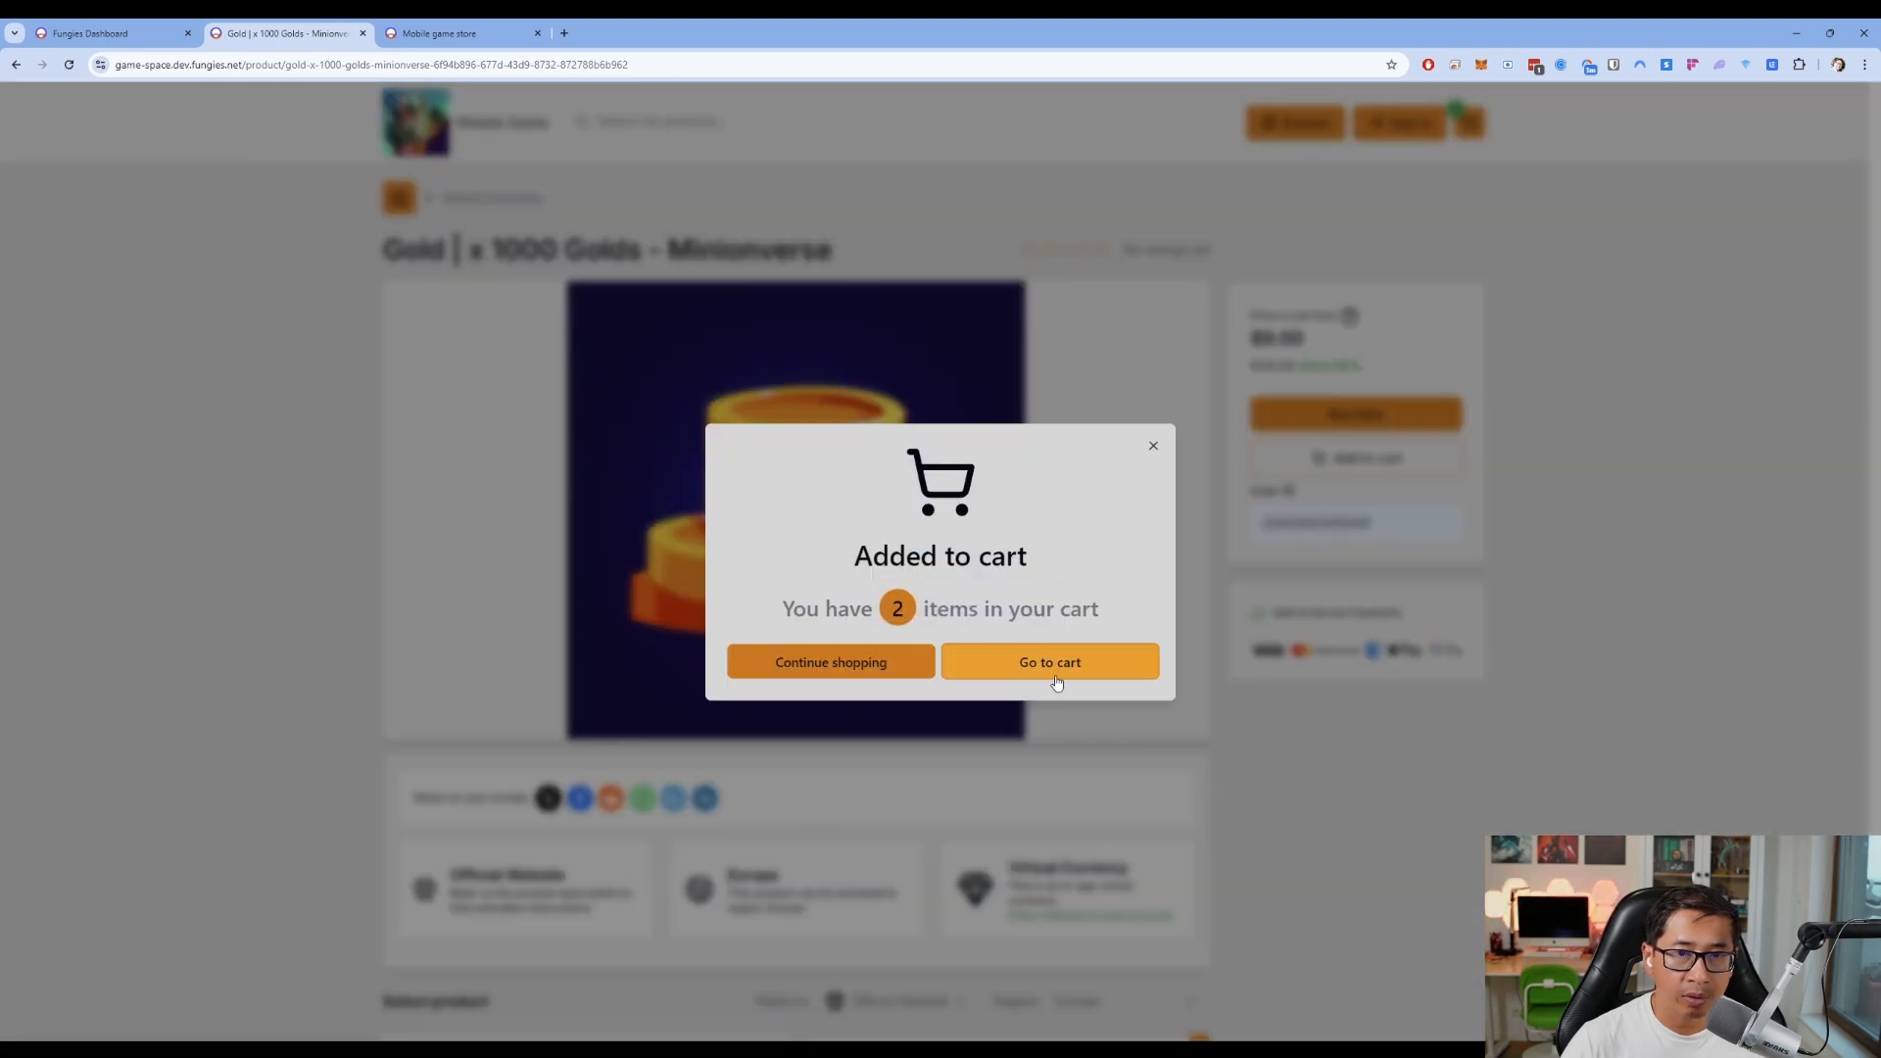
pyautogui.click(1054, 676)
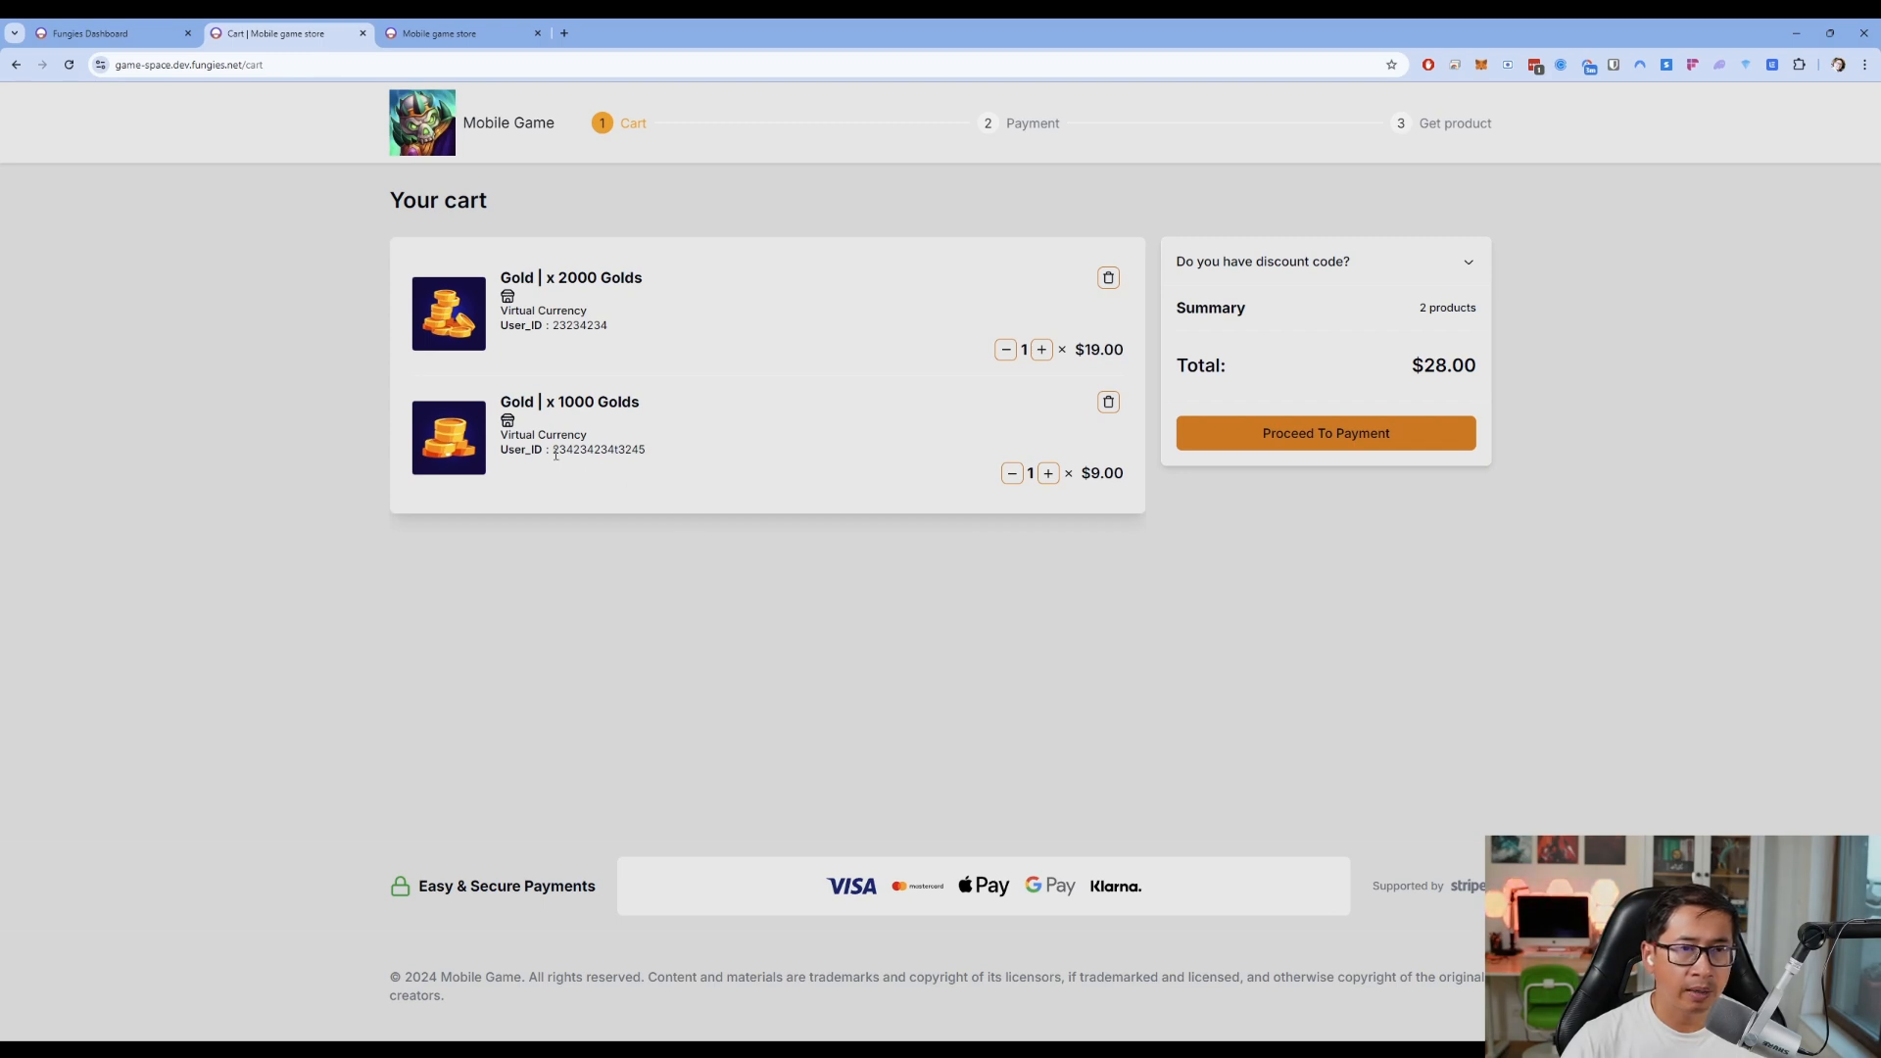
# Raise both Gold packs to quantity 2 for a $56.00 total and reveal the discount code field
pyautogui.moveTo(553, 453); pyautogui.dragTo(647, 450)
pyautogui.click(626, 456)
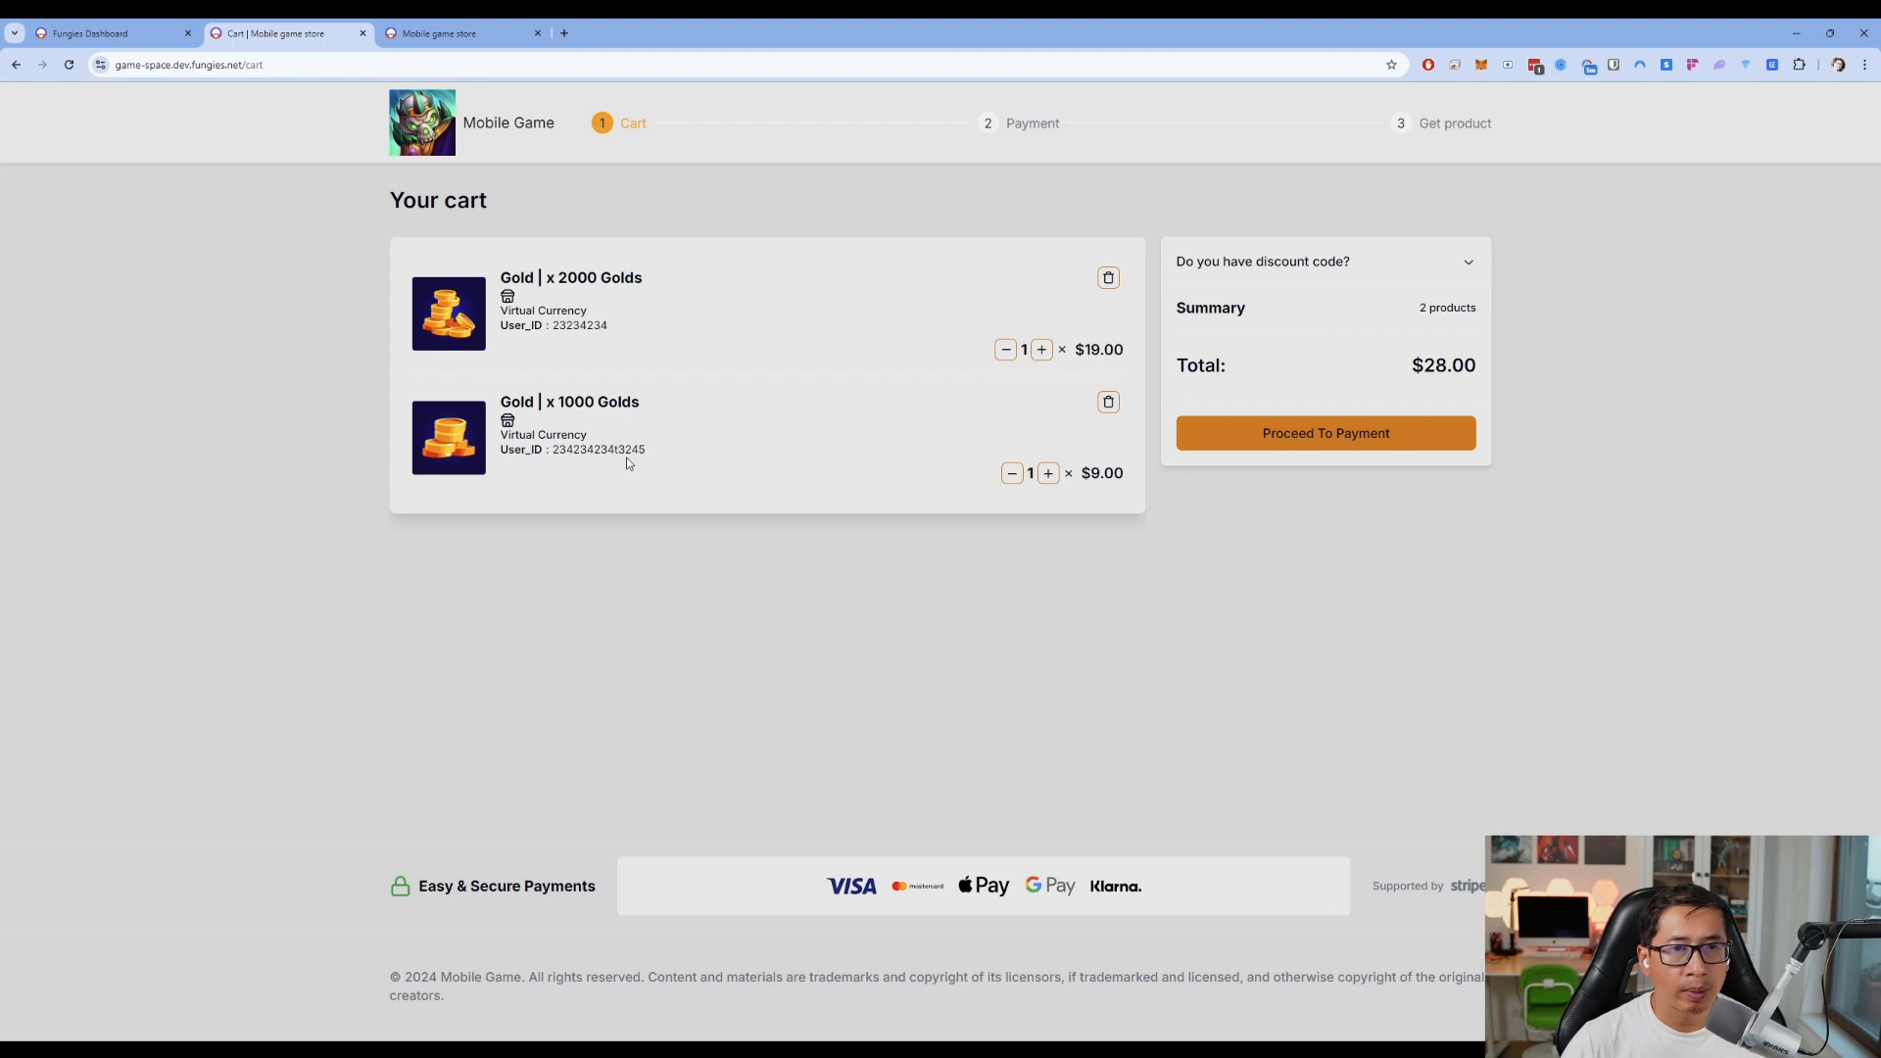
pyautogui.click(1041, 350)
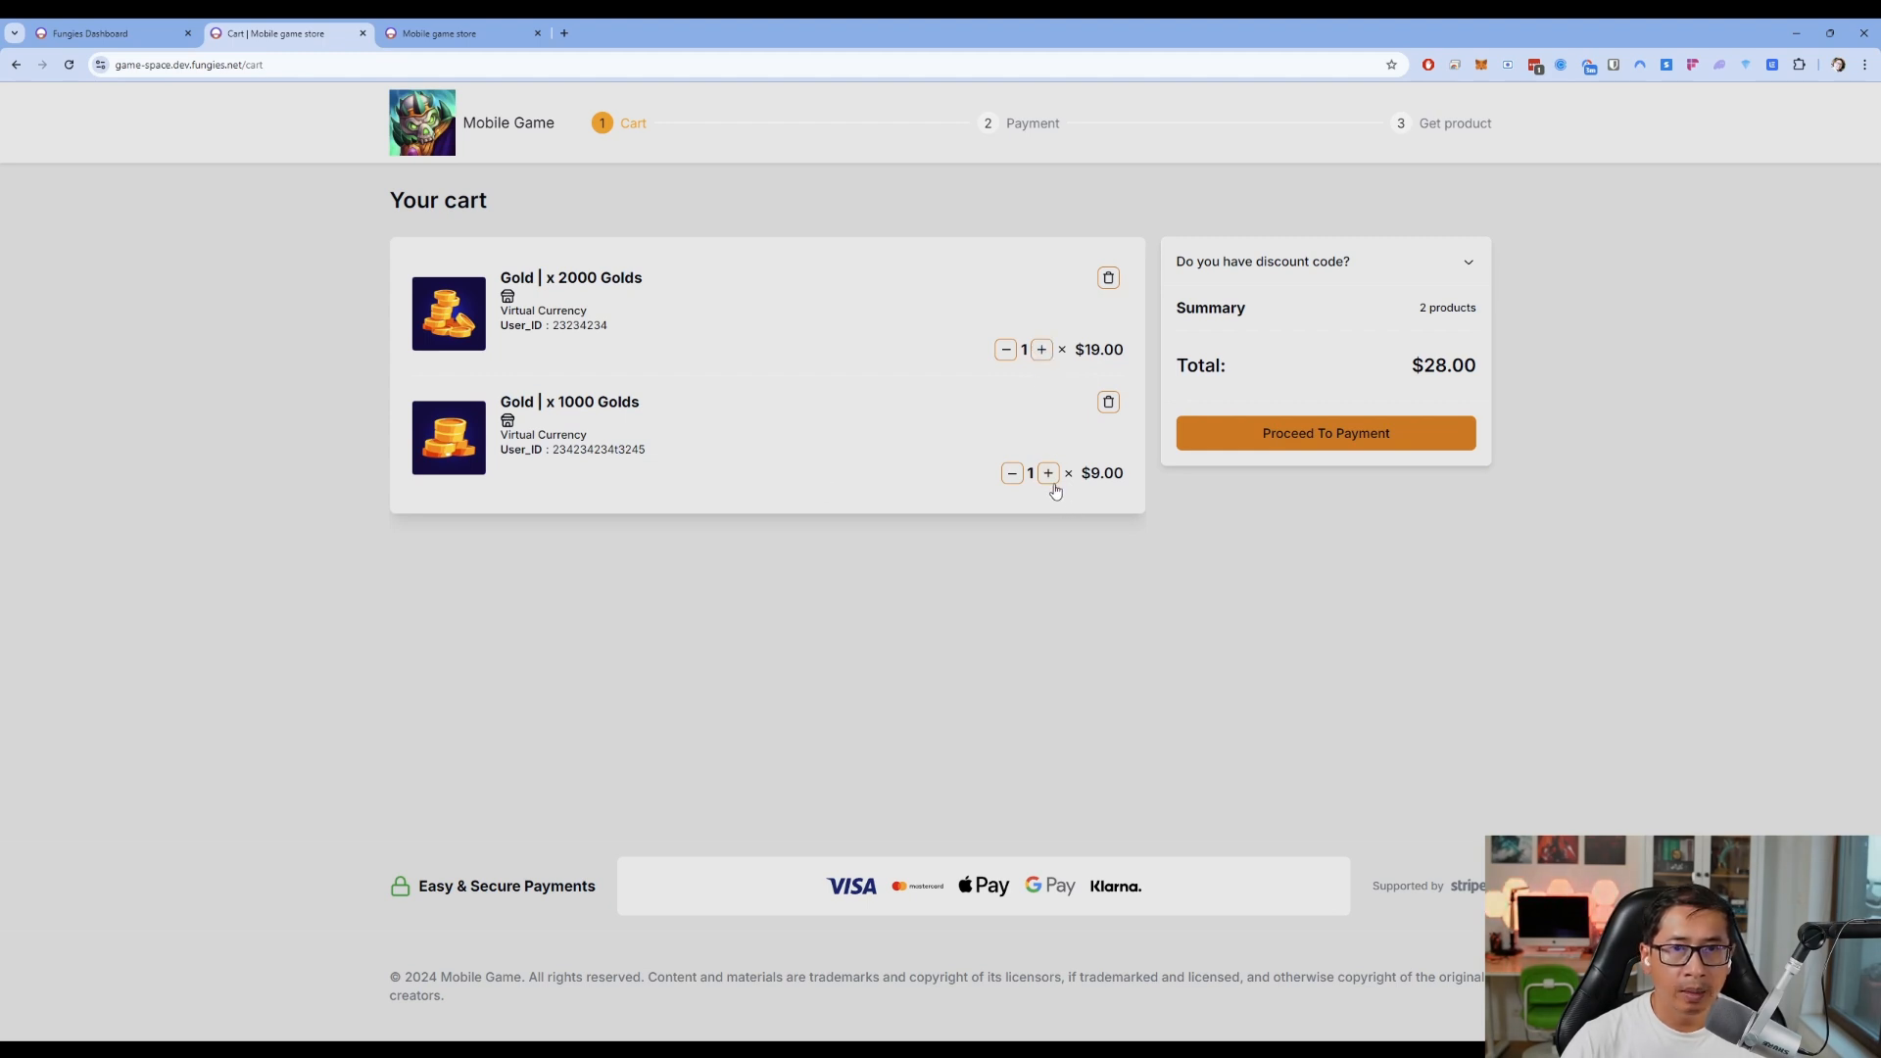
pyautogui.click(1048, 473)
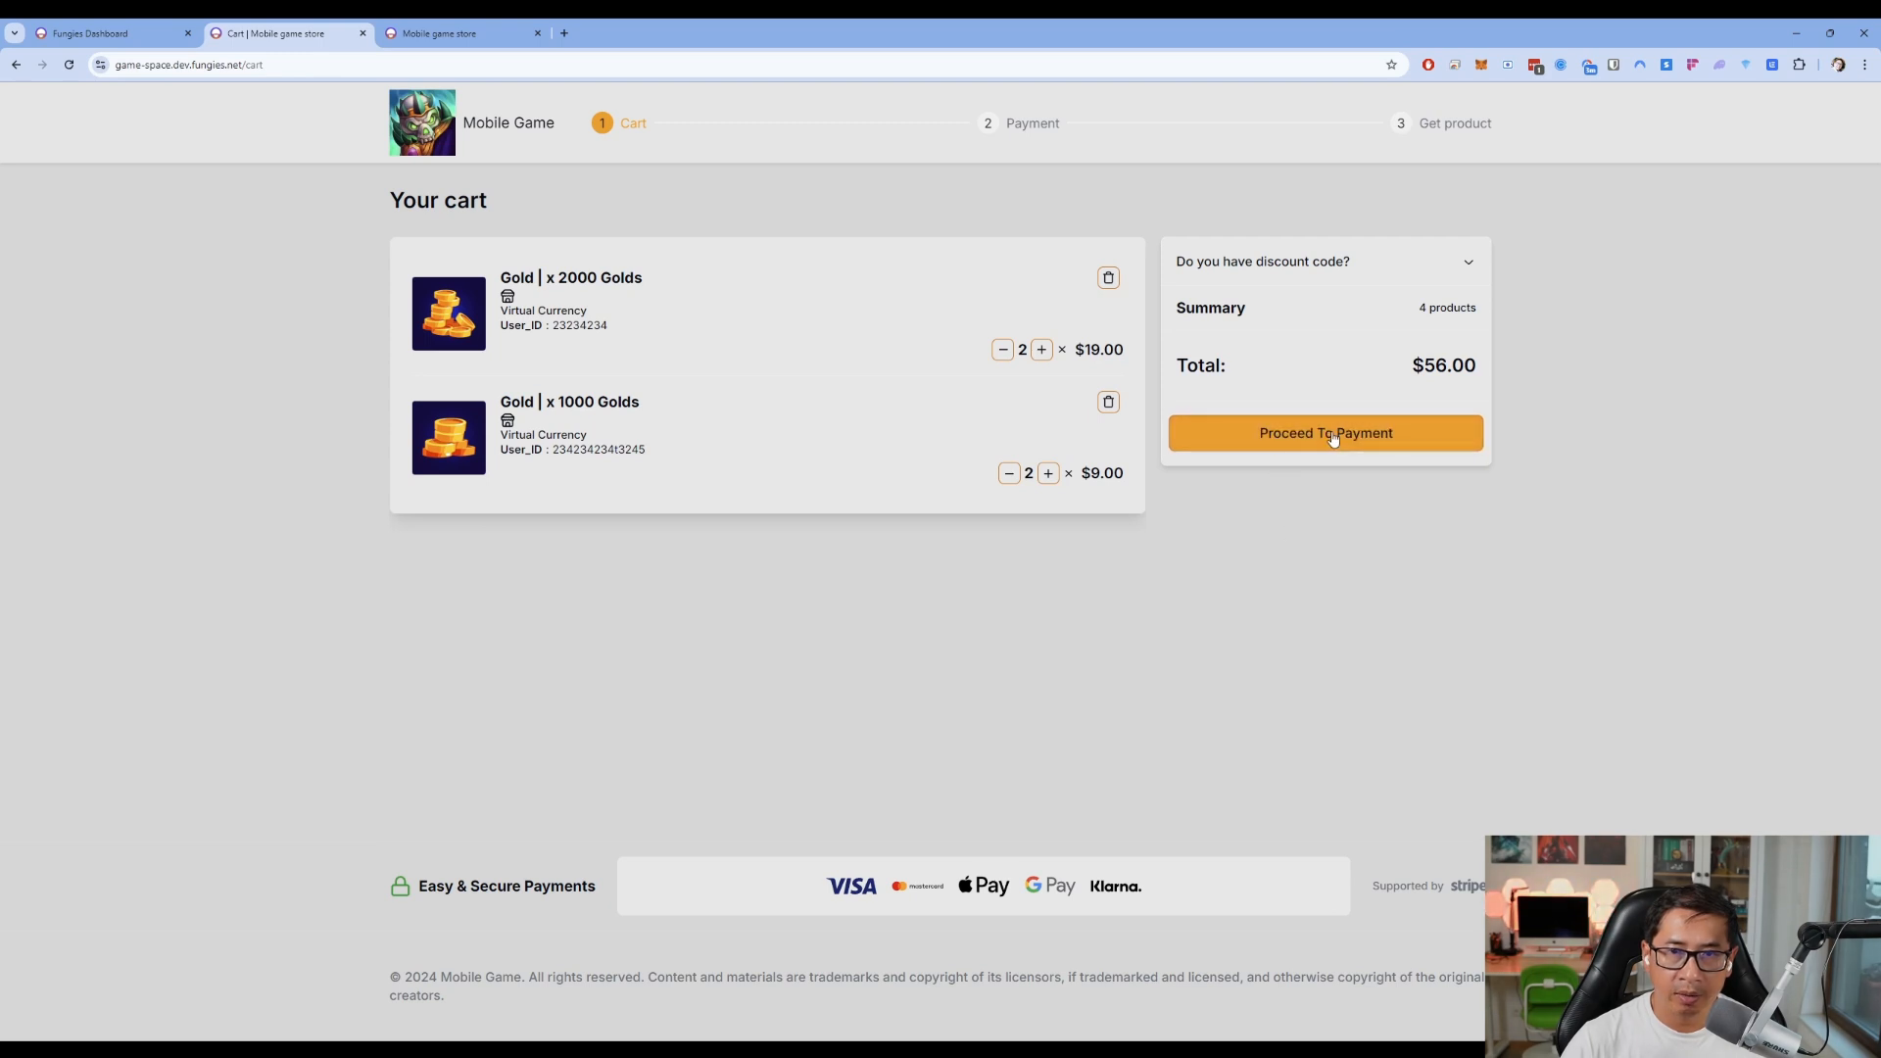
pyautogui.click(1330, 268)
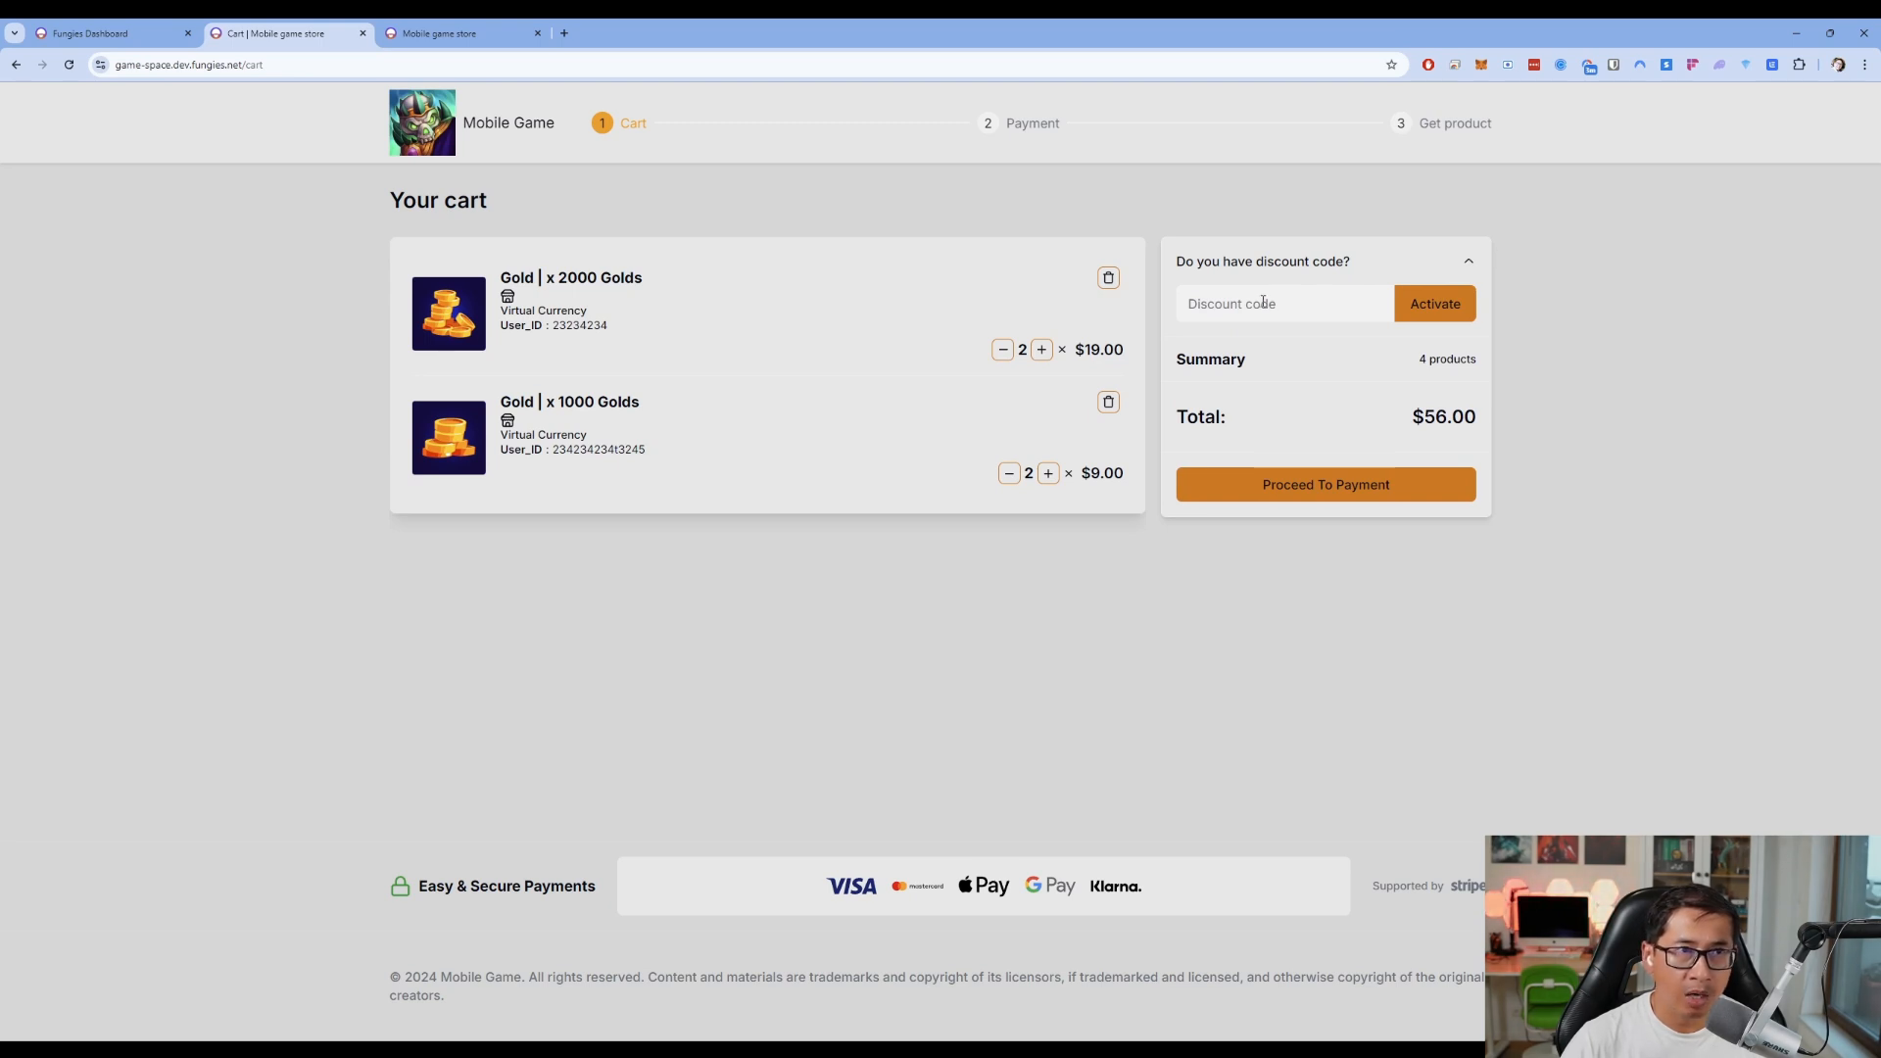
pyautogui.click(153, 26)
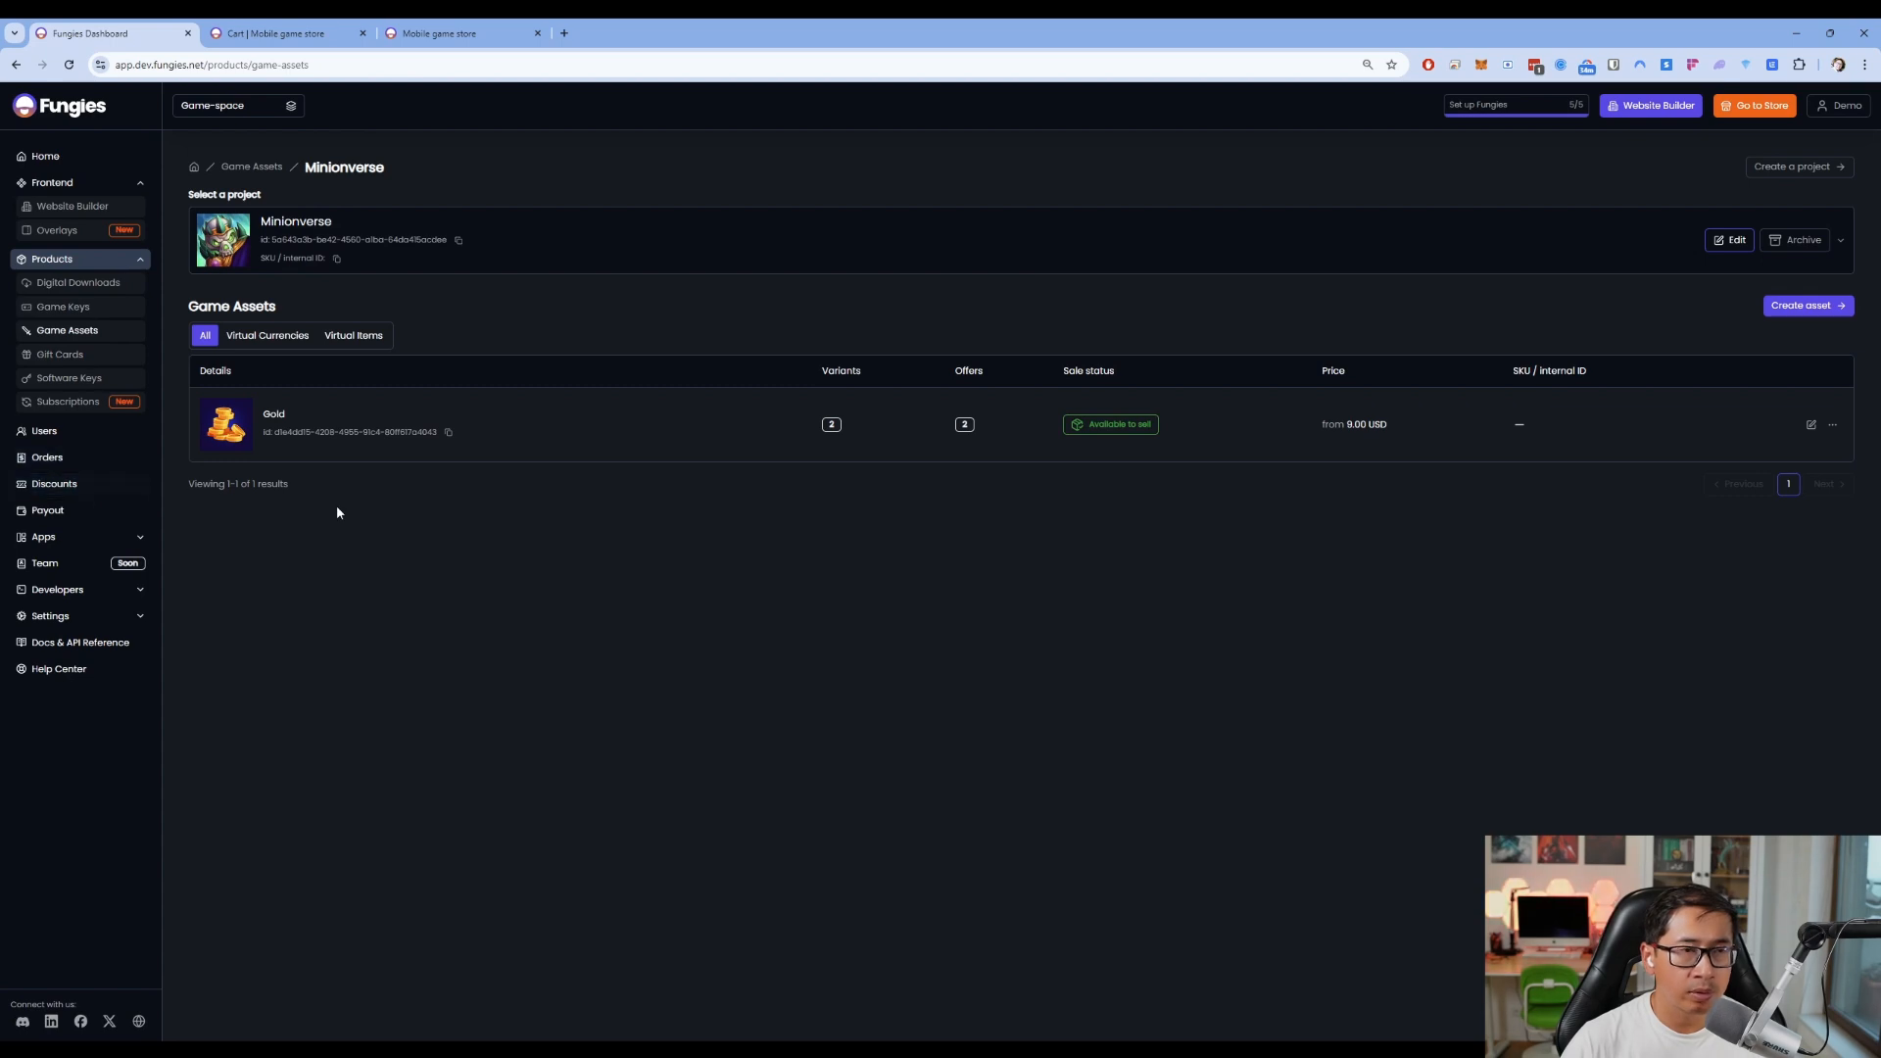
# Create a discount named '50%FF' with code 50OFF for 50% off, and copy the code
pyautogui.click(54, 485)
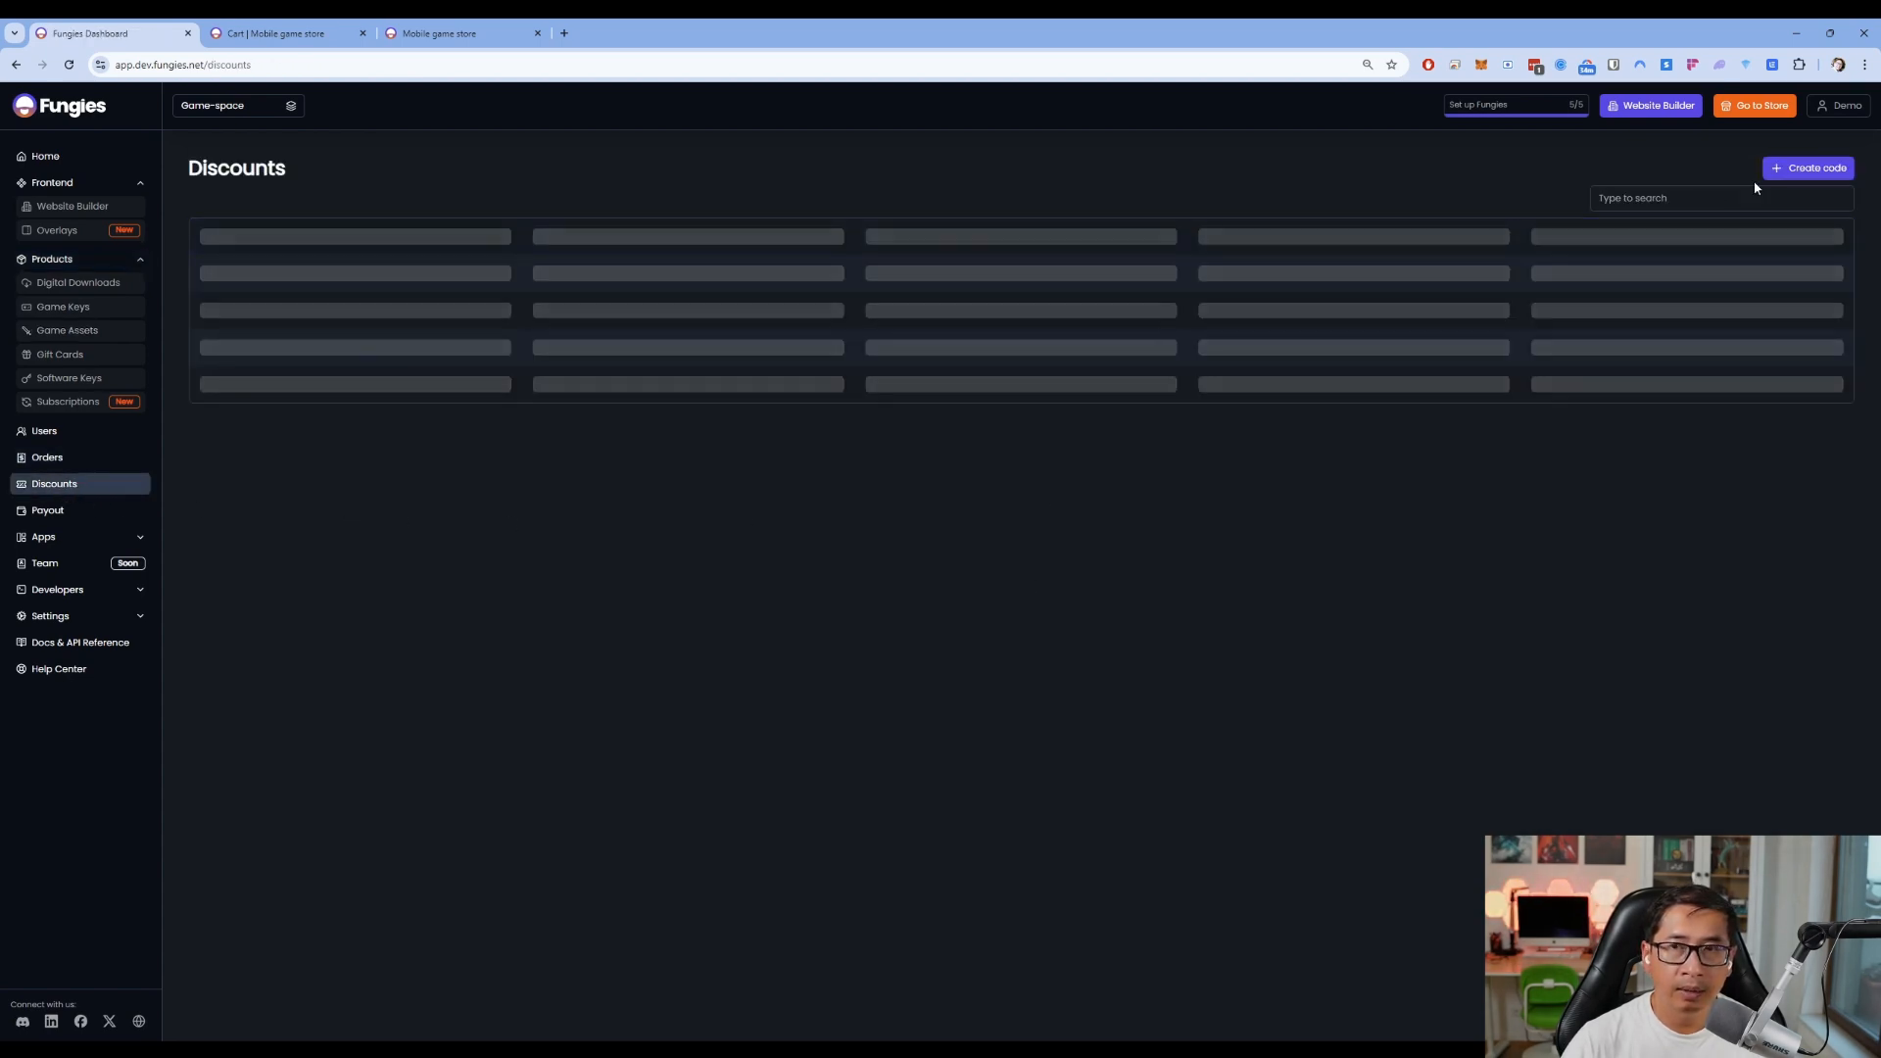
pyautogui.click(1808, 167)
pyautogui.click(1185, 171)
pyautogui.write('50%FF')
pyautogui.press('Tab')
pyautogui.write('50OFF')
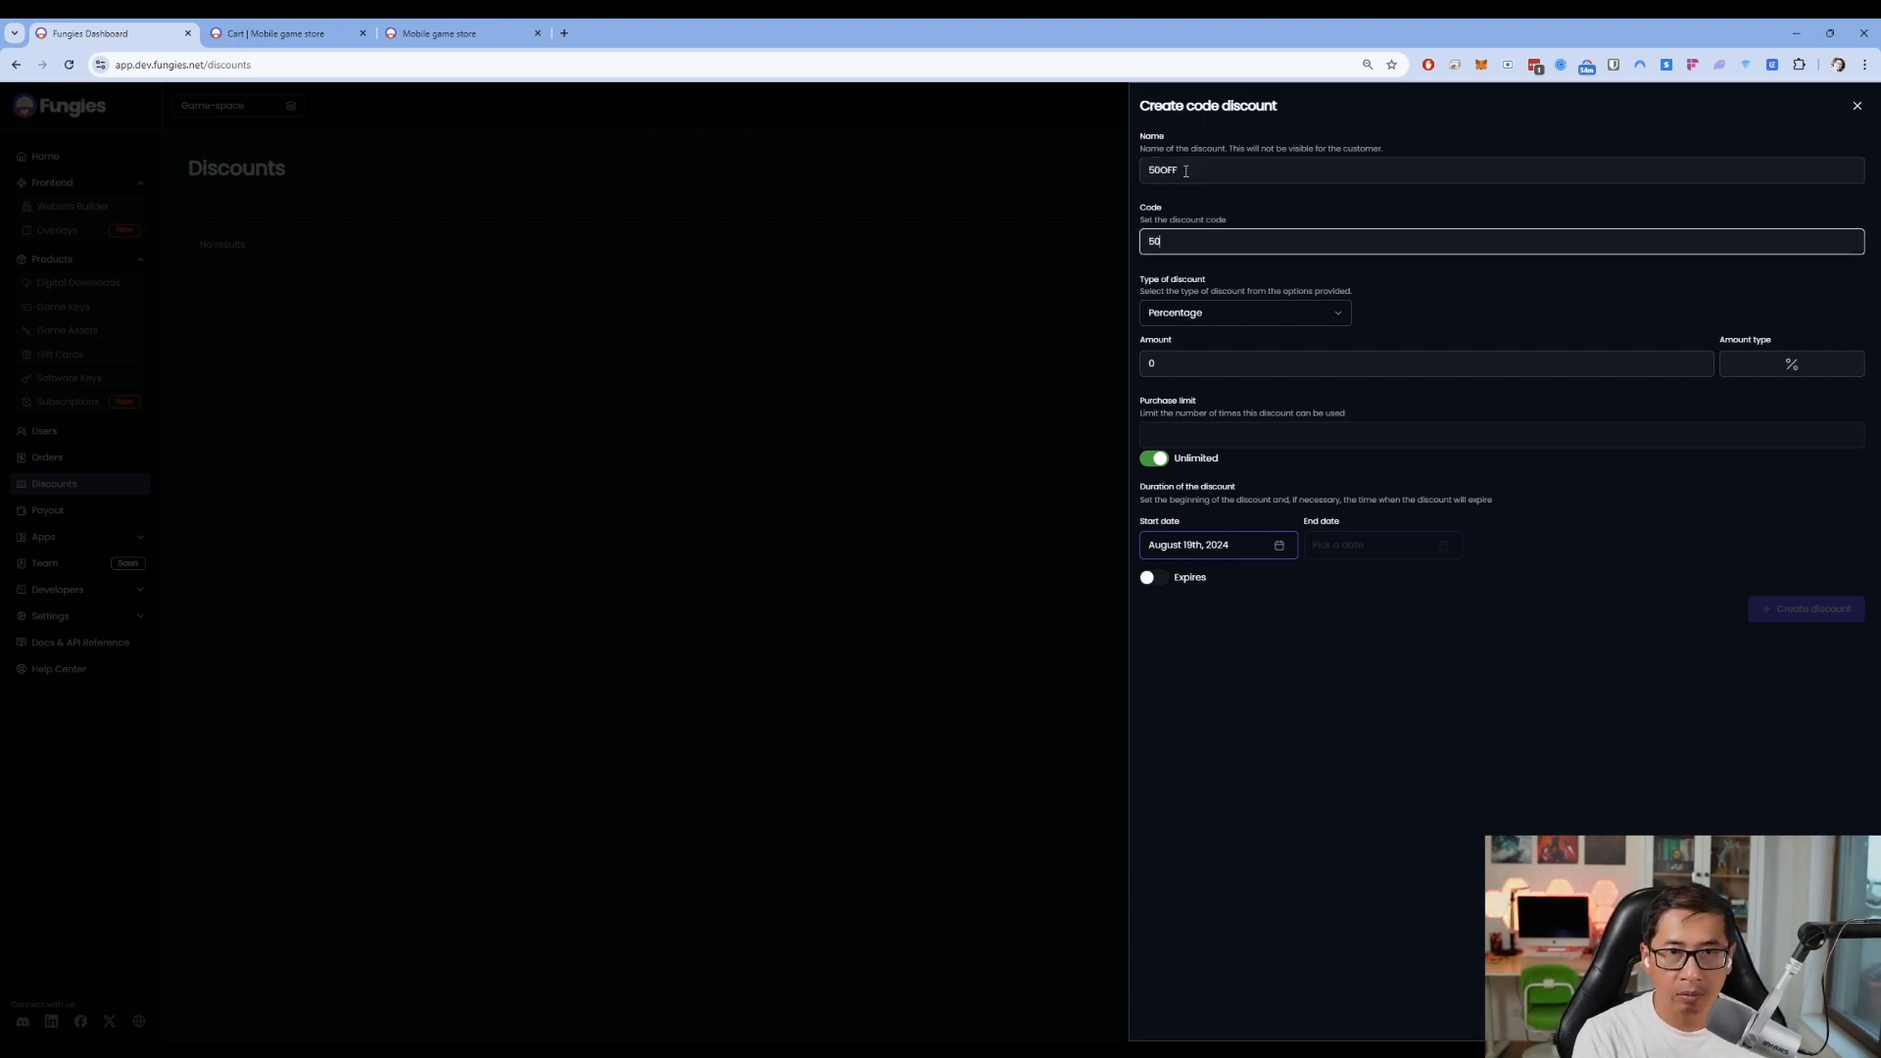
pyautogui.click(1165, 364)
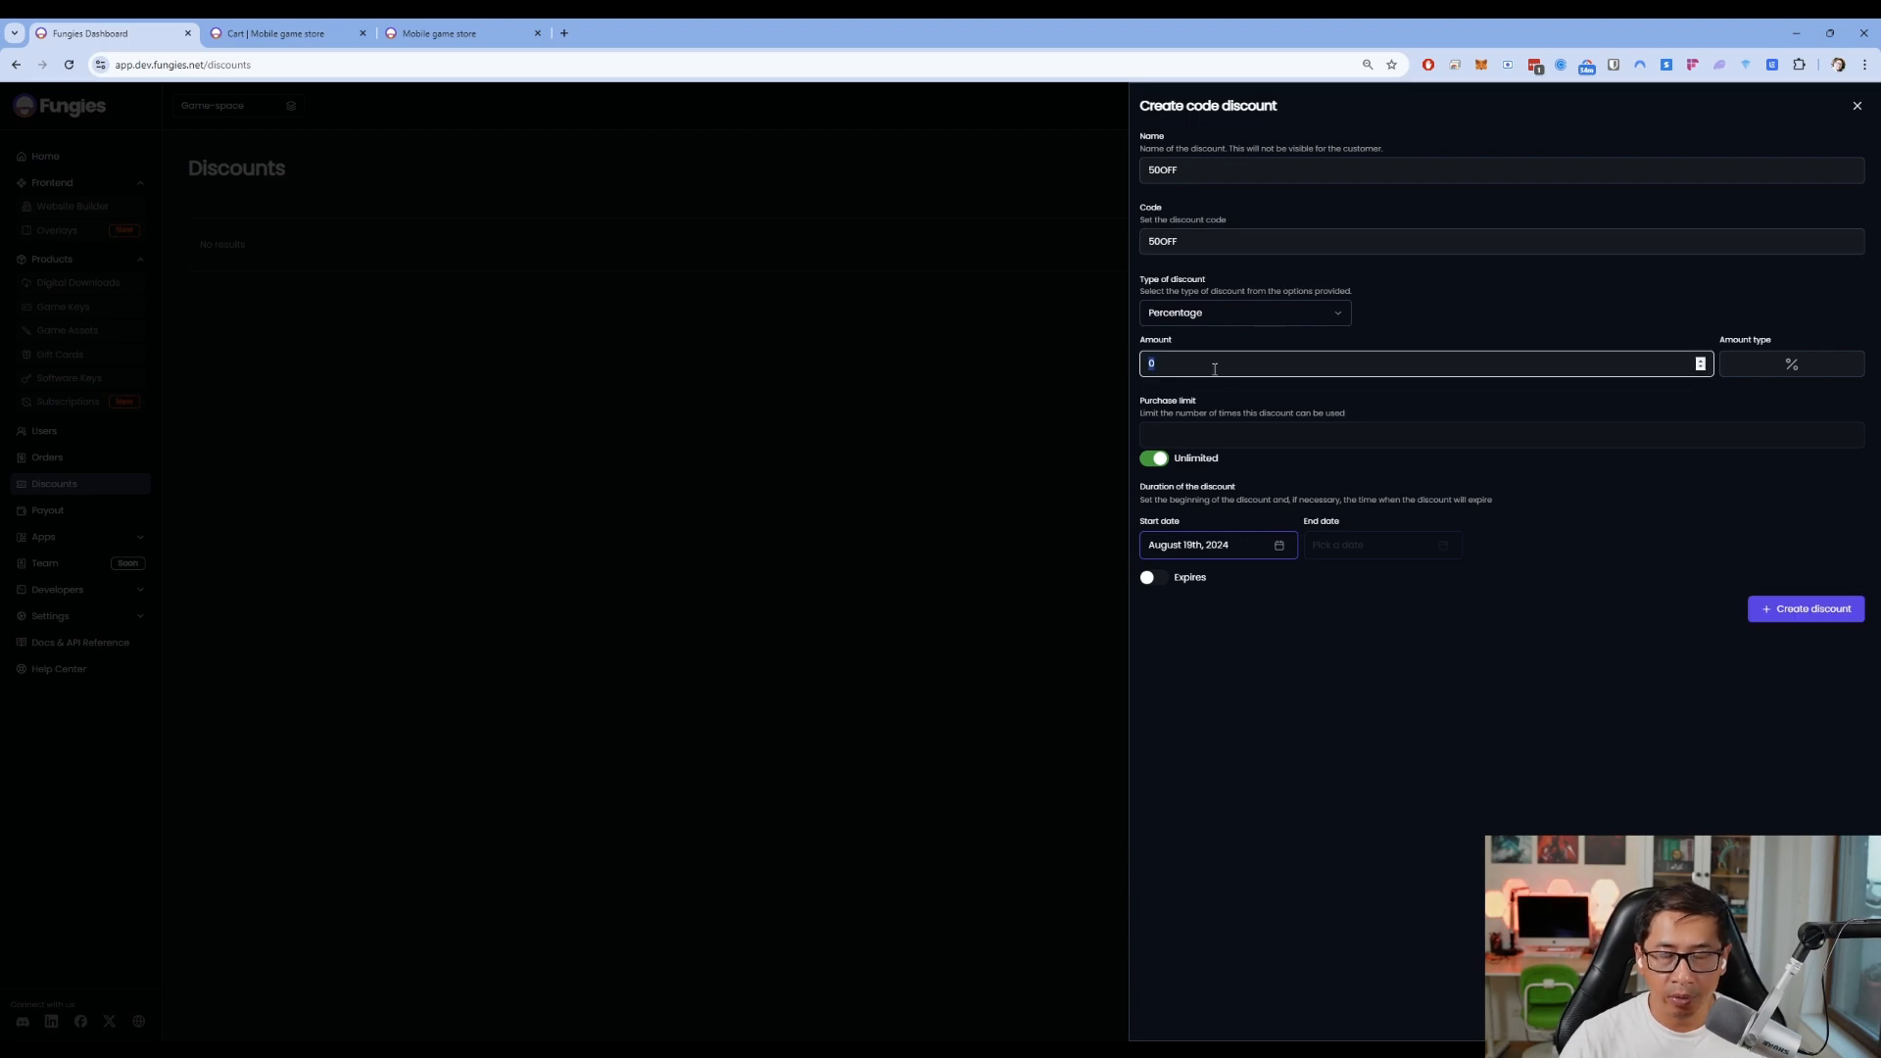
pyautogui.write('50')
pyautogui.click(1458, 696)
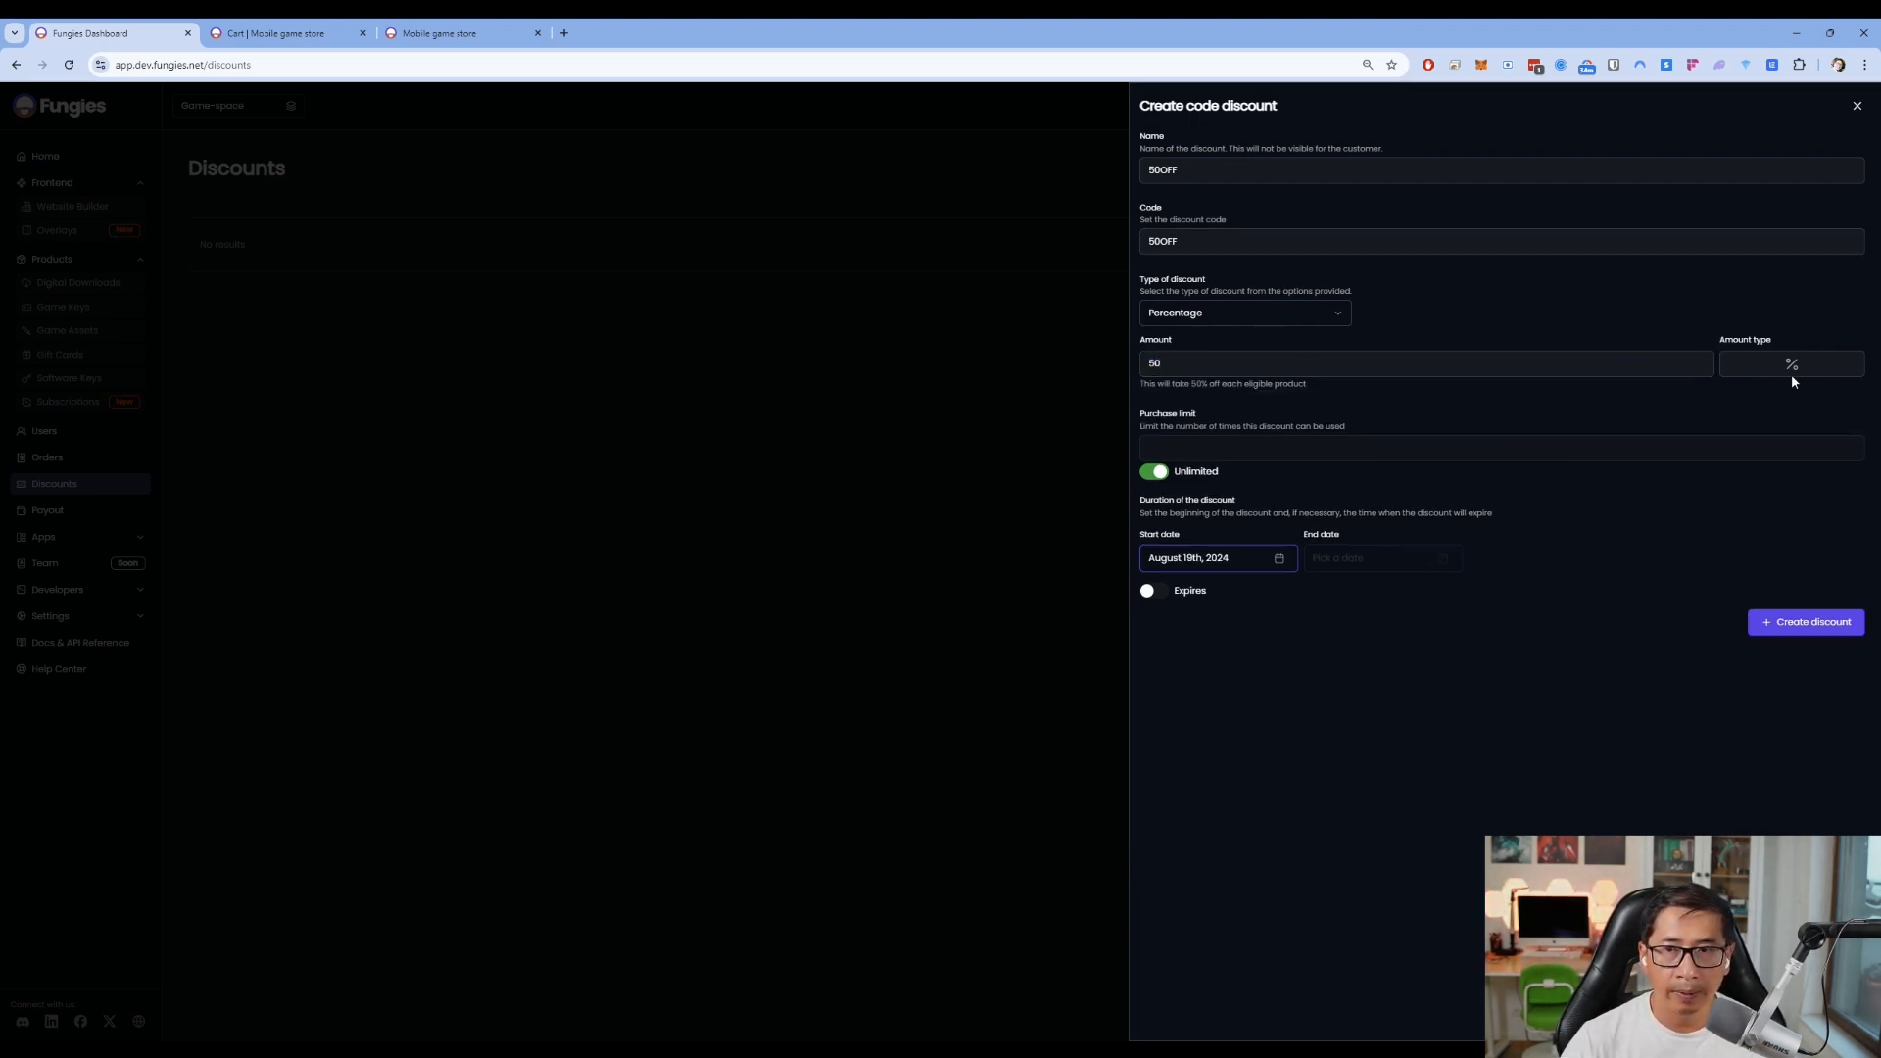
pyautogui.click(1789, 624)
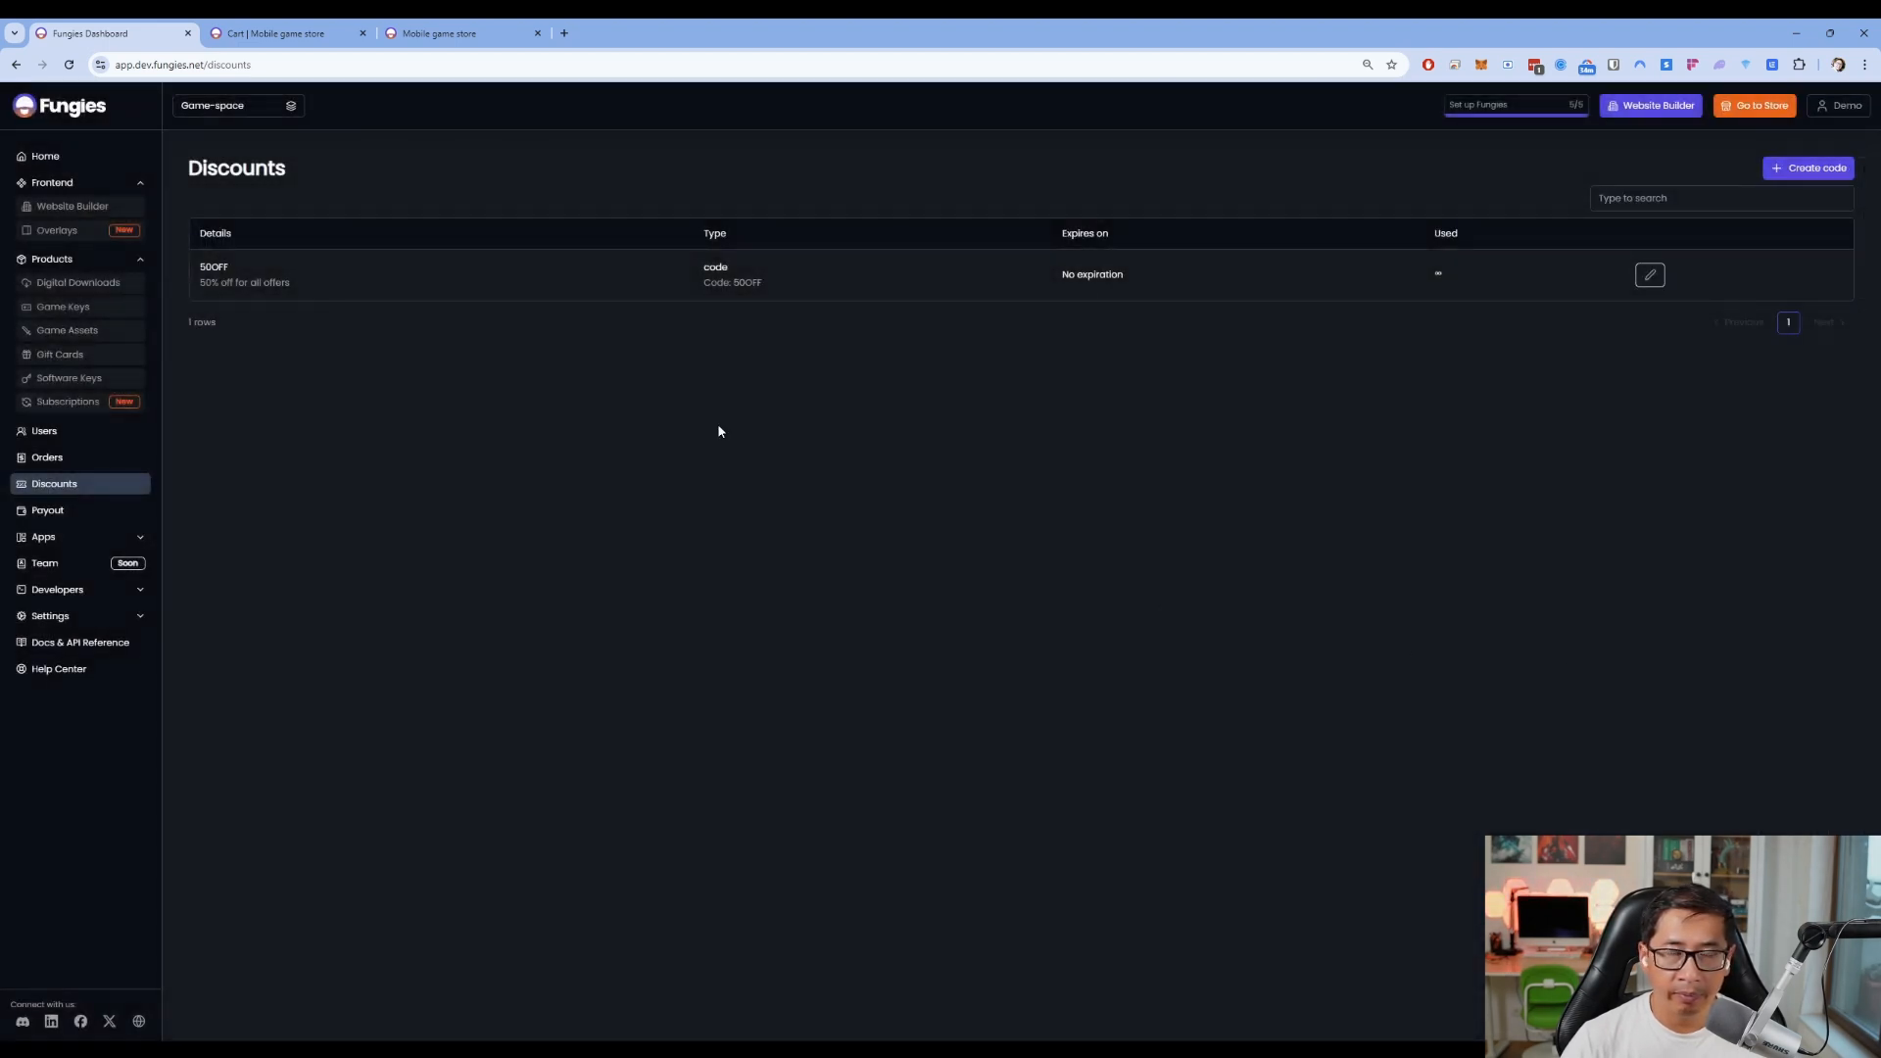
pyautogui.doubleClick(746, 282)
pyautogui.hotkey('ctrl', 'c')
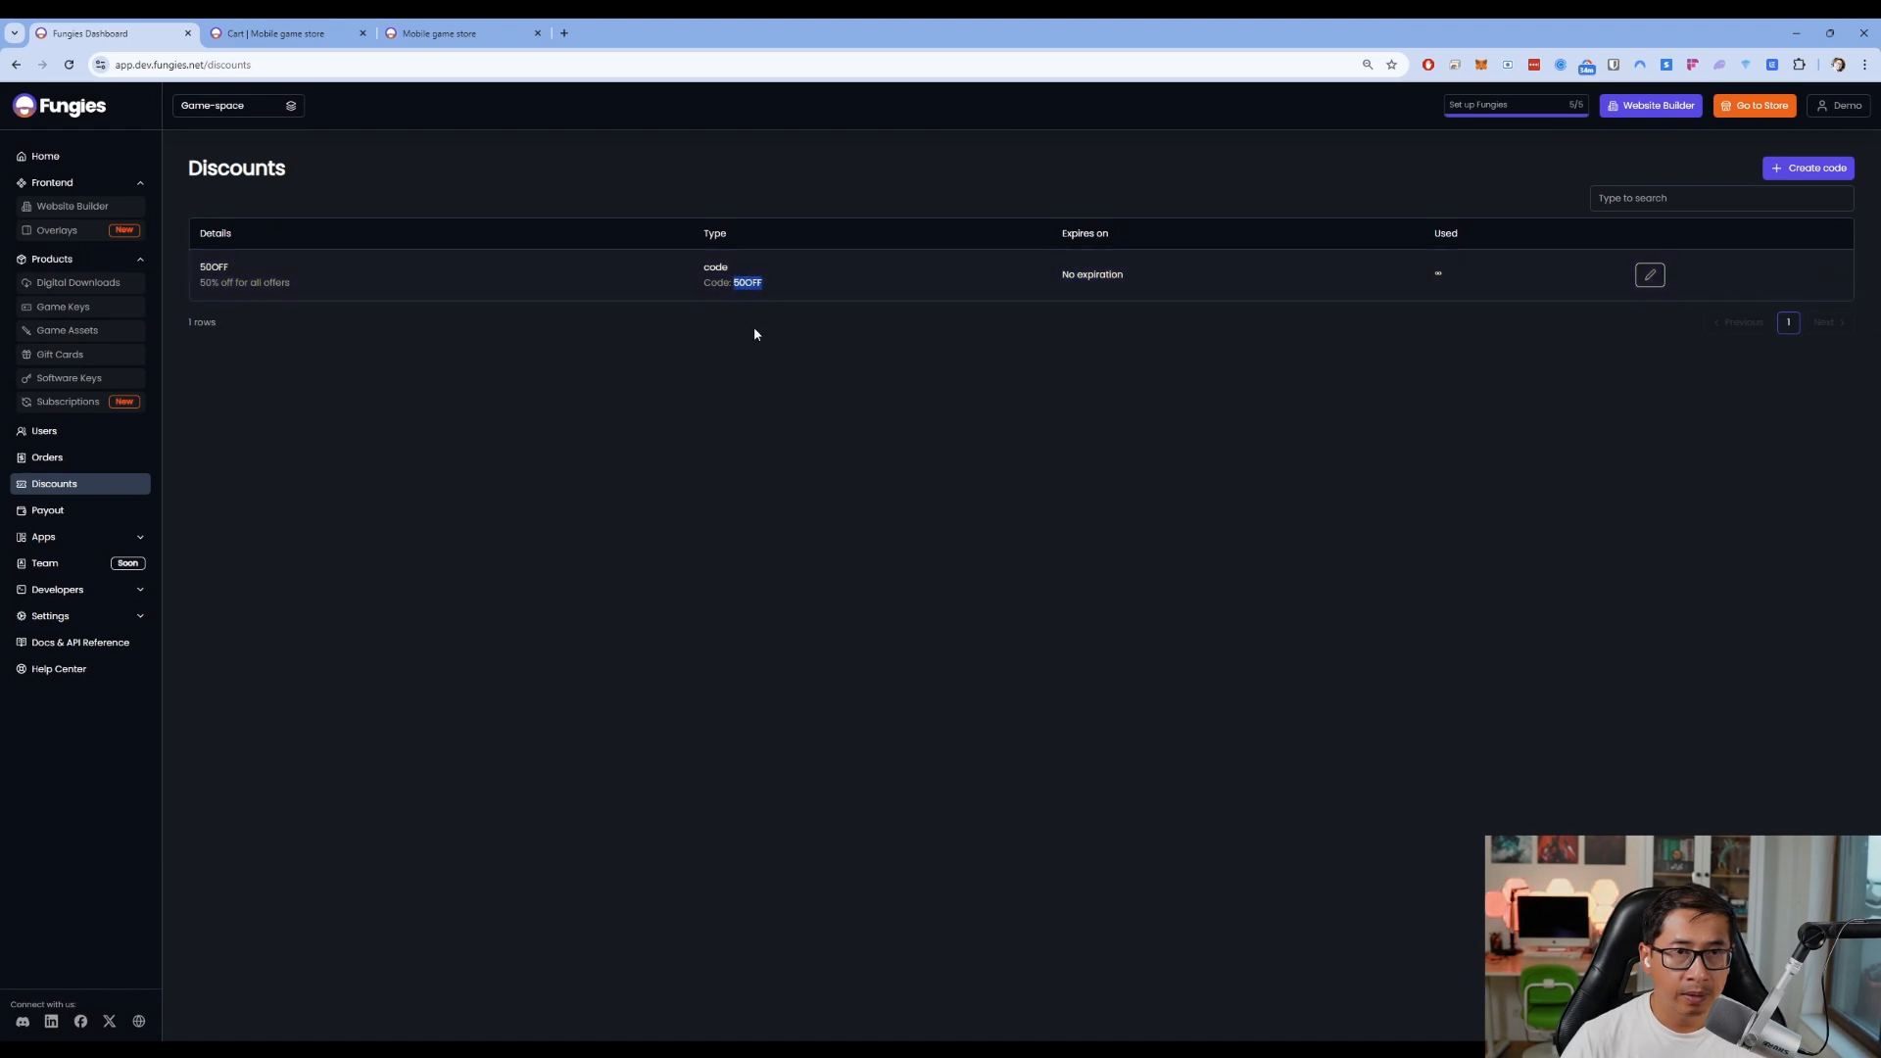
pyautogui.click(284, 33)
# Apply the 50OFF code for $28.00 off and proceed to the payment page
pyautogui.click(1324, 308)
pyautogui.hotkey('ctrl', 'v')
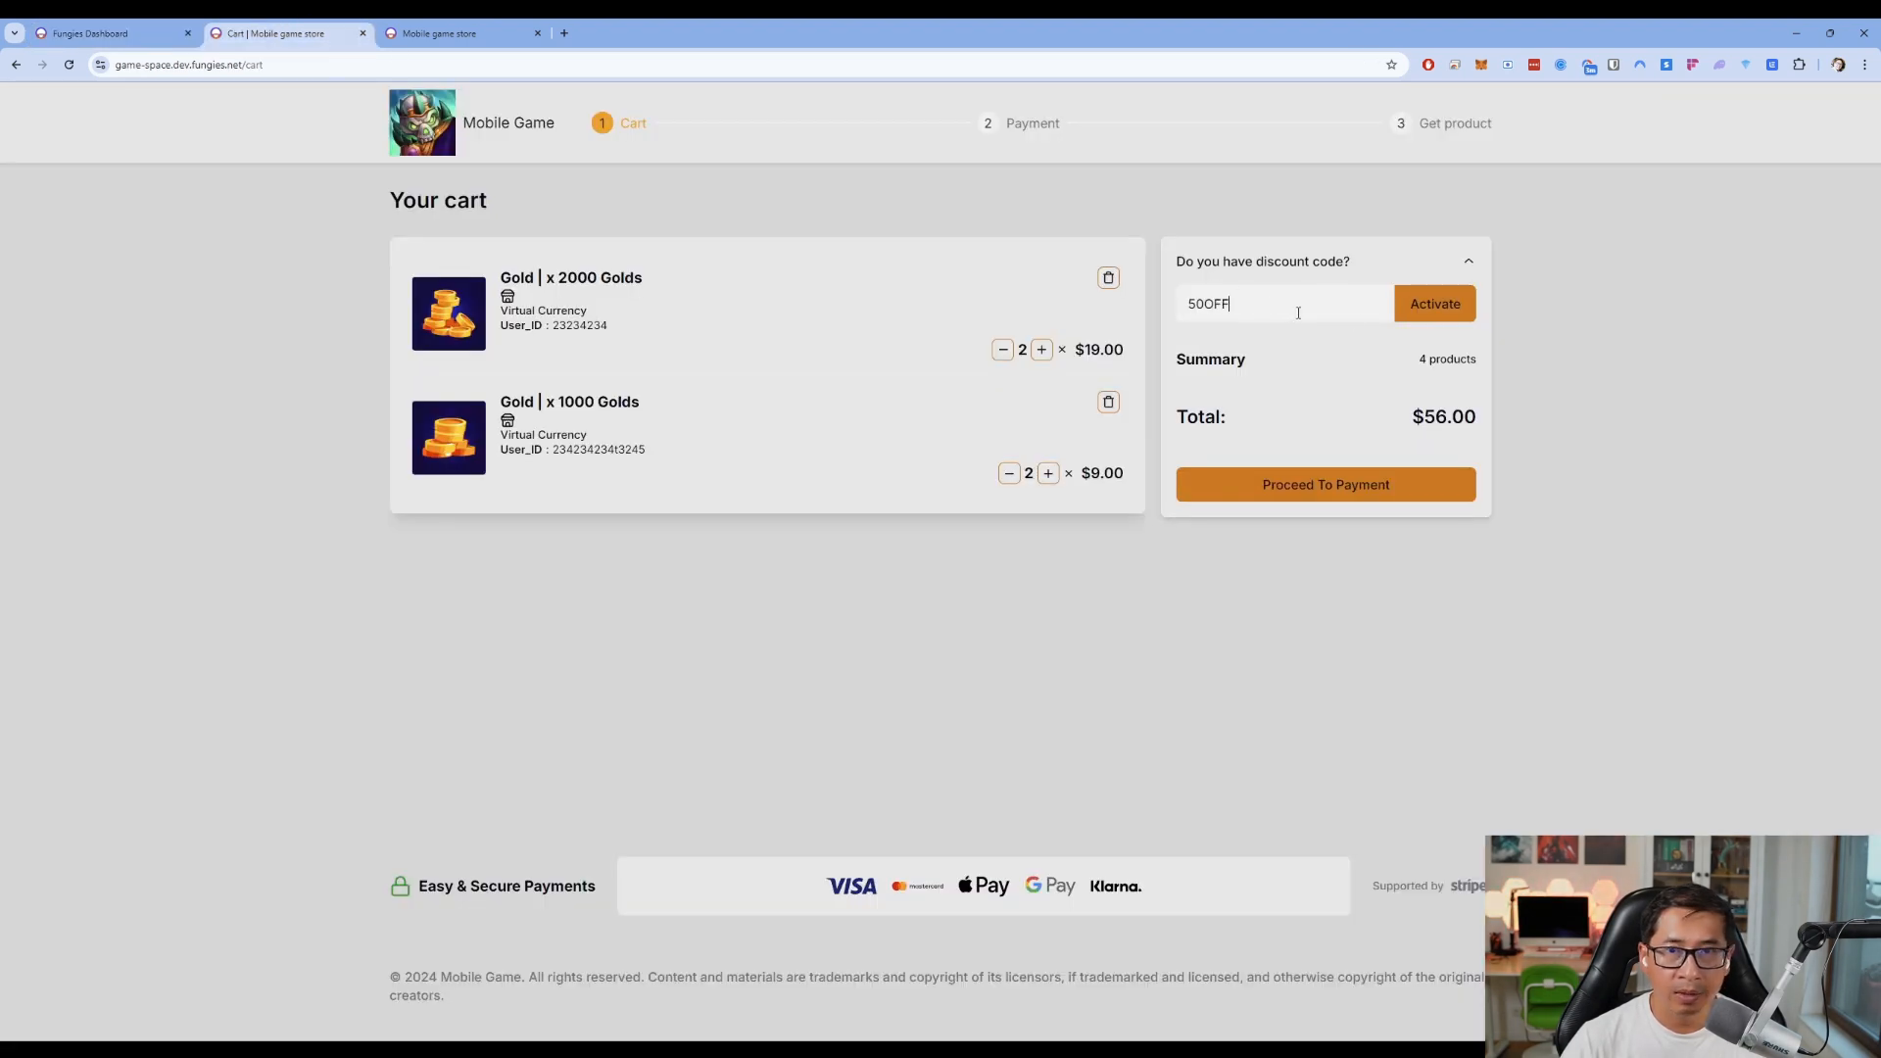
pyautogui.click(1433, 312)
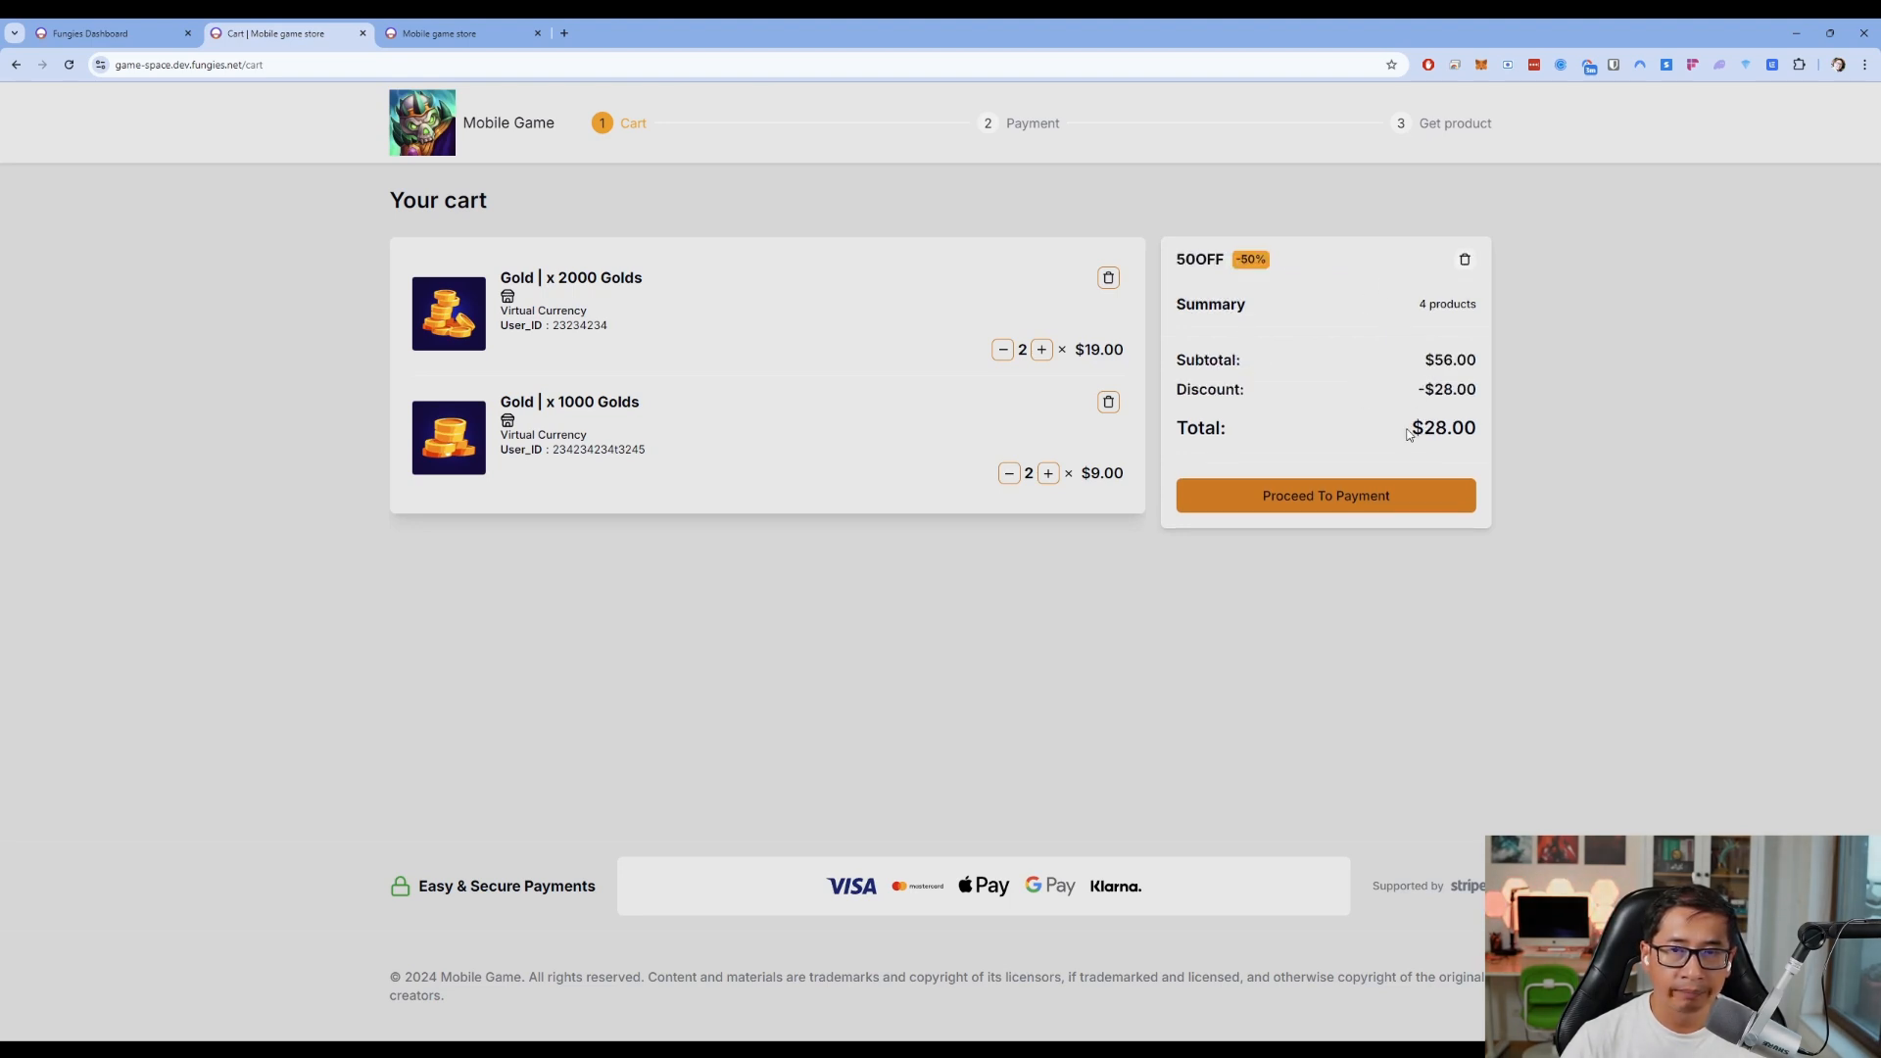
pyautogui.moveTo(1409, 428); pyautogui.dragTo(1470, 428)
pyautogui.click(1453, 432)
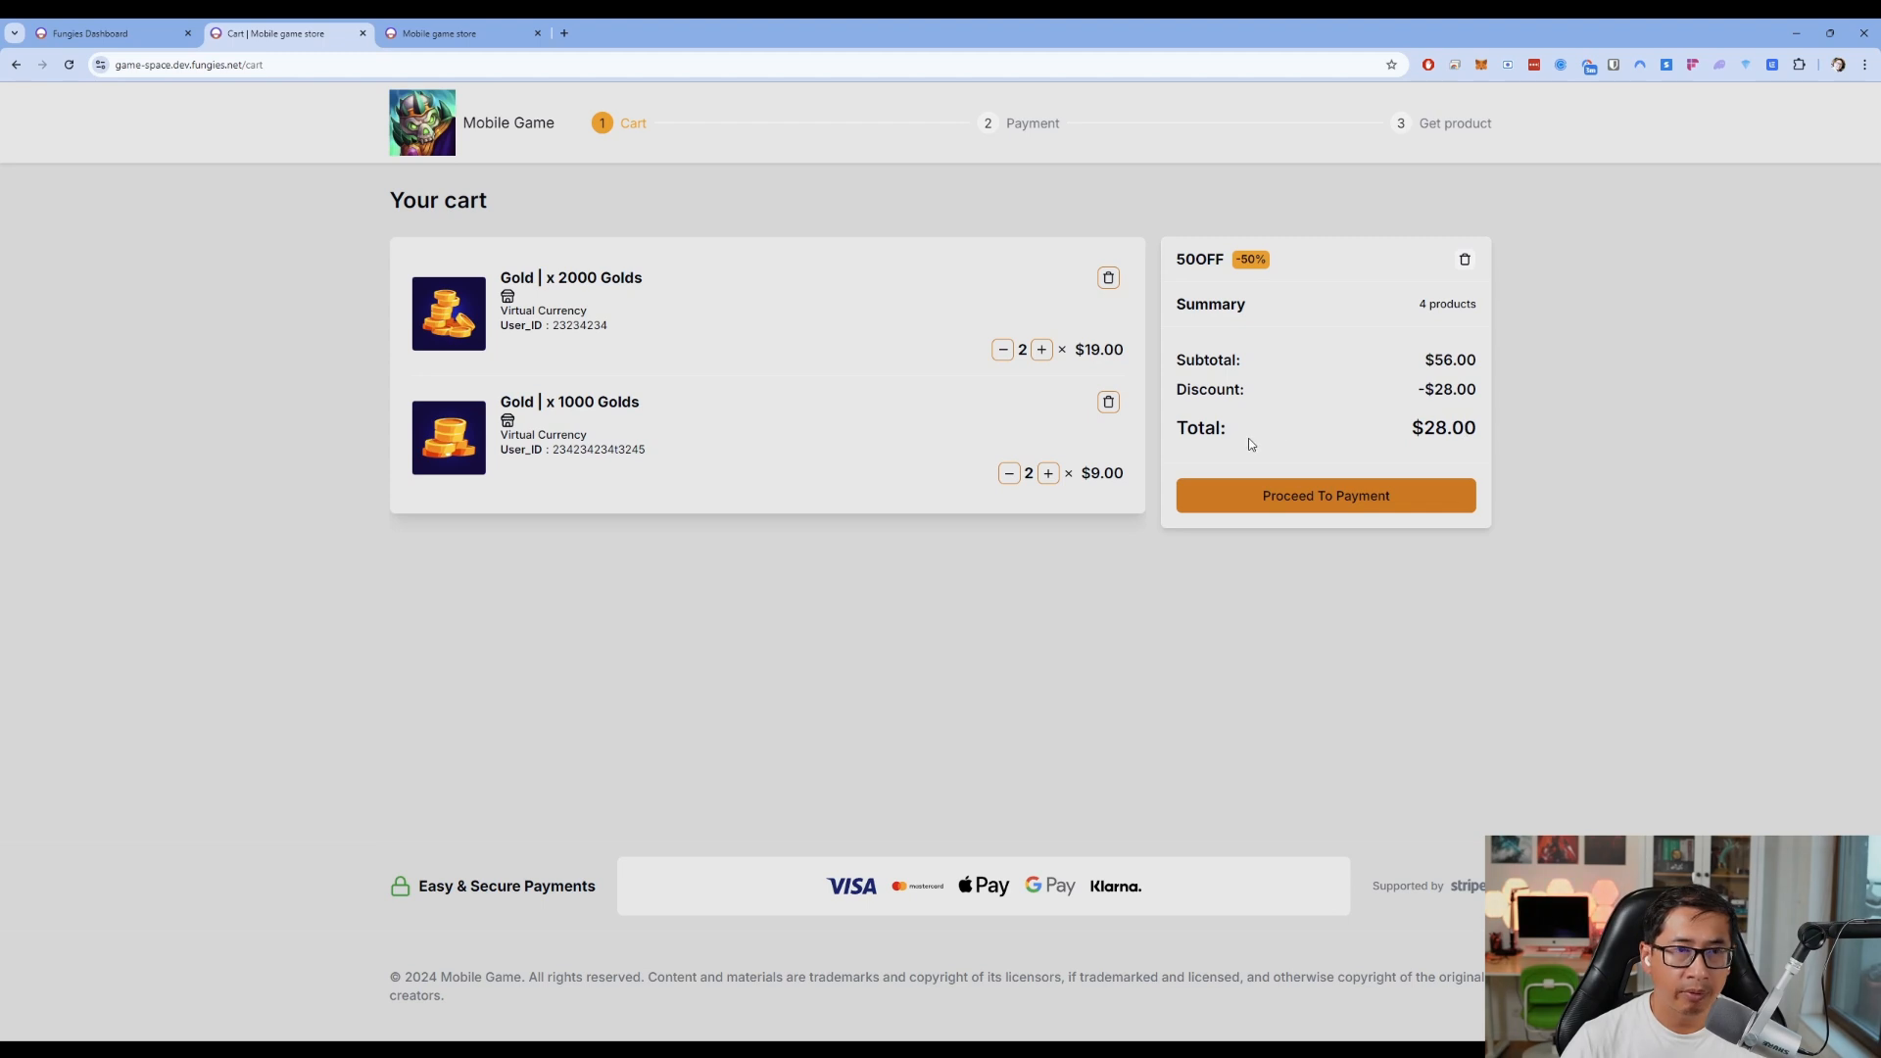
pyautogui.click(1301, 502)
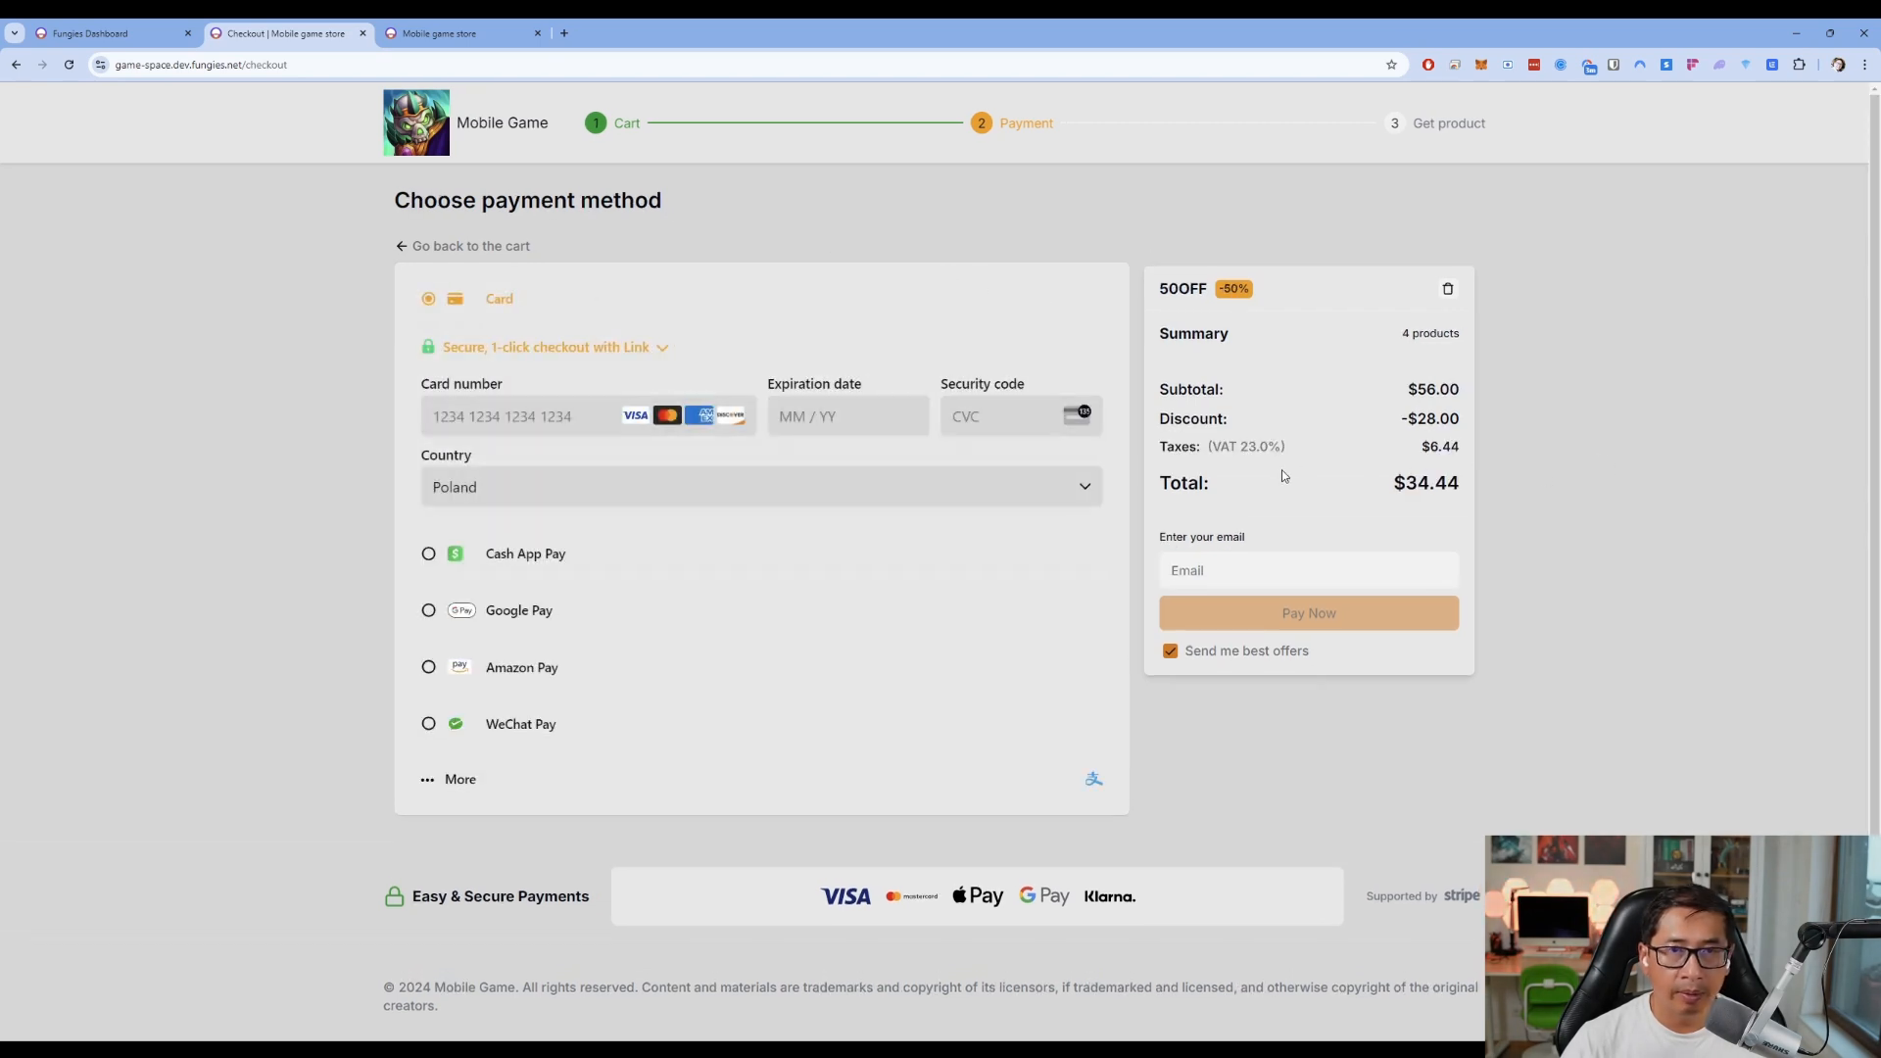
# Enter the test card details and the buyer's e-mail, then pay the $34.44 order
pyautogui.click(598, 419)
pyautogui.write('4242 4242 4242 42421234567')
pyautogui.click(294, 558)
pyautogui.click(1305, 615)
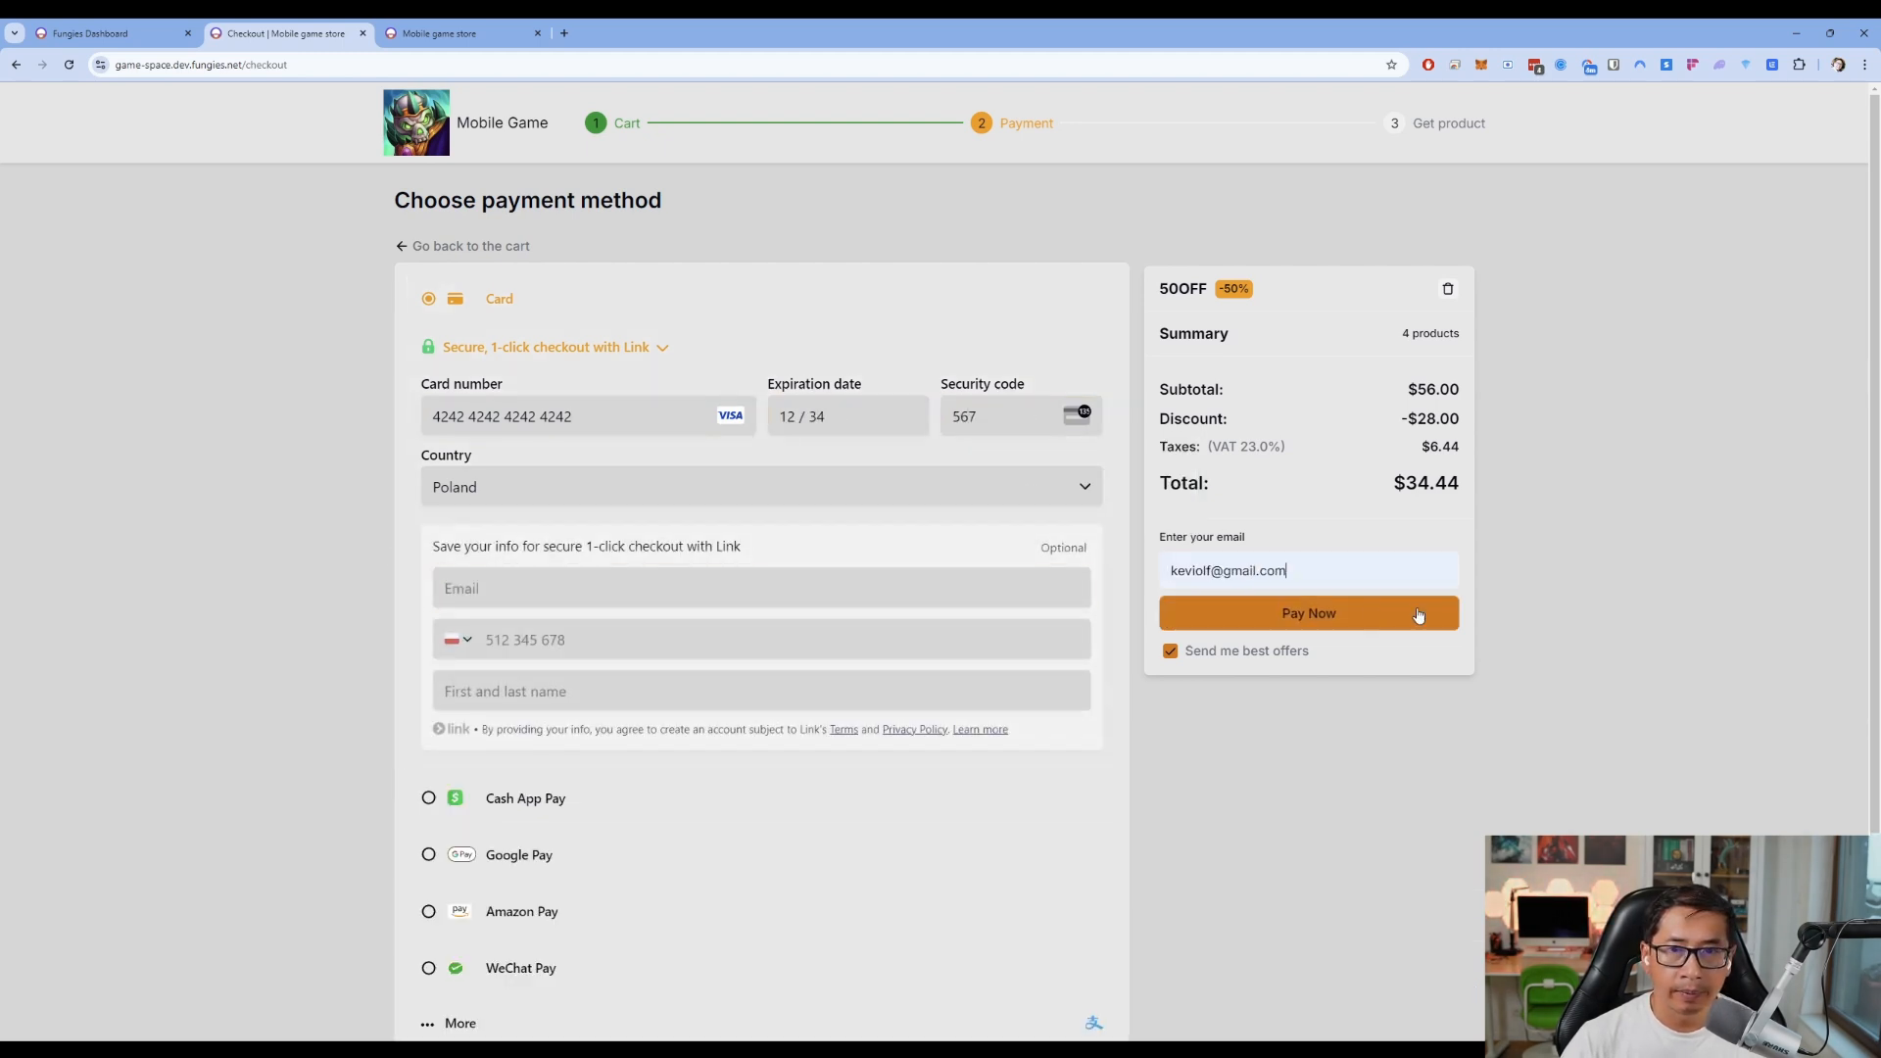
pyautogui.click(1323, 619)
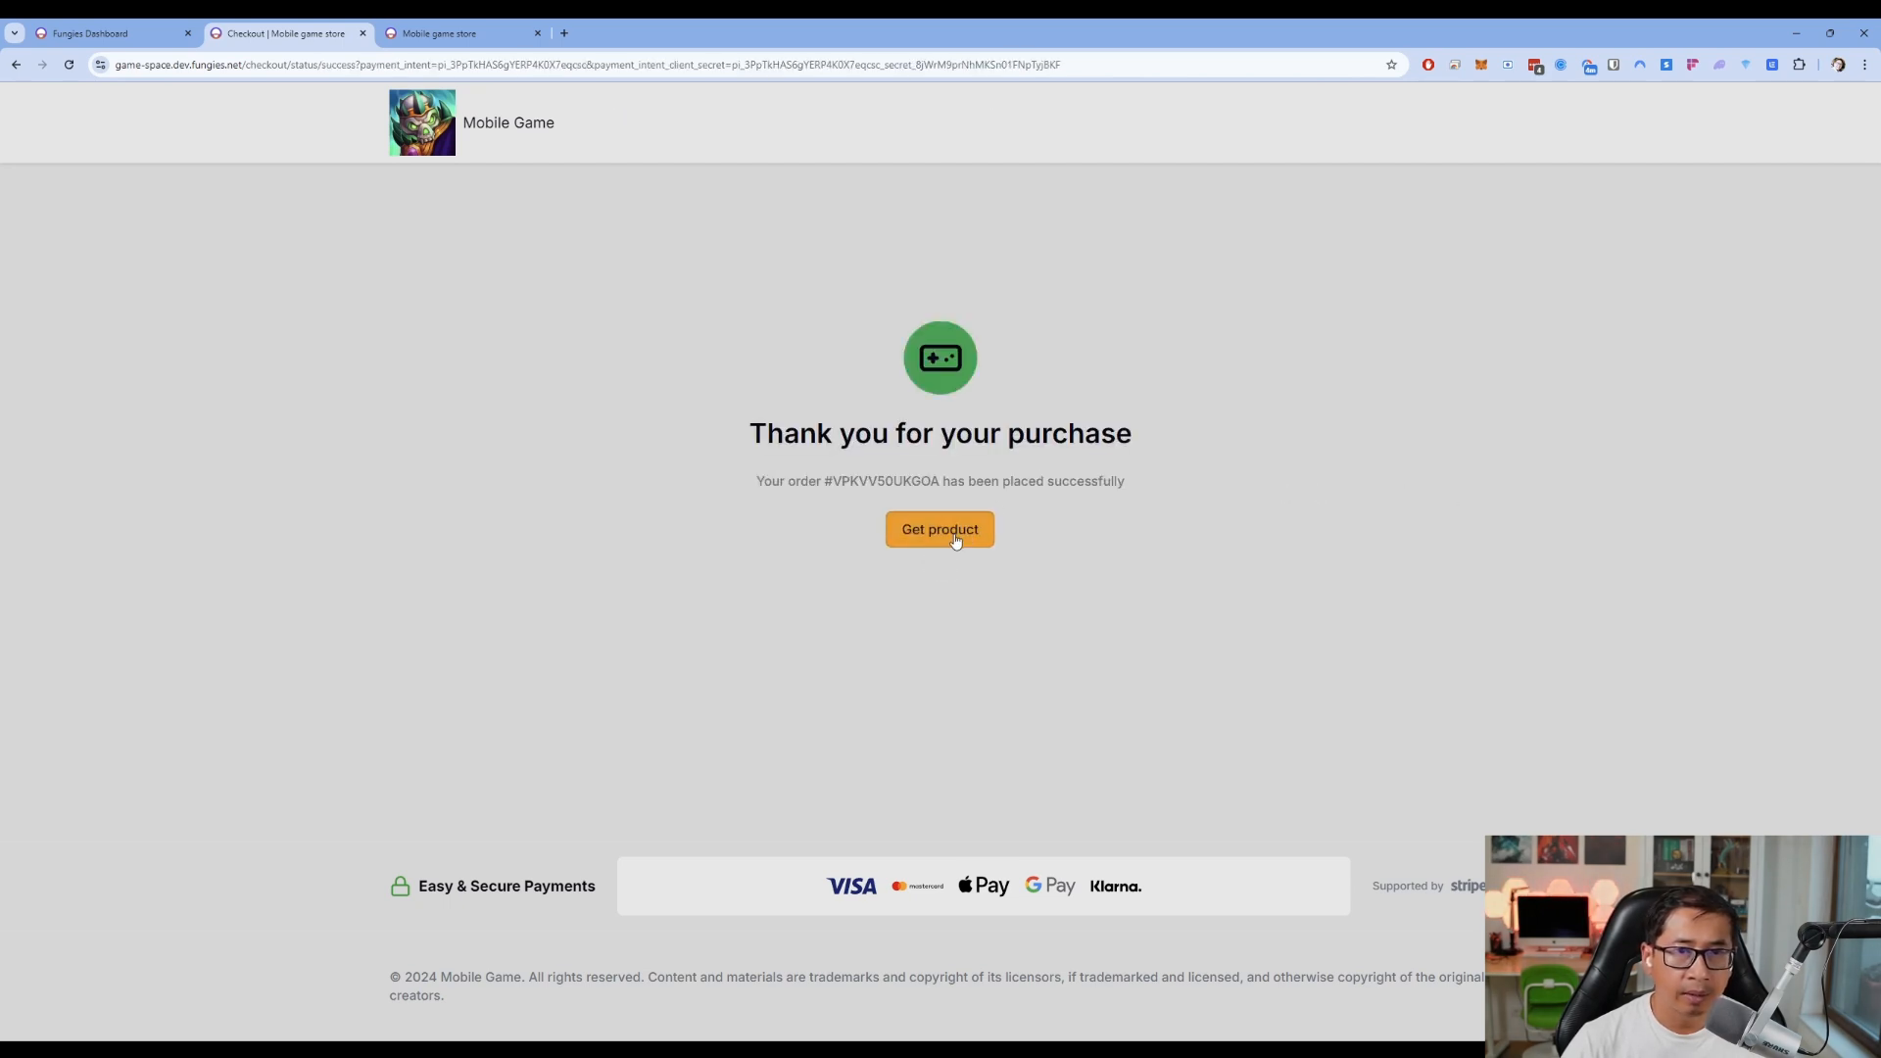
# Get the purchased Gold products by passing the hCaptcha with the bear images
pyautogui.click(943, 538)
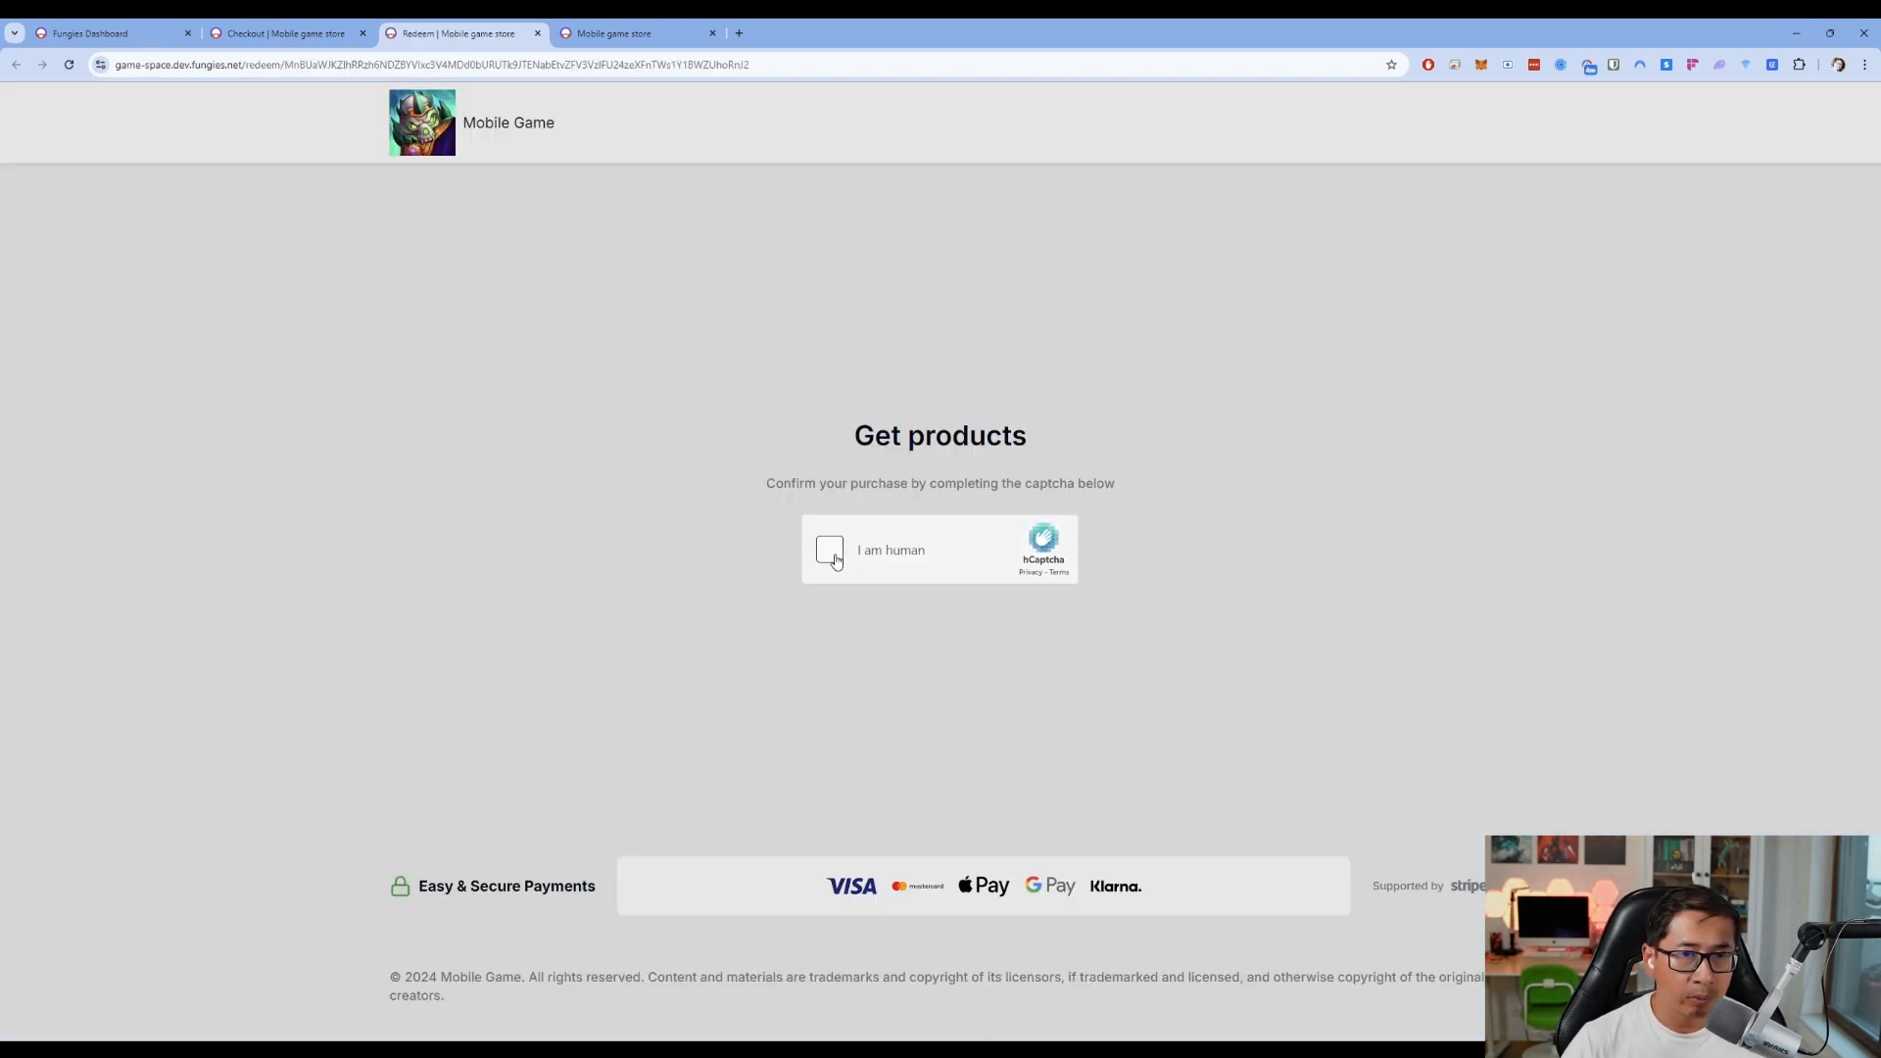
pyautogui.click(832, 555)
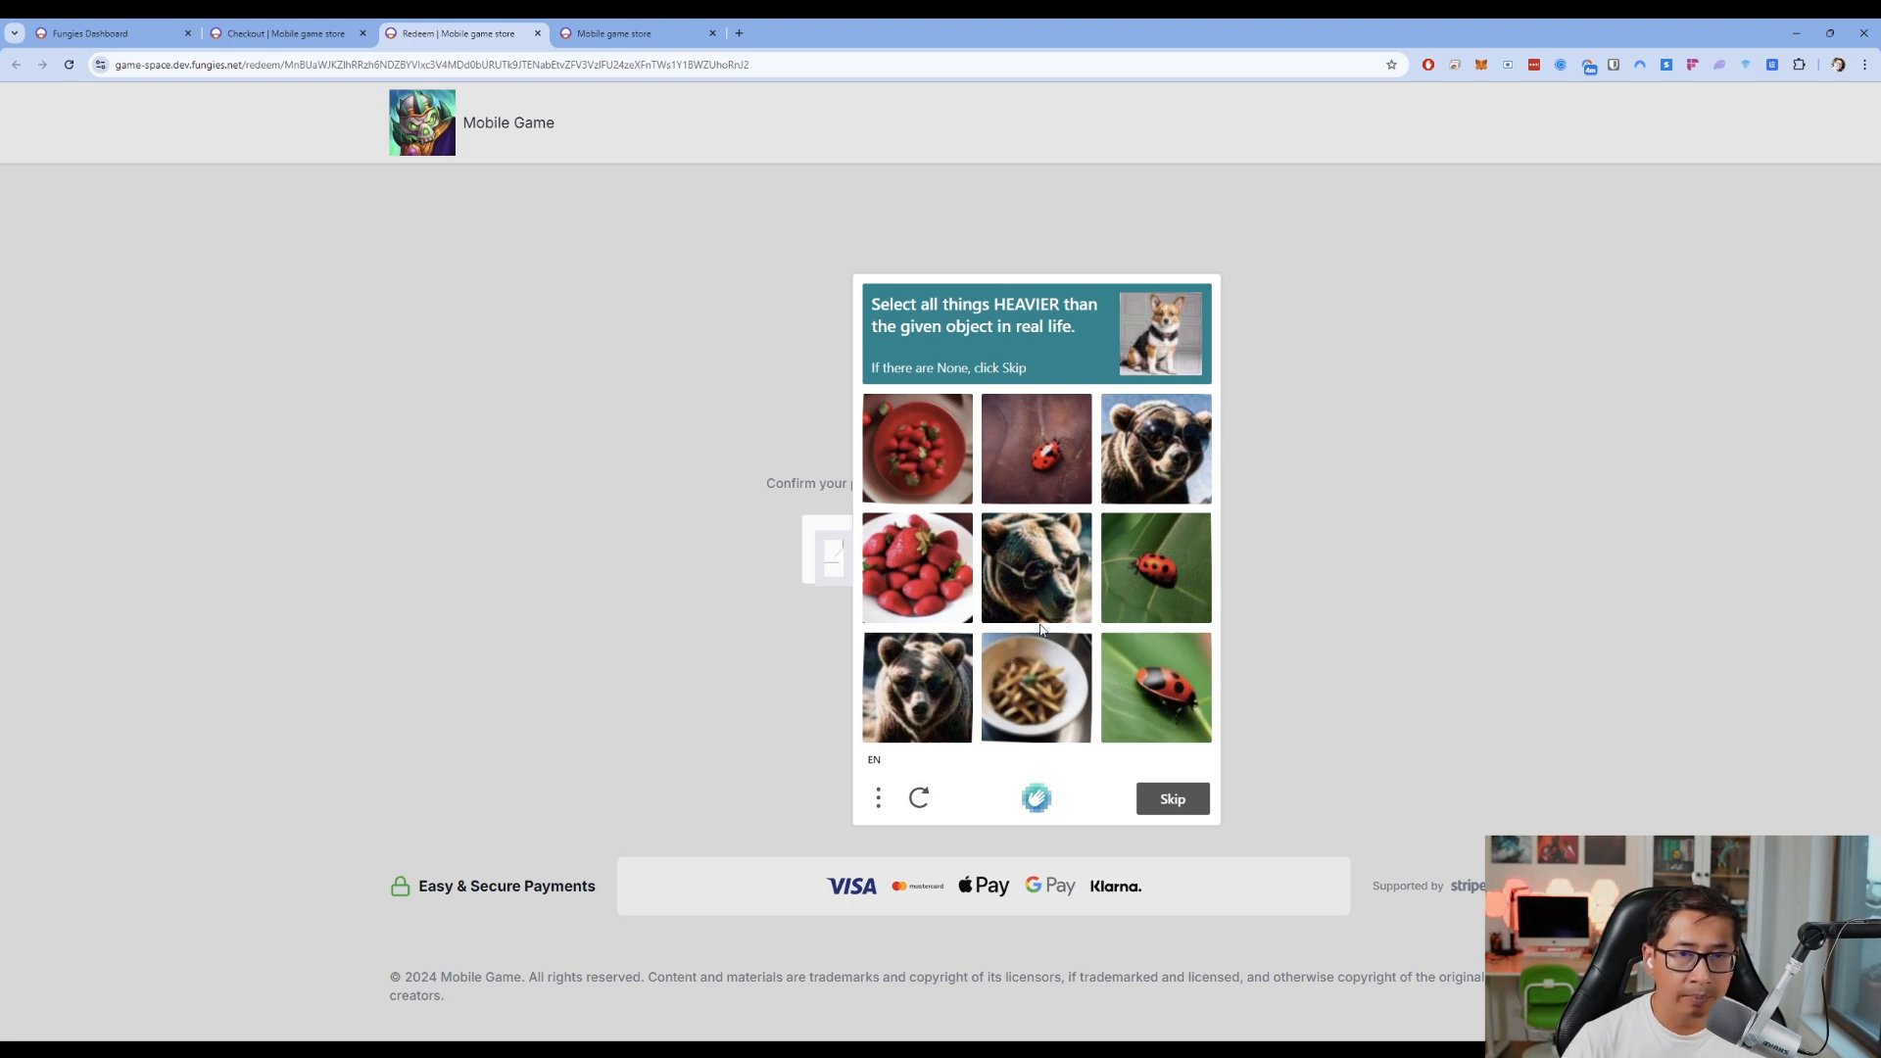
pyautogui.click(1140, 479)
pyautogui.click(1036, 573)
pyautogui.click(921, 686)
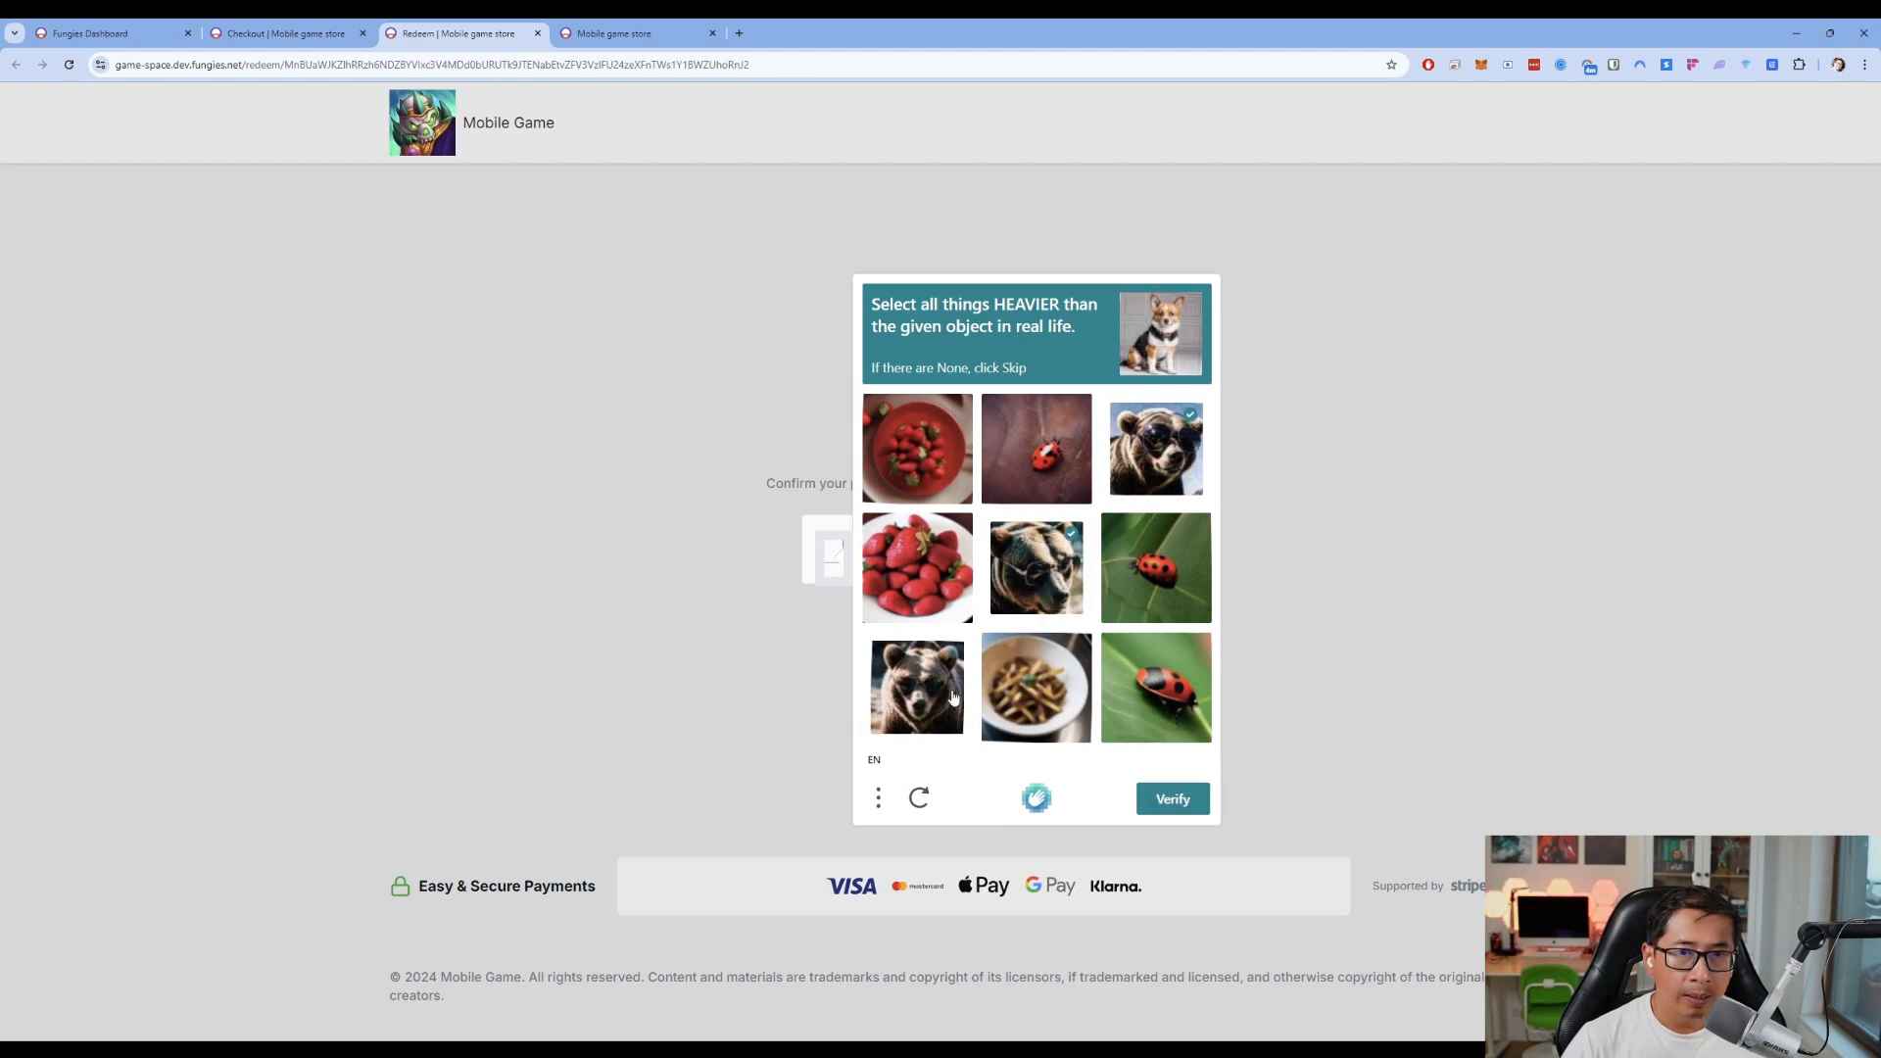
pyautogui.click(1183, 800)
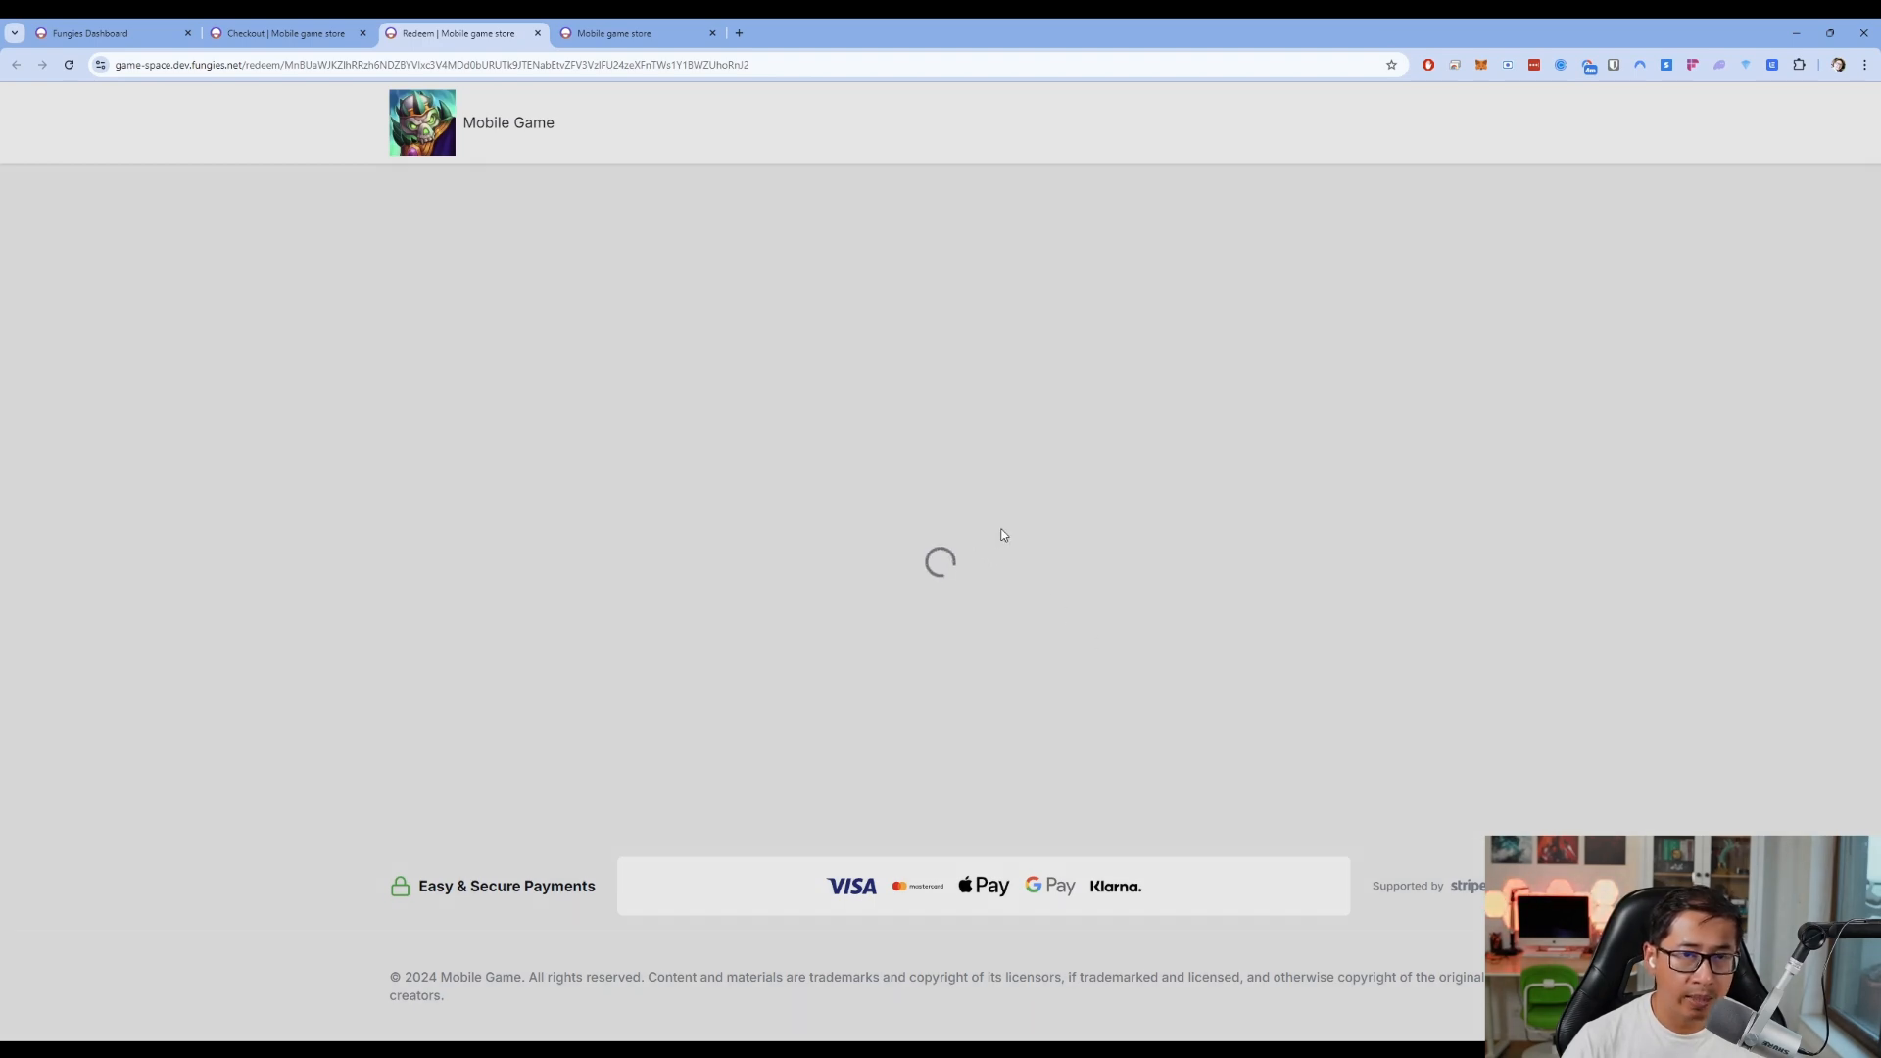
pyautogui.moveTo(410, 542); pyautogui.dragTo(940, 551)
pyautogui.click(941, 551)
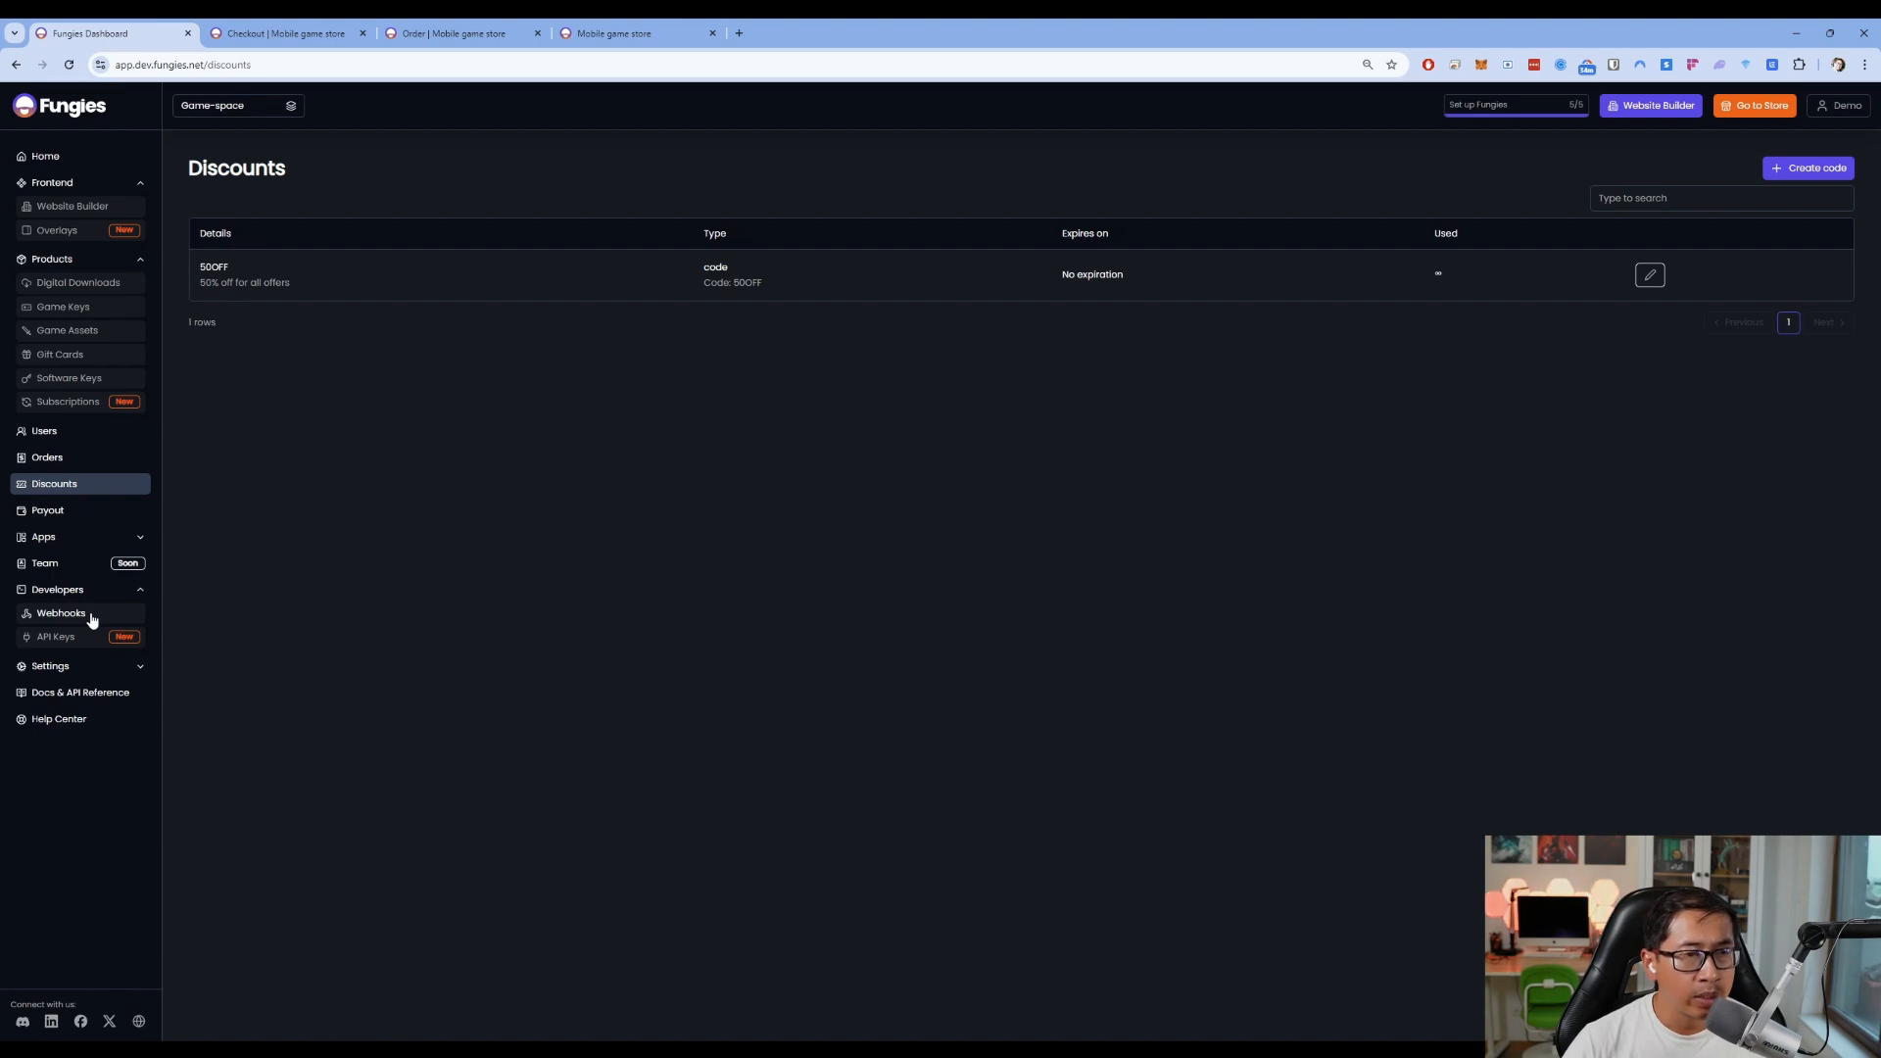
pyautogui.click(60, 614)
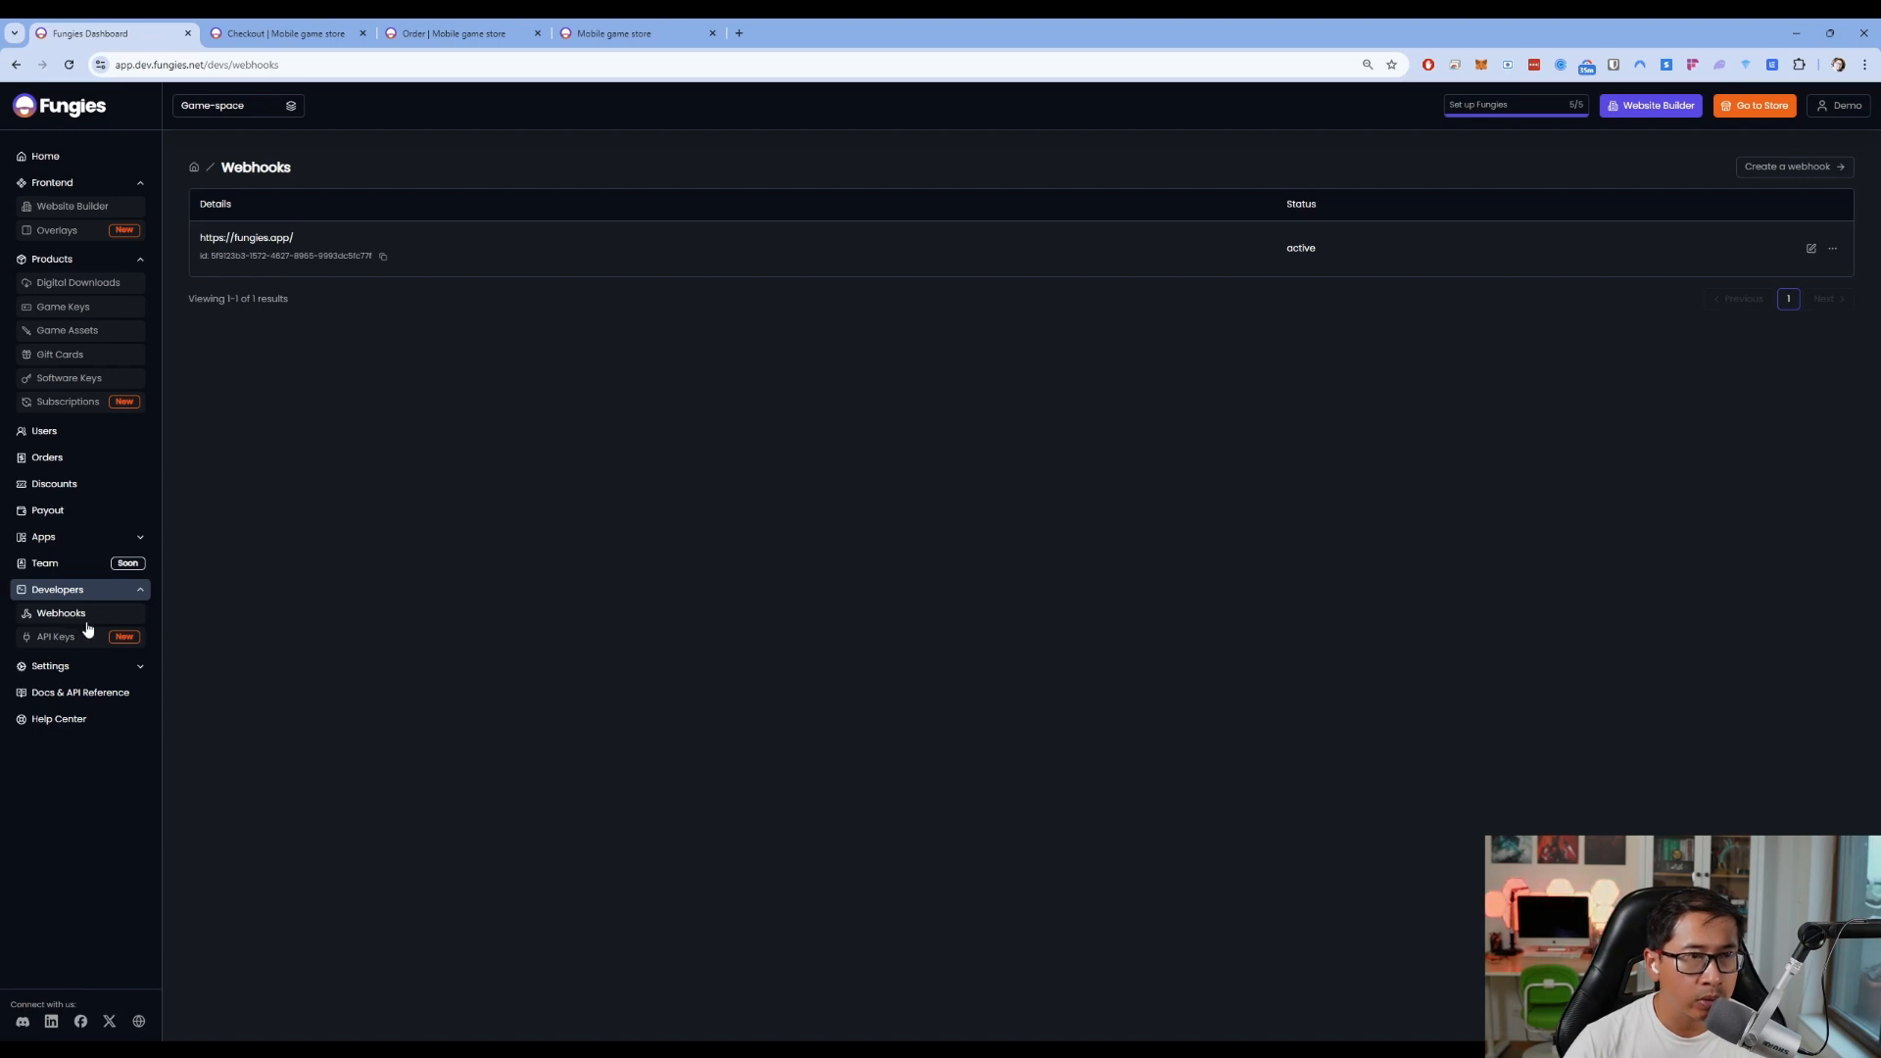
pyautogui.click(1789, 169)
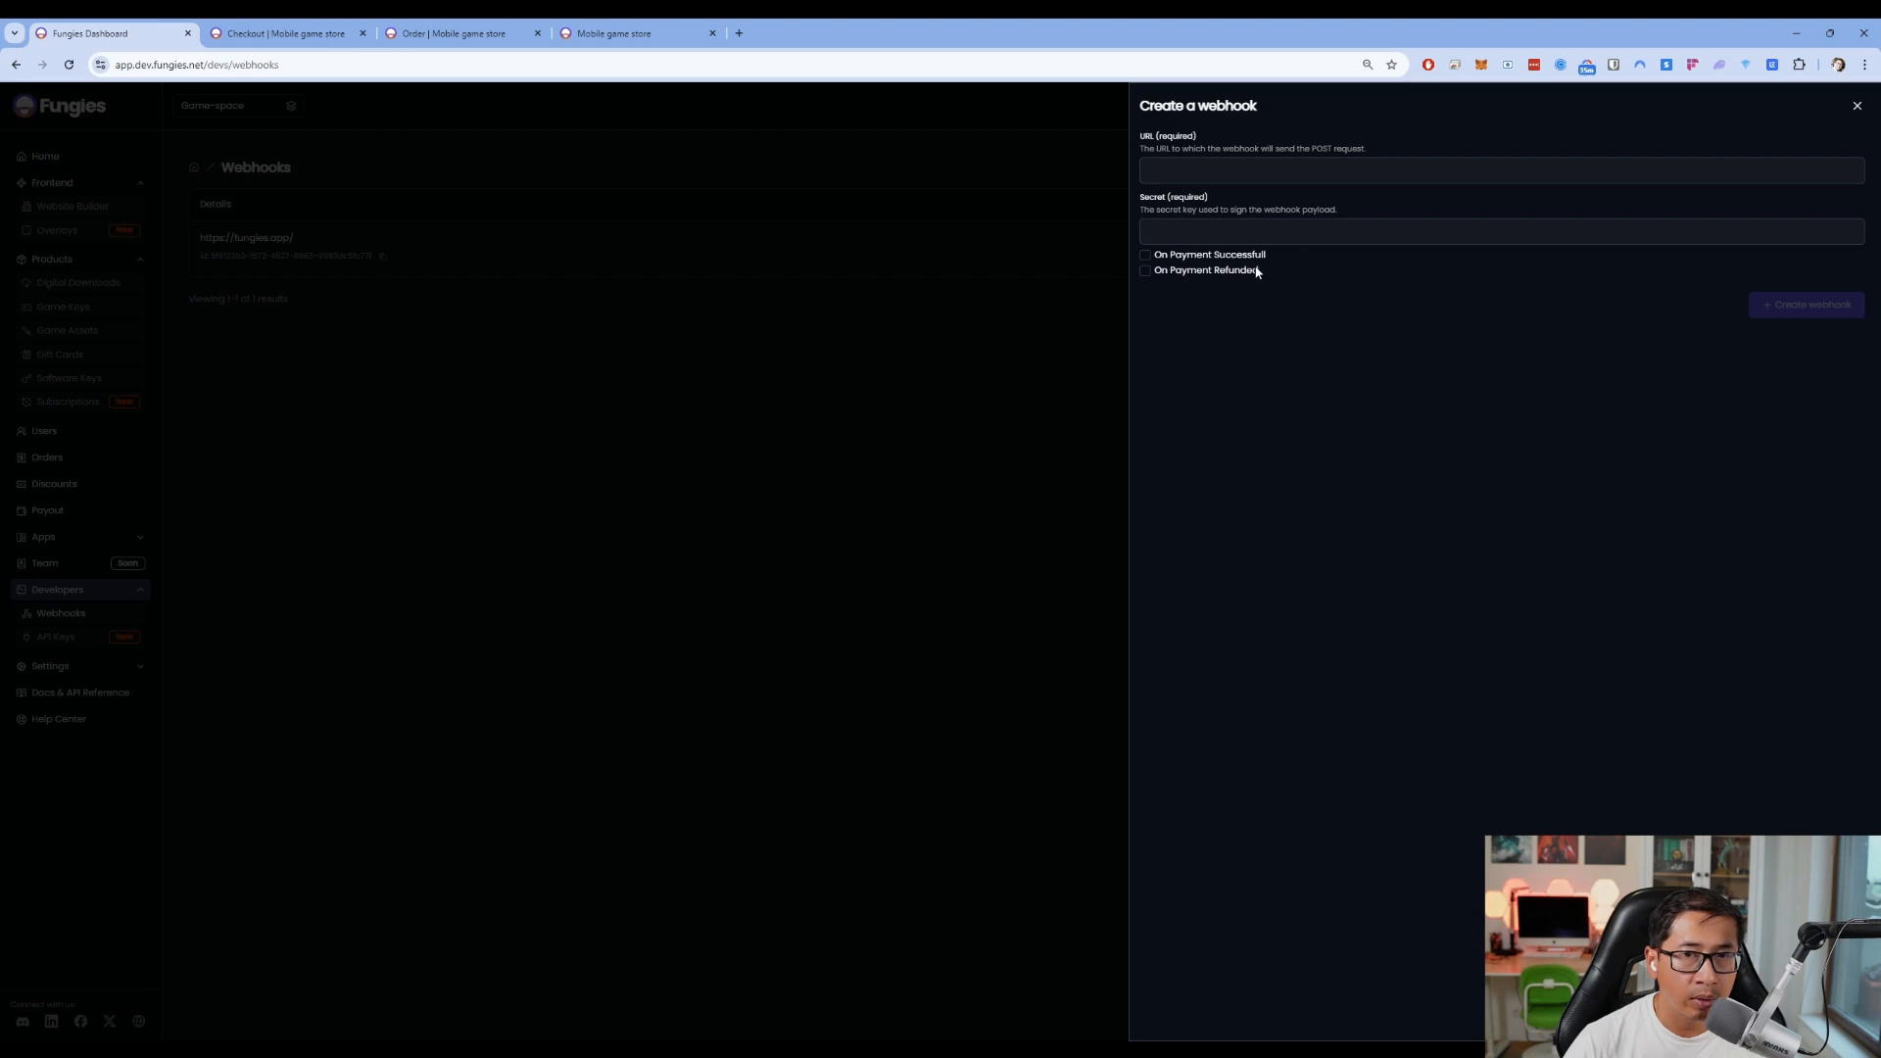
pyautogui.click(927, 284)
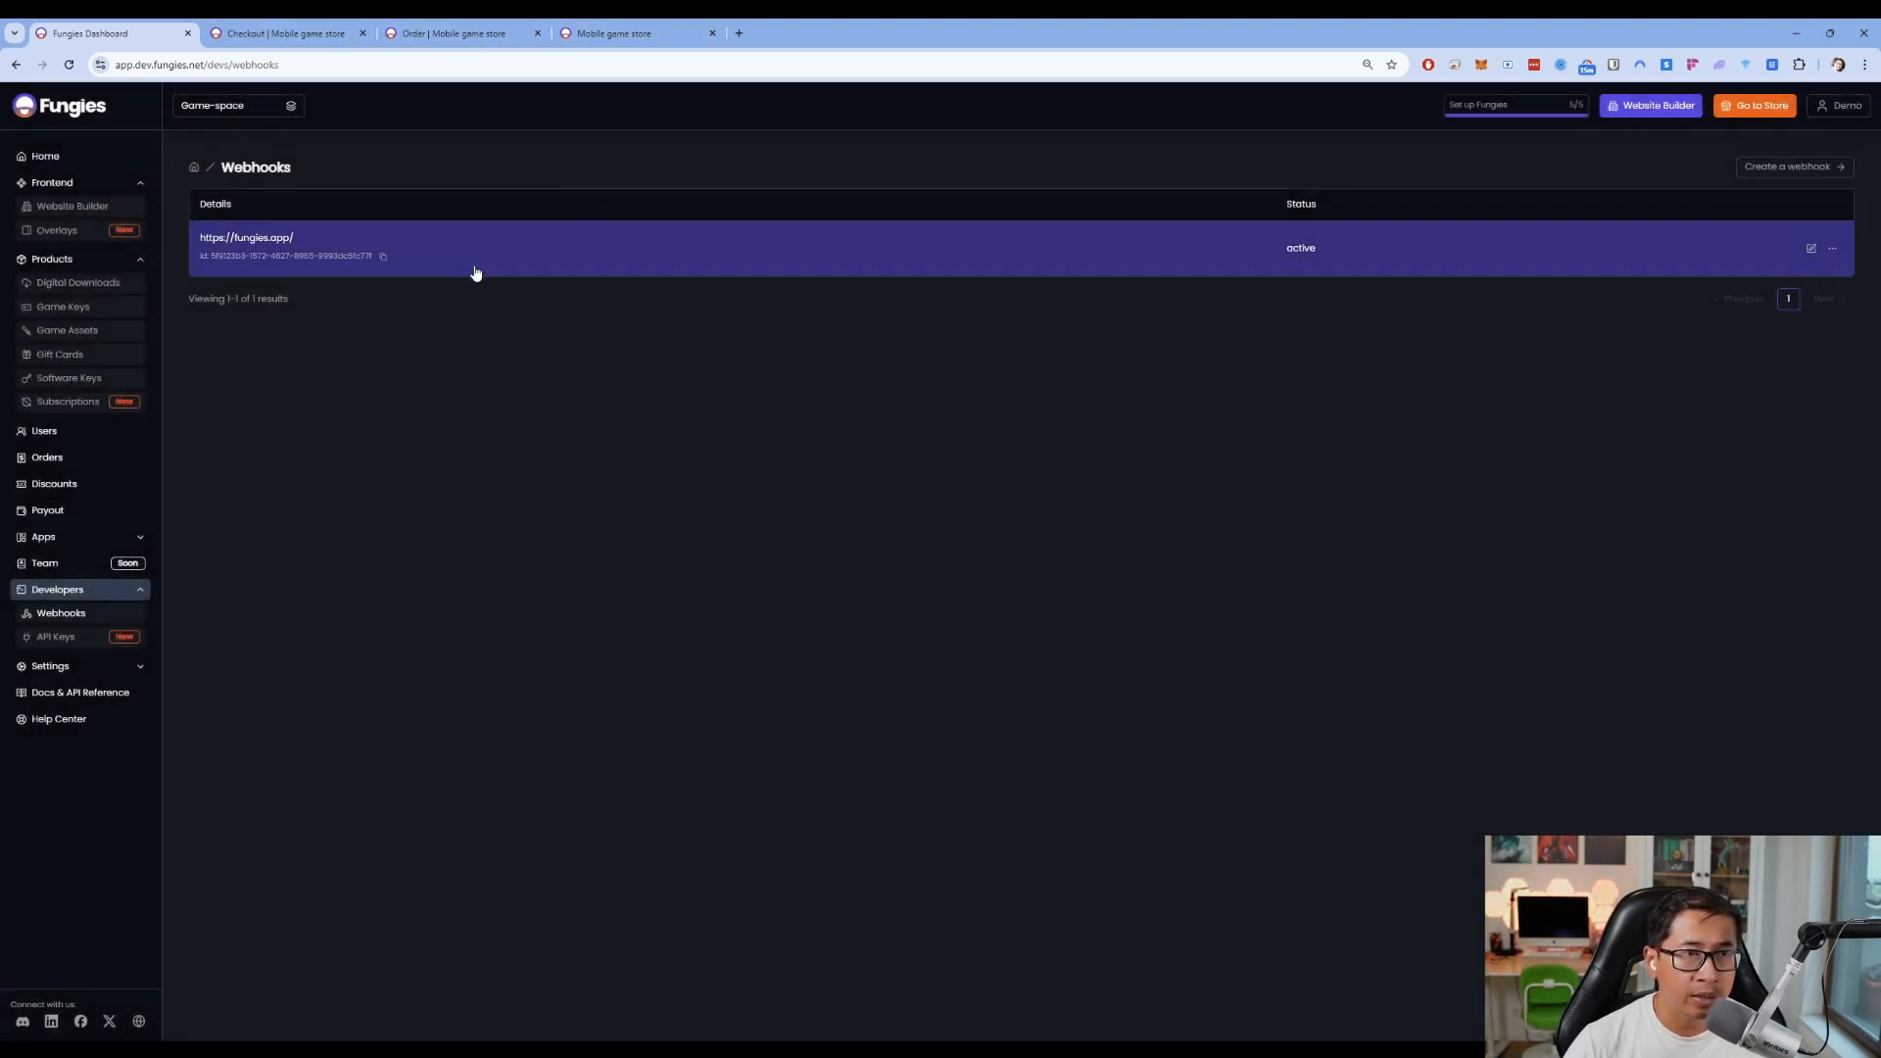
pyautogui.click(685, 253)
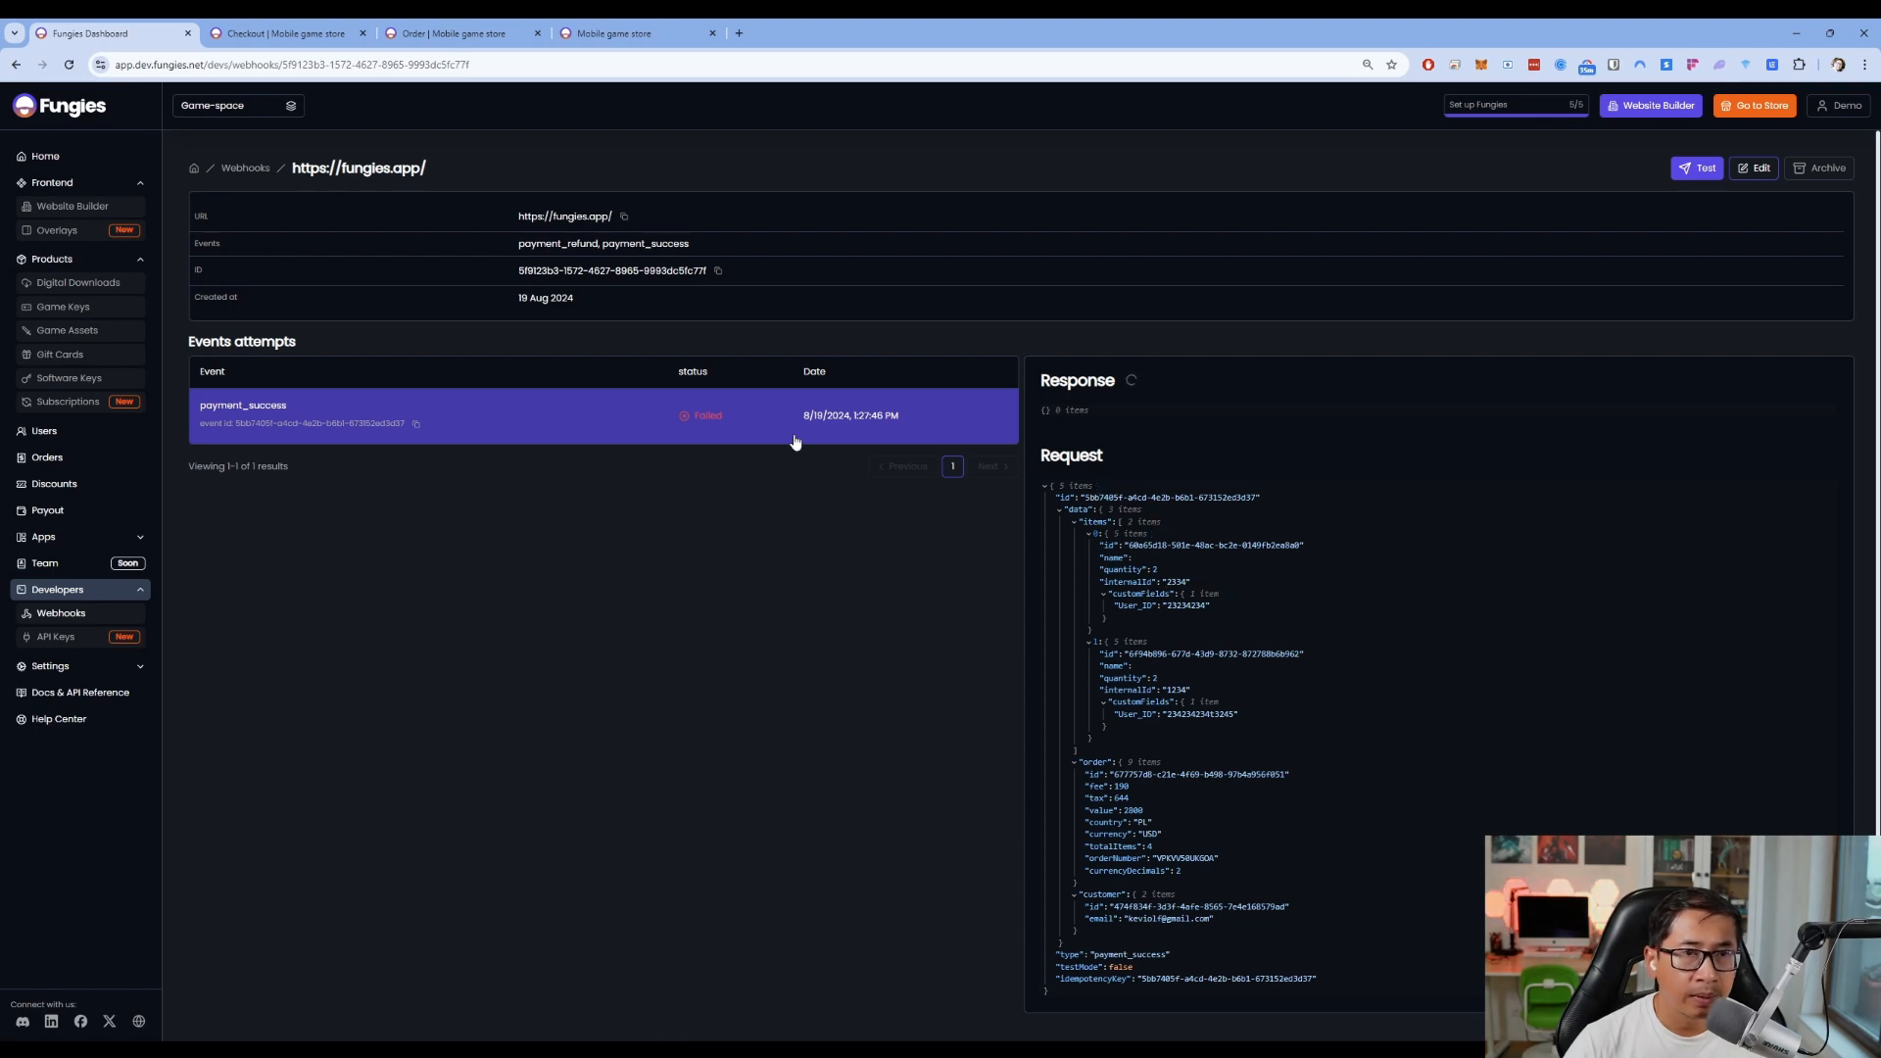
pyautogui.scroll(-1, 1172, 476)
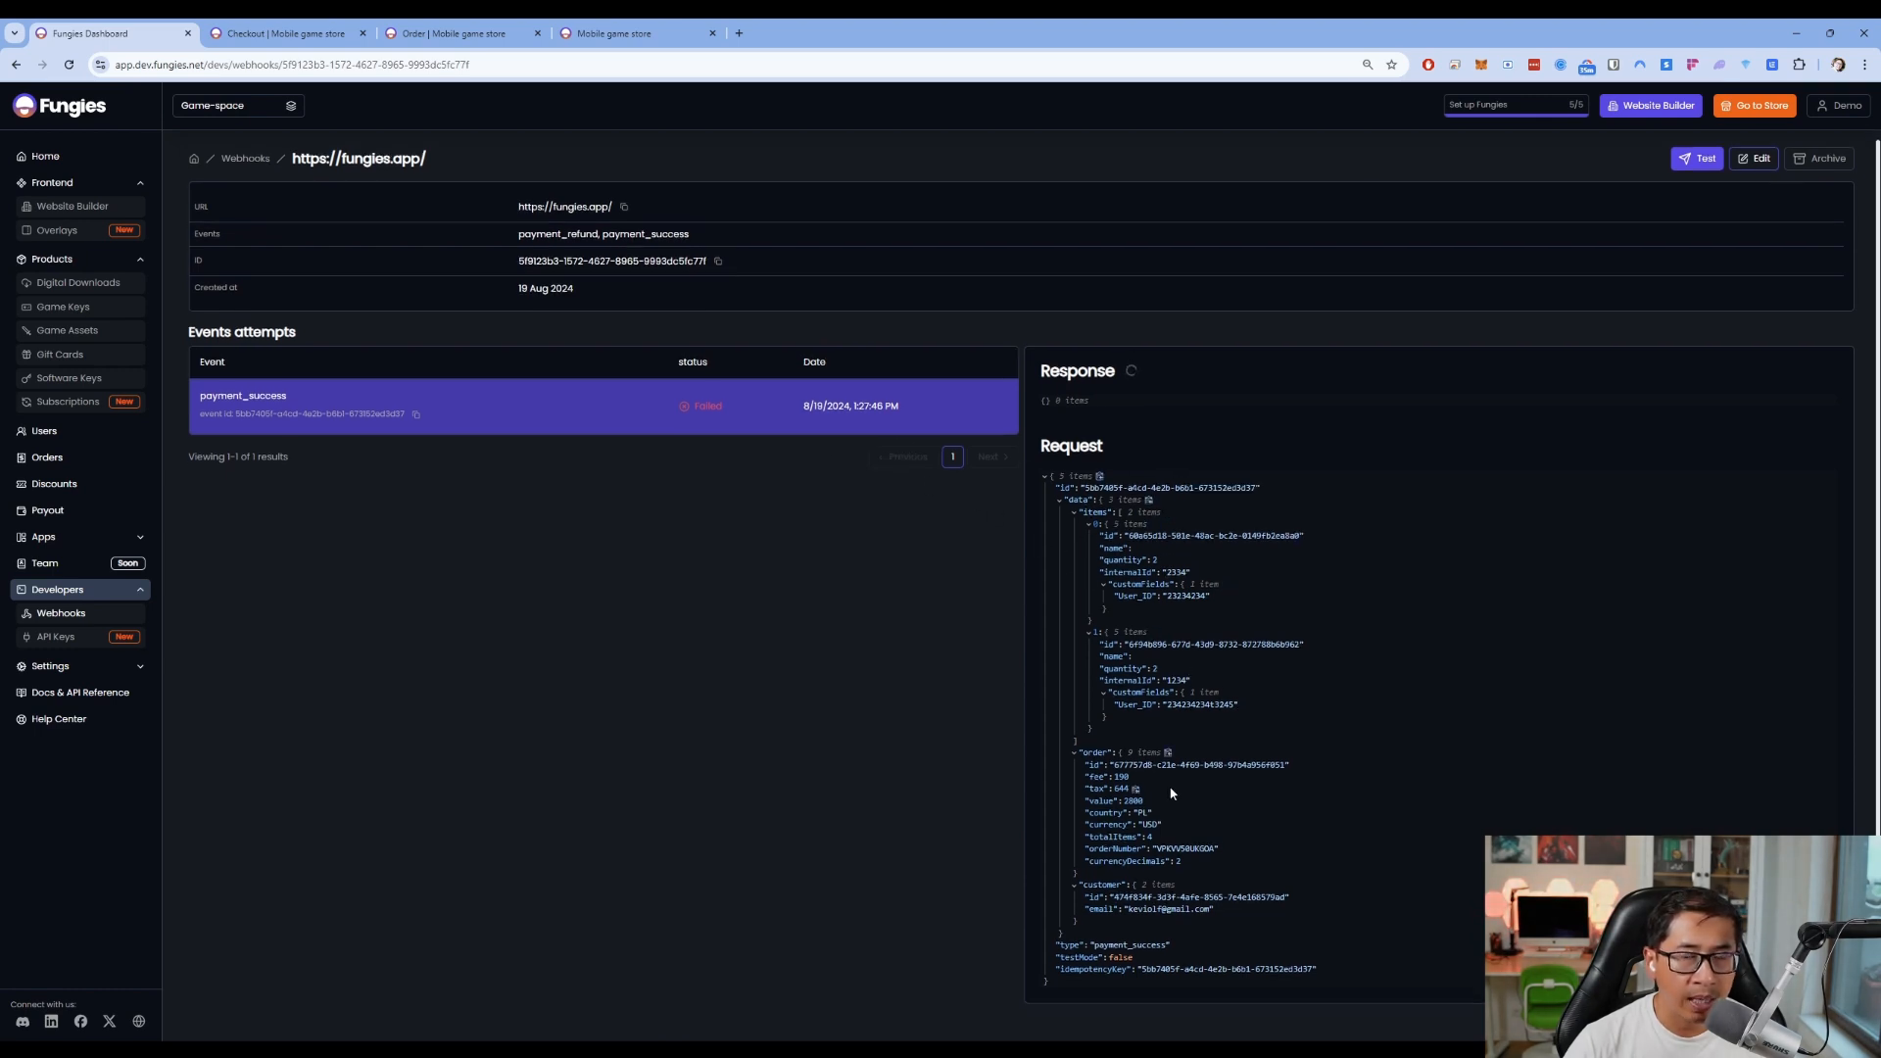
pyautogui.scroll(1, 1157, 761)
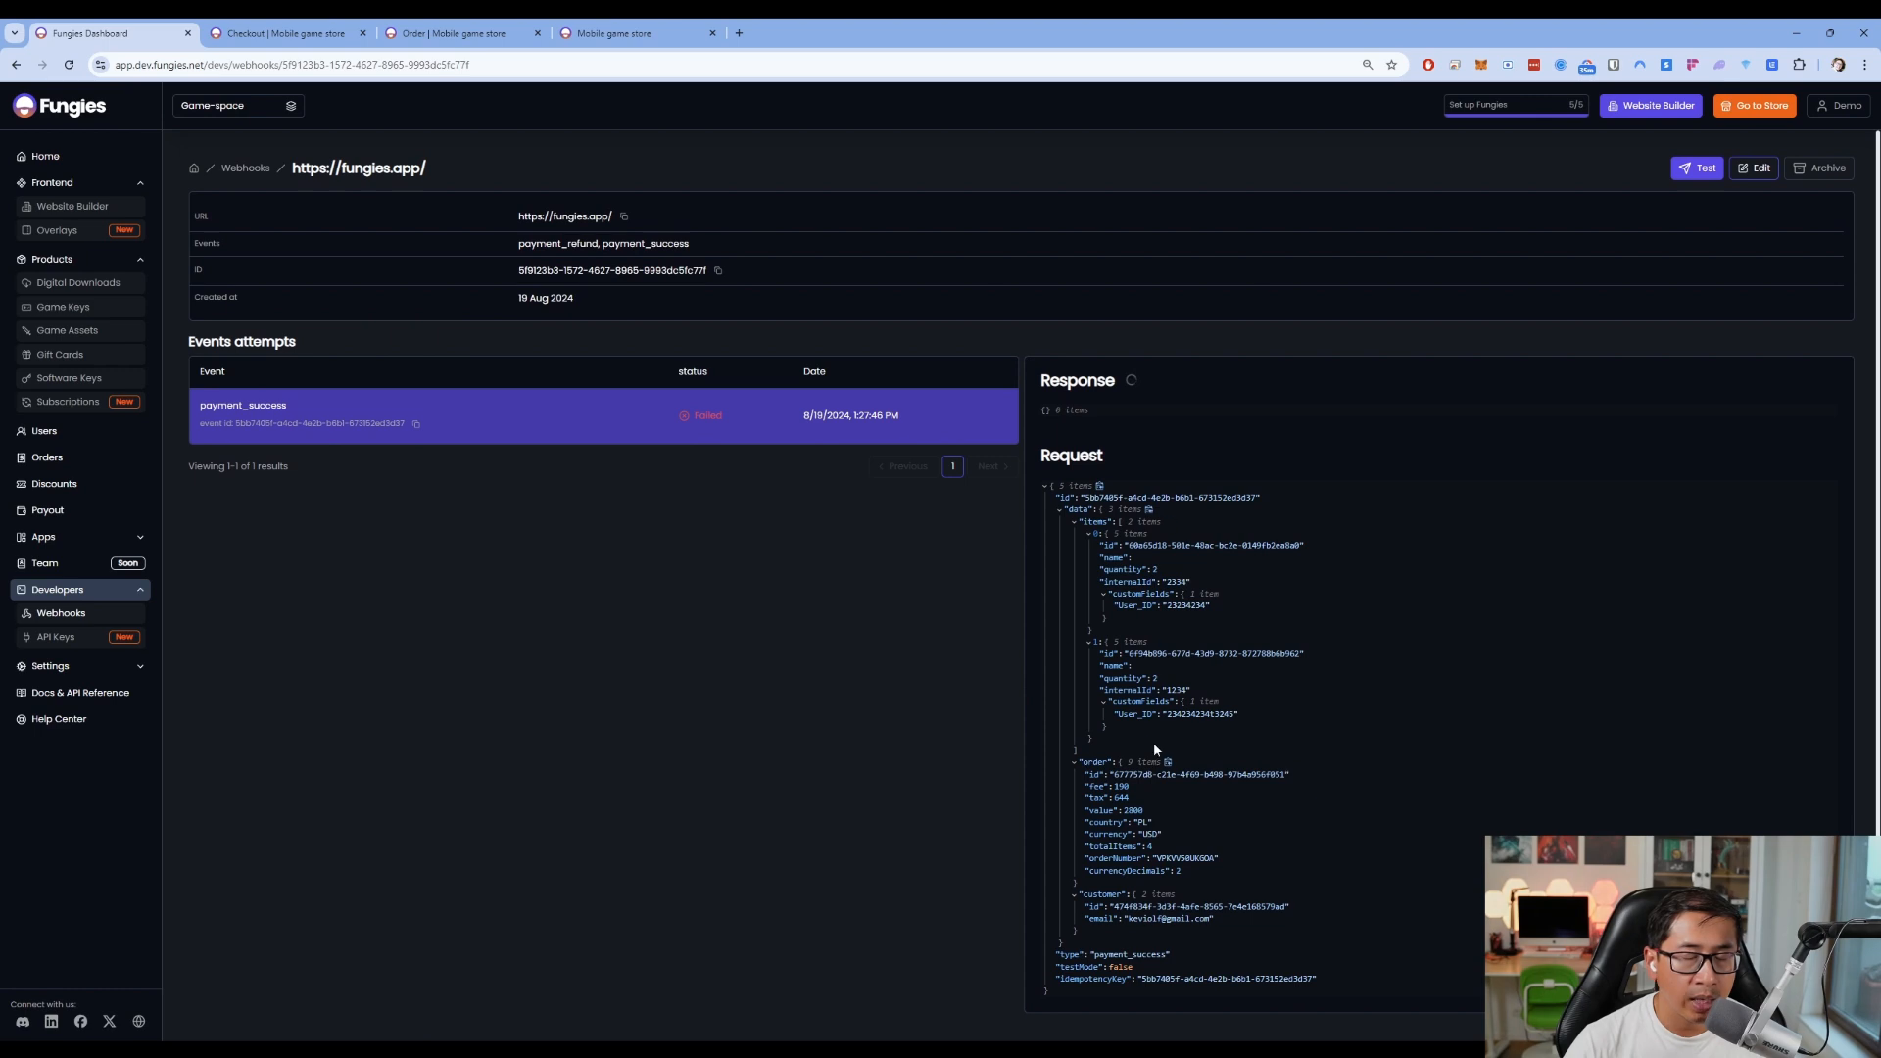
pyautogui.scroll(-1, 1164, 679)
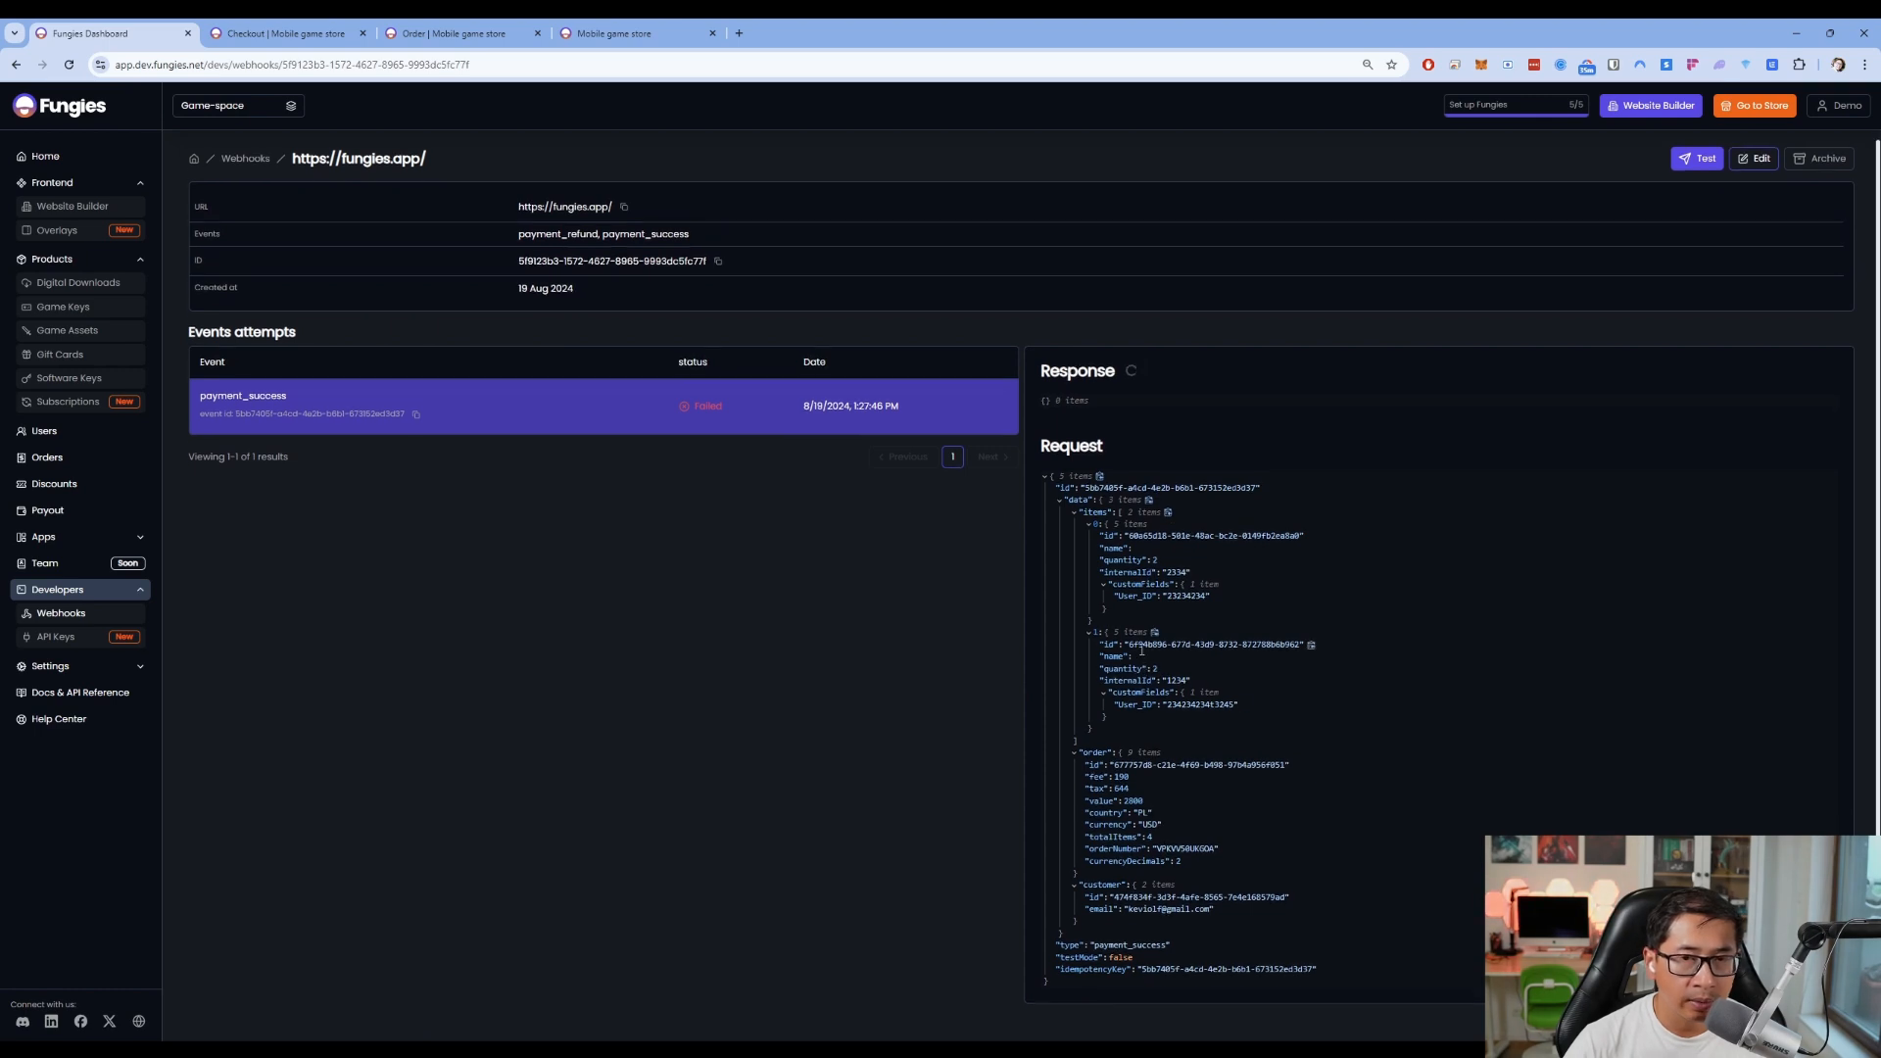
pyautogui.doubleClick(1176, 597)
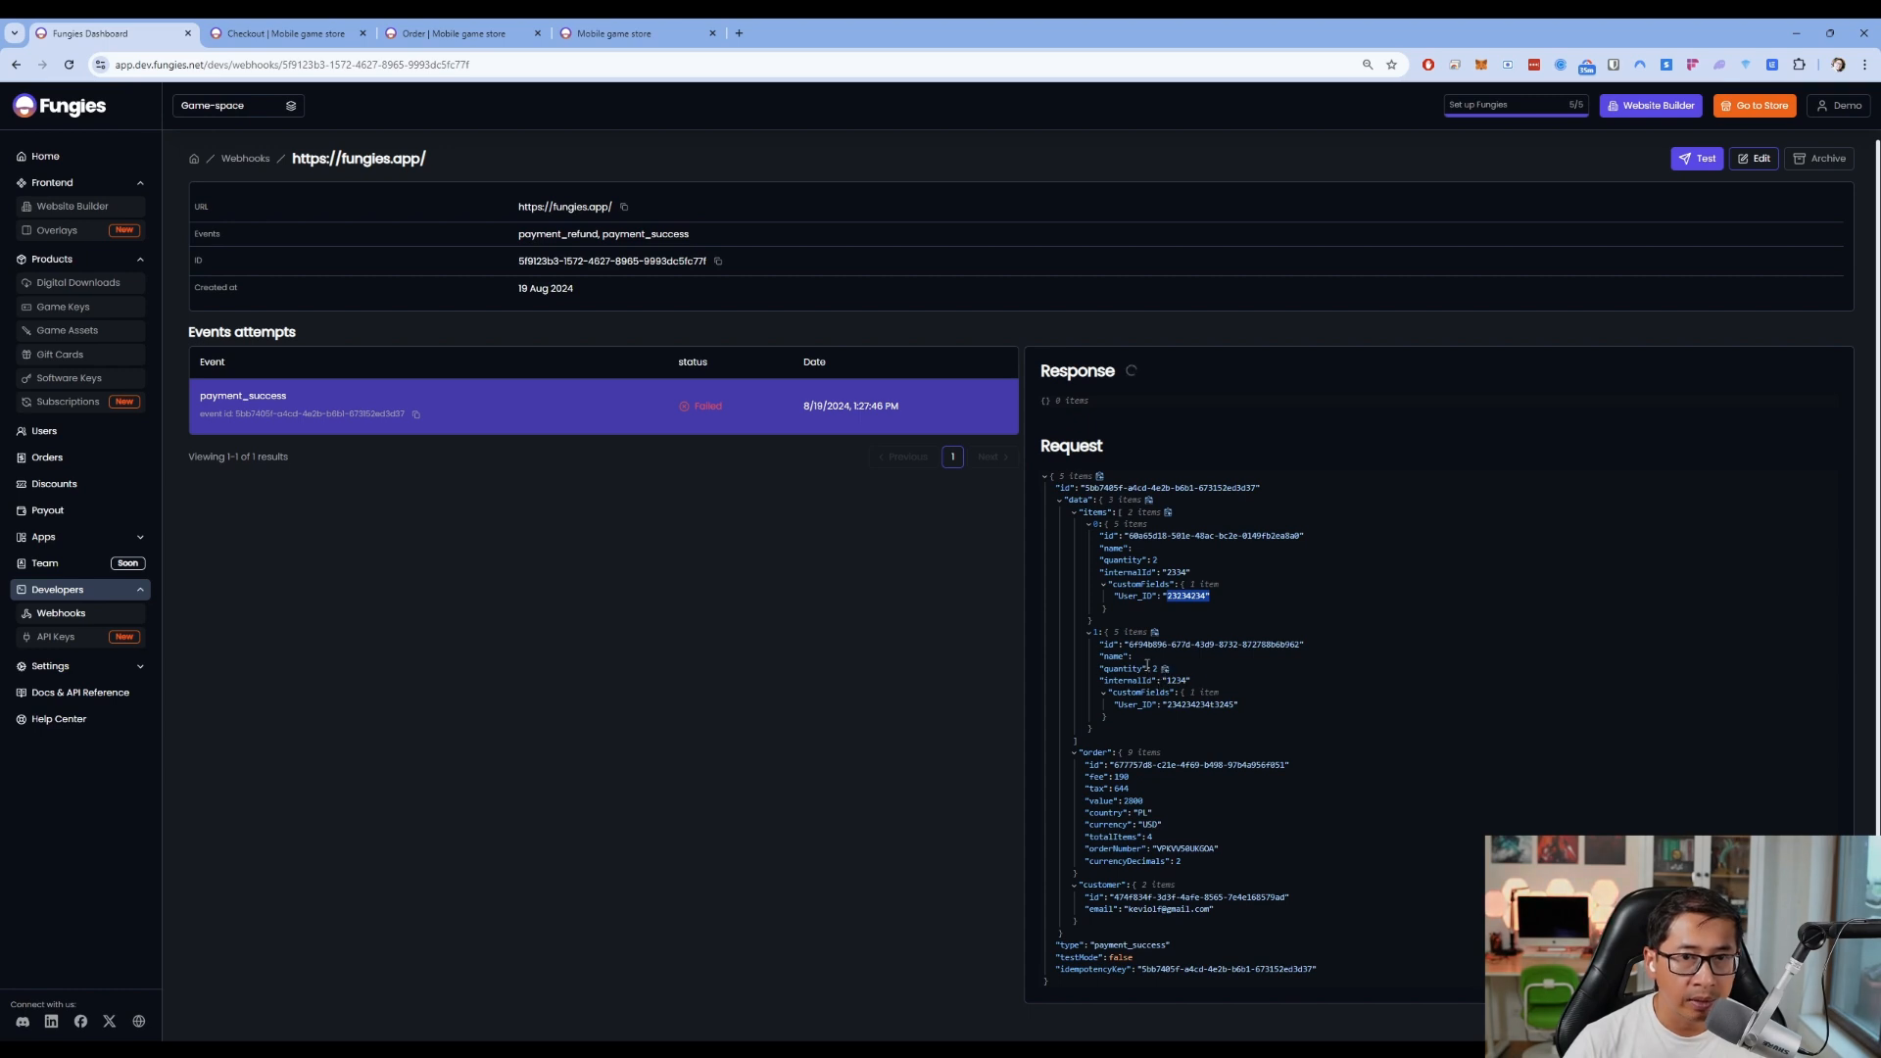
pyautogui.moveTo(1127, 645); pyautogui.dragTo(1305, 645)
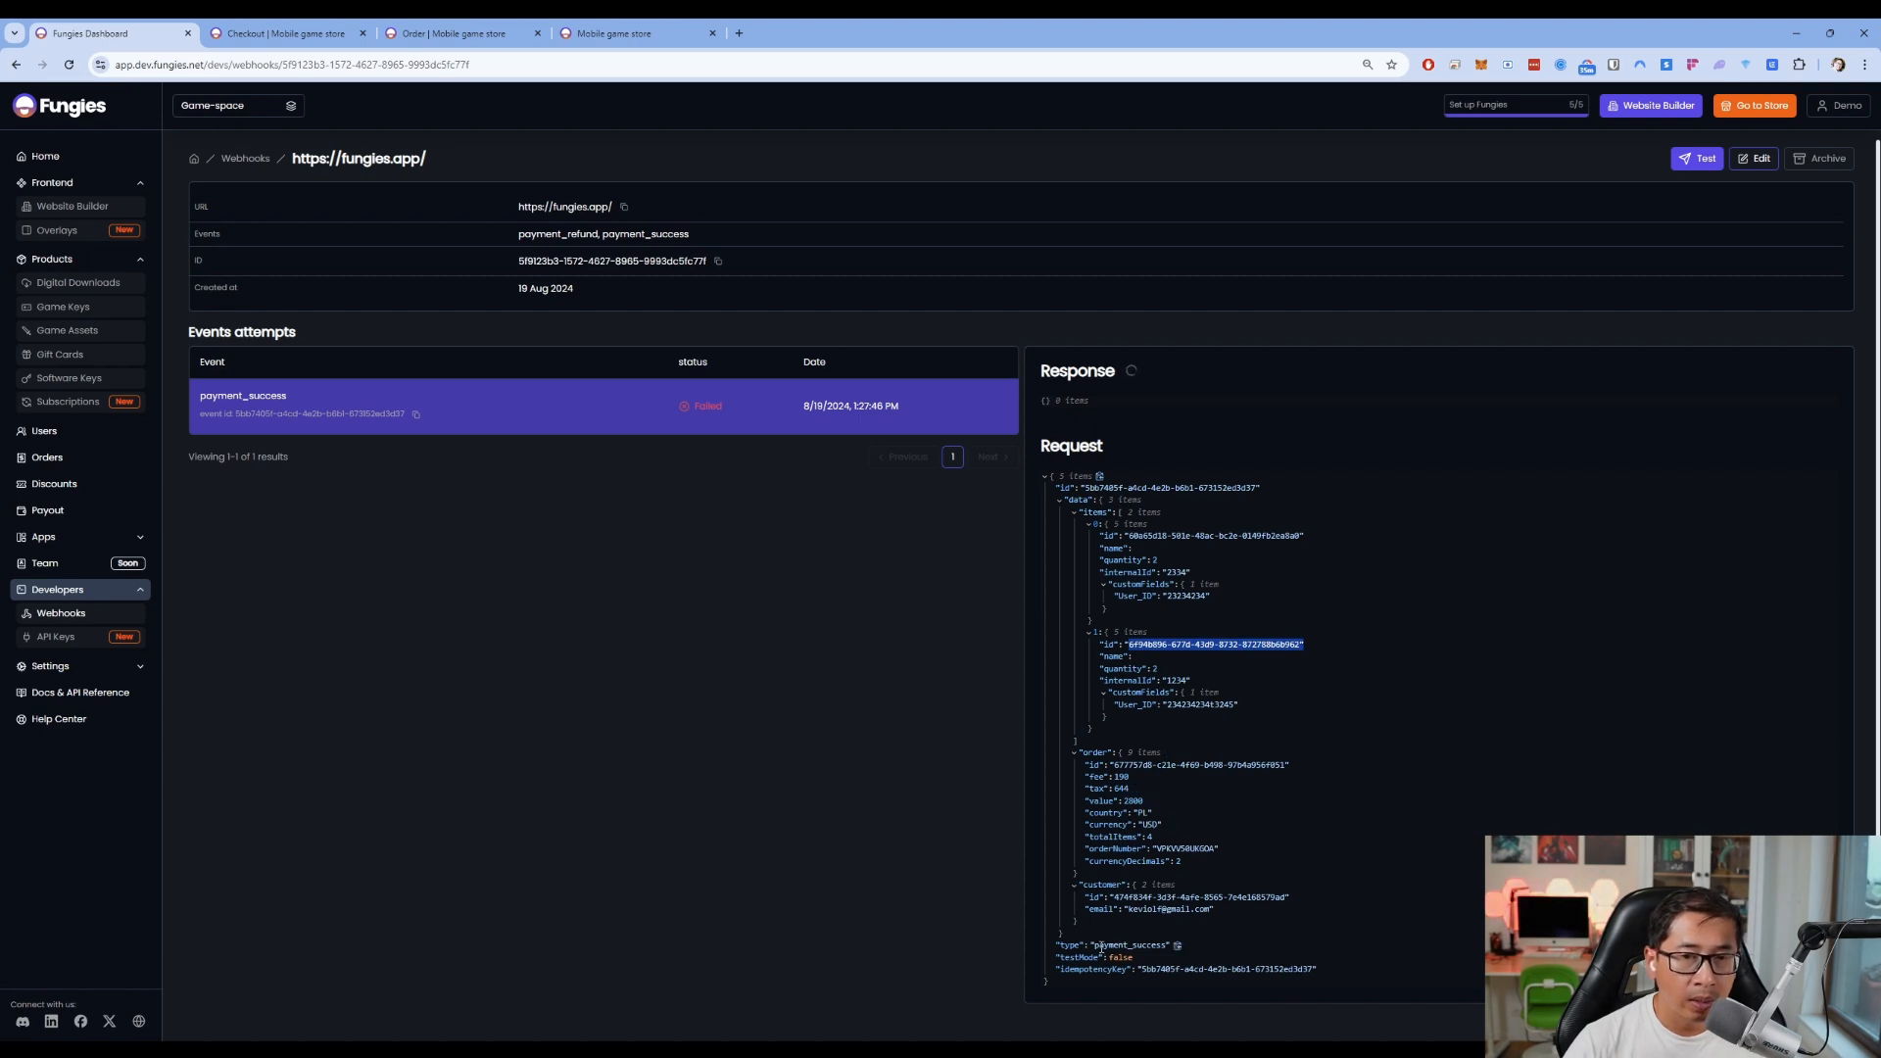
pyautogui.moveTo(1096, 946); pyautogui.dragTo(1165, 947)
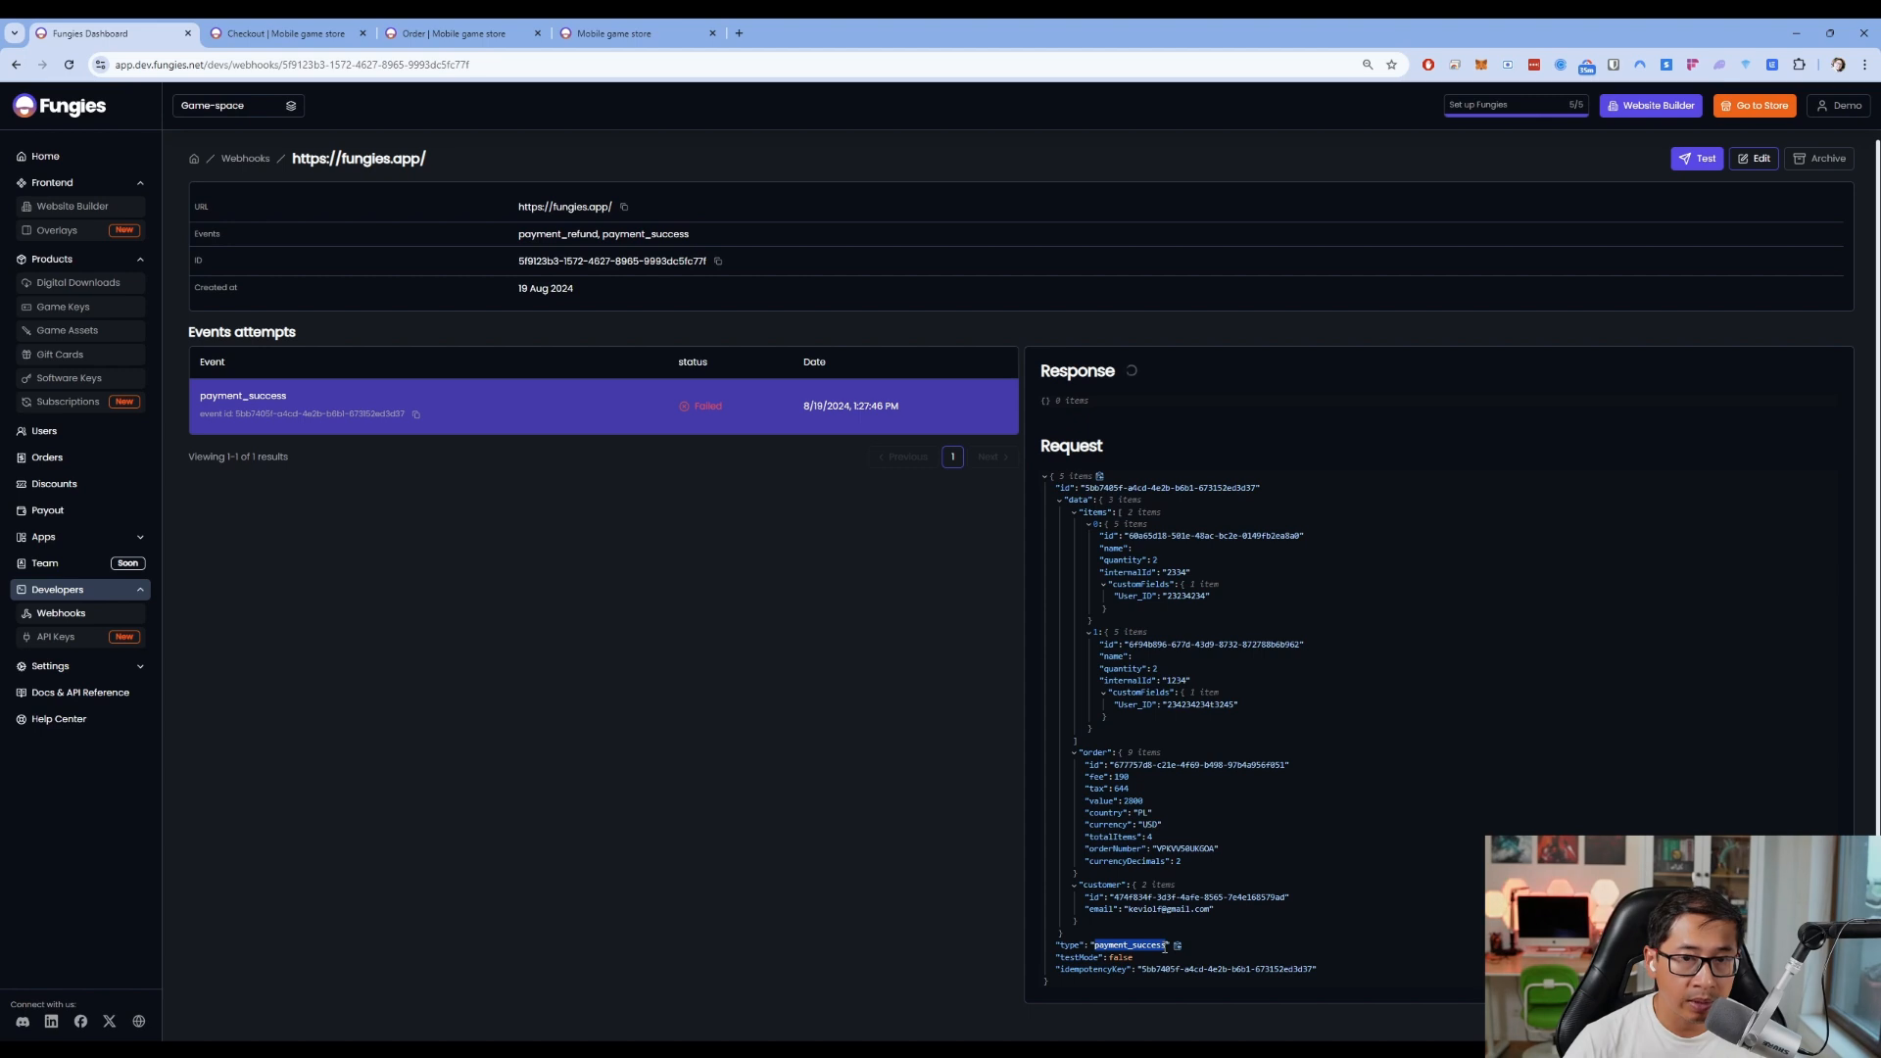
pyautogui.click(1108, 947)
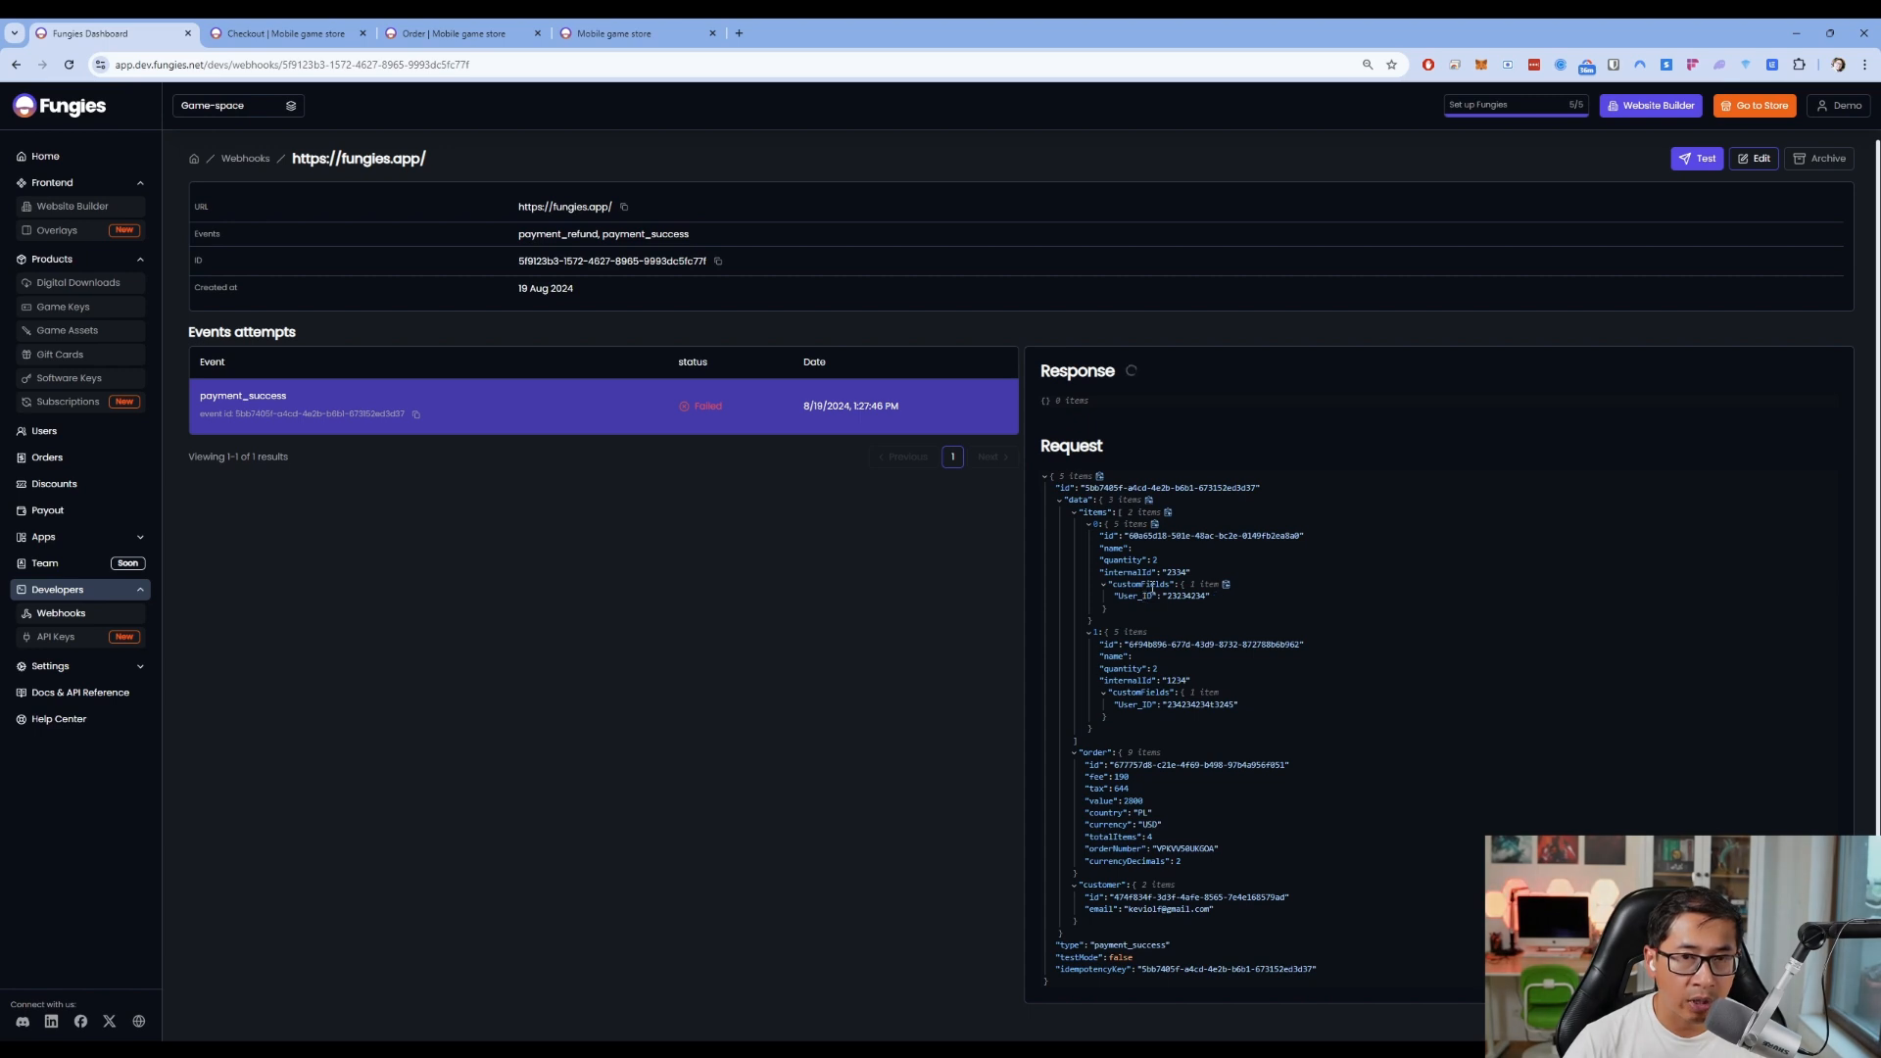
pyautogui.moveTo(1116, 777); pyautogui.dragTo(1128, 790)
pyautogui.click(1126, 793)
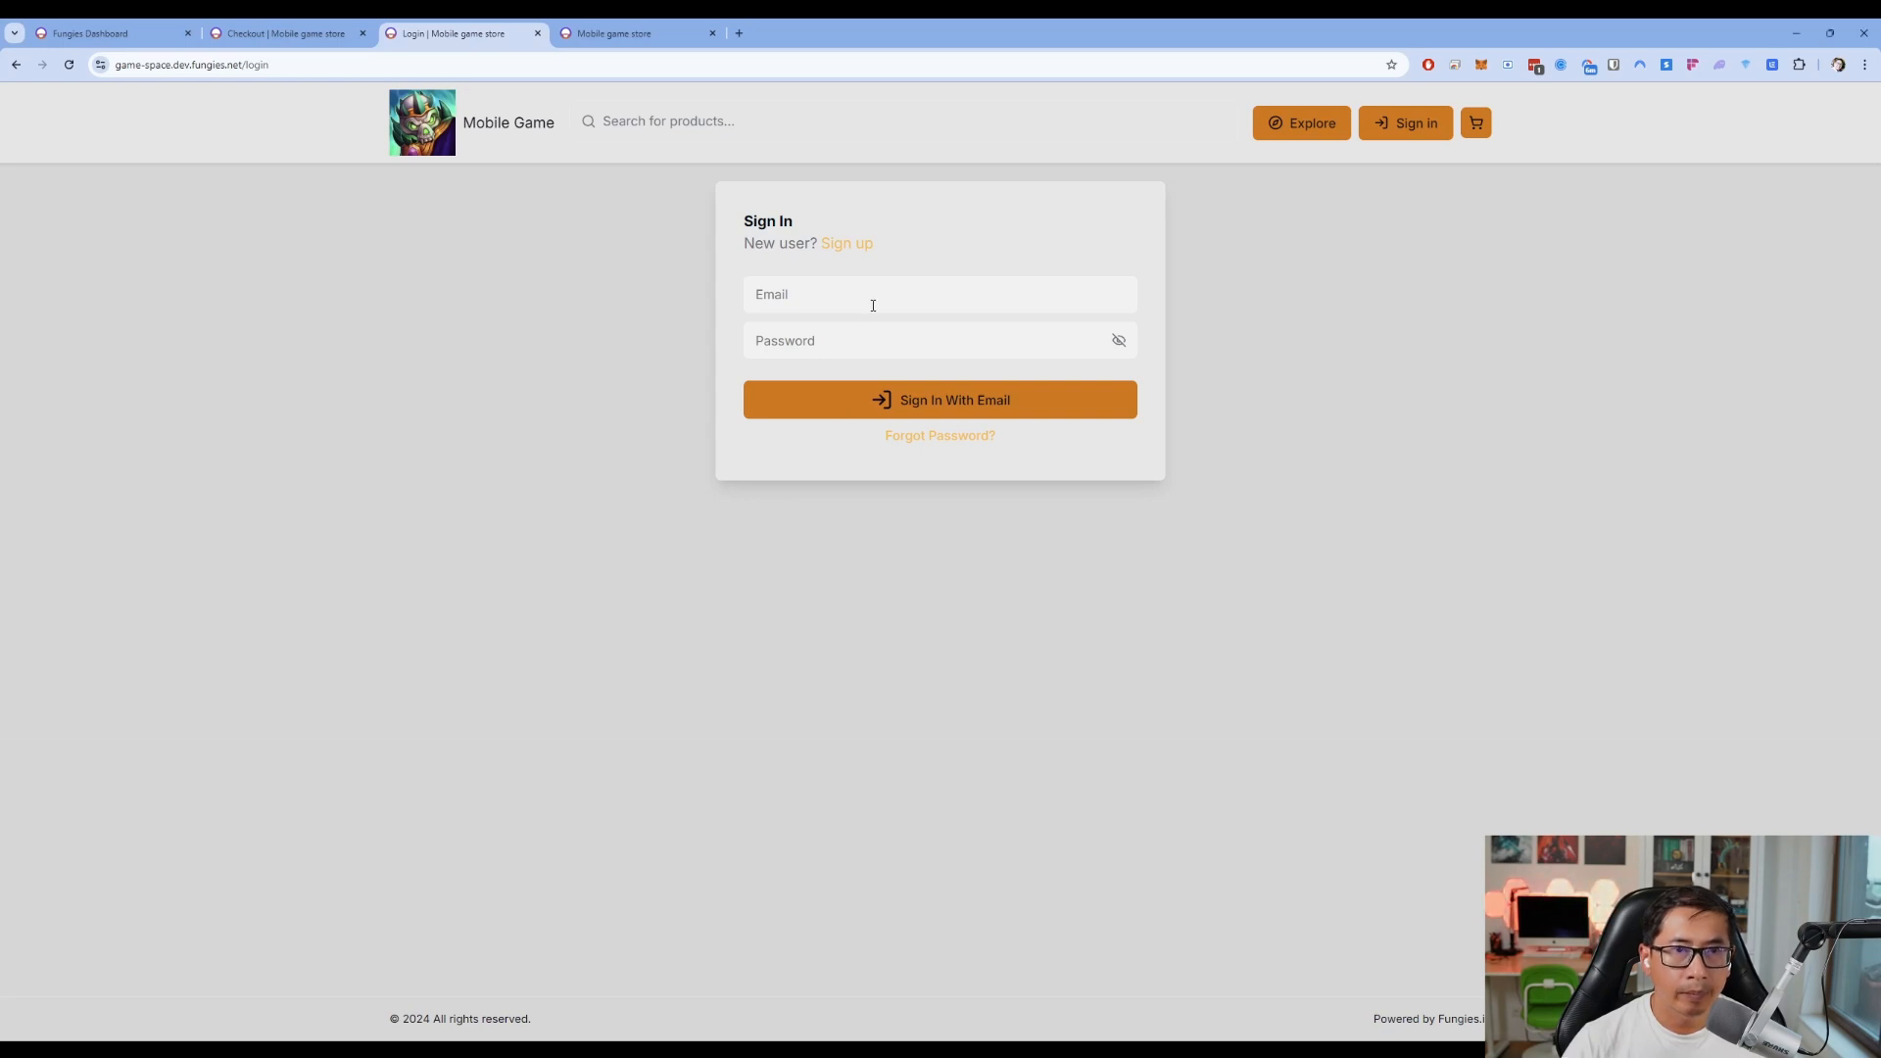
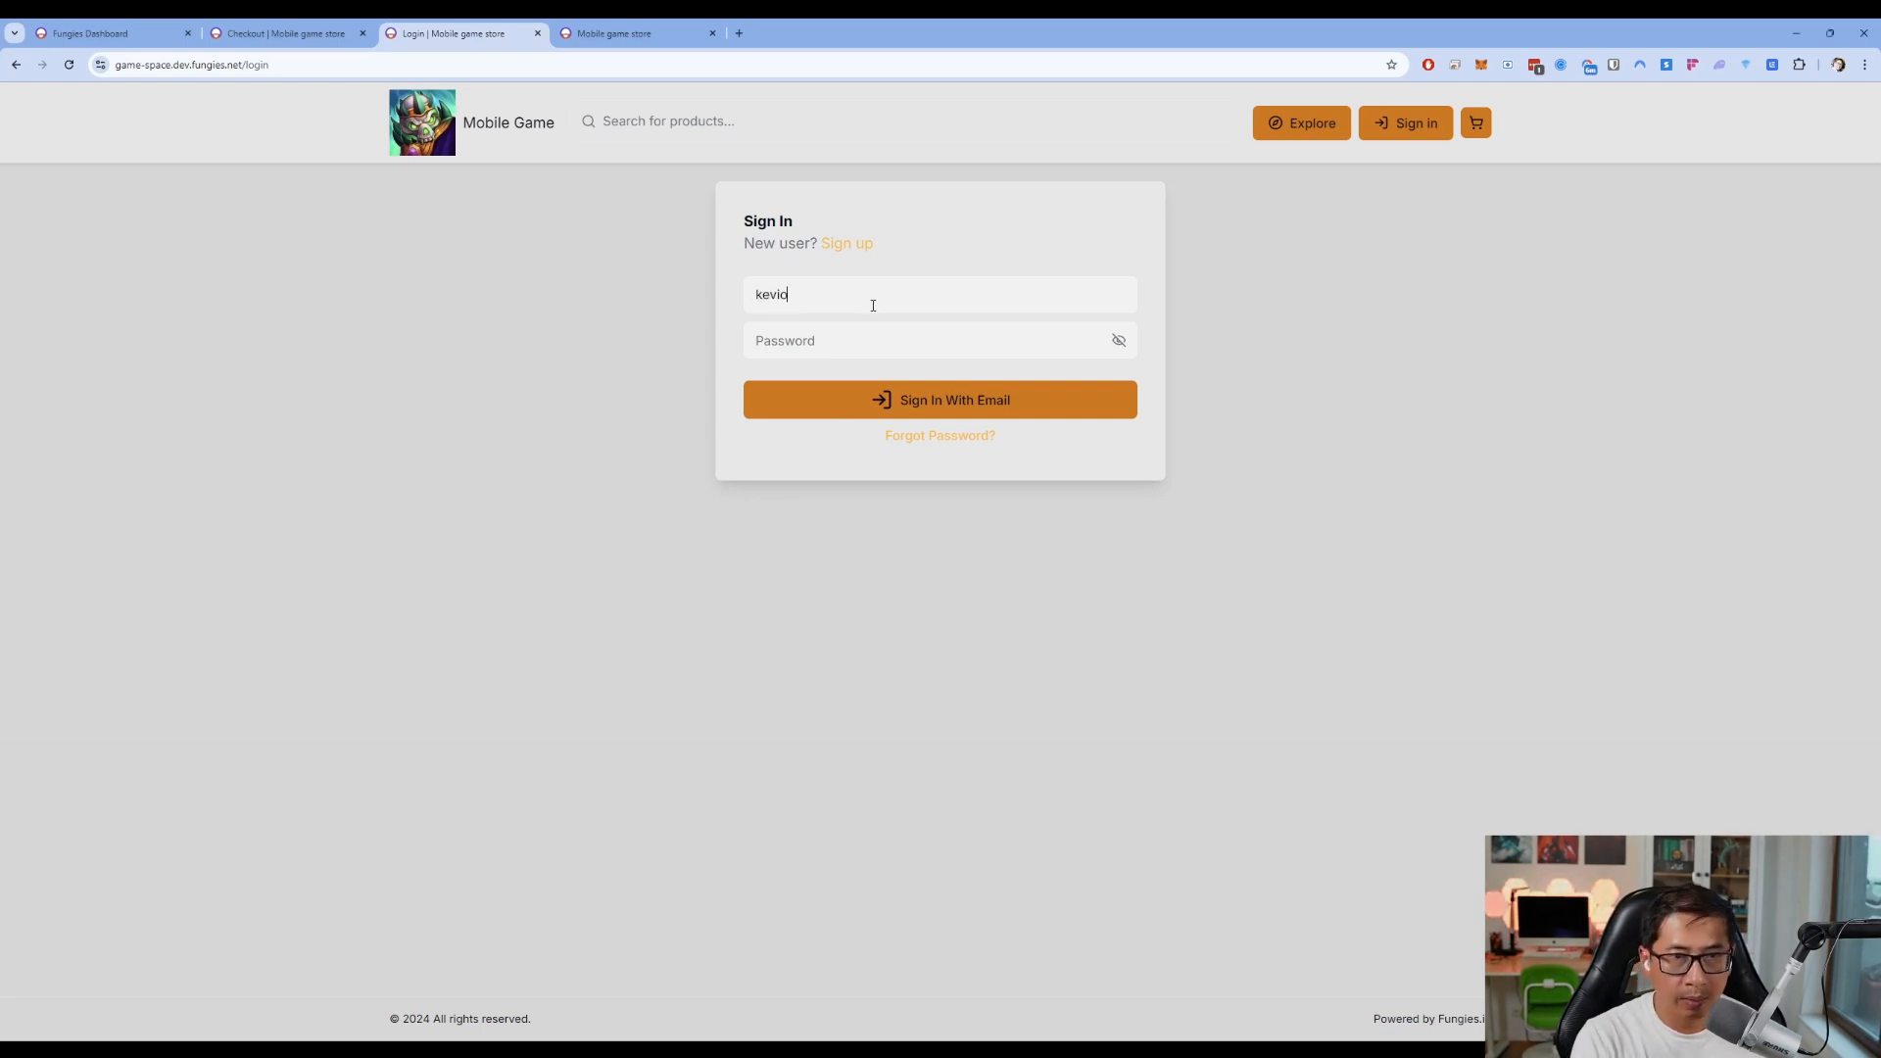
# Sign in to the Mobile Game store with the customer's e-mail and password, then view their order history
pyautogui.press('Tab')
pyautogui.write('123456789')
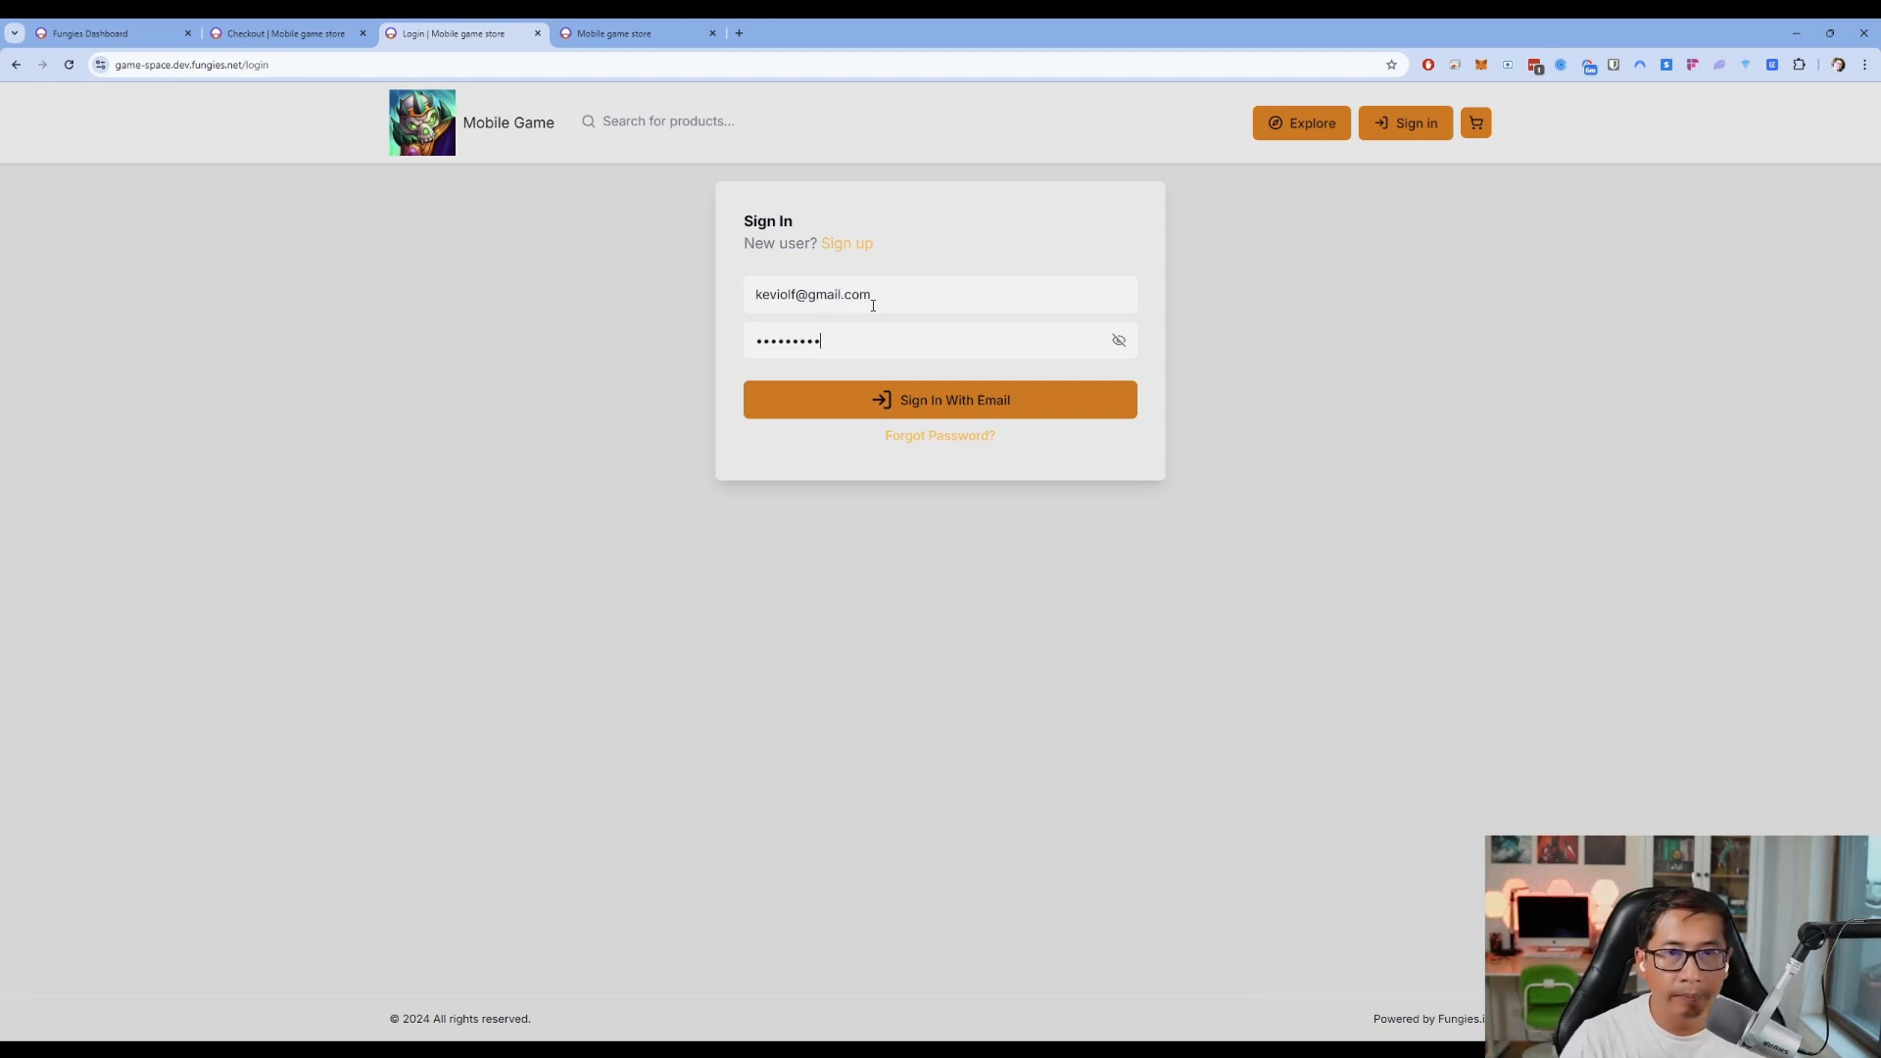
pyautogui.click(992, 412)
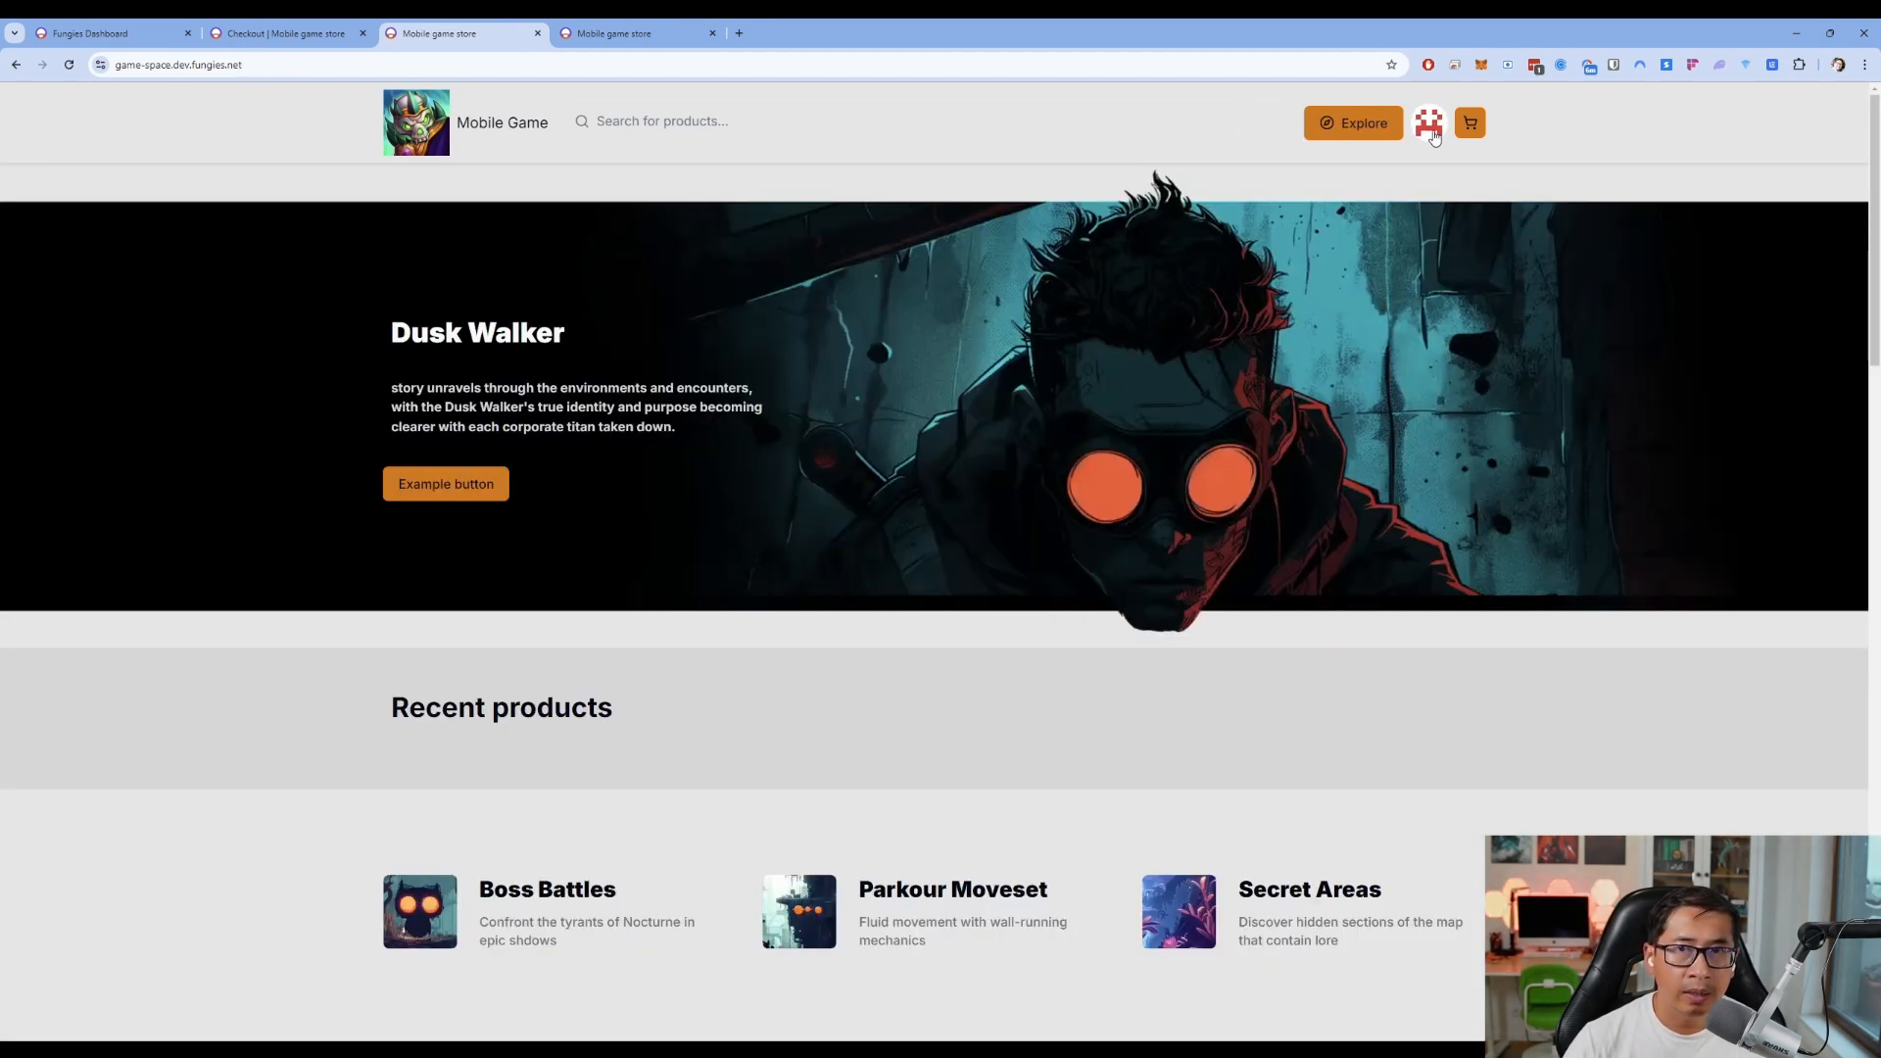
pyautogui.click(1431, 125)
pyautogui.click(1432, 255)
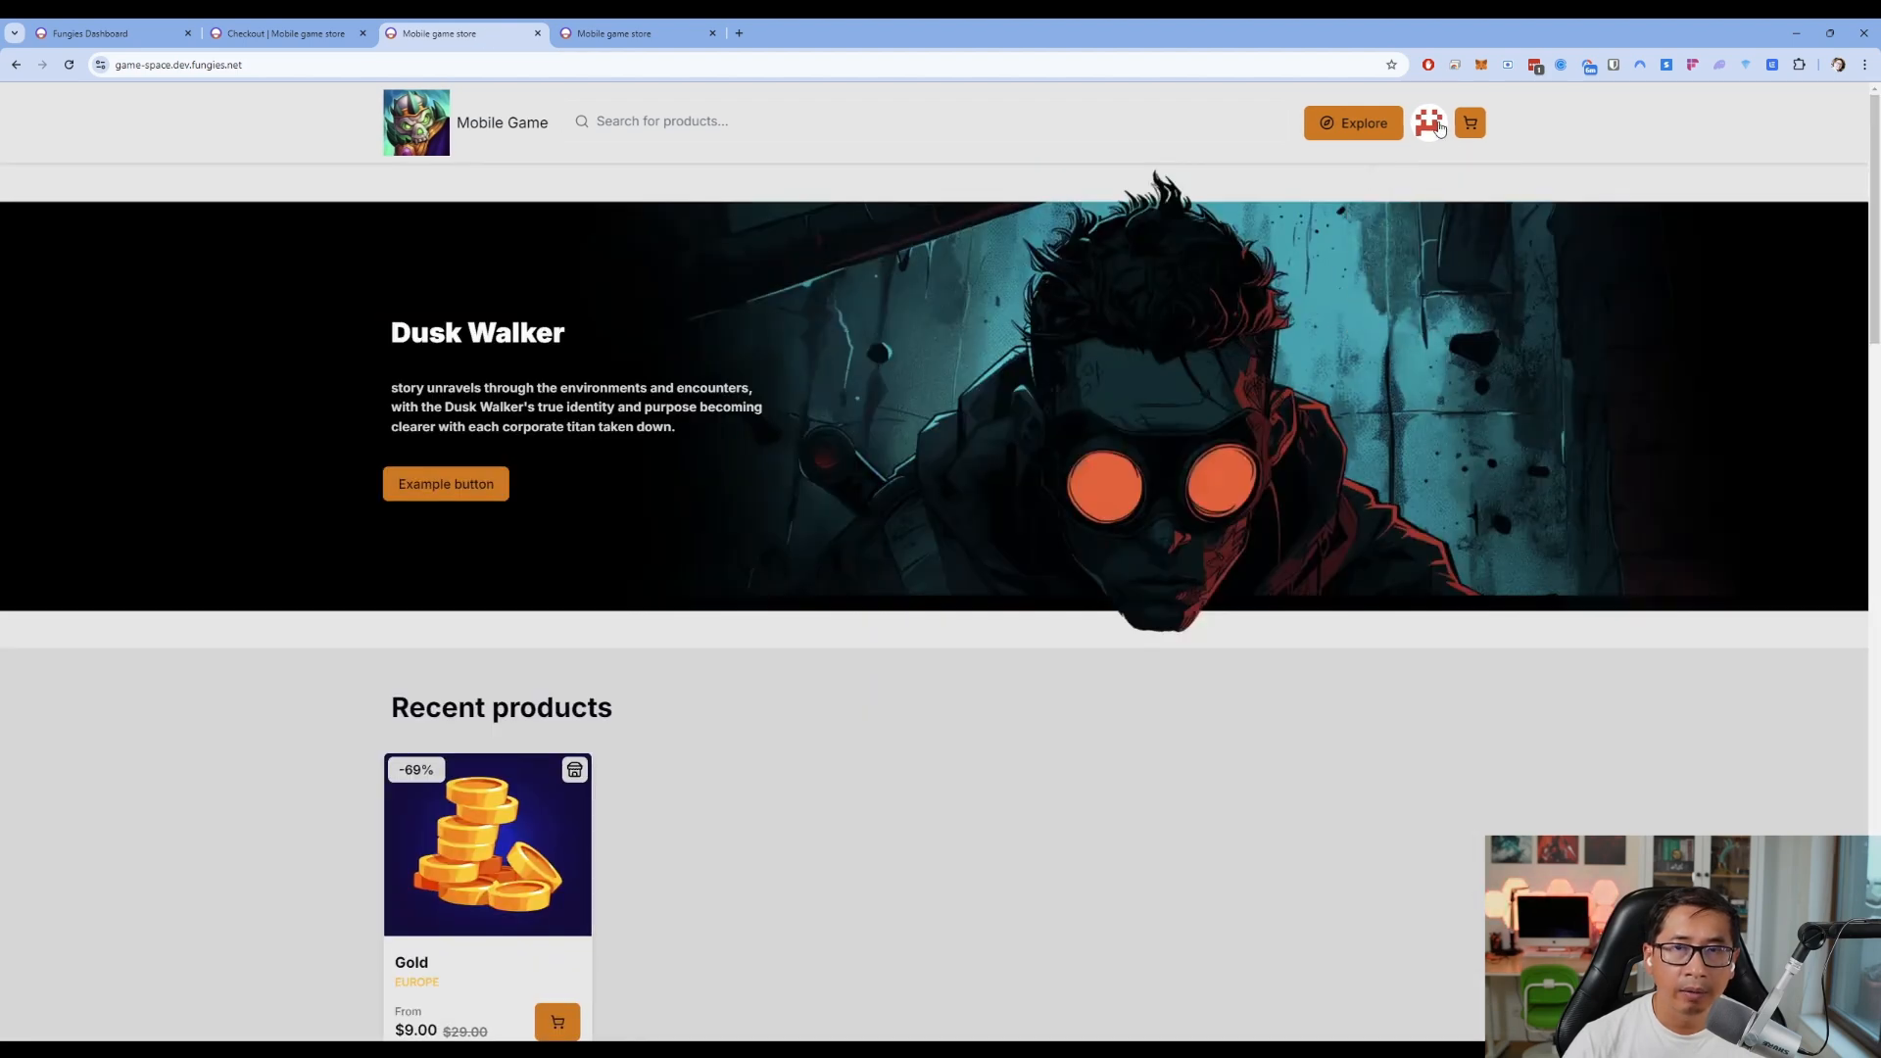
# Open the discounted order from order history and check its $6.44 tax and $34.44 total
pyautogui.click(1428, 279)
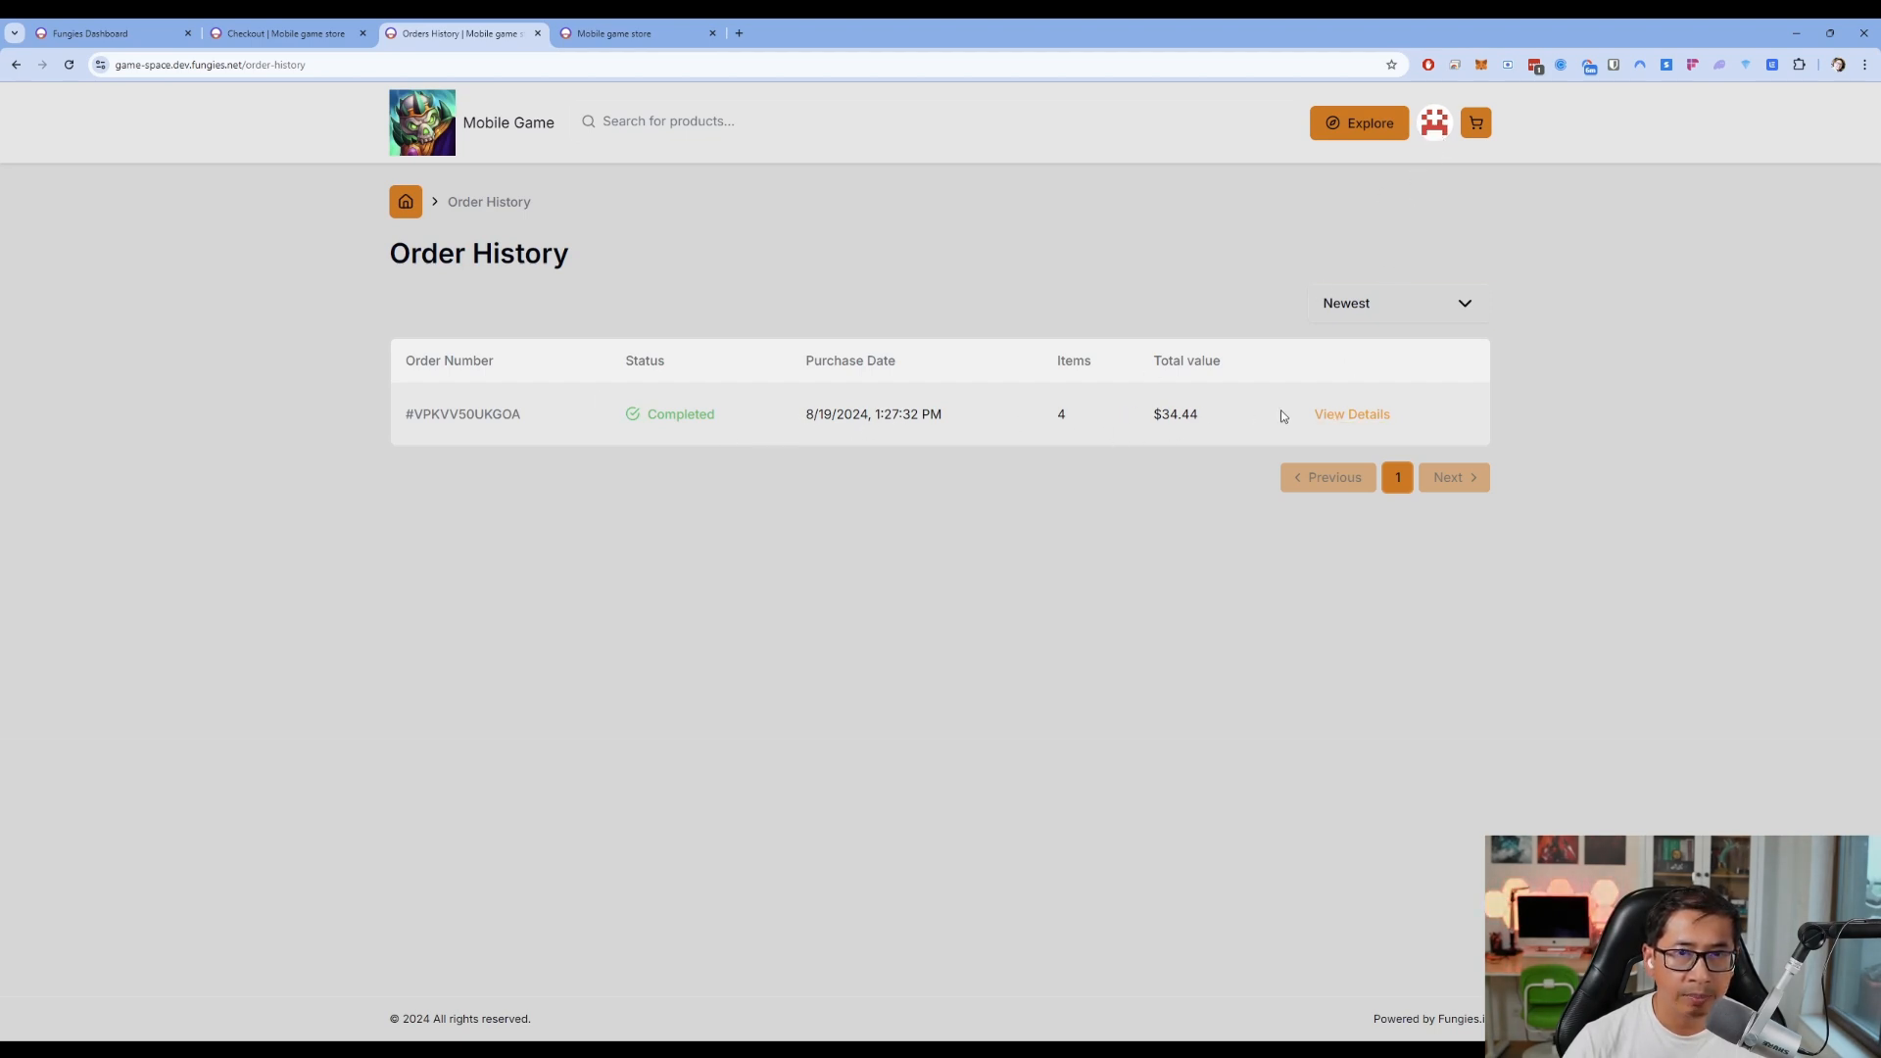
pyautogui.click(1338, 414)
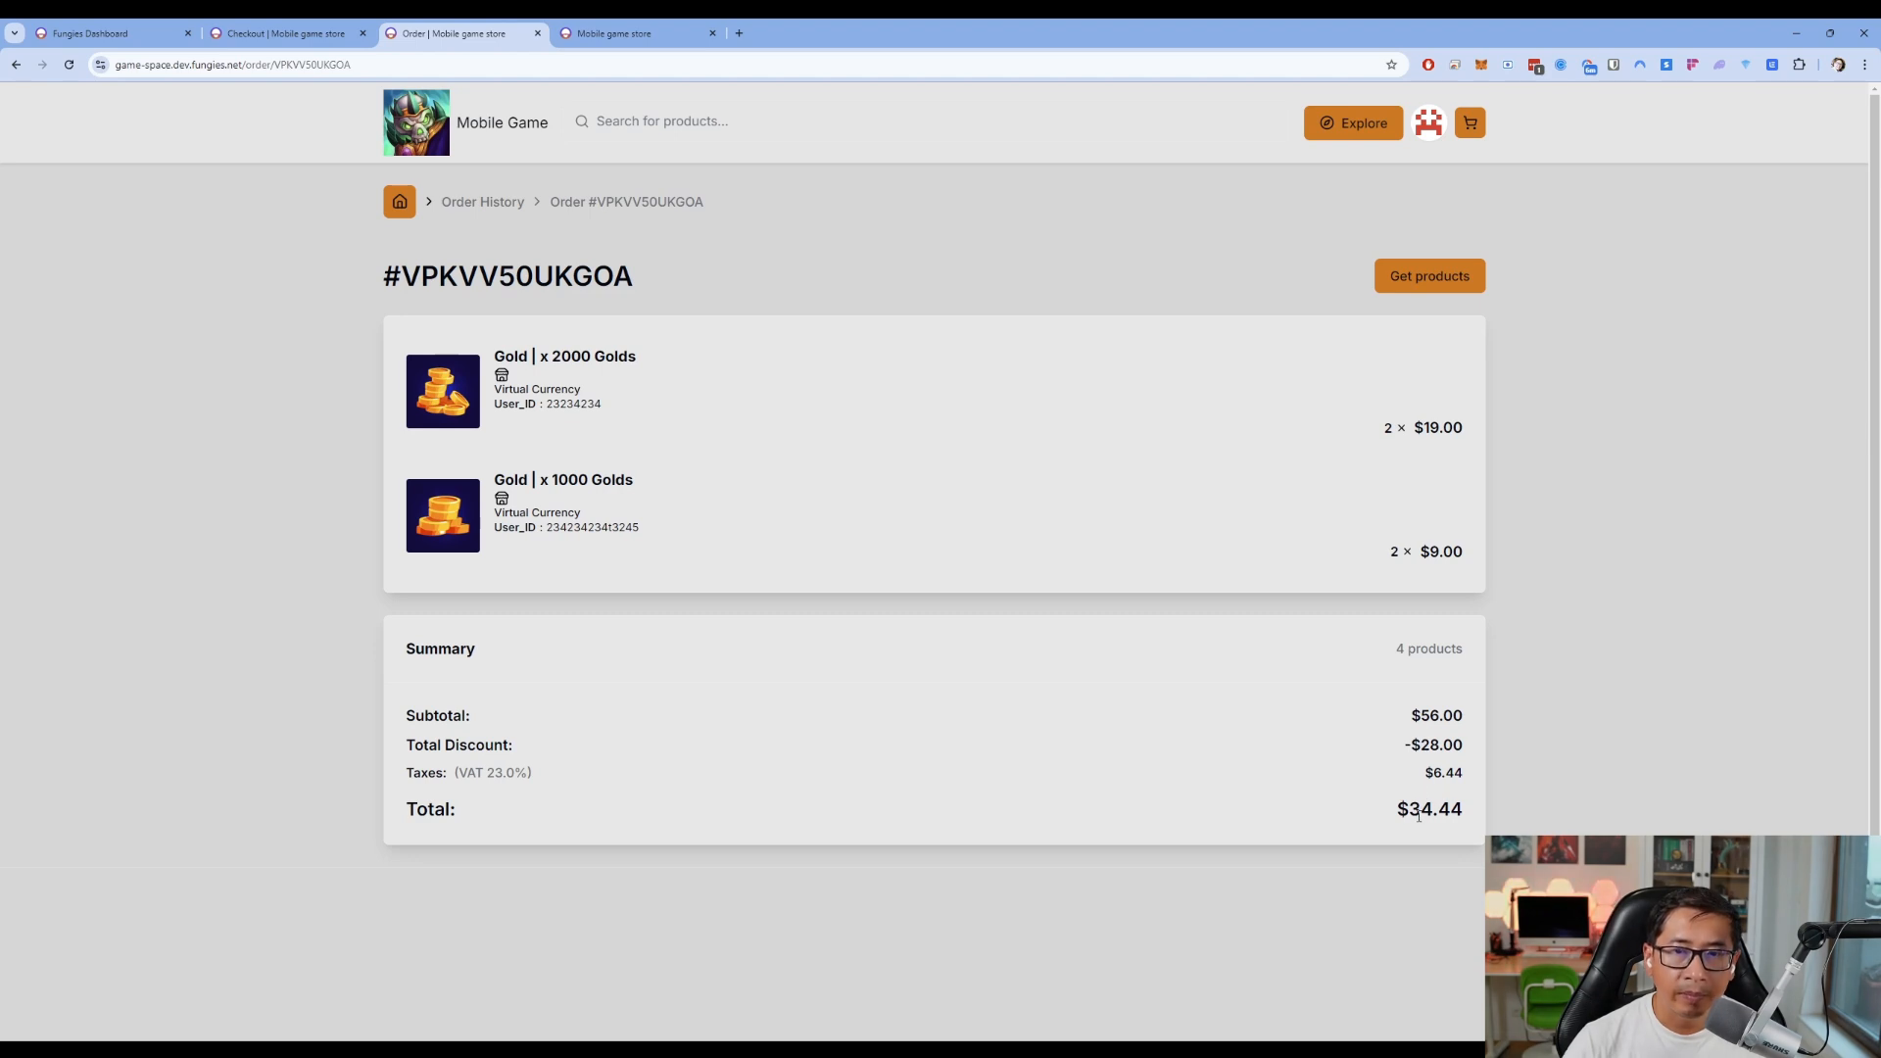
pyautogui.moveTo(1415, 771); pyautogui.dragTo(1467, 774)
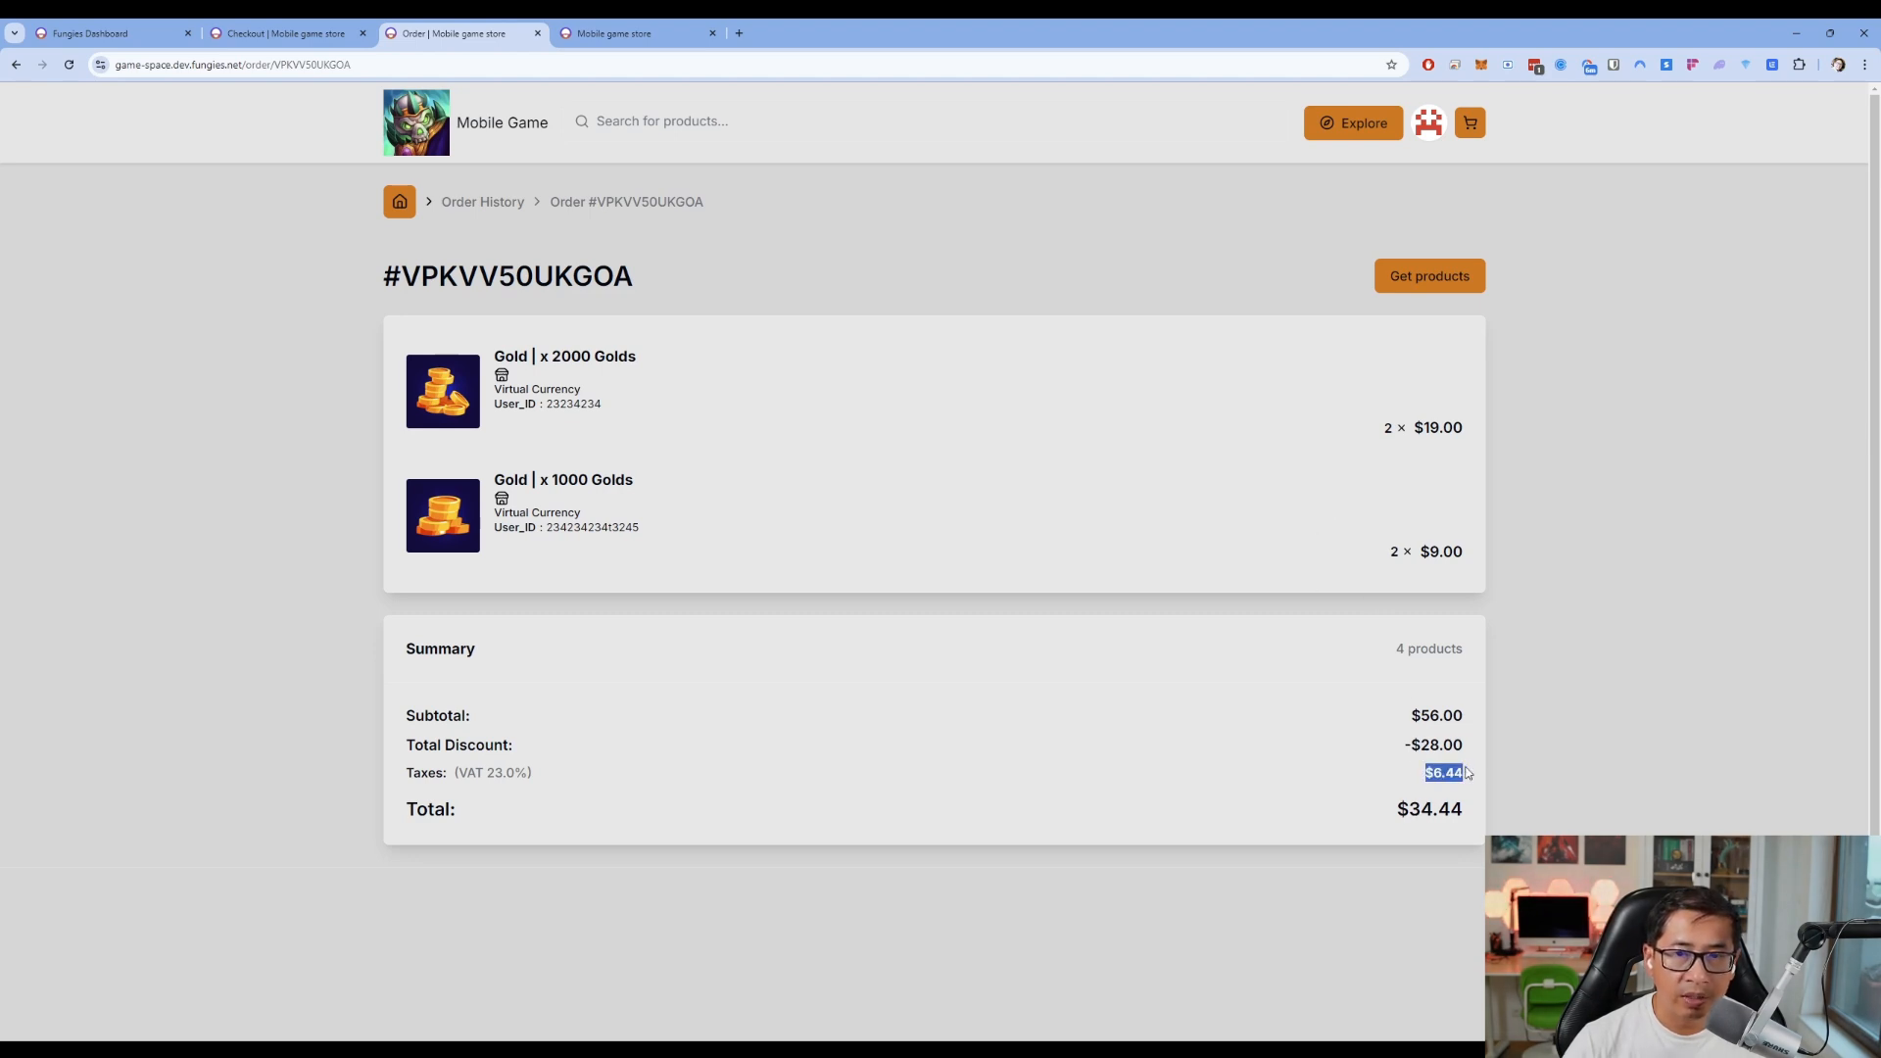
pyautogui.click(1457, 784)
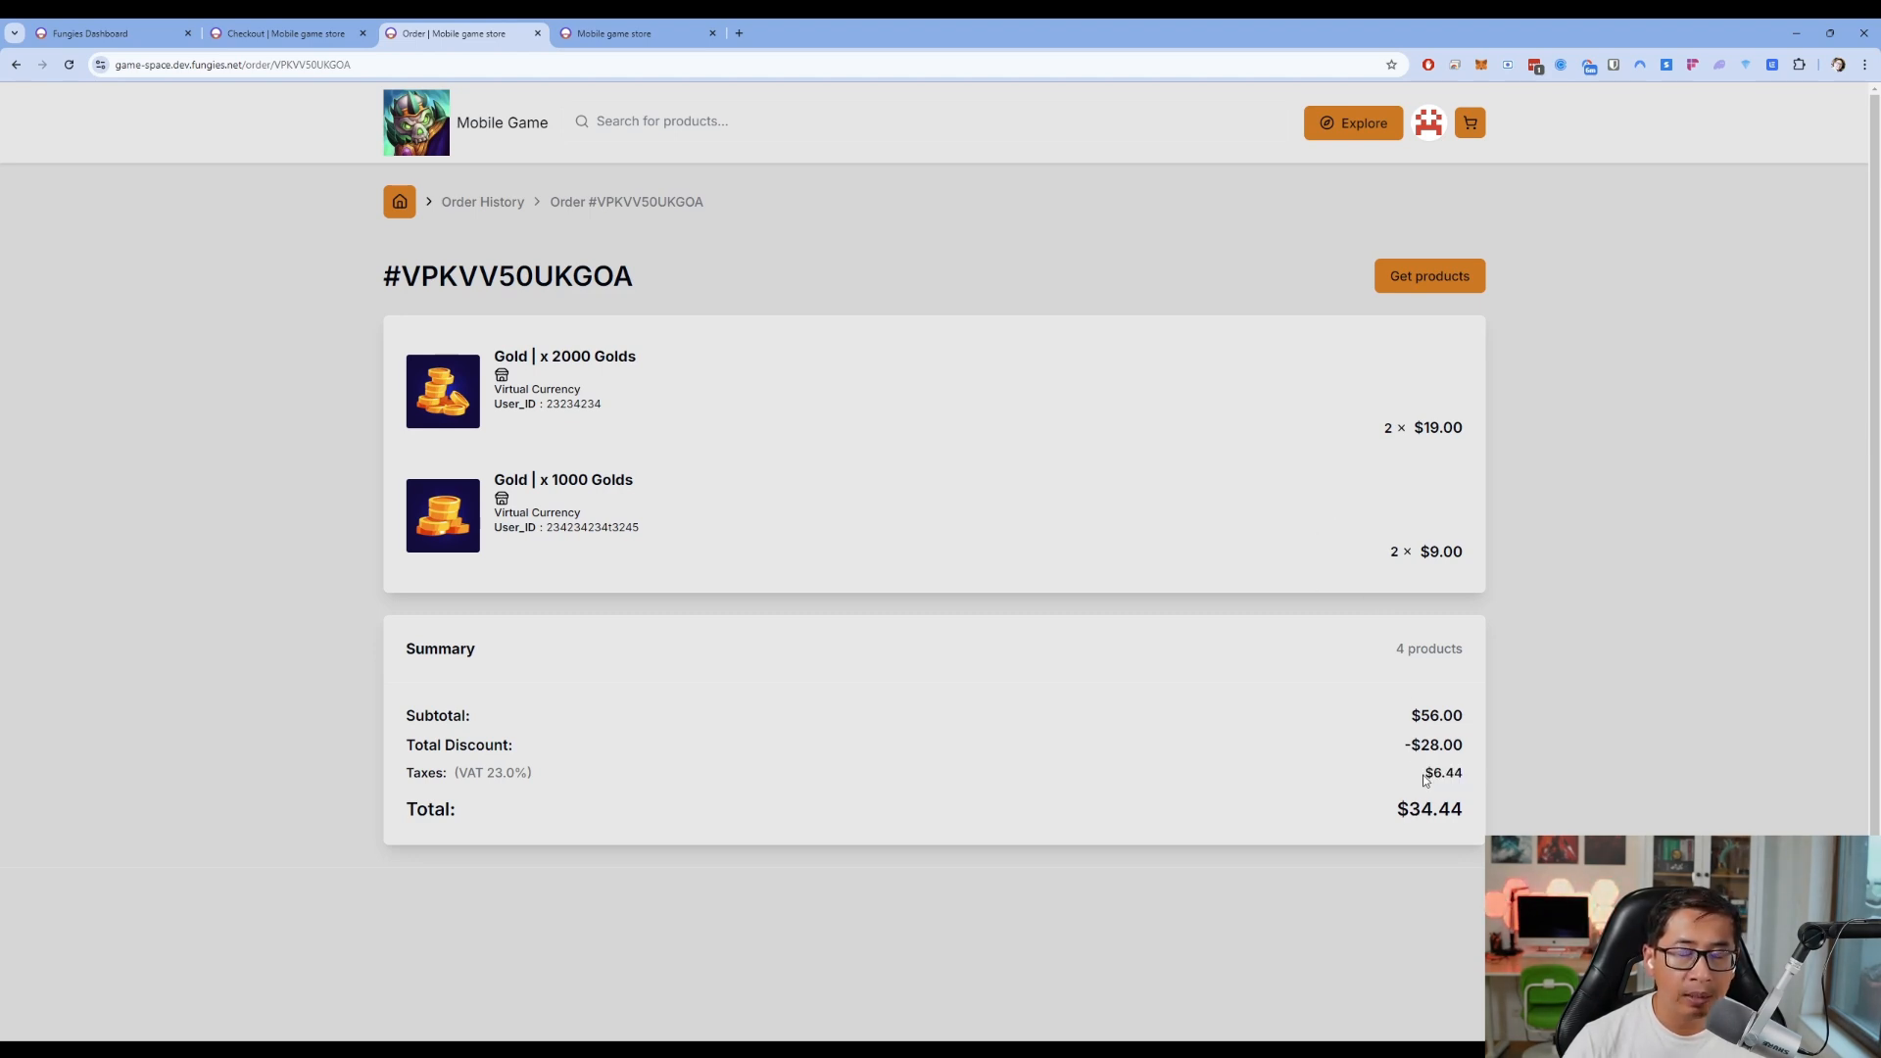